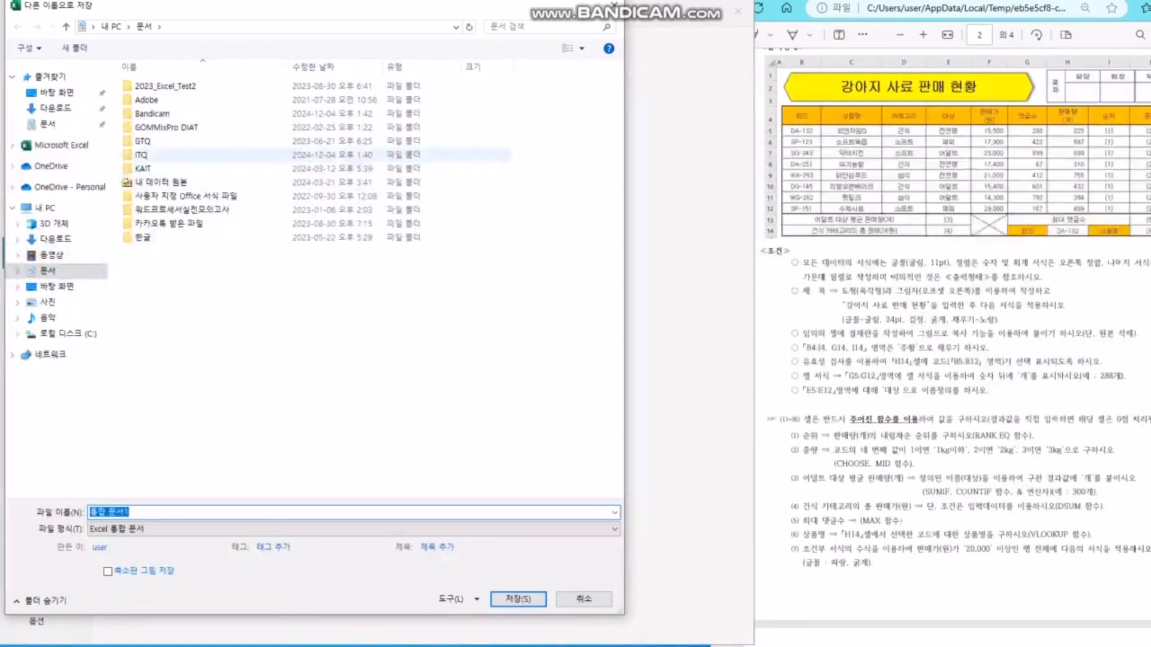
- Save the workbook in the ITQ folder, named with the candidate number, a hyphen and the candidate's name
double_click(143, 155)
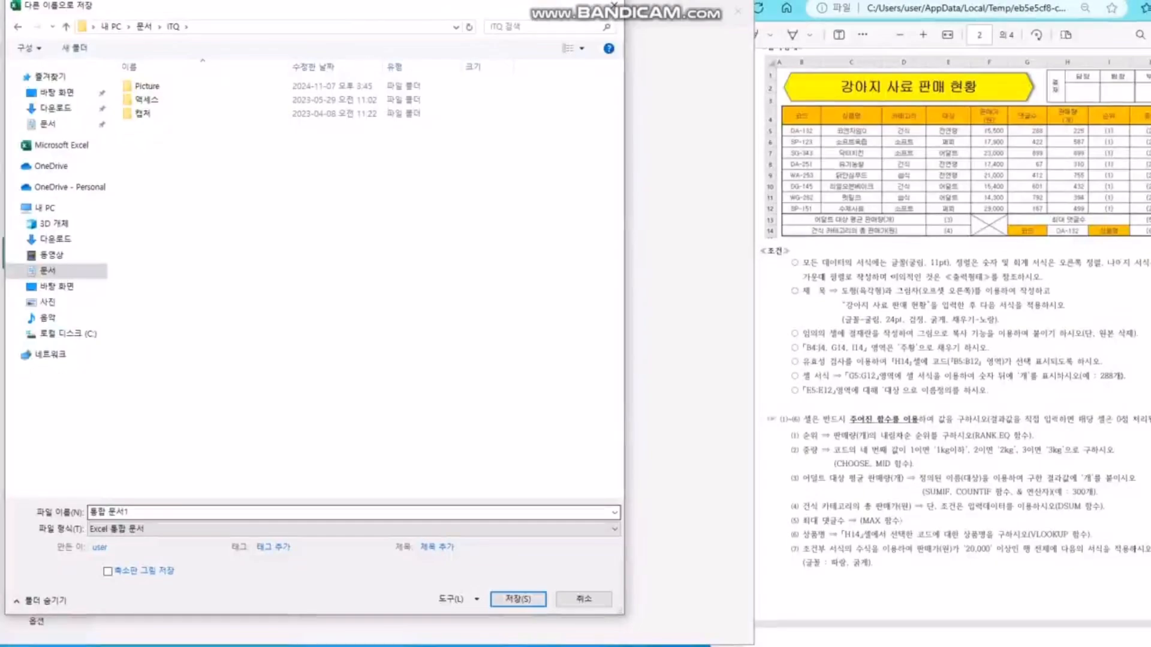
key(ctrl+a)
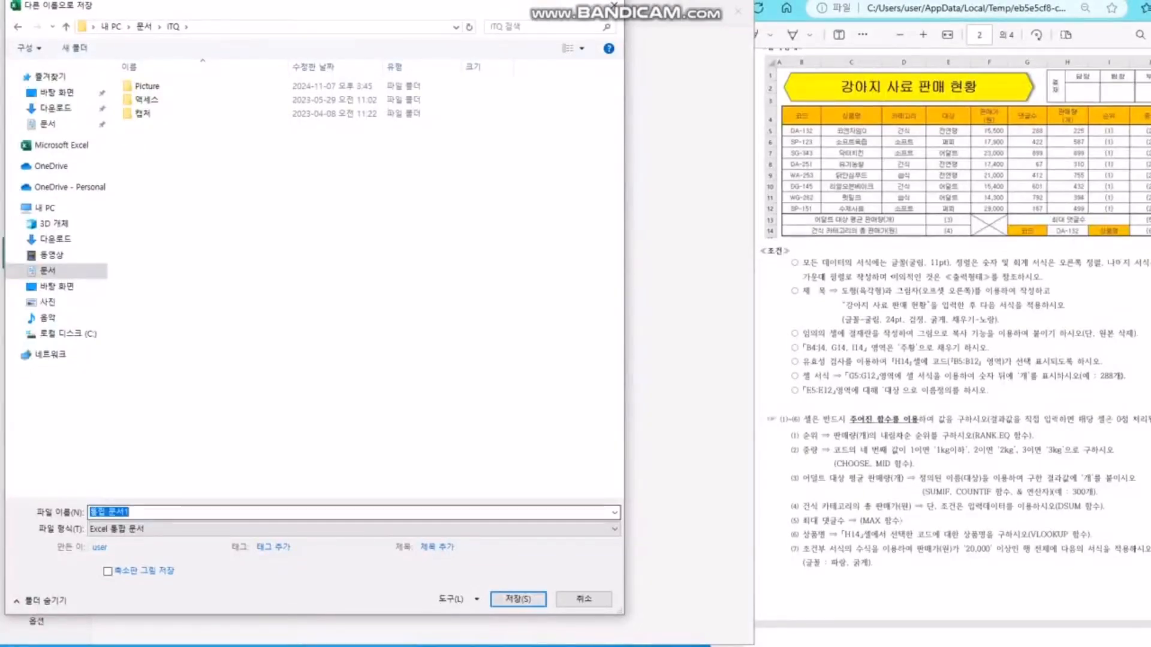
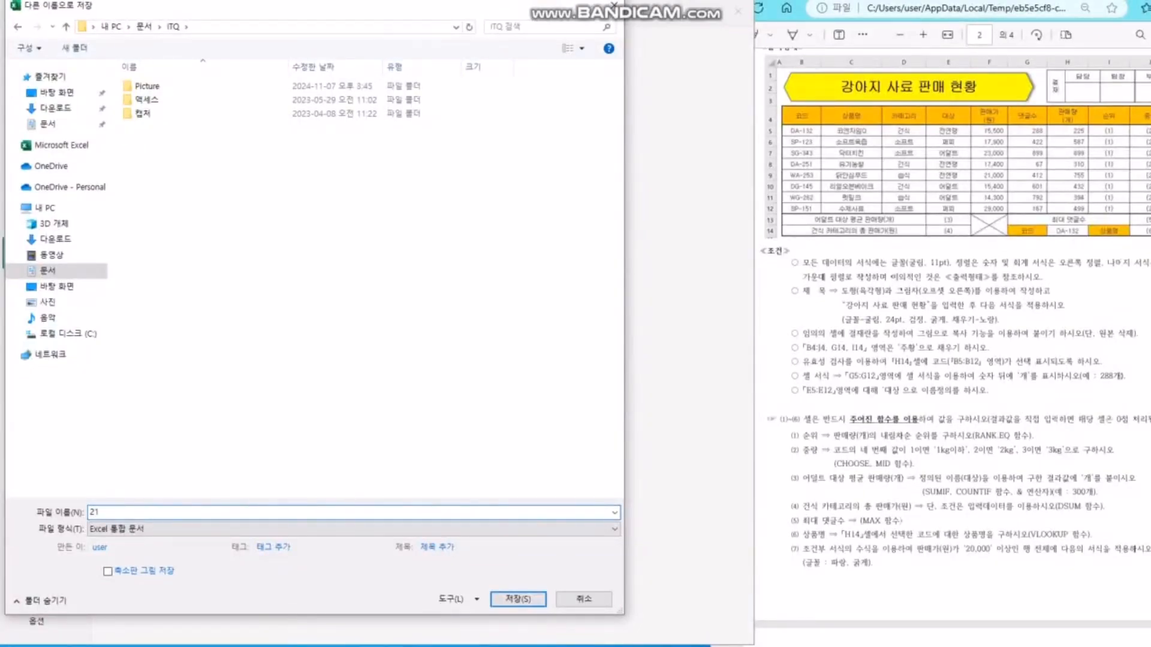
text(-rks)
key(BackSpace)
key(BackSpace)
key(BackSpace)
text(가나다)
key(BackSpace)
key(BackSpace)
key(BackSpace)
key(BackSpace)
key(Return)
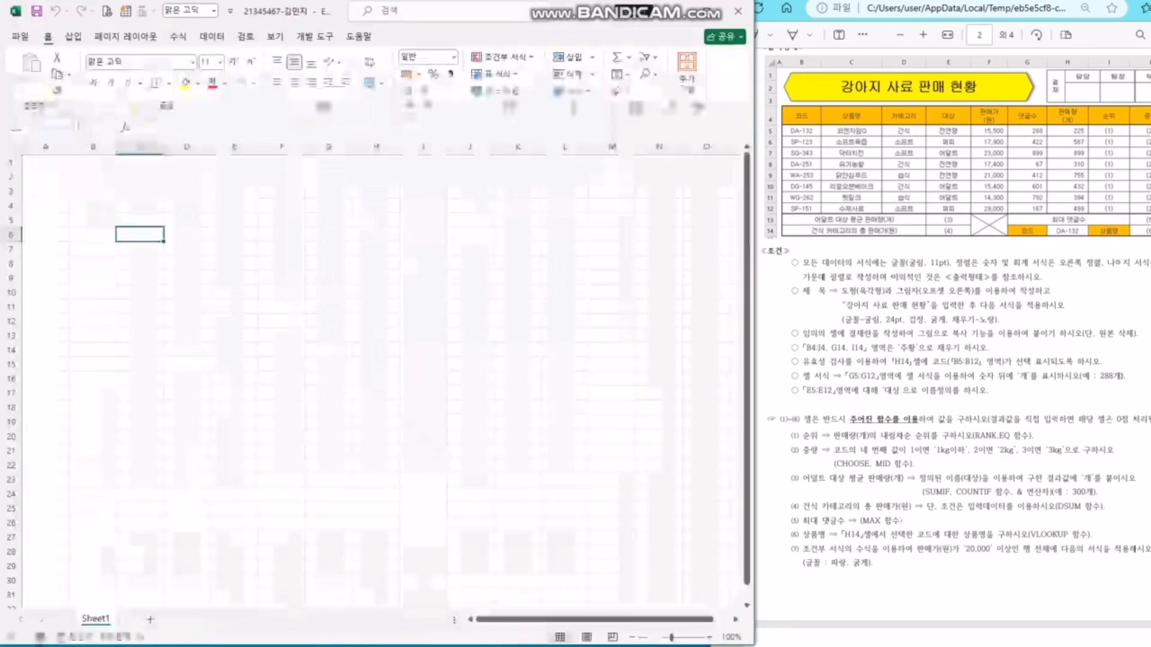
- On page 1 of the exam PDF, highlight the file-naming, answer-folder and save-and-submit notices
click(187, 292)
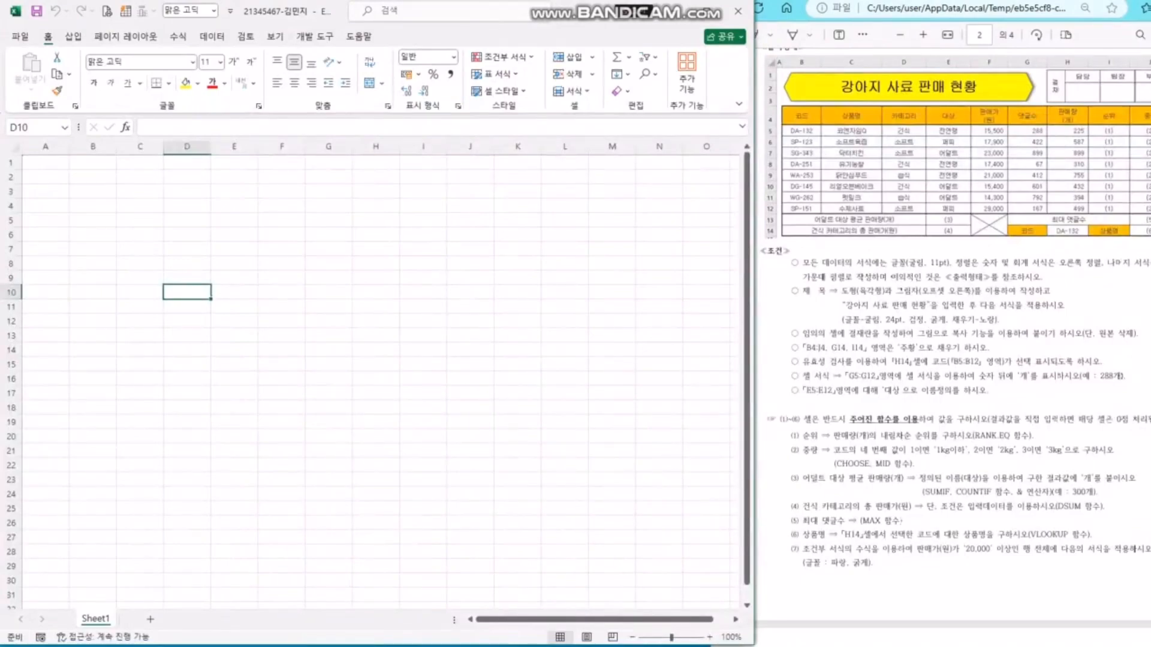
drag(376, 263, 376, 250)
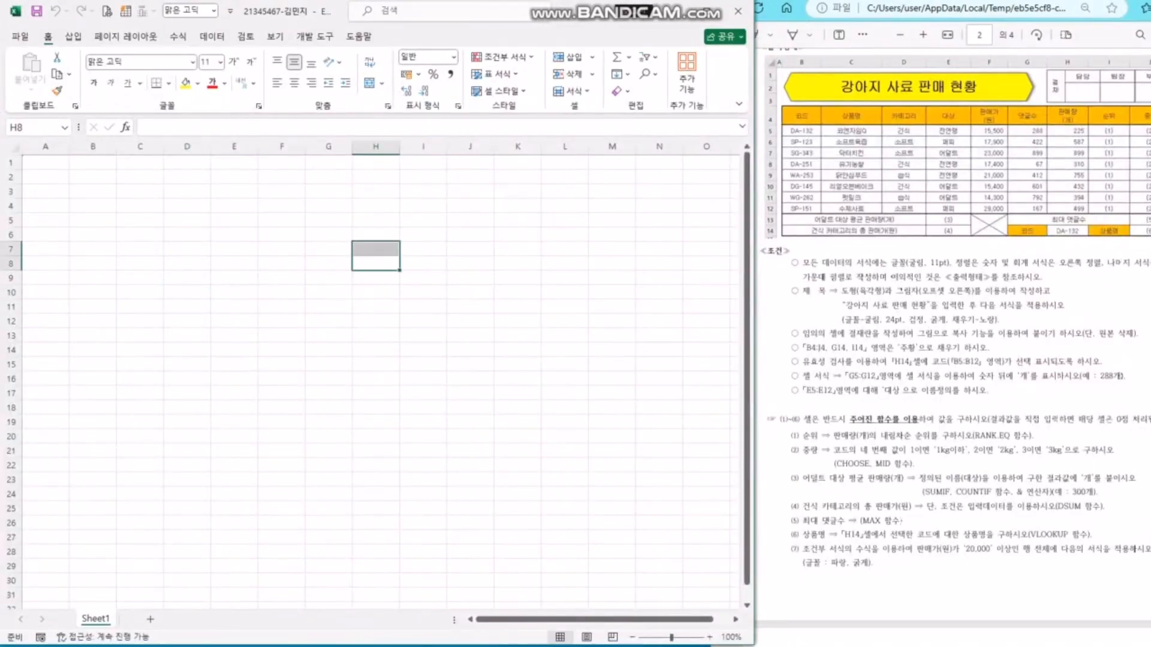
click(612, 422)
click(959, 360)
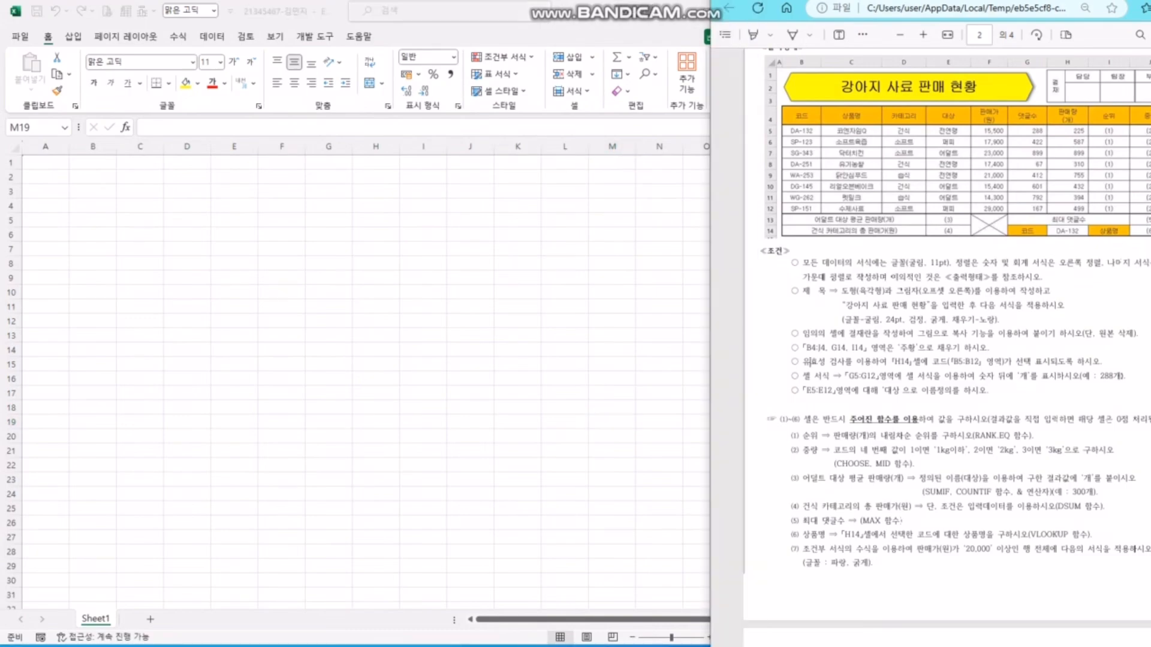
scroll(959, 360, up, 12)
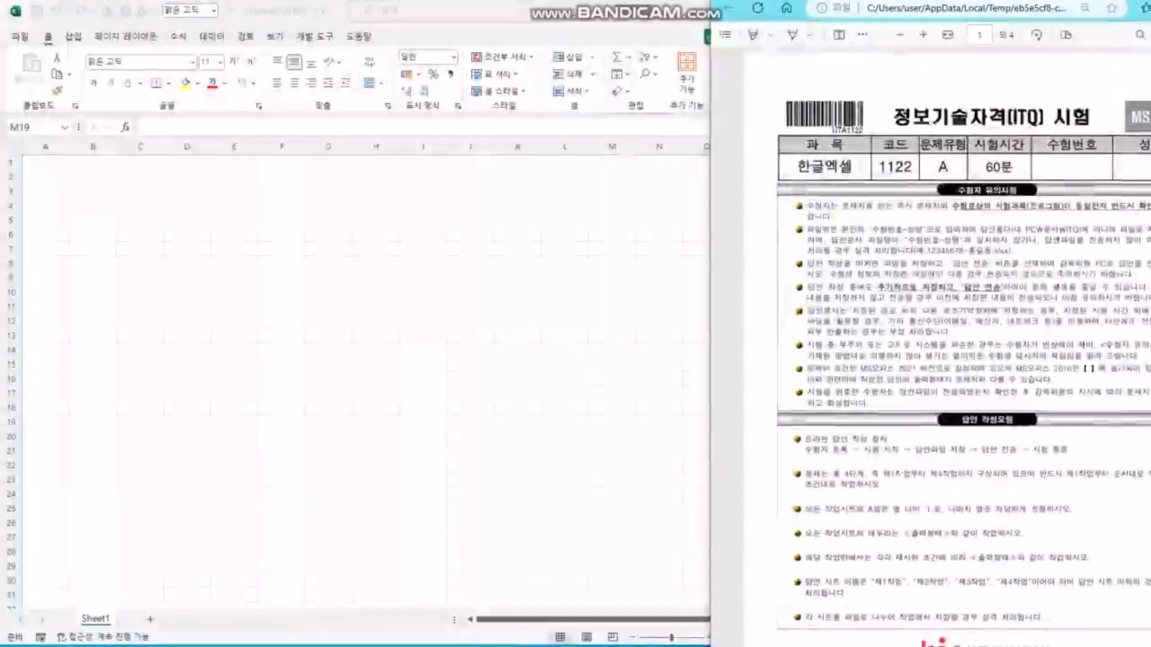
drag(885, 230, 950, 229)
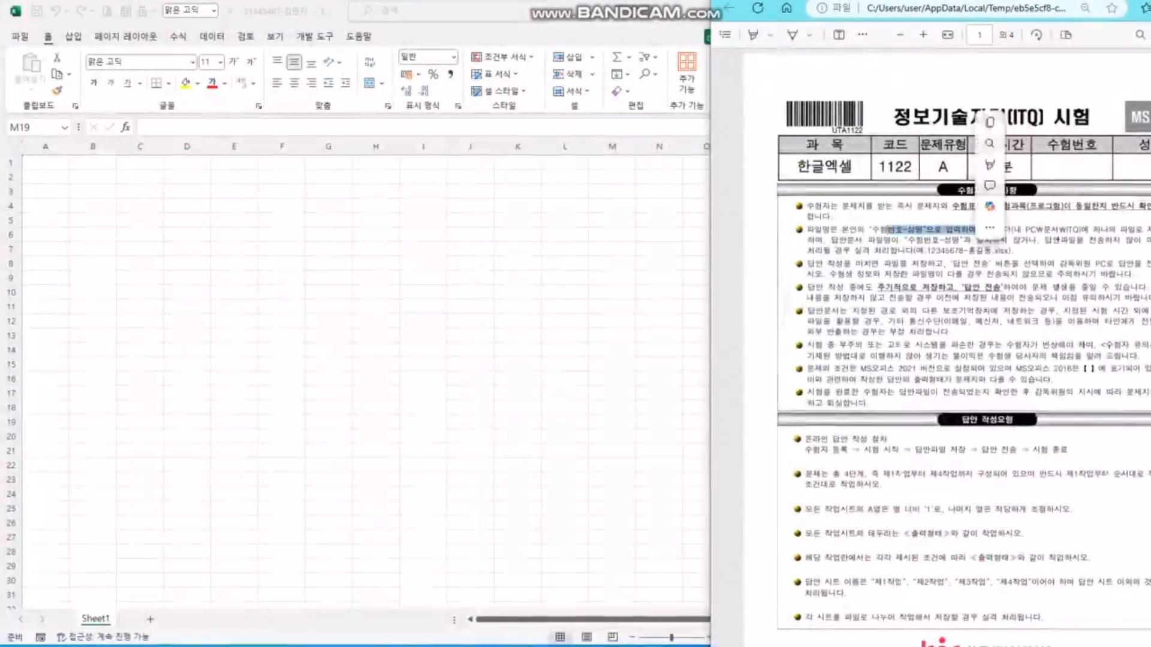
drag(1025, 229, 1066, 229)
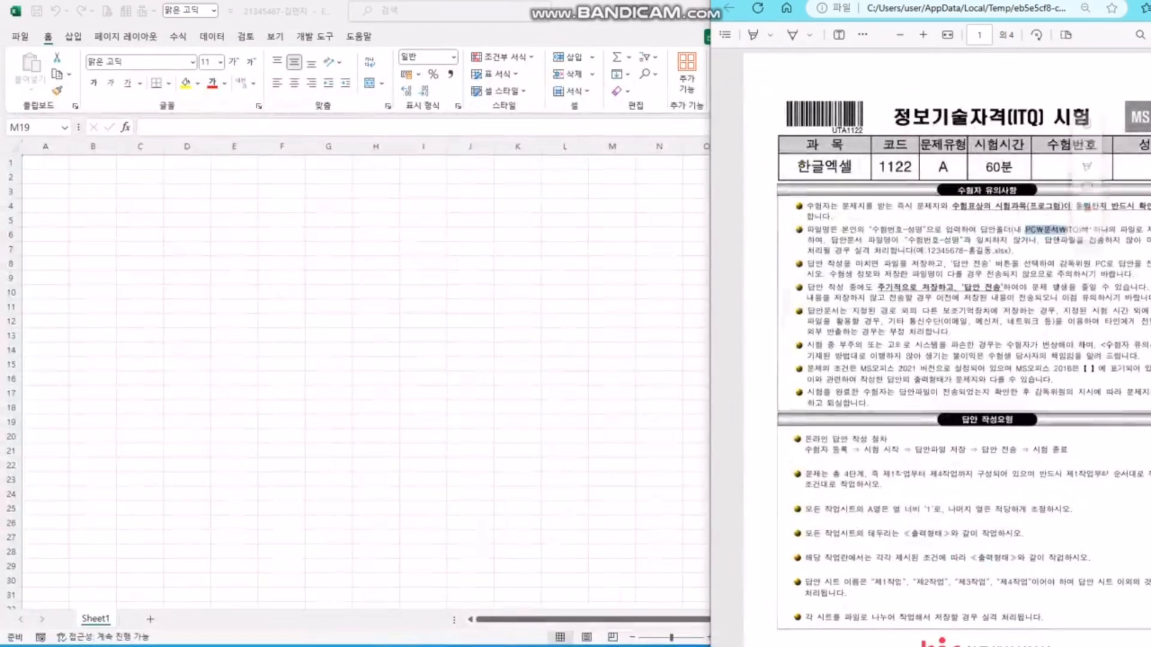
drag(878, 288, 1000, 288)
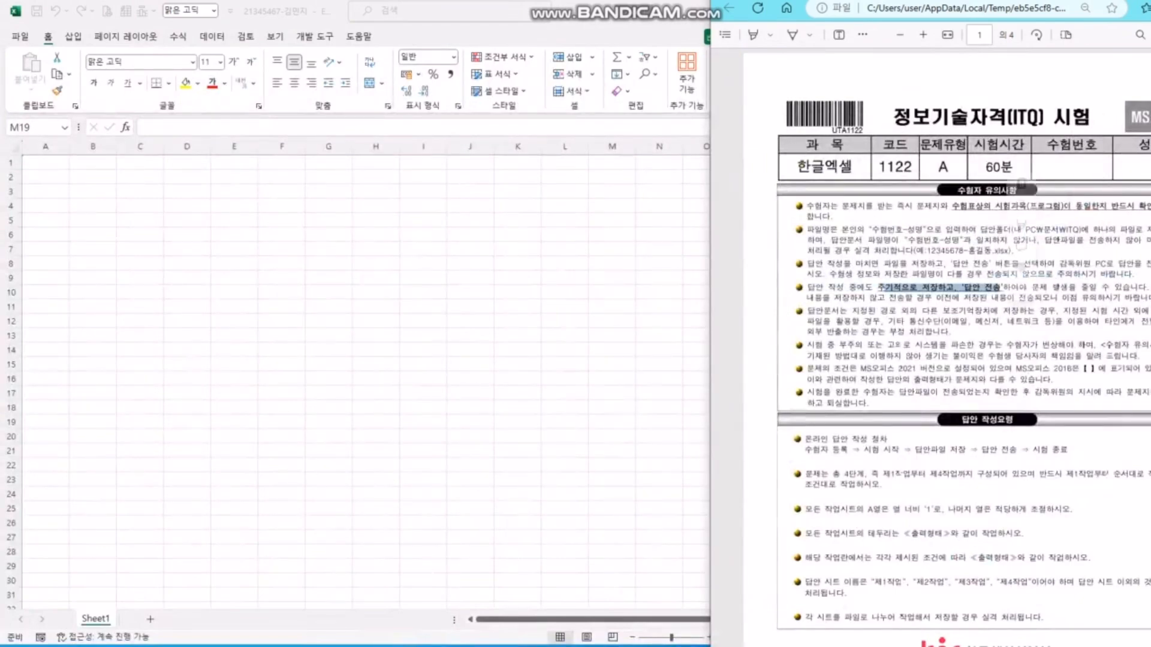
- Scroll the PDF to 제1작업, return to the workbook and add a second worksheet
scroll(947, 347, down, 5)
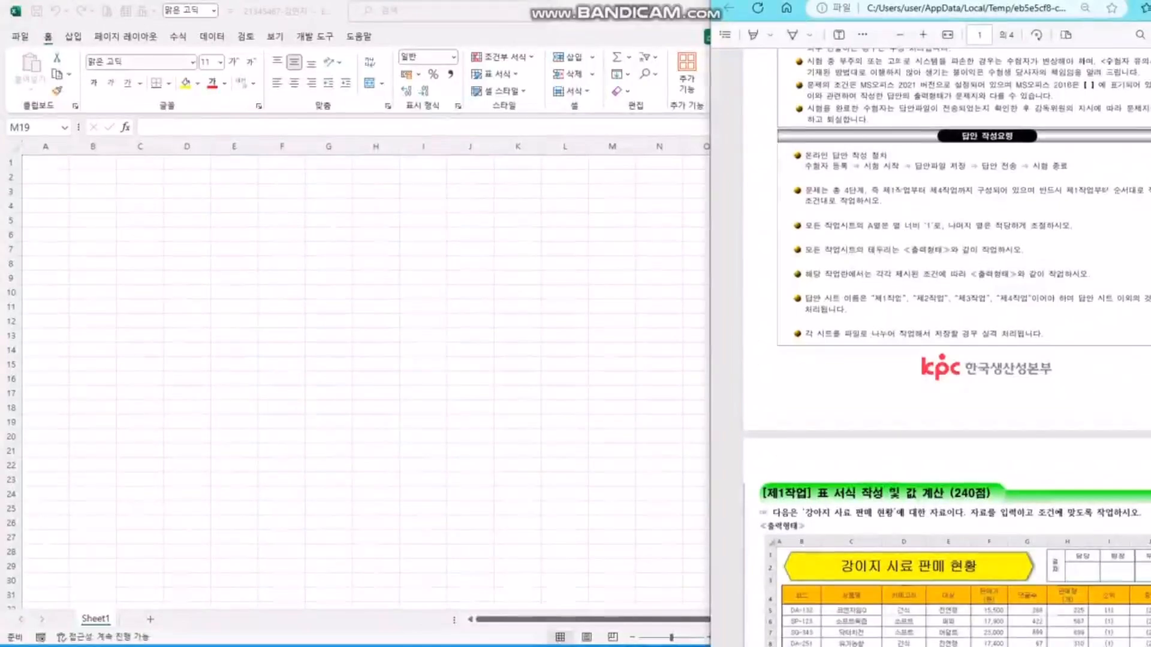
click(612, 422)
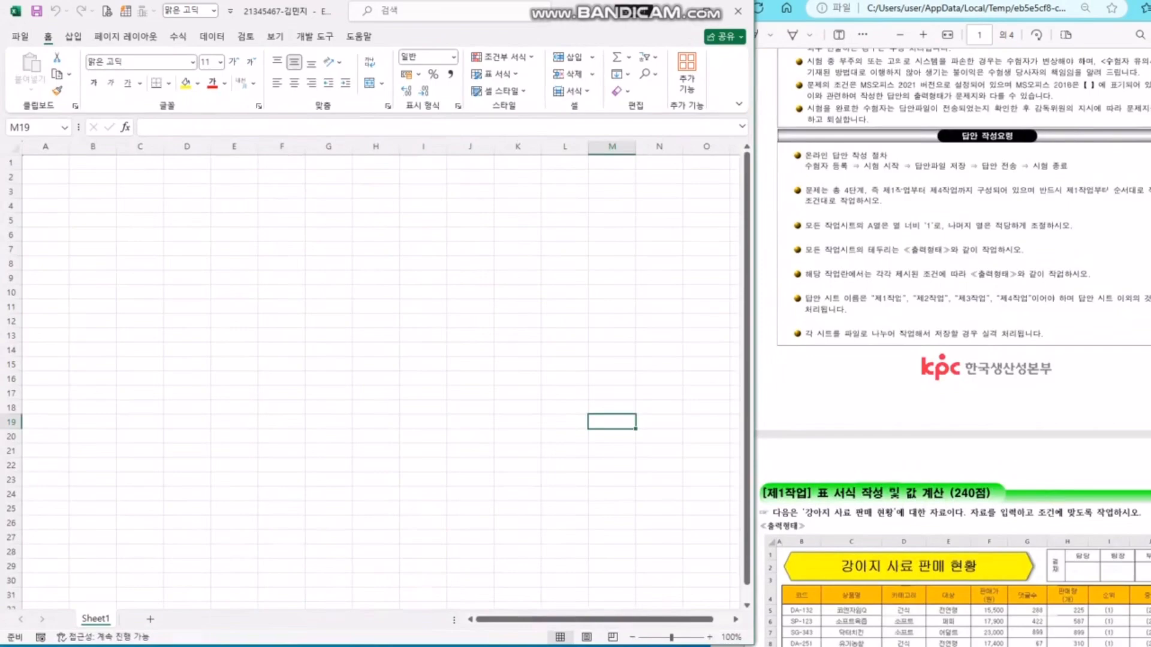
click(150, 620)
- Add a third sheet and rename the three sheets 제1작업, 제2작업 and 제3작업
click(197, 619)
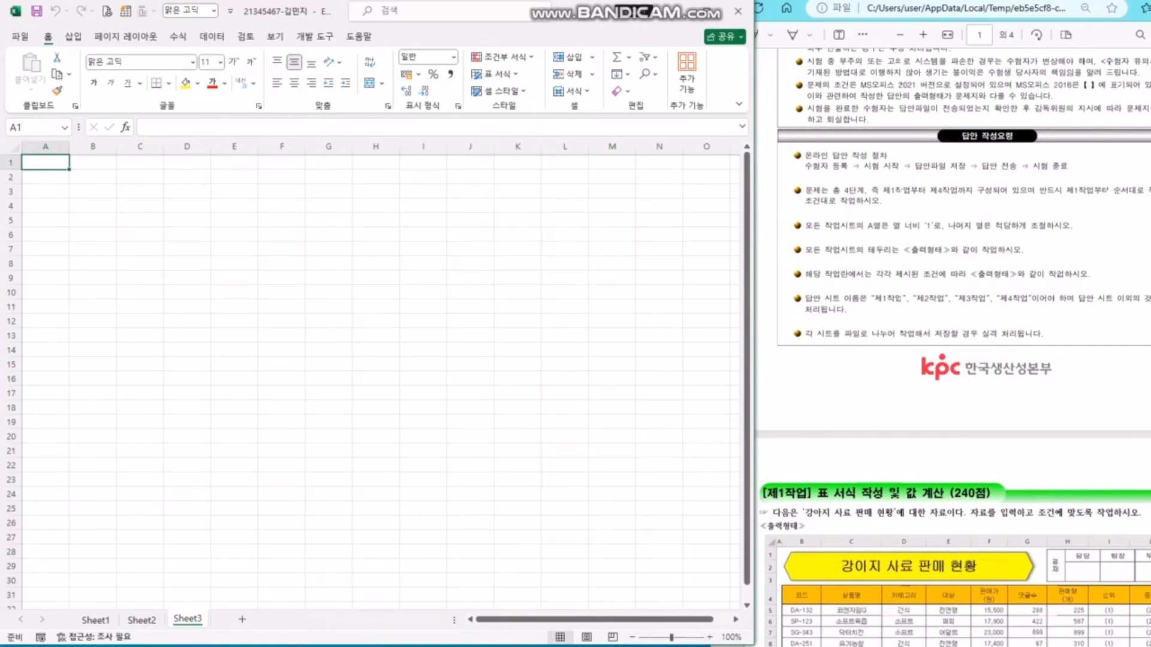
double_click(96, 620)
text(제1작업)
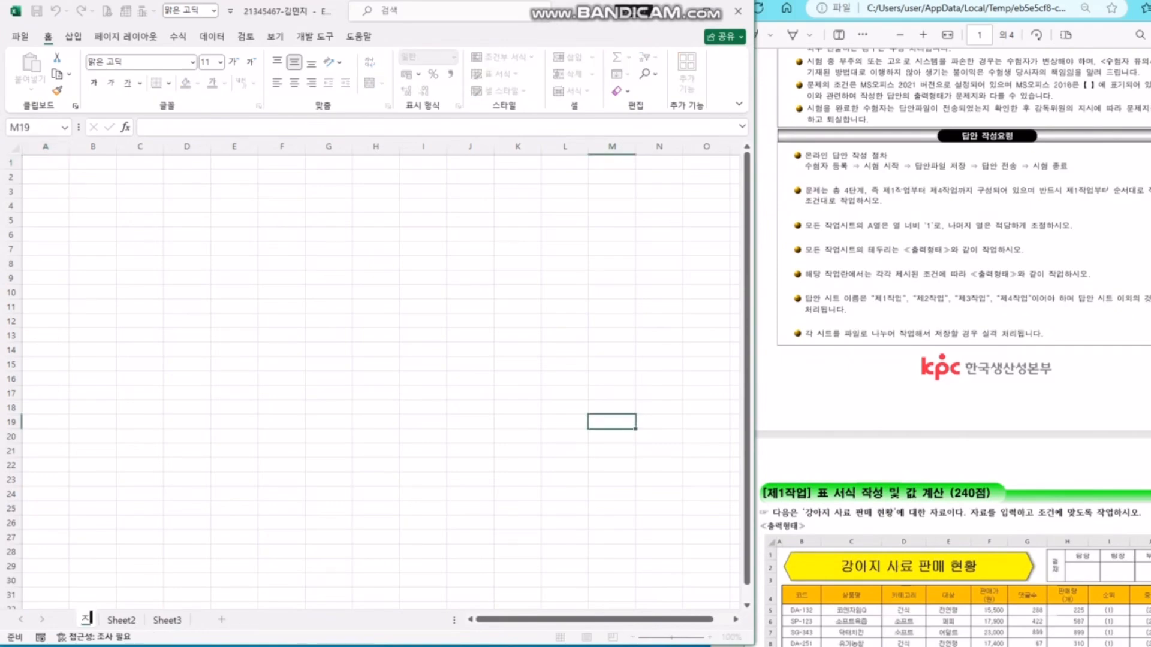
key(Return)
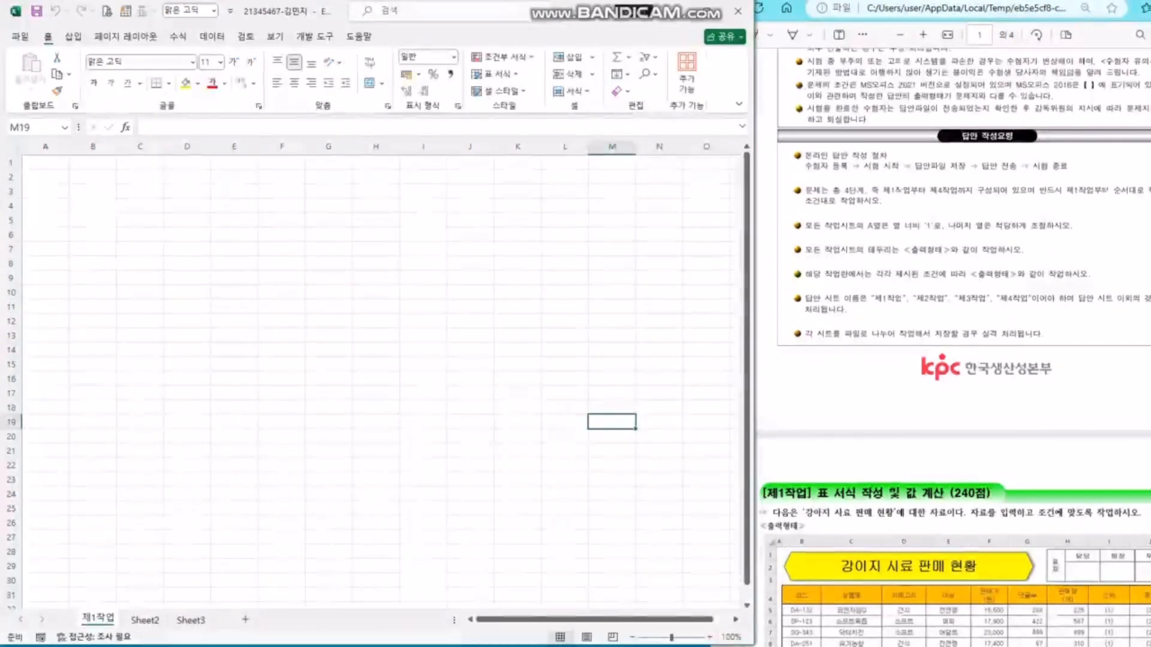
double_click(145, 620)
text(제2작업)
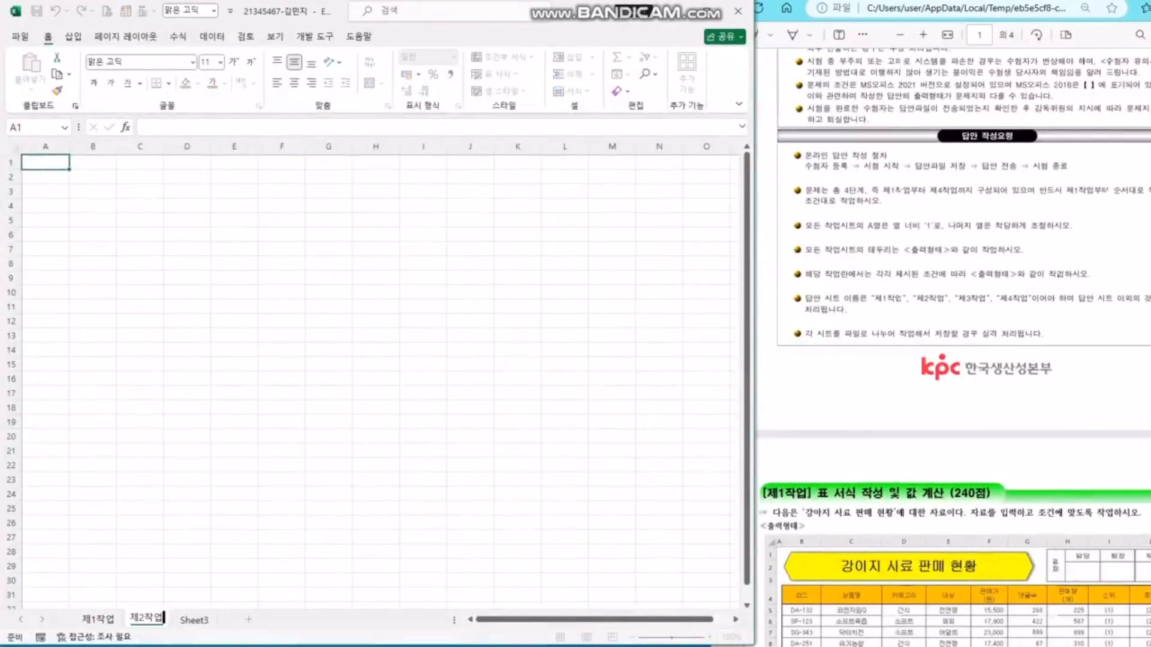
key(Return)
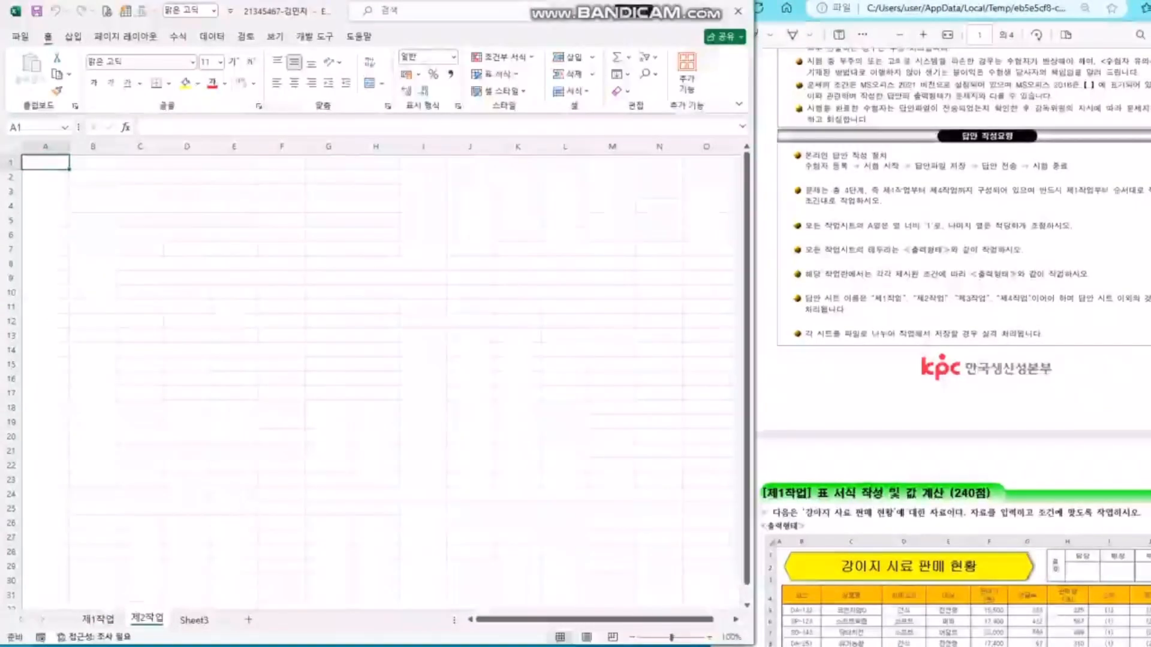
double_click(190, 619)
text(제3작)
text(업)
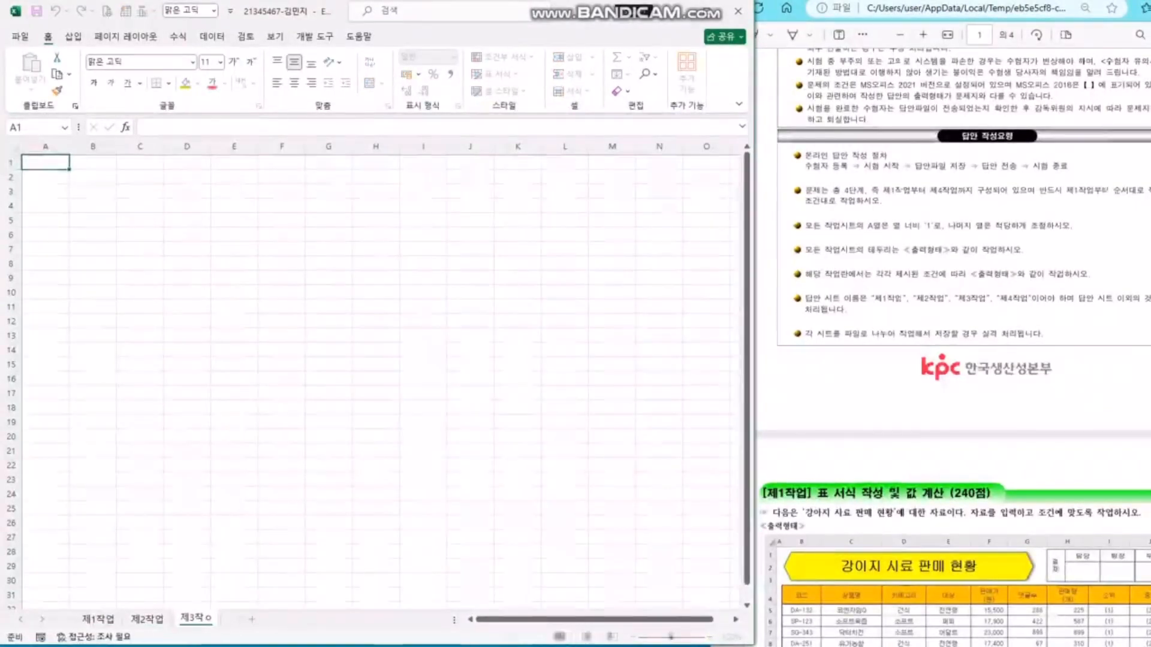
key(Return)
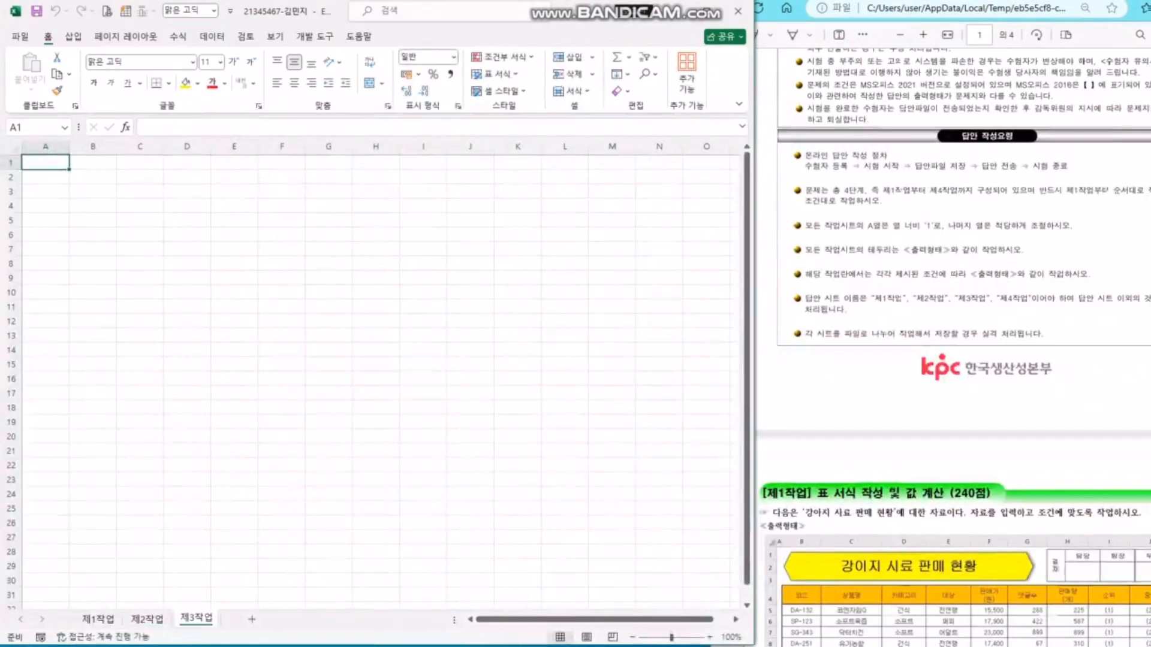
- Go back to 제1작업 and group all three sheets for editing together
click(234, 465)
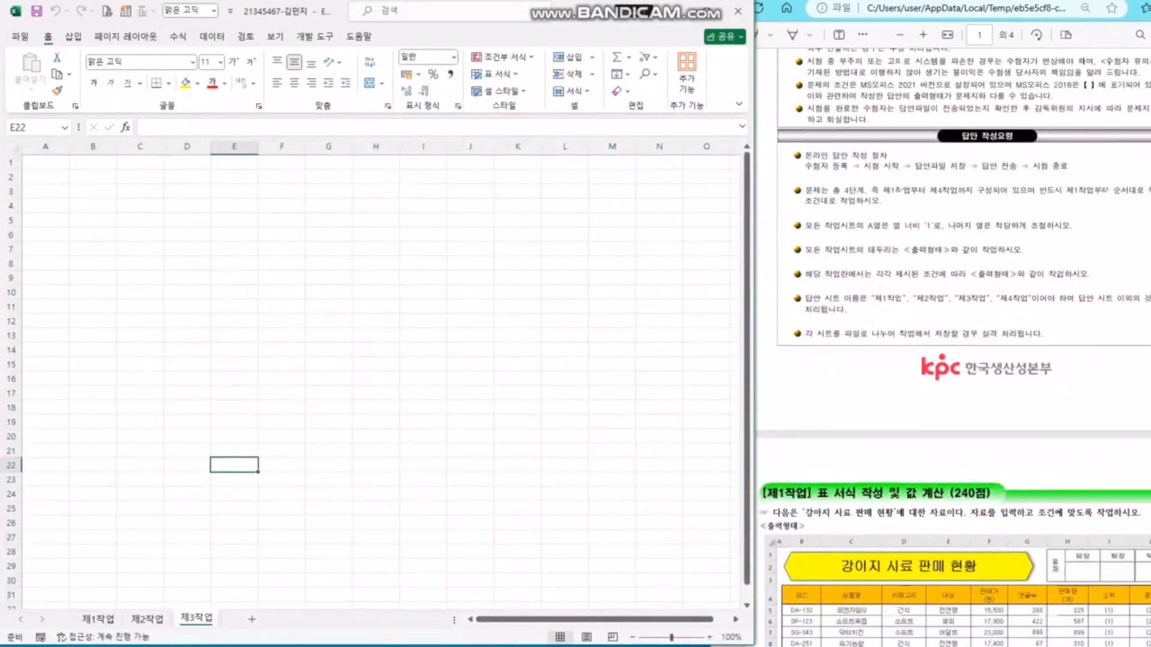
click(97, 620)
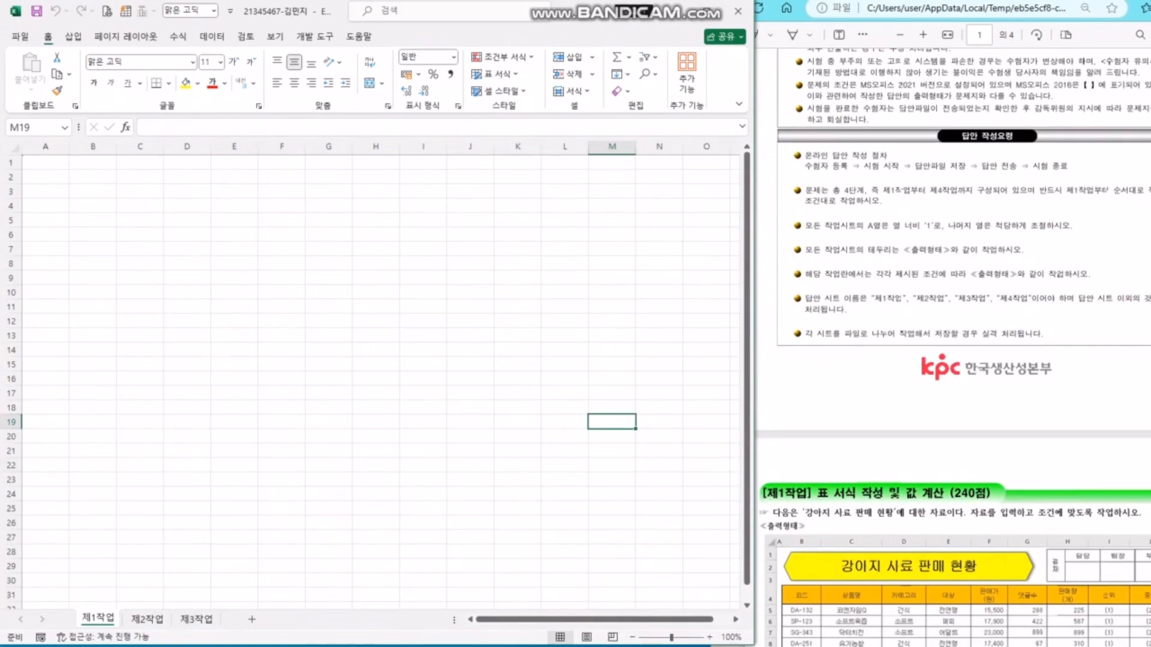
key(ctrl+shift+Page_Down)
key(ctrl+shift+Page_Down)
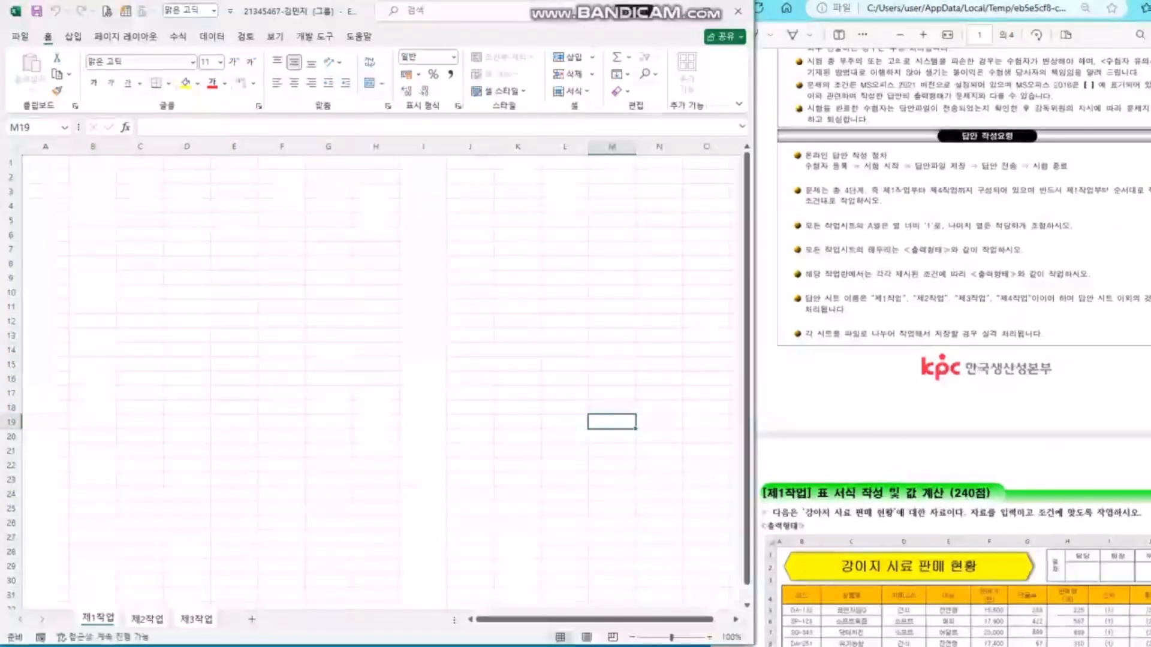
- Set the width of column A to 1
drag(868, 226, 943, 226)
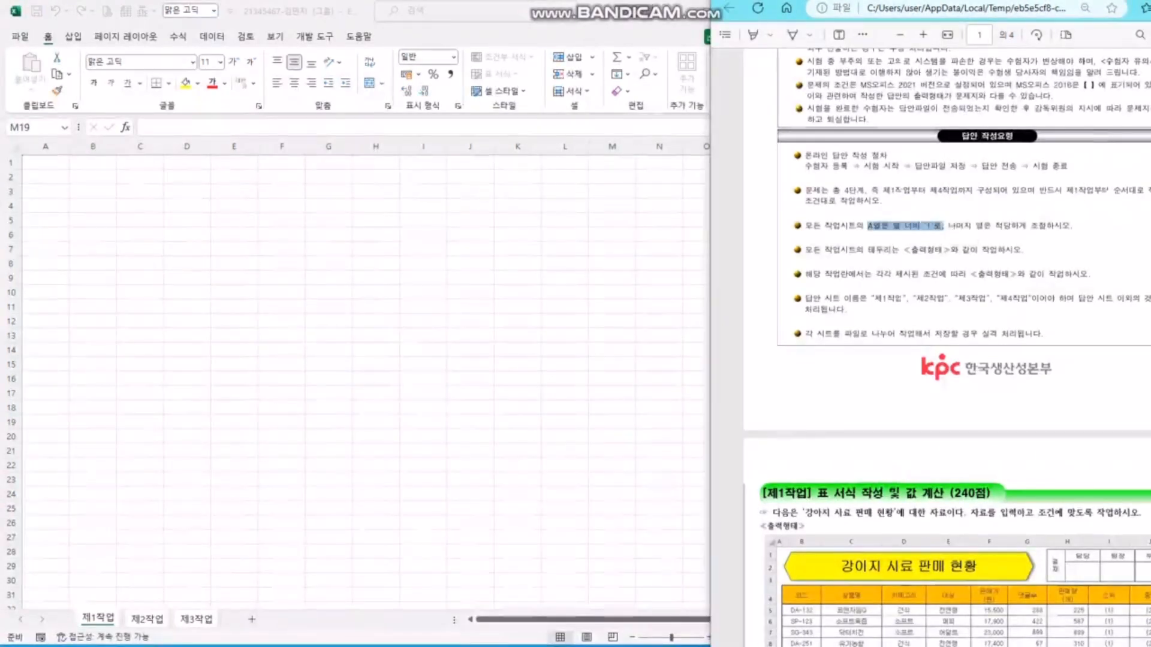
click(45, 146)
right_click(54, 148)
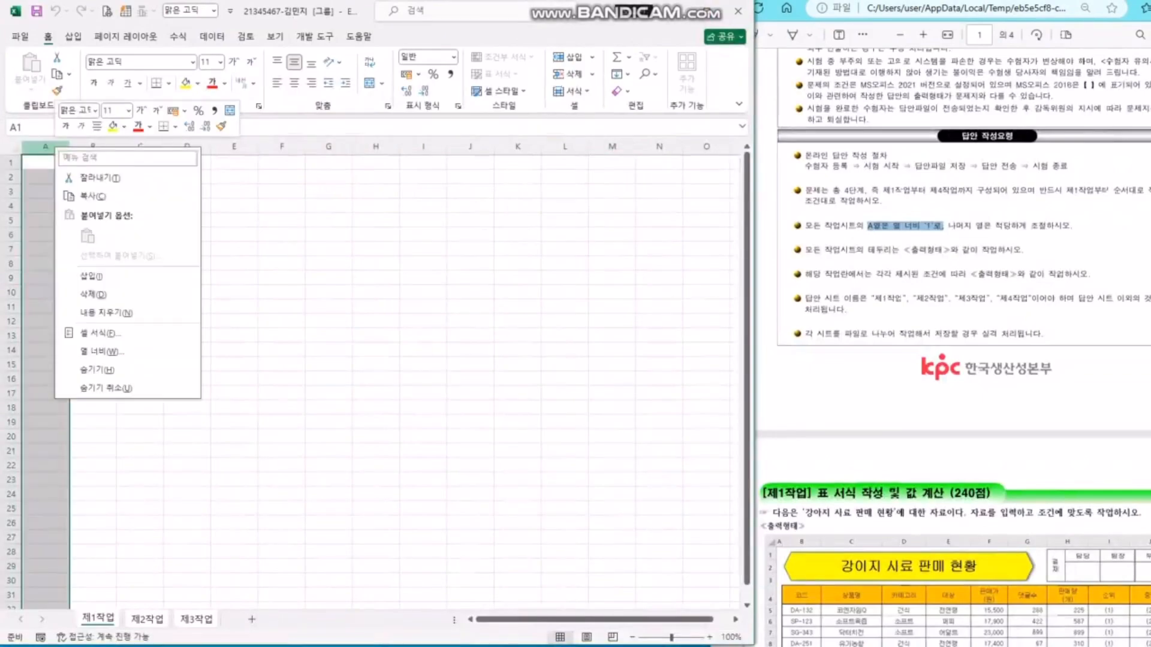
click(101, 352)
text(1)
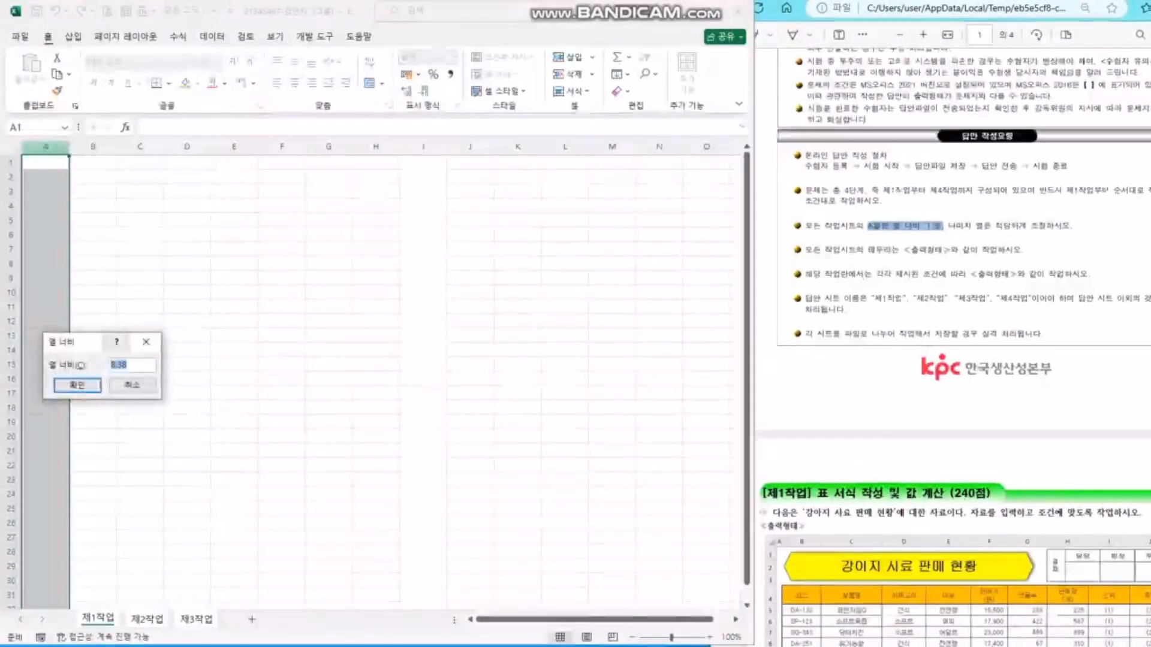
click(77, 386)
- Select every cell of the sheet with the Select All corner
click(148, 293)
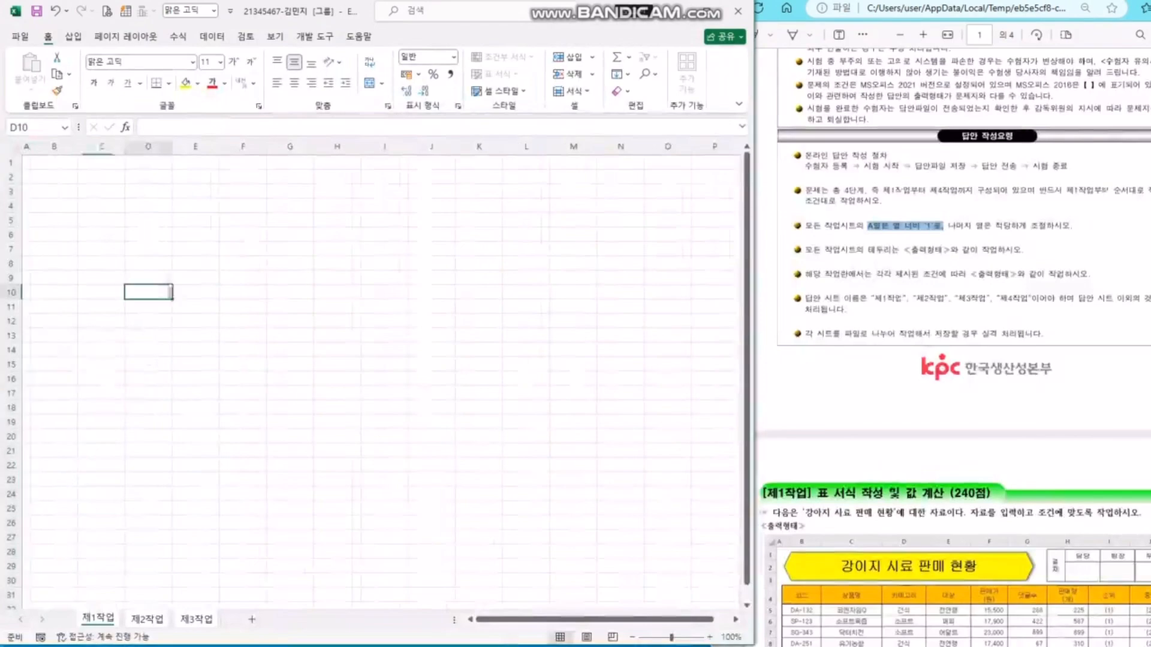
scroll(953, 347, down, 10)
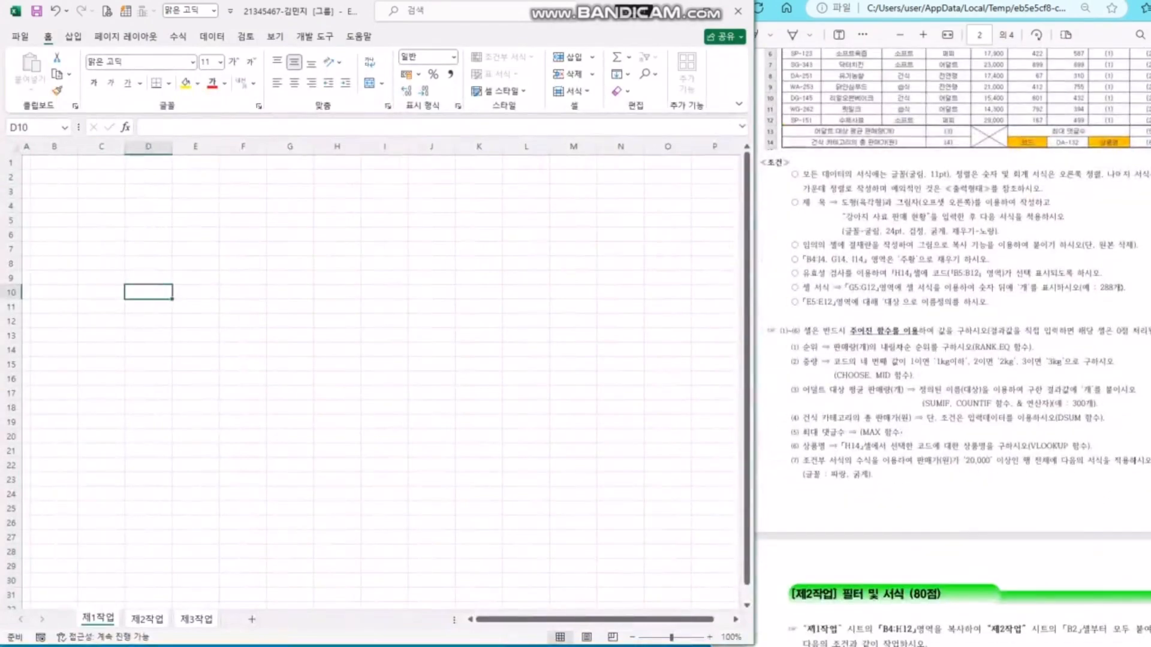
click(243, 277)
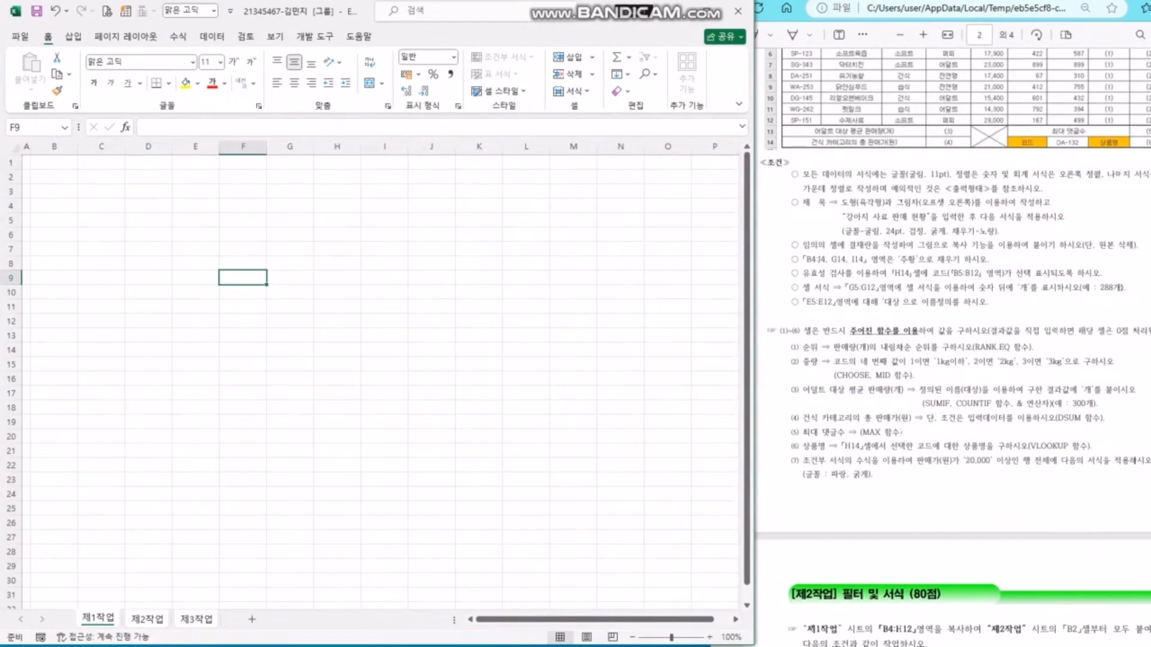
click(16, 148)
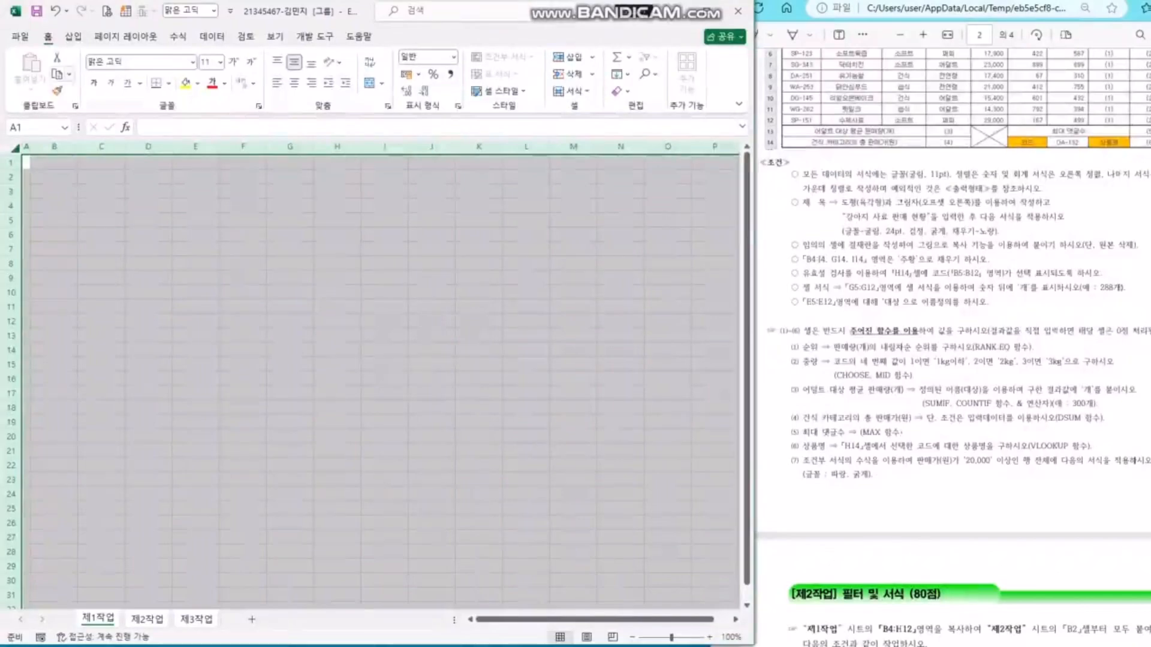
- Apply the 굴림 font to all cells of the sheet
click(133, 62)
text(ㄱ)
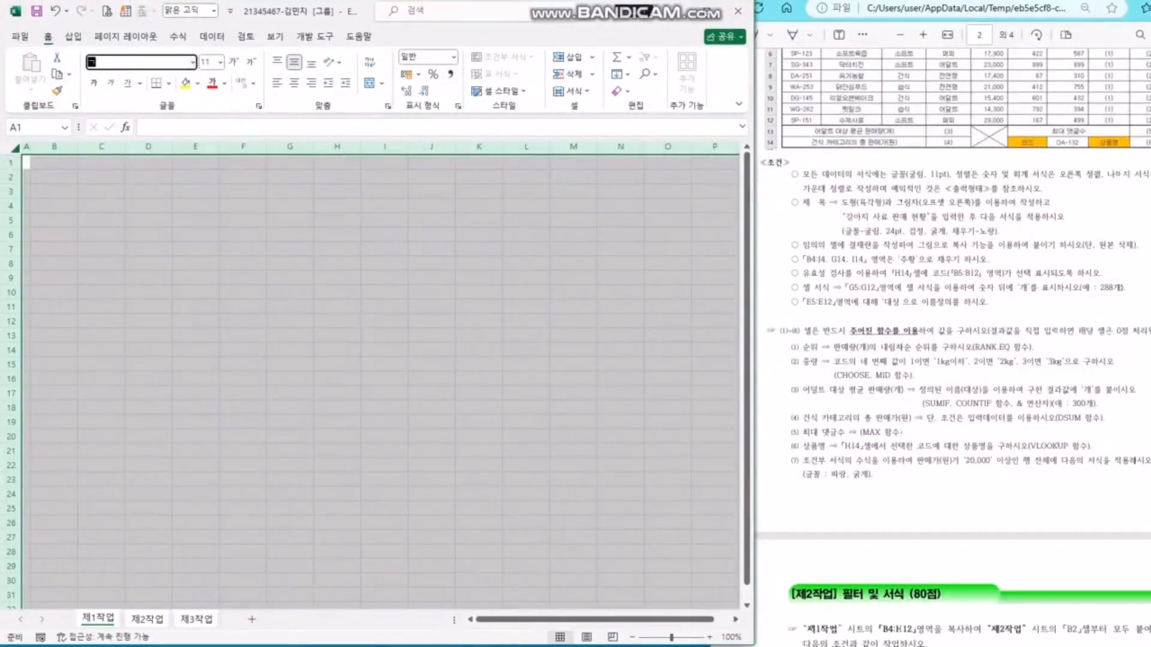
text(ㅜㄹㄹㅣㅁ)
key(Return)
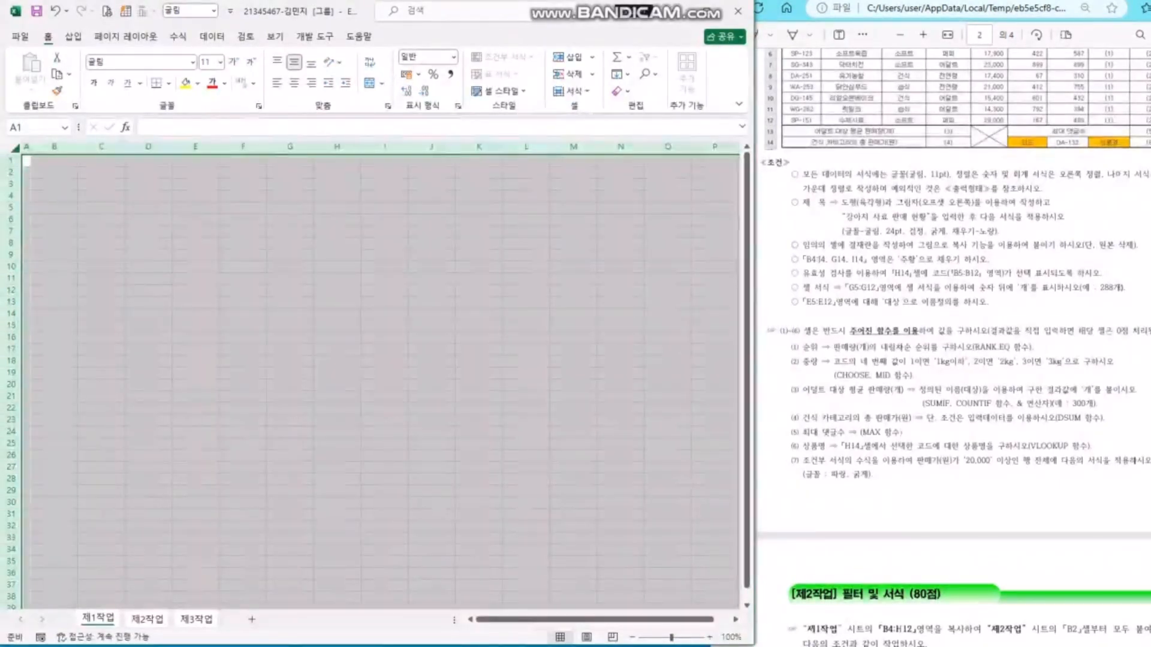
- Centre-align every cell, then clear the whole-sheet selection
scroll(953, 336, up, 5)
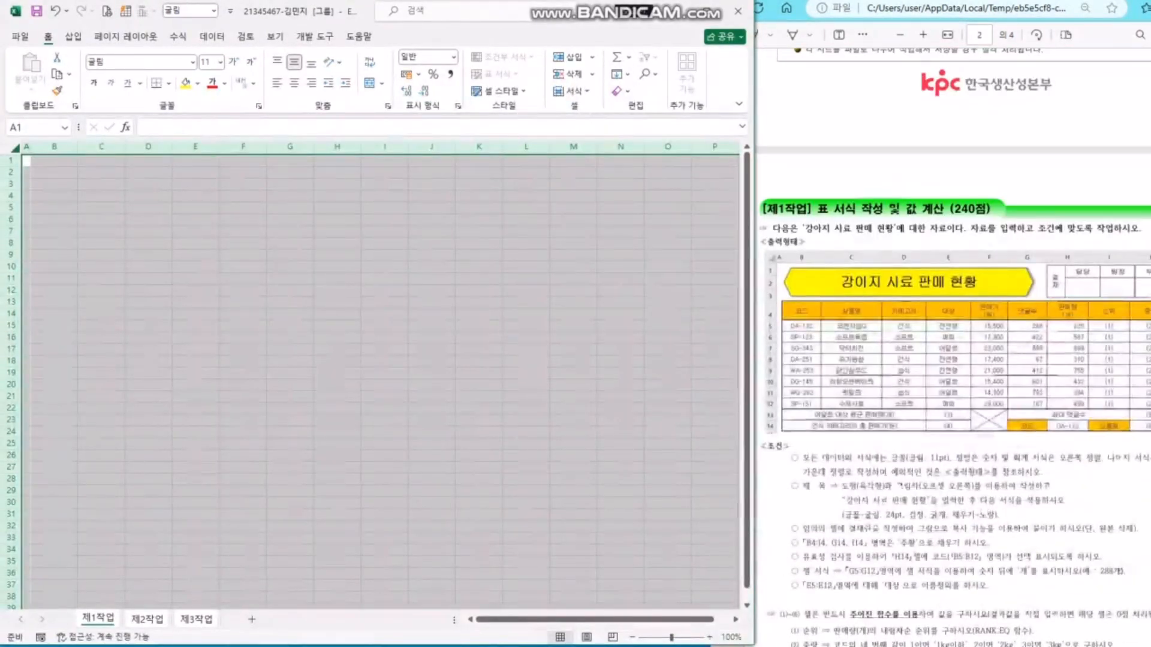
scroll(953, 336, down, 4)
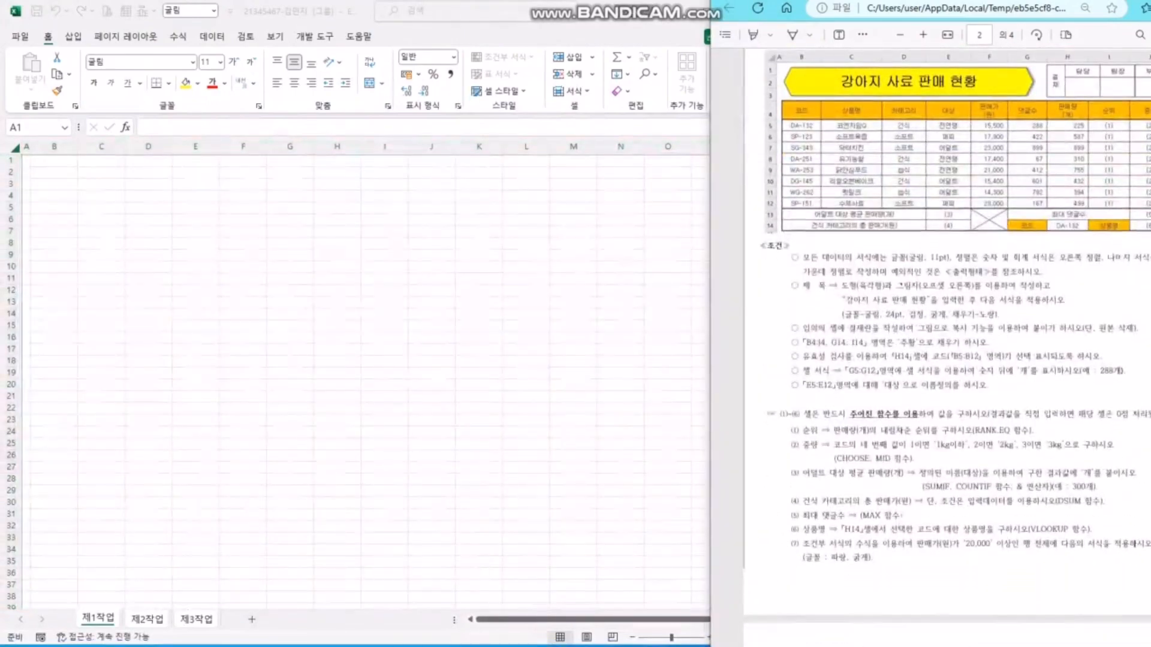
key(alt+Tab)
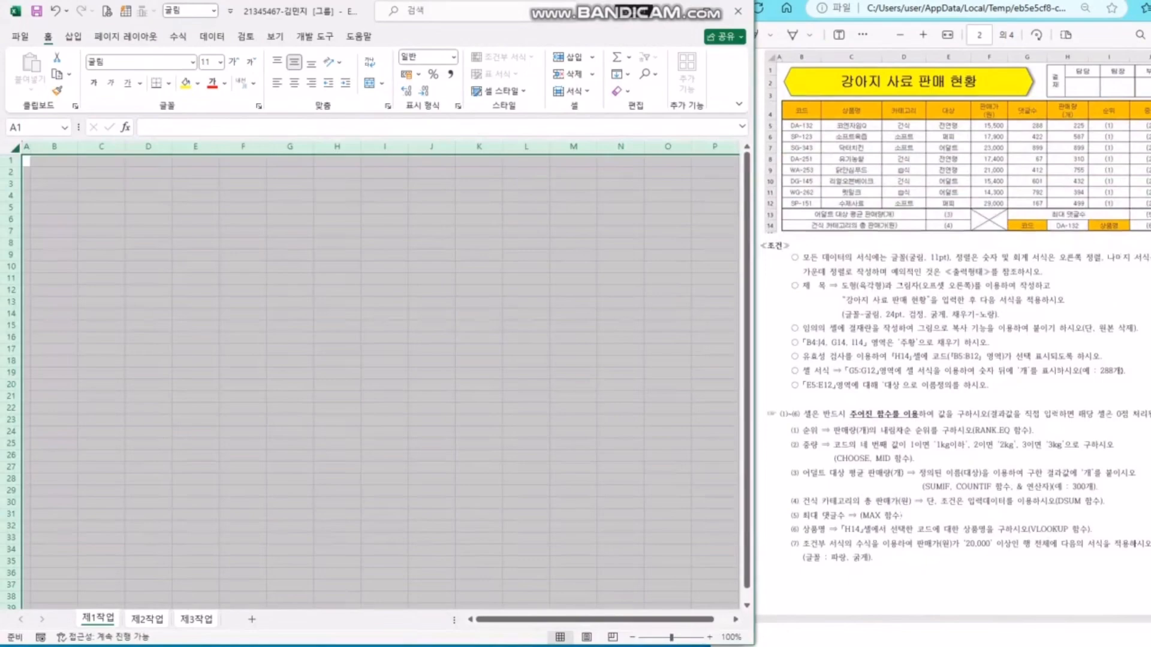
click(294, 83)
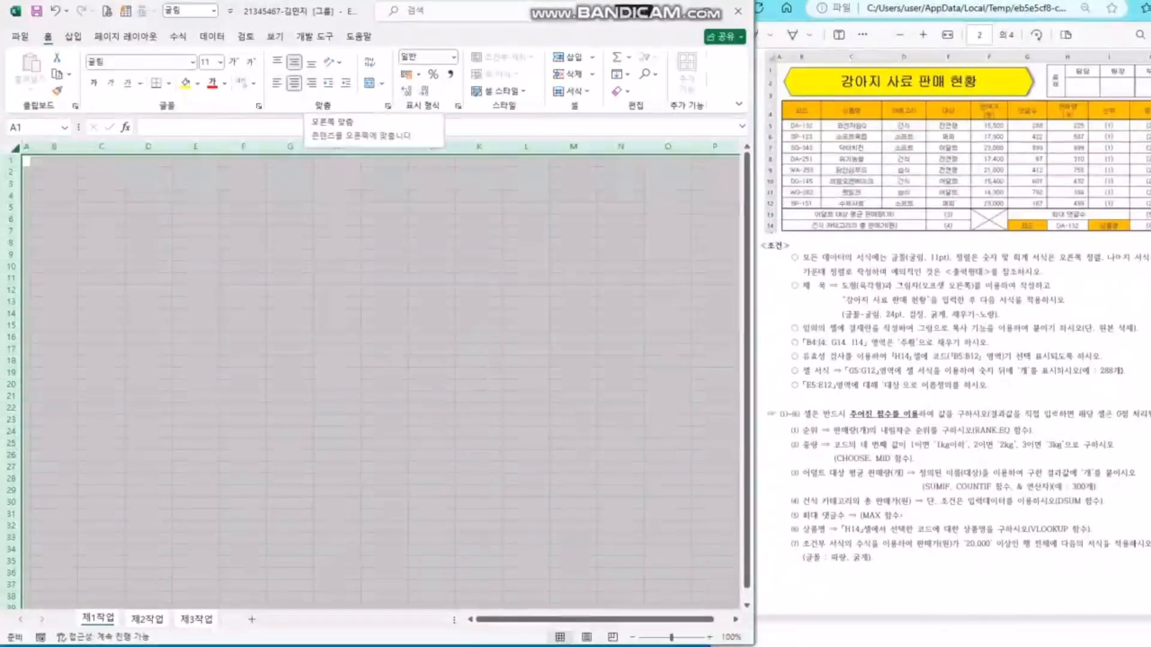
click(294, 314)
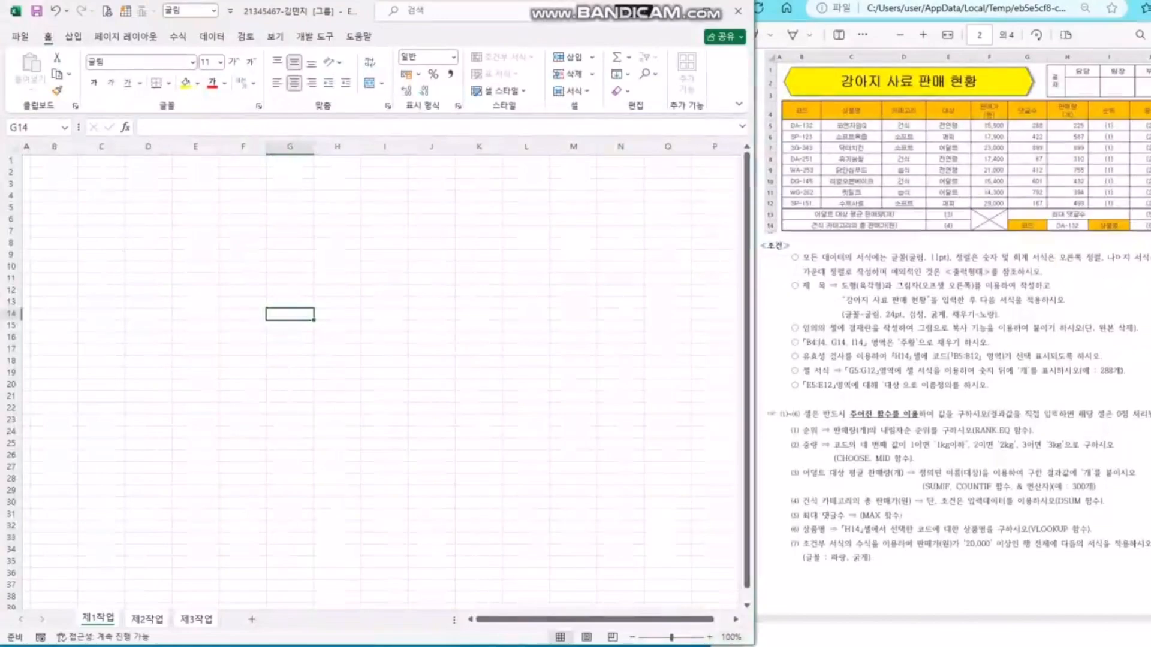
- Zoom the sheet view in and enlarge the Excel window slightly
click(710, 638)
click(710, 637)
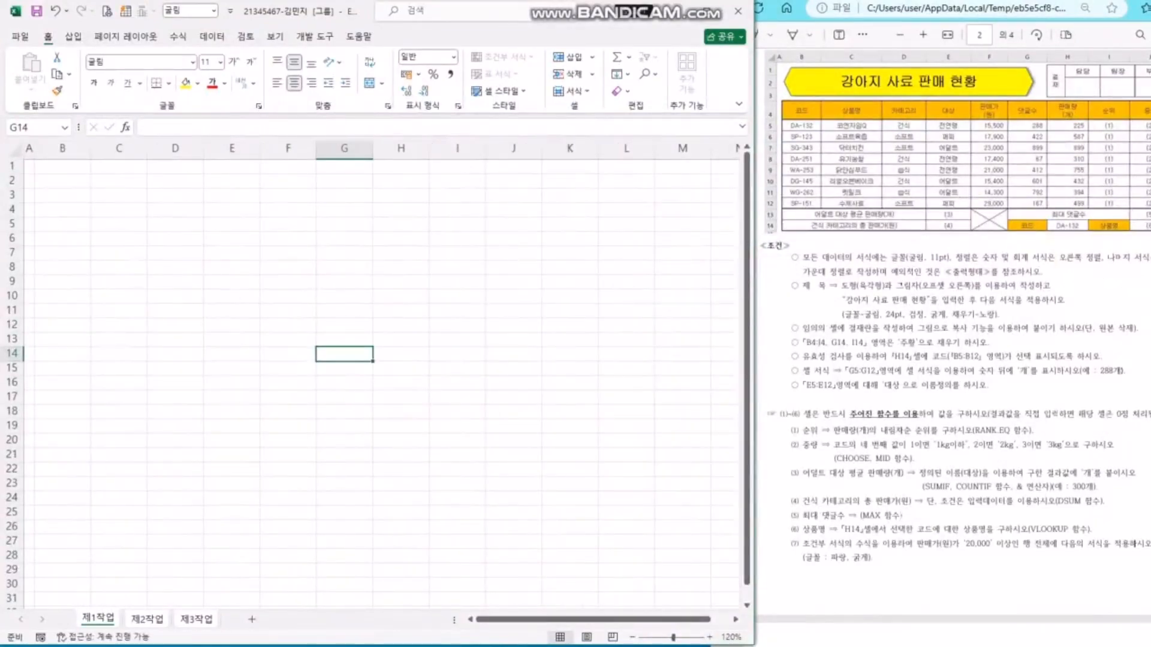
drag(747, 642, 748, 645)
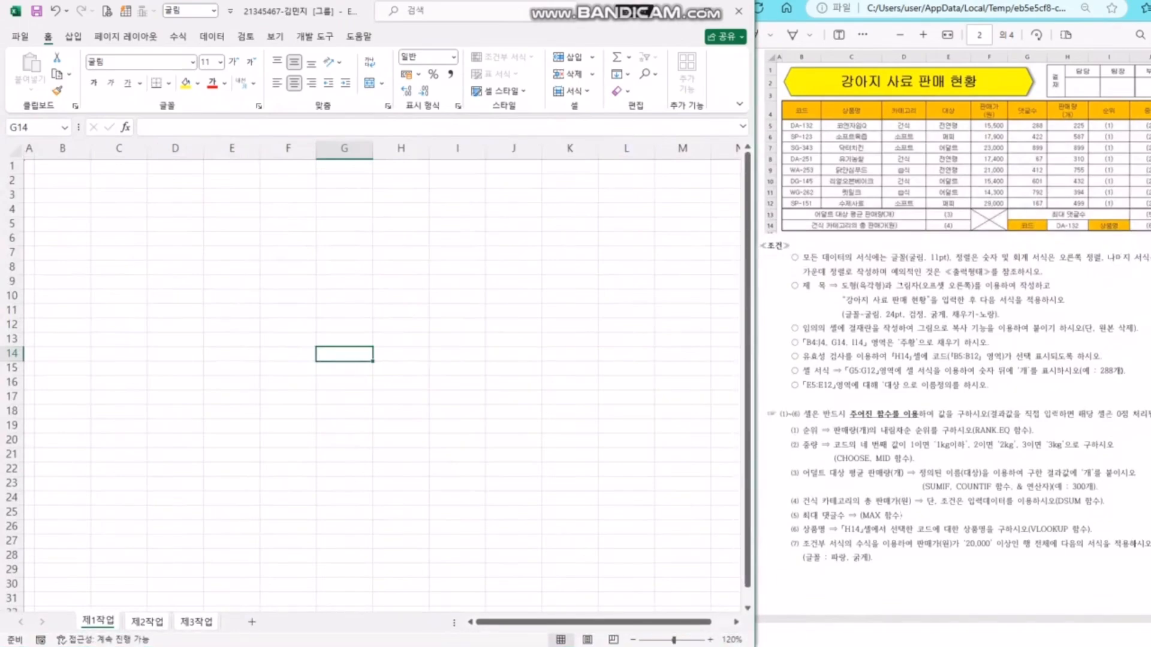
- Switch to the 제3작업 sheet and select cell B4
click(231, 339)
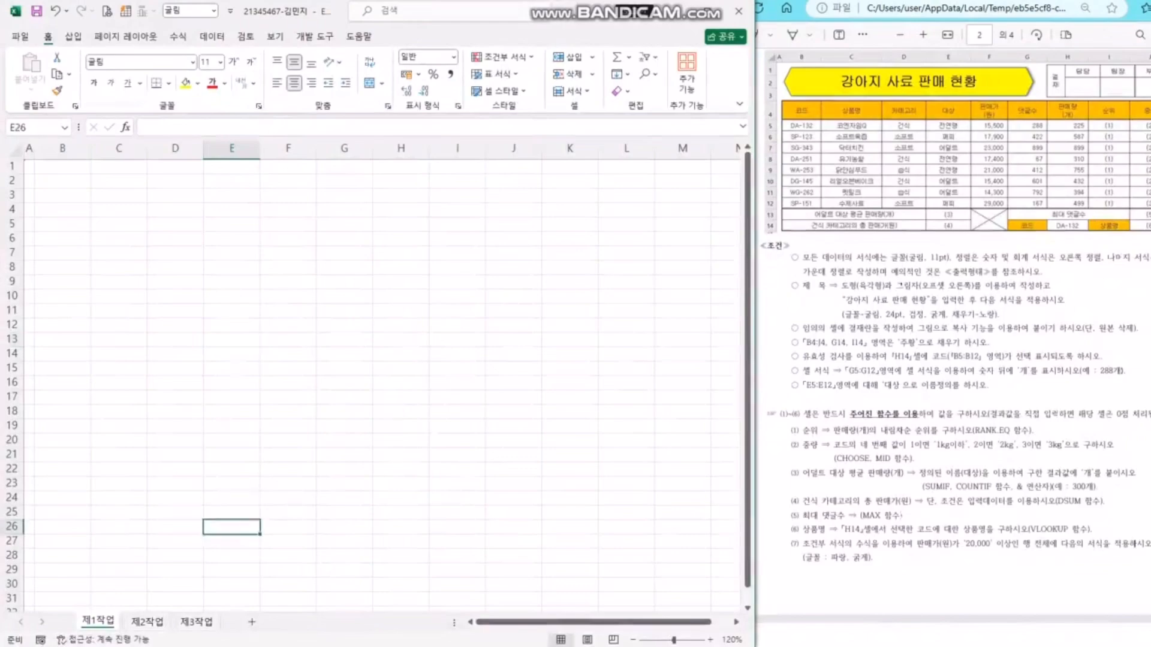
key(ctrl+Page_Down)
key(ctrl+Page_Down)
key(ctrl+Page_Up)
key(ctrl+Page_Up)
key(ctrl+Page_Down)
key(ctrl+Page_Down)
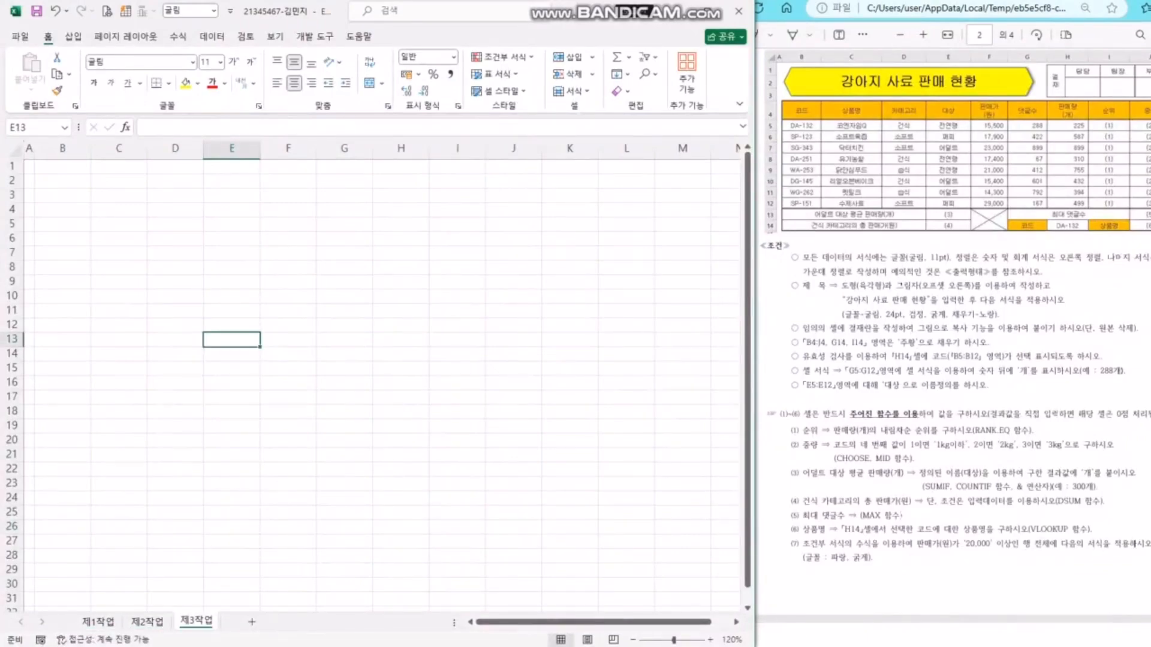
click(62, 210)
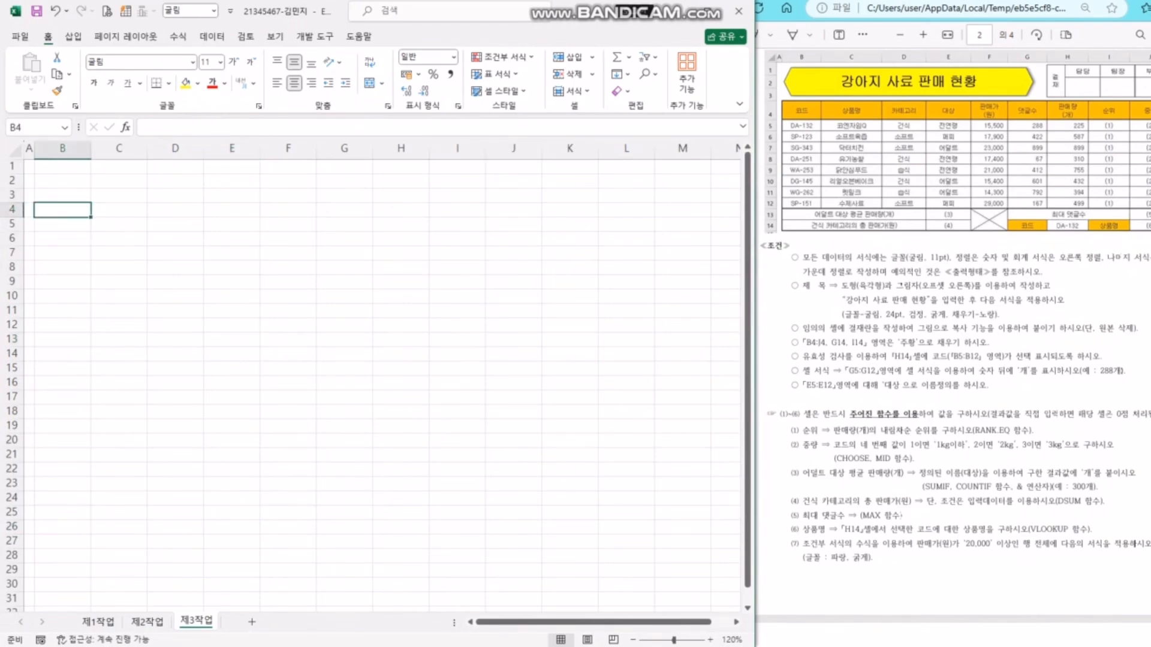
- Enter the heading 코드 in B4, then codes DA-132, SP-123, SG-343 and DA-251 below it
text(코드)
key(Return)
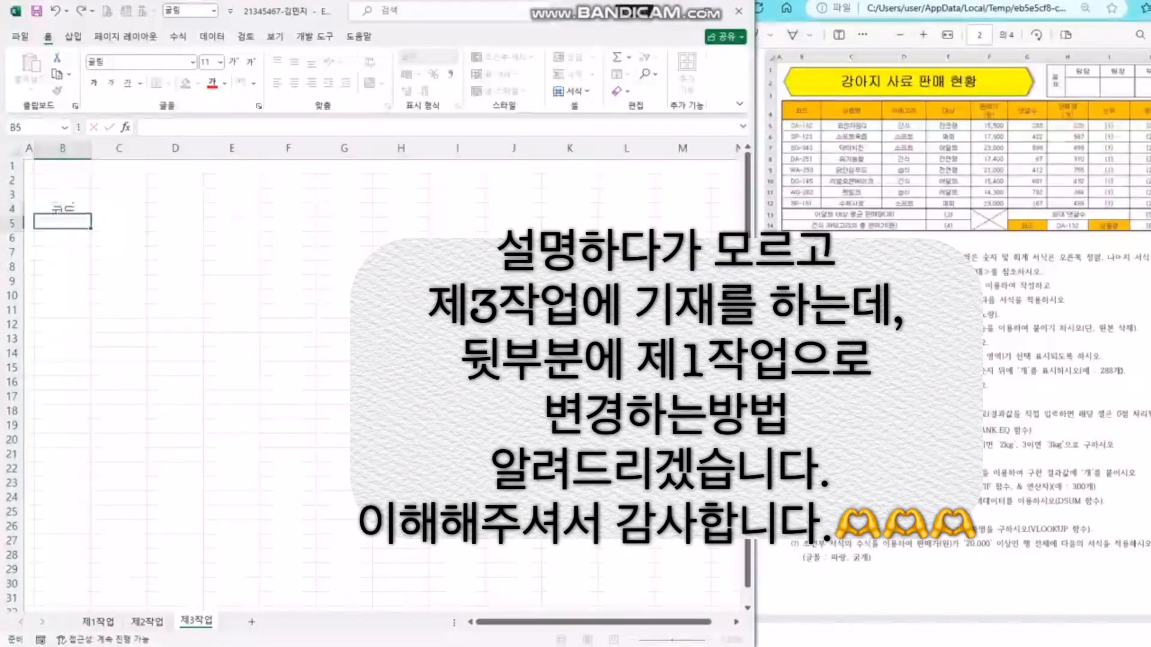
text(DA)
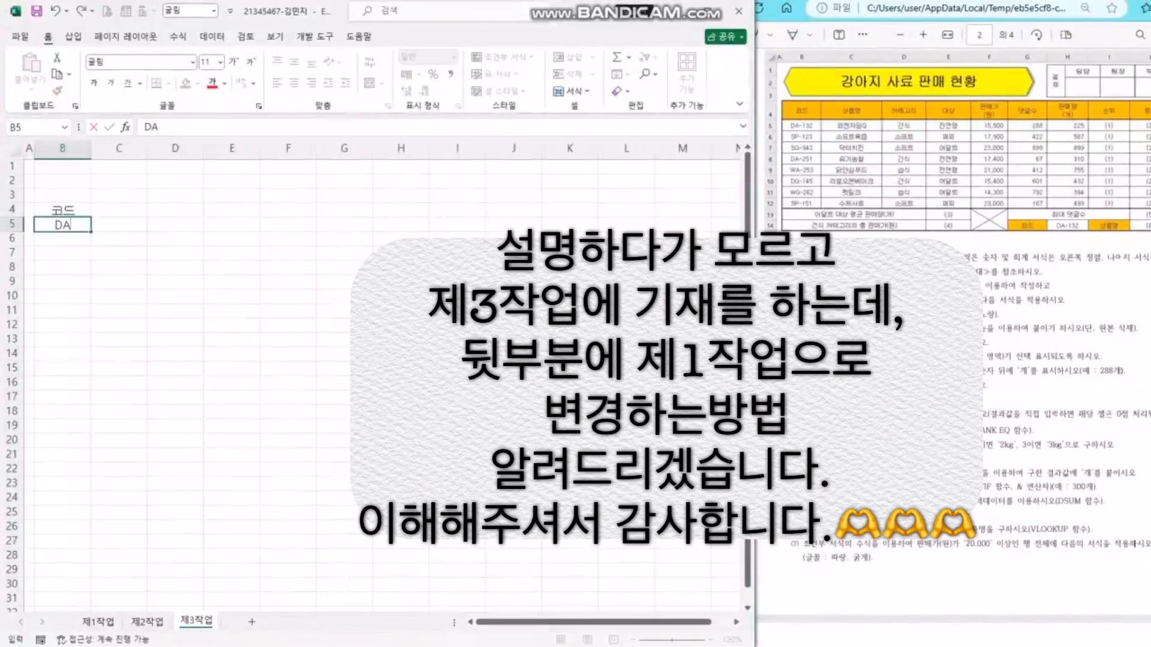
text(-132)
key(Return)
text(S)
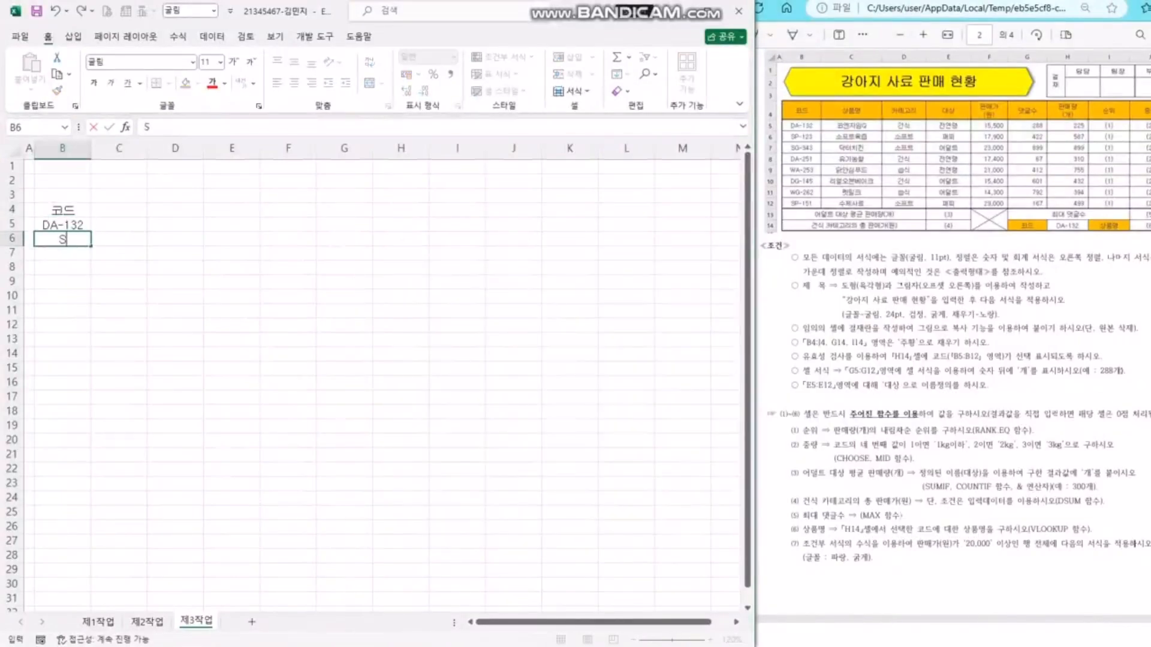
text(P-123)
key(Return)
text(SG-)
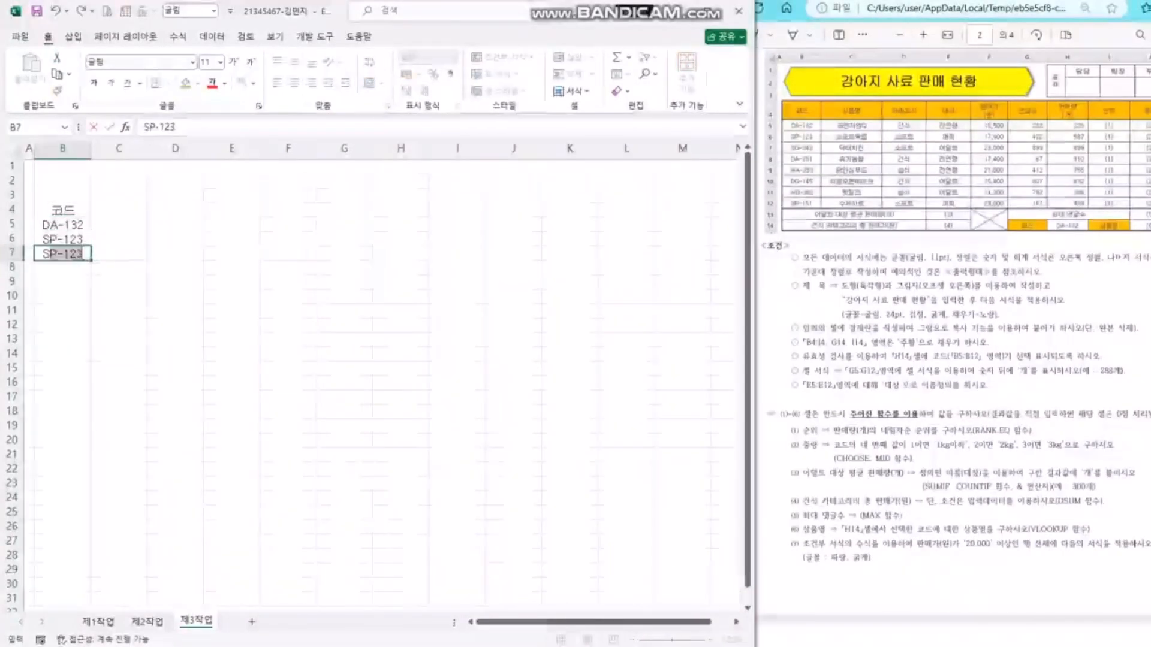
text(343)
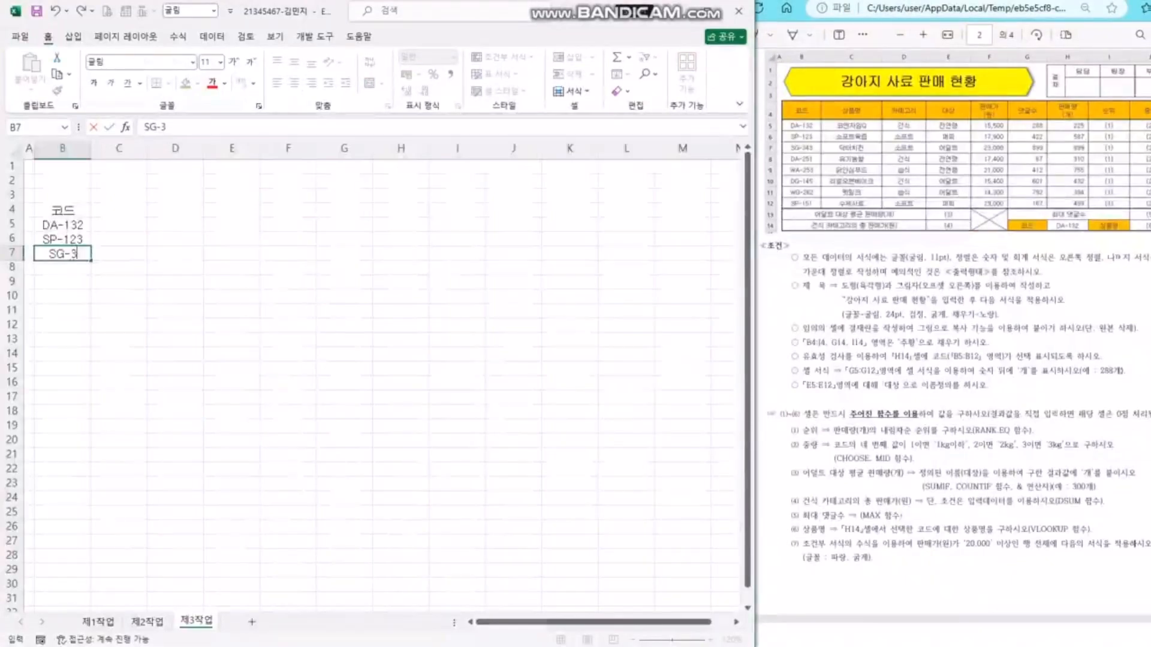
key(Return)
text(DA-251)
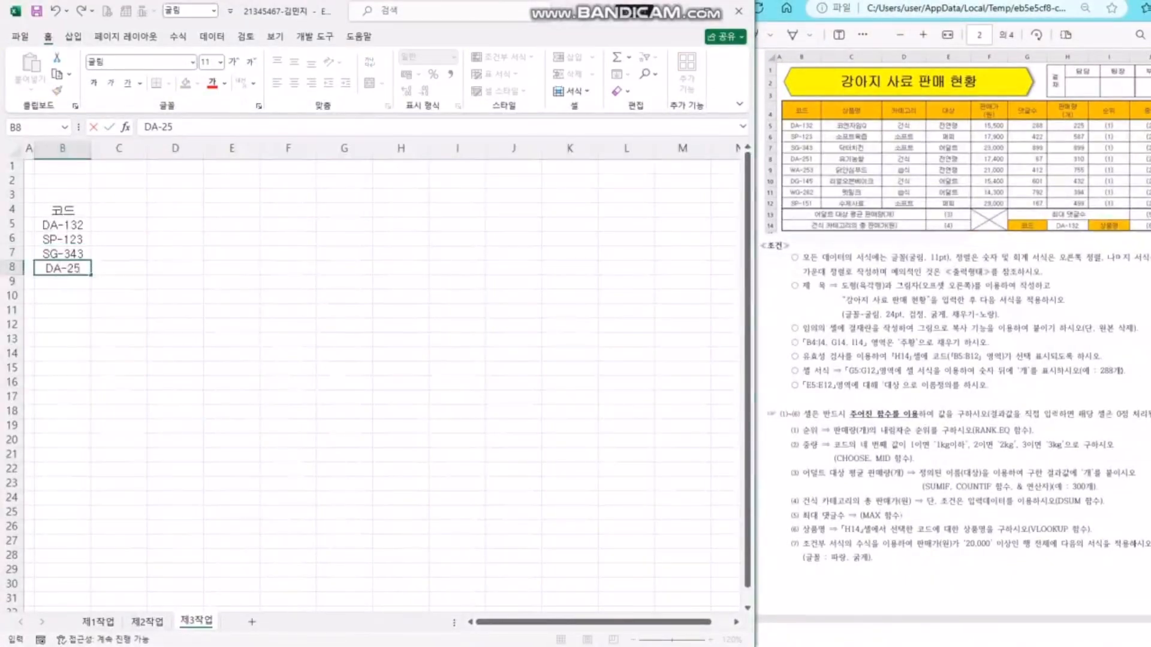
key(Return)
- Continue the code list with WA-253, DG-145, WG-262 and SP-151
text(WA-253)
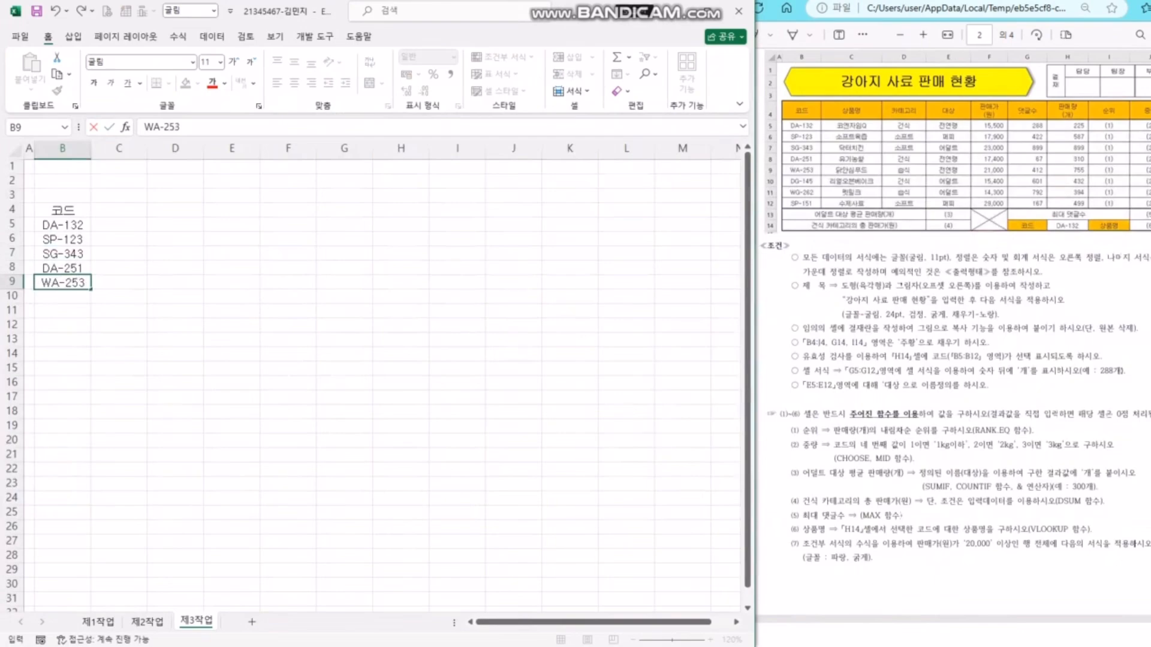
key(Return)
text(DG-)
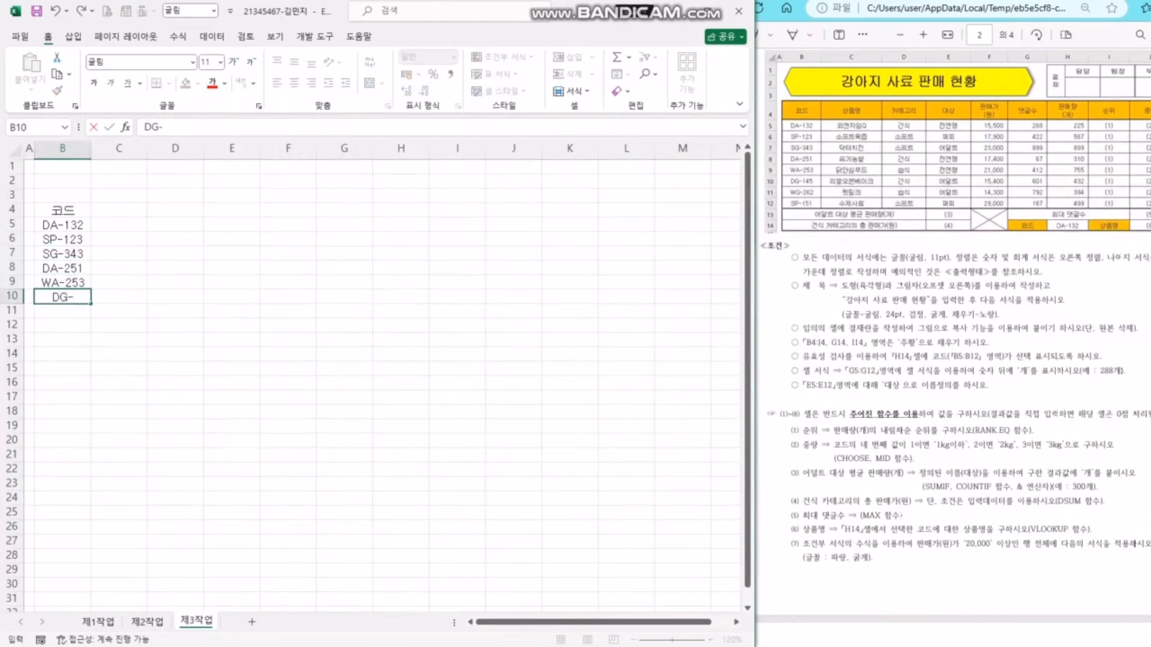
text(145)
key(Return)
text(WG)
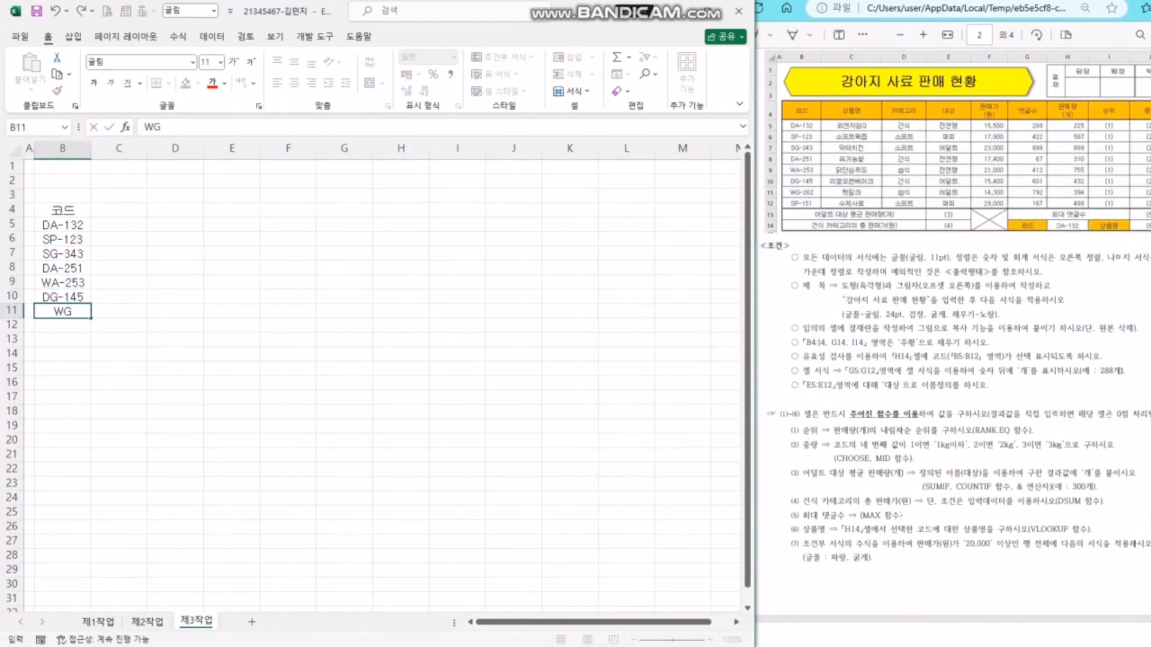
text(-262)
key(Return)
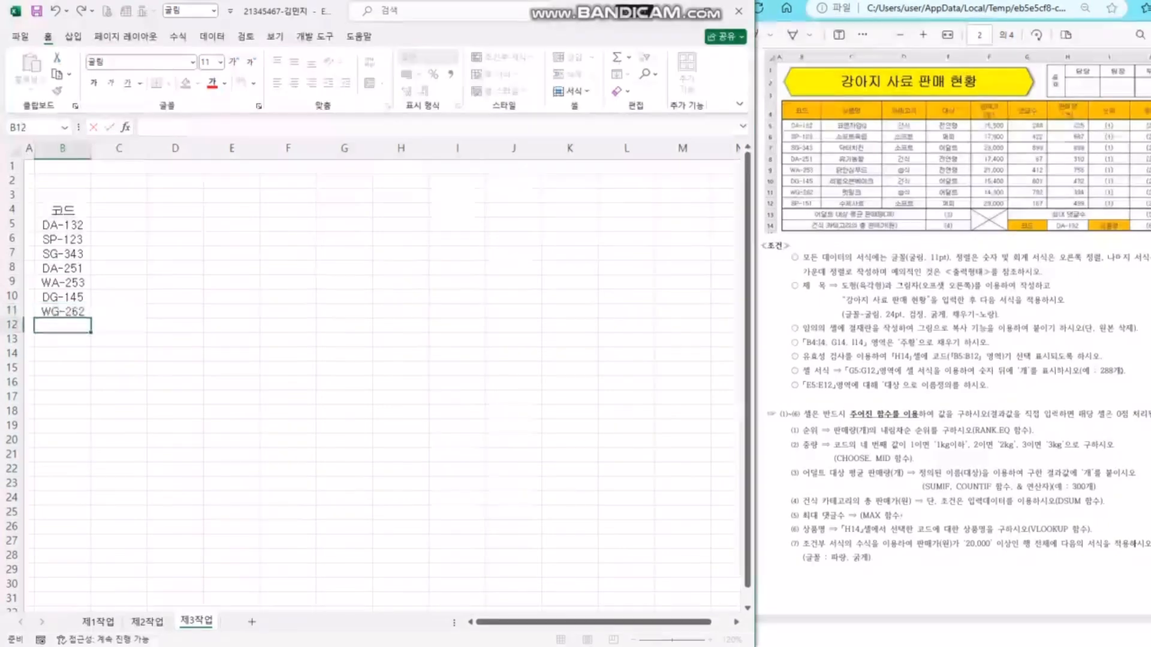
text(SP-151)
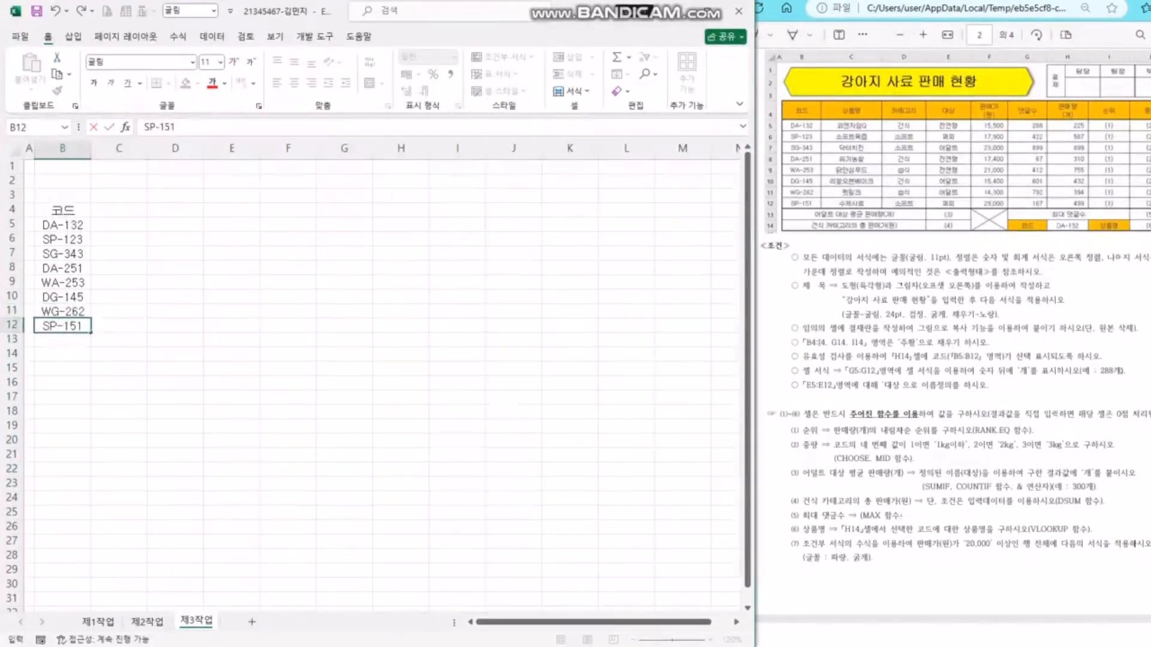
key(Return)
- Enter 어덜트 대상 평균 판매량(개) in B13 and 건식 카테고리의 총 판매가(원) in B14
text(어덜트 대사)
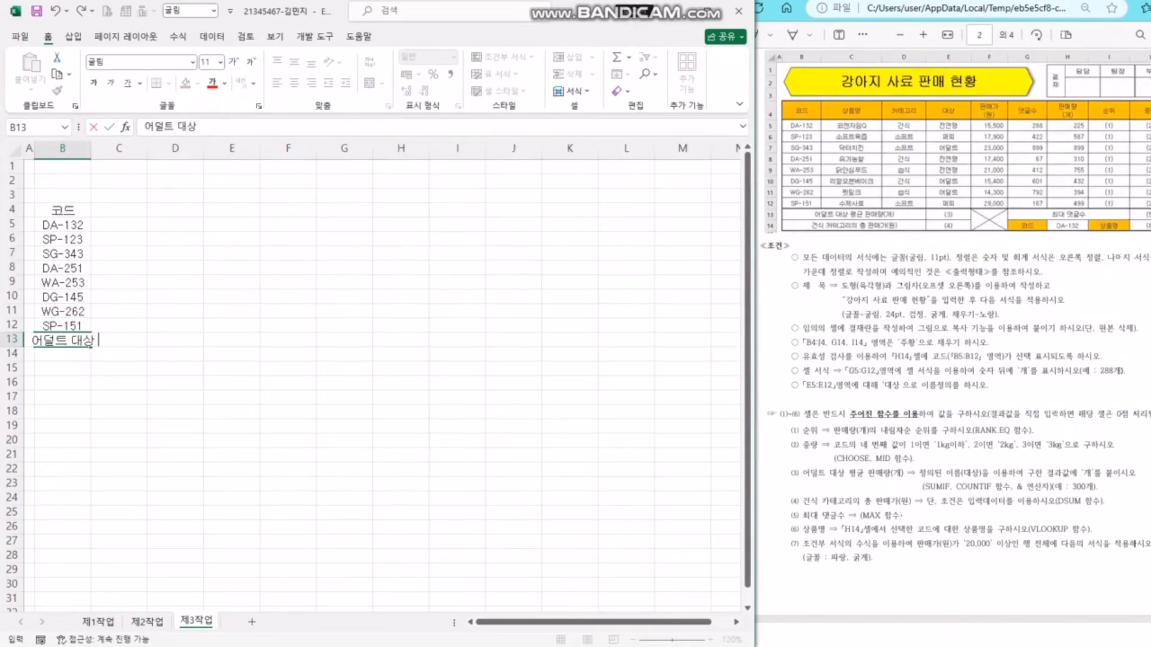
text( 평균 판매량(개)
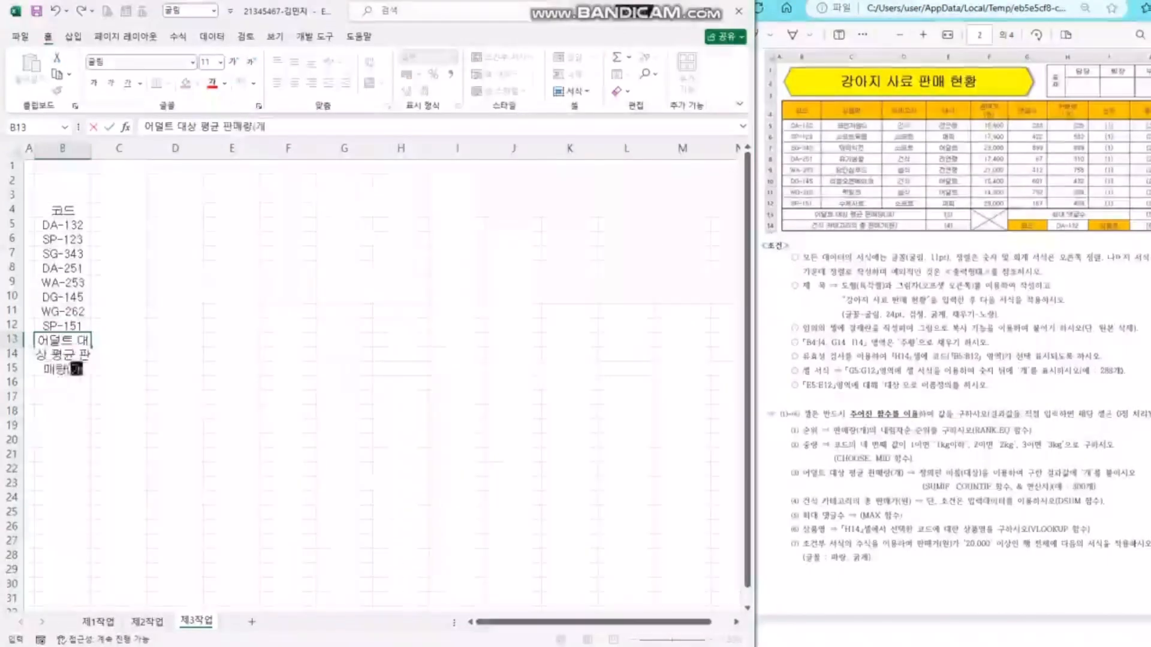
text())
key(Return)
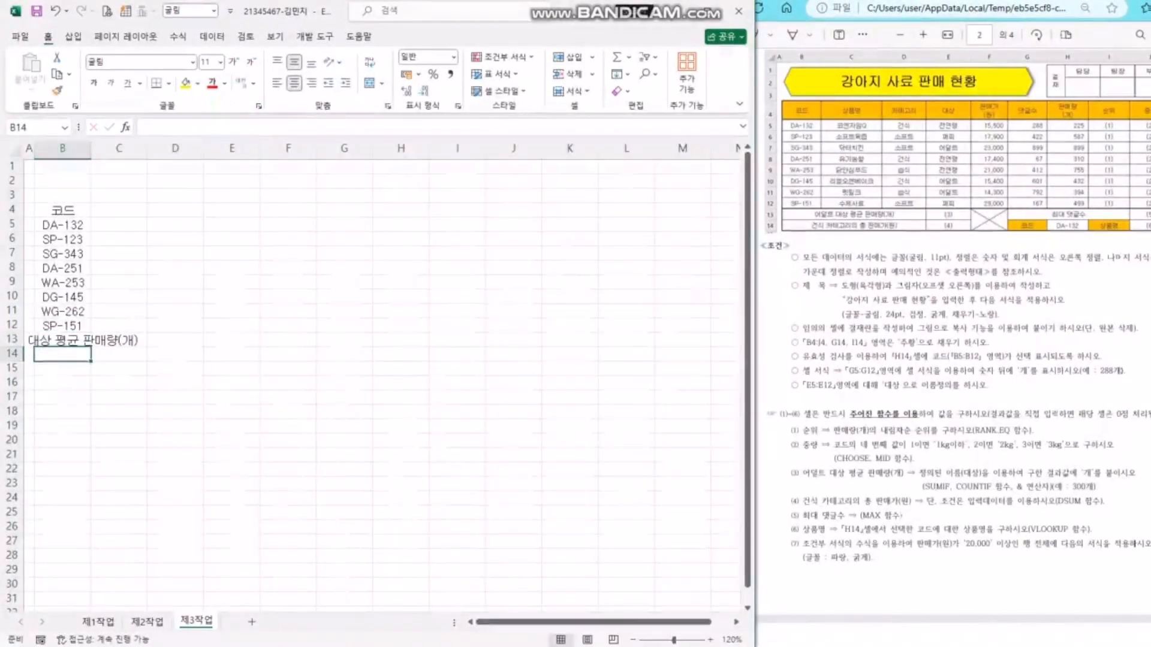
text(건식 카테고)
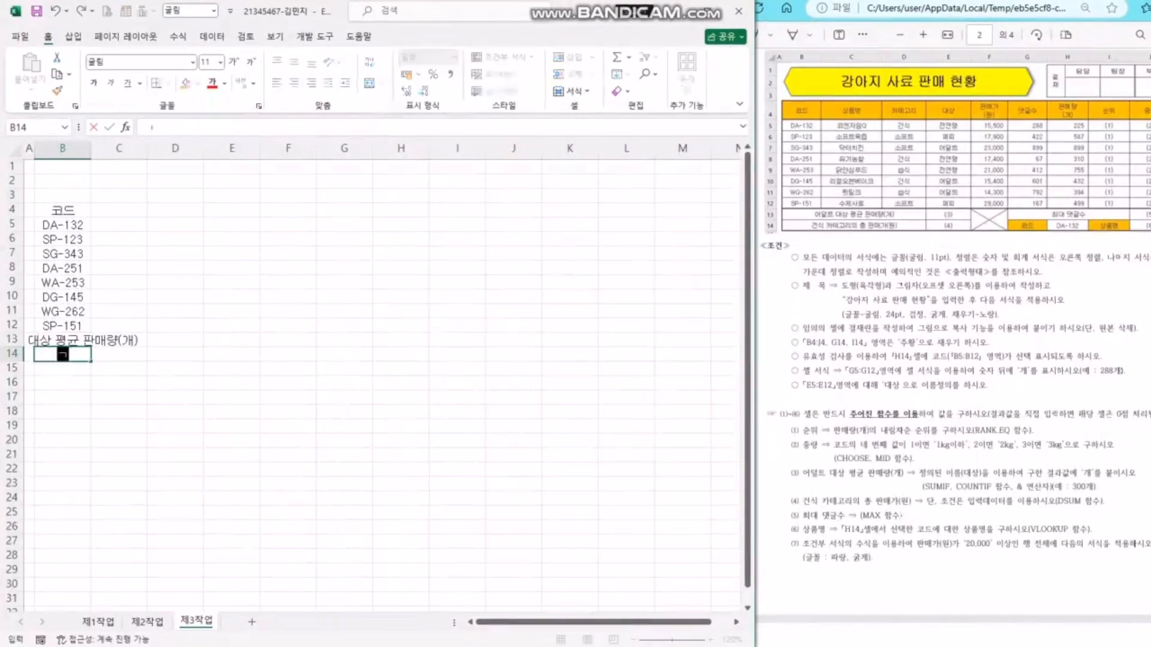
text(리의 총 판매가(원)
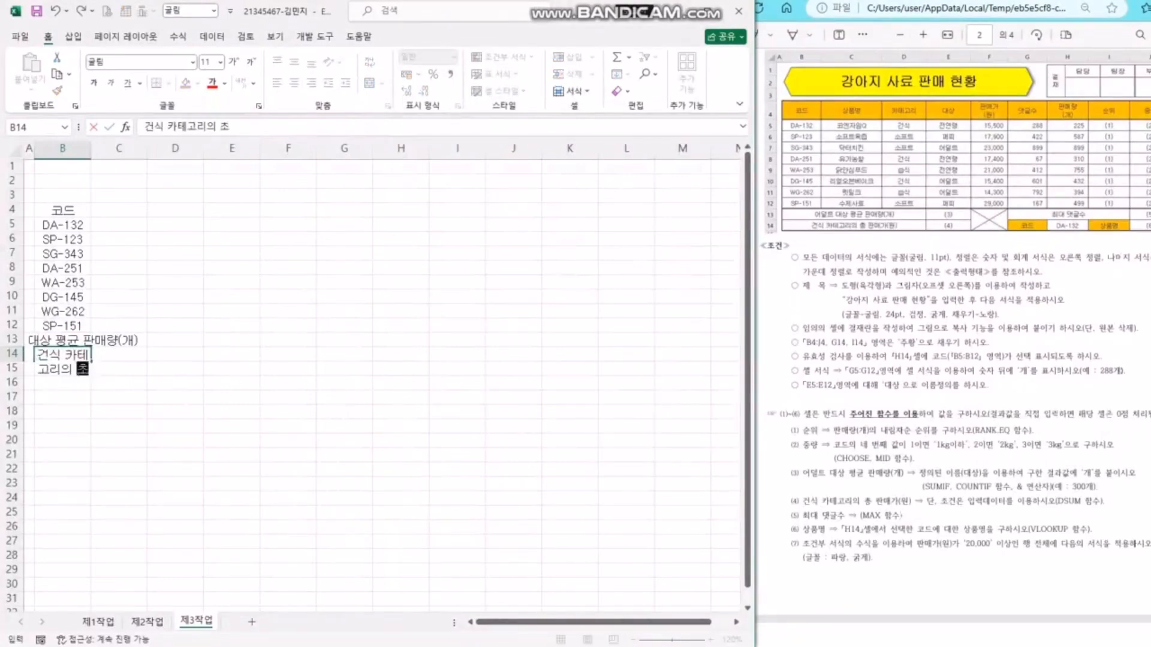
text())
key(Return)
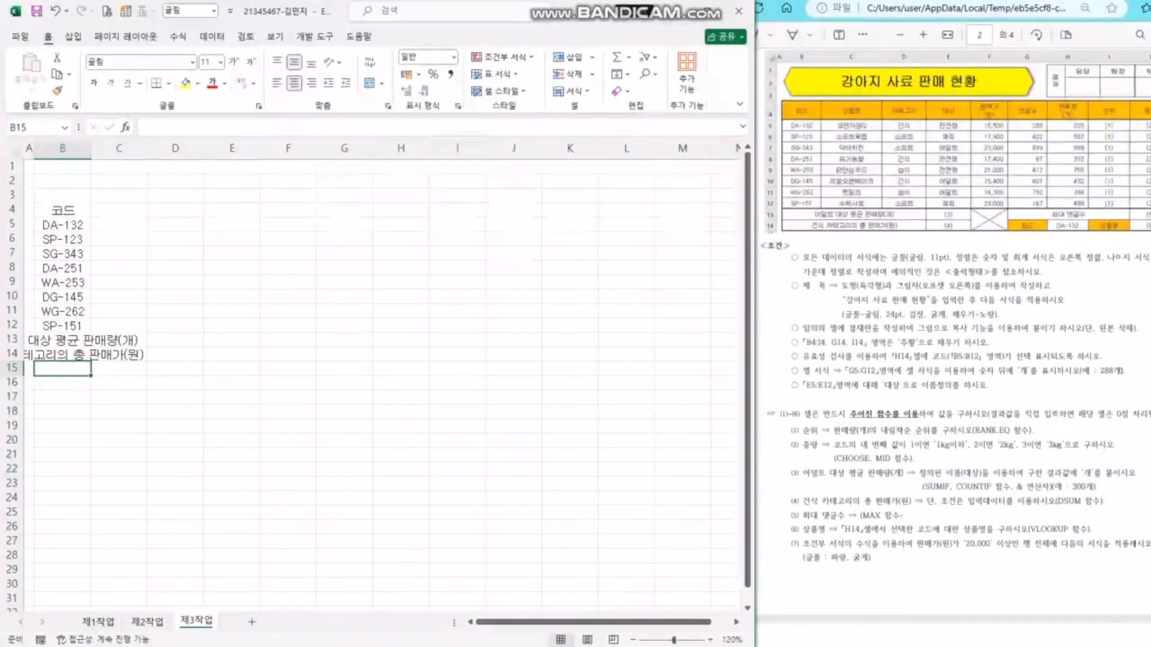
- Enter the header 상품명 in C4 with 코엔자임Q, 소프트육즙 and 닥터치킨 beneath it
click(119, 210)
text(상품명)
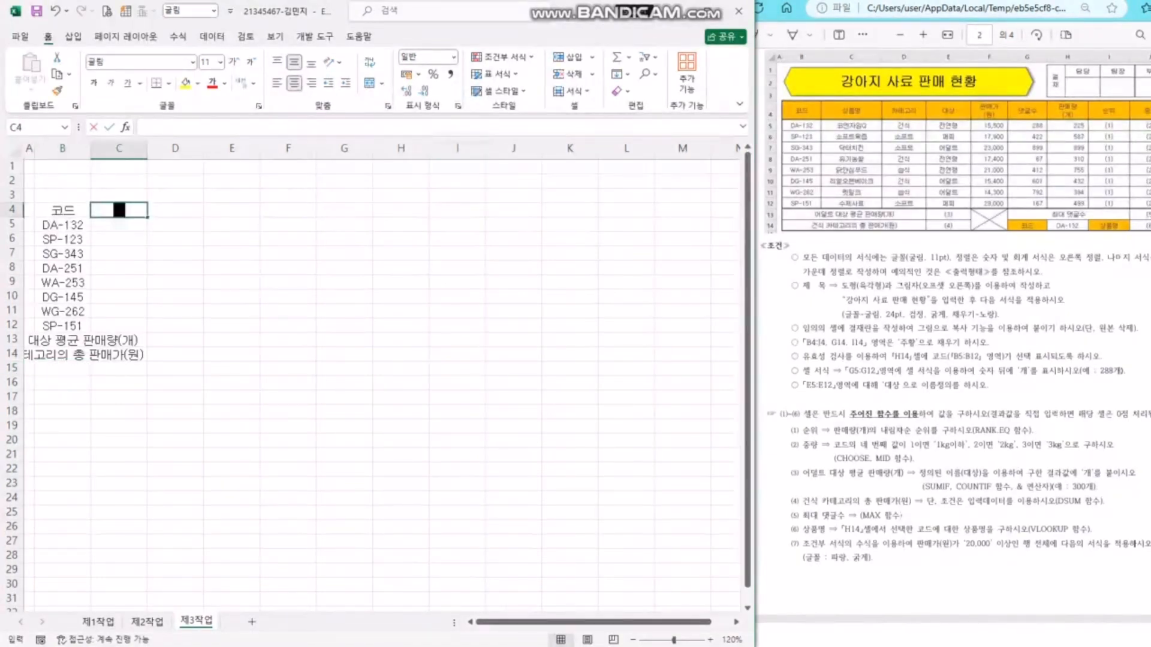
key(Return)
text(코엔자임Q)
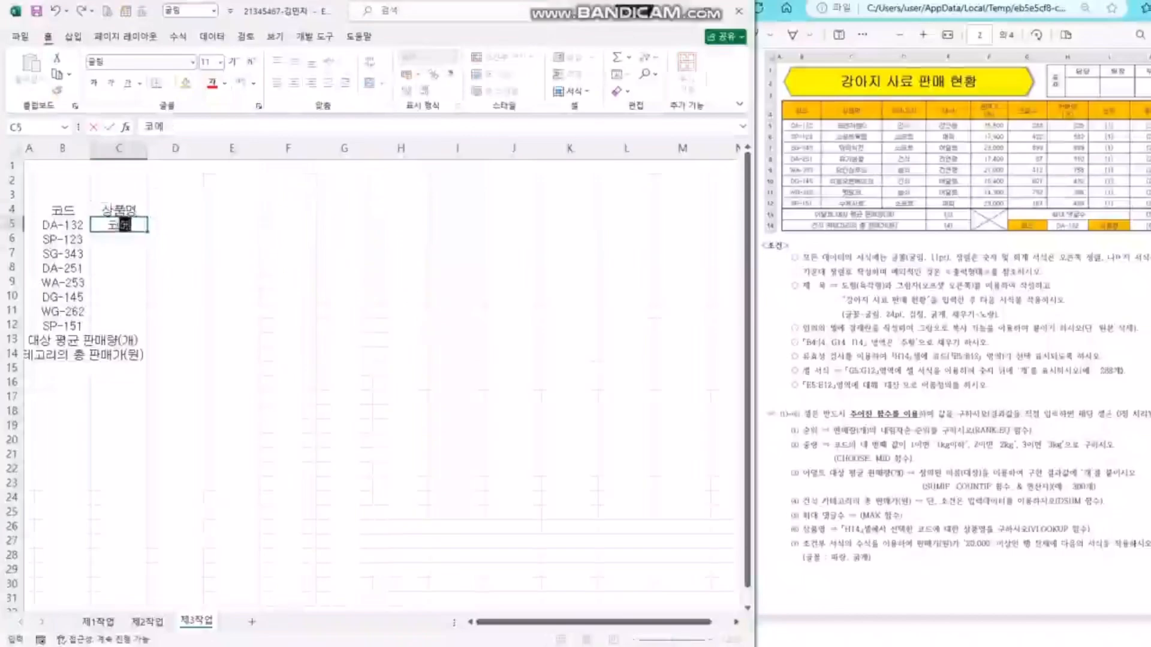
key(Return)
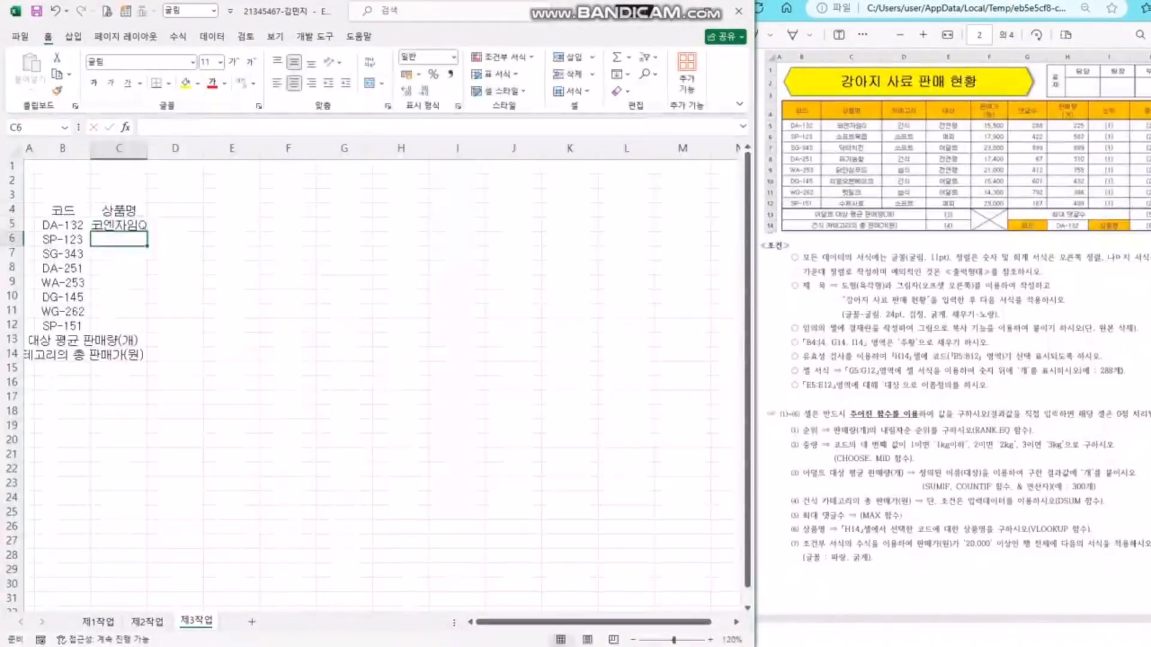
text(소프트육즙)
key(Return)
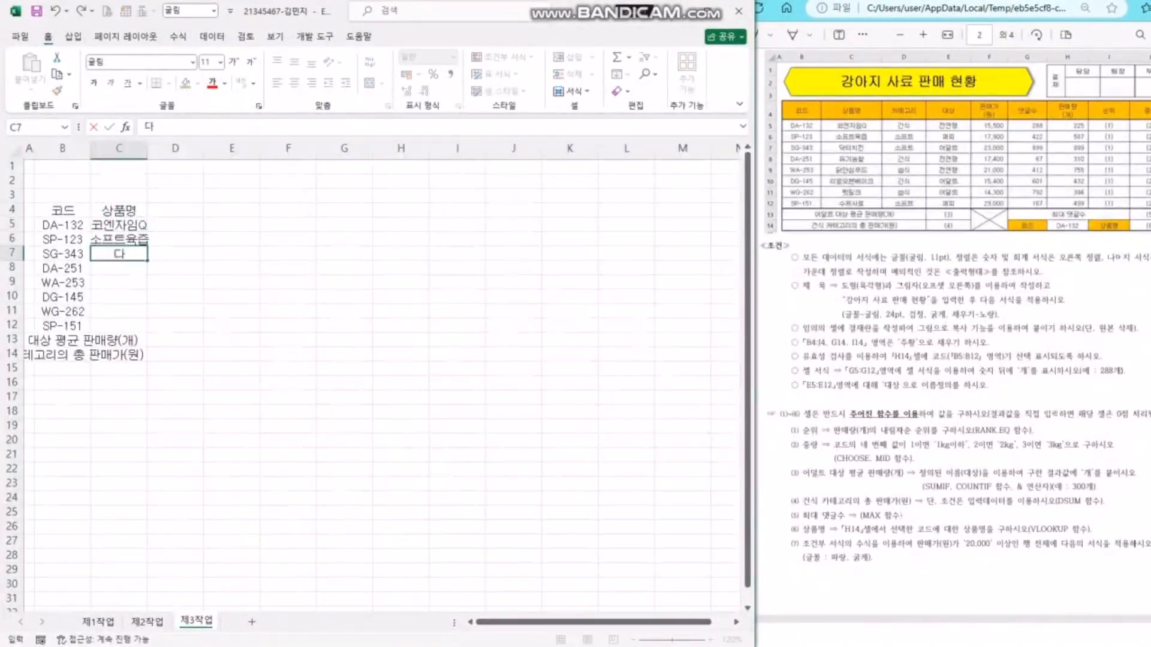
text(닥터치킨)
key(Return)
- Add 유기농쌀, 닭안심푸드, 리얼오븐베이크, 펫밀크 and 수제사료, then return to the top of column C
text(유기농쌀닭안심ㅍ)
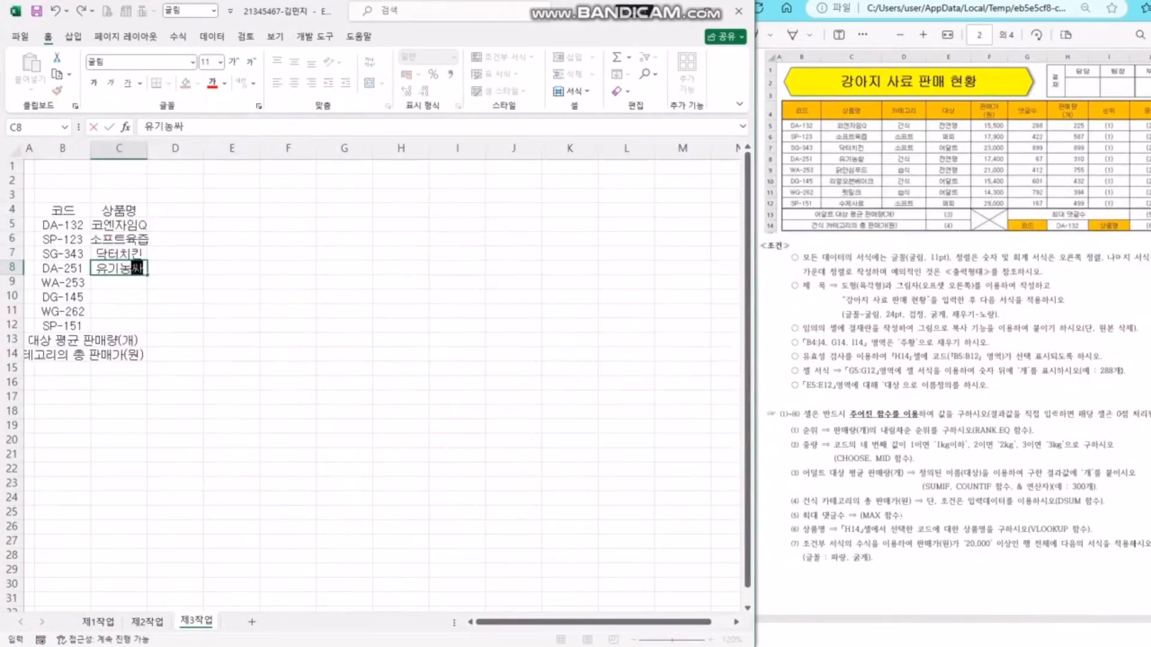
key(BackSpace)
key(BackSpace)
key(BackSpace)
key(BackSpace)
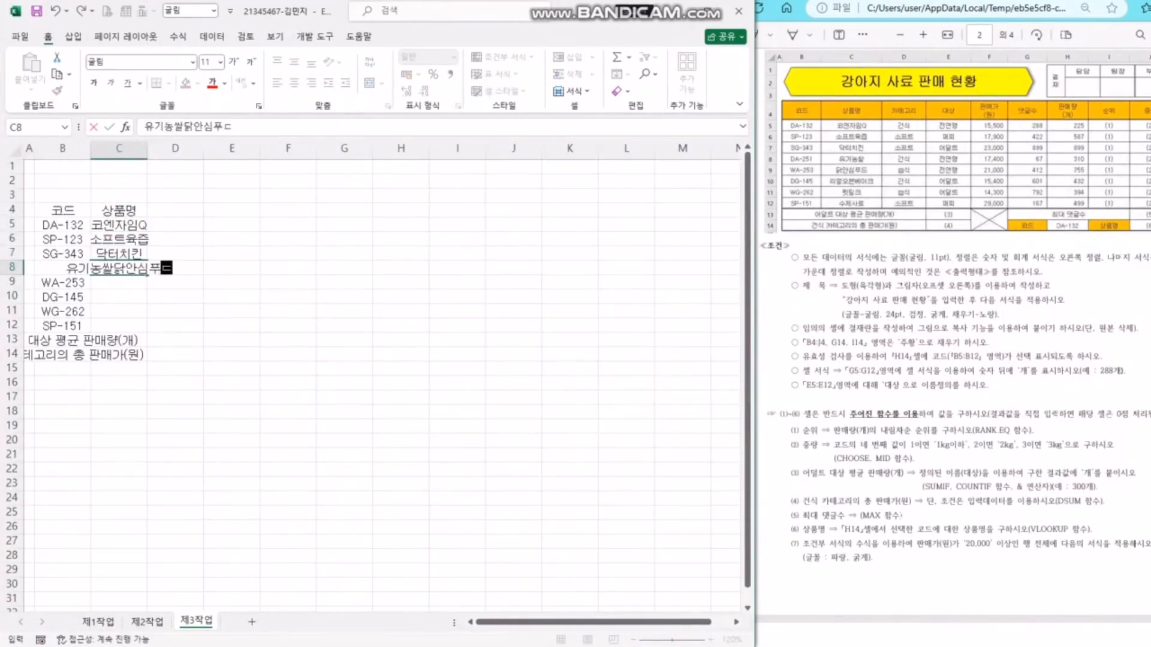
key(Return)
text(닭안시)
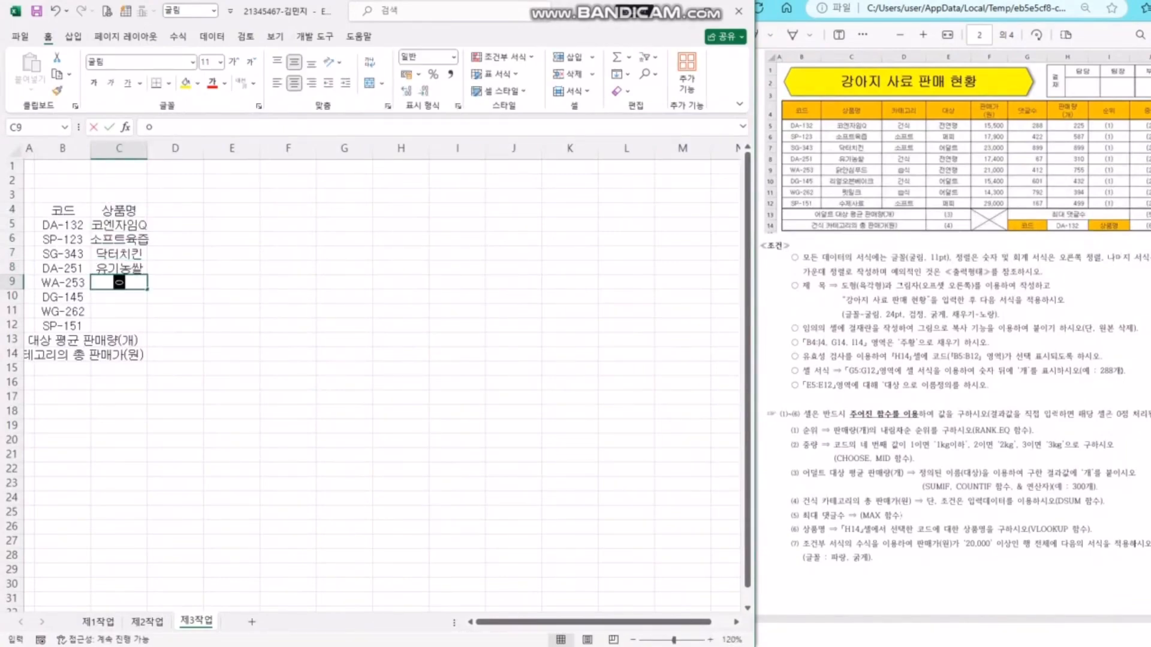
text(ㅁ푸드)
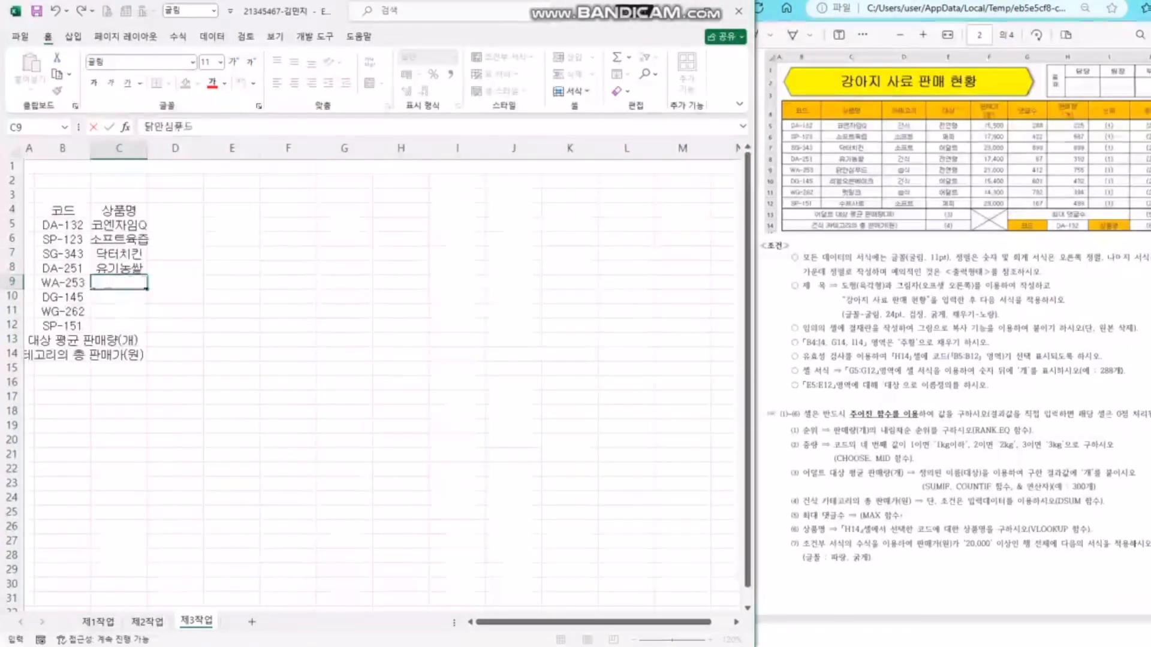
key(Return)
text(리얼오븐베이크)
key(Return)
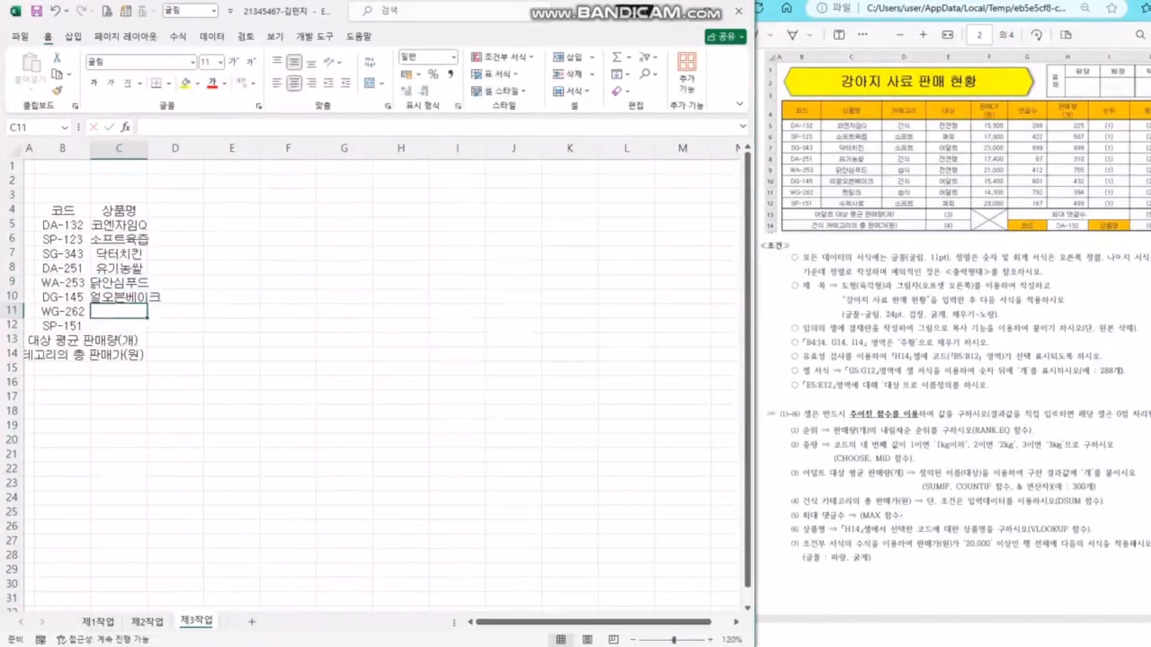
text(펫밀크)
key(Return)
text(수제살ㅛ)
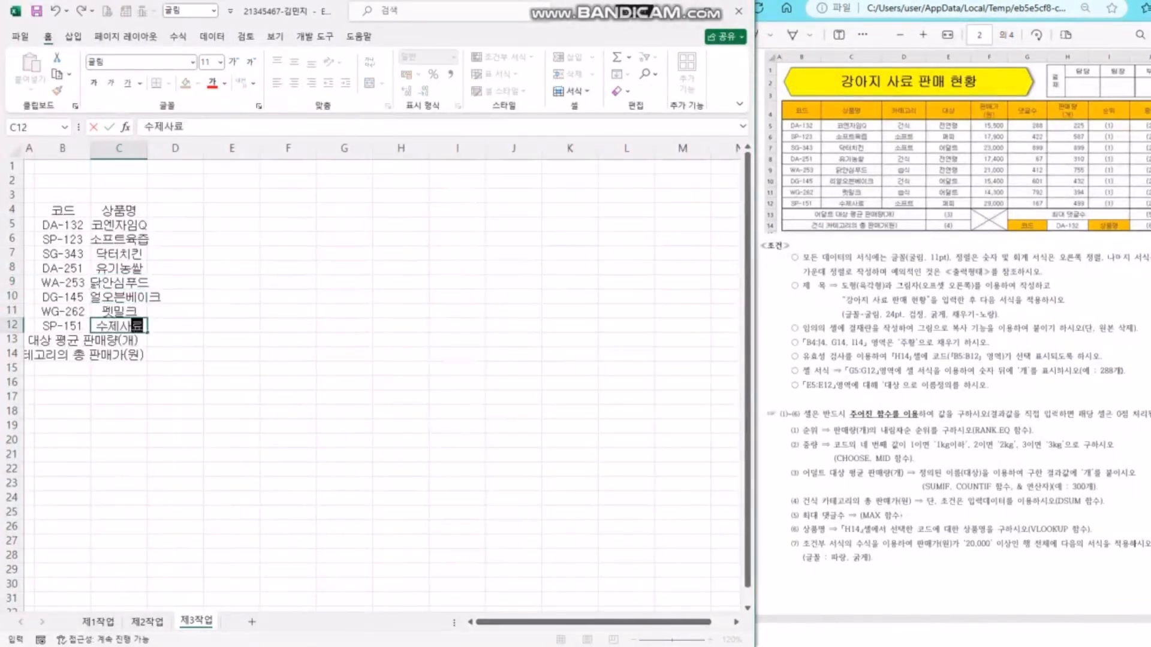
key(Return)
key(Up)
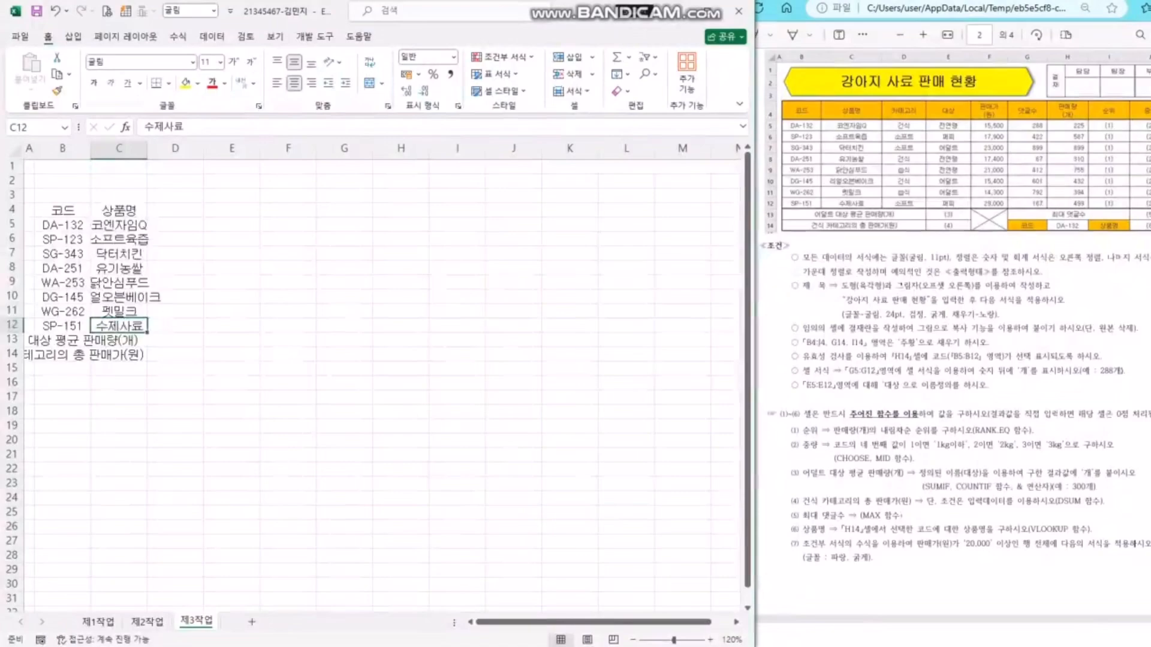
key(ctrl+Up)
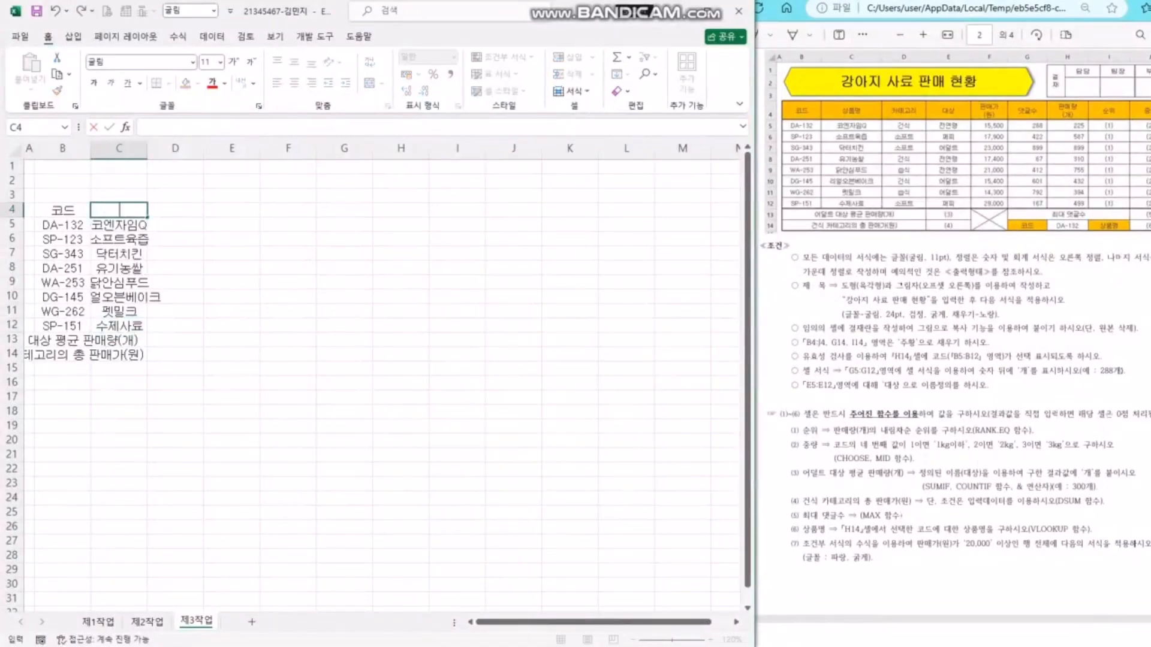
- Add the 카테고리 header in D4, undoing an accidental overwrite of the product names
key(Right)
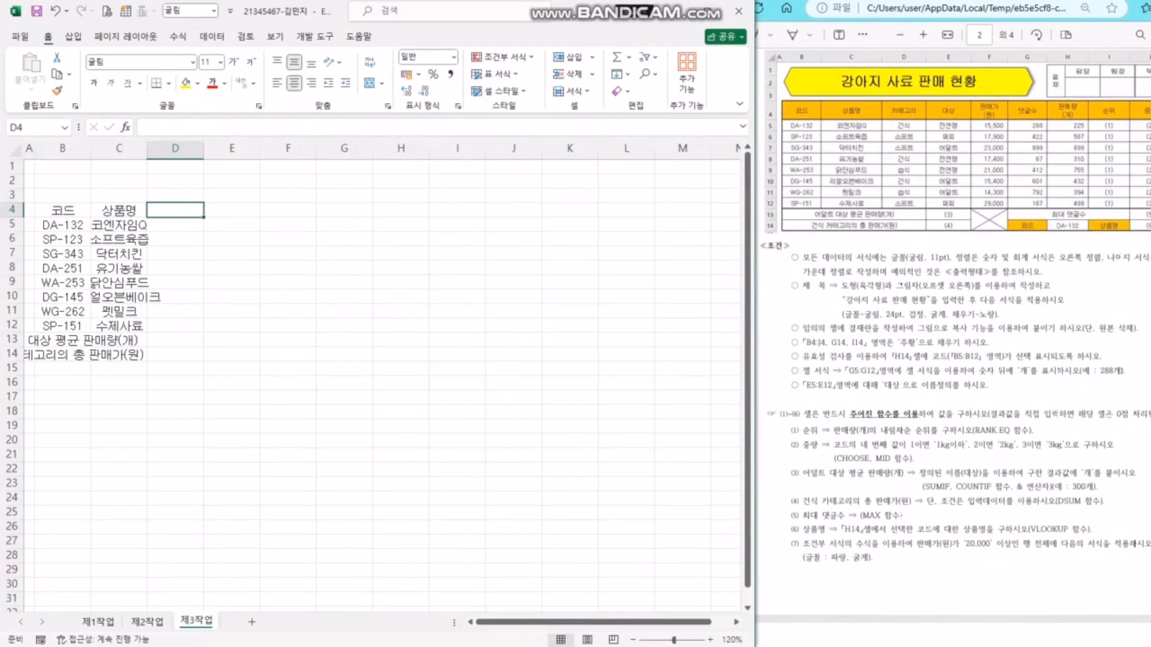
text(카테고리)
key(Return)
text(건ㅅ)
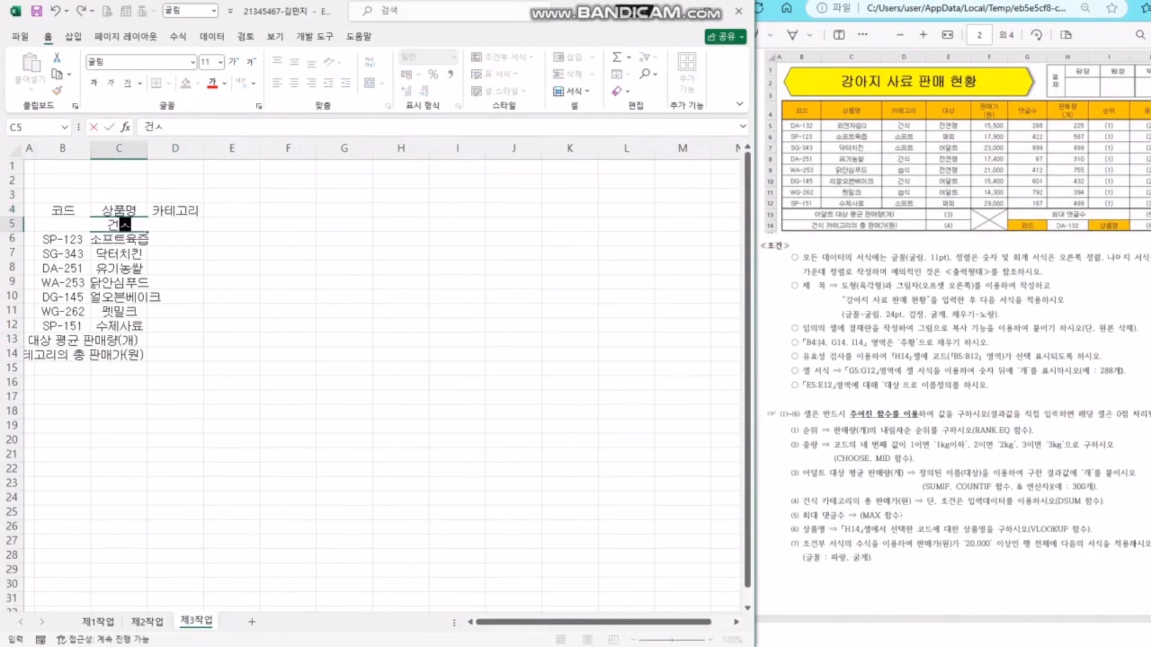
text(ㅣㄱ)
key(Return)
text(ㅅ)
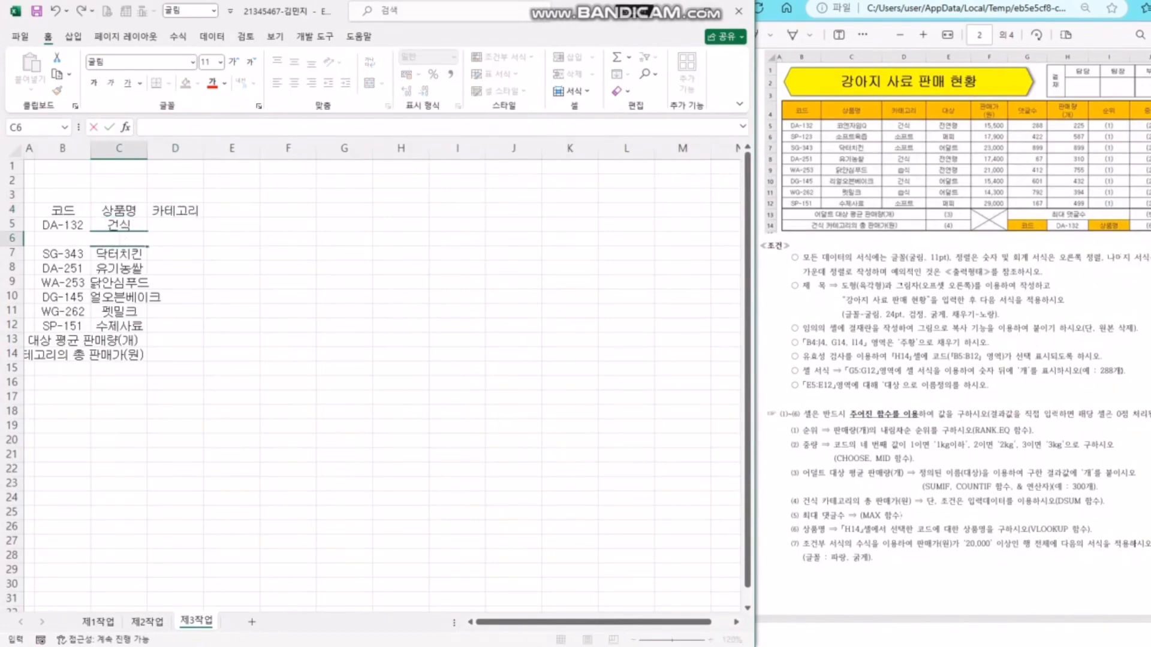
key(ctrl+z)
key(ctrl+z)
key(Up)
key(ctrl+z)
key(ctrl+z)
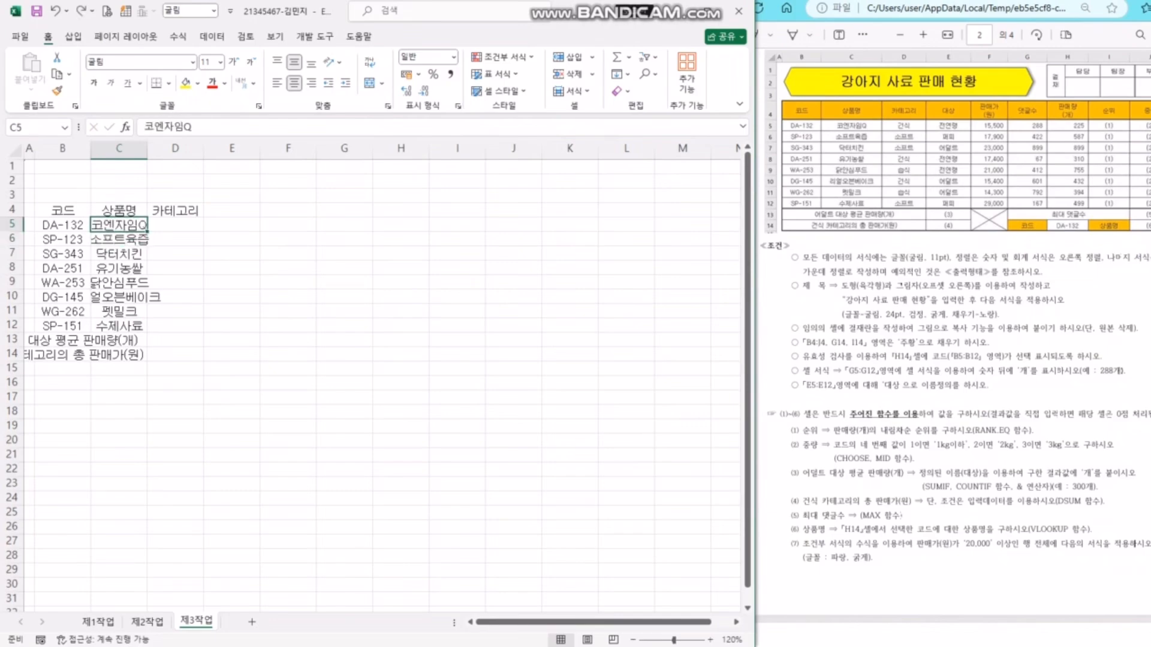
- Fill D5:D12 with categories 건식, 소프트, 소프트, 건식, 습식, 건식, 습식, 소프트
key(Right)
text(건식)
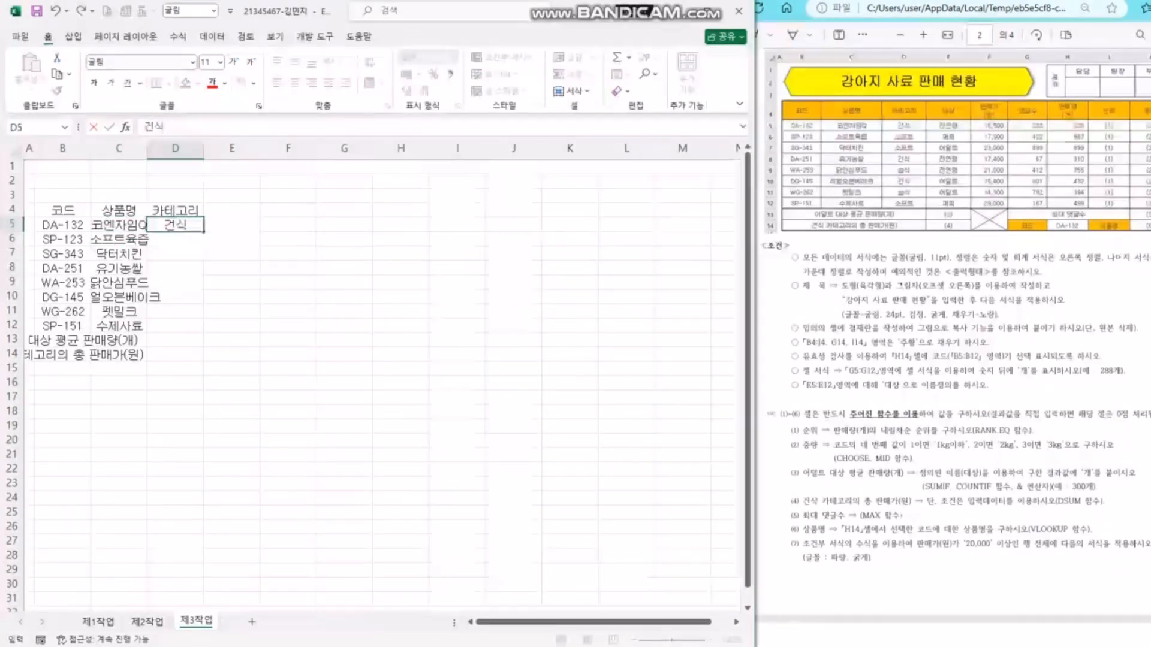
key(Return)
text(소프트)
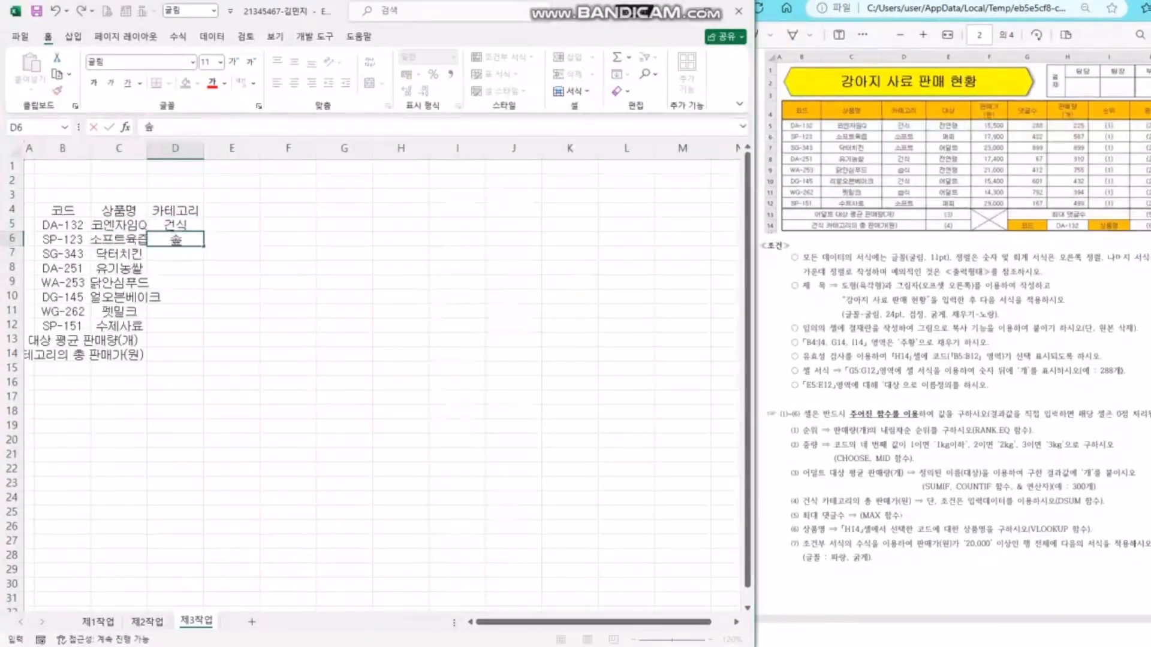
key(Return)
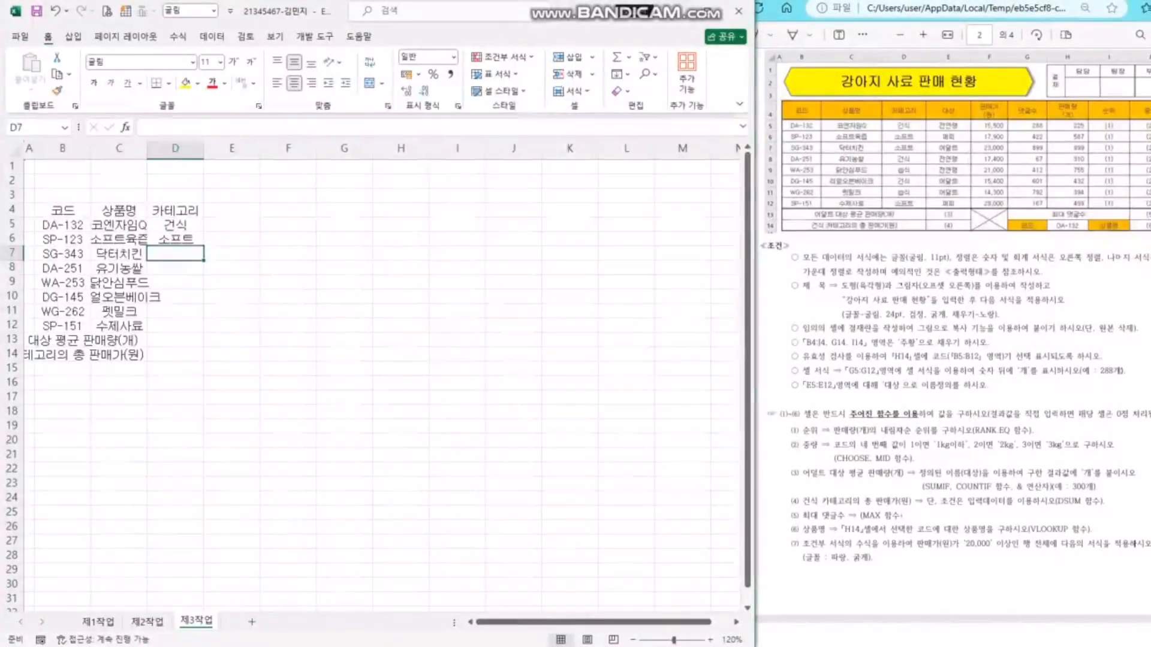
text(소프트)
key(Return)
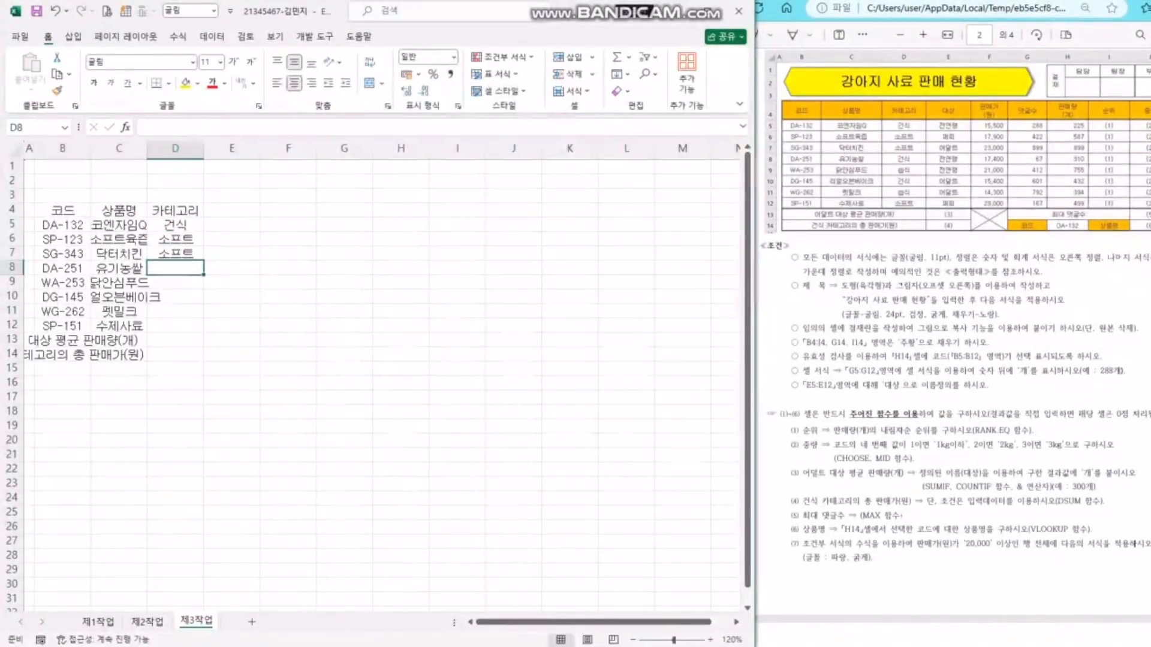
text(건식)
key(Return)
text(습시)
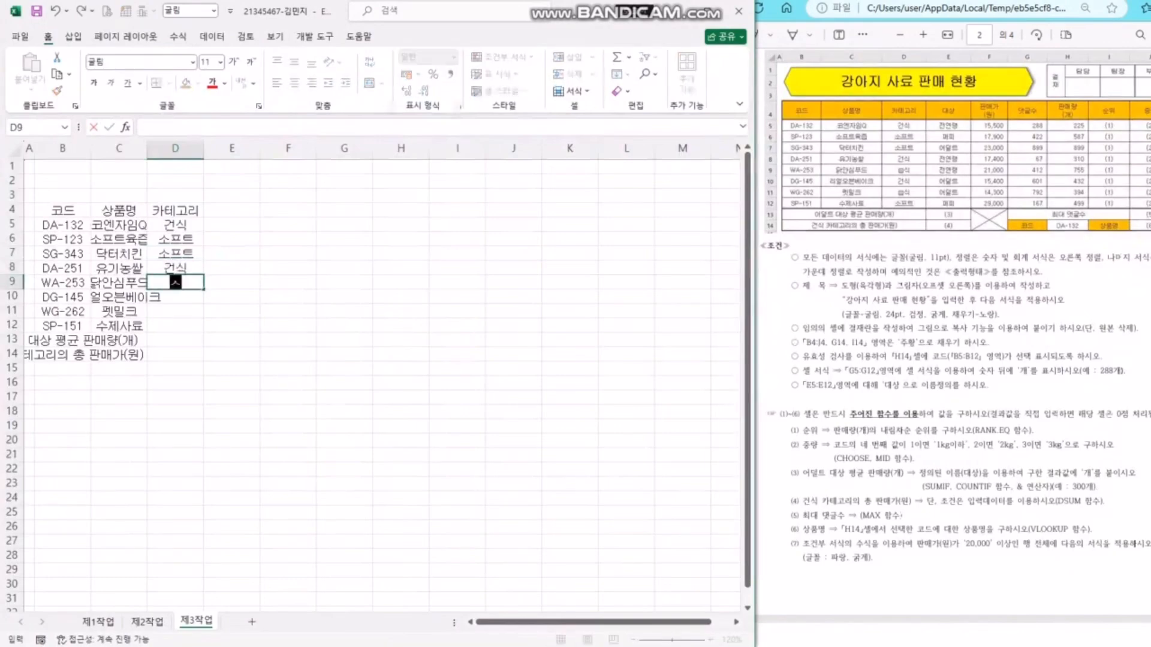
key(Return)
text(건식)
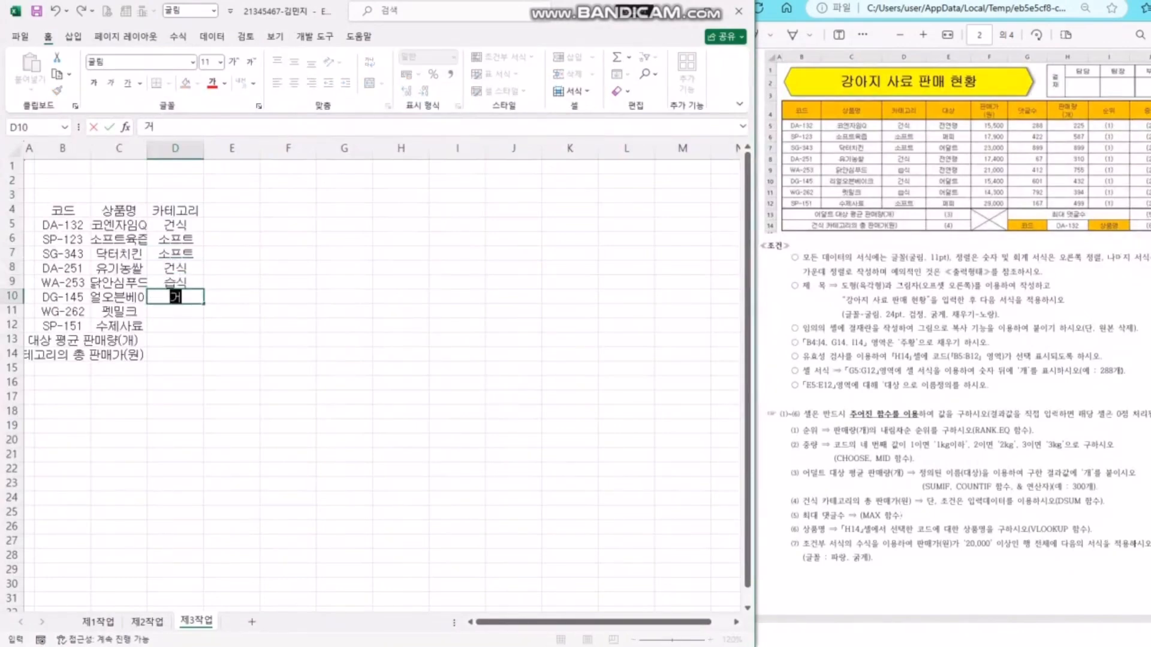
key(Return)
text(습식)
key(Return)
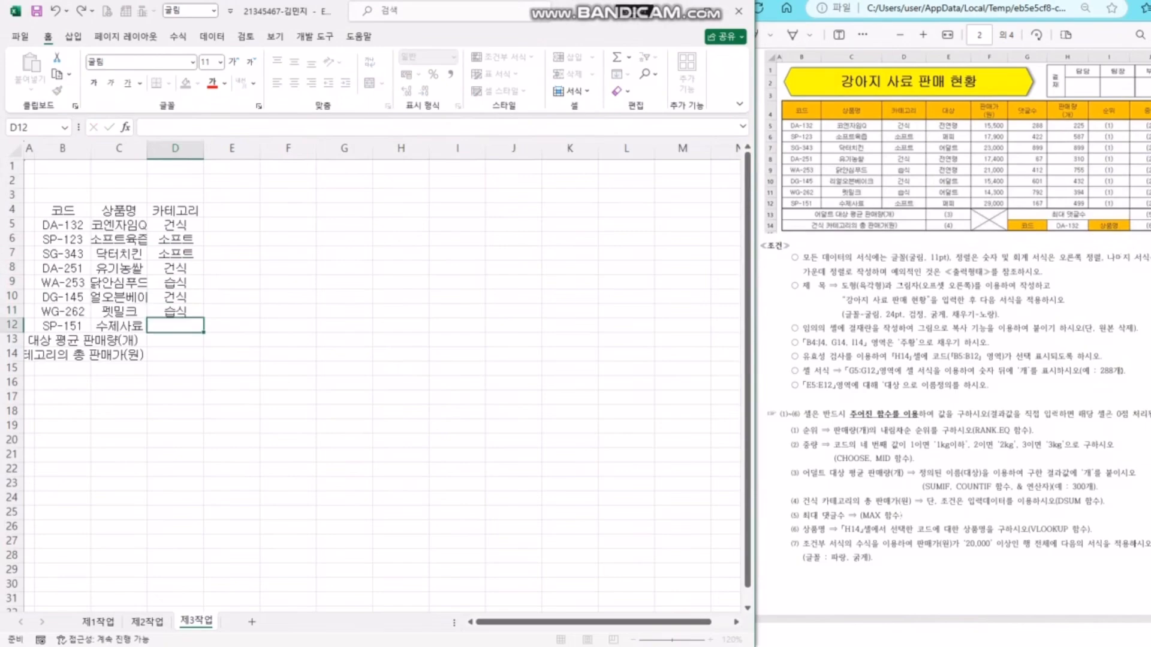
text(소프트)
key(Return)
key(ctrl+Up)
key(ctrl+Up)
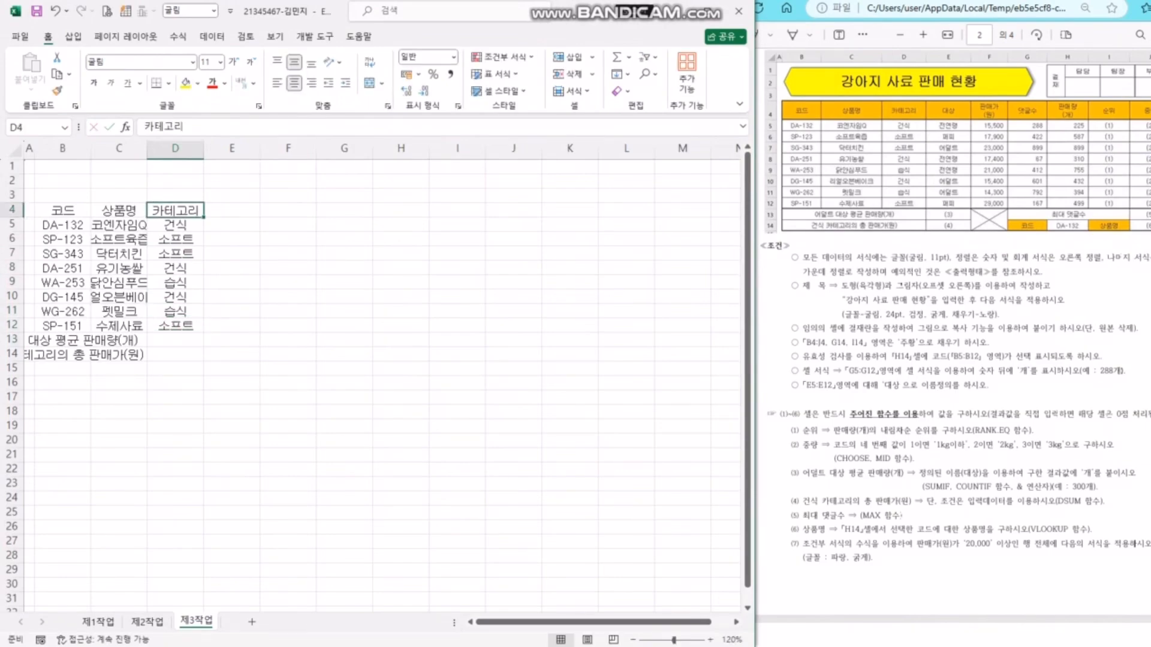
- Add the 대상 header in E4 and targets 전연령, 퍼피, 어덜트, 저연령, 전연령, 어덜트, 어덜트, 퍼피
key(Right)
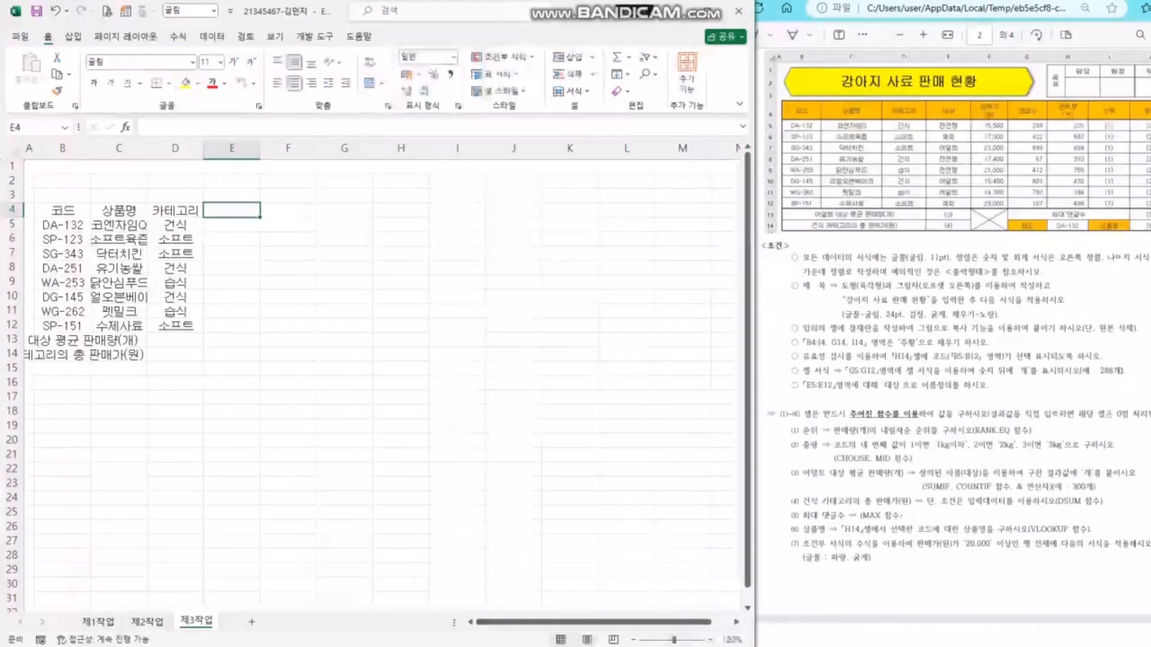
text(대상)
key(Return)
text(전연령)
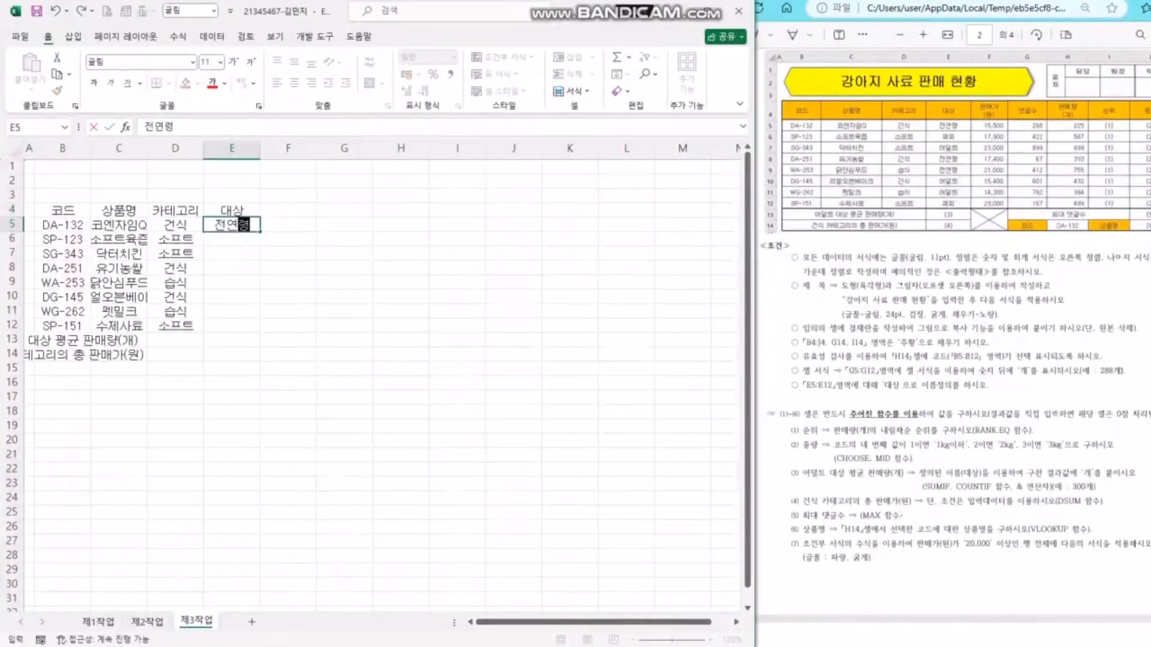
key(Return)
text(퍼피)
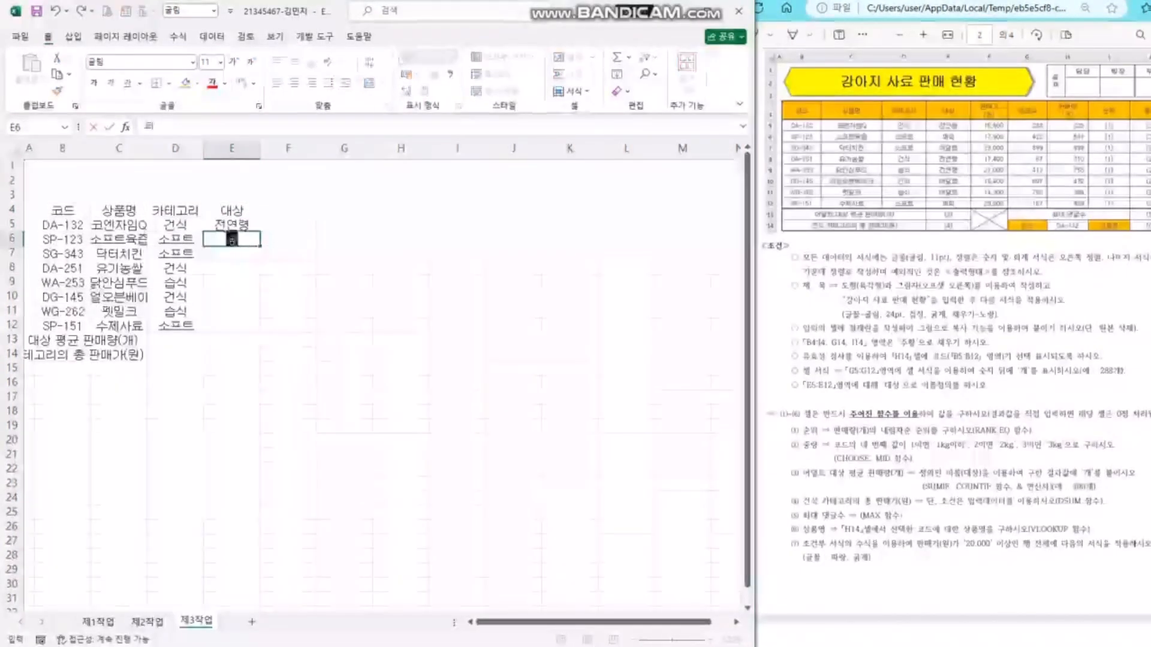
key(Return)
text(어덜트)
key(Return)
text(저연령)
key(Return)
text(전연령)
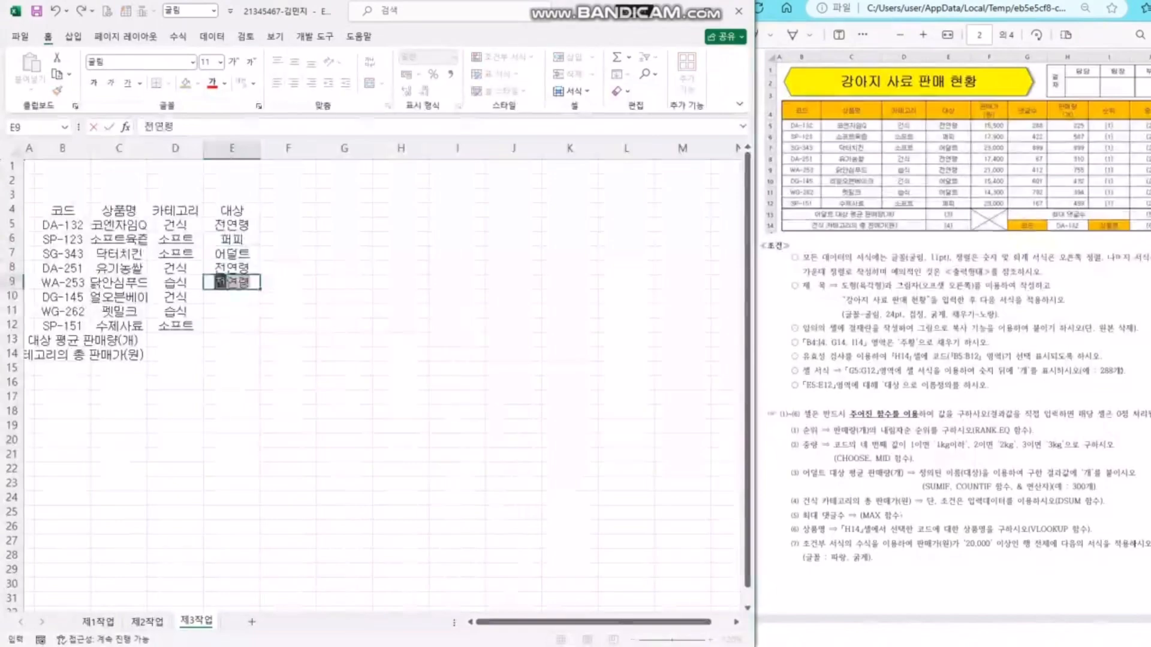
key(Return)
text(어덜트)
key(Return)
text(어덜트)
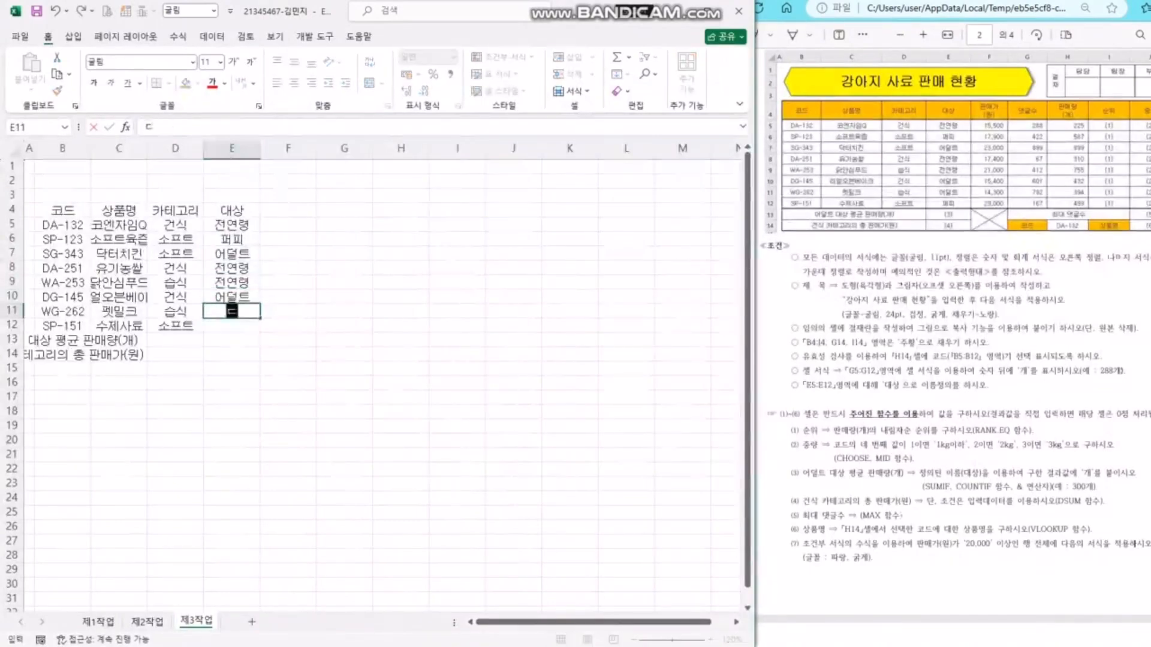
key(Return)
text(퍼피)
key(Return)
key(ctrl+Up)
key(ctrl+Up)
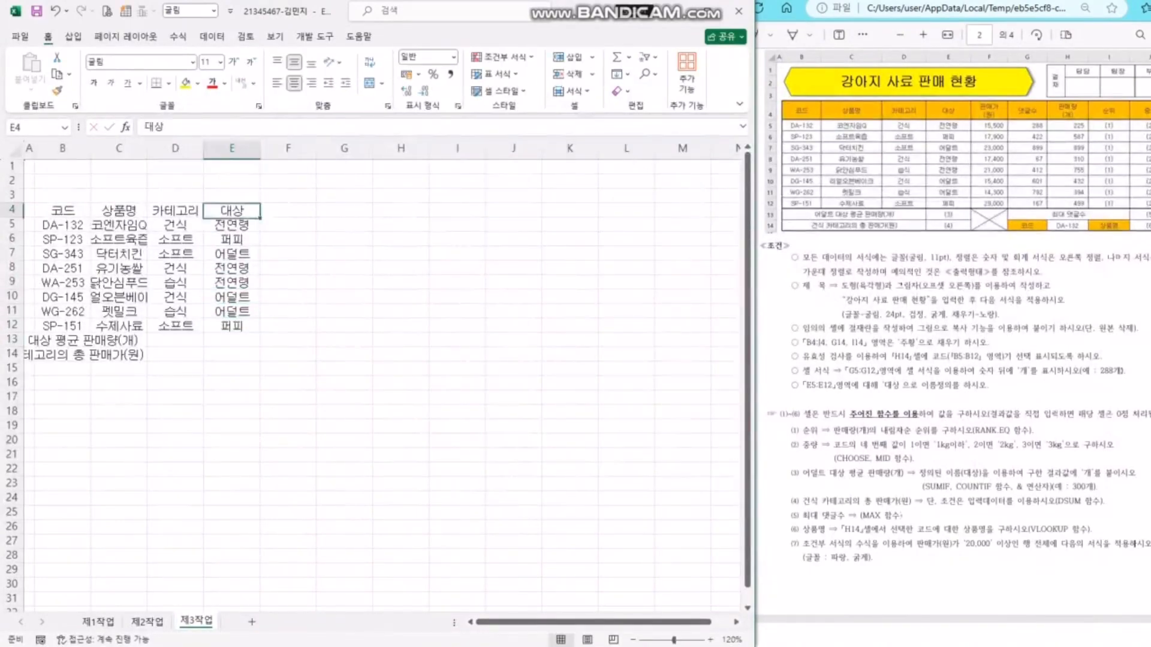
- Enter the two-line header 판매가 (원) in F4
key(Right)
text(판맥)
text(가)
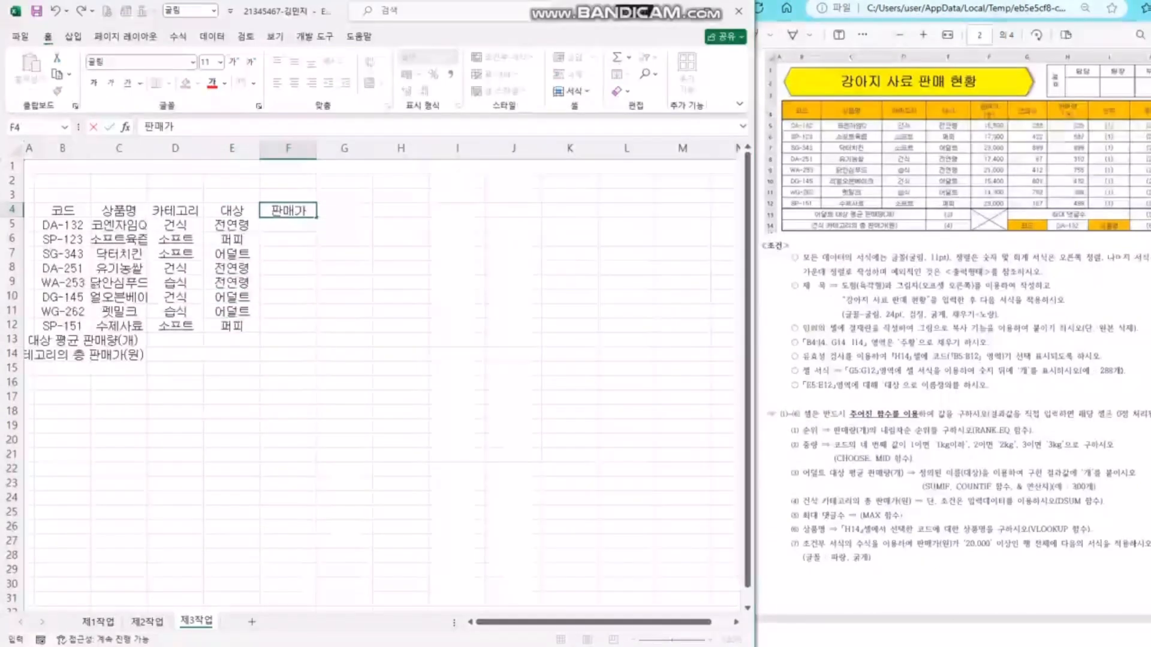
key(alt)
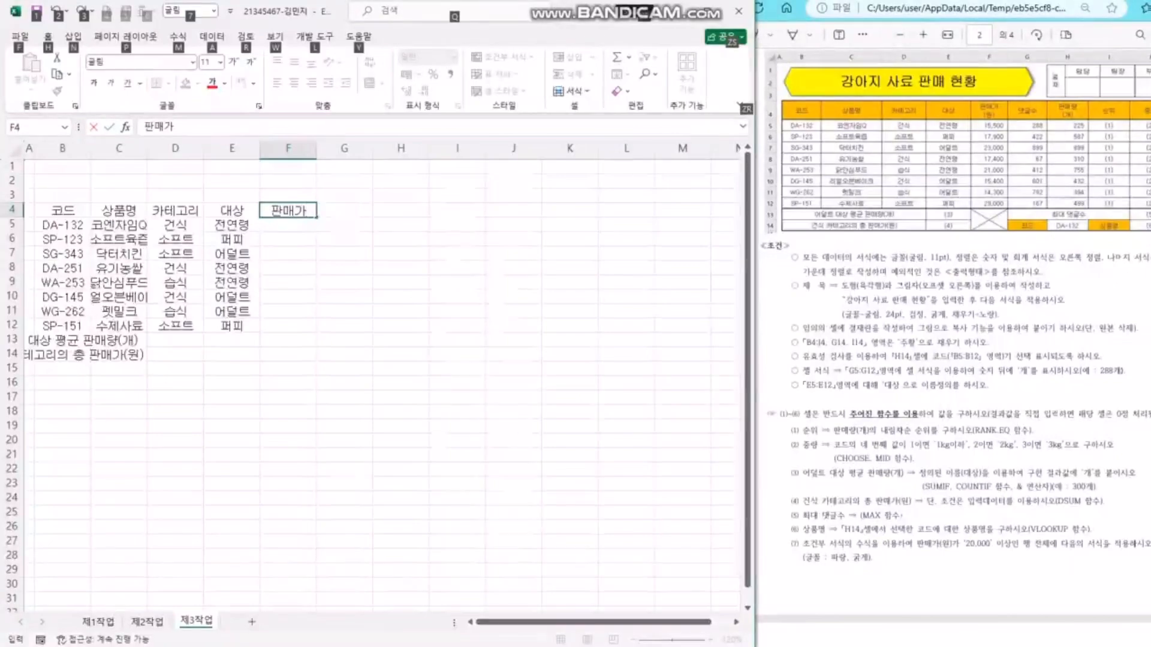
key(alt+Return)
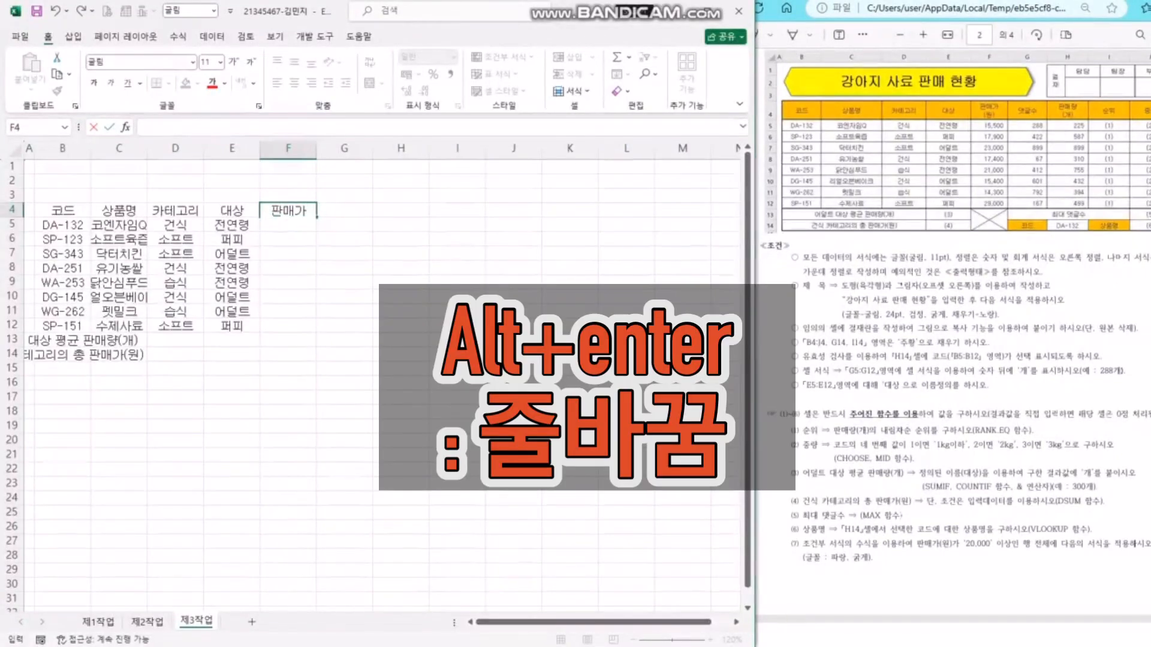
key(Return)
- Enter prices 15500, 17900, 23000, 17400, 21000, 15400, 14300, 29000 in F5:F12
text(15500)
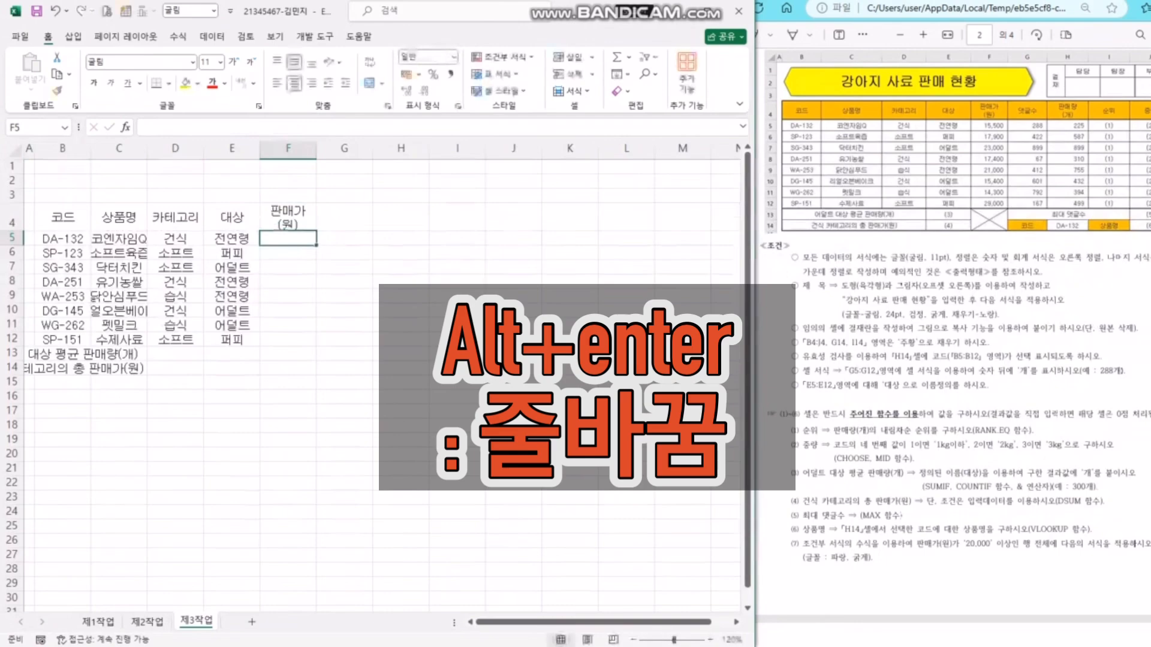
key(Return)
text(17900)
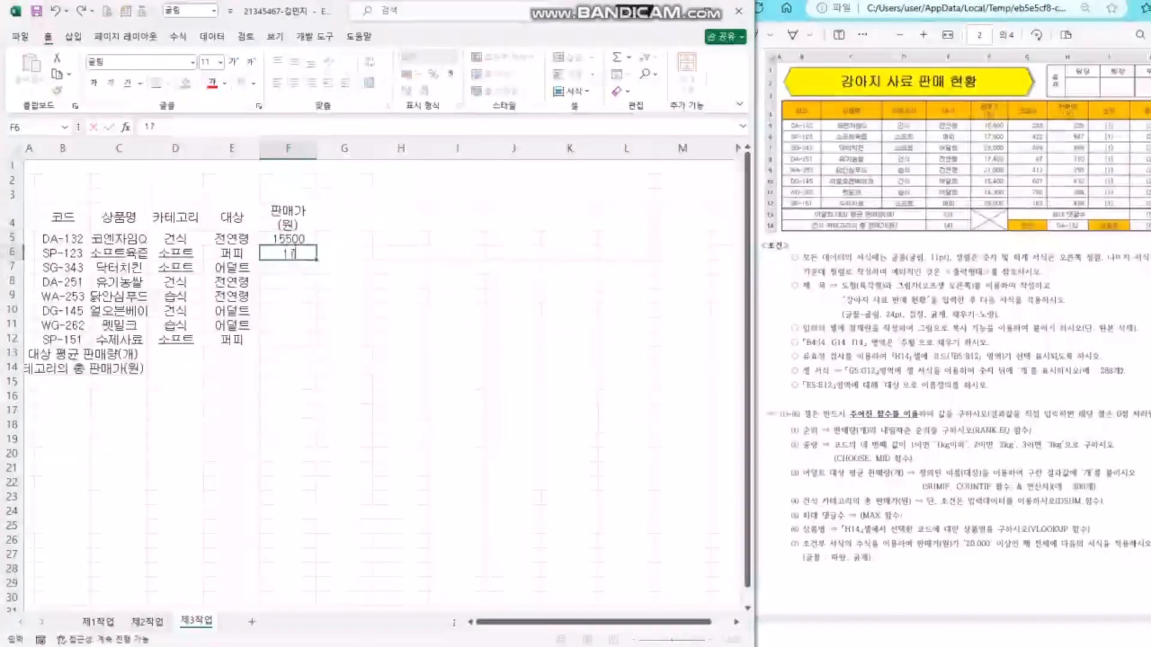
key(Return)
text(23000)
key(Return)
text(2)
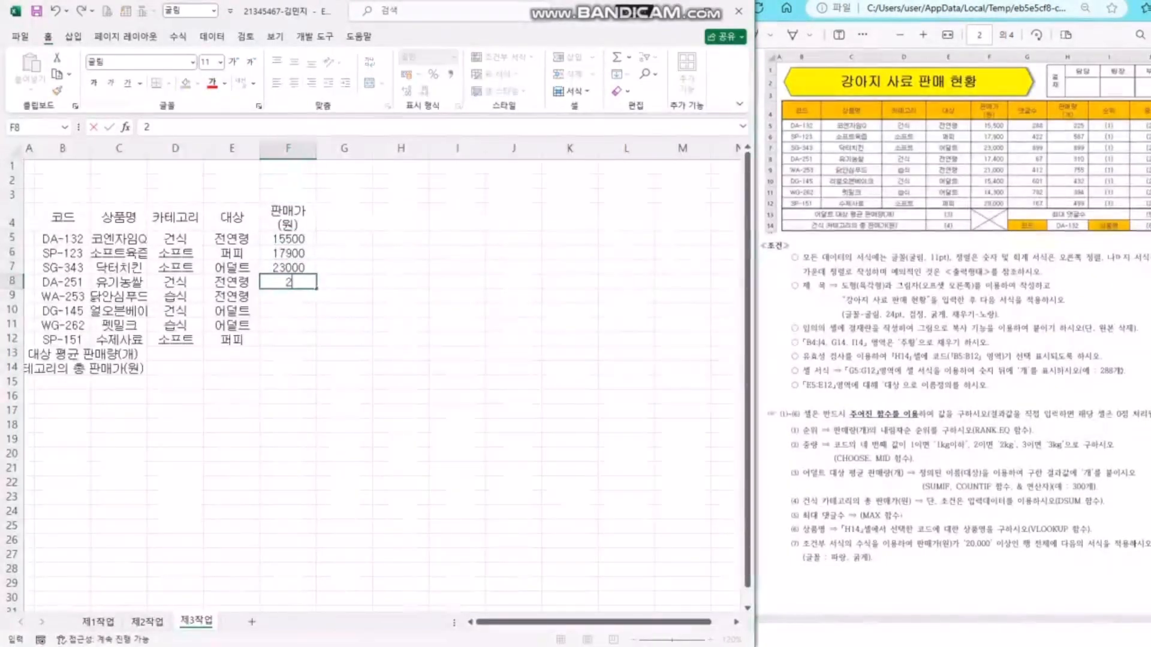
key(BackSpace)
key(BackSpace)
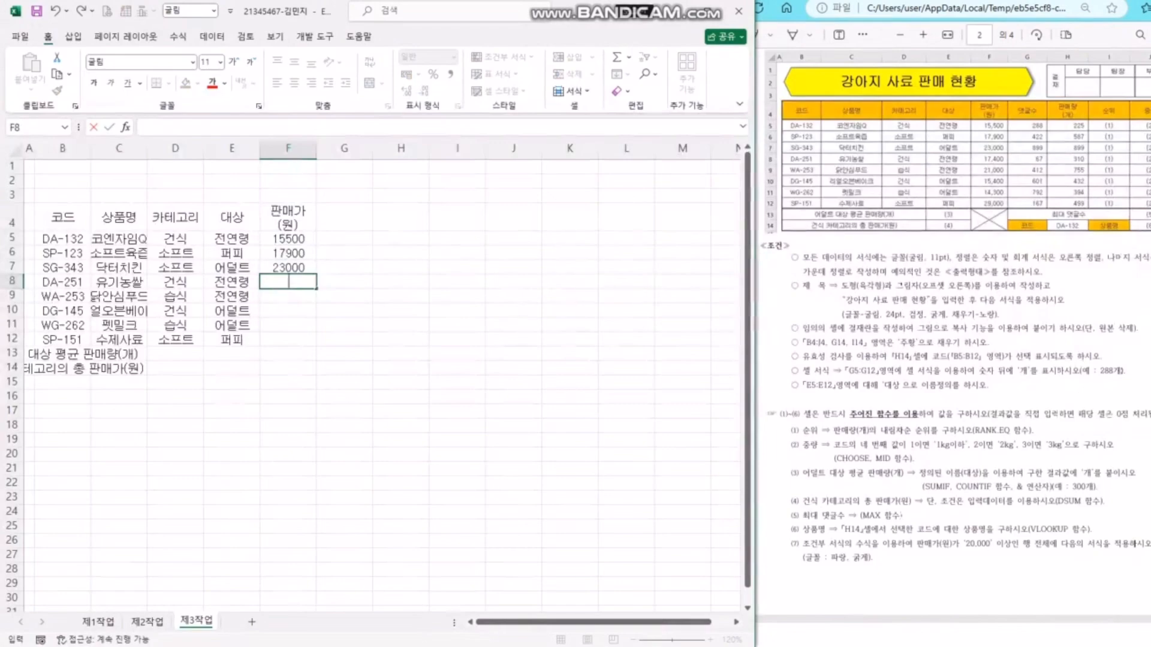
text(17400)
key(Return)
text(21000)
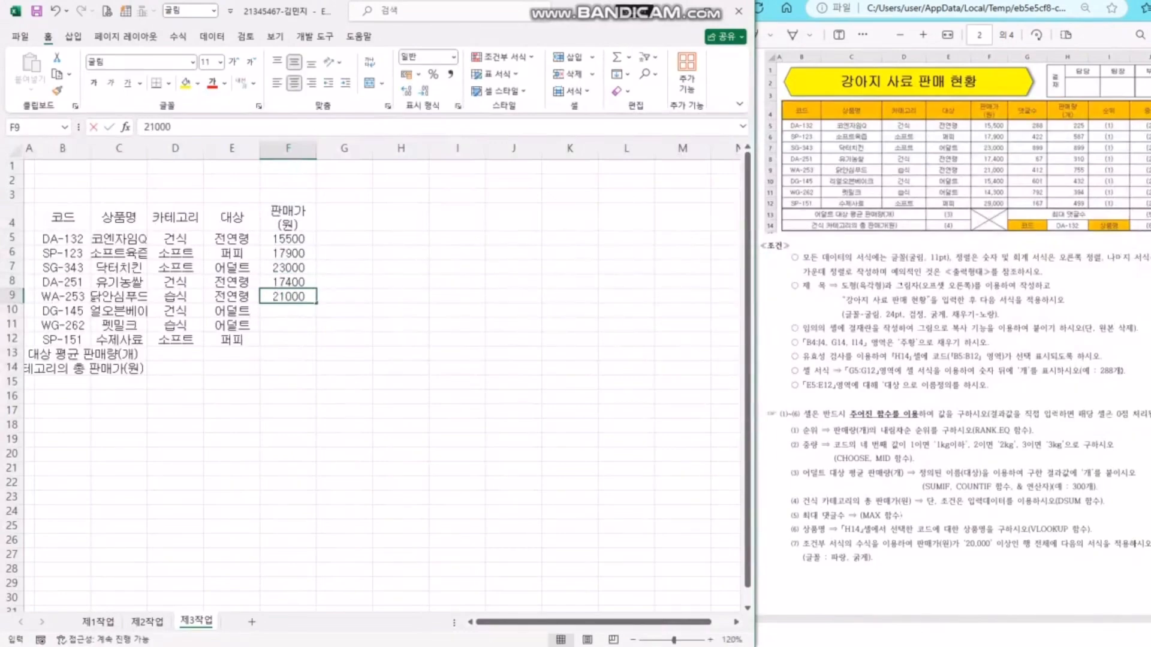
key(Return)
text(15400)
key(Return)
text(14300)
key(Return)
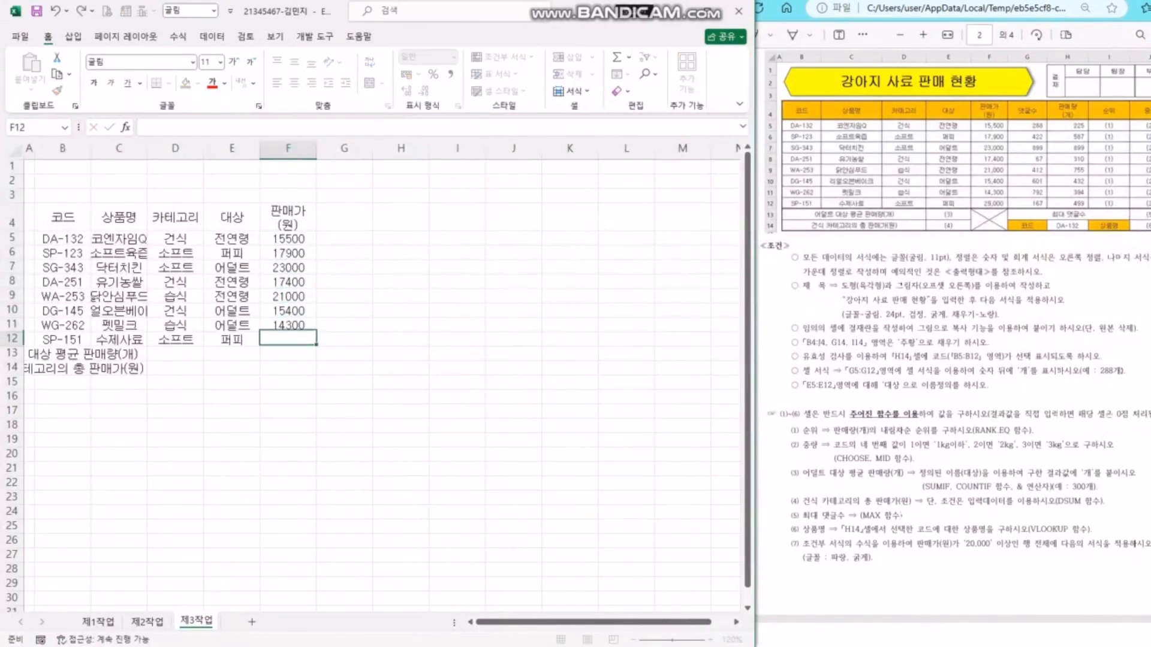
text(2900000)
key(Return)
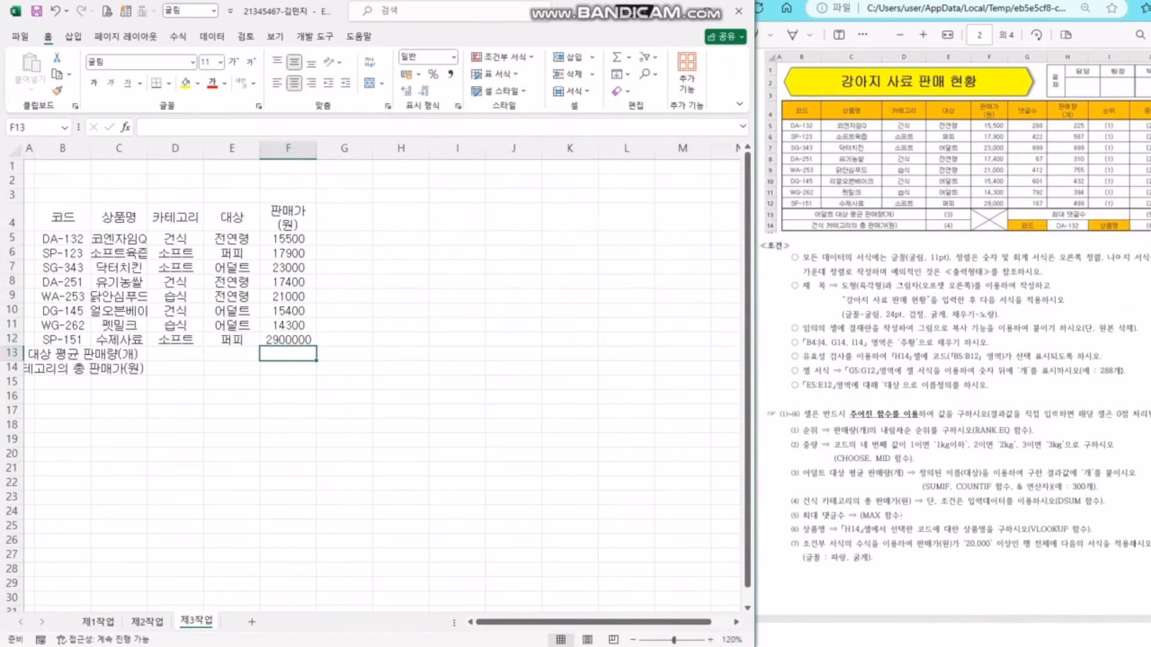
key(Up)
text(29000)
key(Return)
- Add the 댓글수 header in G4 with counts 288, 422, 899, 67, 412, 601, 792, 167
key(ctrl+Up)
key(ctrl+Up)
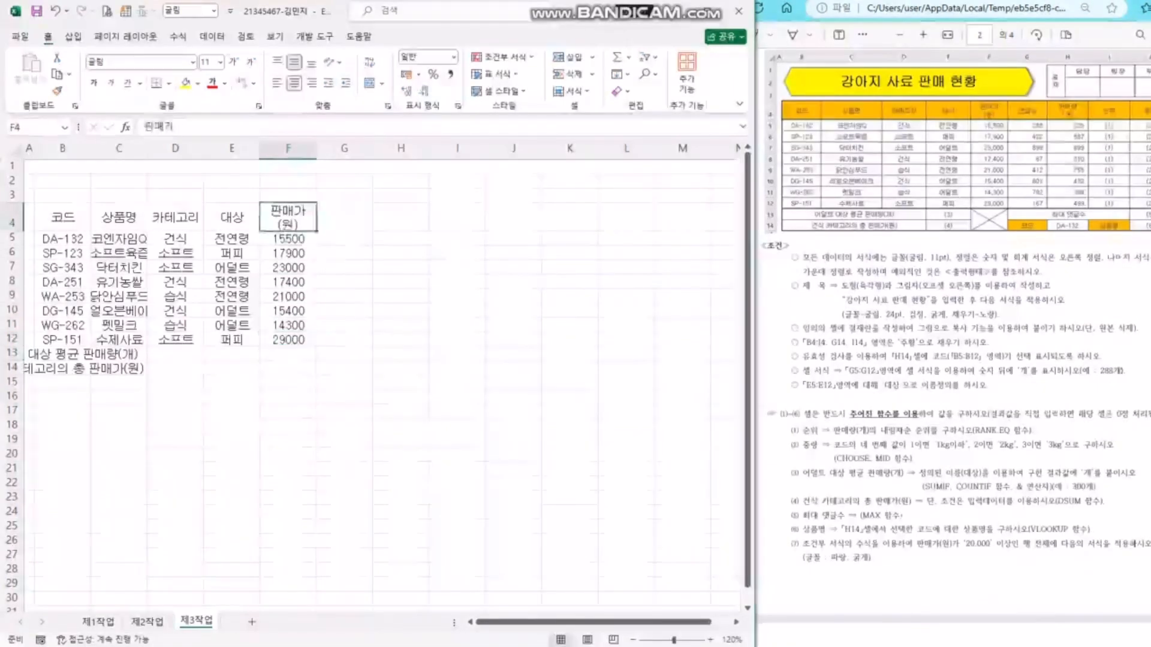
key(Right)
text(댓글수)
key(Return)
text(288)
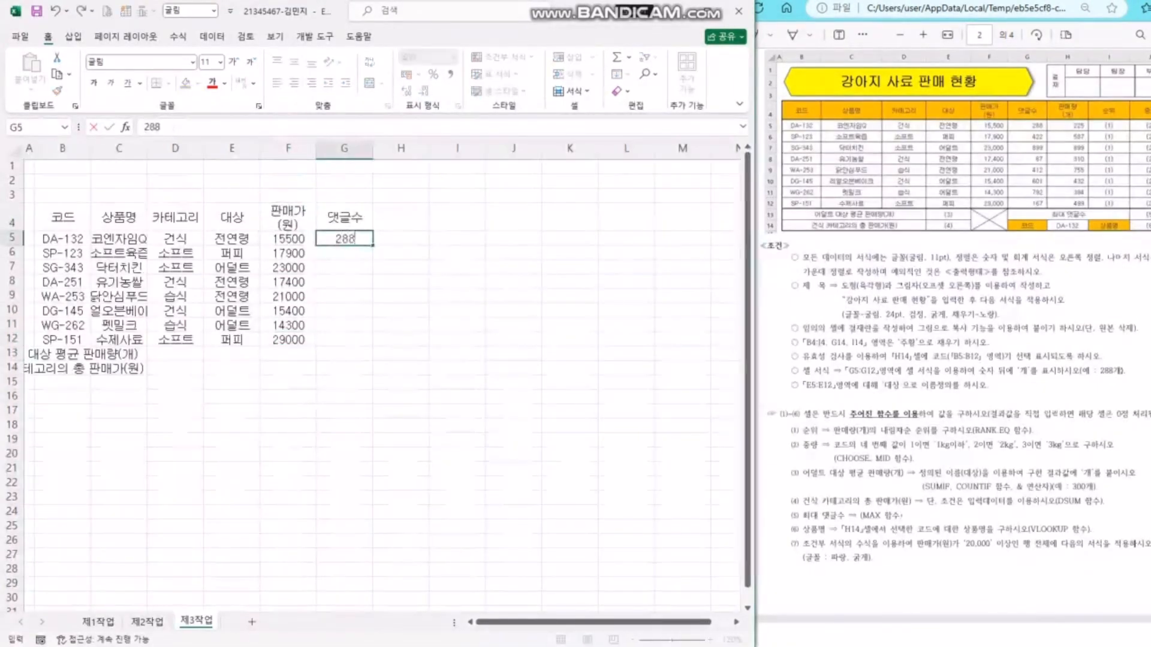
key(Return)
text(587)
key(Return)
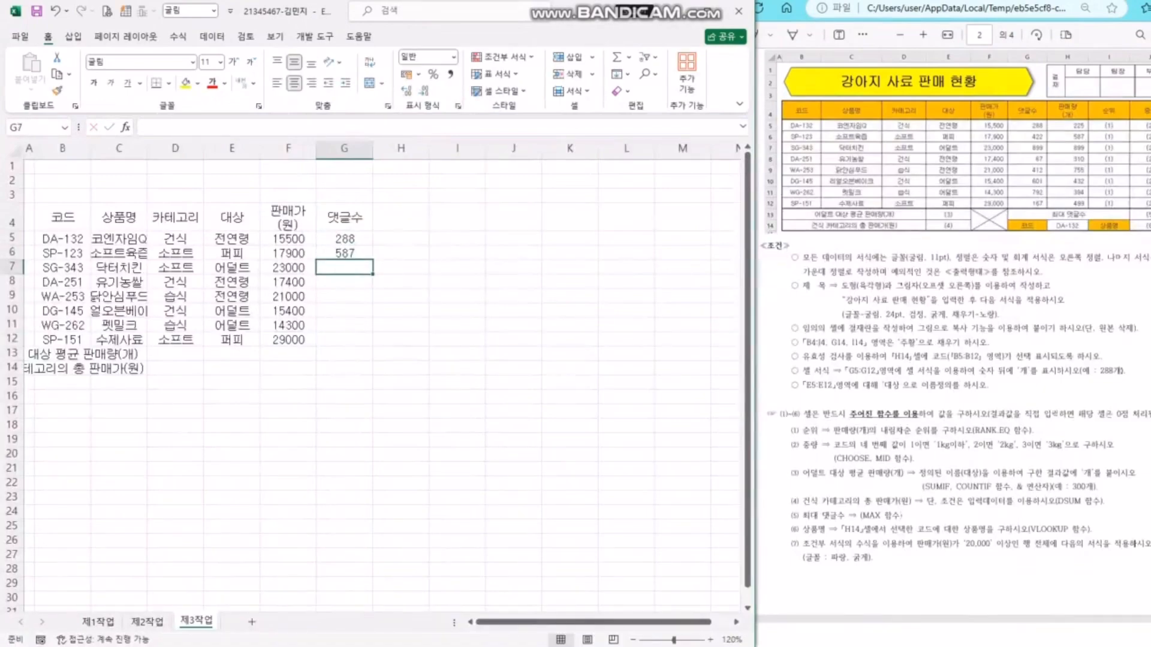
key(Up)
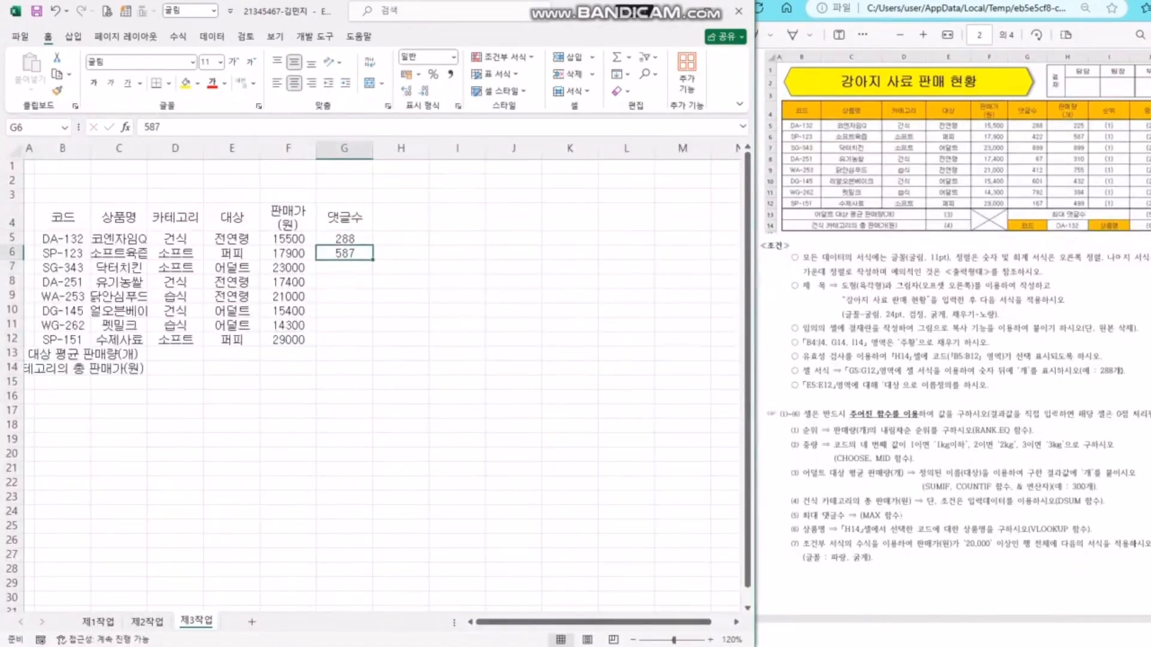
text(422)
key(Return)
text(899)
key(Return)
text(37)
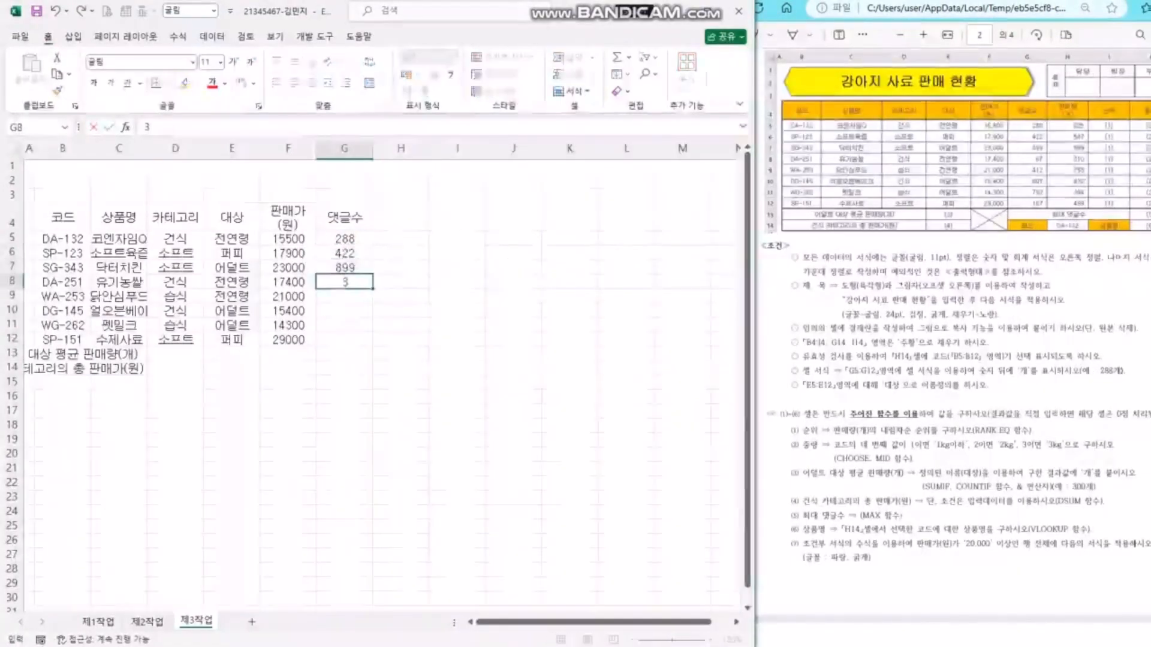
key(BackSpace)
key(BackSpace)
text(67)
key(Return)
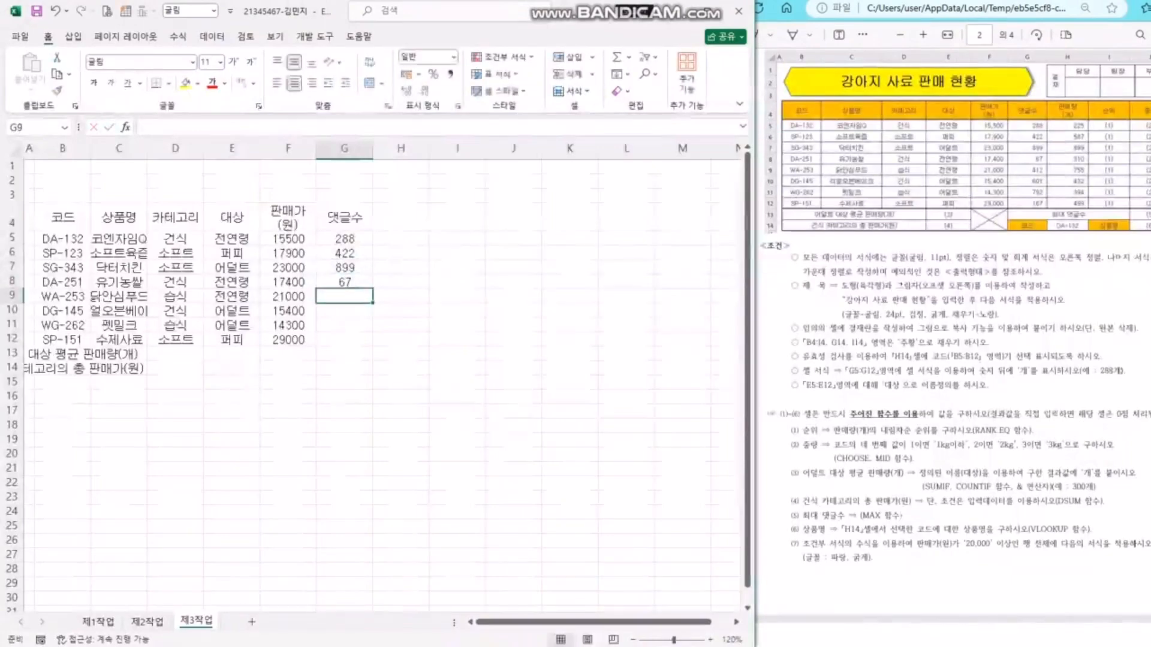
text(412)
key(Return)
text(601)
key(Return)
text(73)
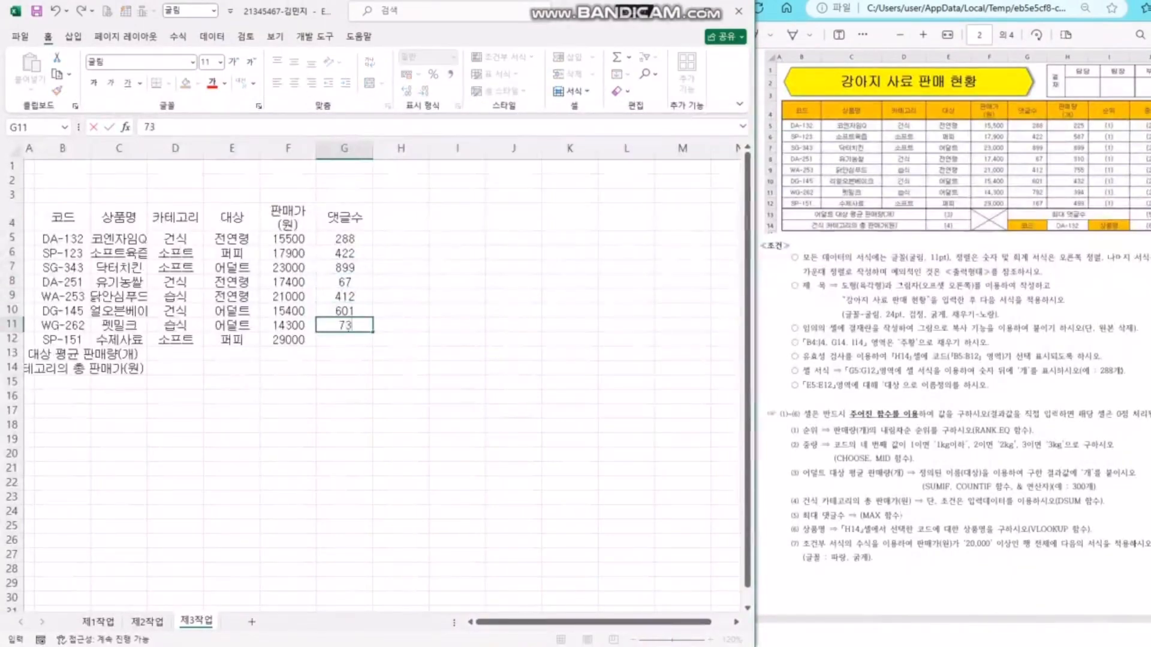
text(92)
key(Return)
text(167)
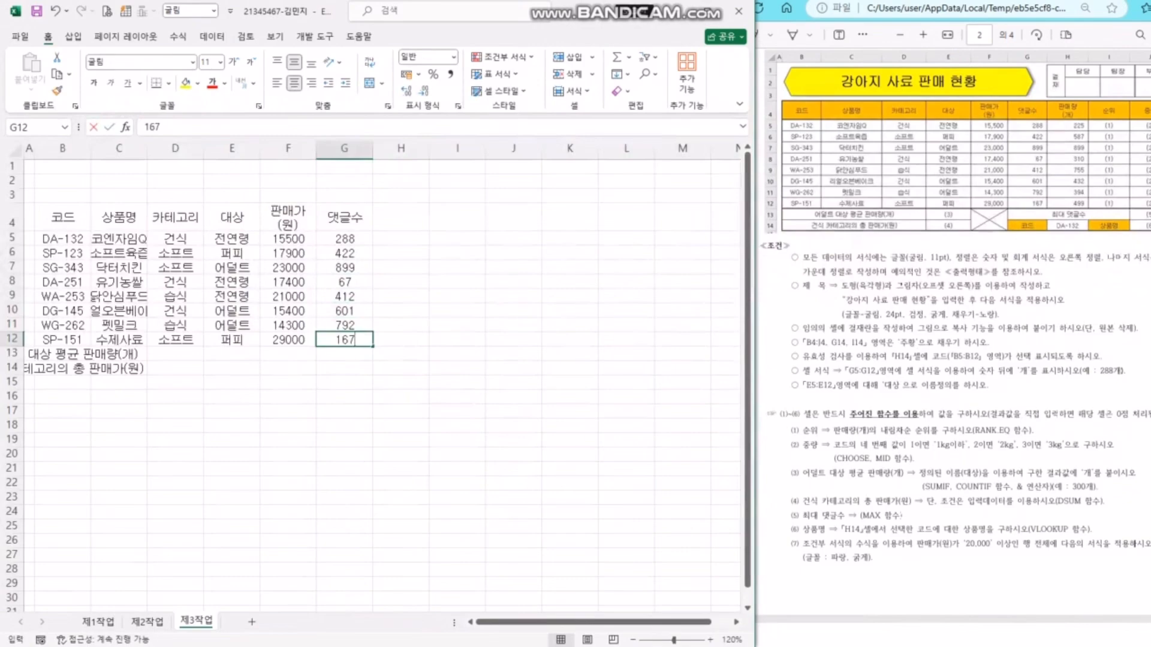
key(Return)
- Enter the two-line header 판매량 (개) in H4
key(ctrl+Up)
key(ctrl+Up)
key(Right)
text(파매라)
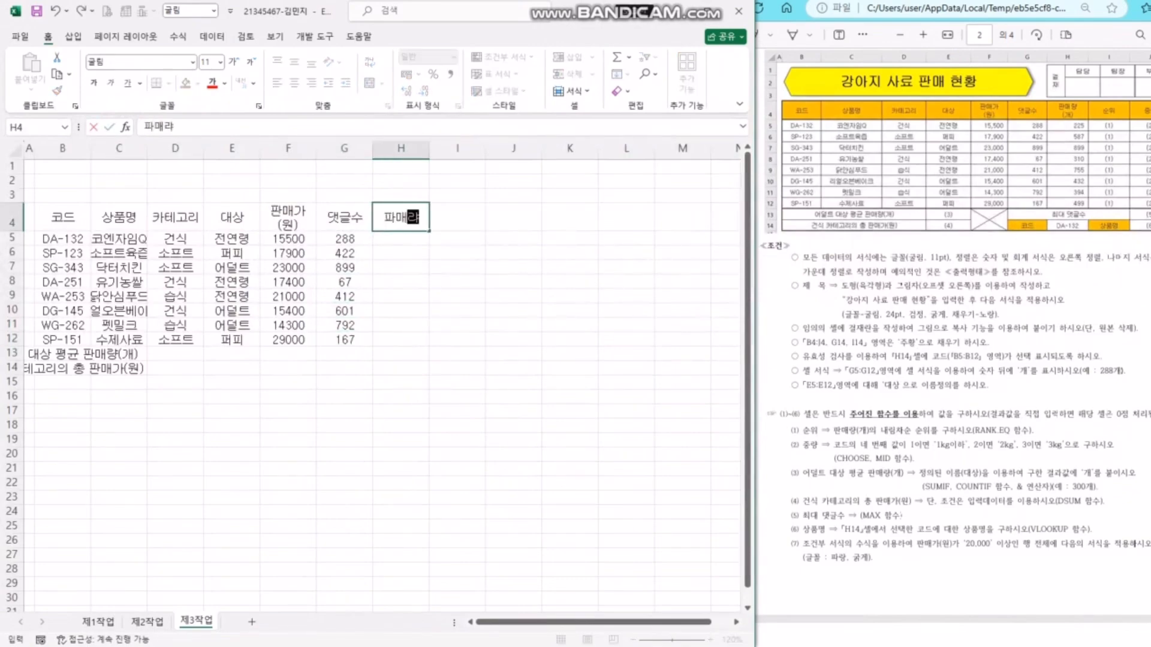
text(량)
key(alt+Return)
text((개))
key(Return)
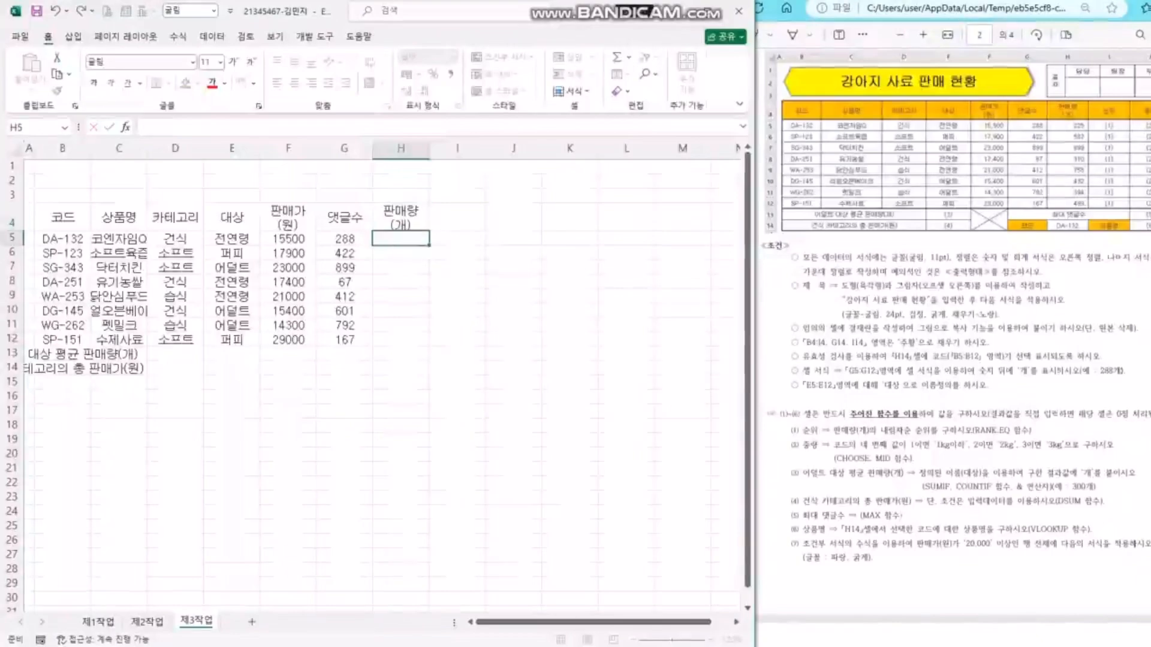
- Fill H5:H12 with sales 225, 587, 899, 310, 755, 432, 394, 499 and label H13 최대 댓글수
text(225)
key(Return)
text(587)
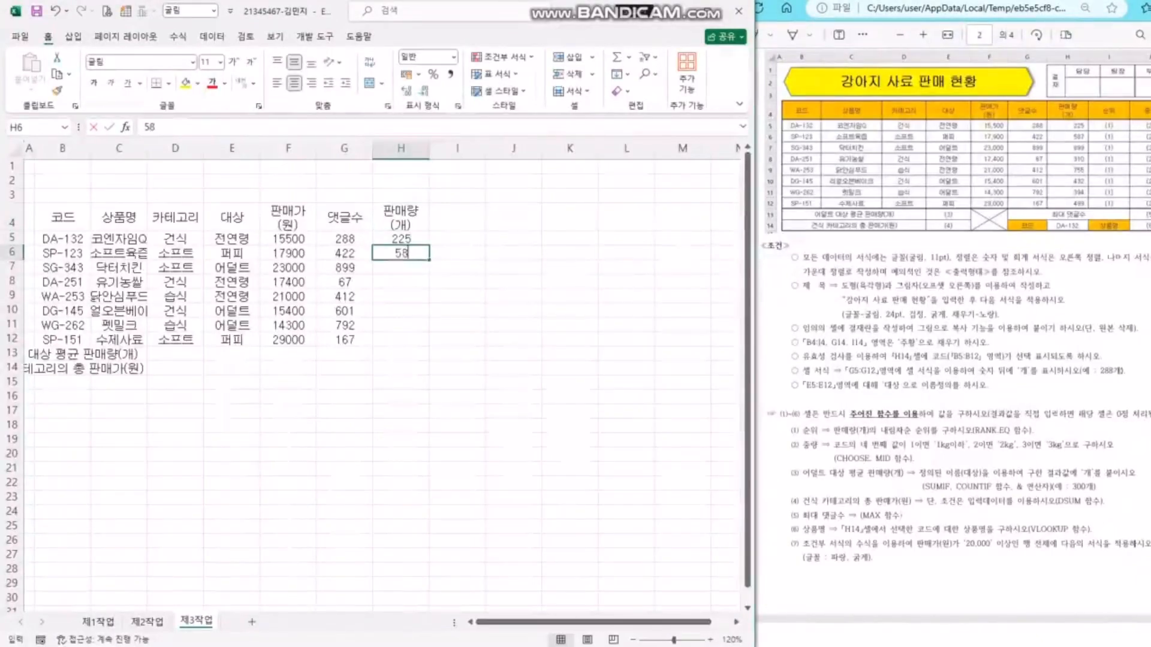
key(Return)
text(899)
key(Return)
text(310)
key(Return)
text(755)
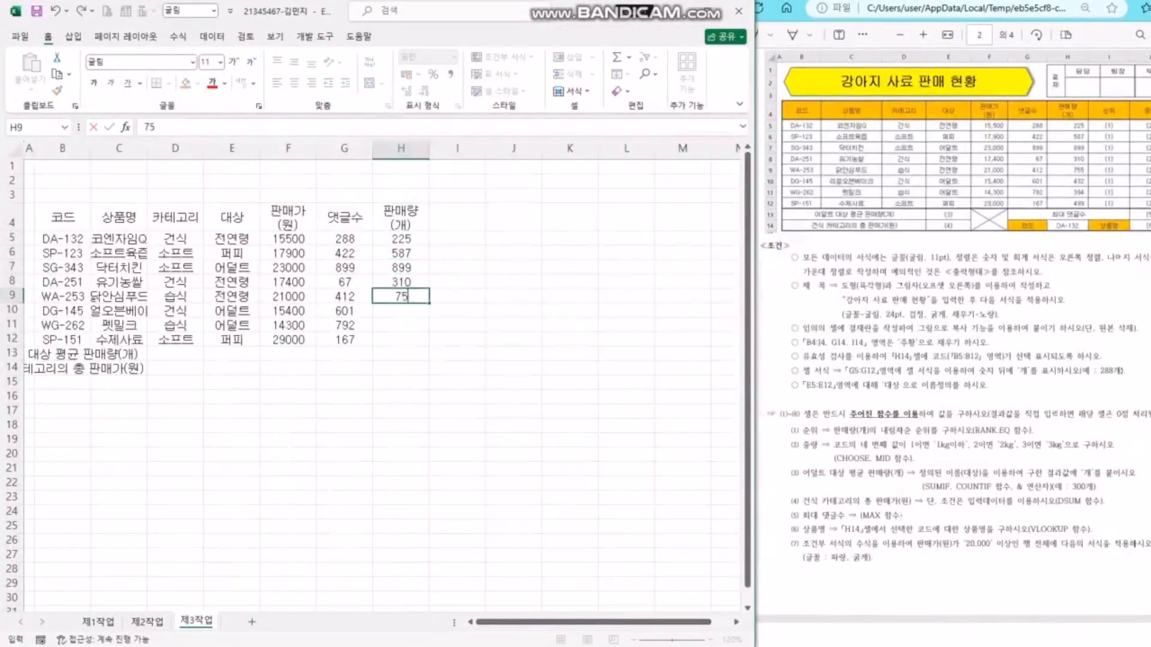
key(Return)
text(432)
key(Return)
text(394)
key(Return)
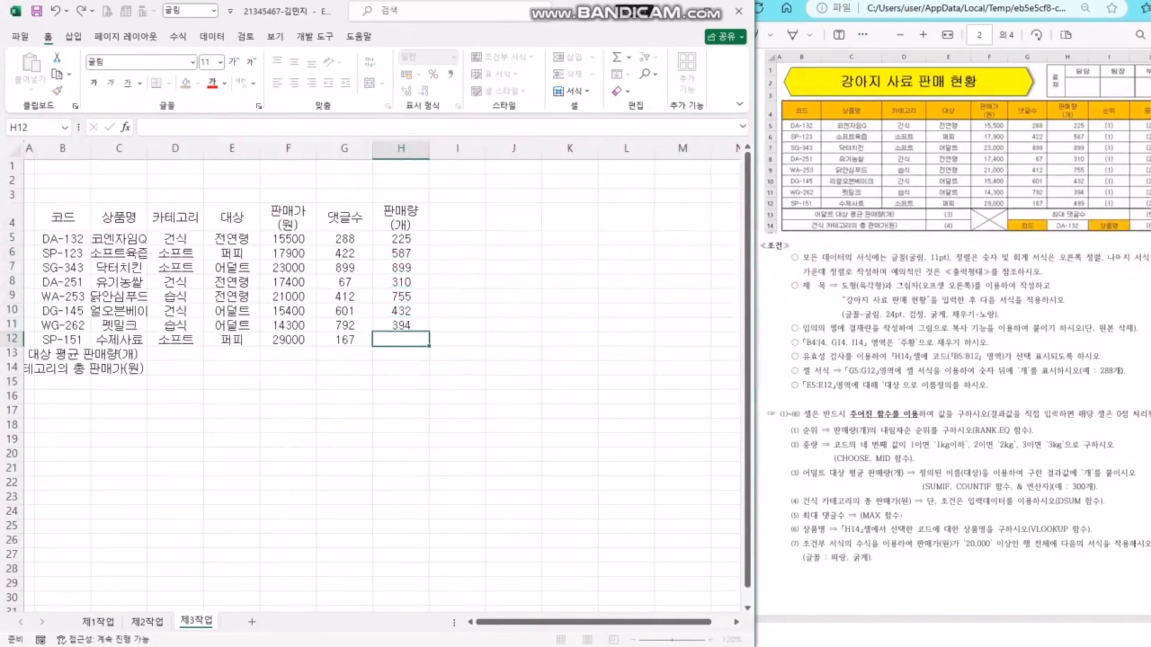
text(499)
key(Return)
text(최대 대)
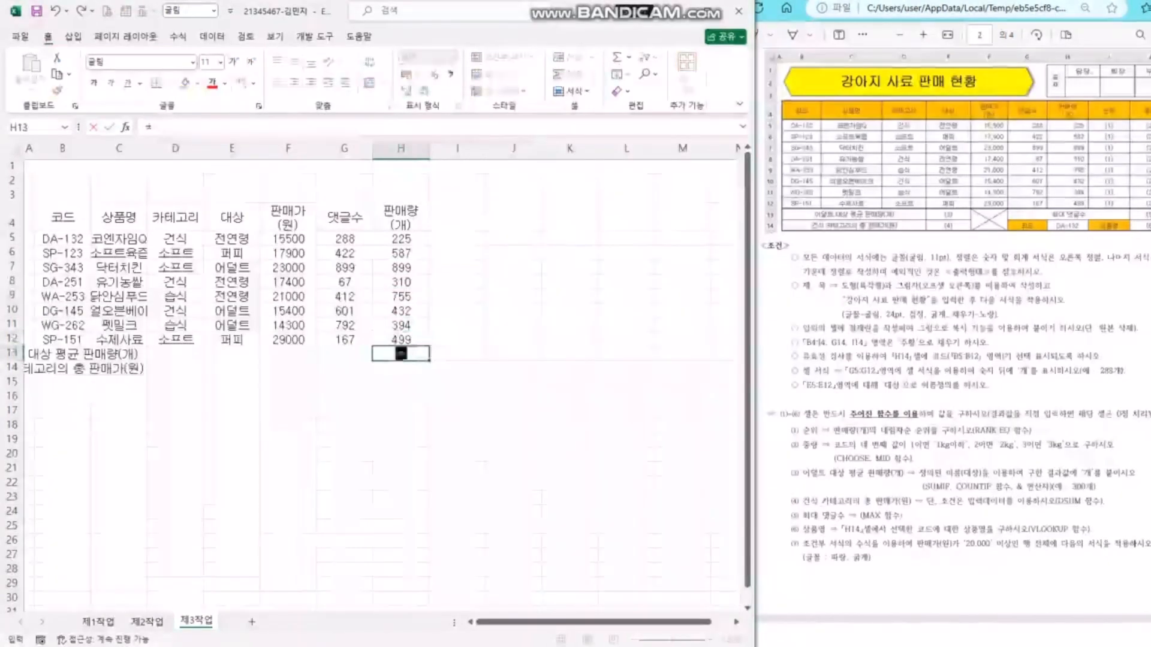
text(글수)
key(Return)
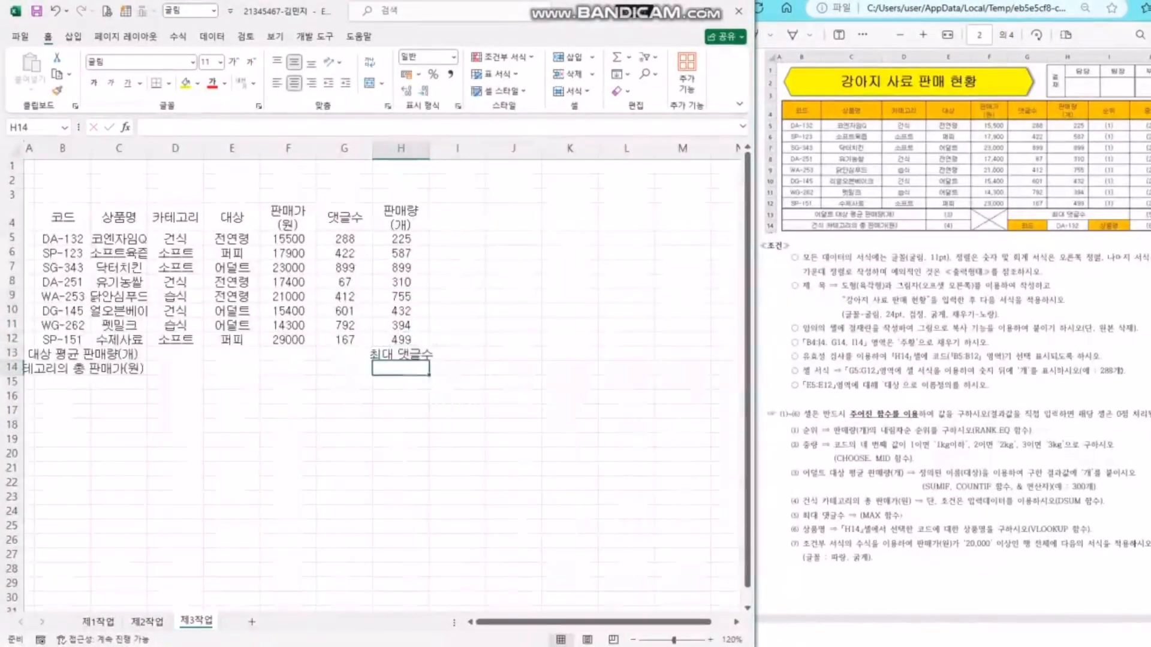
- Enter the label 코드 in G14
key(Left)
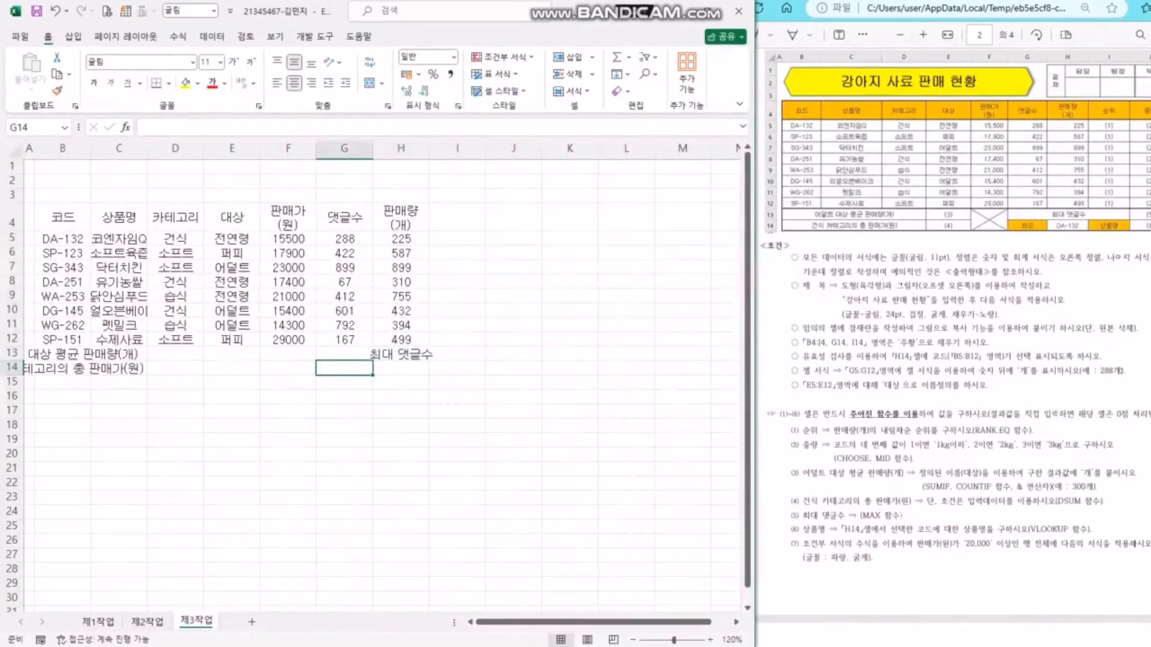
text(코드)
key(Right)
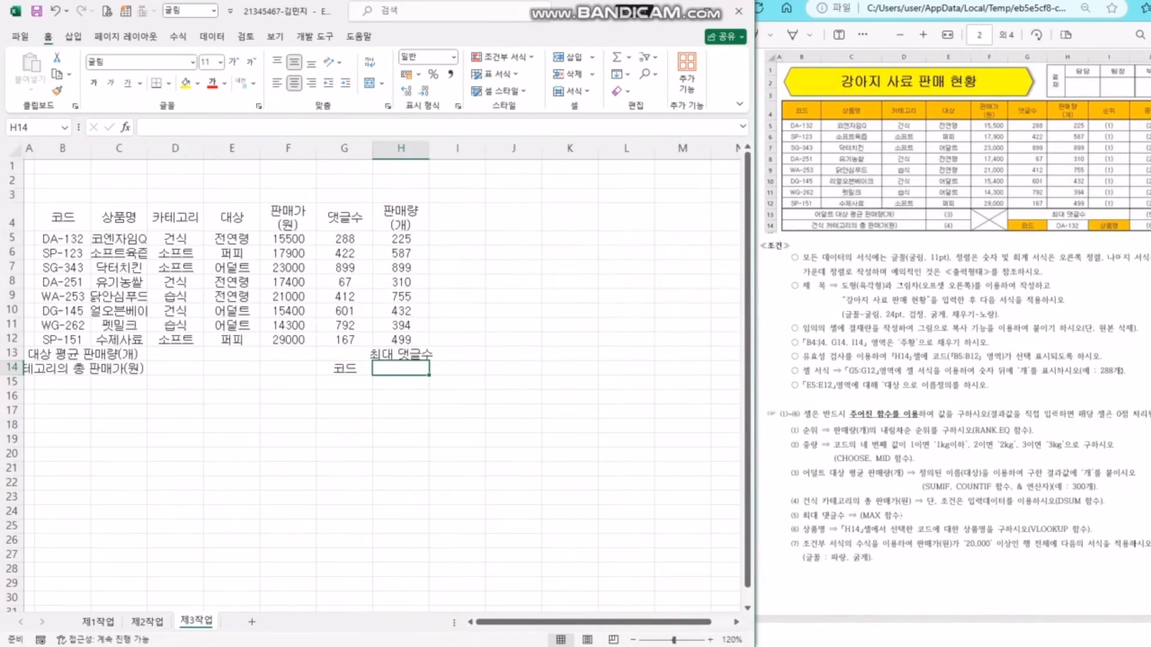
- Add the headers 순위 in I4 and 중량 in J4
click(457, 217)
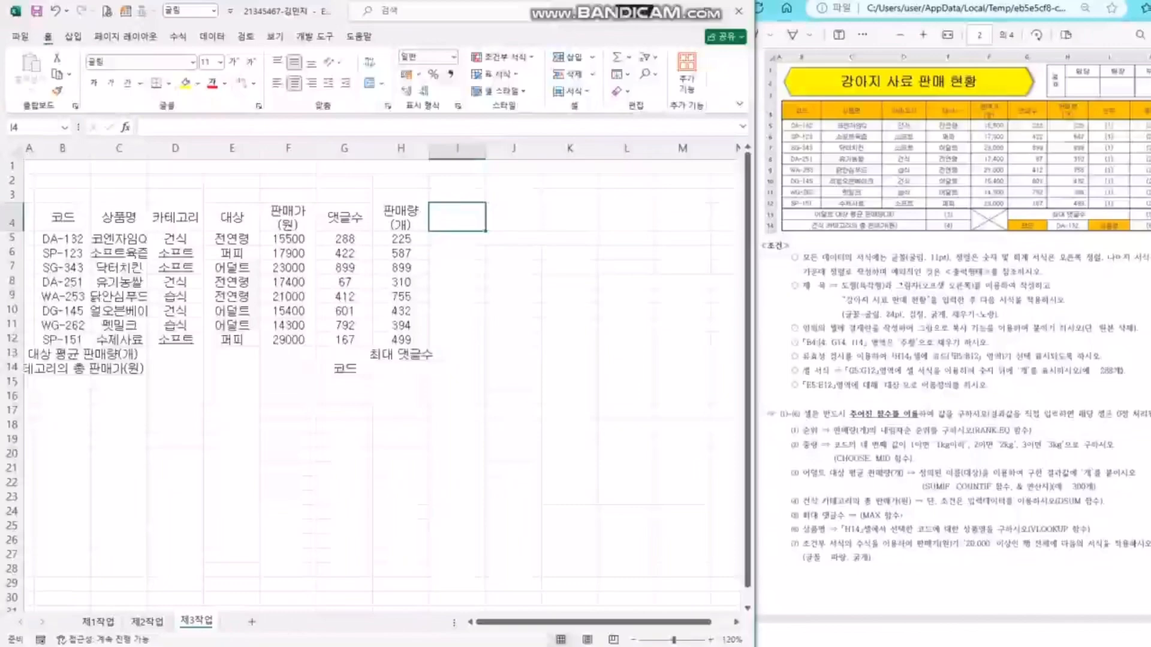
text(순위)
key(Right)
text(중ㄹ)
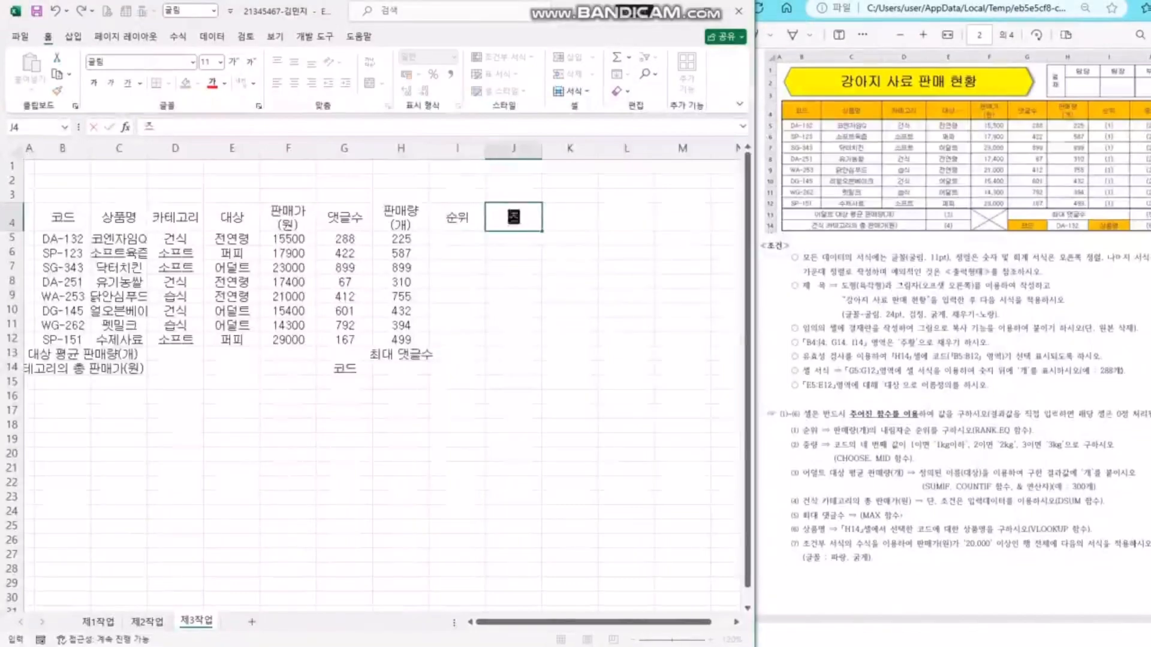
text(ㅑㅇ)
key(Return)
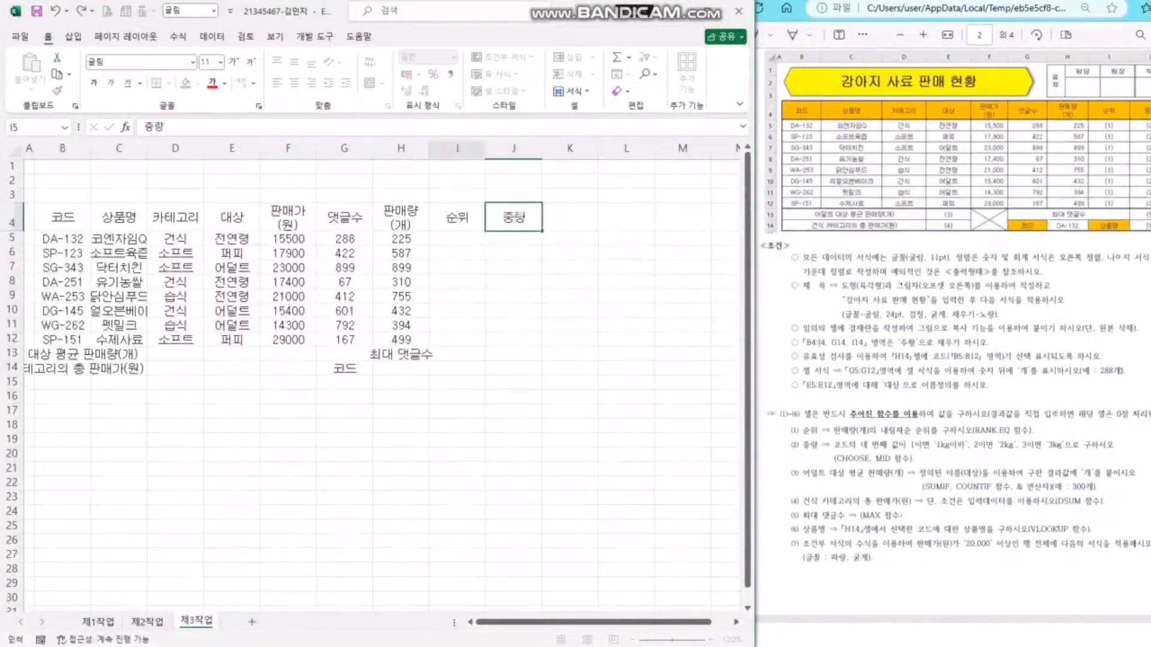
- Enter the label 상품명 in I14
click(457, 368)
text(상품명)
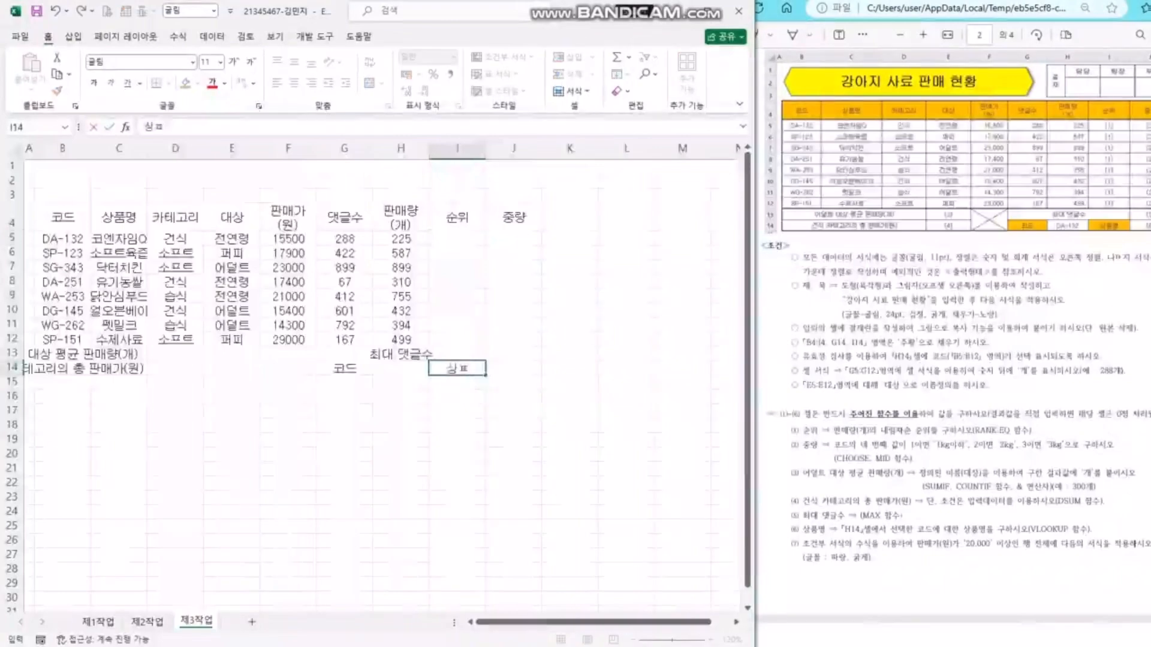
key(Return)
click(570, 339)
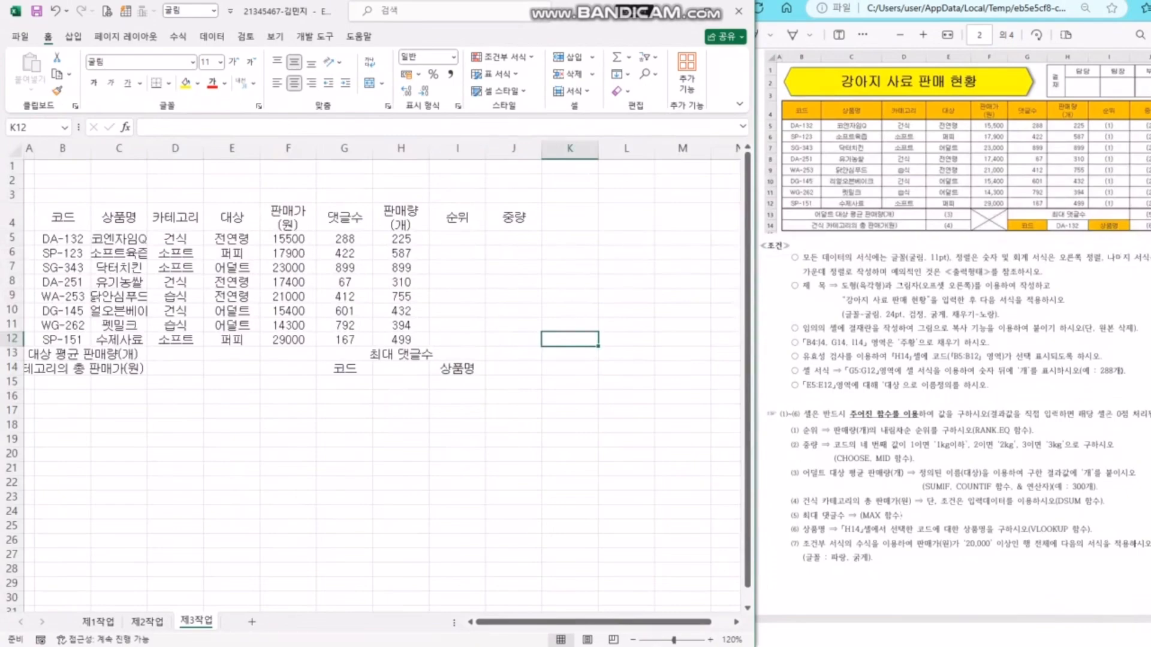
- Check the title requirement, then drag row 3 taller to fit the title
drag(802, 286, 992, 286)
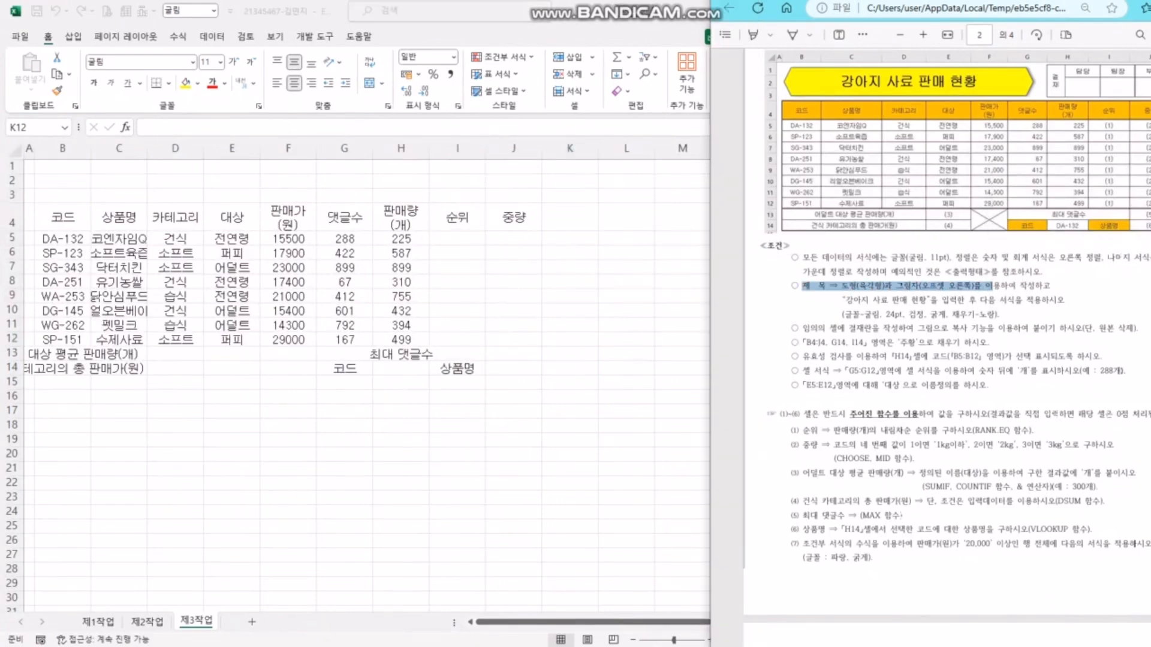
click(872, 314)
click(653, 270)
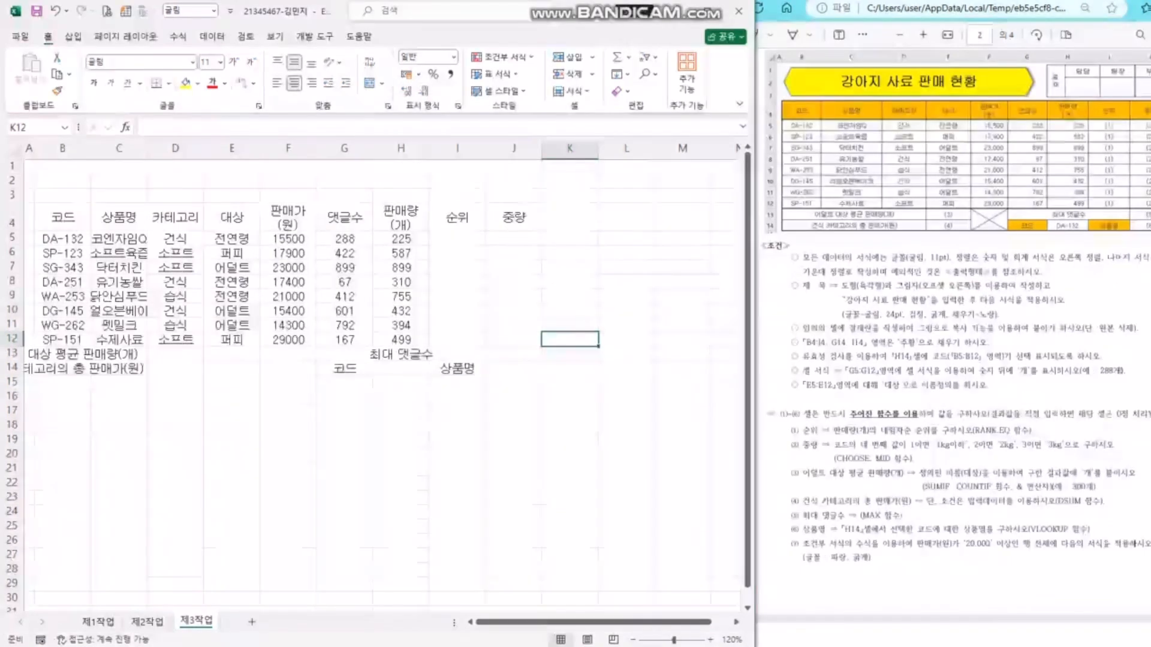
click(12, 196)
click(63, 217)
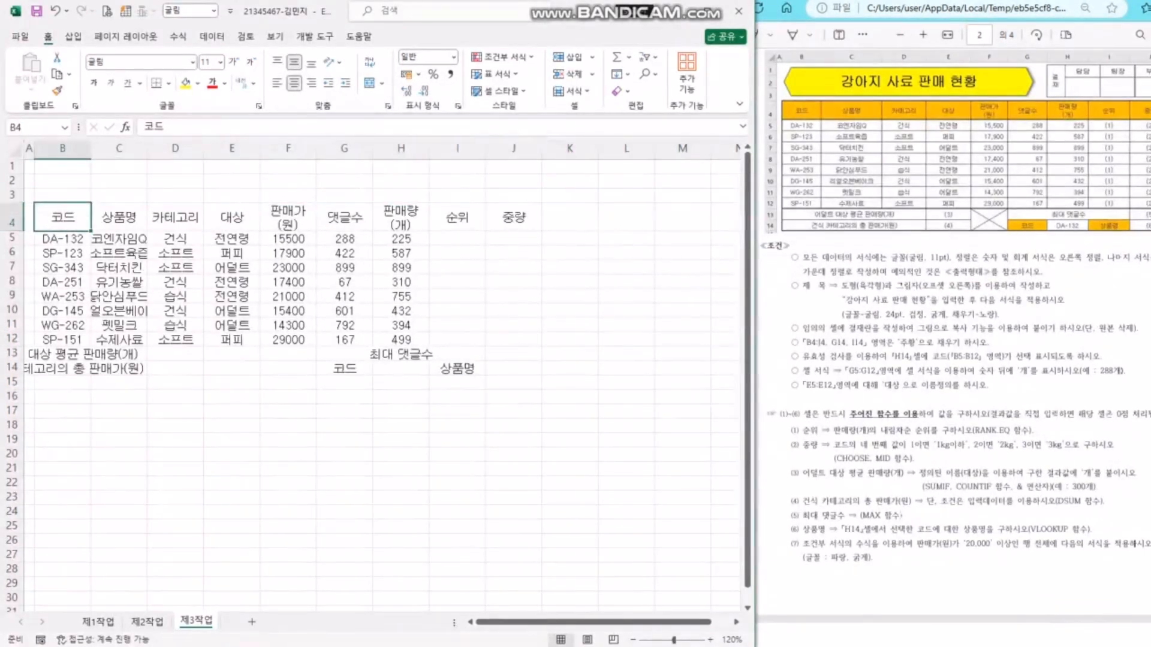
drag(12, 202, 12, 220)
click(232, 236)
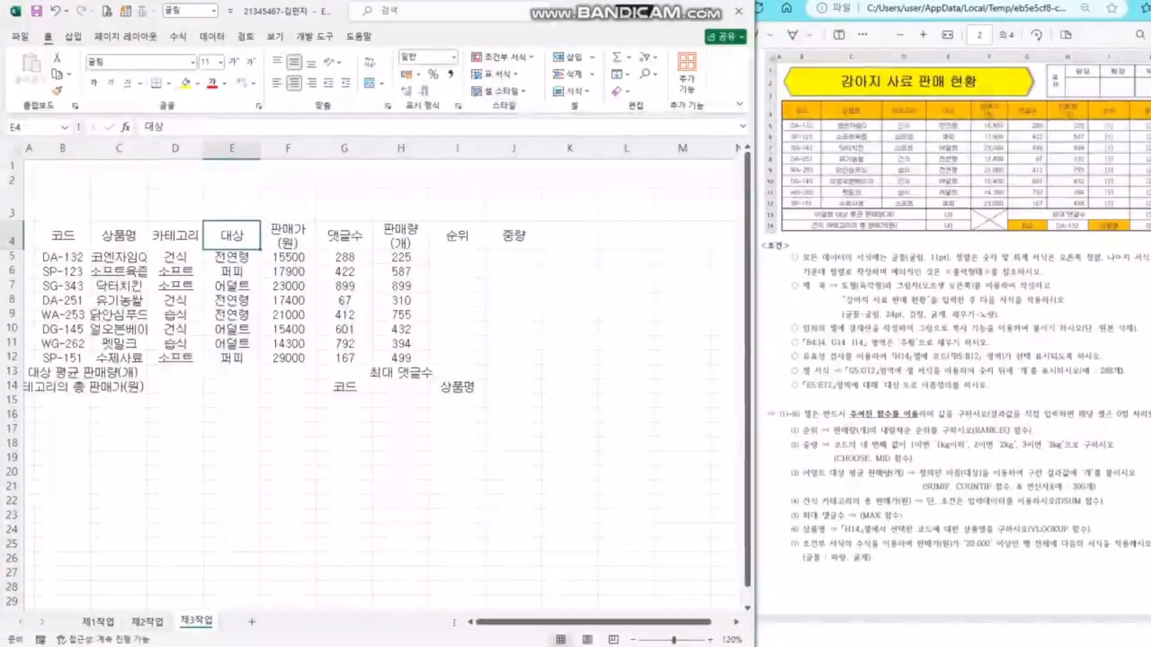
- Draw a hexagon shape across rows 1–3 above the table, ending near column H
click(73, 36)
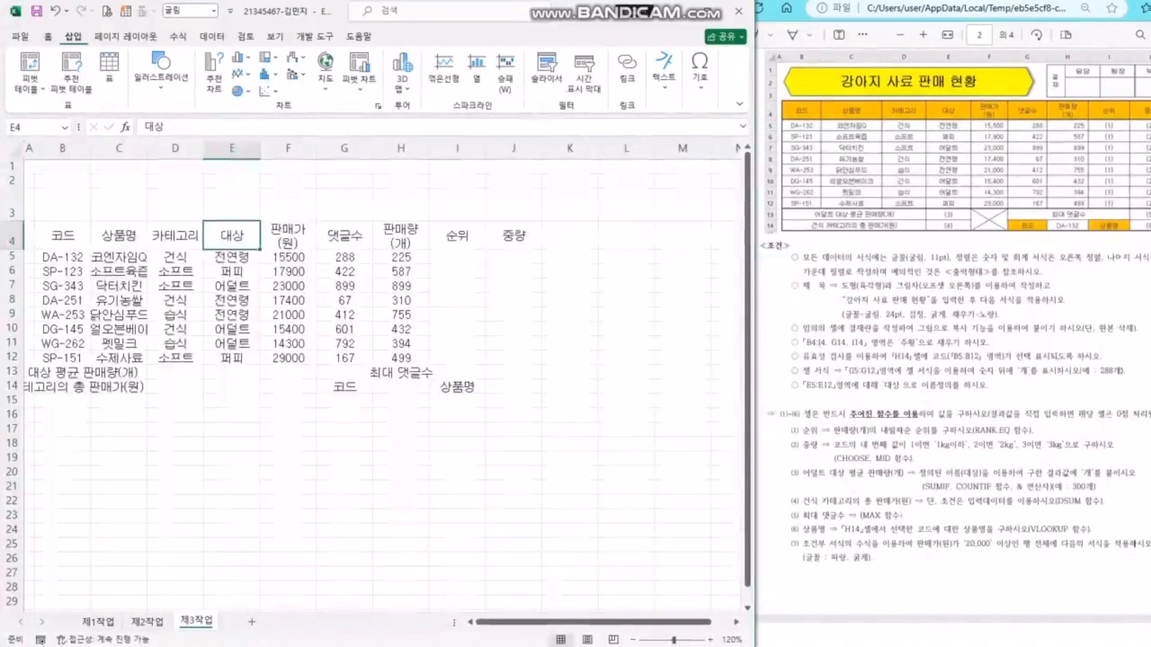
mouse_move(754, 240)
mouse_down()
mouse_move(1035, 244)
mouse_move(773, 233)
mouse_up()
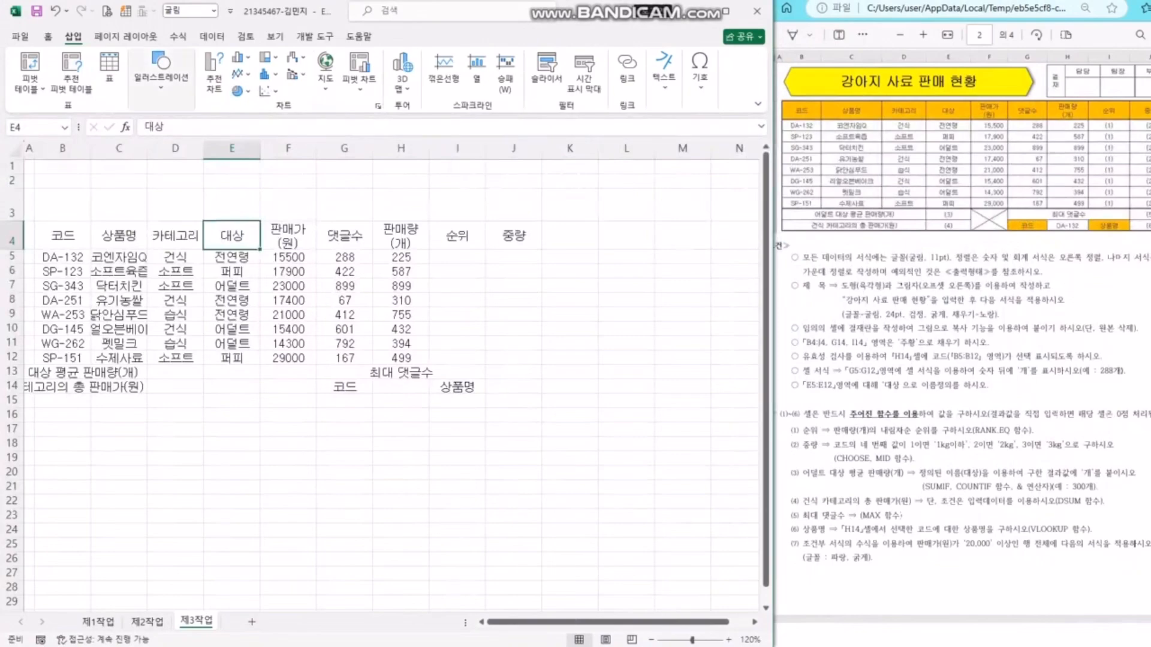
click(160, 69)
click(175, 135)
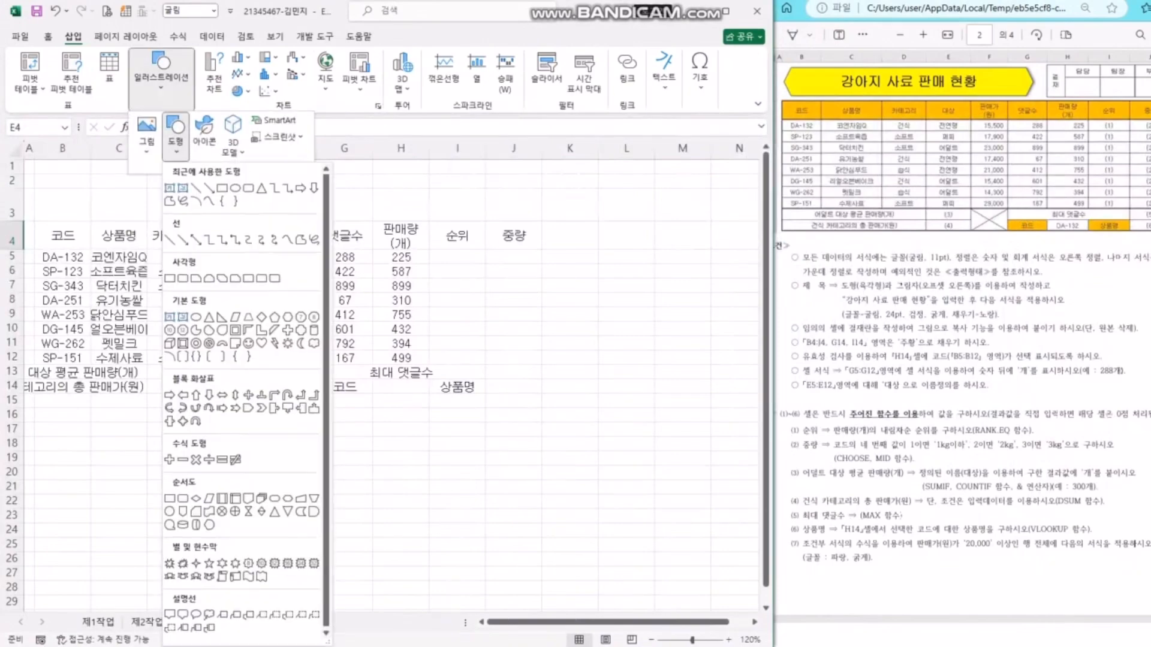
click(288, 317)
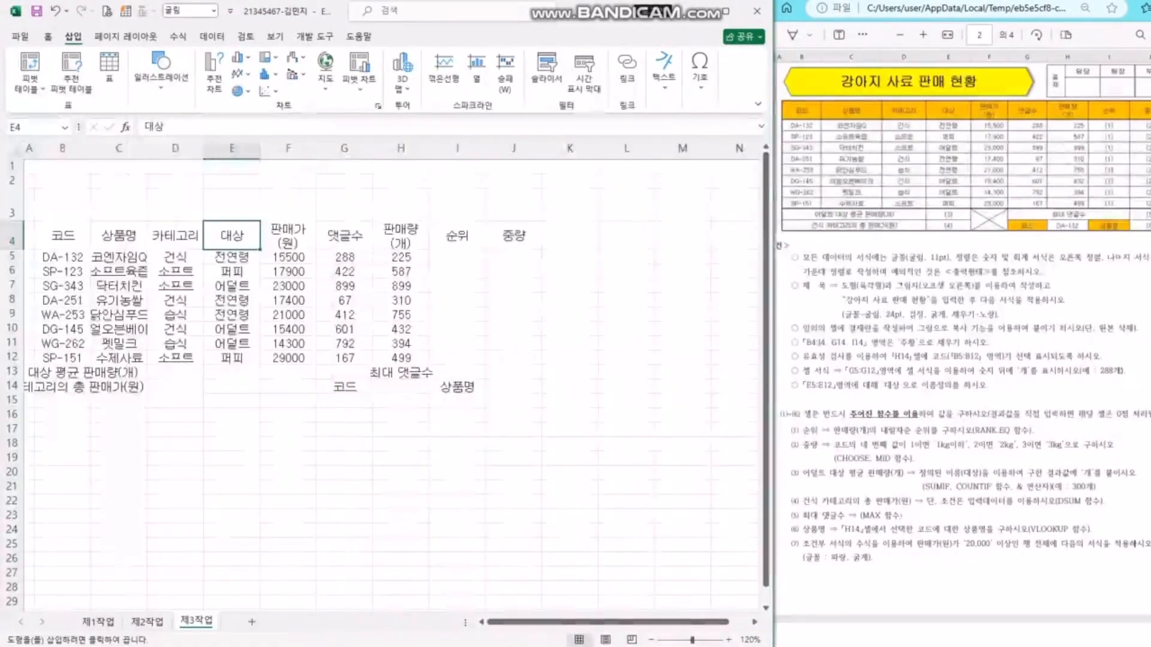
drag(42, 164, 433, 221)
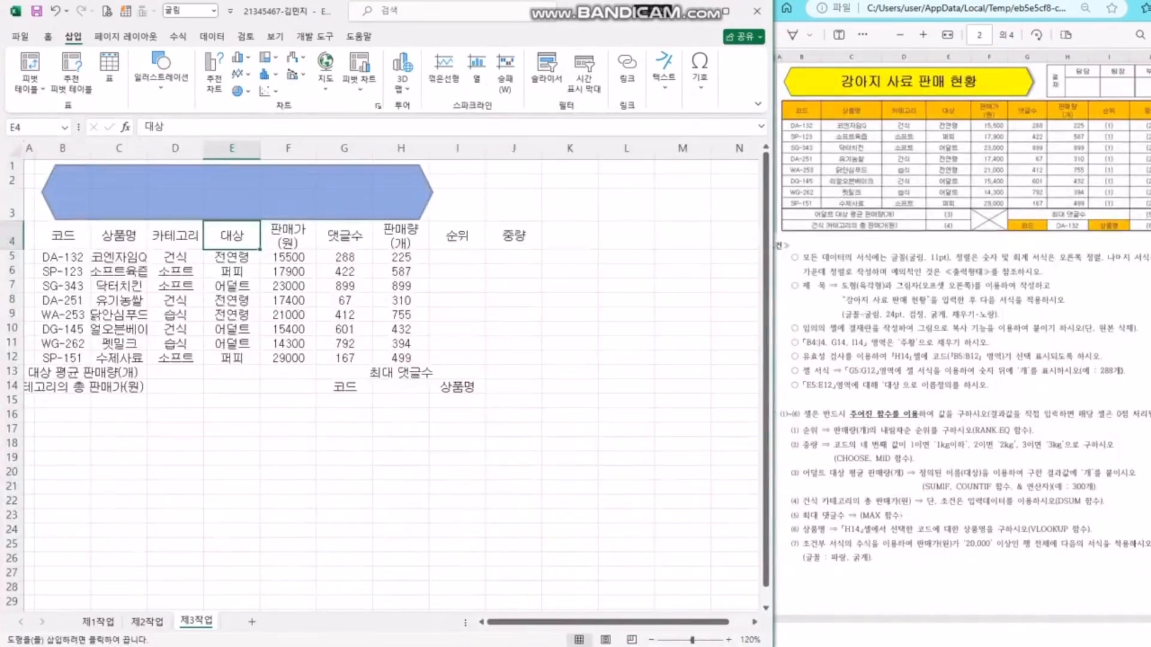
mouse_move(432, 220)
mouse_down()
mouse_move(352, 217)
mouse_move(450, 217)
mouse_move(405, 217)
mouse_up()
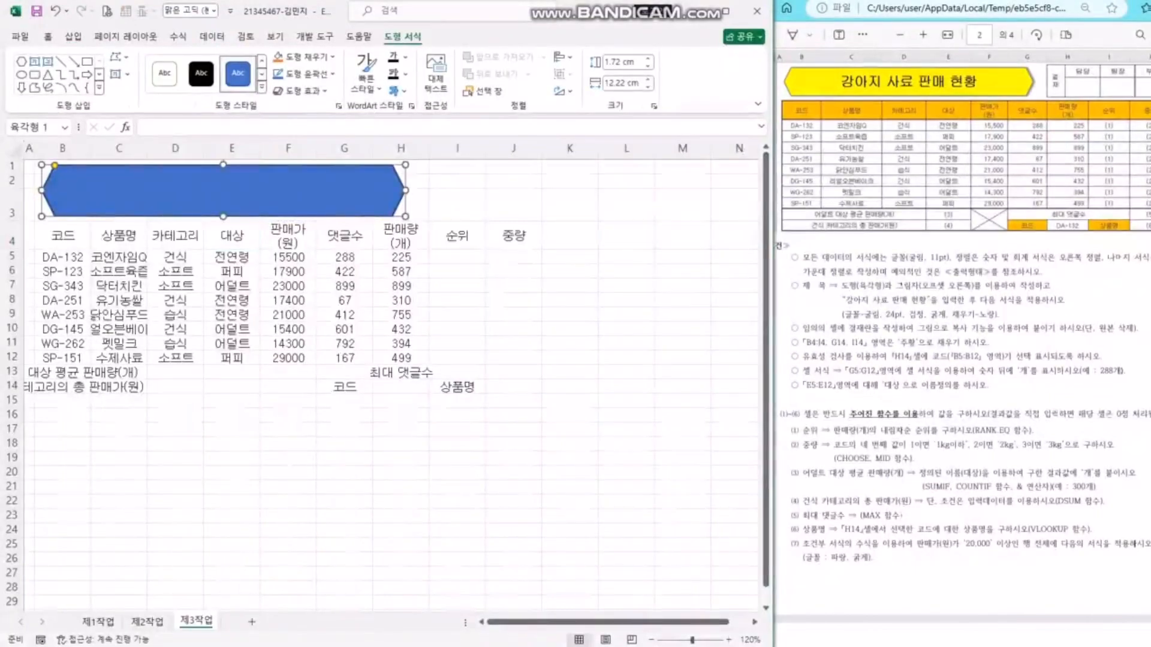
- Type the title 강아지 사료 판매 현황 in the hexagon and set it to 굴림, 24 pt
text(강아지 사료)
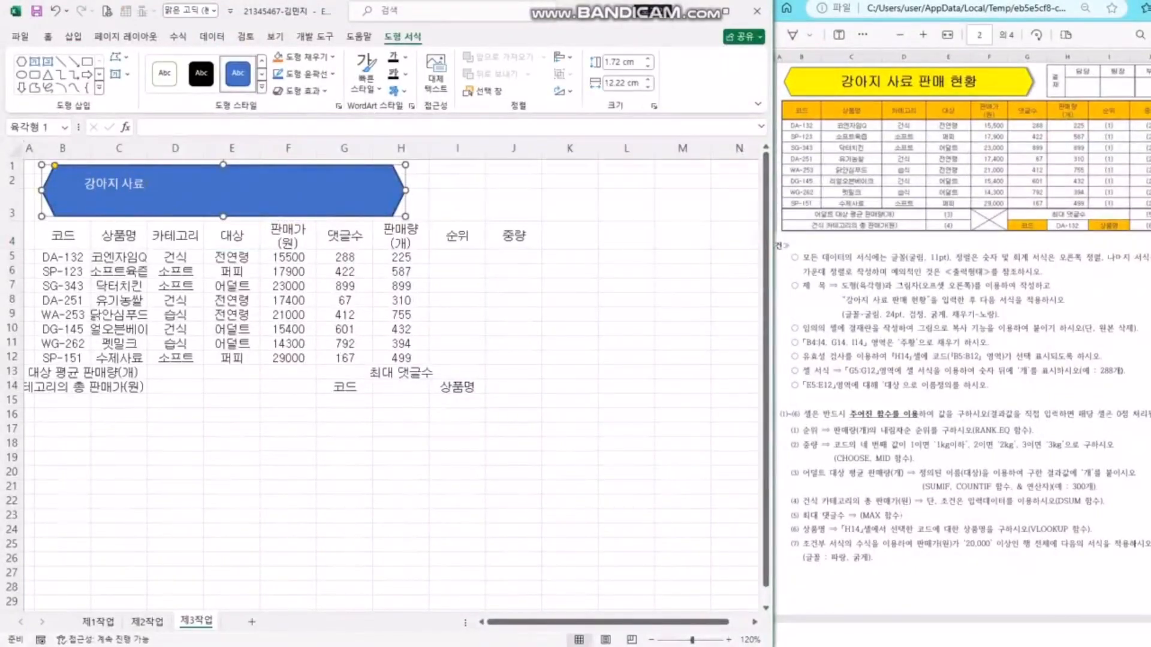
text( 판매 현황)
key(ctrl+a)
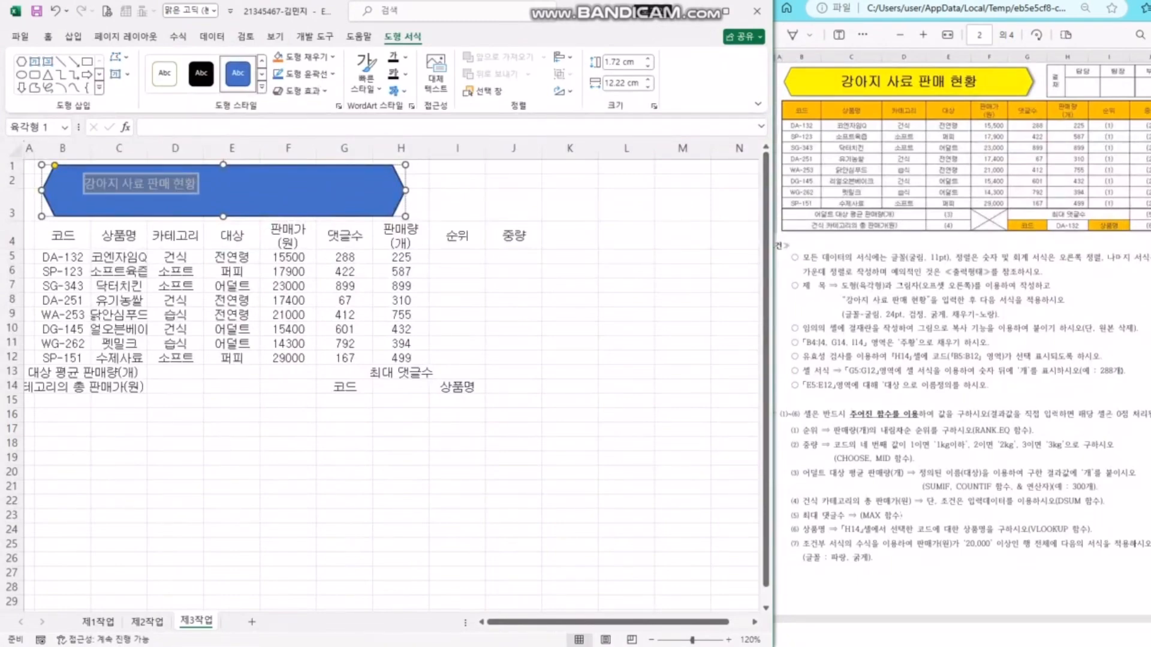
key(alt)
key(h)
key(f)
key(f)
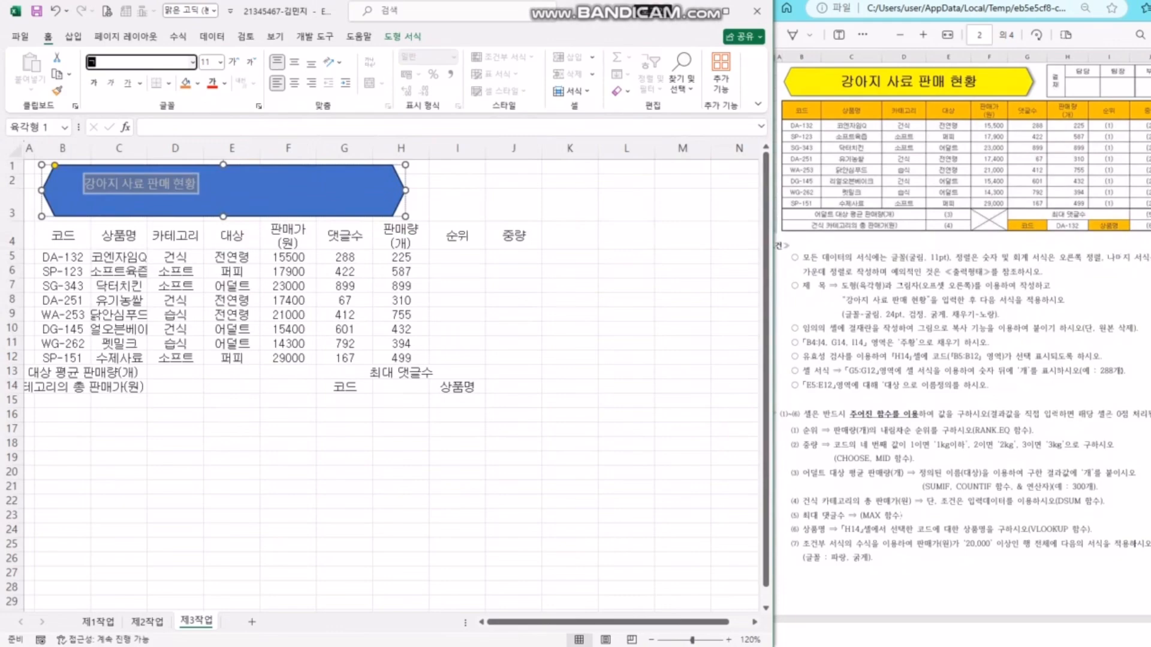
key(Return)
key(Escape)
click(138, 63)
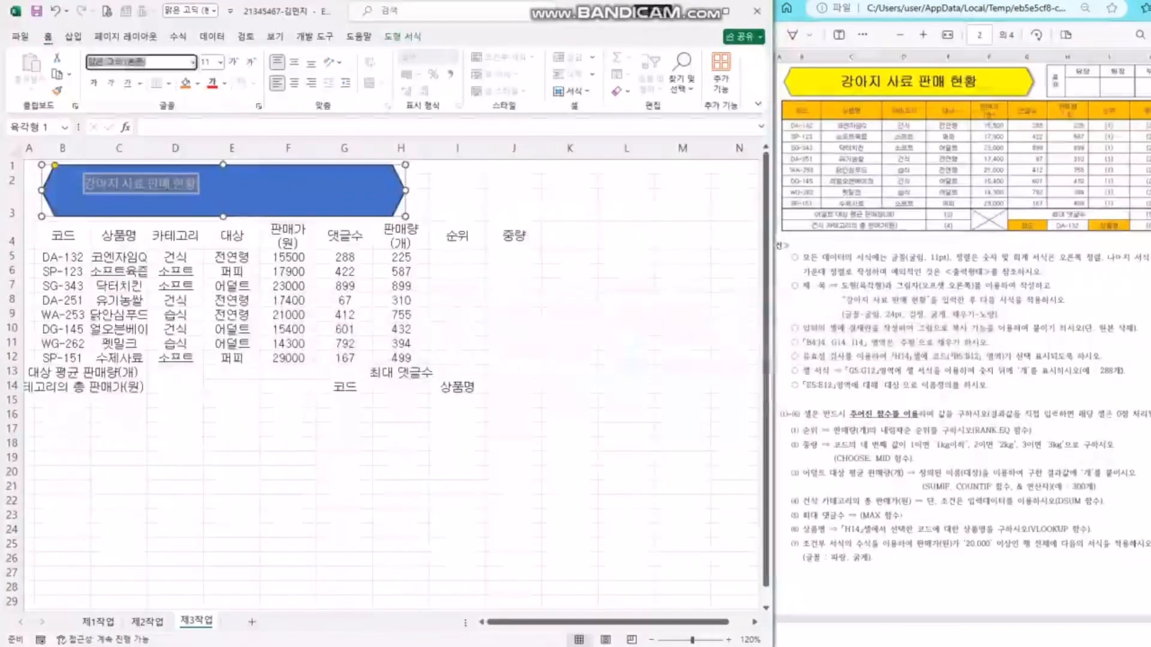
text(굴림)
key(Return)
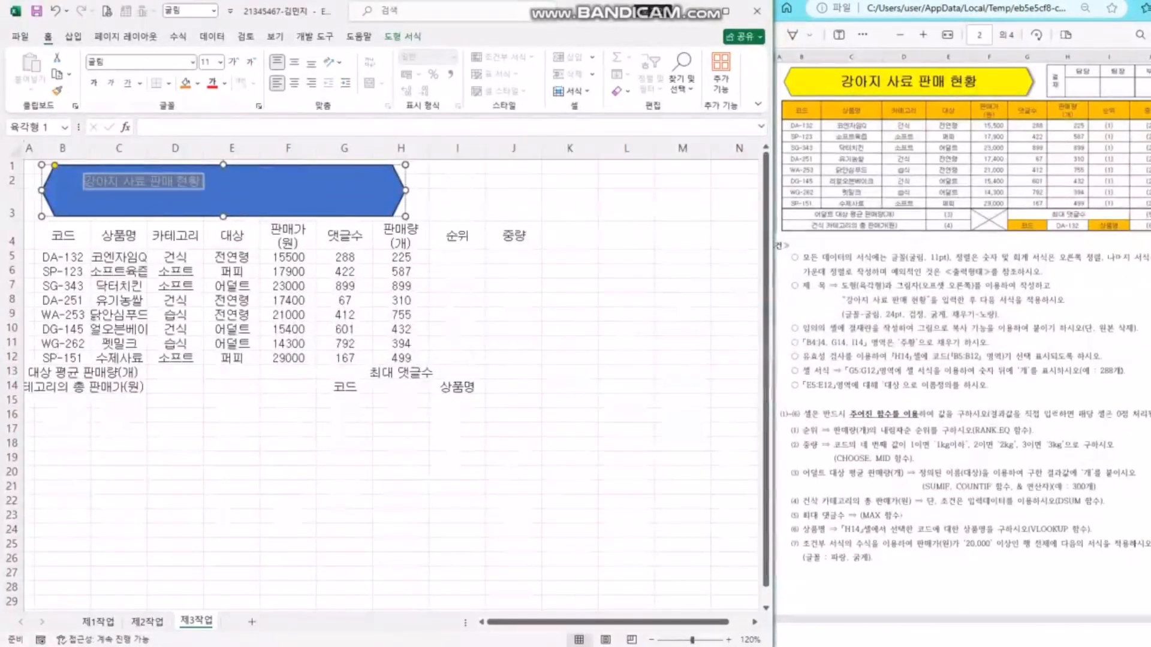
click(207, 63)
text(24)
key(Return)
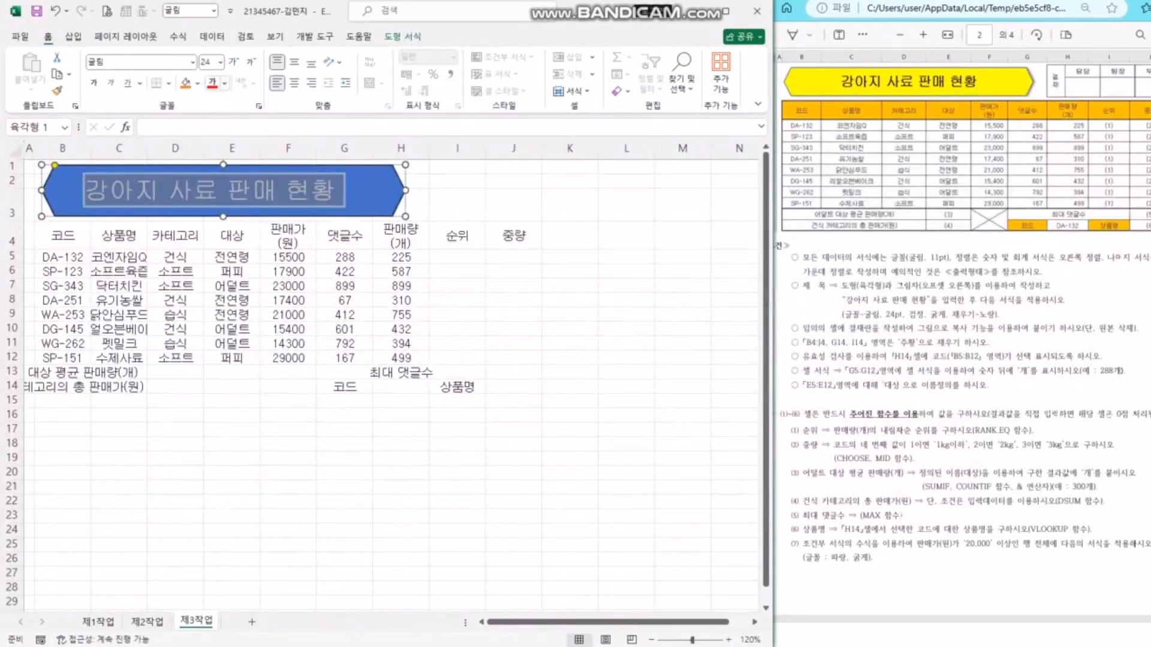
- Make the title black and bold, fill the hexagon yellow, and centre the text both ways
click(225, 83)
click(222, 137)
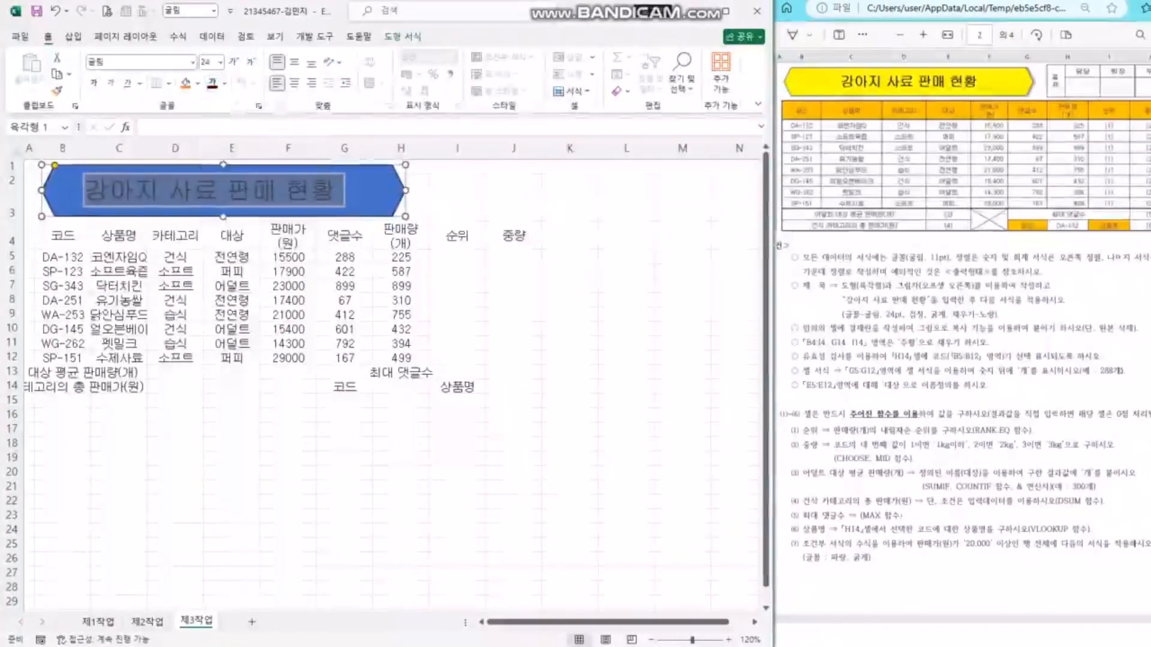
click(93, 84)
click(198, 83)
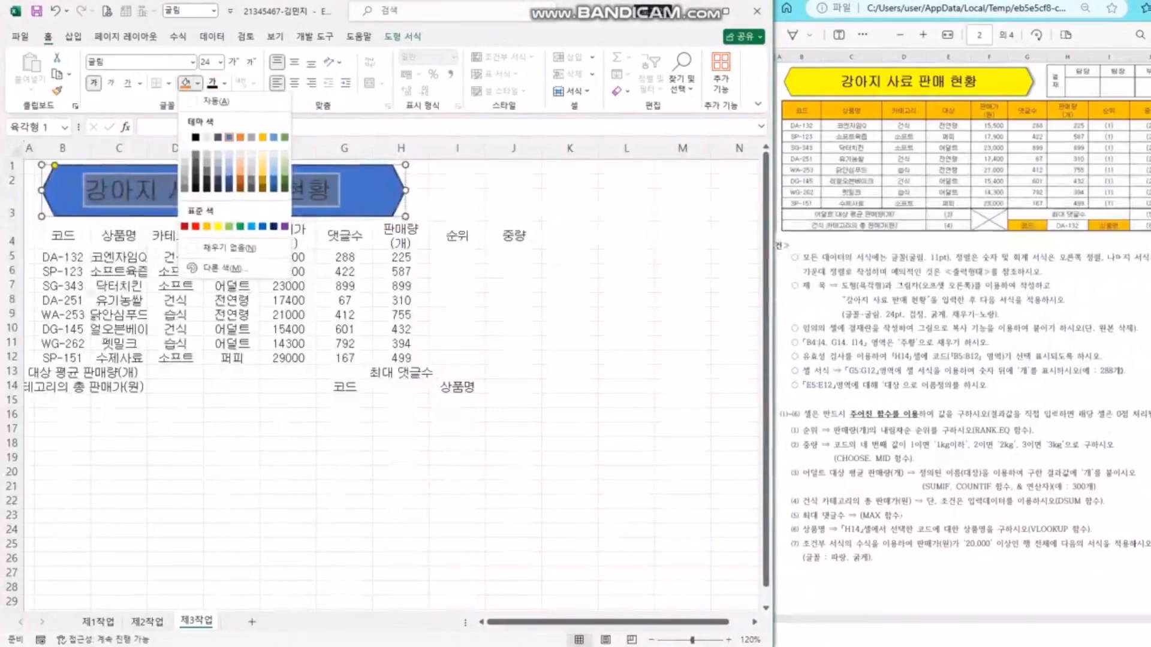
click(218, 227)
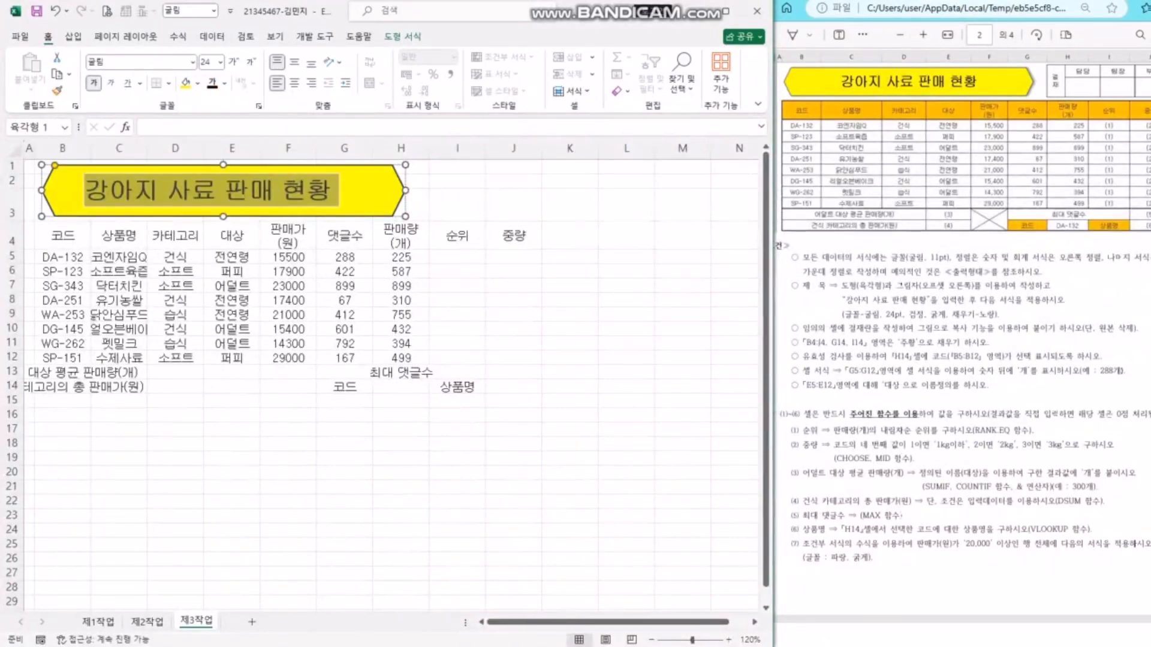
click(294, 83)
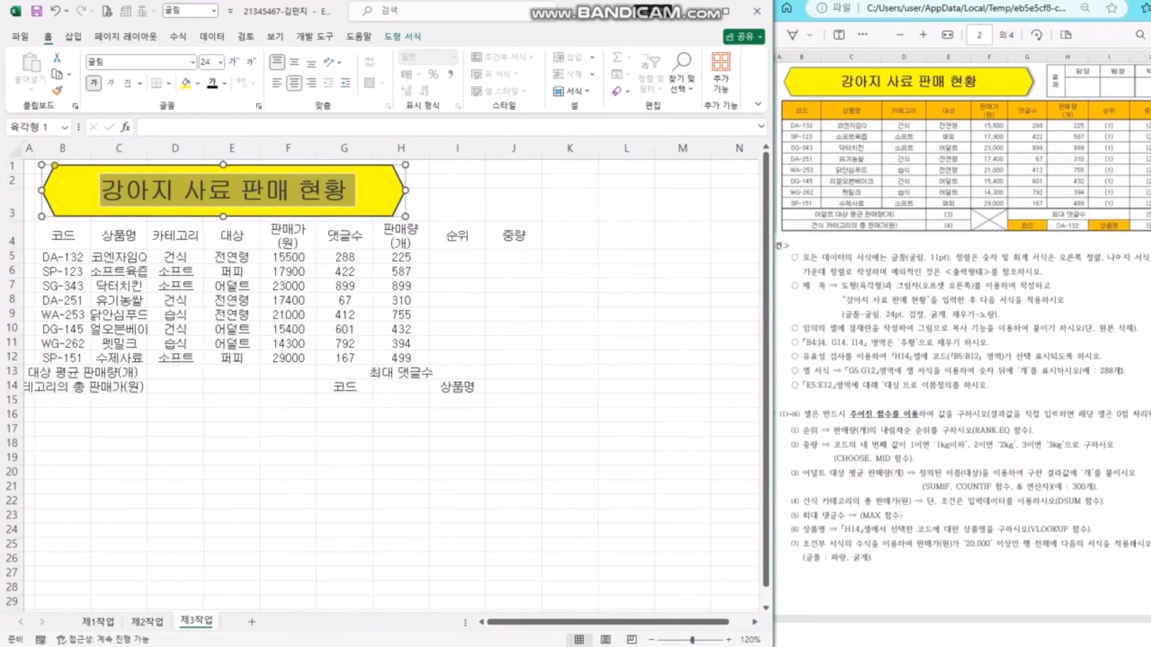
click(294, 61)
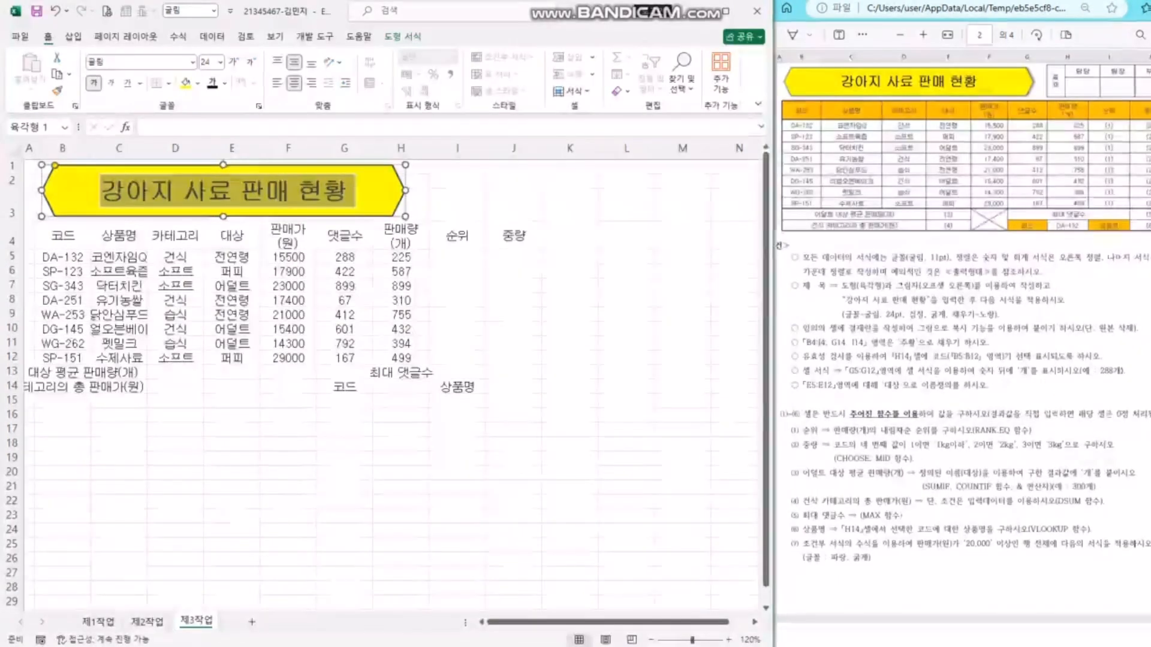
- Review the title font and shadow requirements in the task PDF
click(418, 205)
click(998, 329)
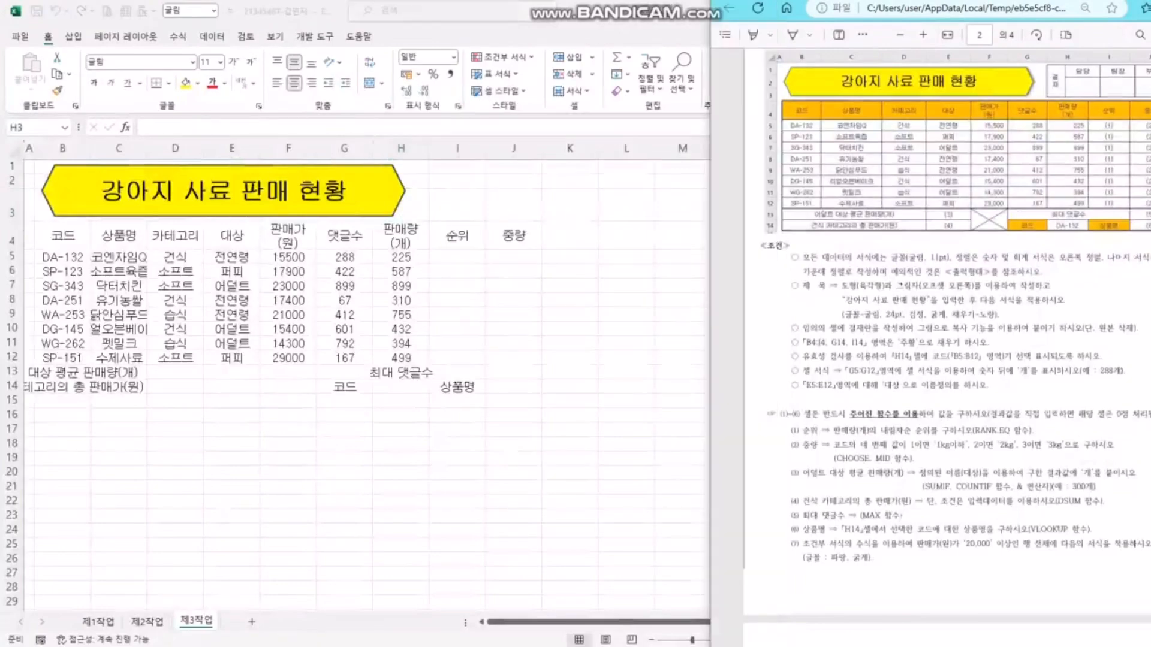
drag(841, 314, 998, 315)
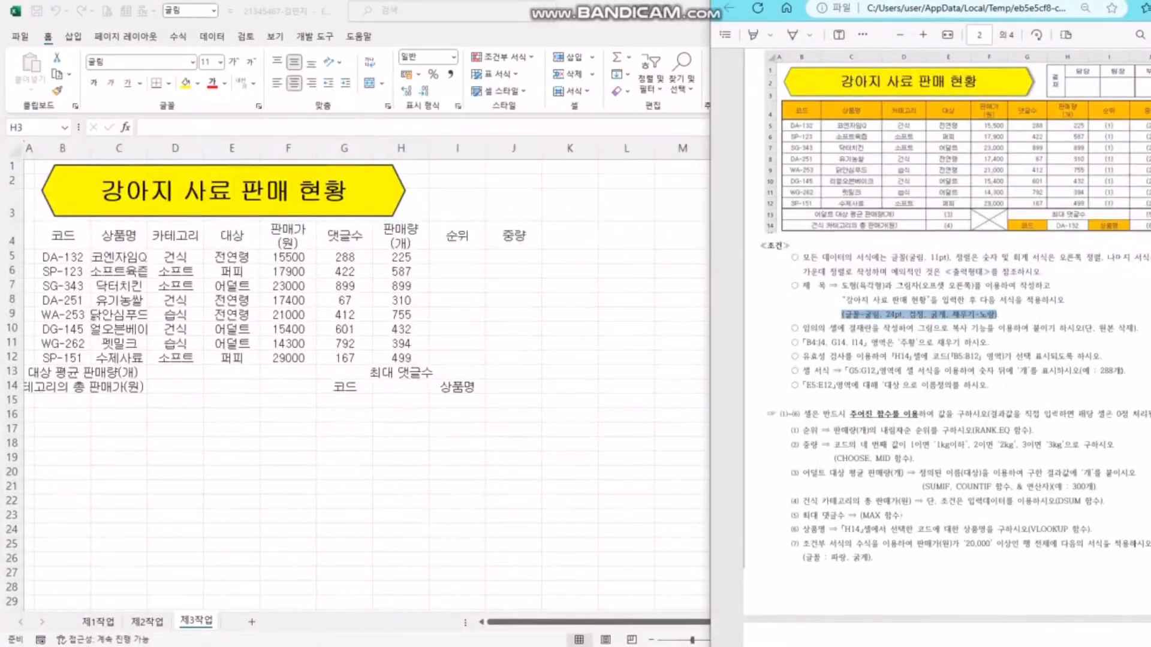
click(954, 286)
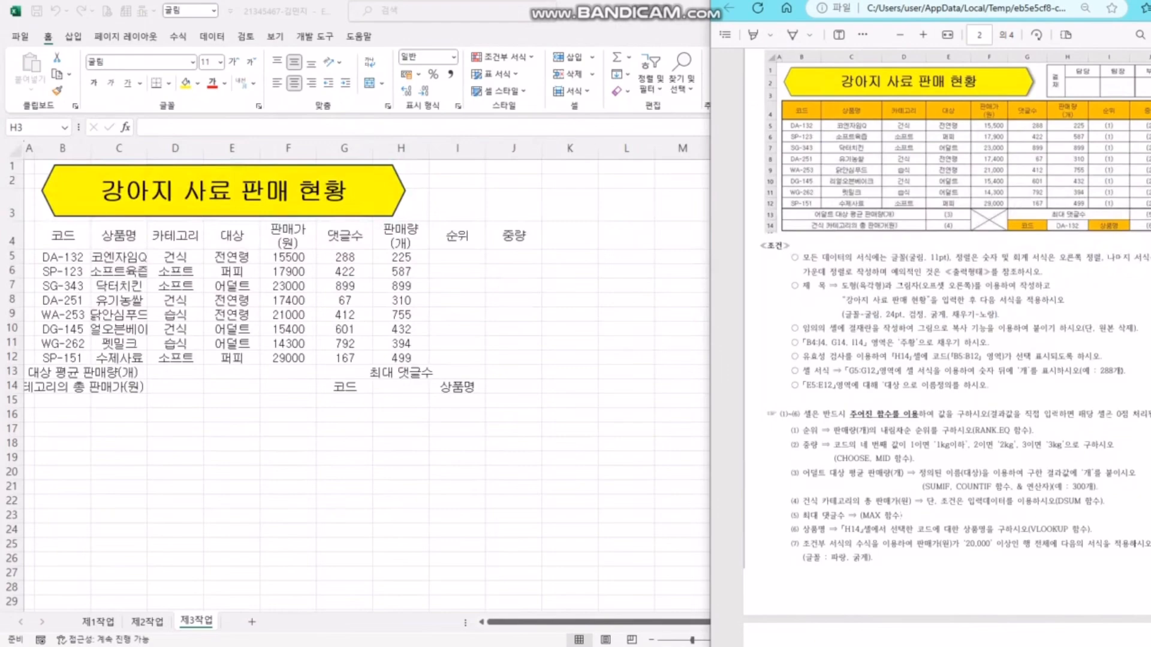
drag(841, 314, 999, 314)
click(973, 301)
drag(895, 286, 971, 285)
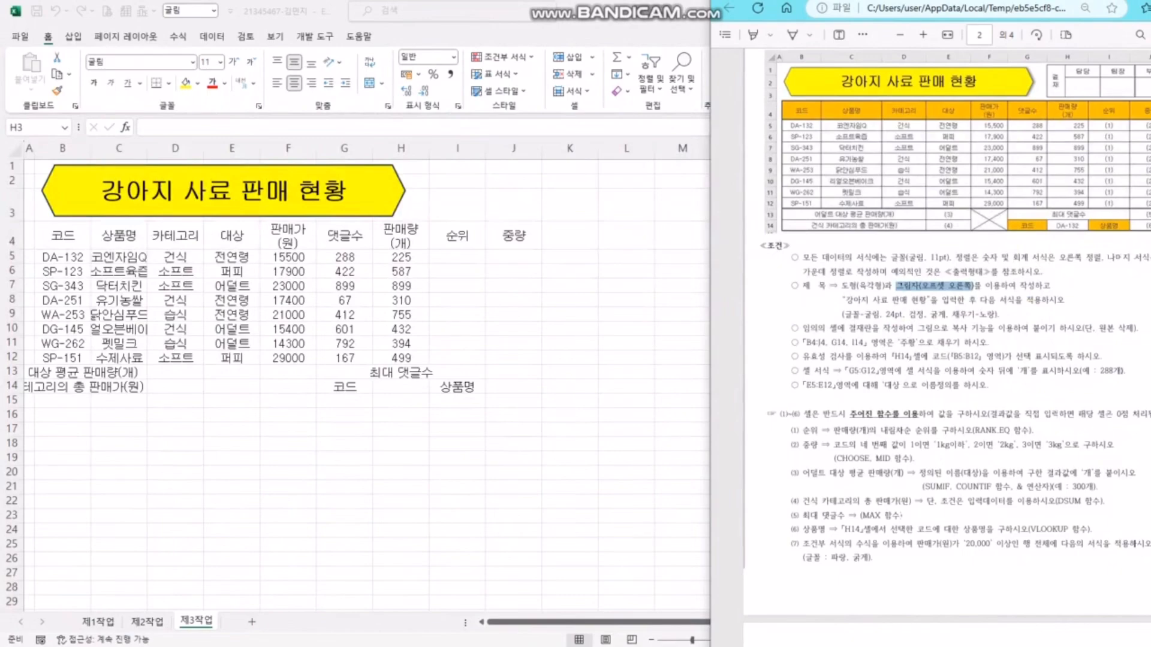
click(892, 300)
drag(895, 286, 973, 286)
click(949, 328)
- Apply an Outer Offset: Right shadow to the yellow hexagon title
click(378, 186)
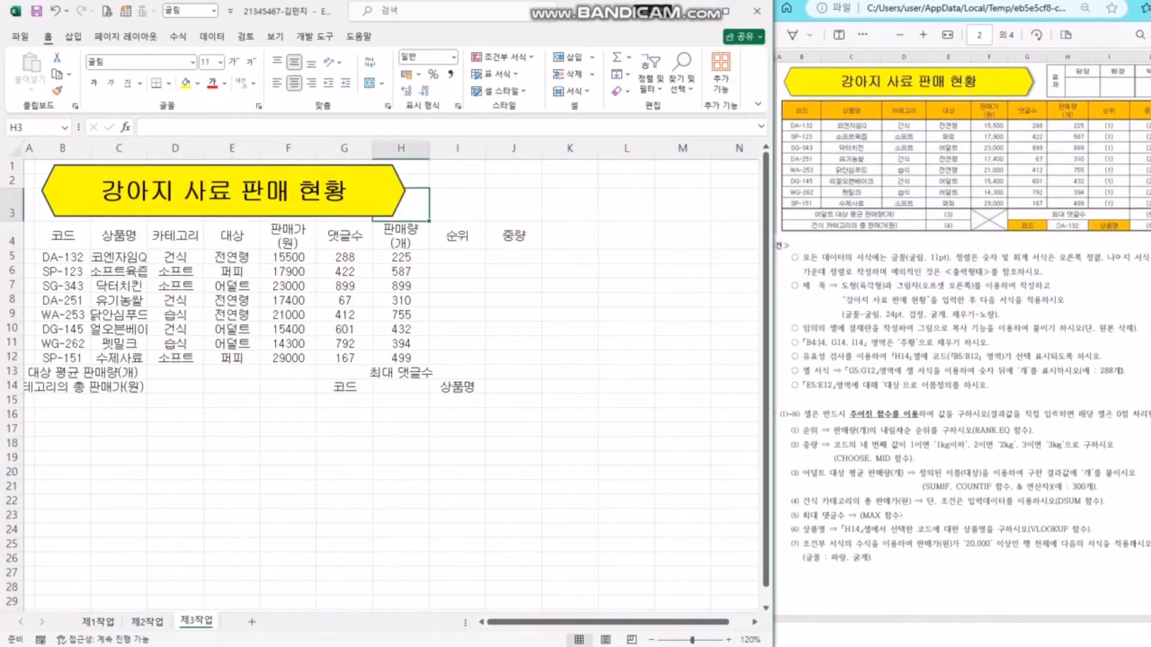
click(377, 186)
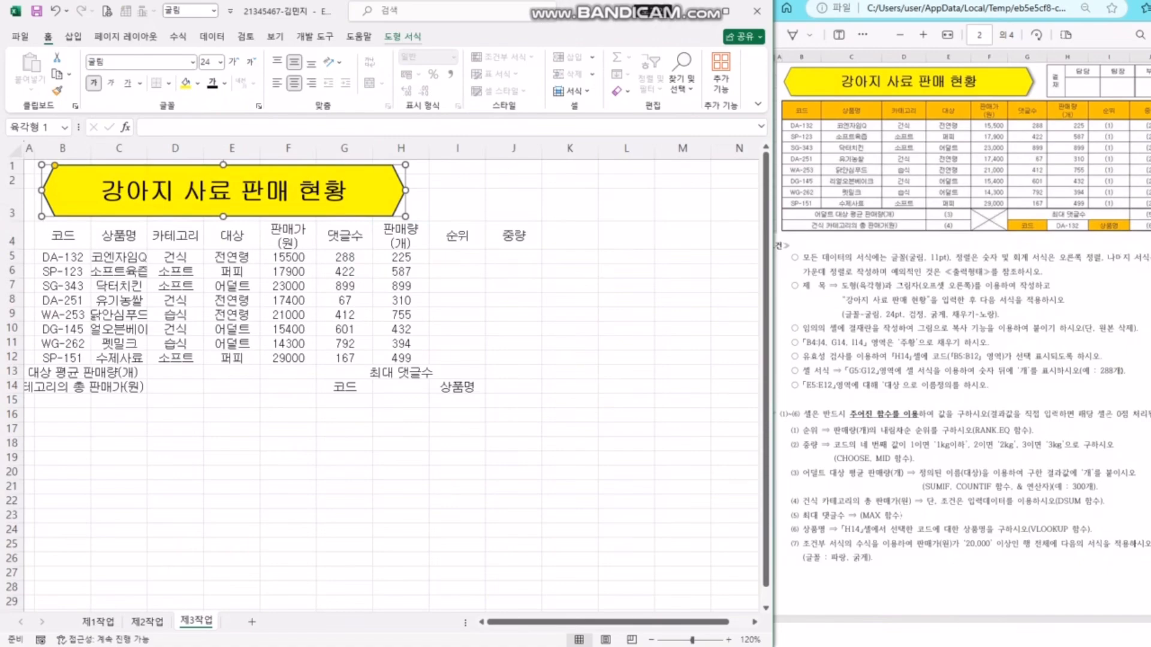
click(402, 36)
click(302, 90)
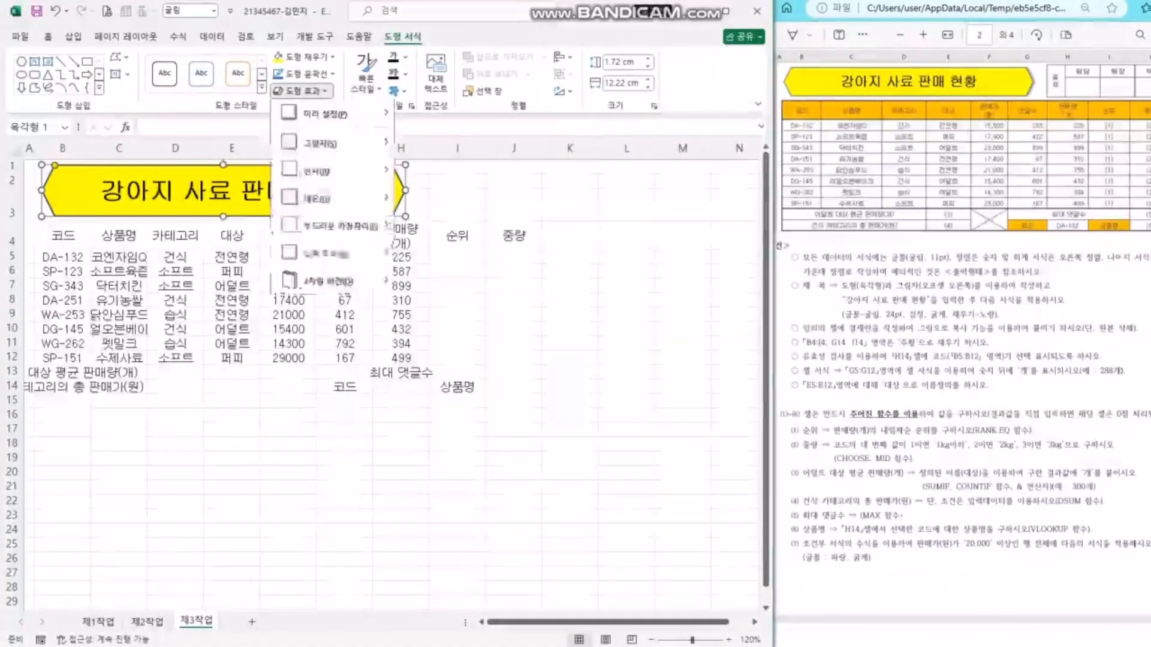
mouse_move(359, 144)
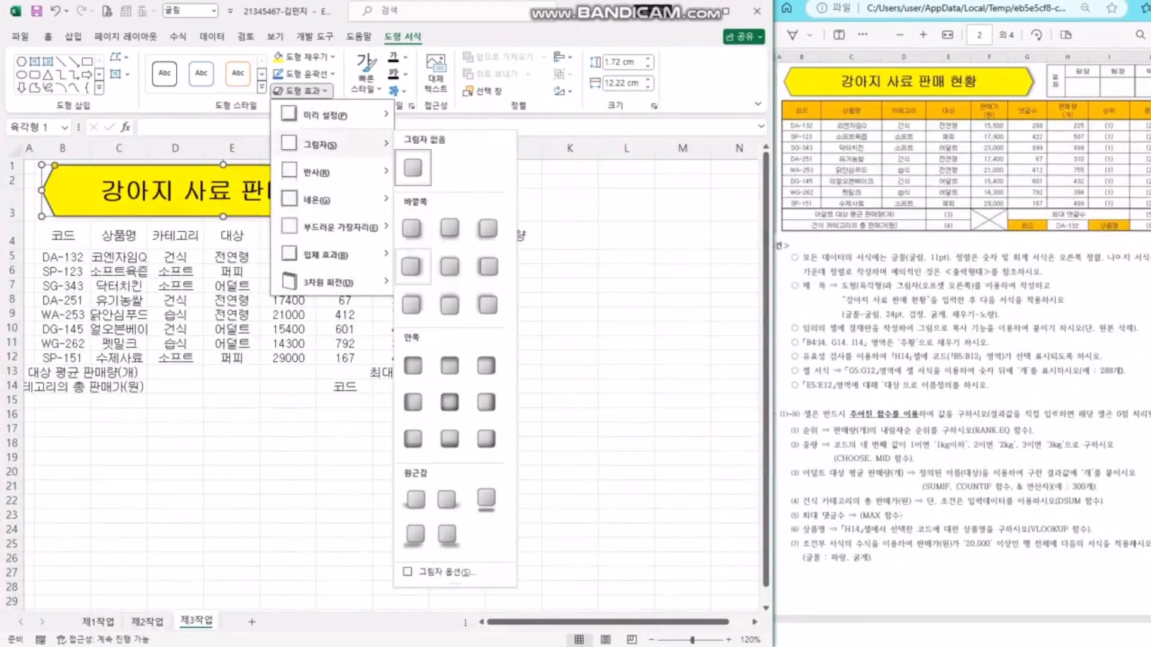
click(412, 266)
click(514, 205)
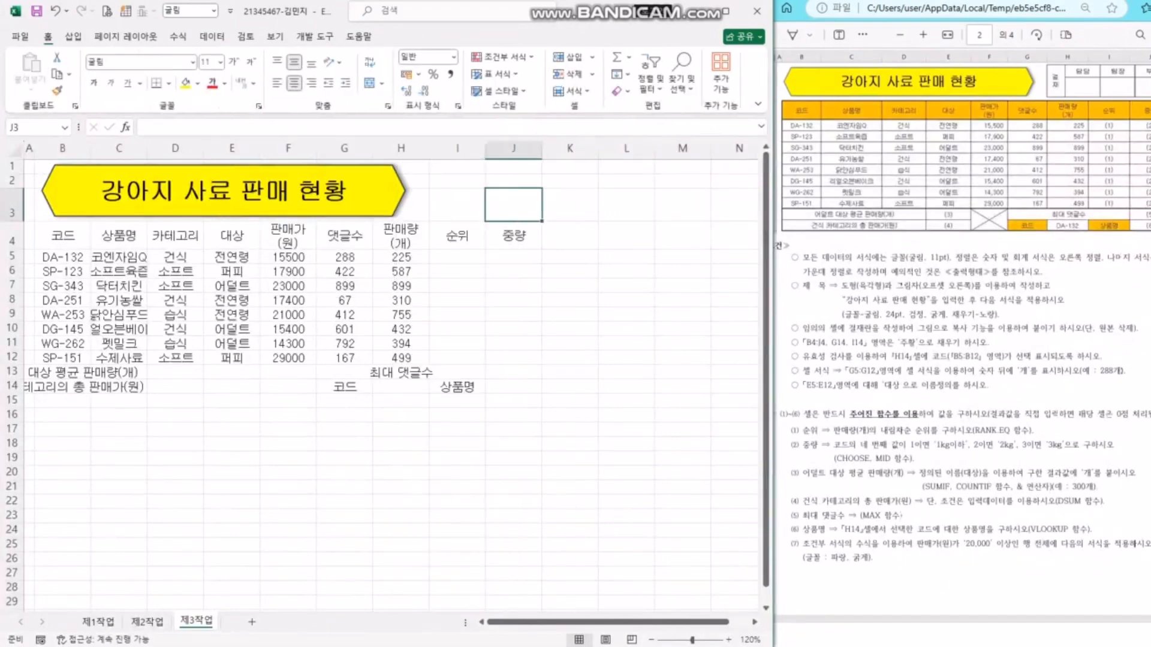
- Merge cells L19:L20 for the approval label
drag(514, 285, 570, 286)
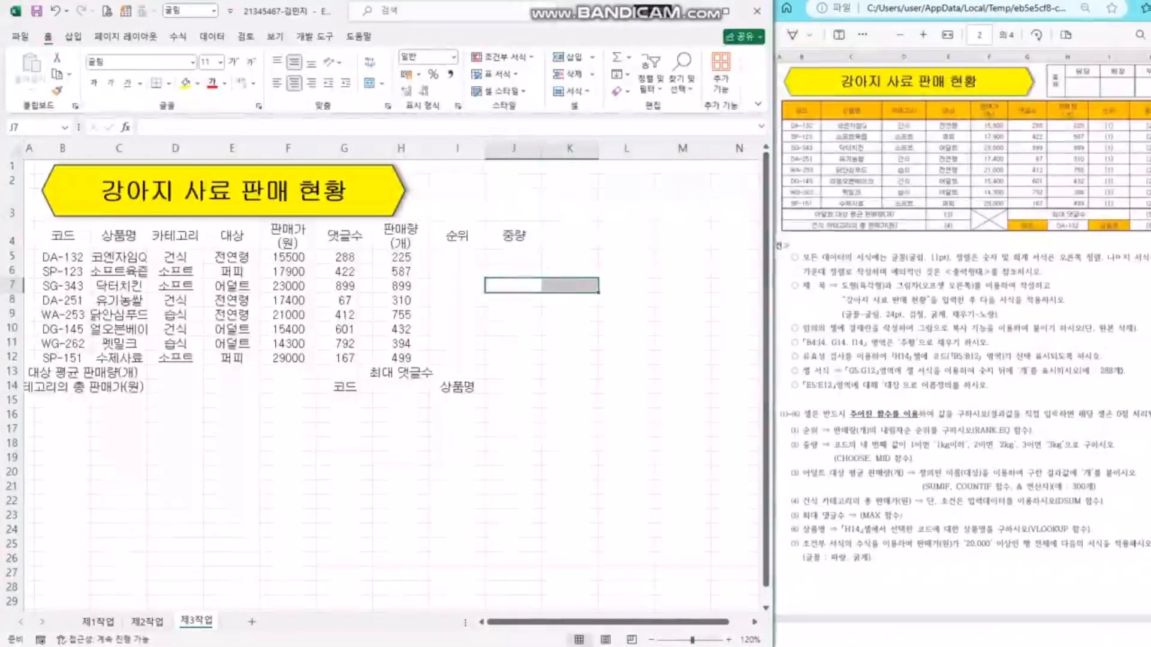
click(569, 358)
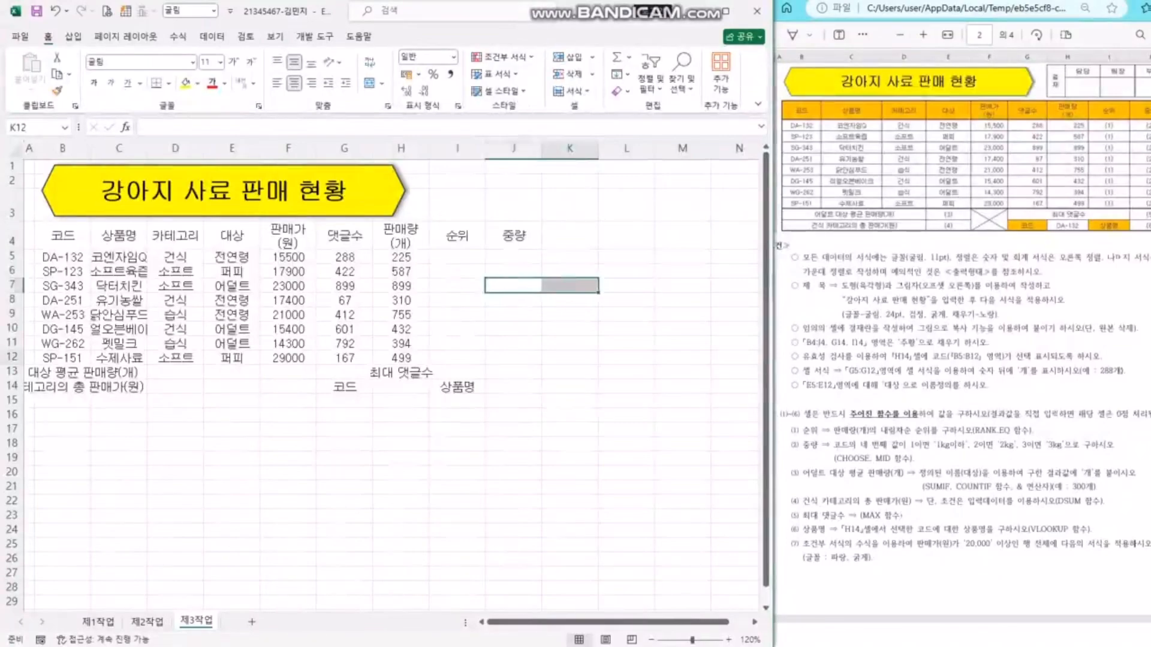
click(626, 487)
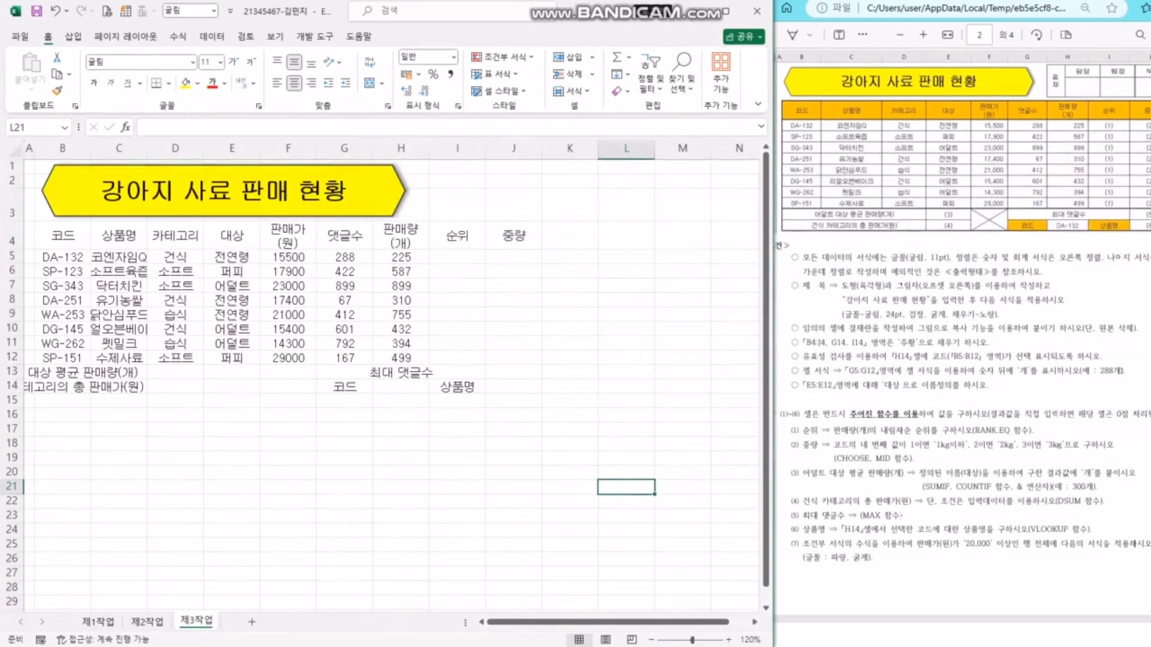
drag(626, 458, 627, 473)
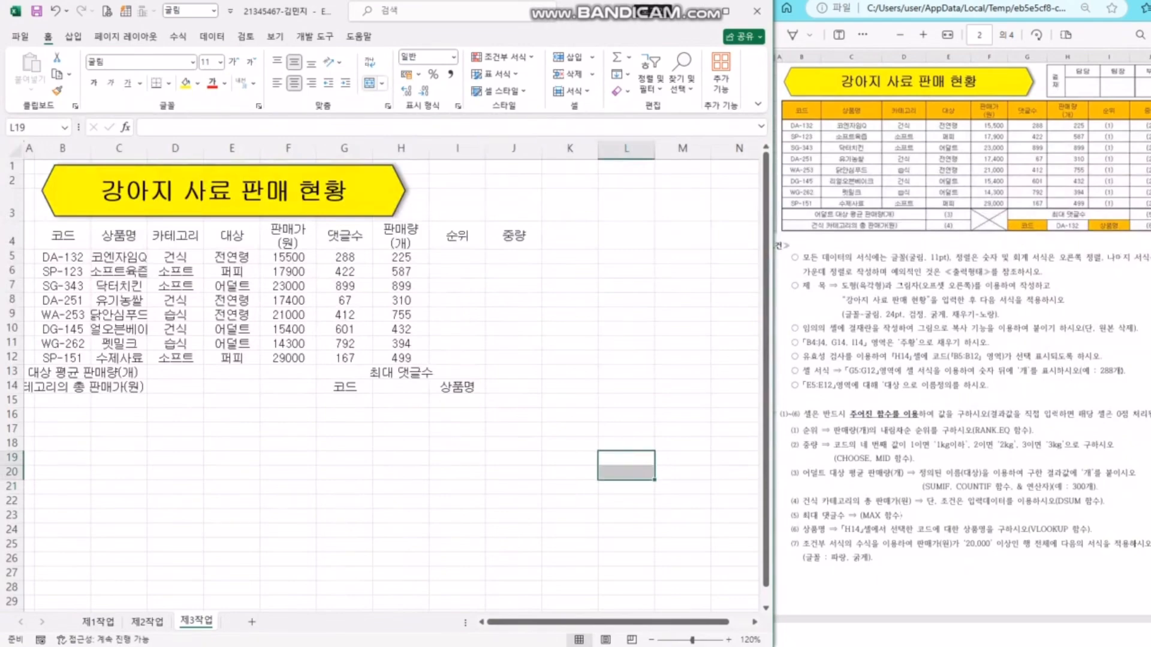
click(369, 83)
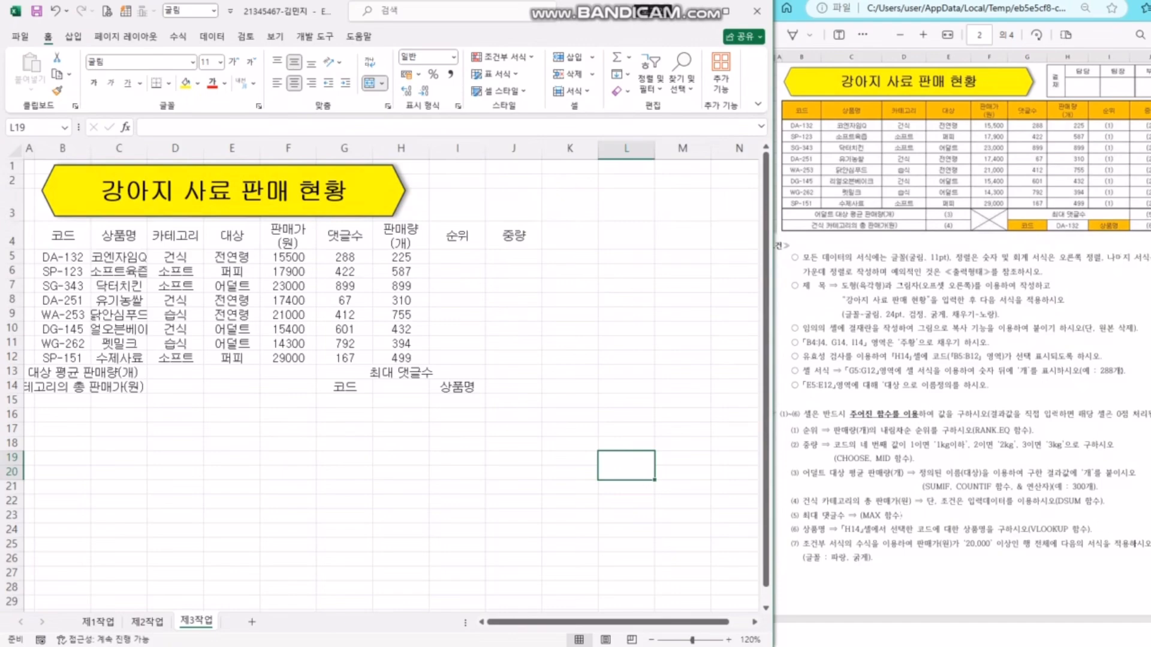
- Enter 결재 on two lines in L19, then 담당, 팀장 and 부장 in M19:O19
text(결)
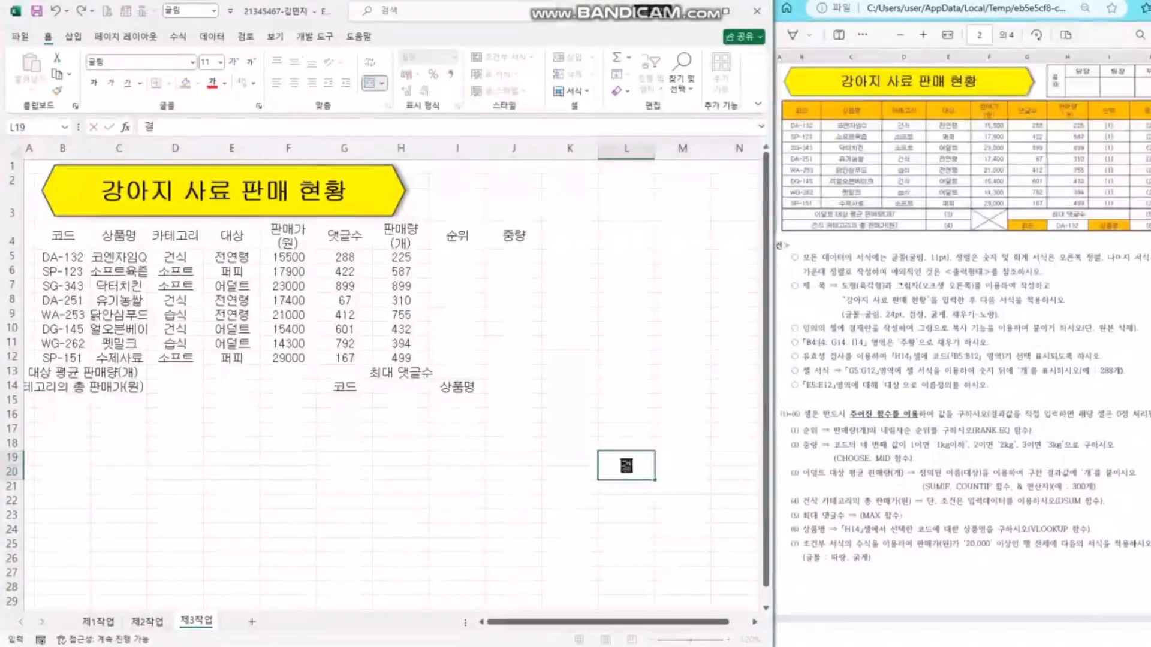
key(alt+Return)
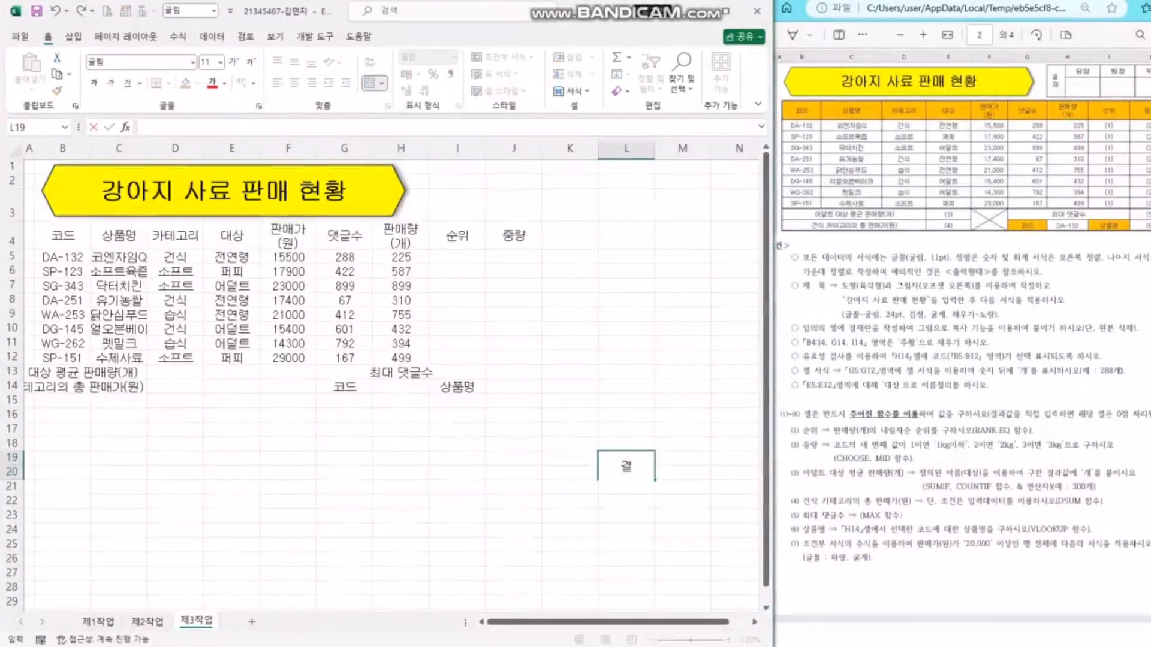
text(재)
key(Tab)
text(담당)
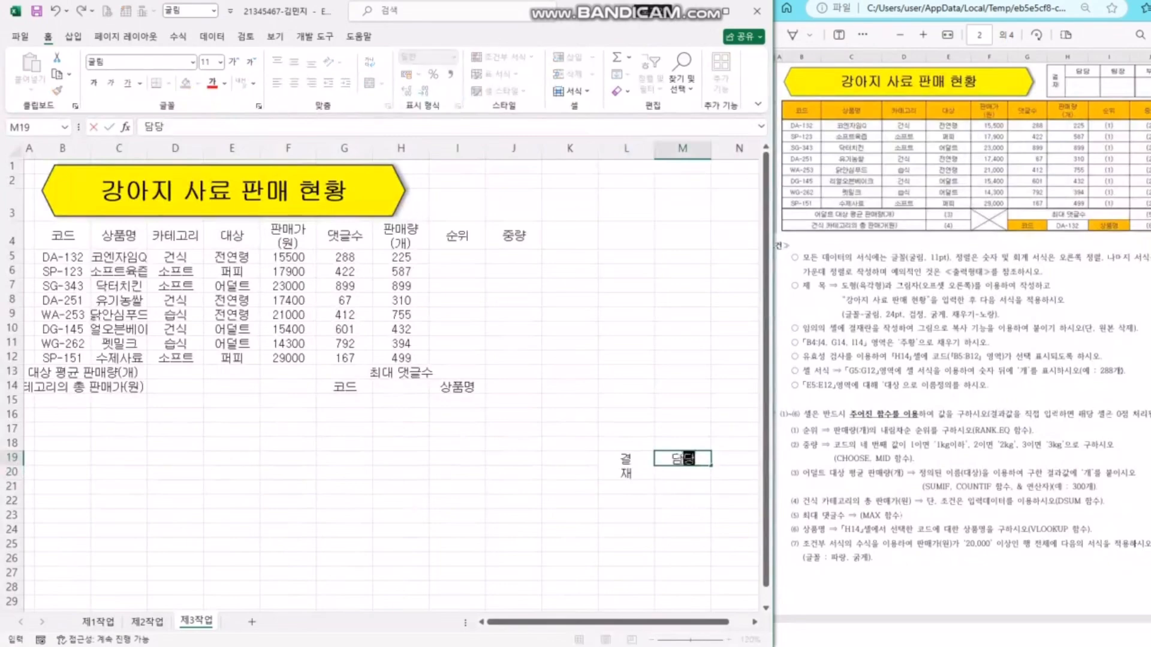
key(Tab)
text(팀장)
key(Tab)
text(부장)
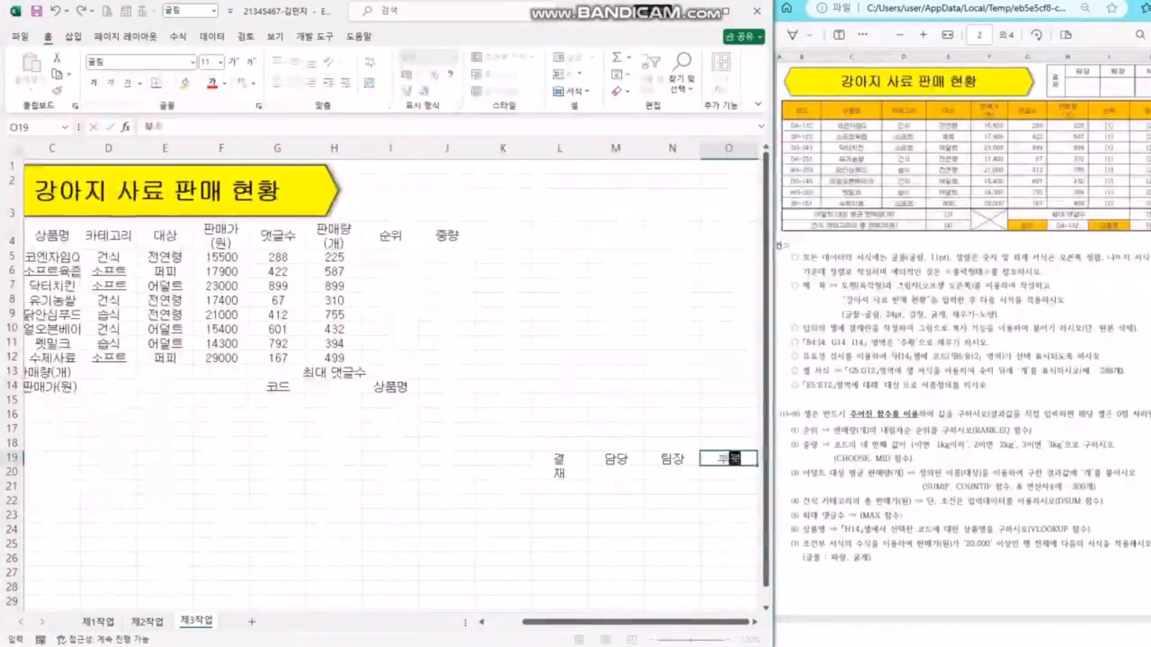
key(Return)
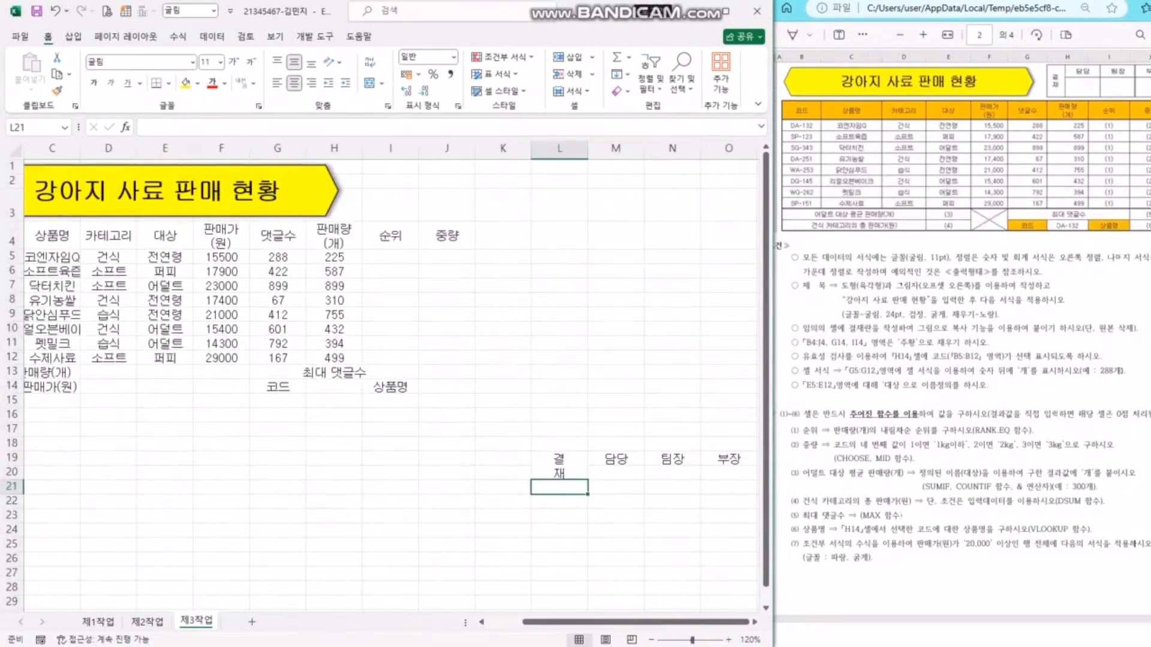
- Apply All Borders to the approval box L19:O20
click(616, 413)
drag(559, 465, 729, 473)
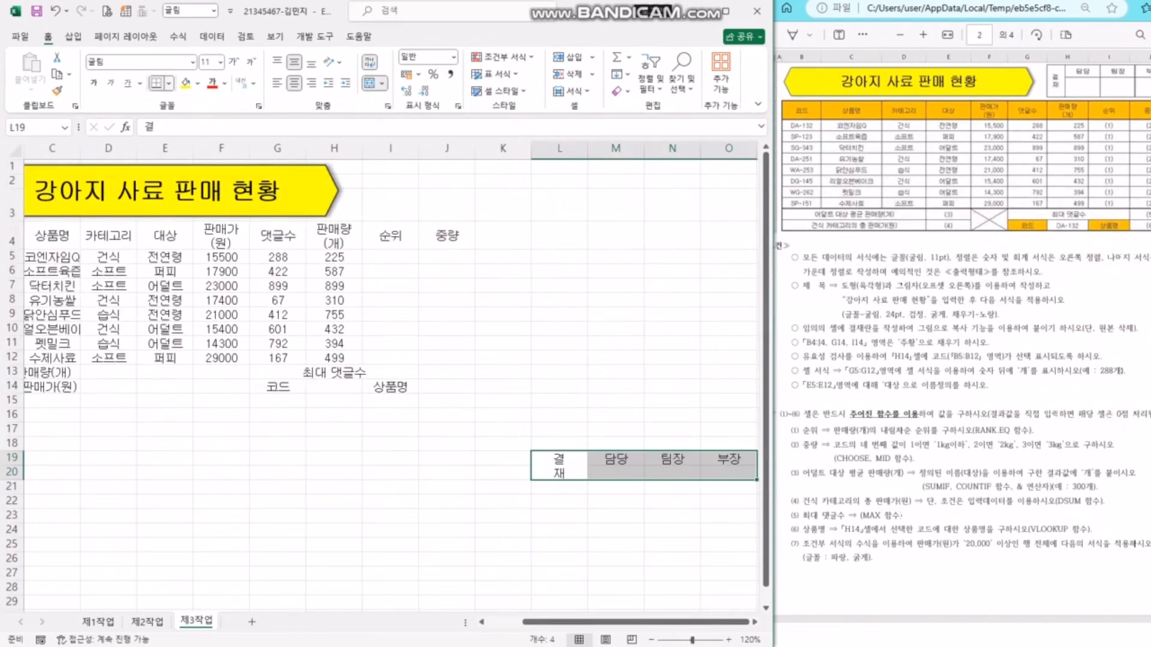
click(169, 84)
click(198, 214)
- Narrow column L and make row 20 taller
click(615, 400)
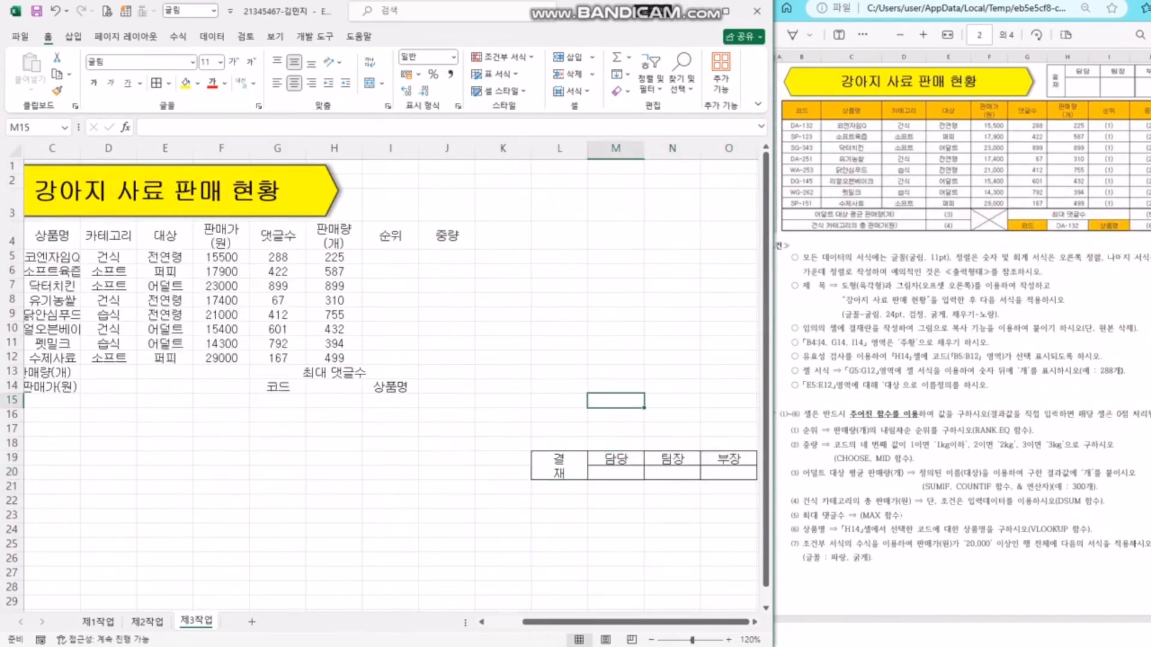
click(563, 465)
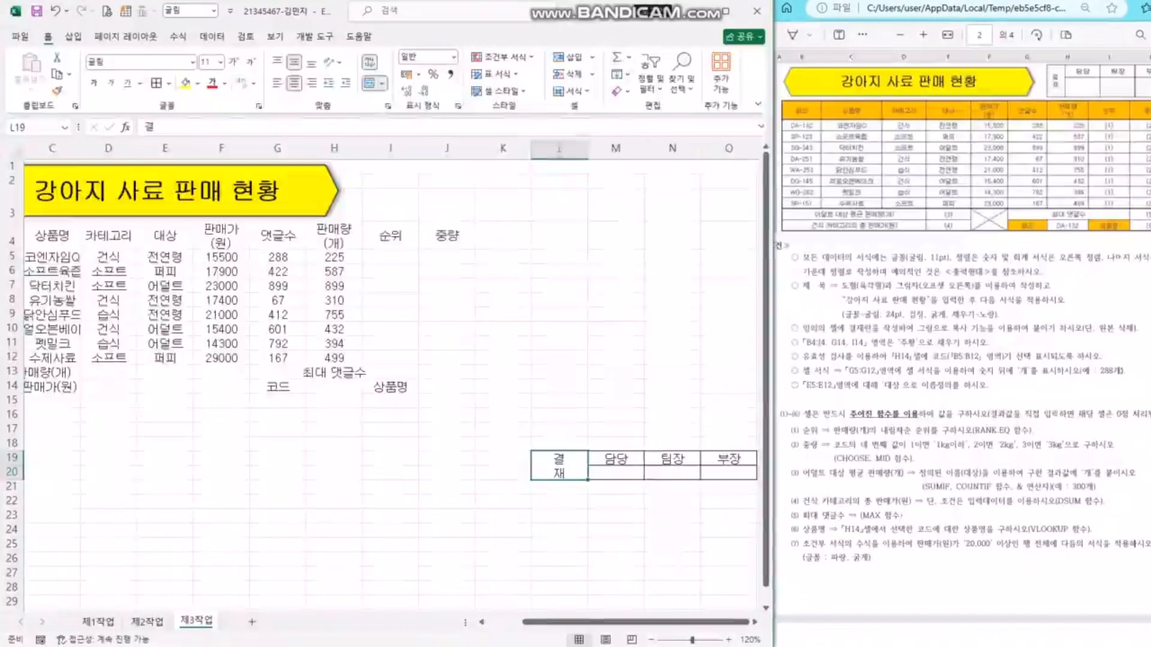
drag(588, 148, 562, 148)
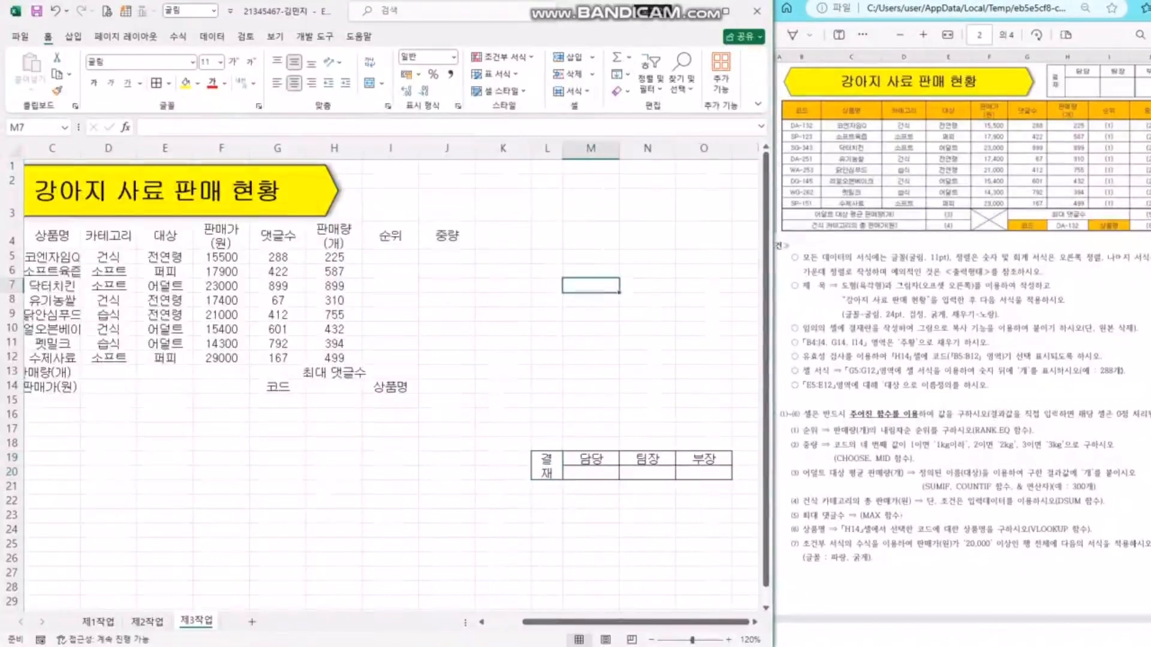
click(12, 472)
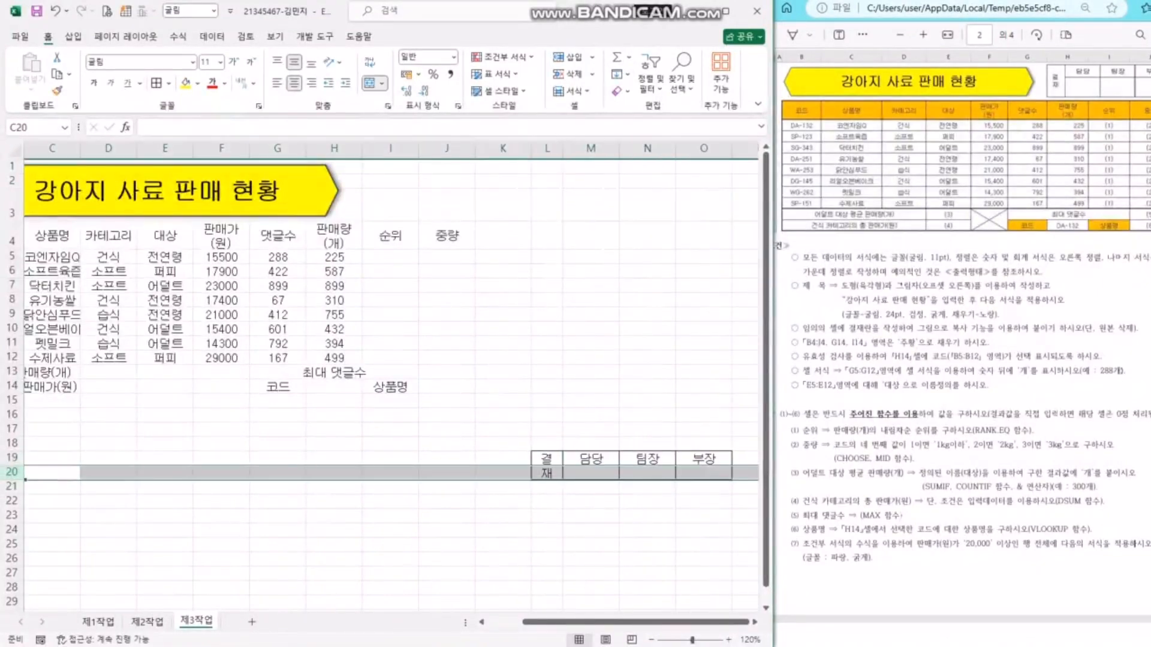
drag(12, 480, 12, 498)
click(590, 372)
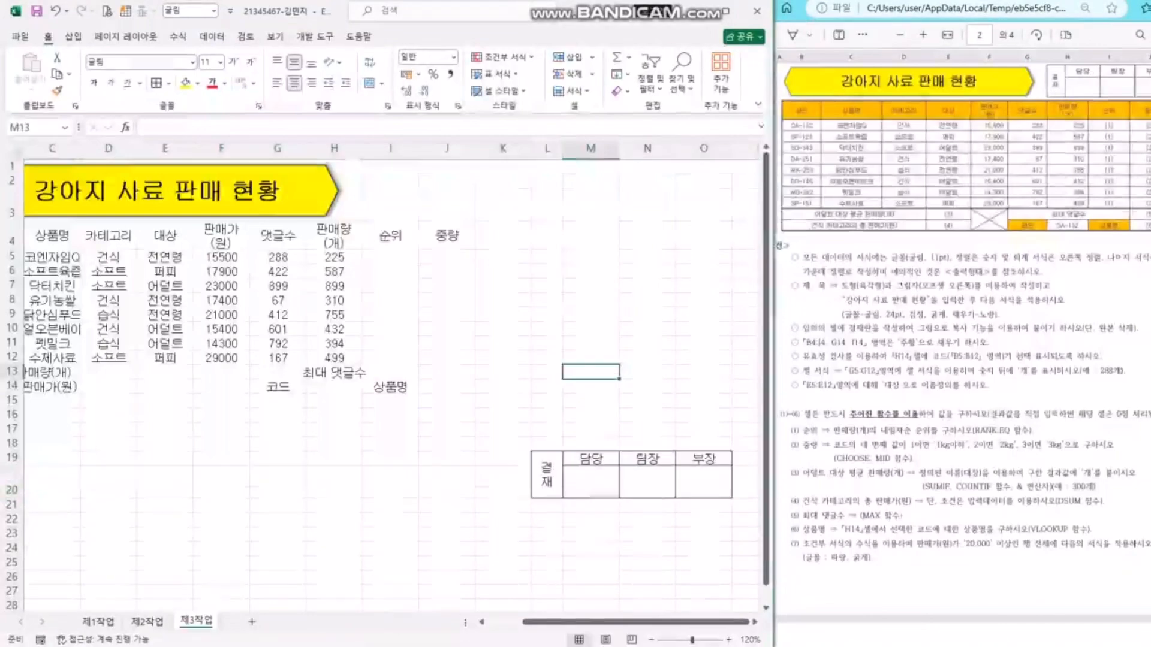
click(547, 474)
- Copy L19:O20, paste it as a picture, and move it beside the title hexagon
drag(547, 474, 719, 486)
key(ctrl+c)
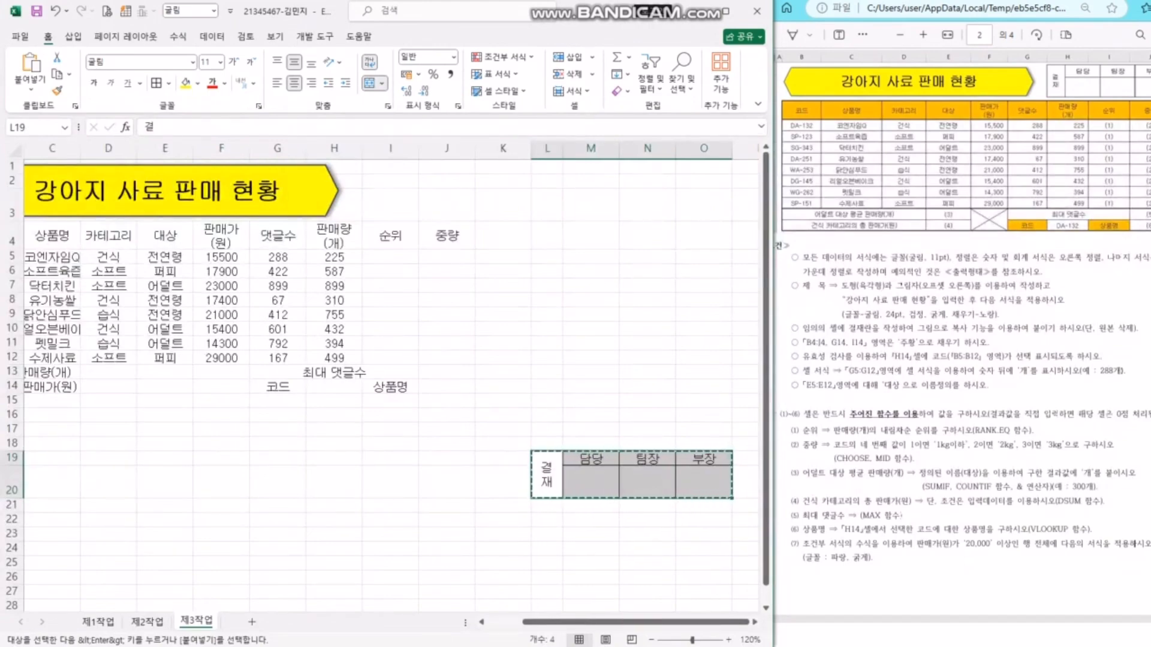
click(30, 89)
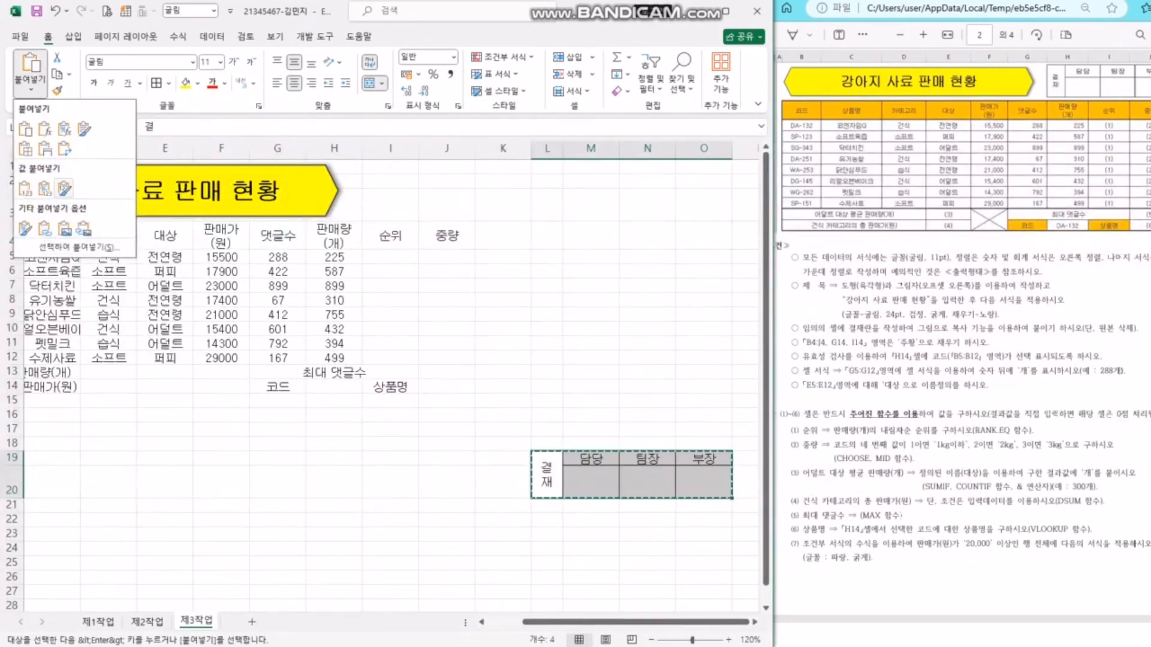
click(64, 189)
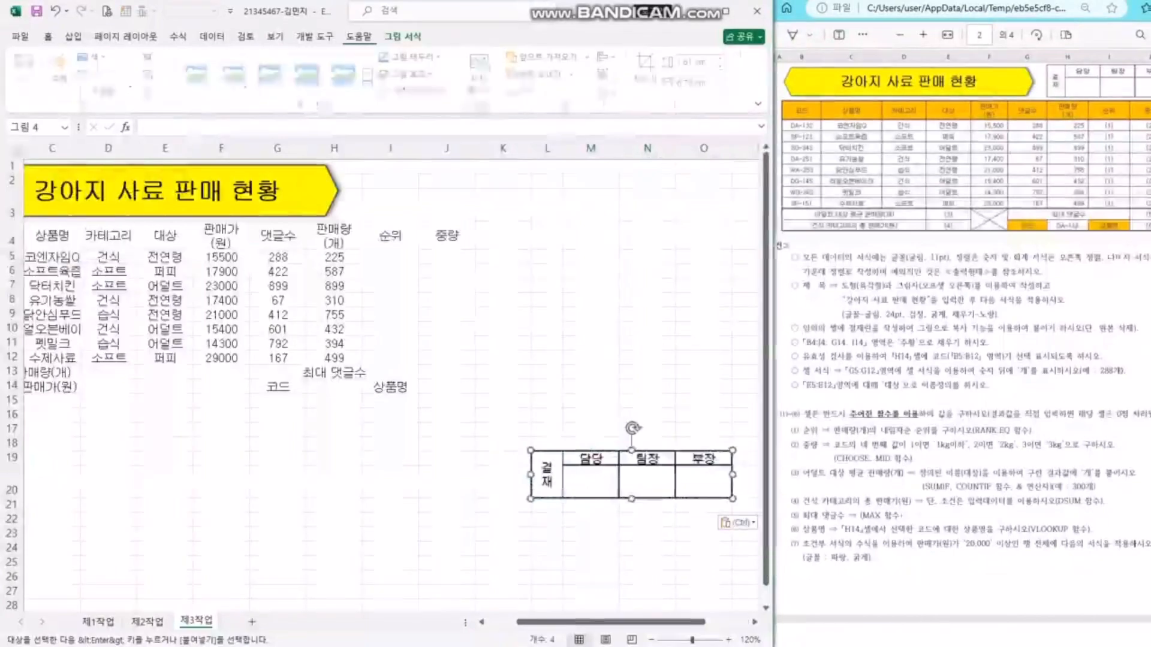
click(503, 329)
drag(618, 473, 431, 188)
click(647, 400)
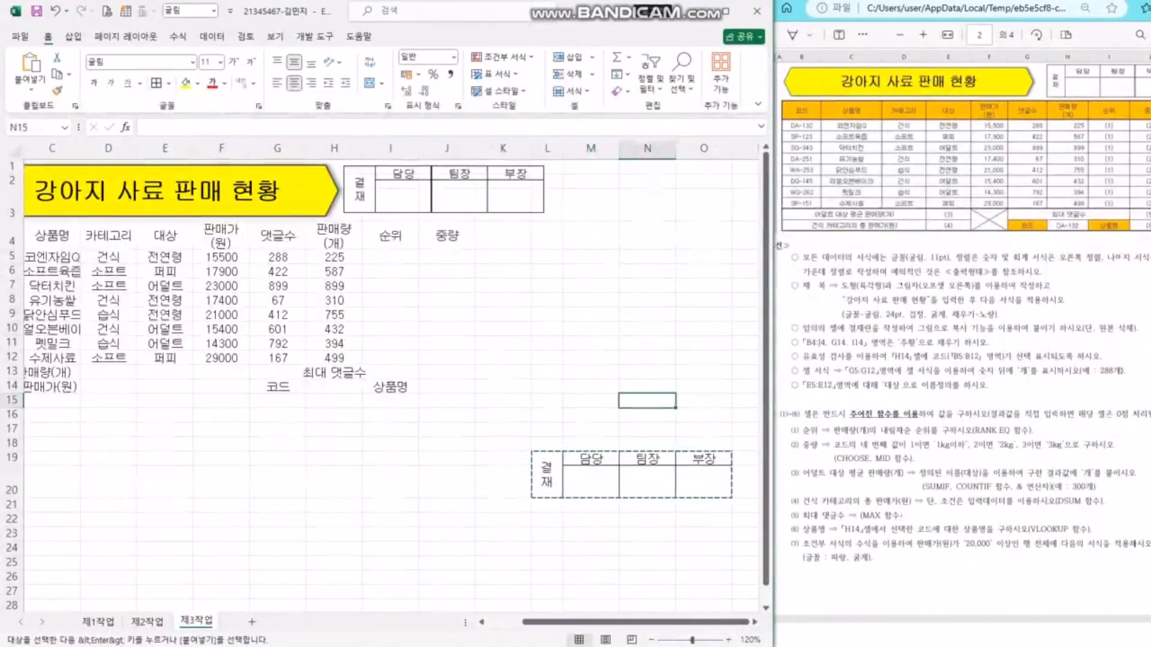
click(885, 357)
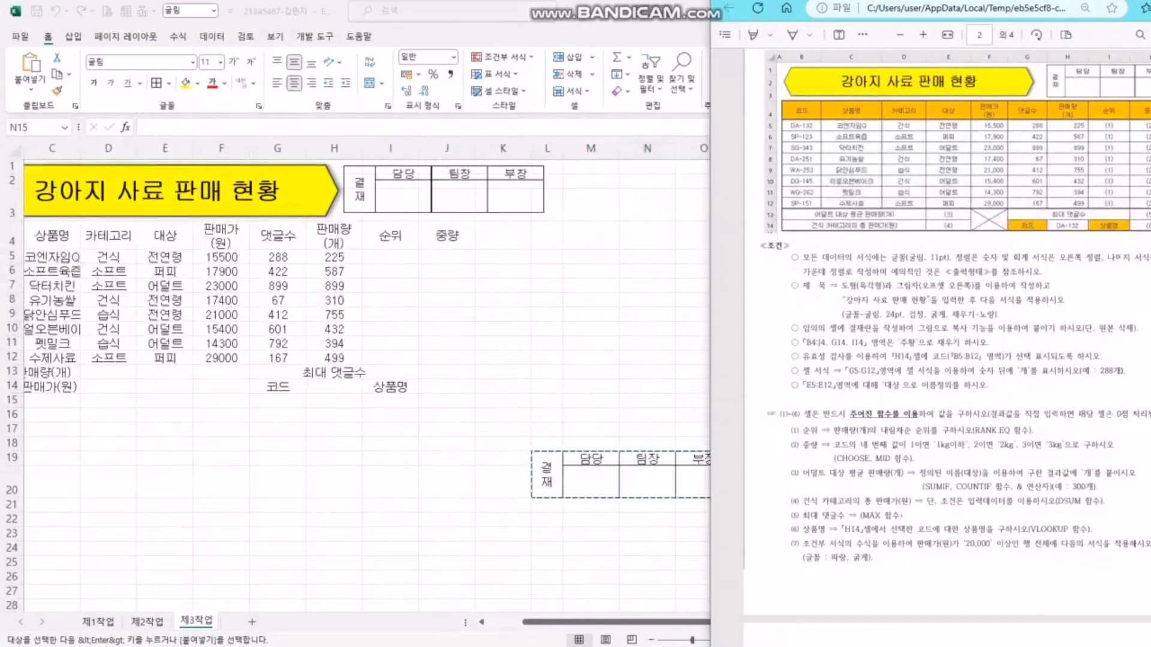
- Delete columns L through O containing the original approval box
drag(1077, 328, 1130, 329)
drag(1099, 371, 1109, 371)
click(648, 400)
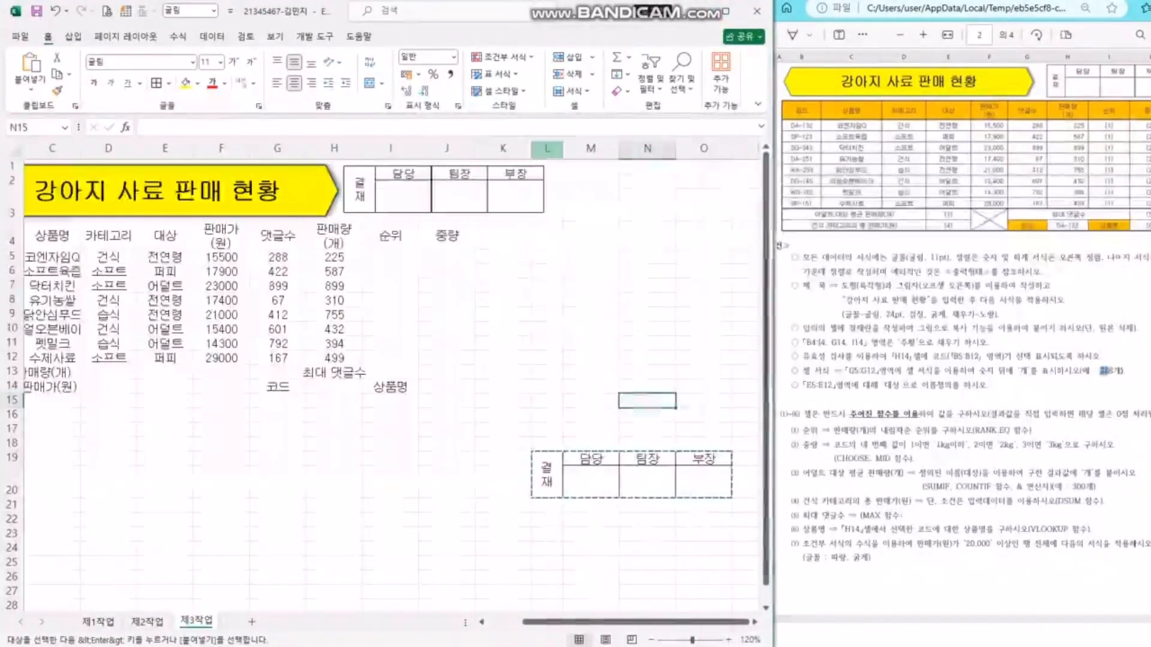
drag(547, 148, 704, 148)
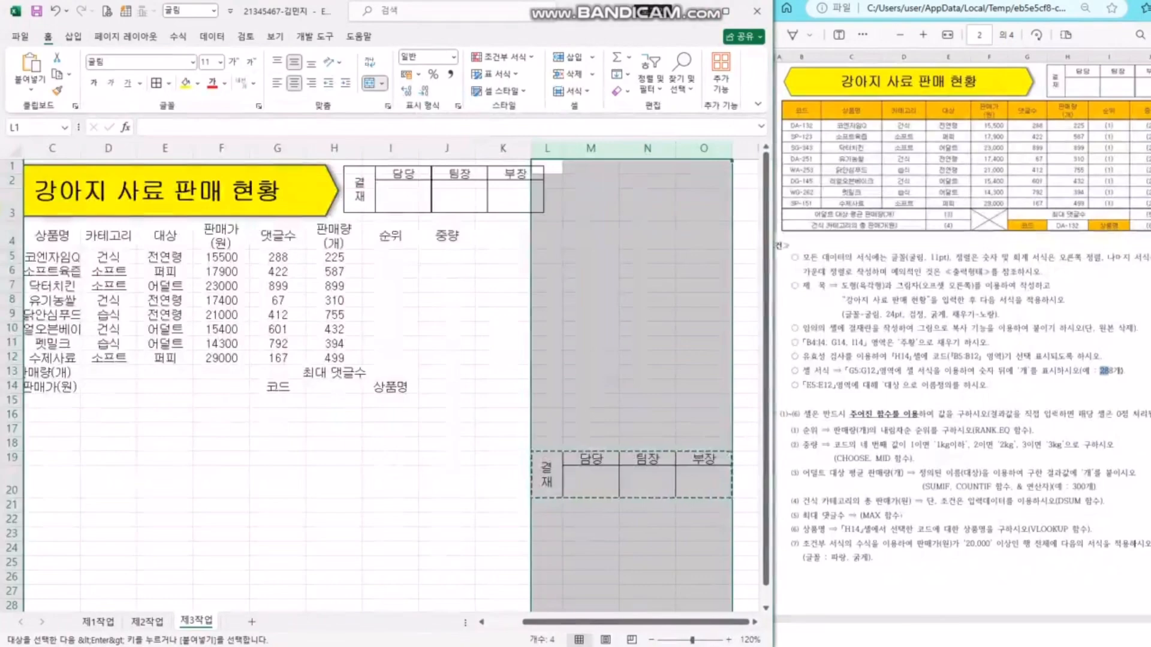
right_click(669, 219)
click(695, 371)
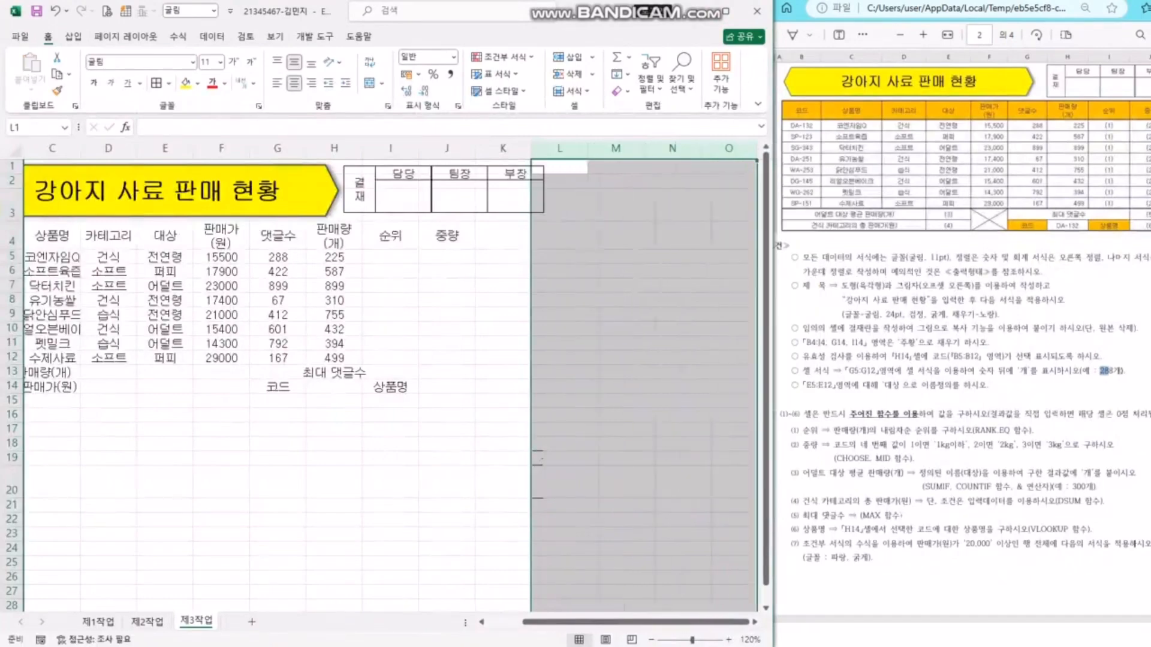
click(615, 386)
drag(594, 623, 556, 622)
click(682, 429)
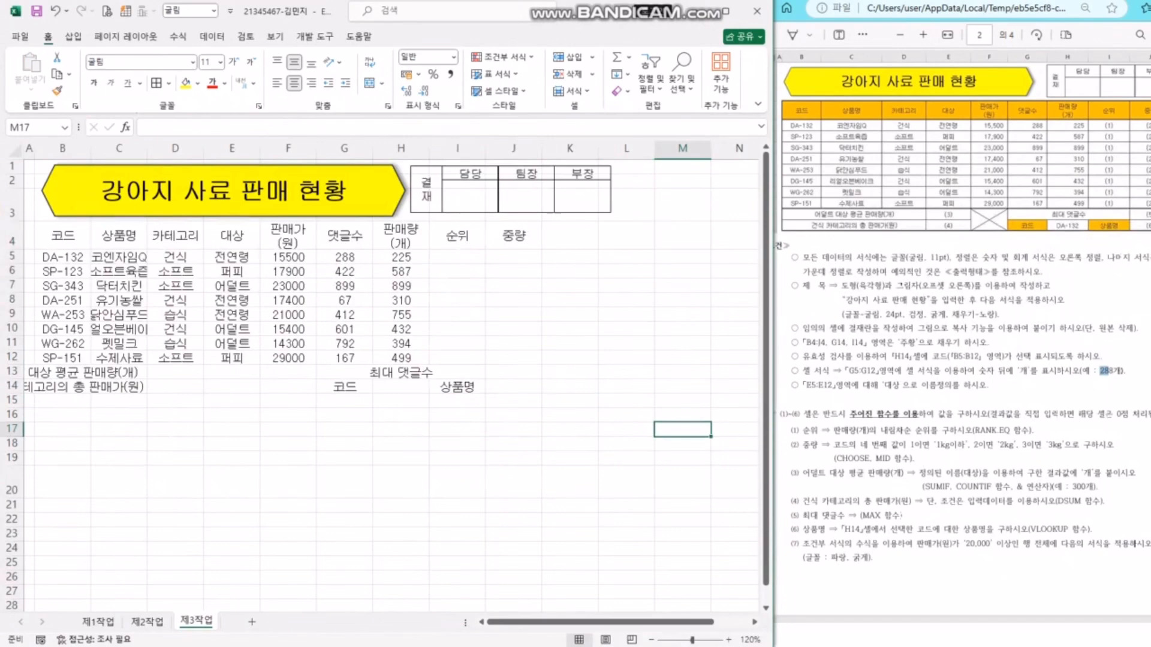
click(1135, 543)
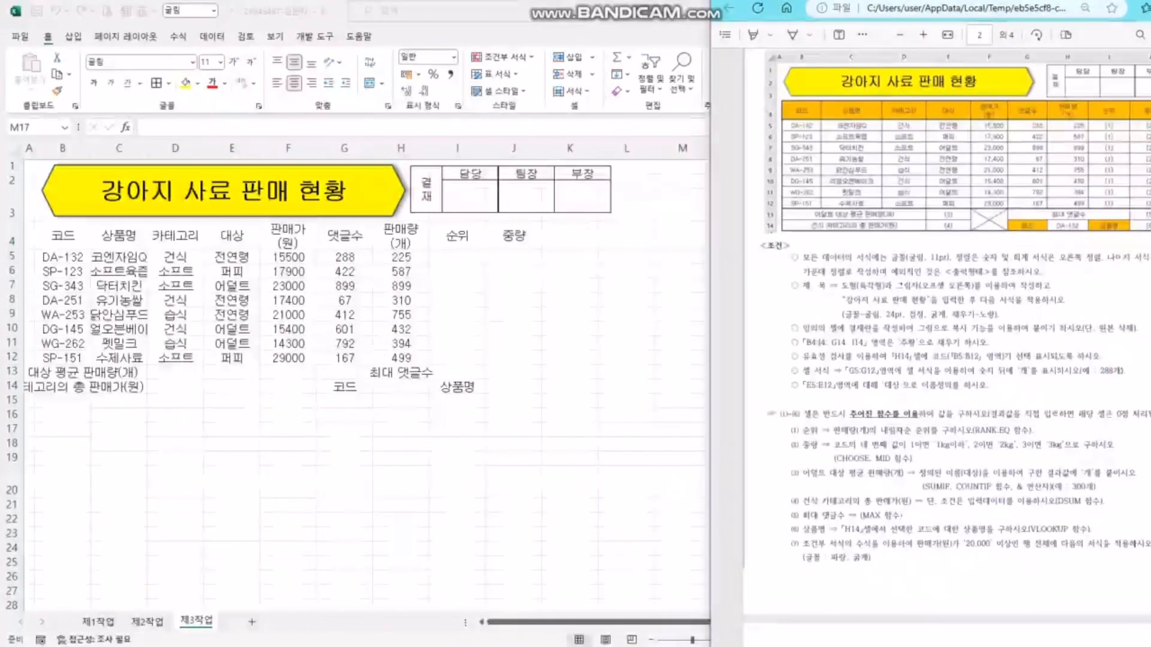
- Fill the header row B4:J4 and cells G14 and I14 with orange
drag(830, 343, 962, 342)
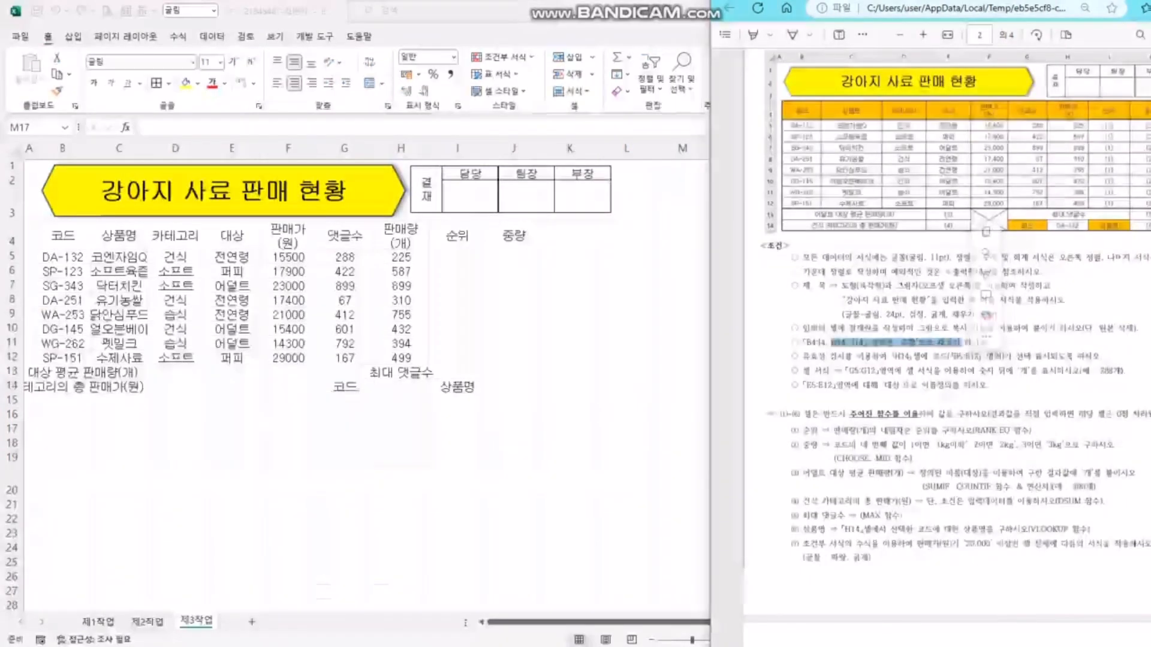
click(682, 429)
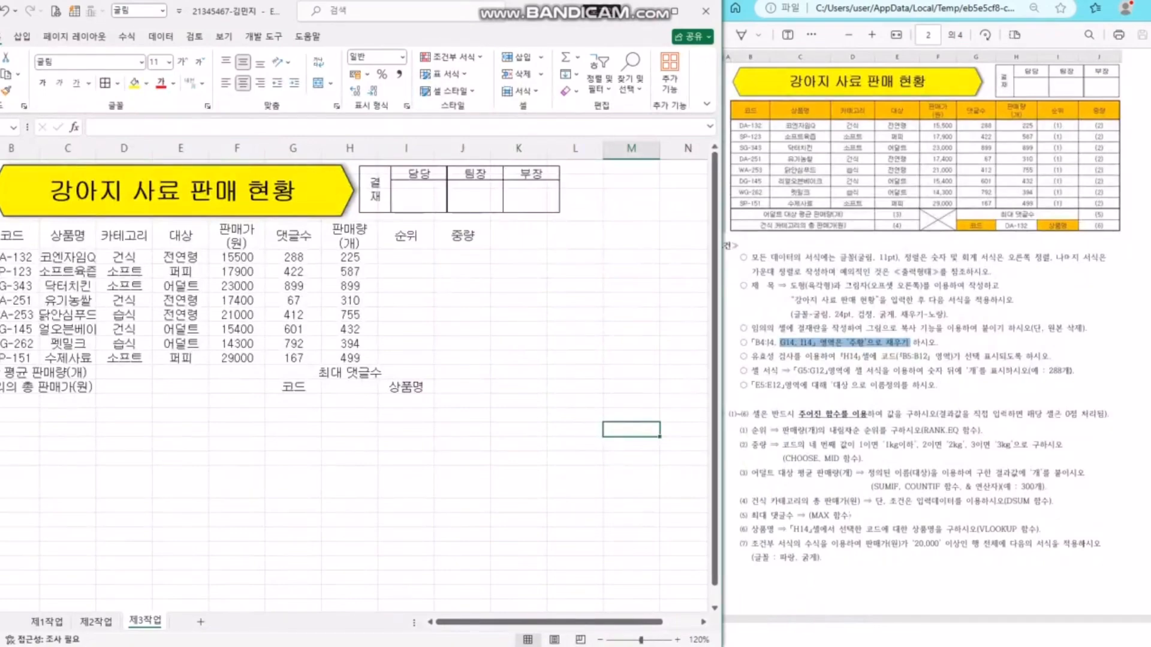
drag(12, 235, 463, 236)
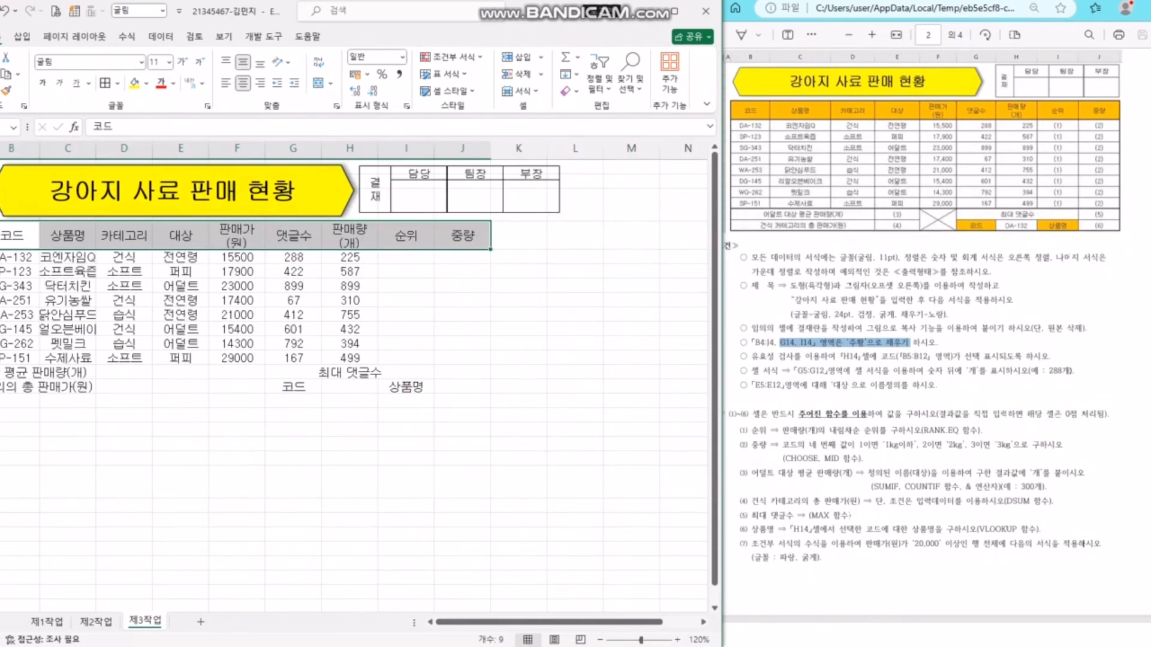
ctrl+click(293, 387)
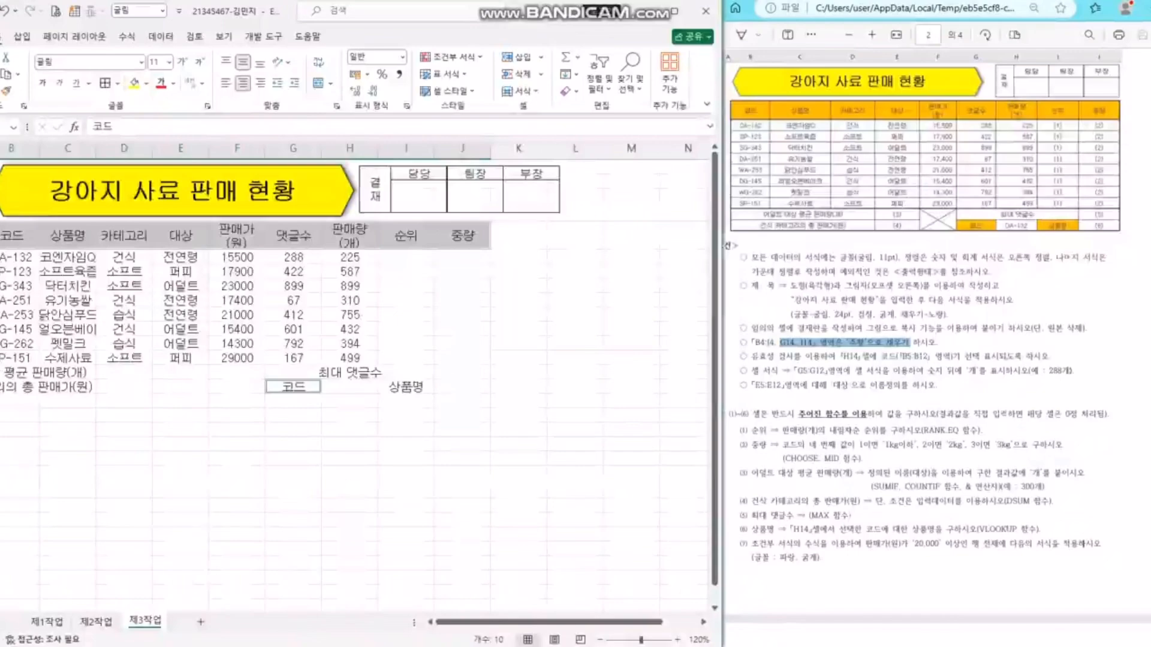
ctrl+click(406, 387)
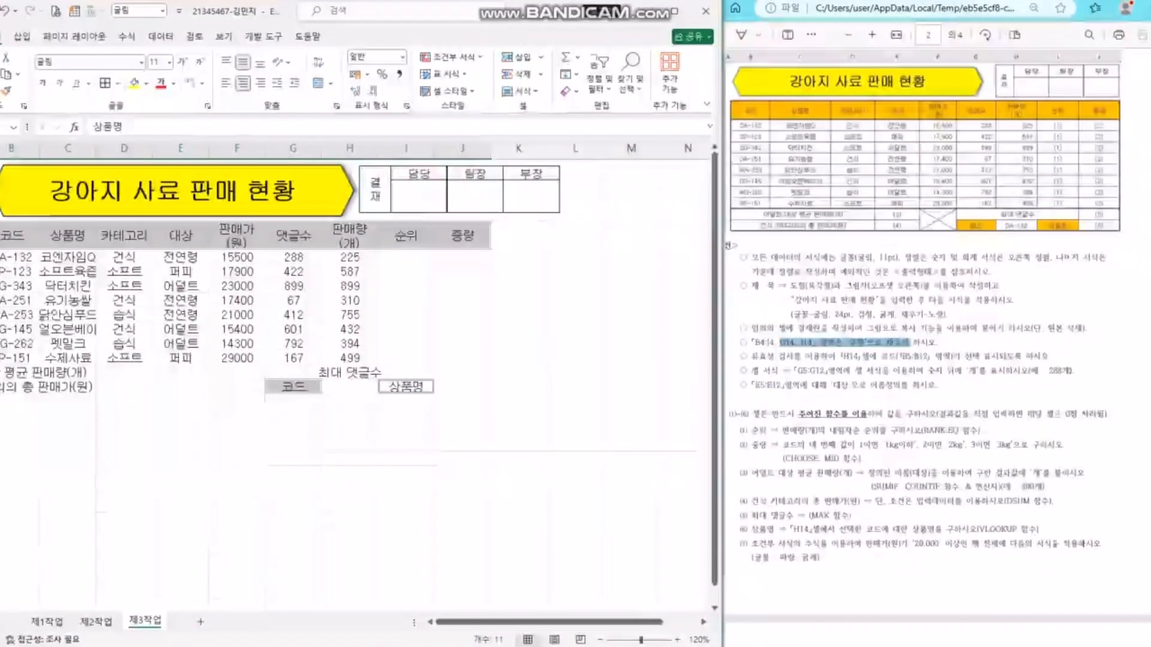
click(146, 84)
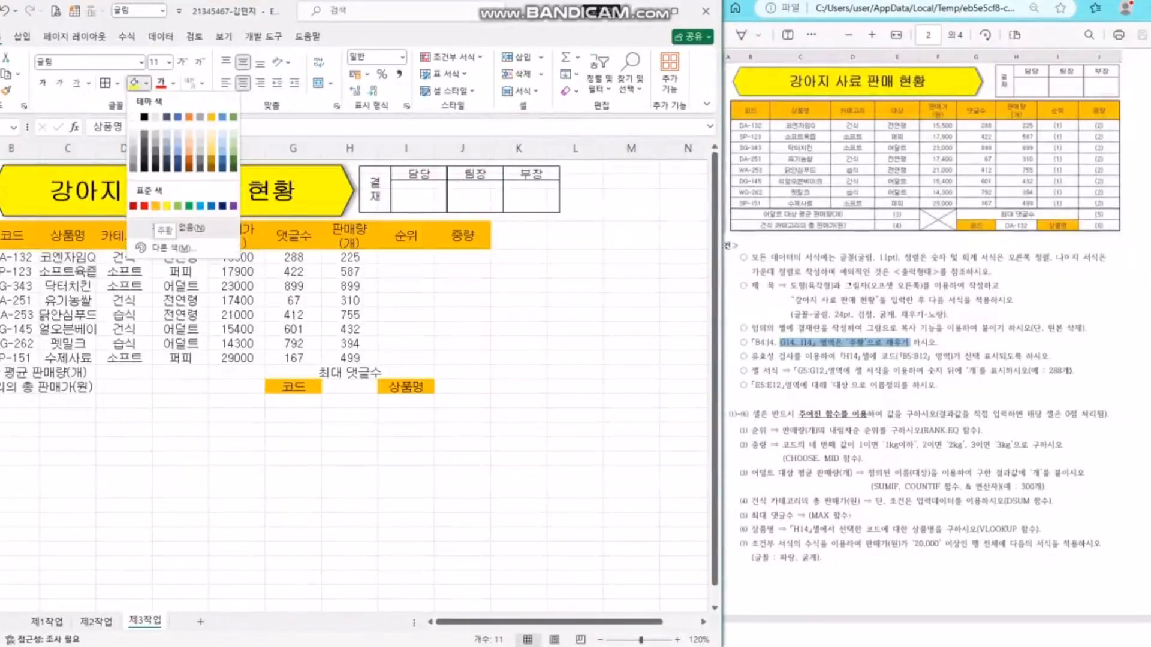
click(155, 206)
click(518, 343)
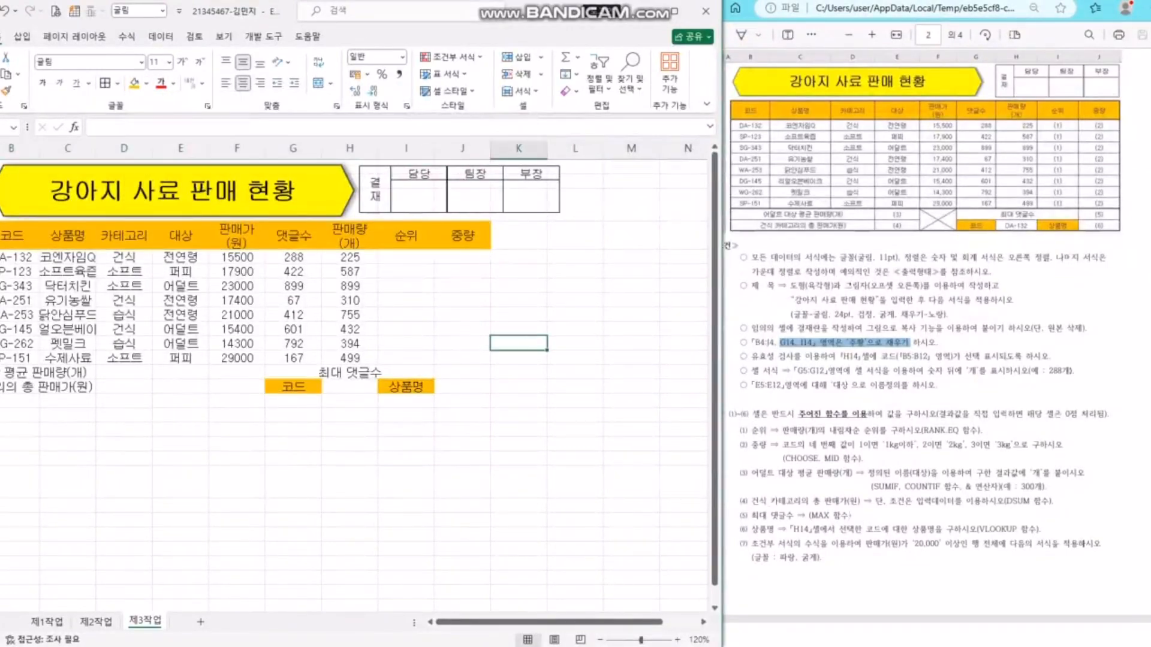
drag(766, 357, 820, 357)
click(837, 360)
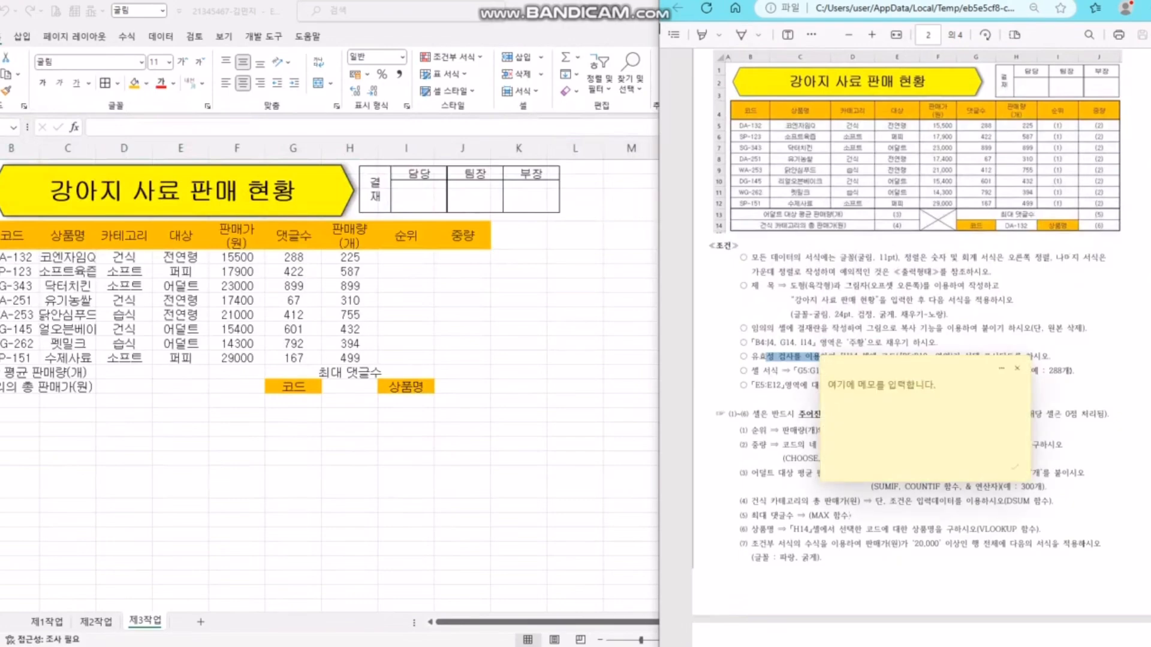
- Add a List data validation to H14 with source $B$5:$B$12
click(1018, 369)
click(820, 357)
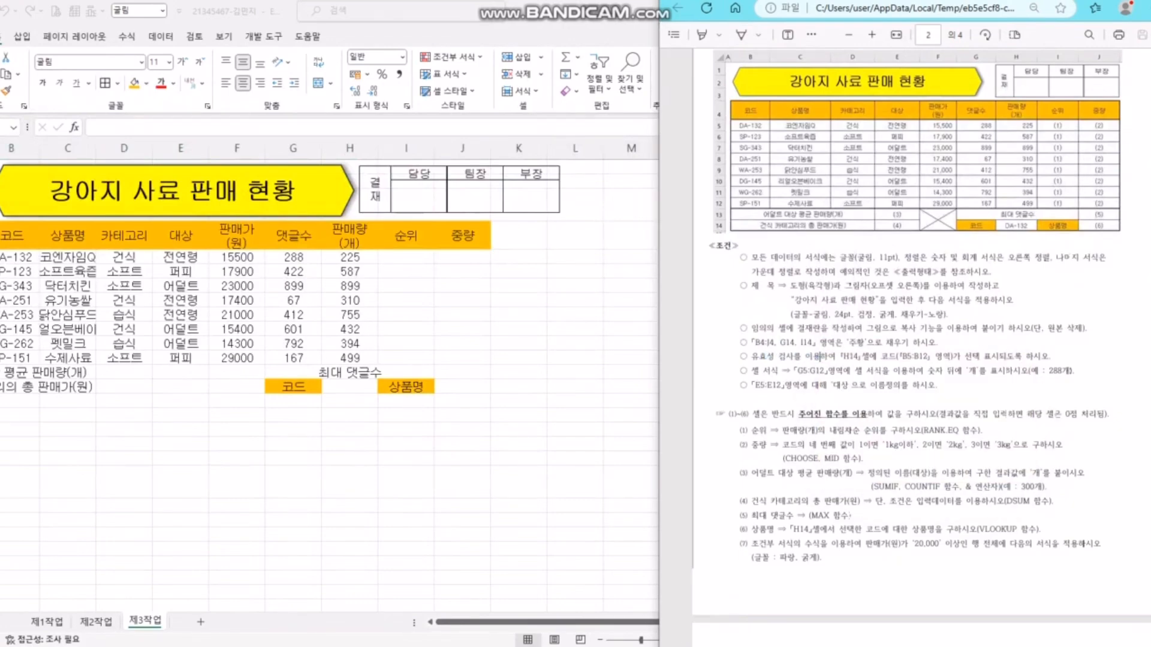
click(518, 343)
click(349, 387)
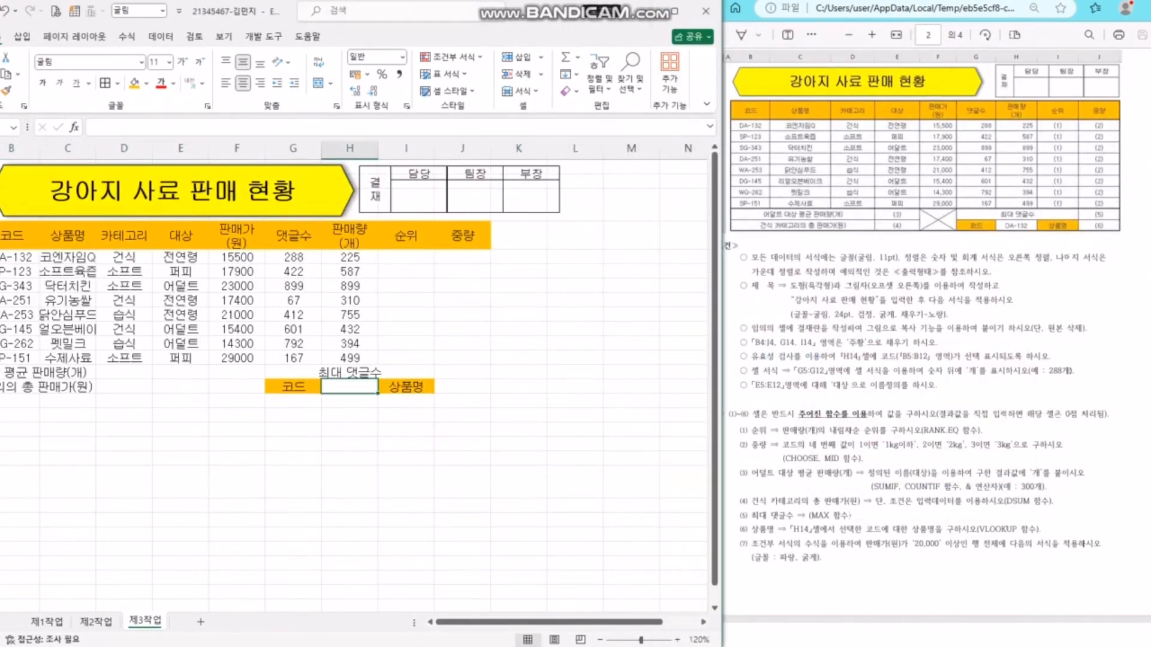
click(161, 36)
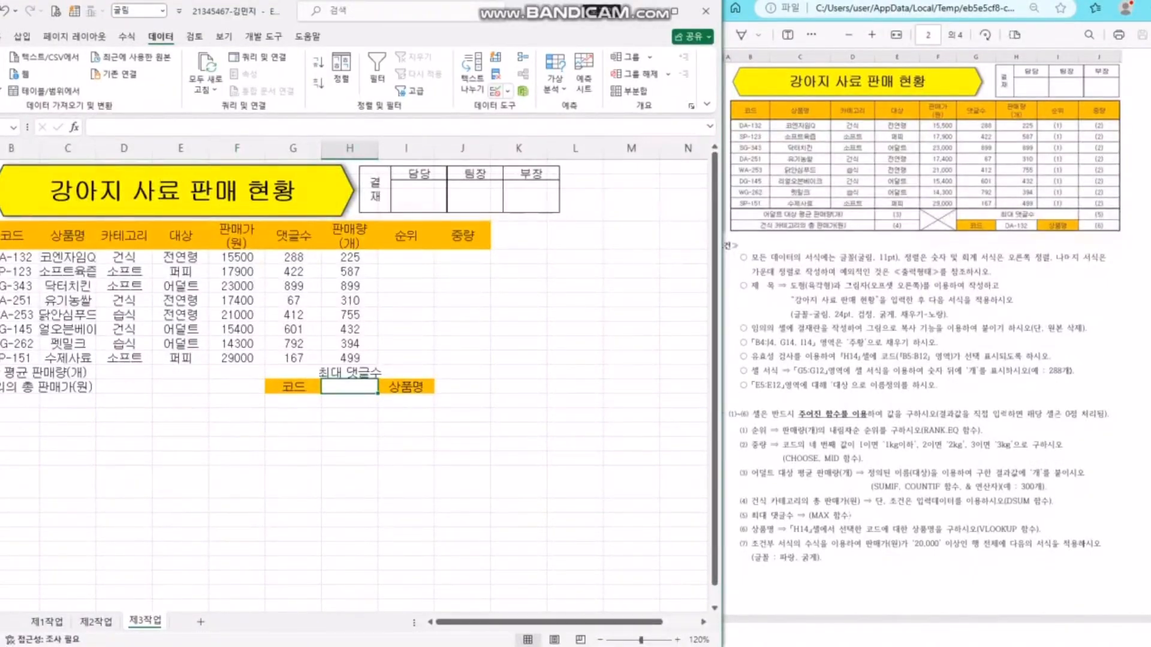
click(507, 91)
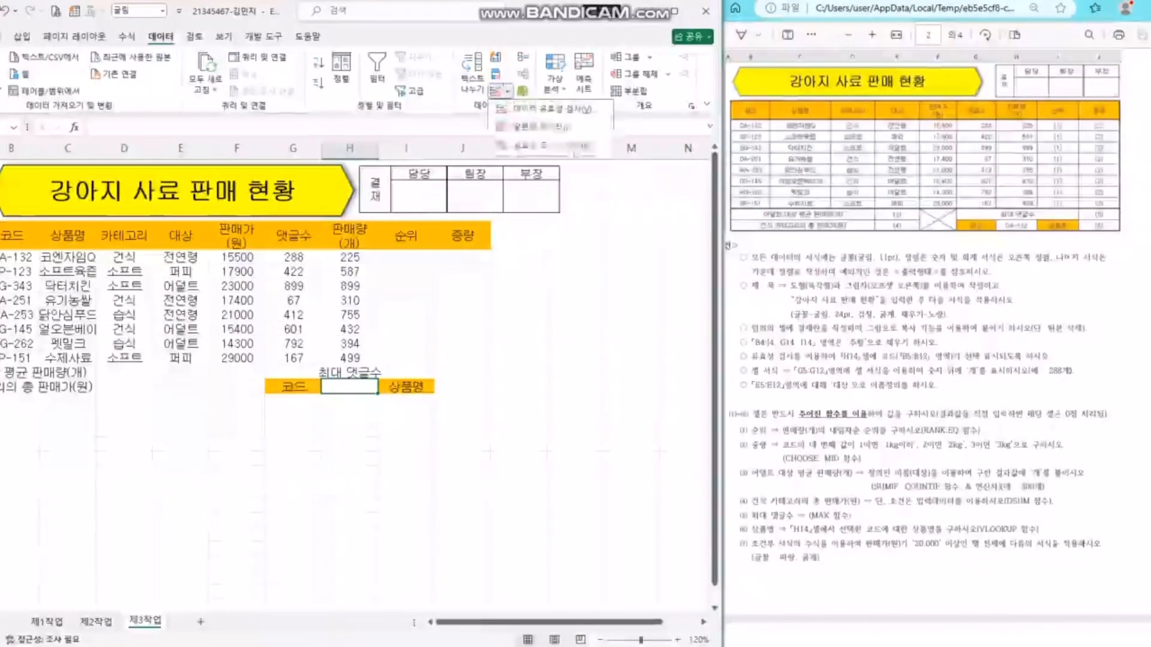
click(554, 109)
drag(542, 174, 481, 218)
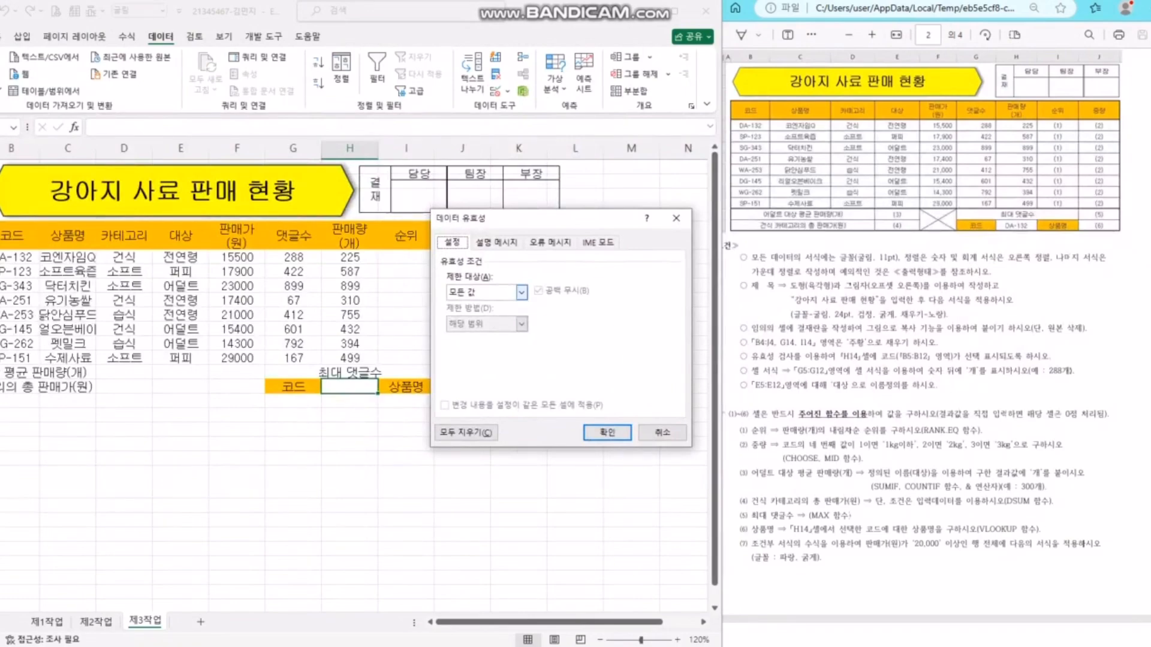
click(522, 292)
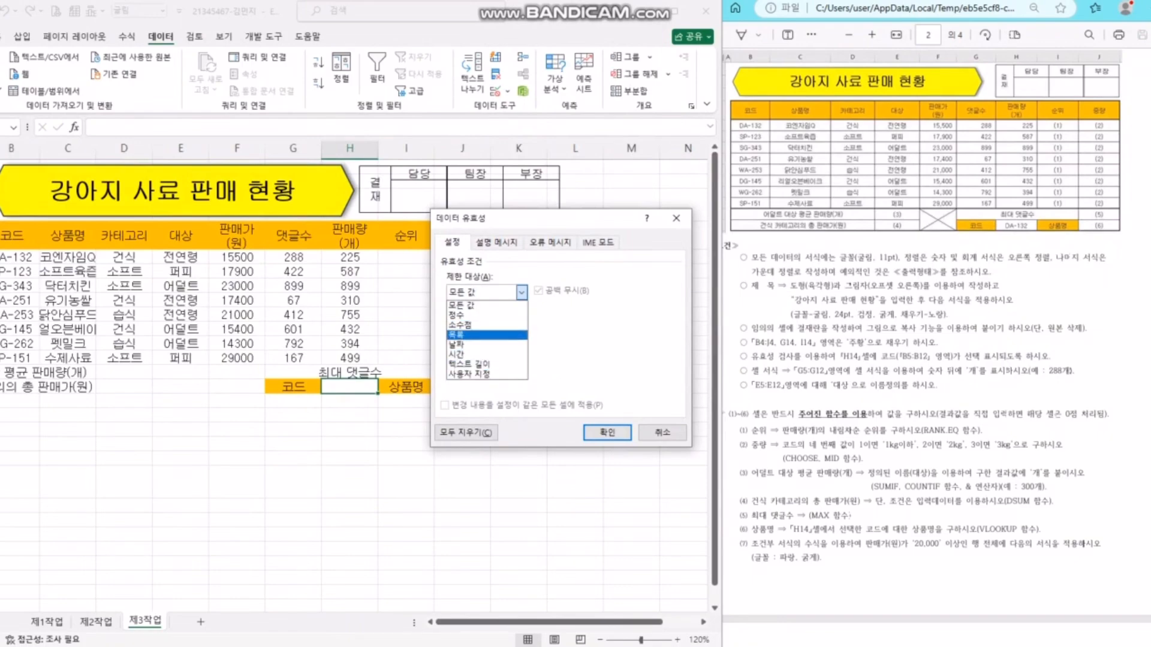
click(487, 334)
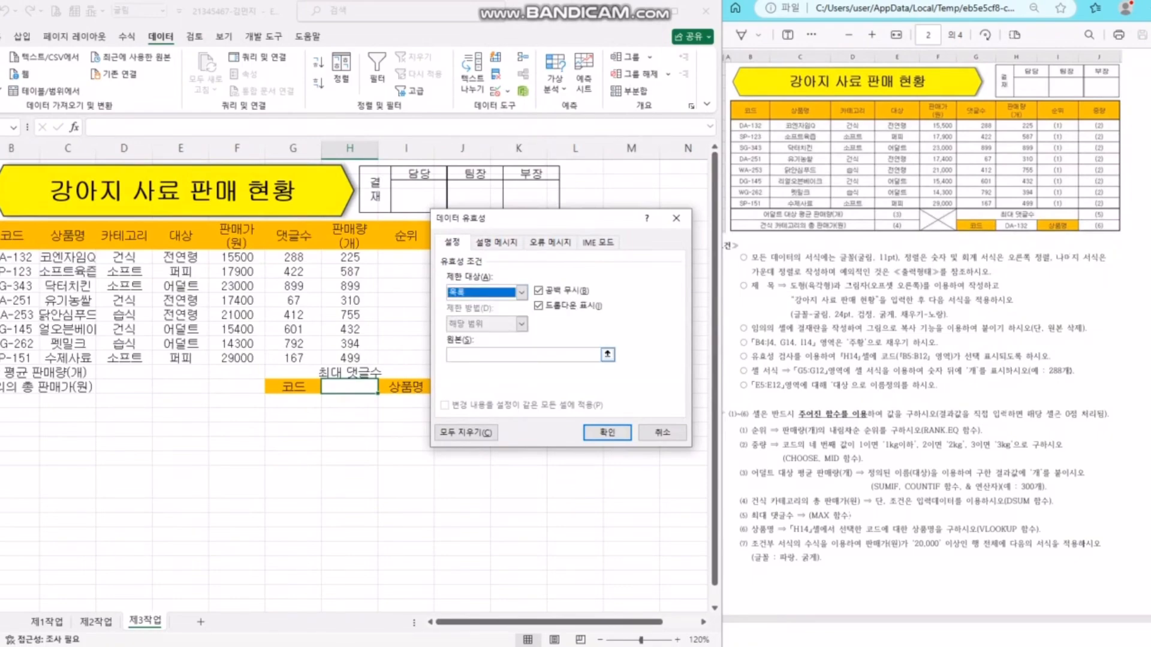
click(520, 355)
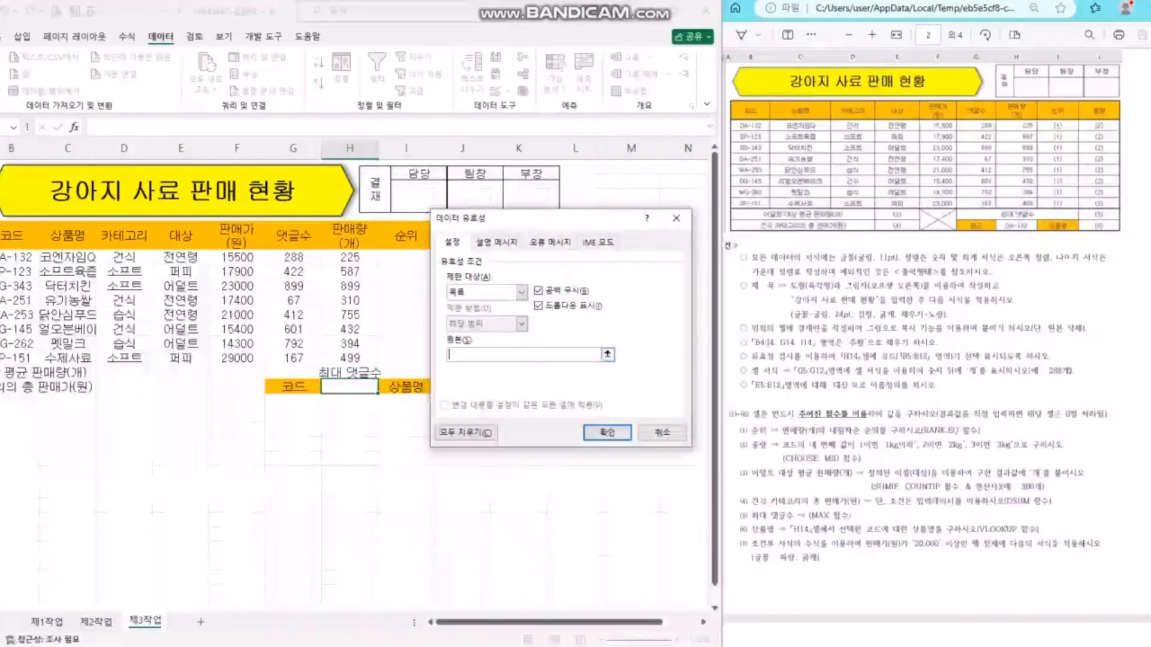
drag(21, 256, 21, 358)
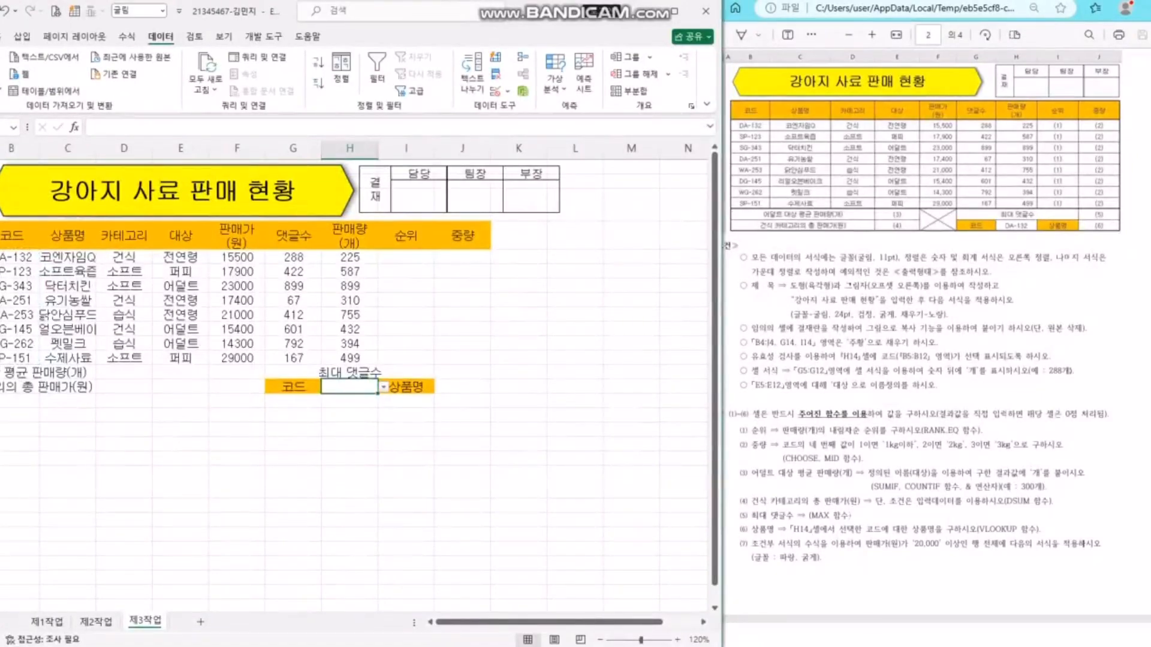
- Choose DA-132 from H14's drop-down list
click(384, 387)
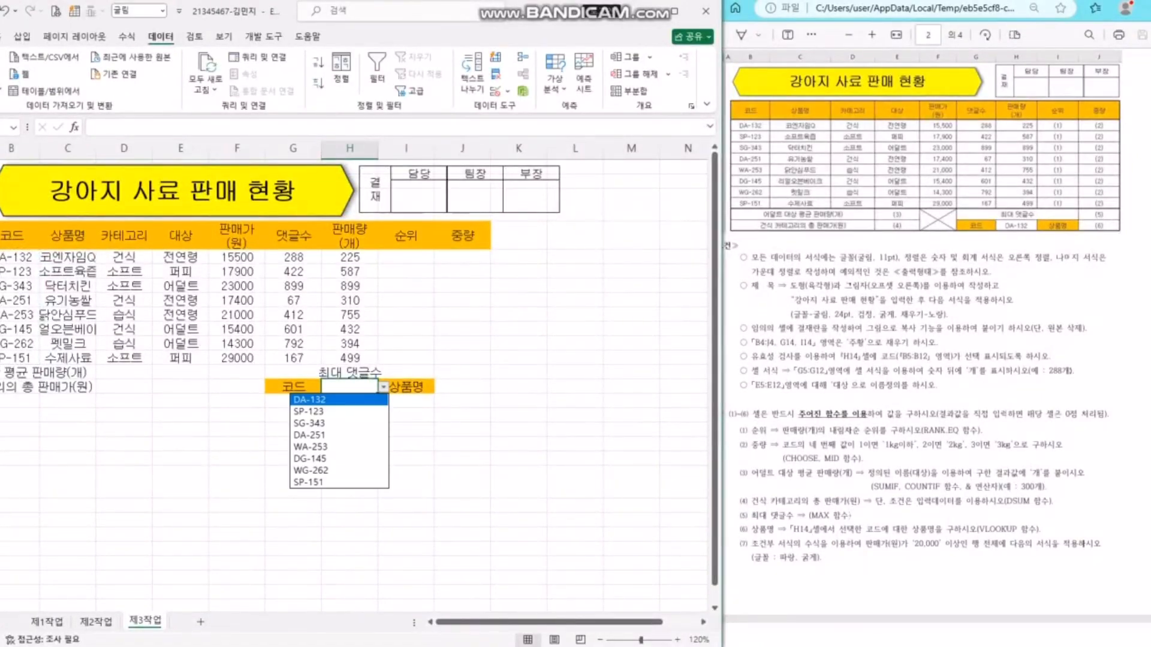
key(Return)
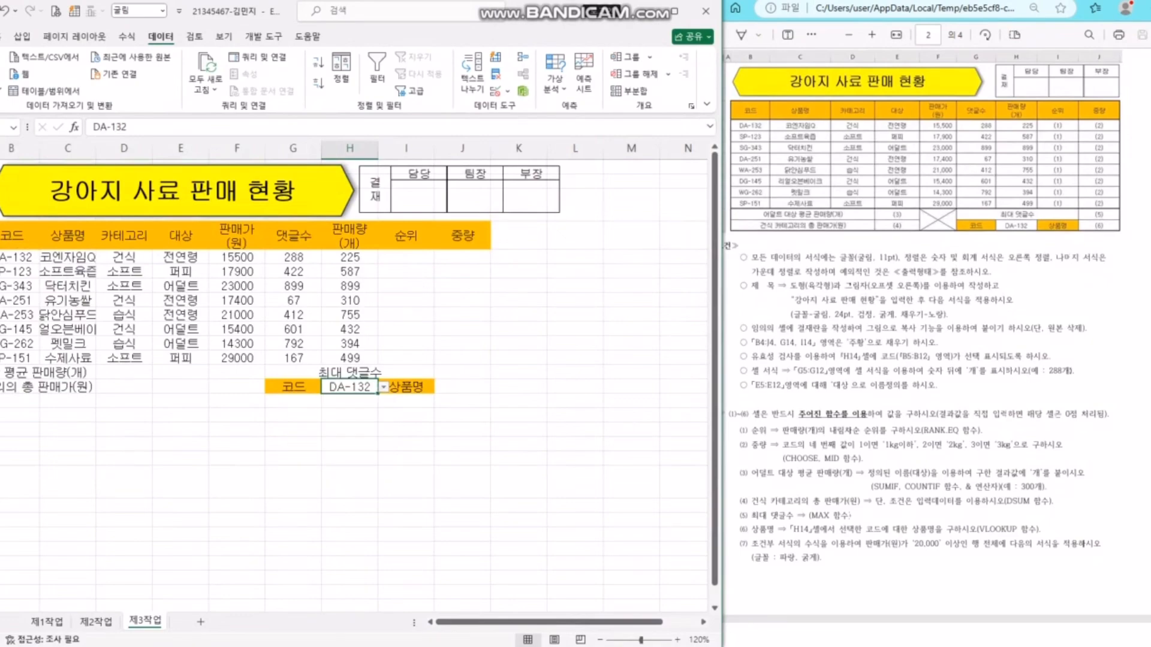
click(518, 415)
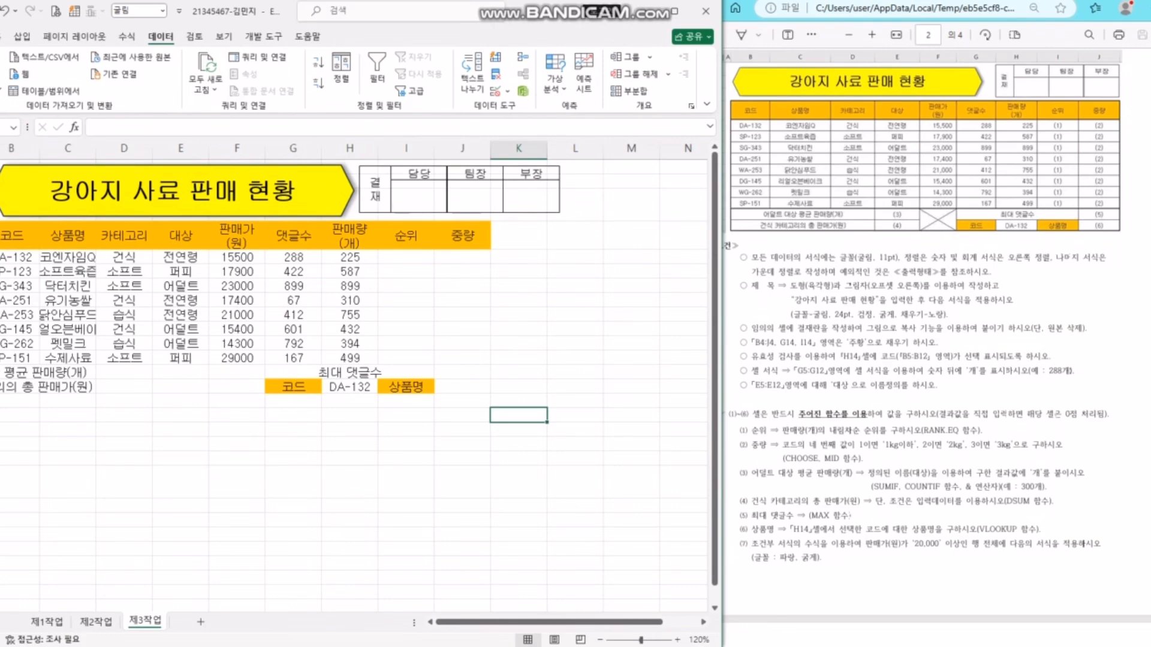
- Check the format requirement and select the 댓글수 values in G5:G12
click(820, 358)
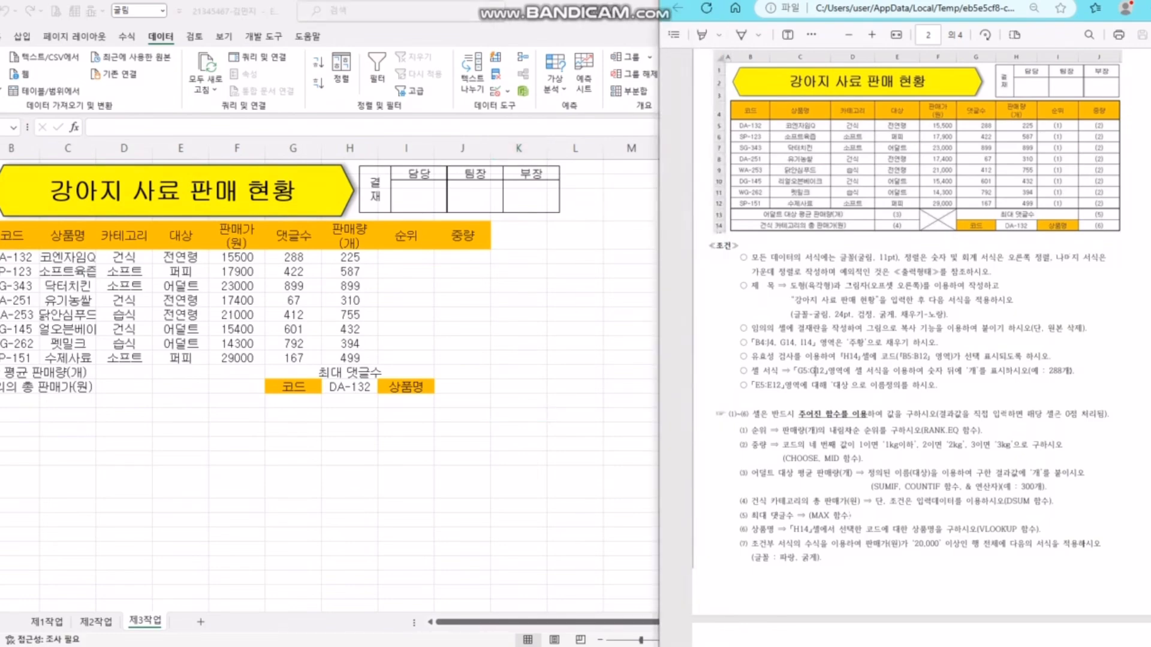
drag(798, 371, 835, 371)
click(577, 384)
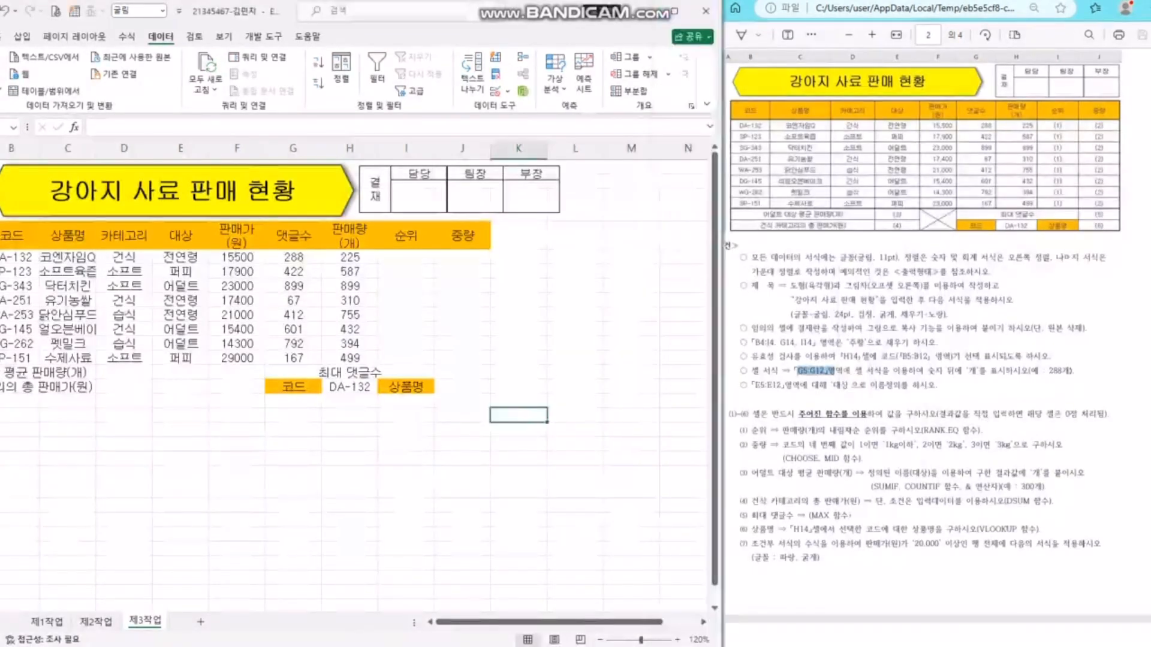
drag(294, 258, 294, 358)
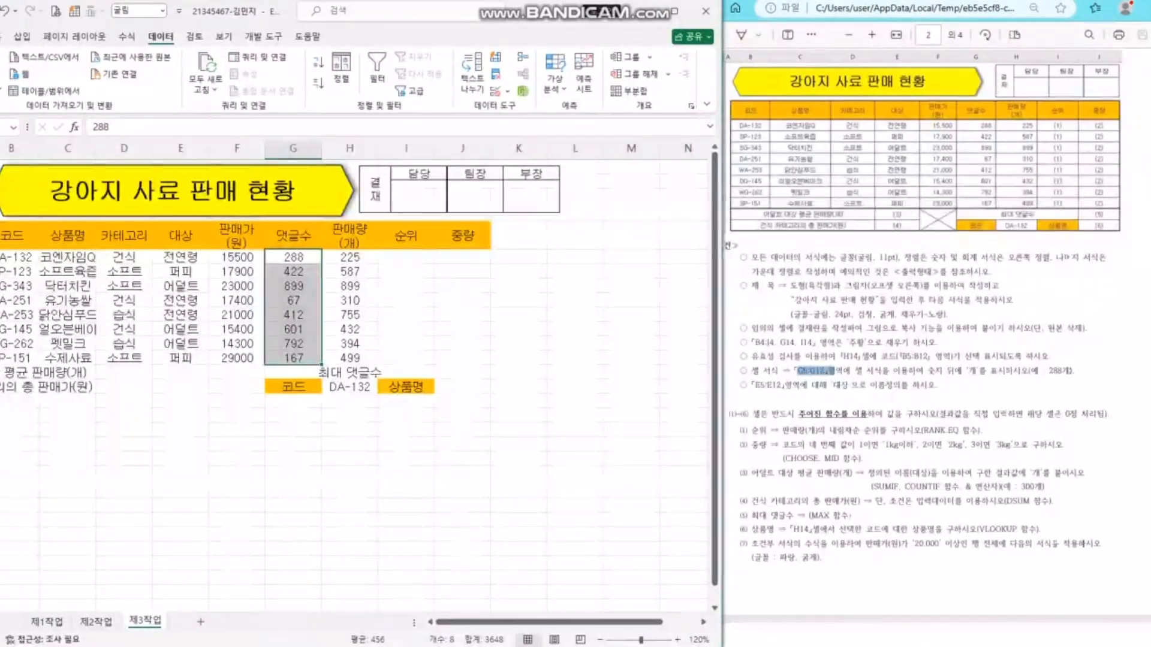
click(350, 301)
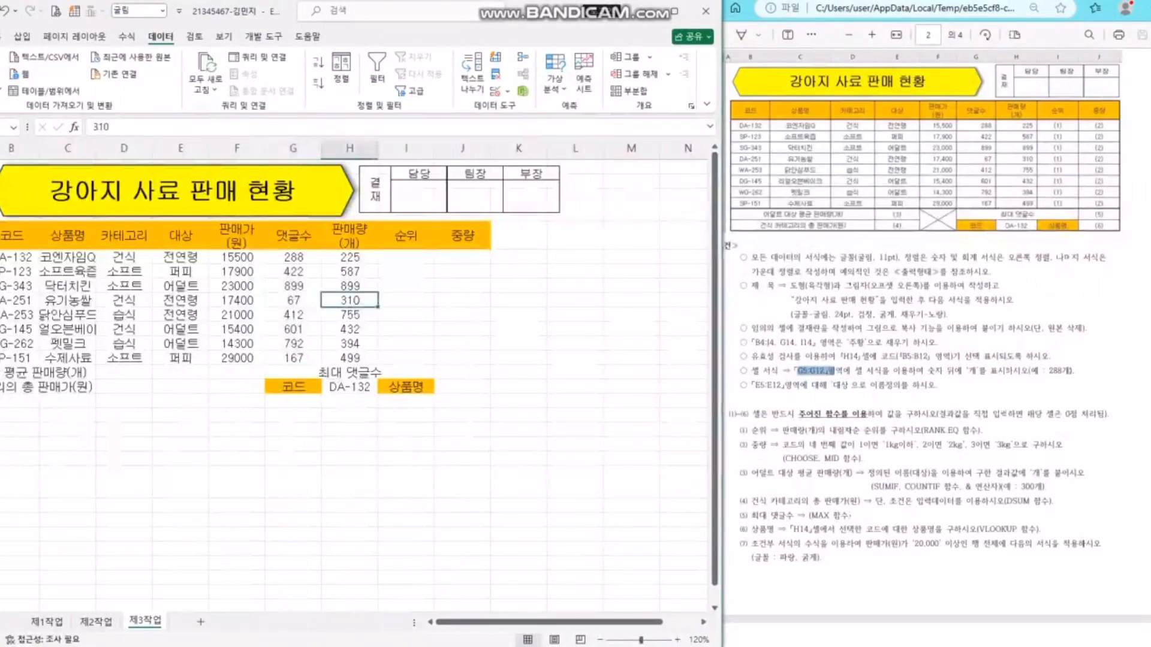
drag(293, 258, 293, 358)
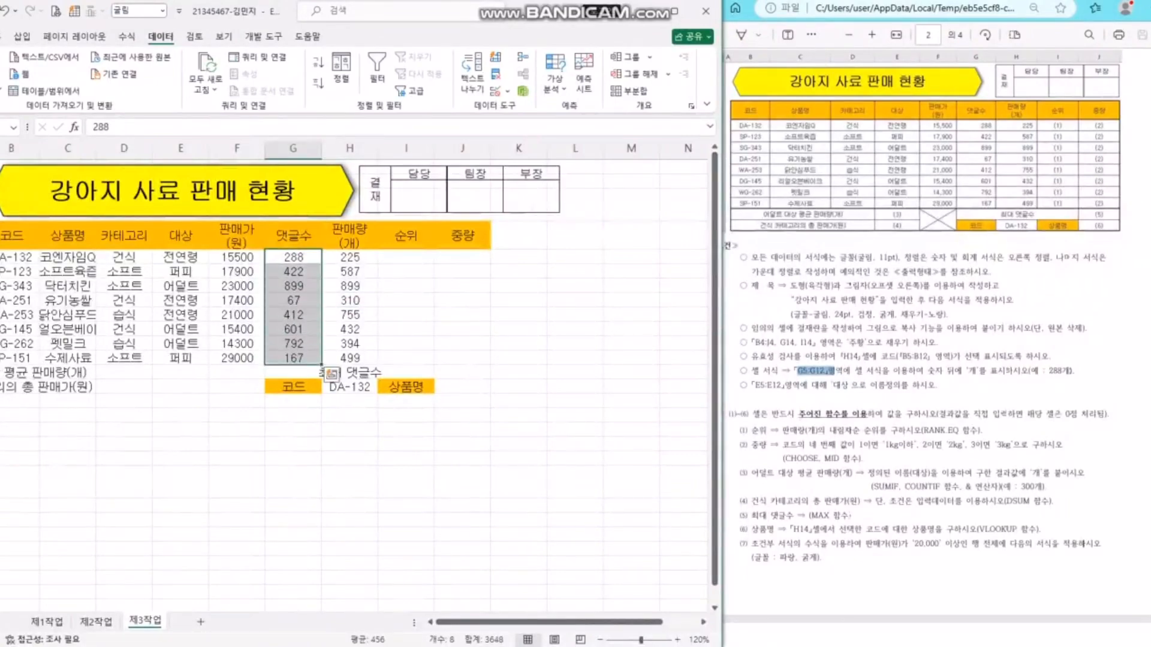
key(ctrl+1)
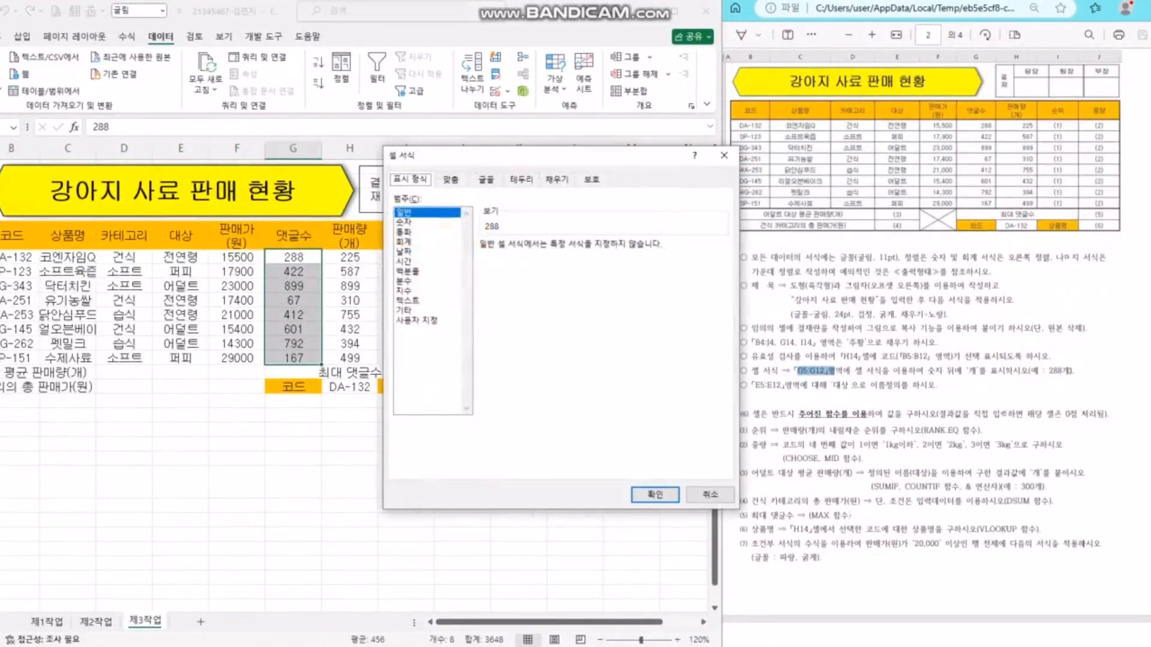
key(Escape)
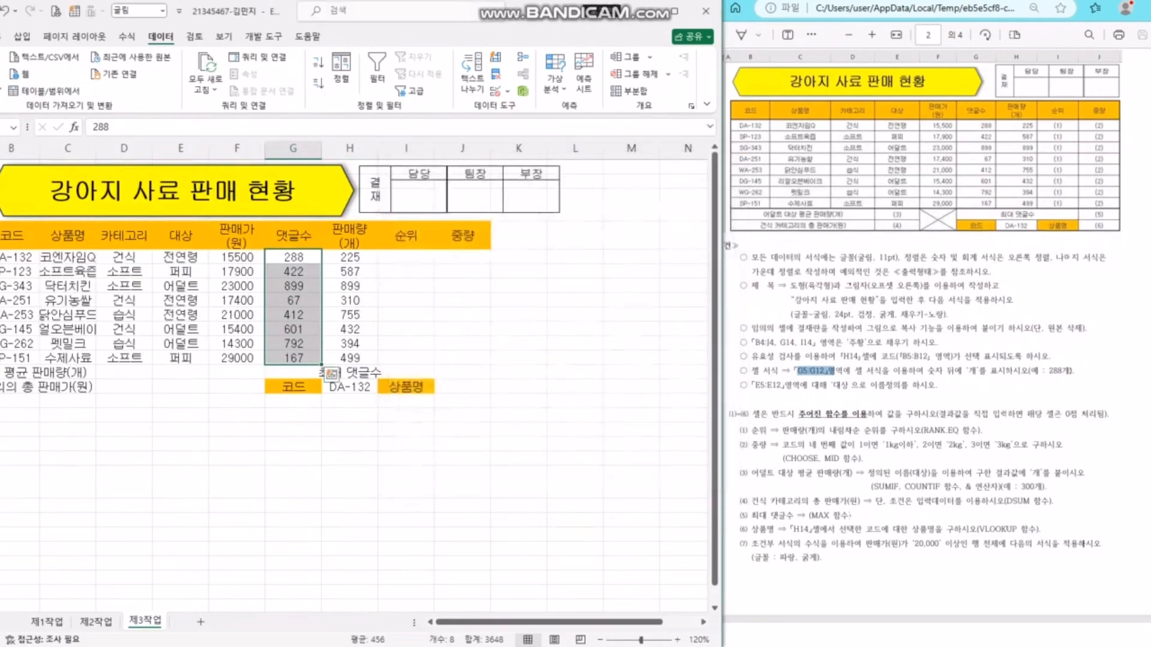
- Apply a custom 0"개" number format so the values read like 288개
right_click(303, 240)
click(345, 542)
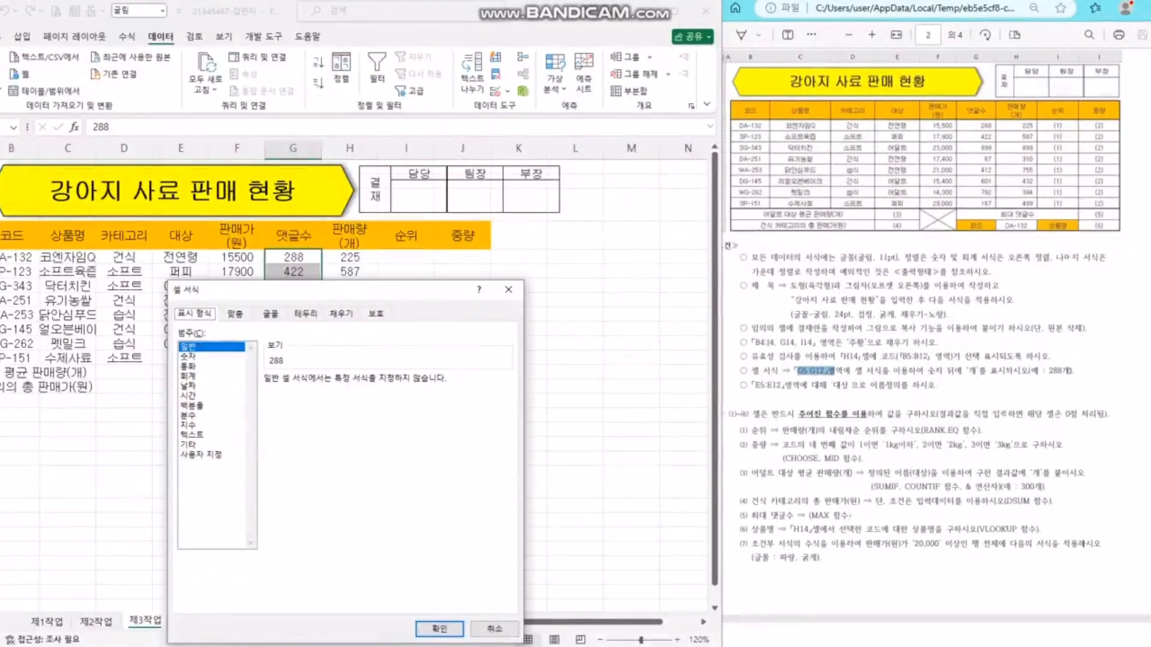
drag(330, 289, 590, 154)
click(470, 318)
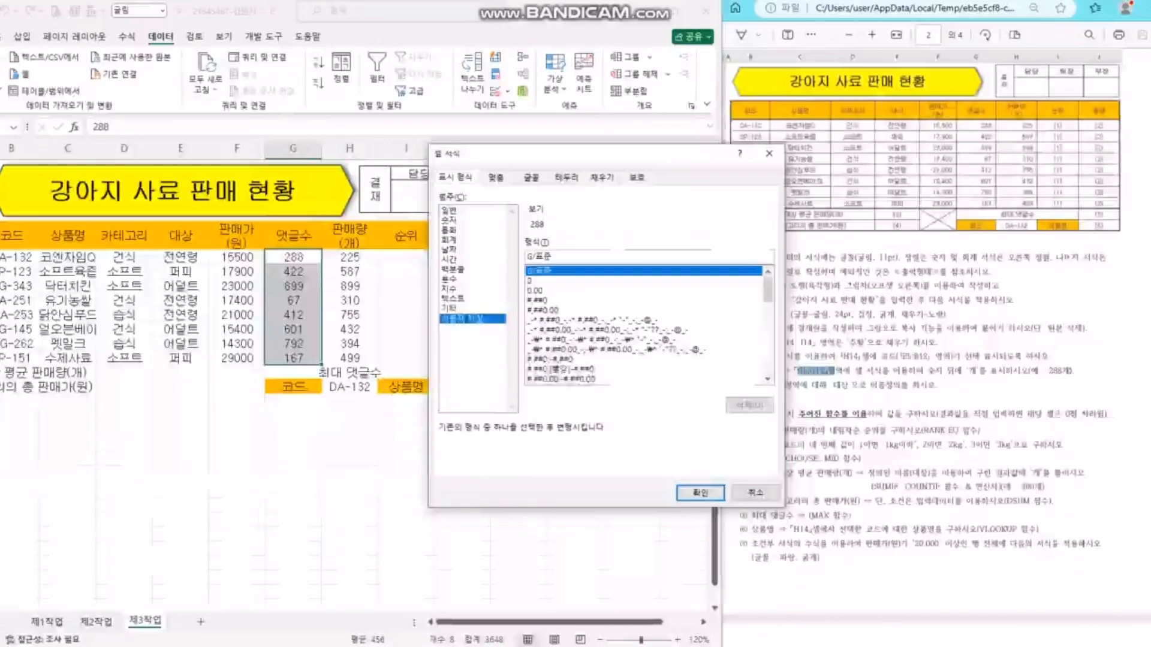
click(533, 281)
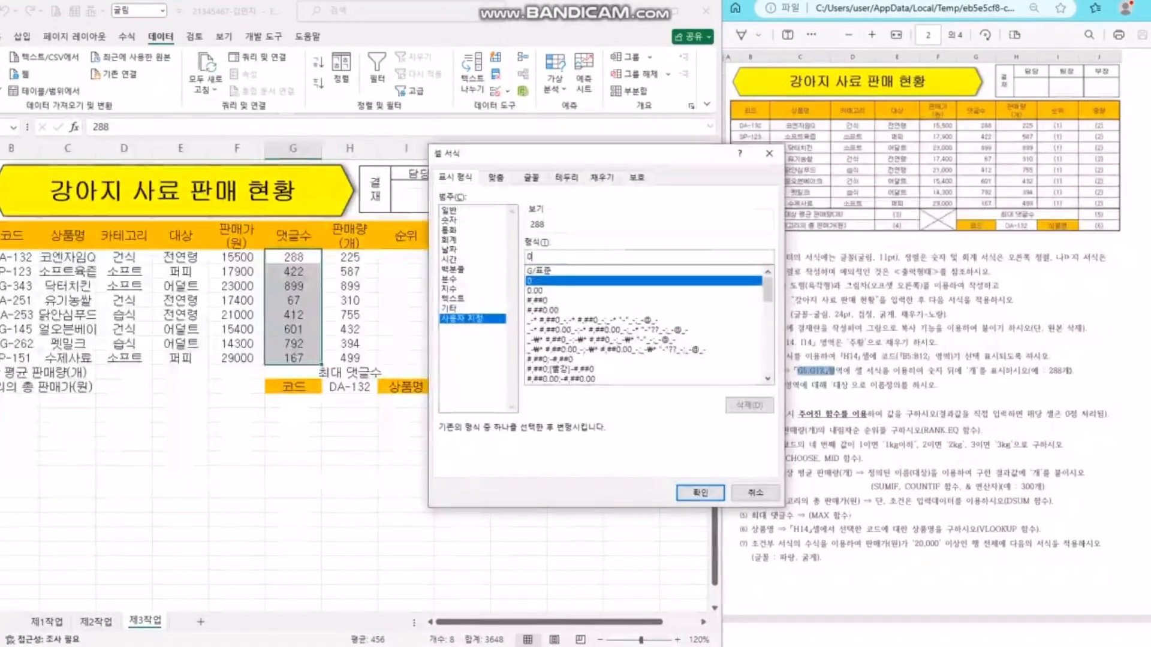
text("개")
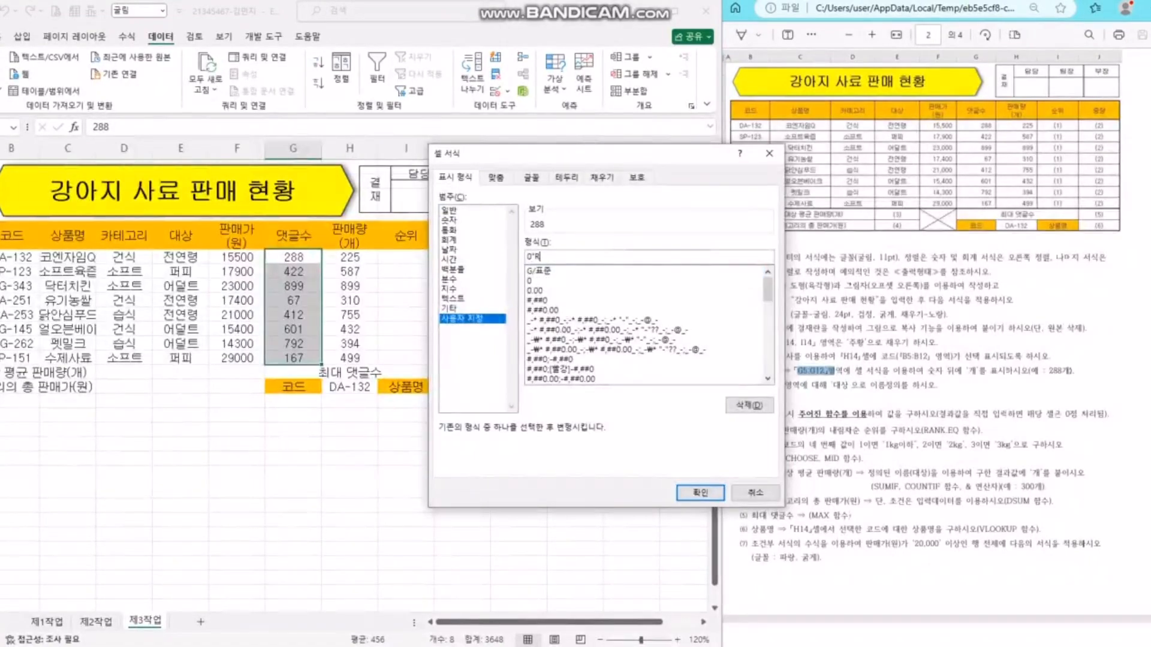
key(BackSpace)
key(BackSpace)
key(BackSpace)
text(개)
key(Return)
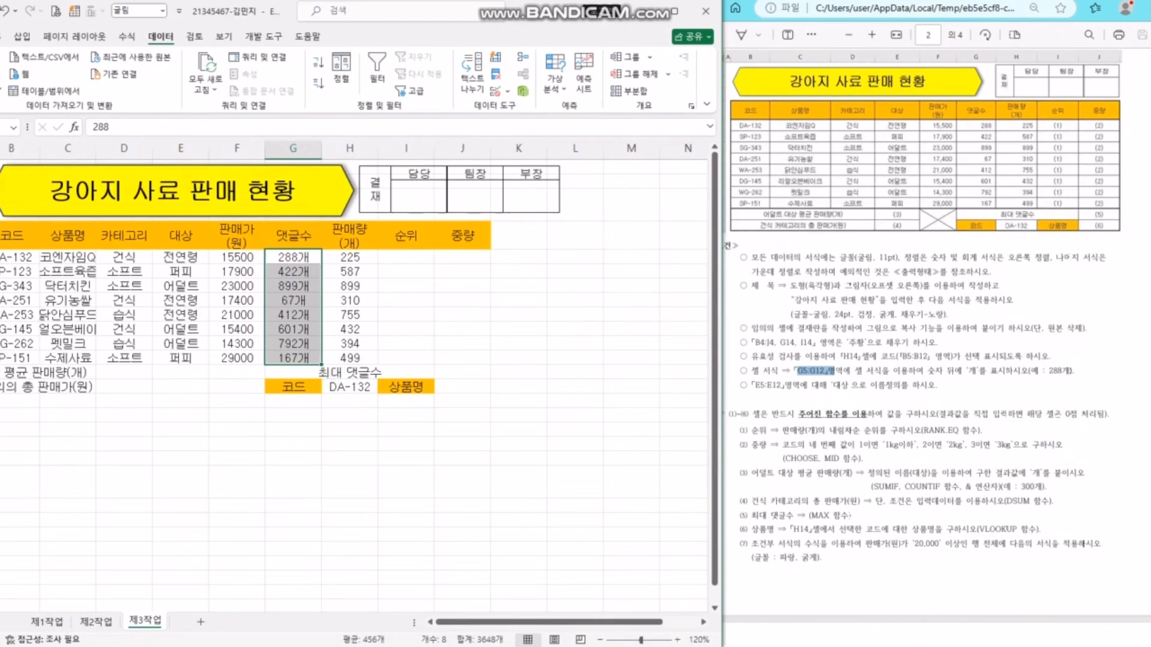
click(462, 315)
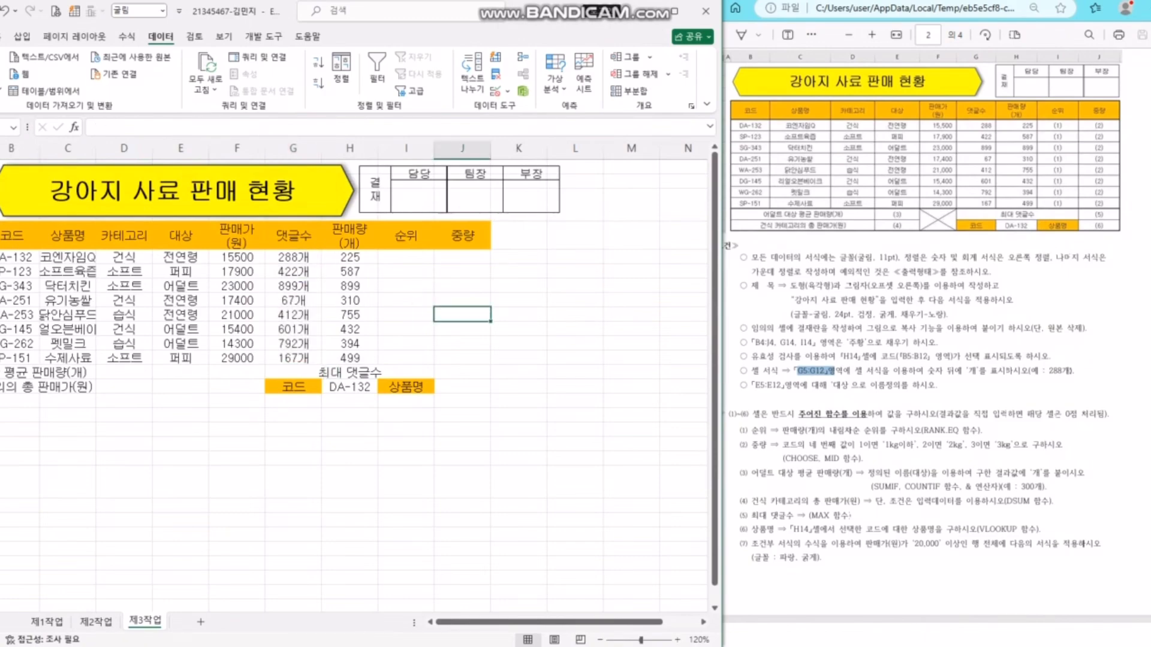
drag(181, 257, 180, 358)
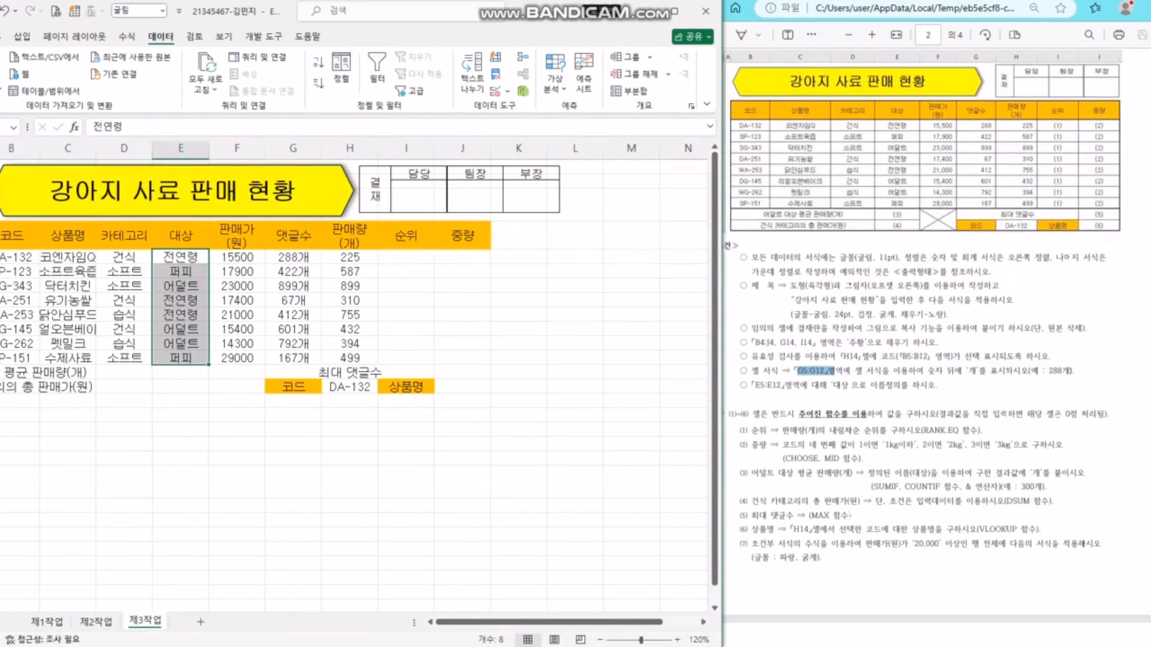
click(631, 301)
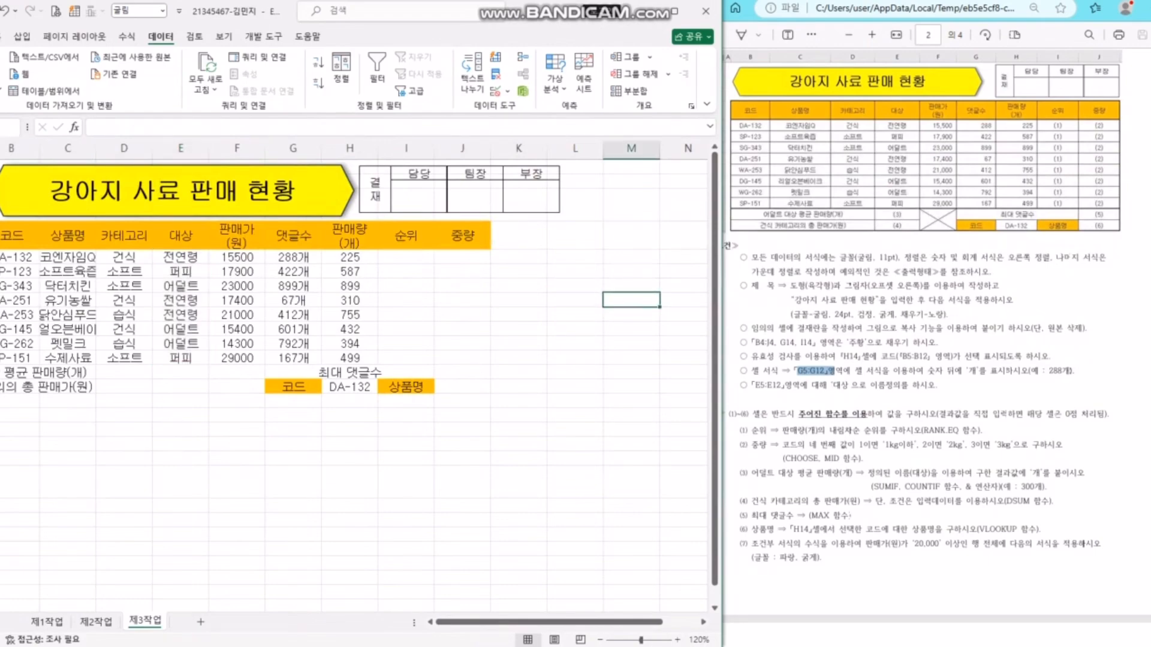
click(12, 127)
click(9, 145)
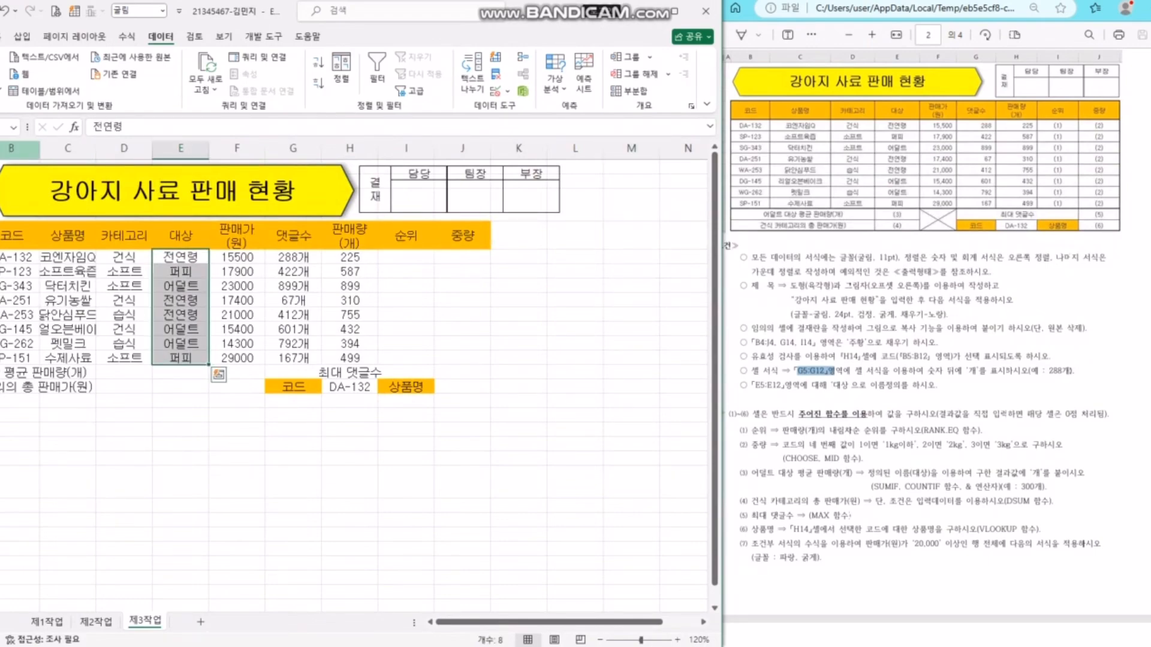
click(518, 329)
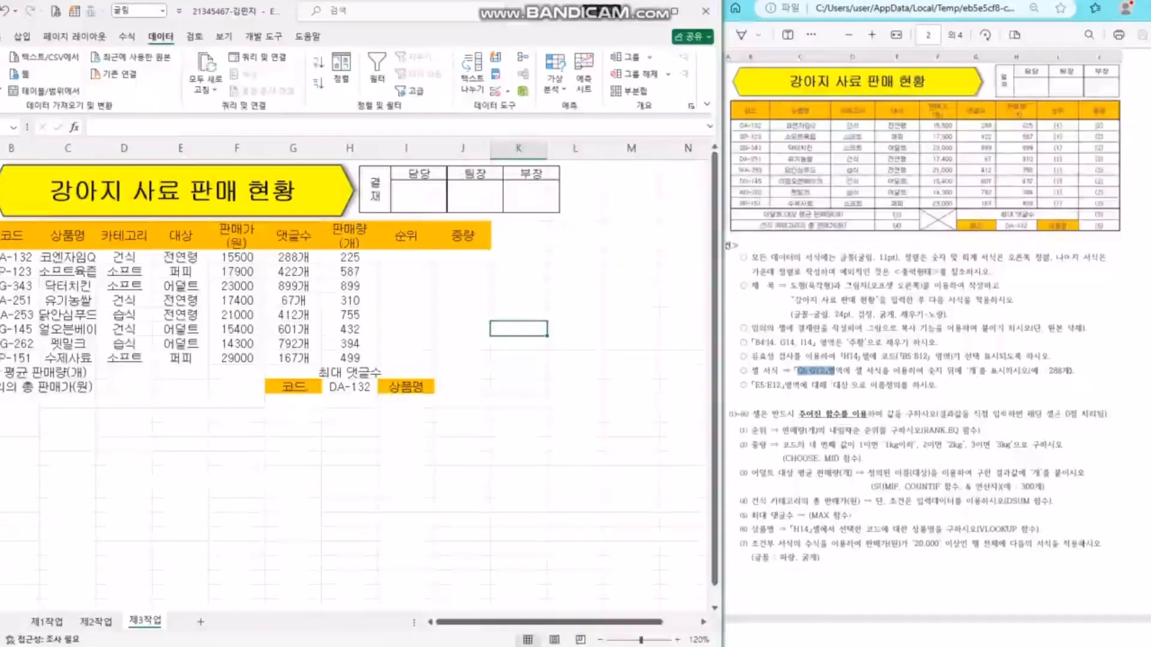
click(868, 360)
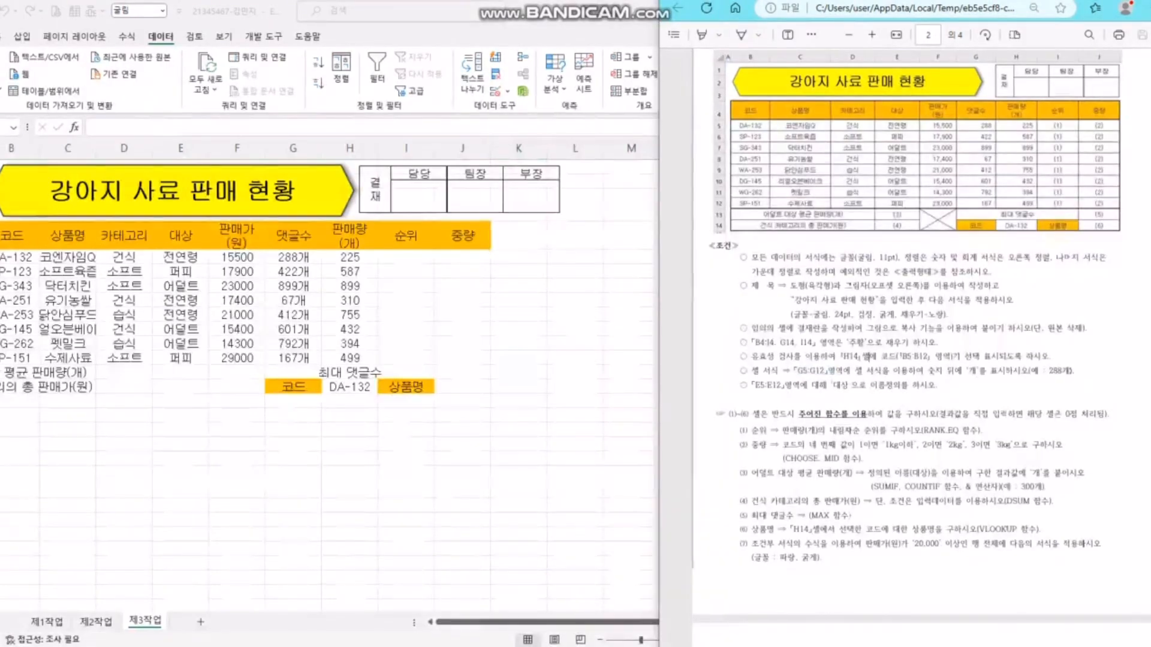
- Widen columns C and D so long product names like 리얼오븐베이크 fit
scroll(869, 358, up, 5)
scroll(869, 358, down, 5)
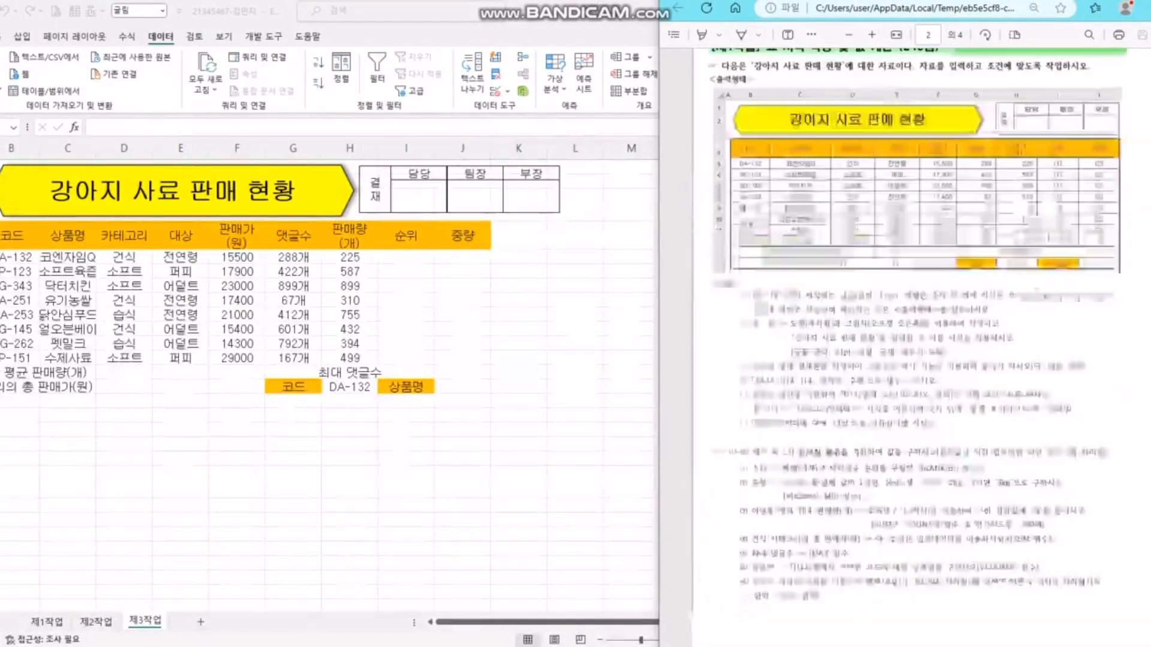
click(519, 328)
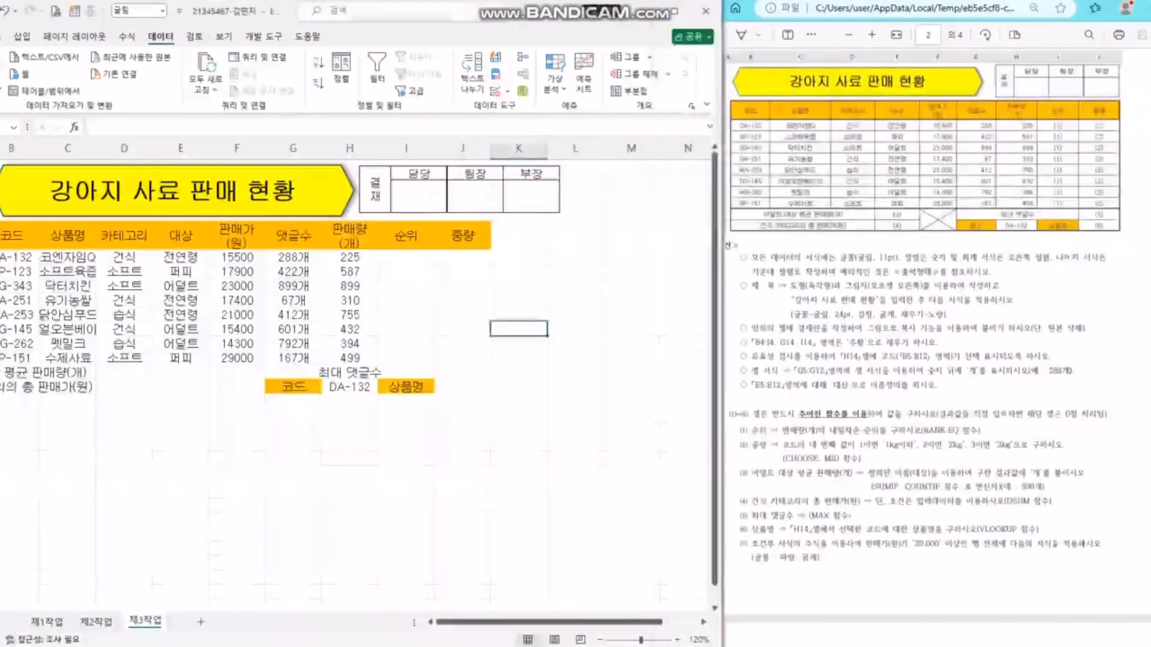
click(519, 372)
click(68, 235)
click(68, 301)
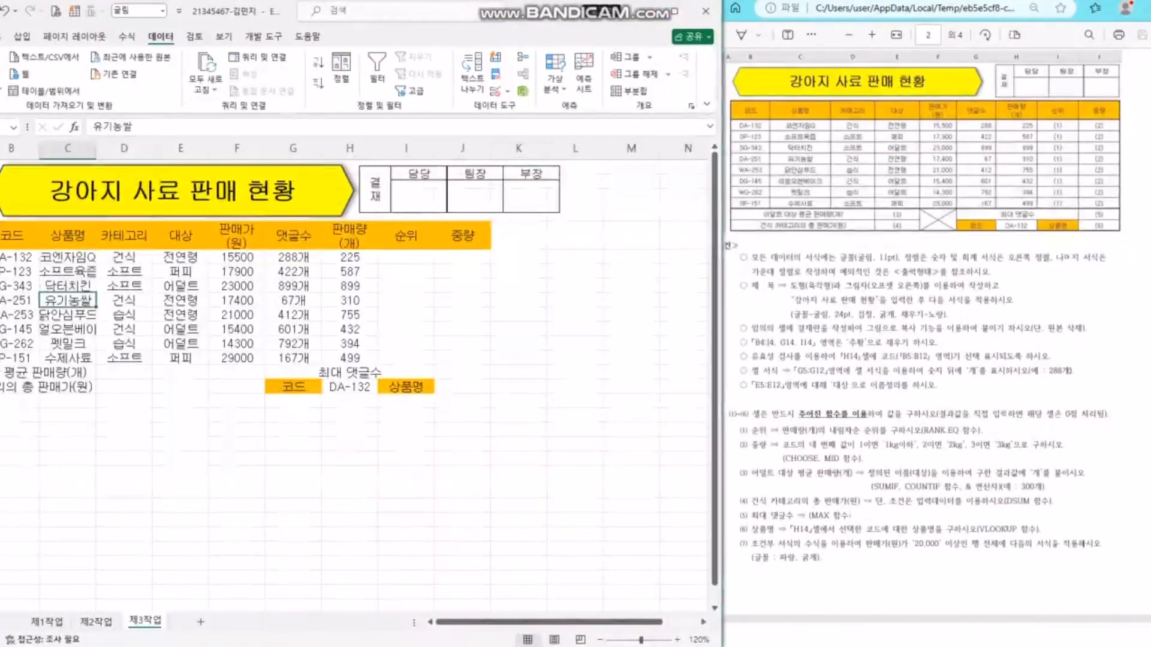
drag(96, 148, 262, 148)
click(346, 314)
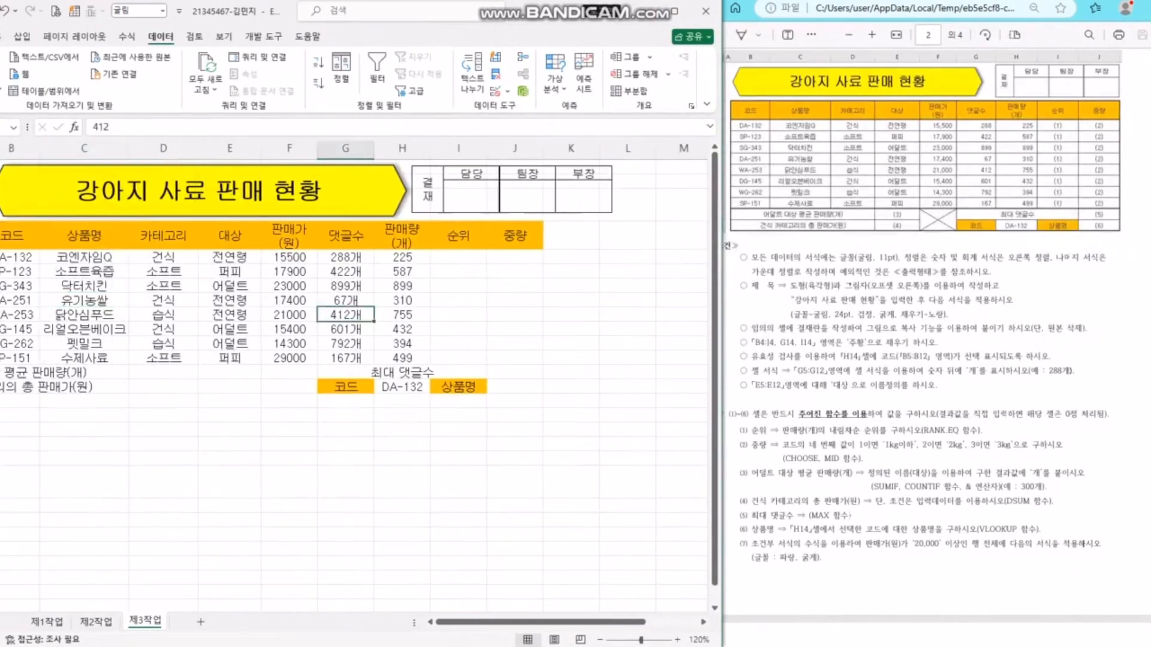
- Widen columns E, H and I, shorten the title shape, and nudge the approval table right
click(353, 198)
drag(407, 190, 372, 186)
drag(431, 148, 506, 148)
click(535, 233)
click(591, 204)
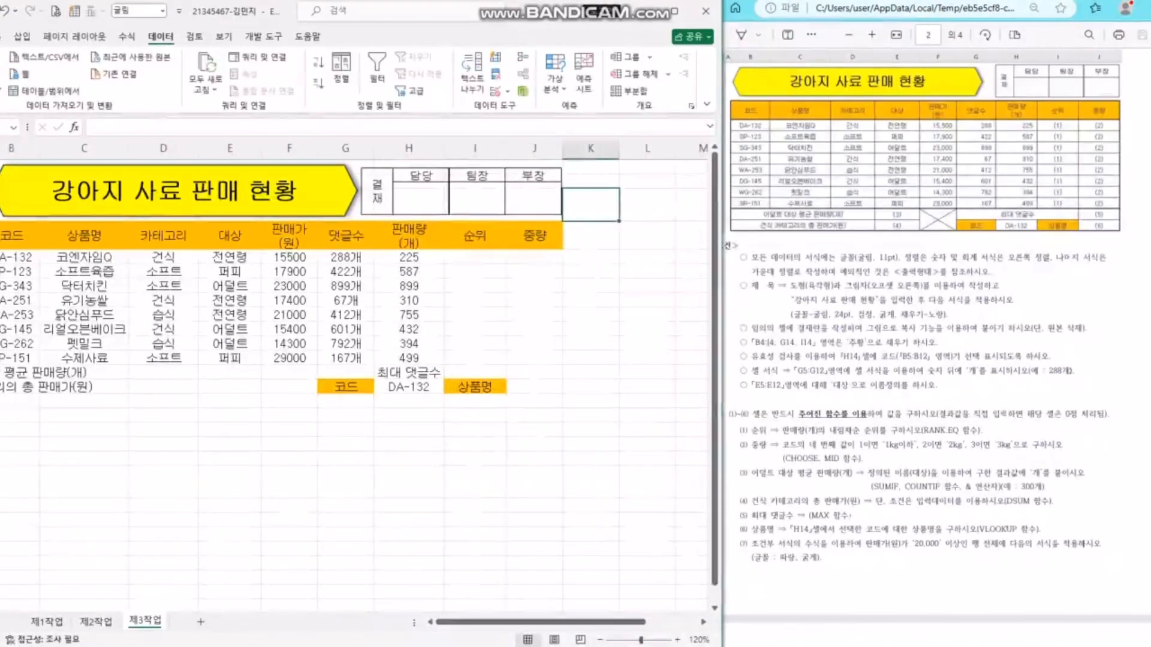
- Merge and centre B13:D13, B14:D14, F13:F14 and G13:I13 in one go
click(592, 286)
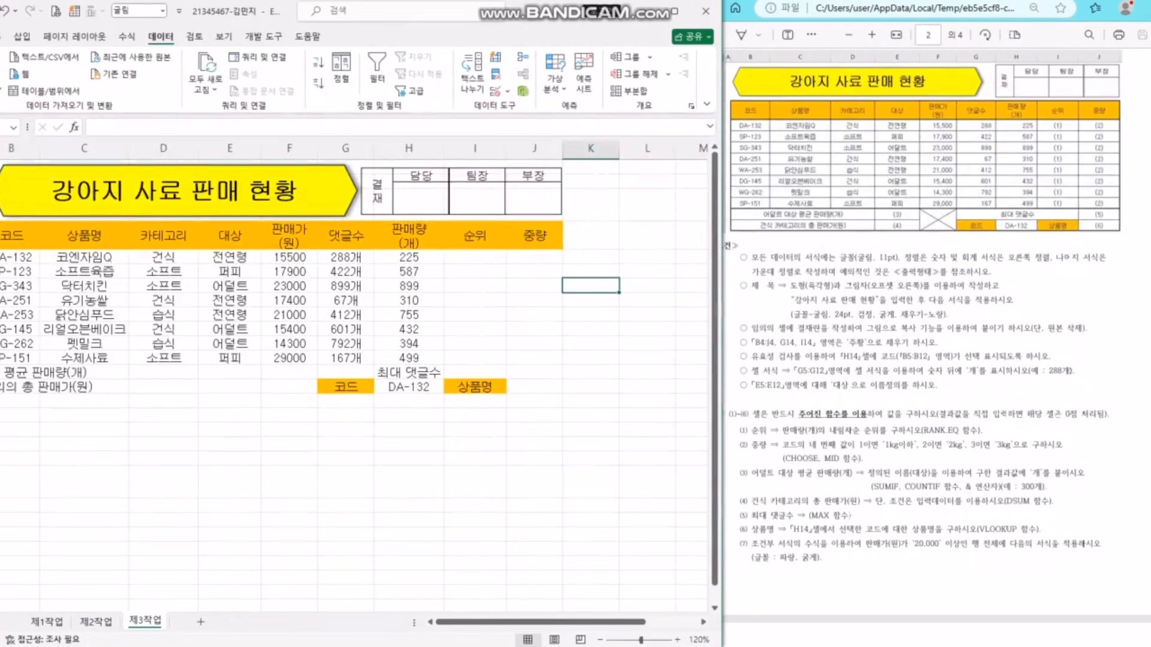
click(21, 373)
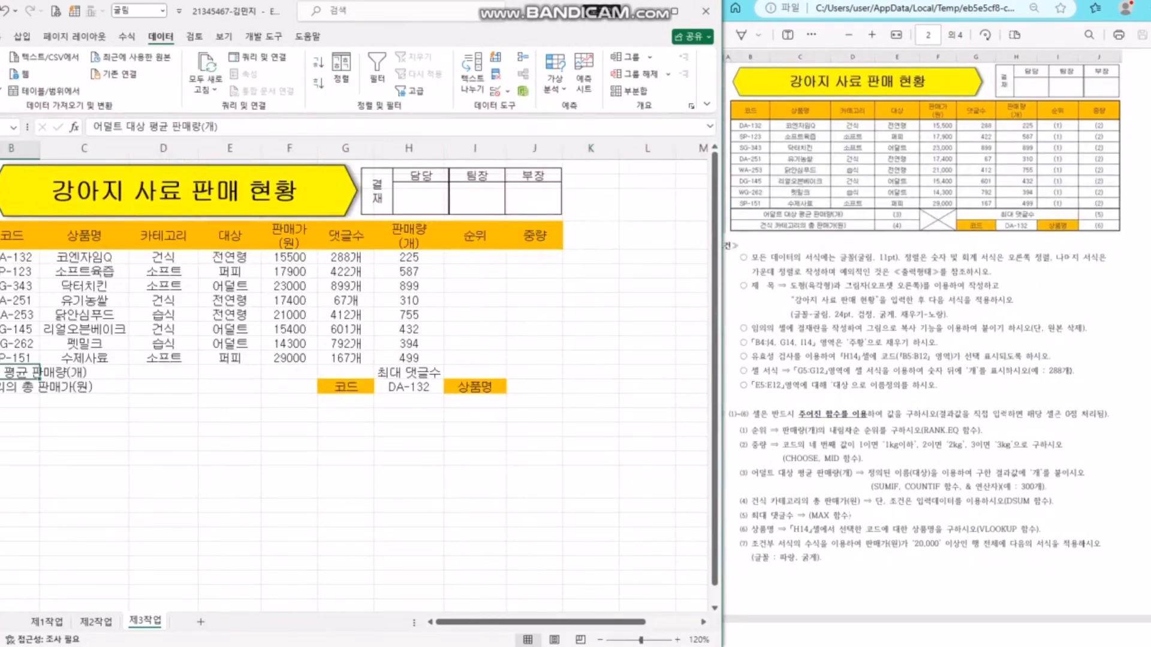
click(84, 372)
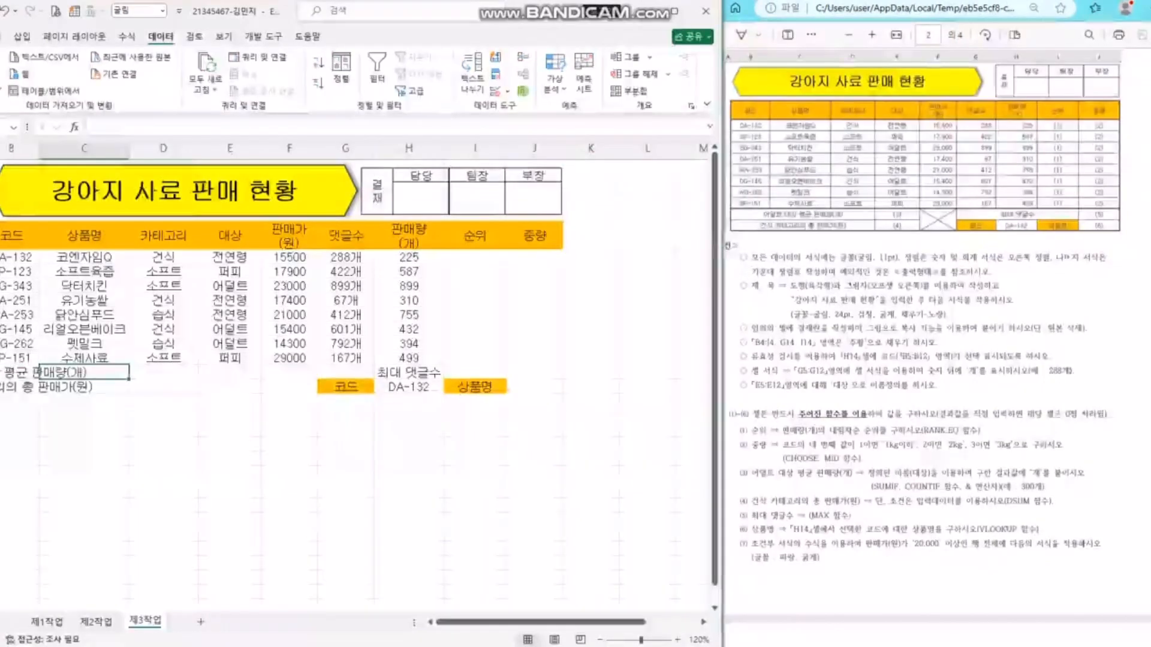
drag(21, 373, 163, 372)
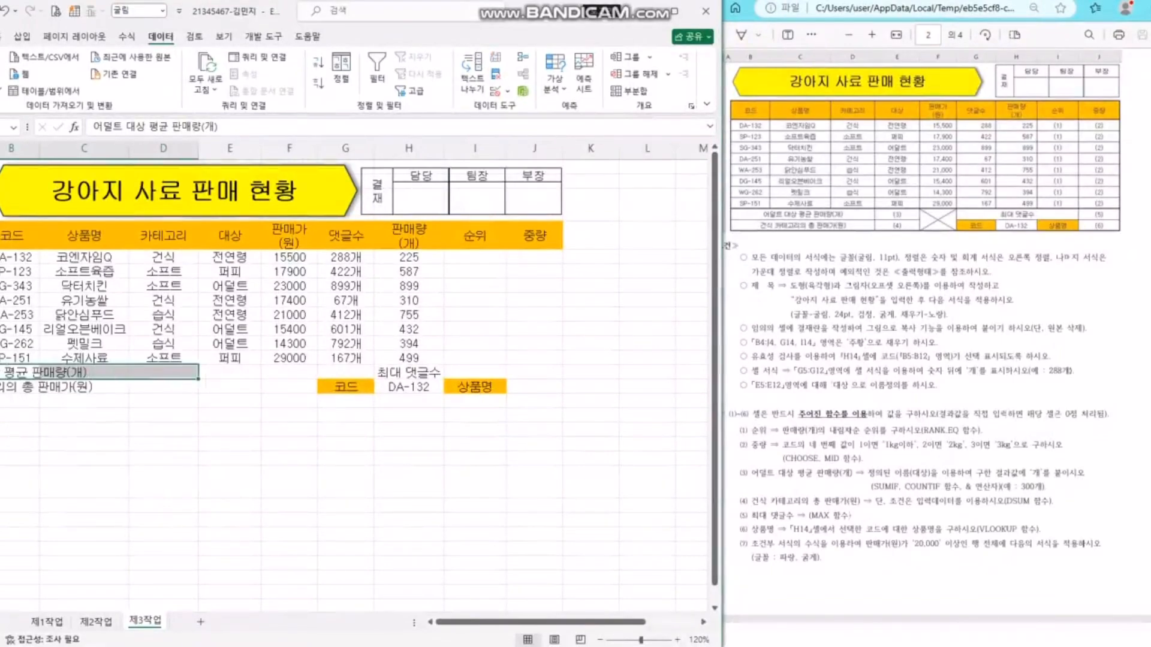
ctrl+drag(18, 387, 163, 387)
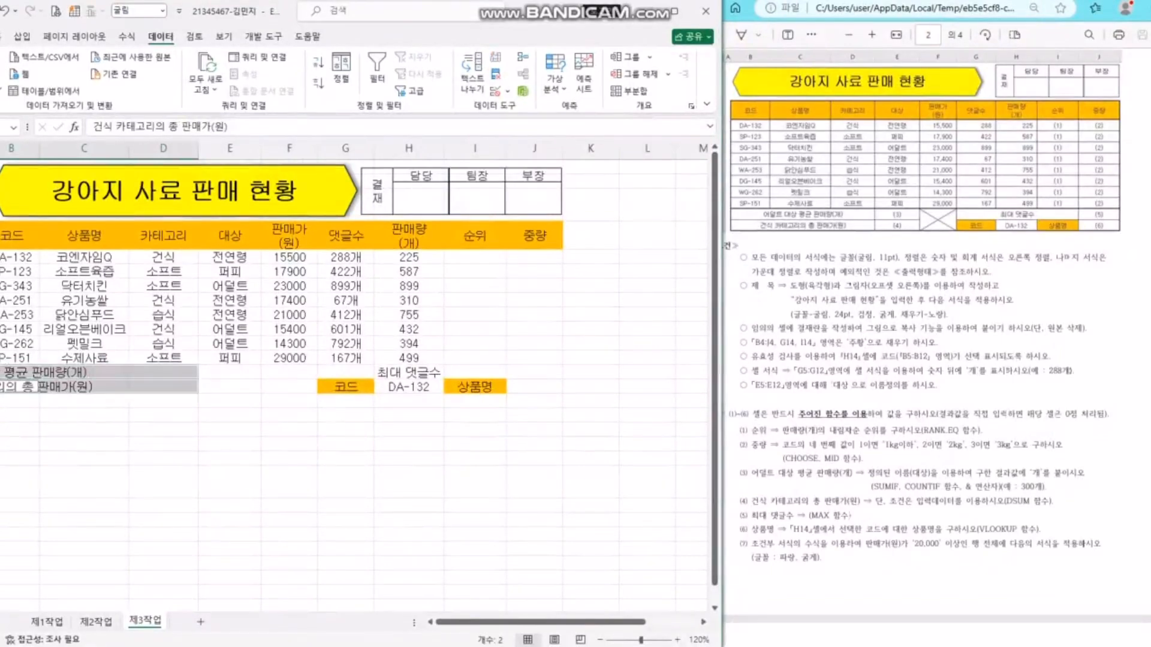
ctrl+drag(289, 373, 474, 373)
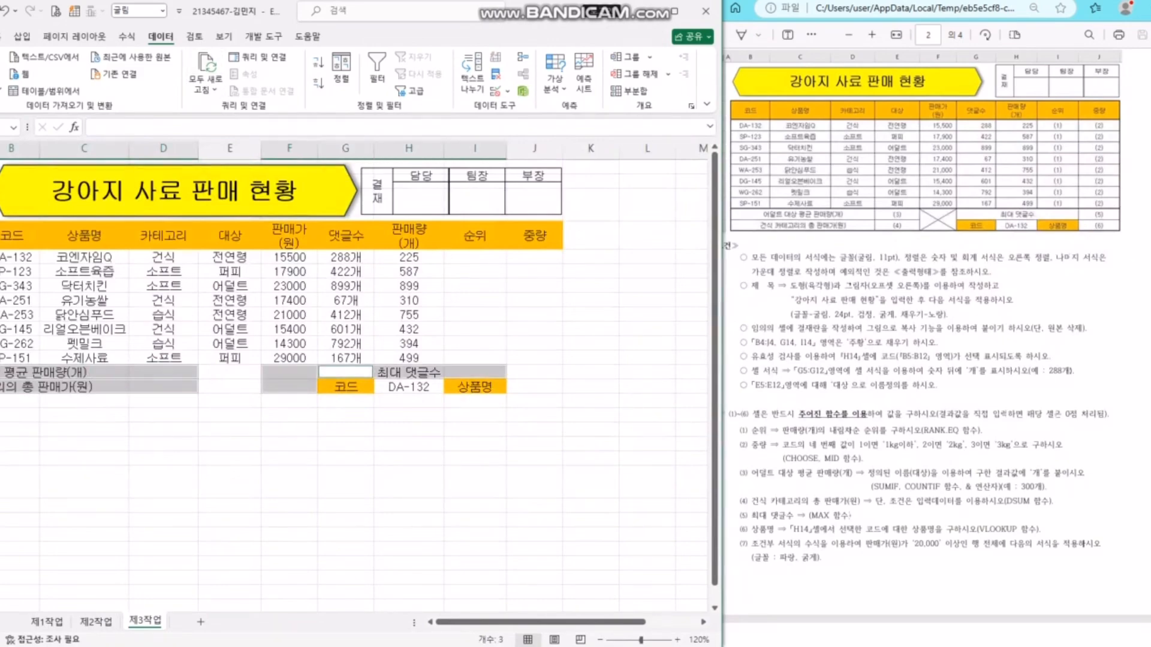
click(1, 37)
click(317, 83)
click(474, 300)
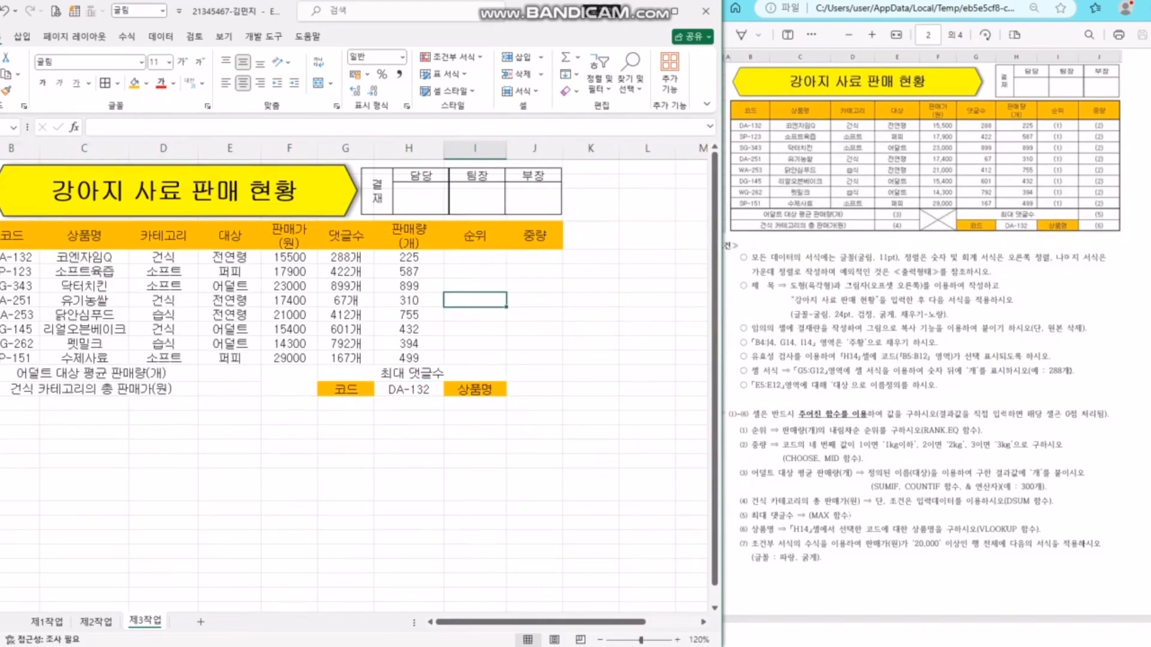
click(289, 432)
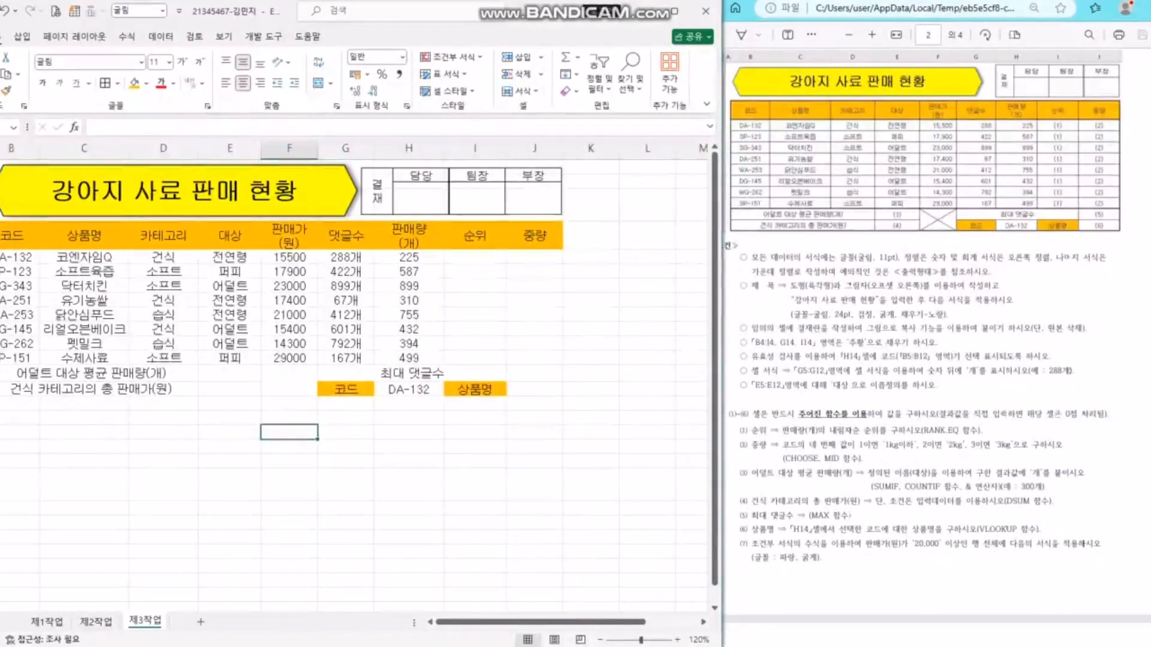
- Give every cell of the table B4:J14 thin All Borders
drag(12, 236, 535, 389)
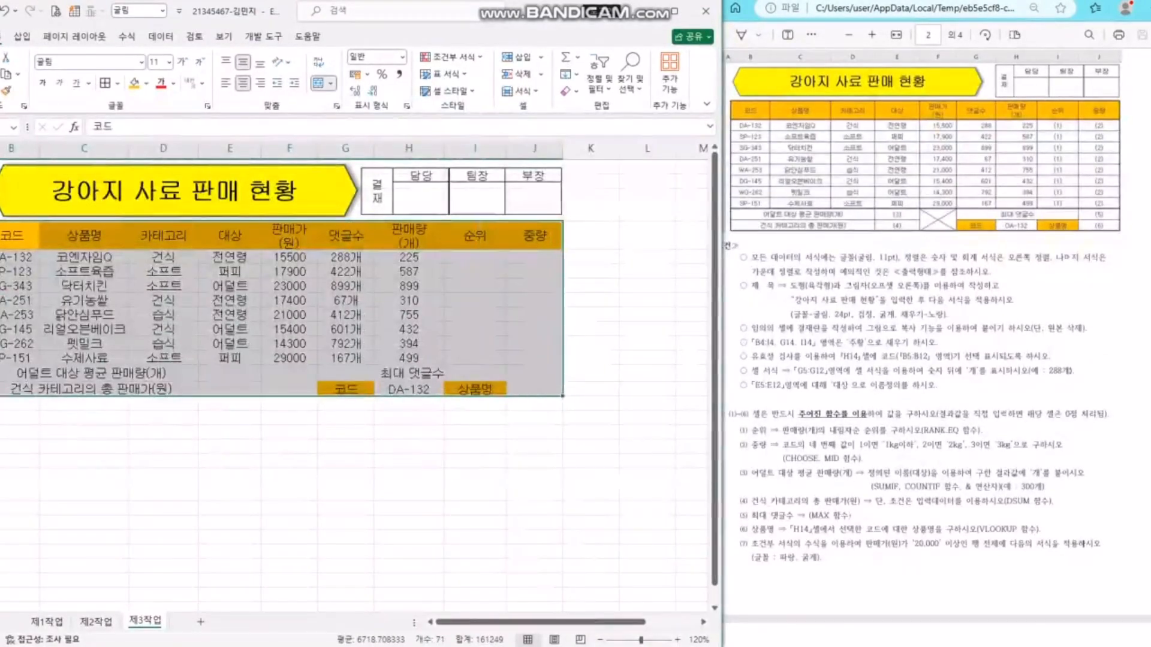
click(345, 461)
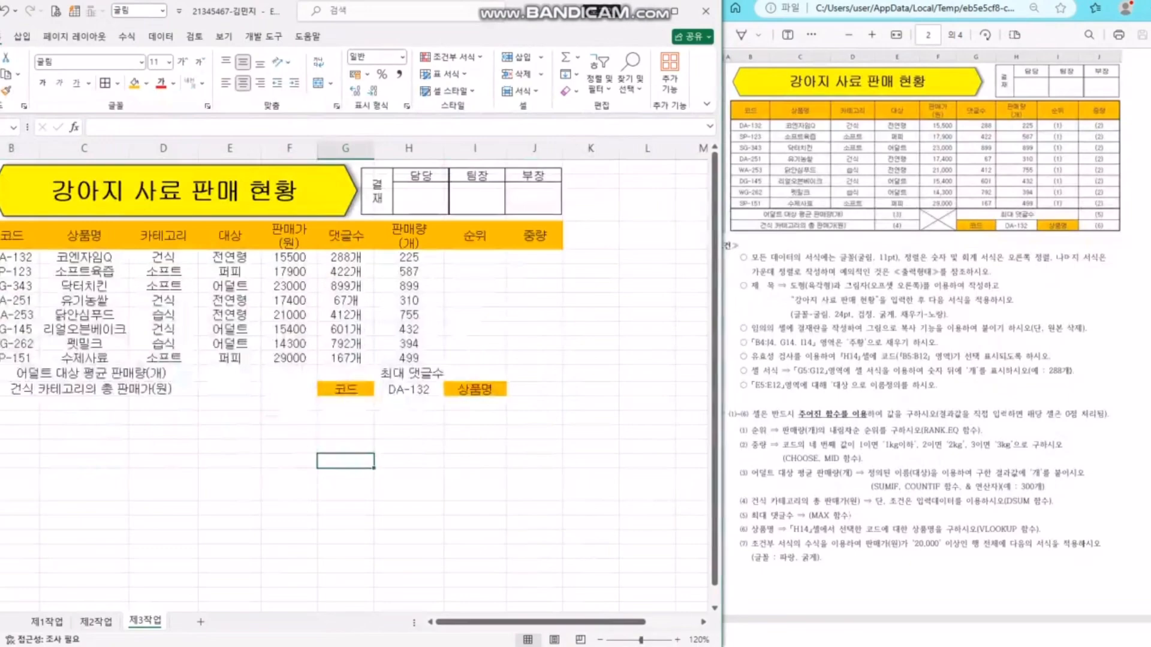
drag(12, 235, 535, 235)
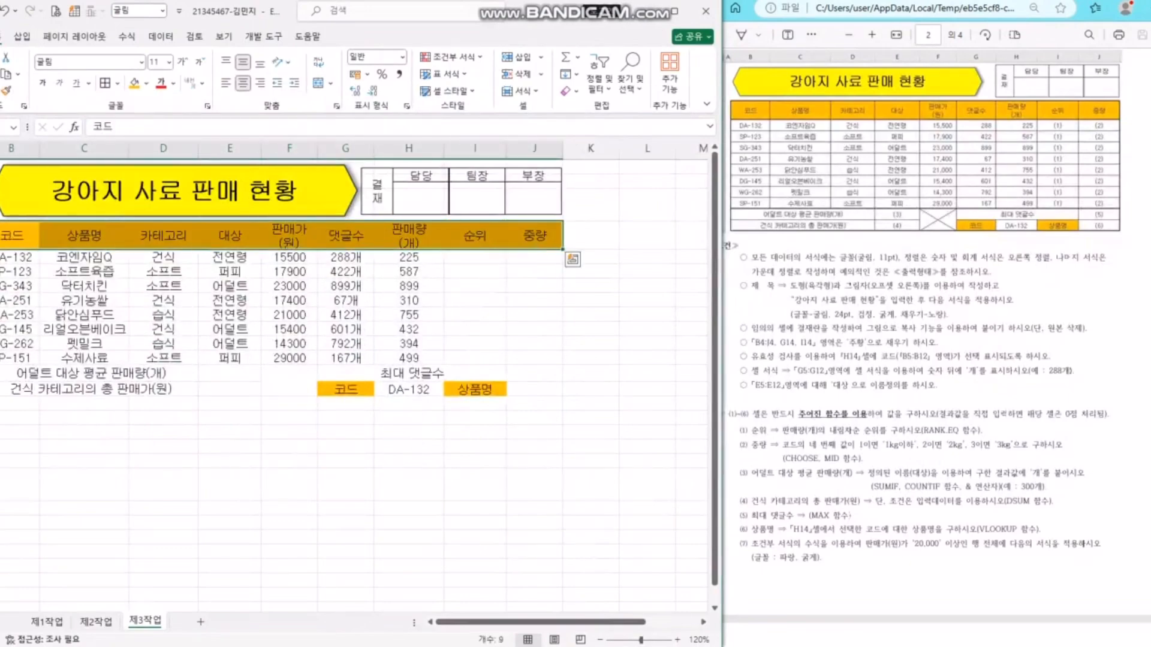
ctrl+drag(15, 257, 534, 357)
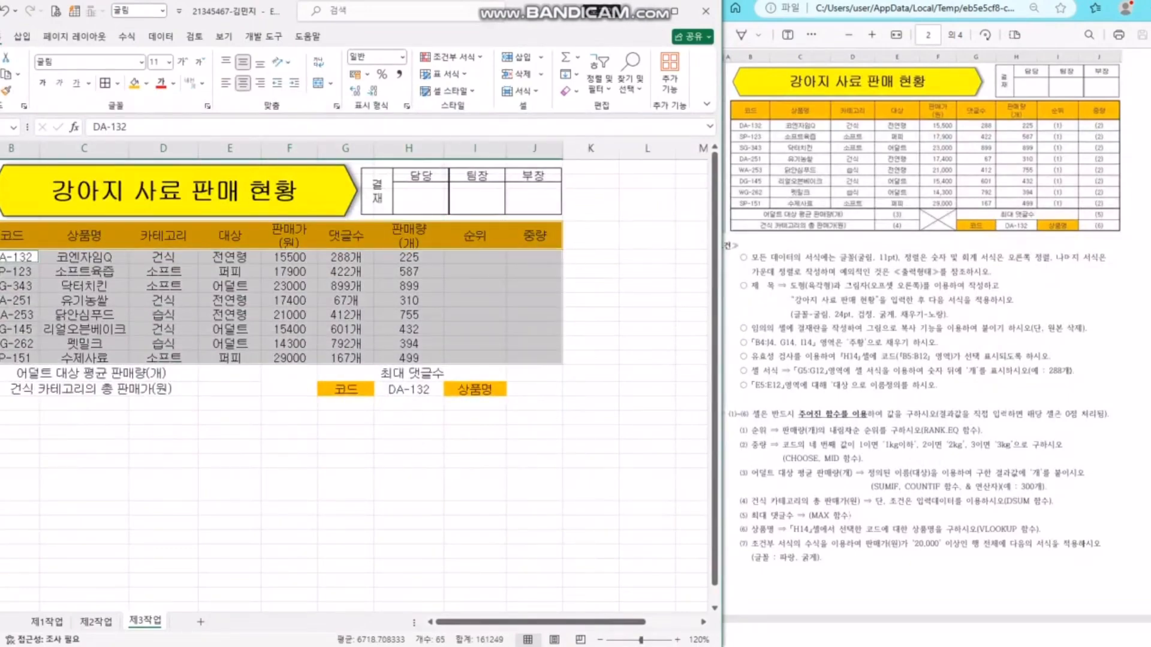
ctrl+drag(90, 372, 535, 389)
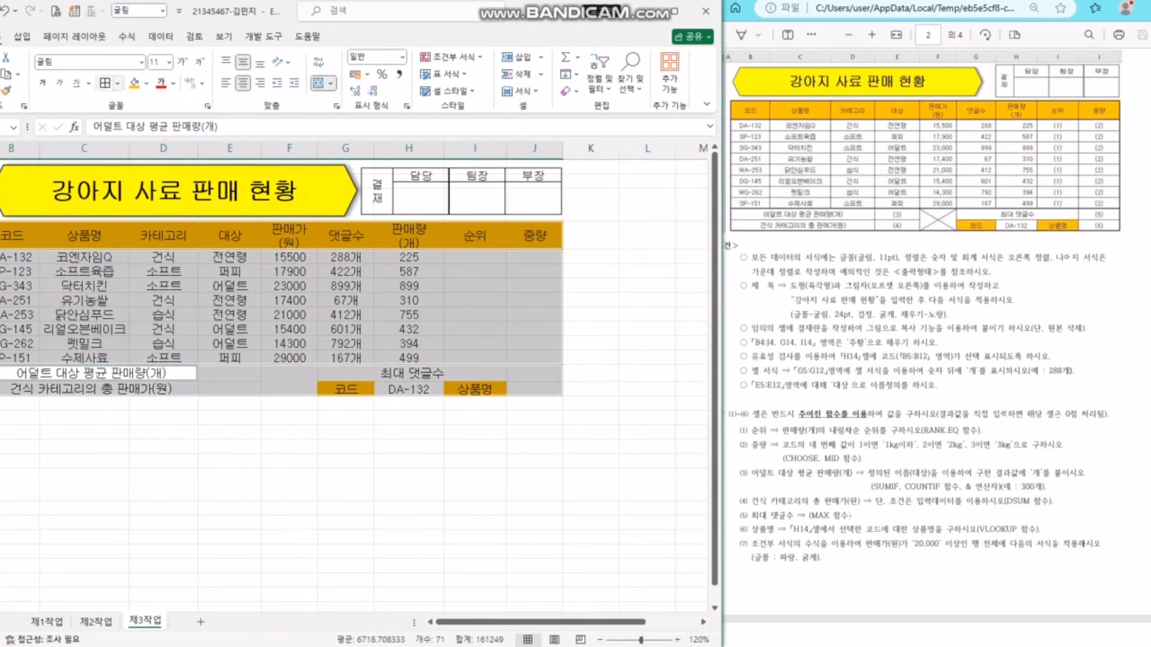
click(117, 82)
click(149, 214)
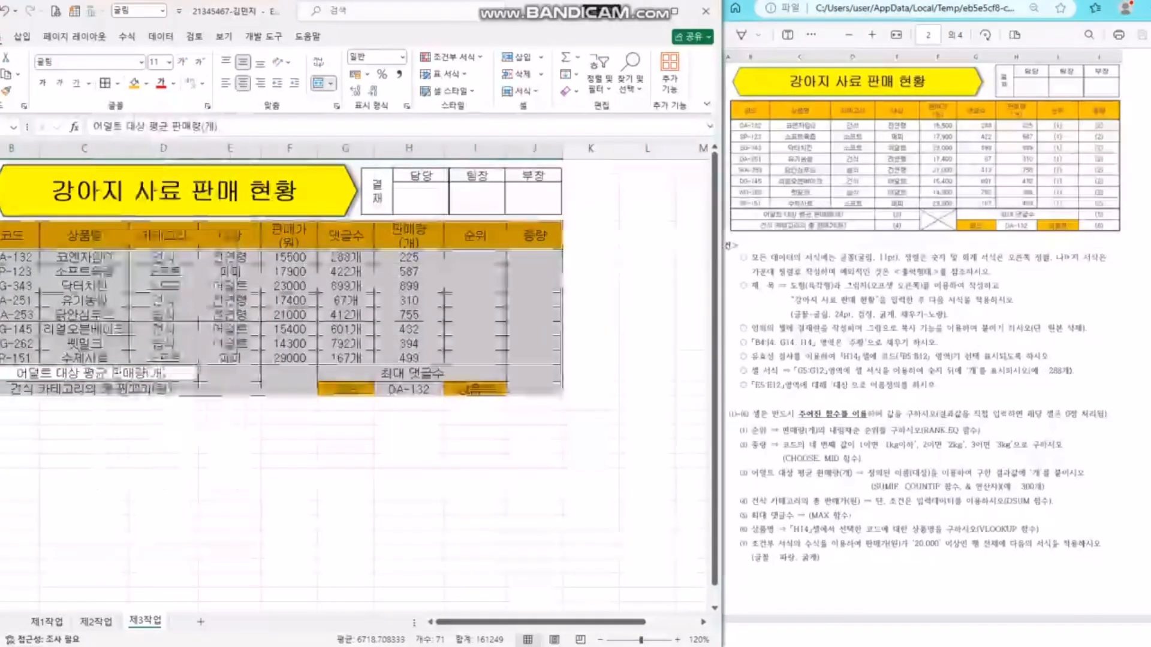
- Add a Thick Outside Border around the table B4:J14
click(118, 83)
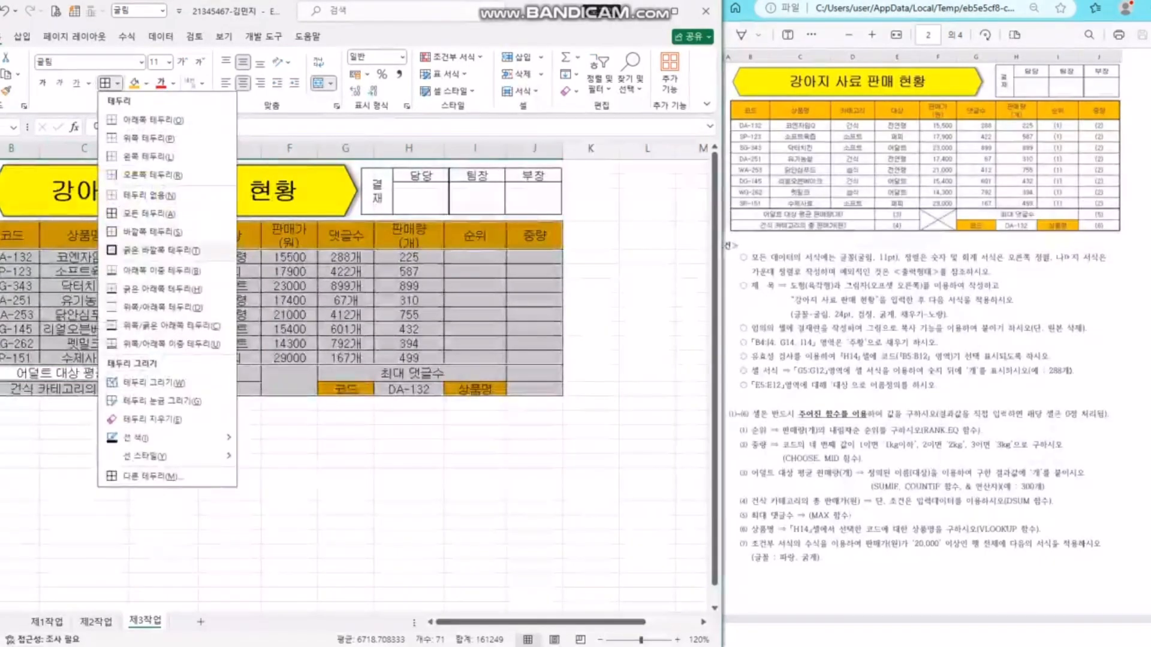
click(155, 250)
click(646, 329)
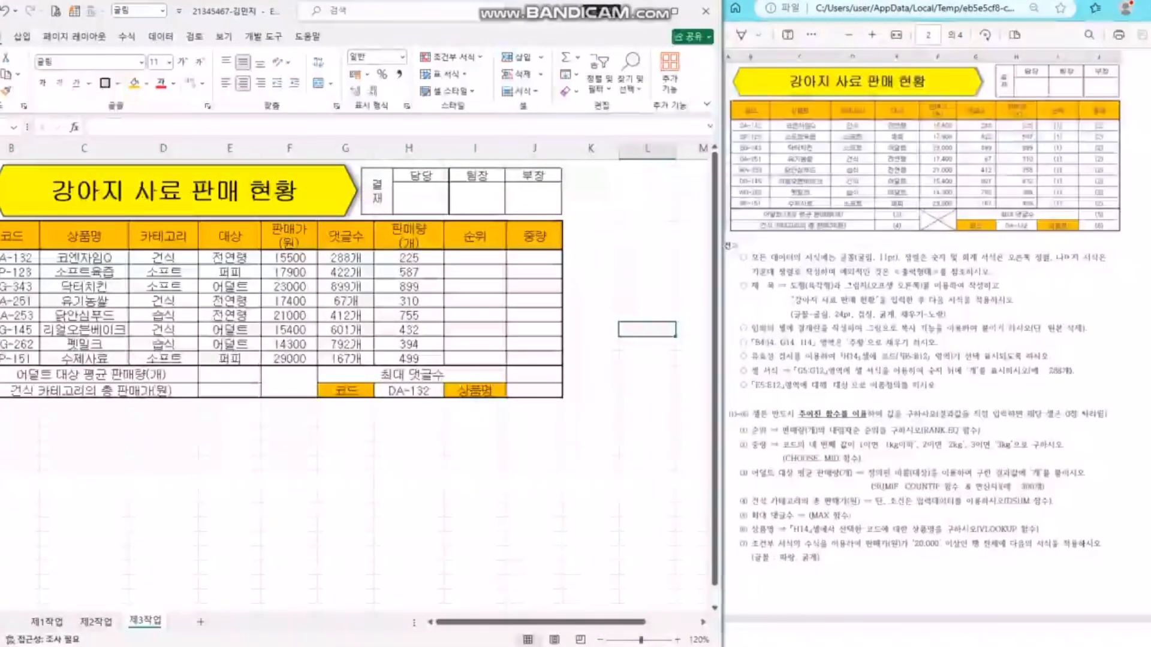
drag(13, 236, 535, 236)
drag(14, 258, 475, 358)
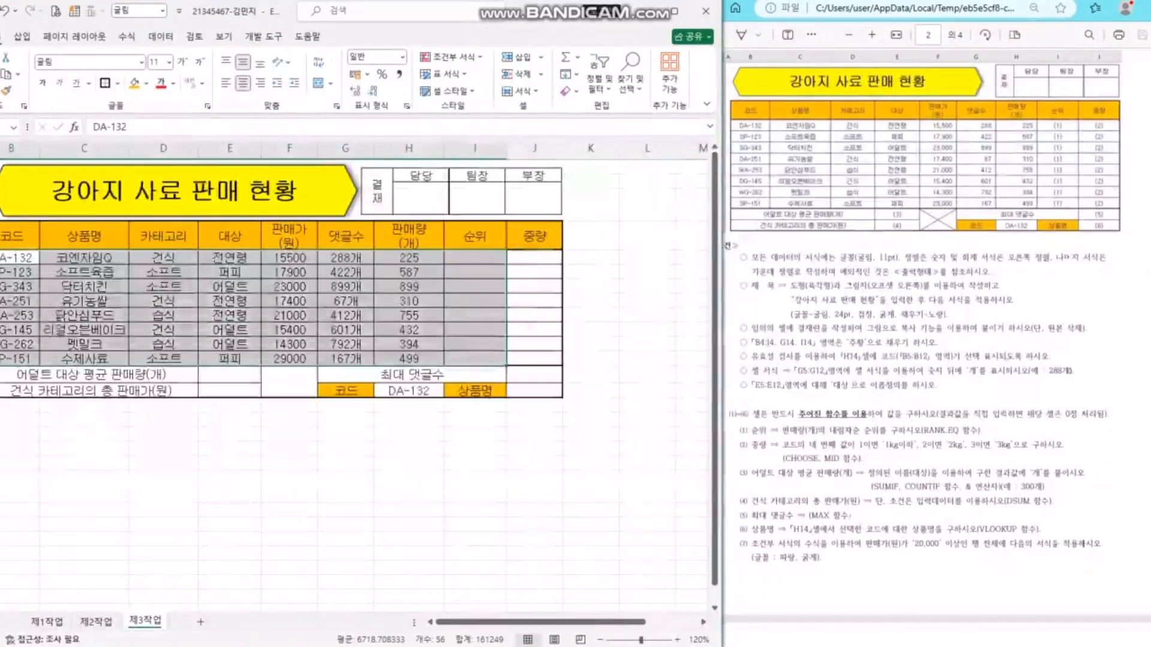
click(590, 344)
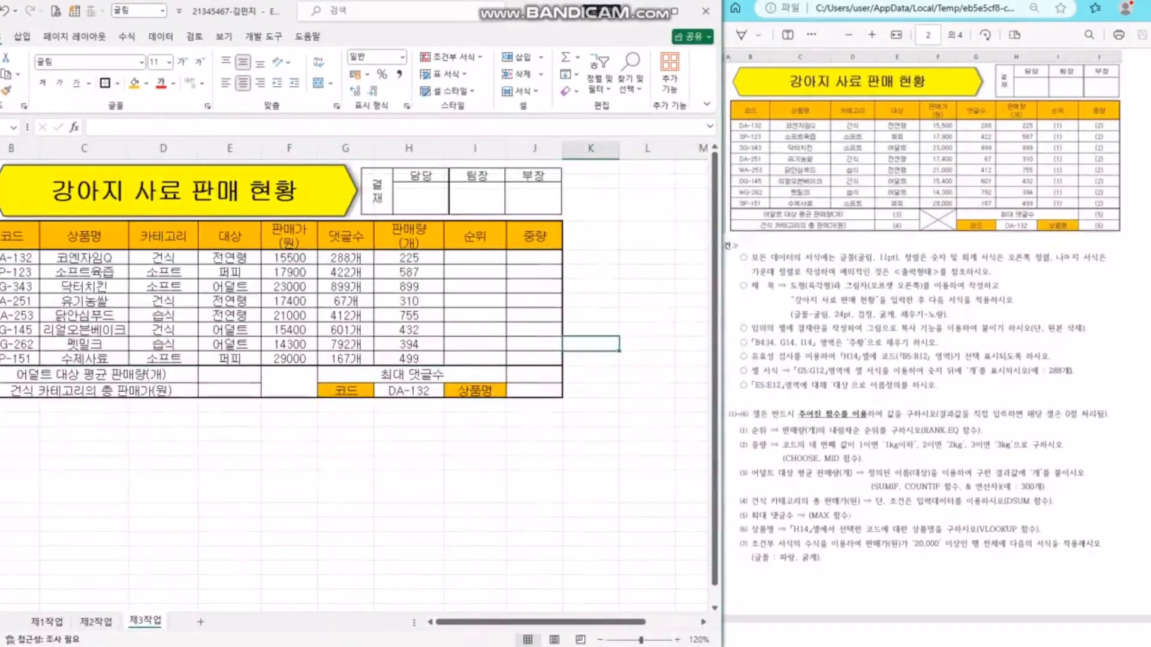
click(289, 382)
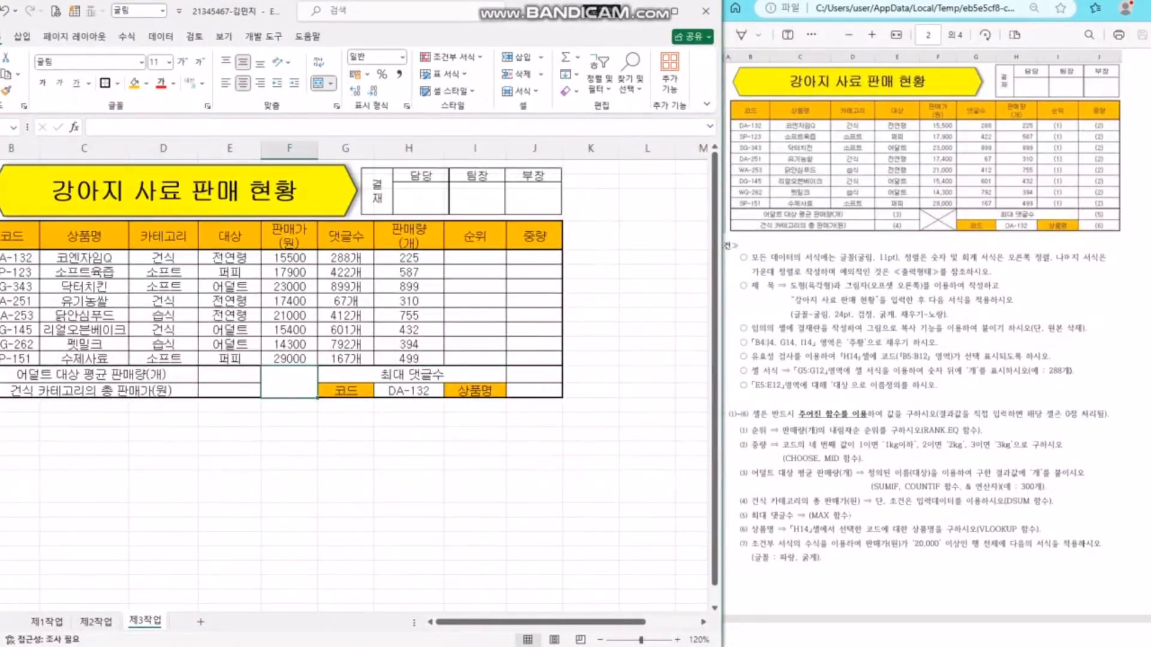
- Draw both diagonal borders across merged cell F13:F14 to form an X
click(118, 83)
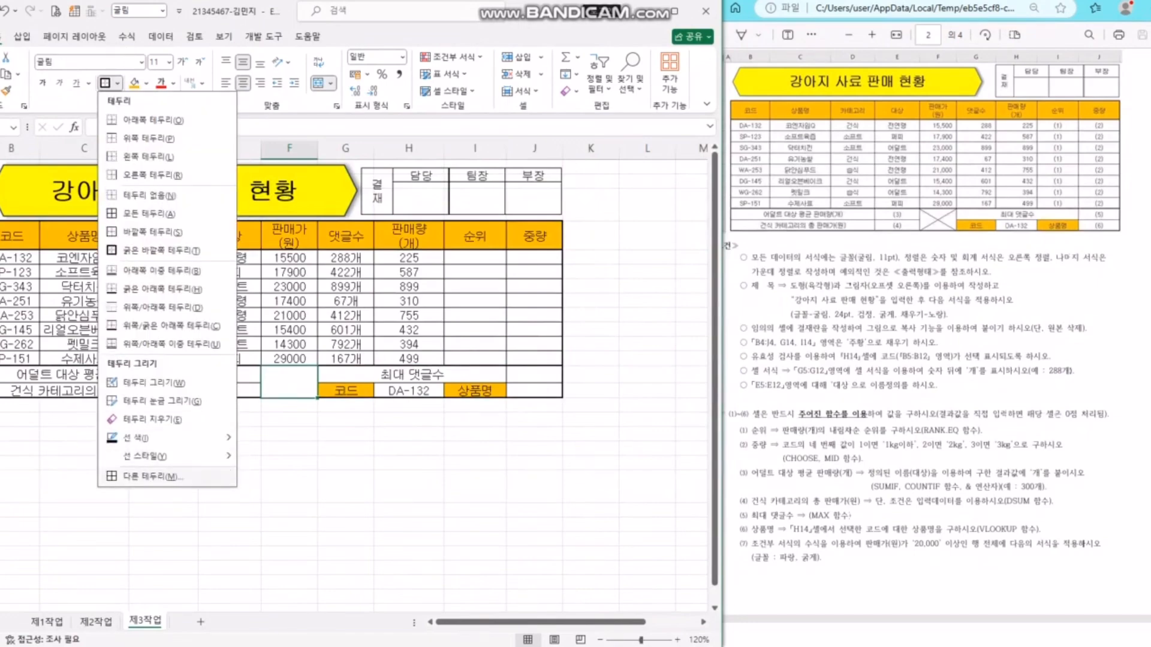
click(198, 479)
click(496, 357)
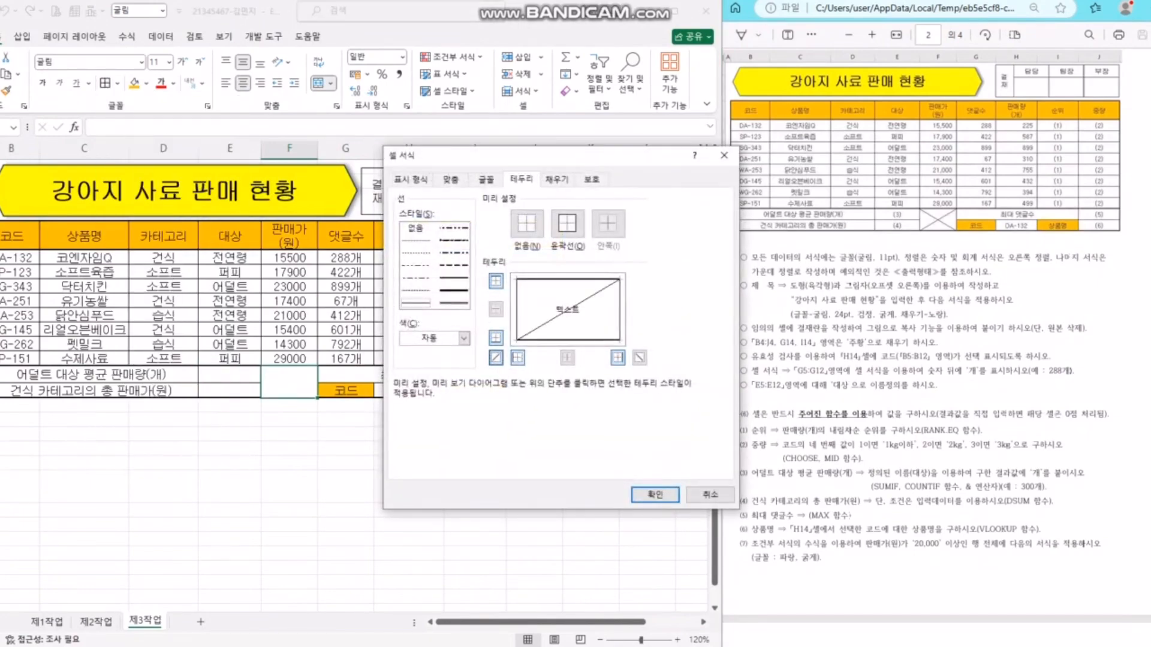
click(639, 357)
click(655, 495)
click(590, 391)
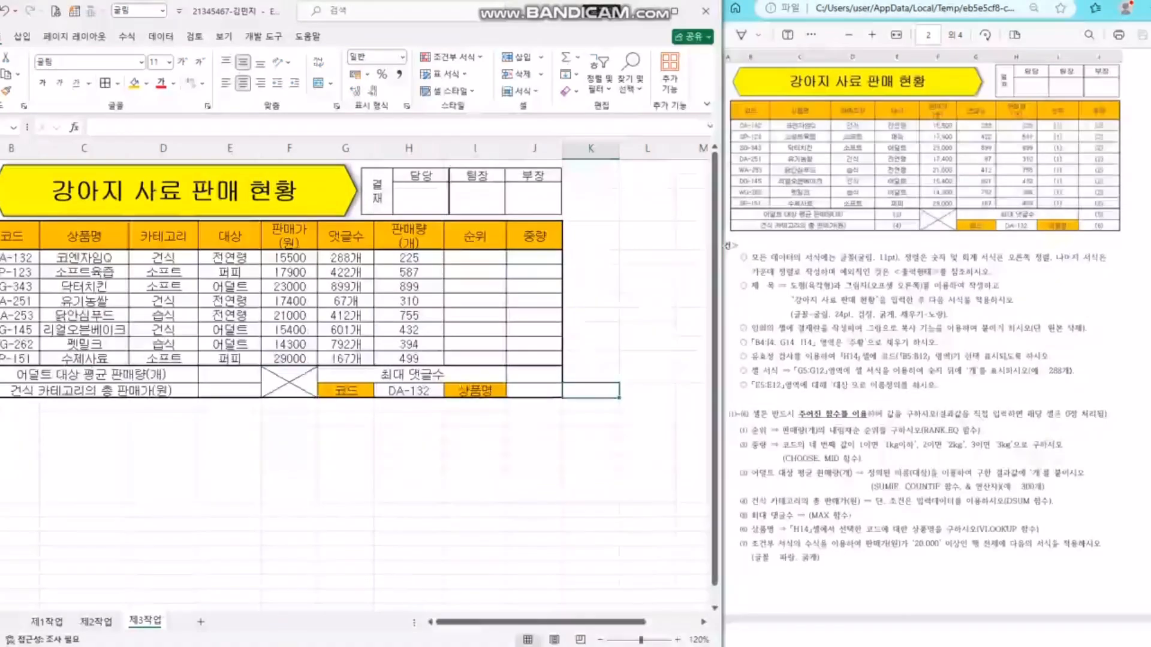
click(591, 330)
click(590, 301)
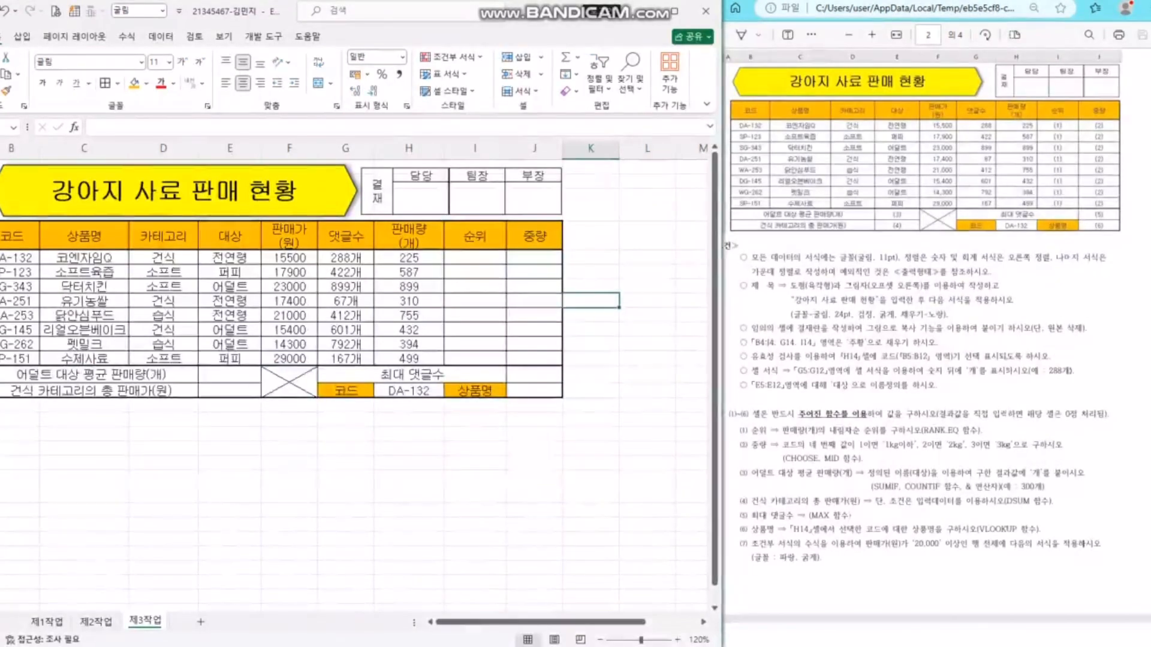
click(647, 344)
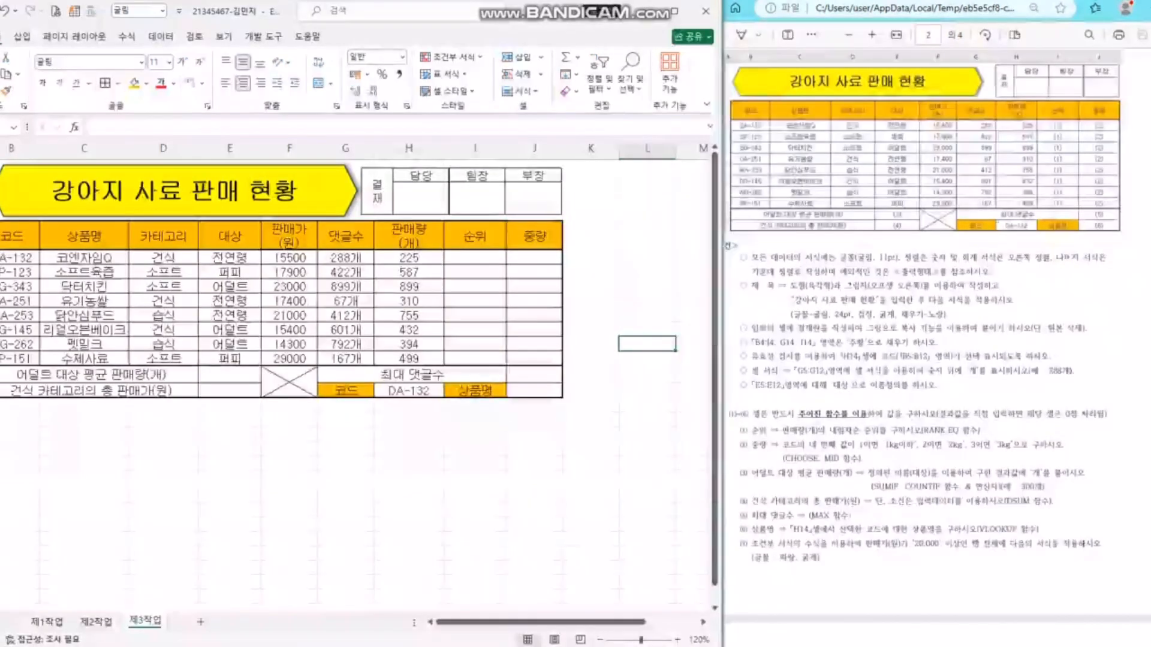
click(591, 391)
- Review the 판매량 column H4:H12 and select cell I5 under 순위
drag(408, 237, 409, 358)
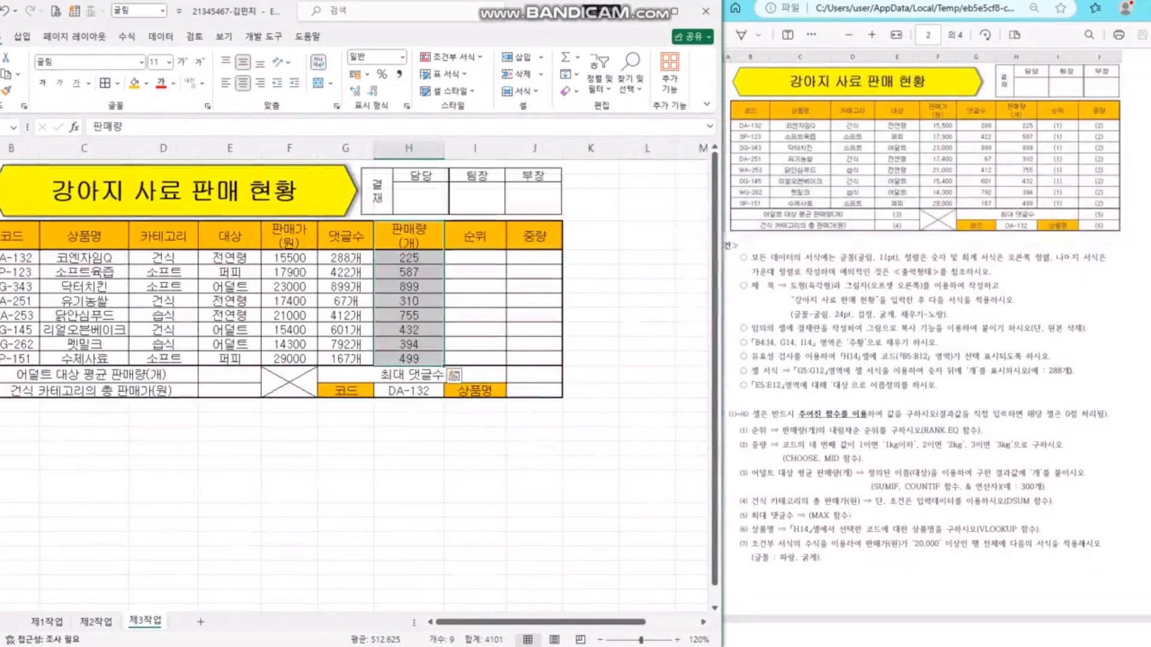
click(409, 287)
click(475, 287)
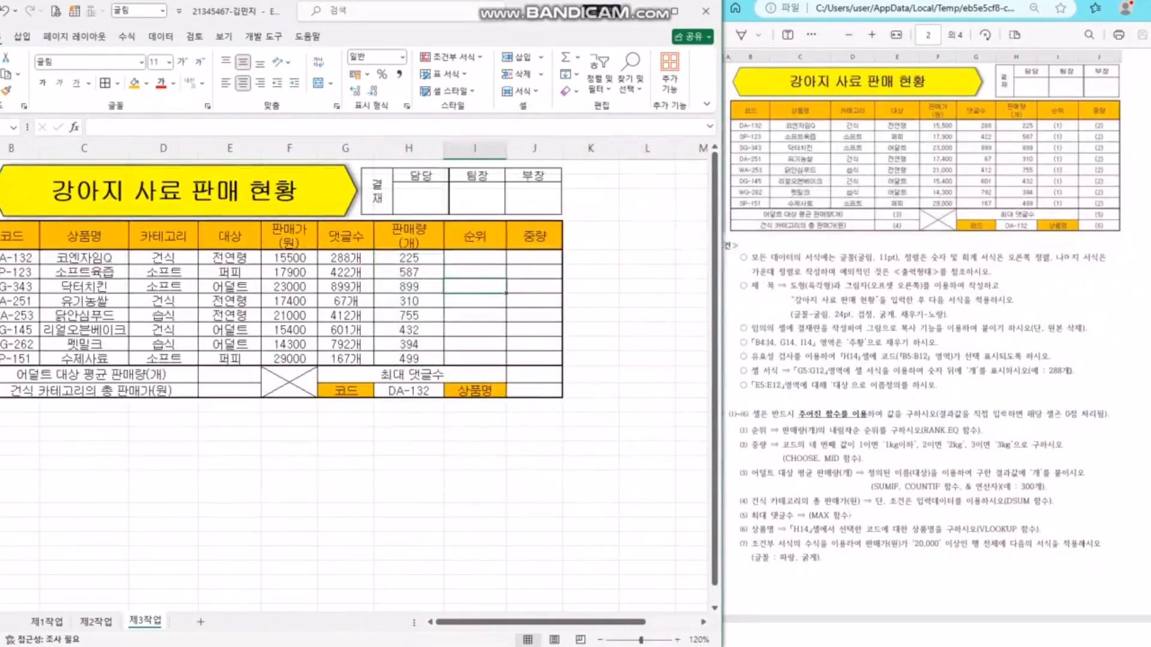
click(409, 315)
click(474, 315)
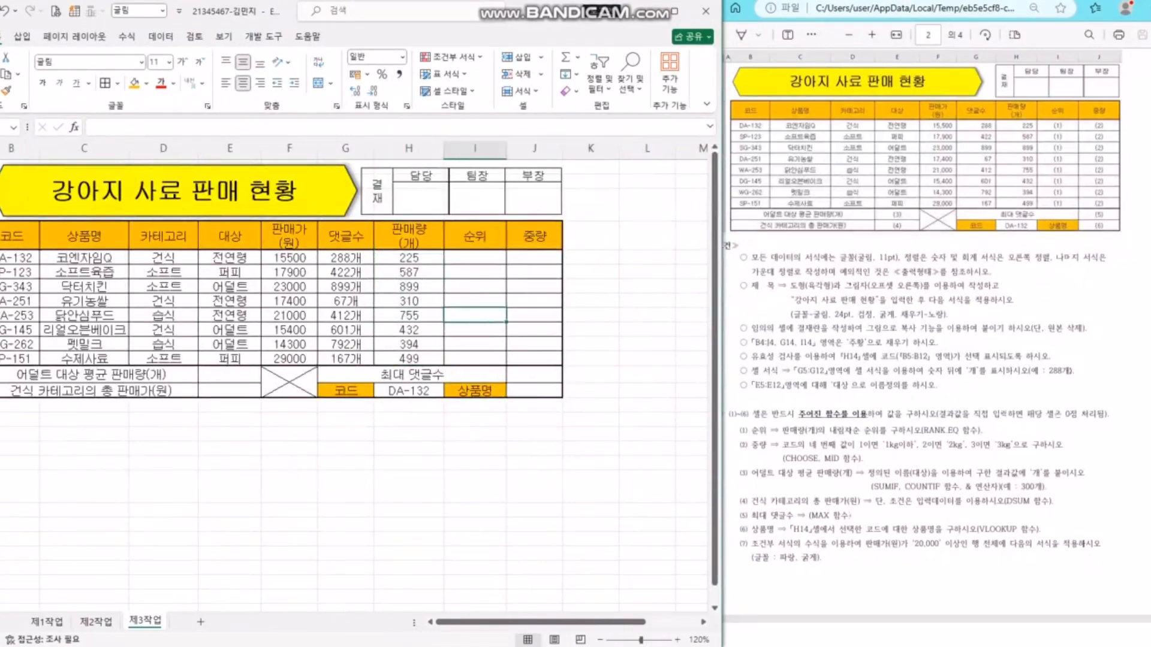
click(474, 257)
- Enter =RANK.EQ(H5,$H$5:$H$12, in I5, locking the quantity range with F4
text(=RAN)
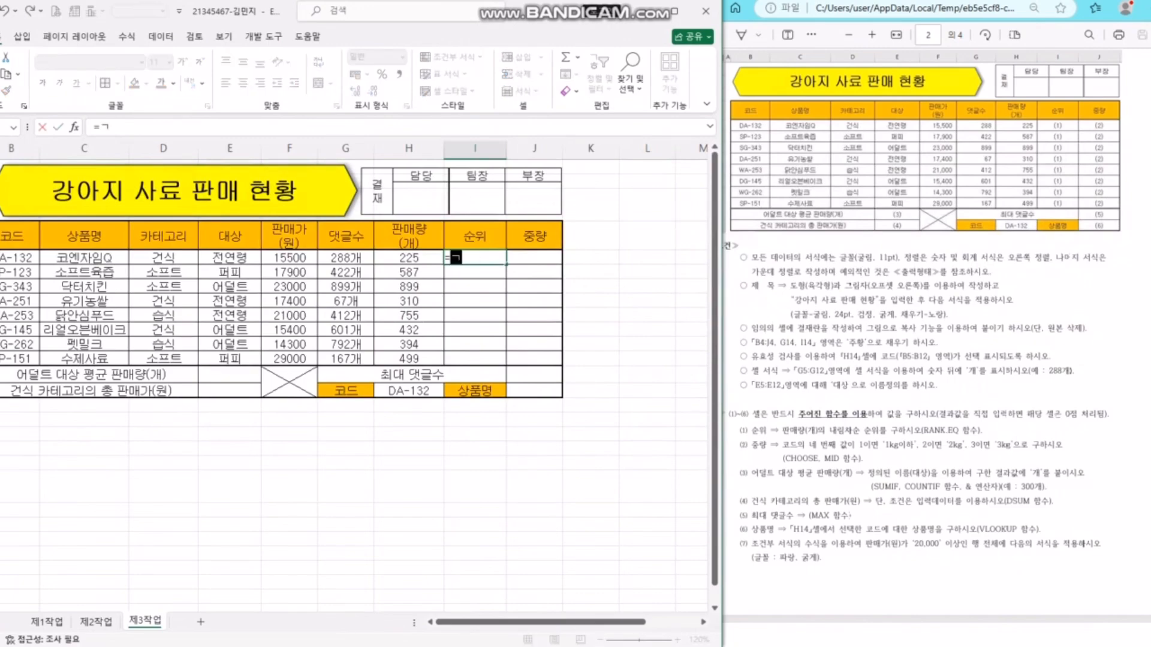
text(K.EQ)
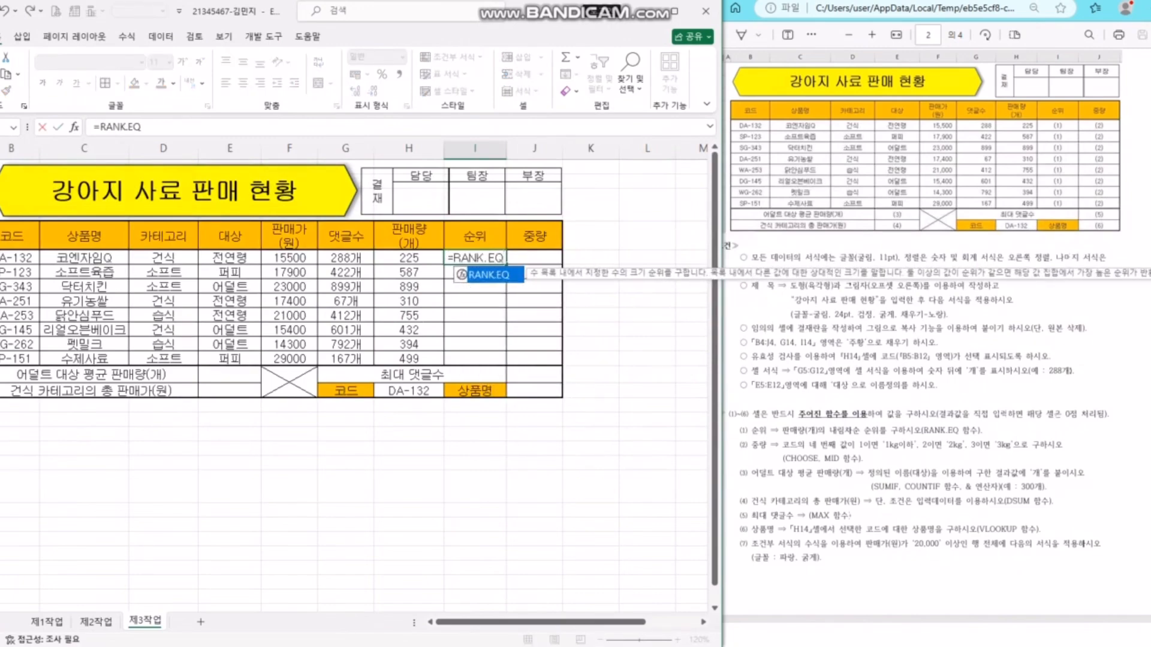
text(()
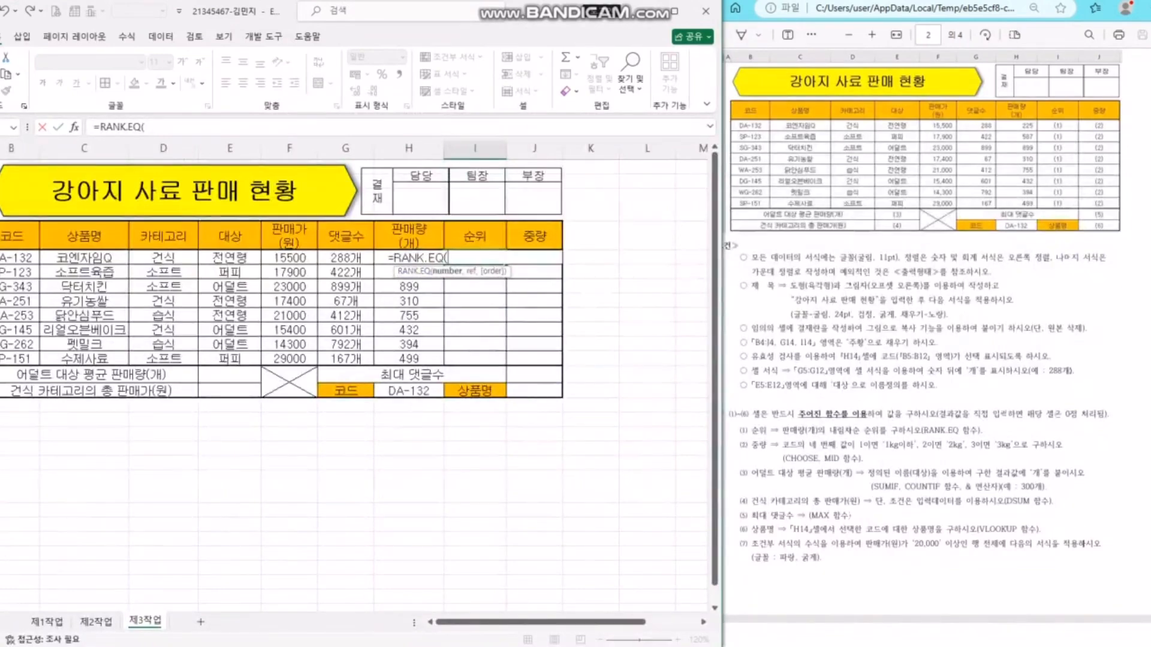
click(409, 236)
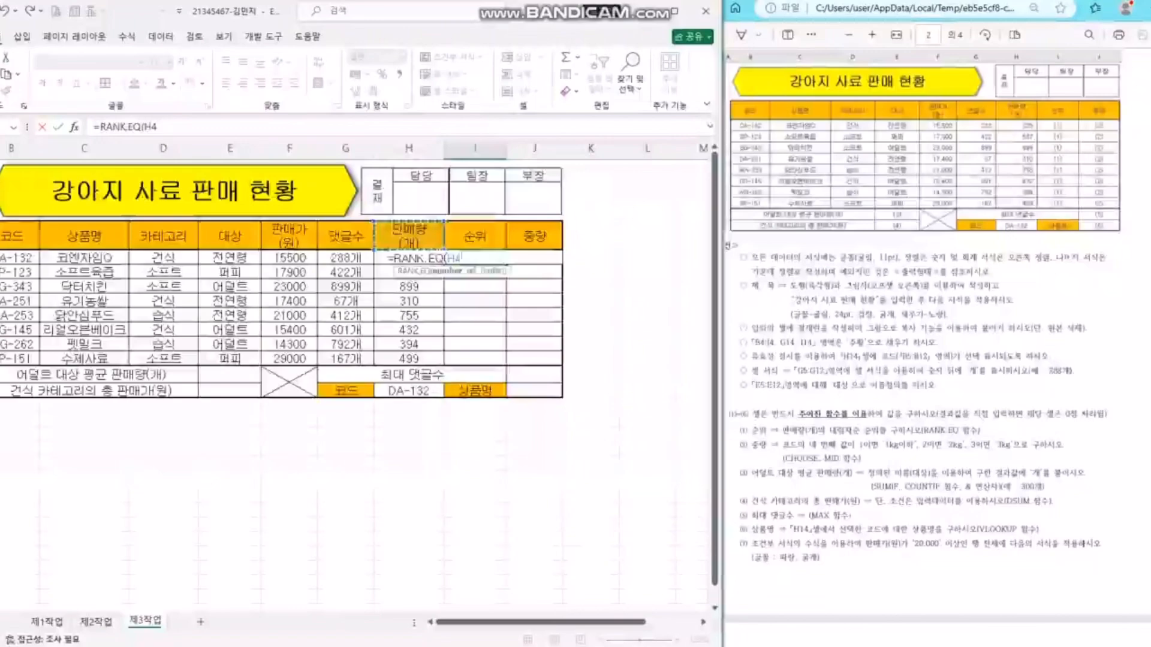
key(Down)
key(BackSpace)
key(BackSpace)
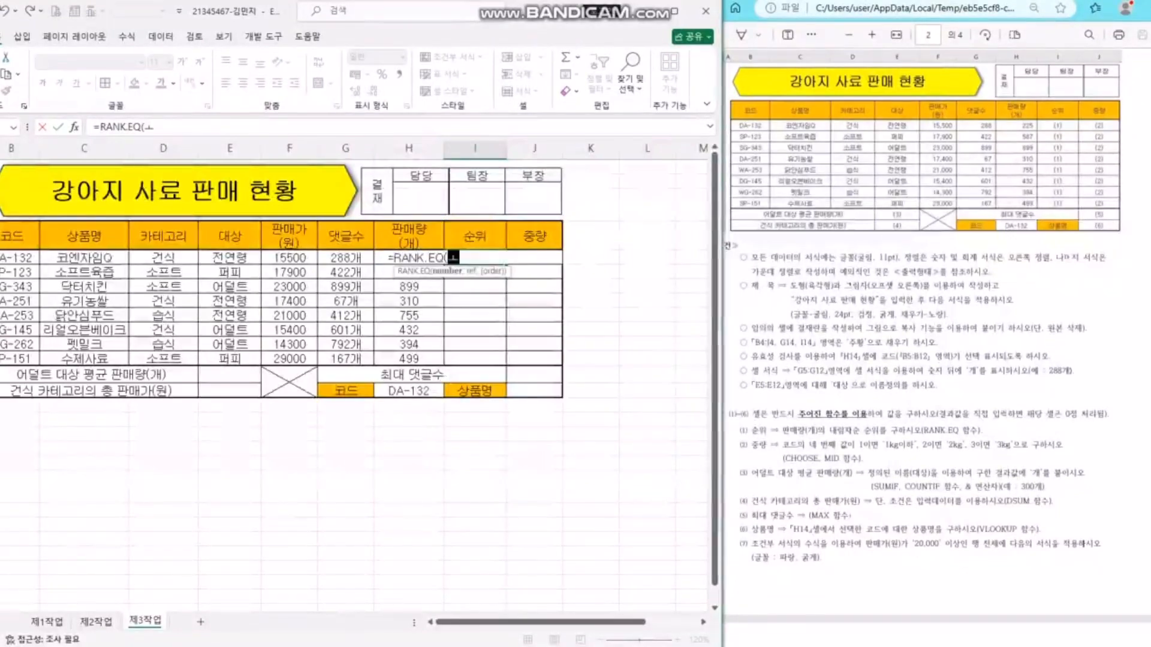
text(H5)
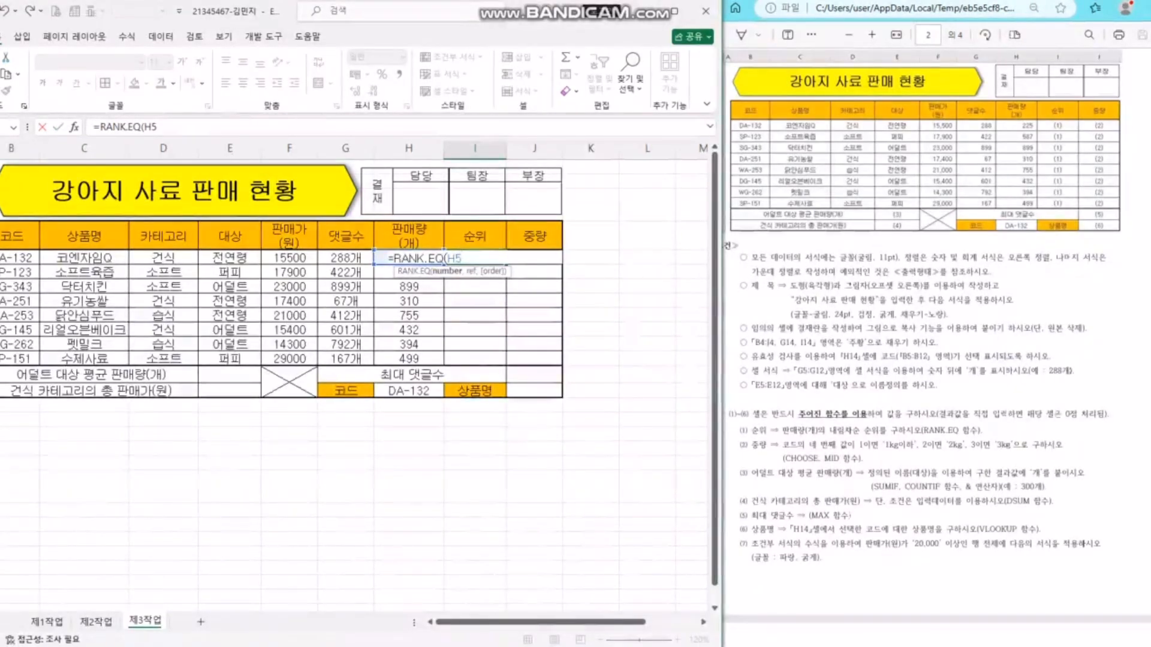
text(,)
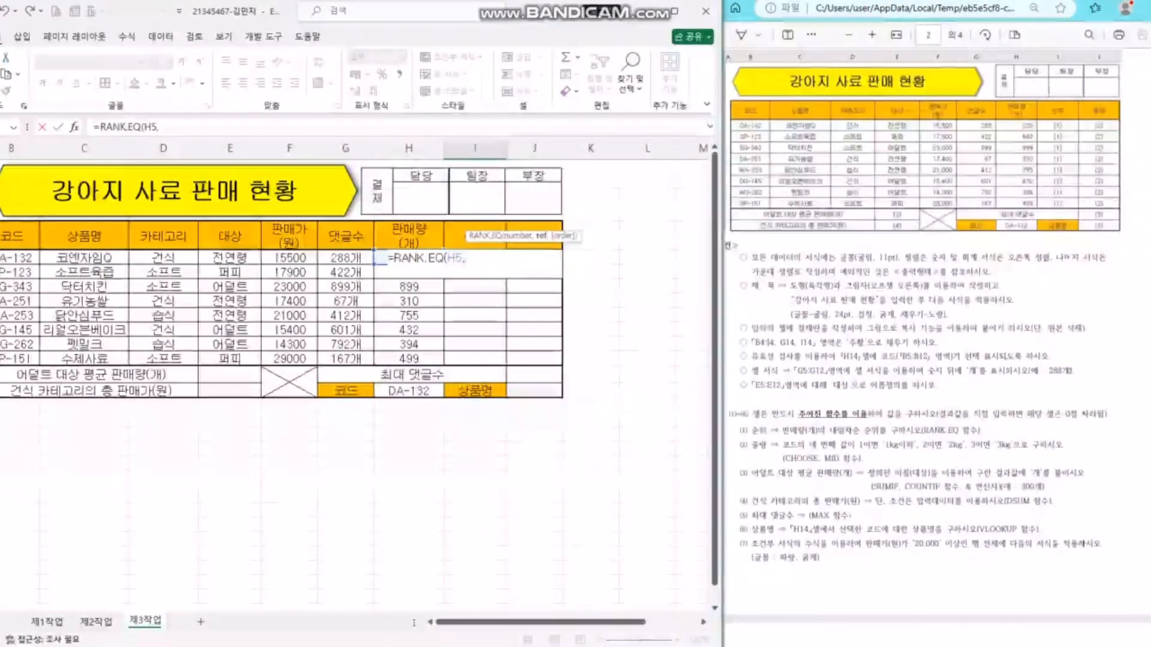
drag(414, 360, 414, 258)
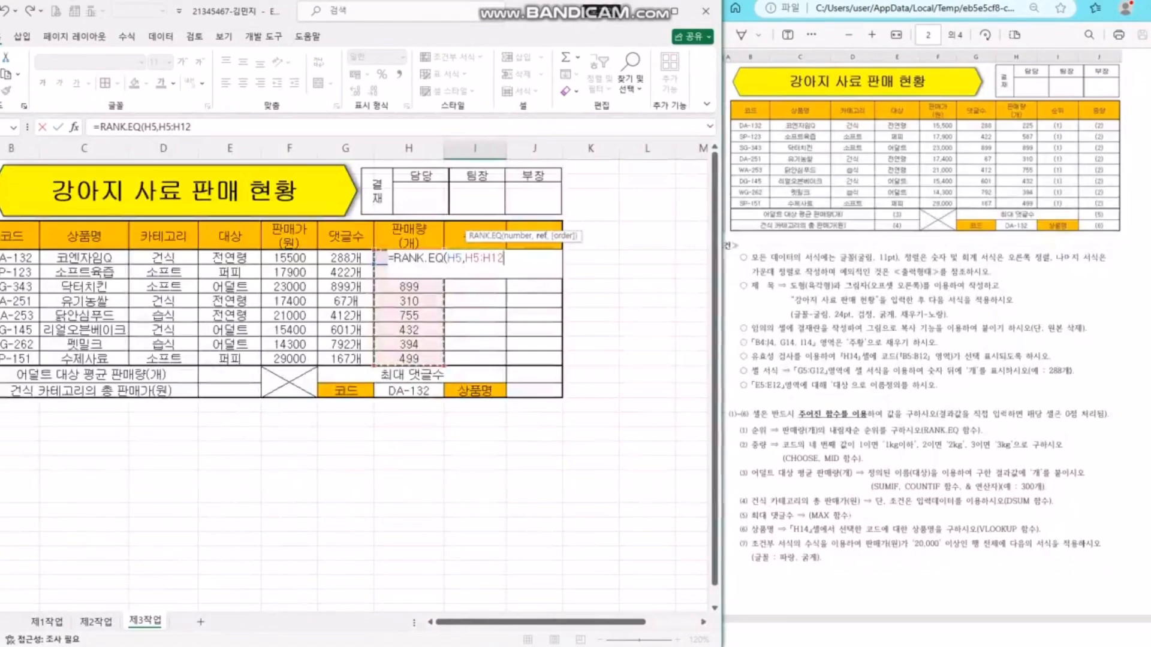
key(F4)
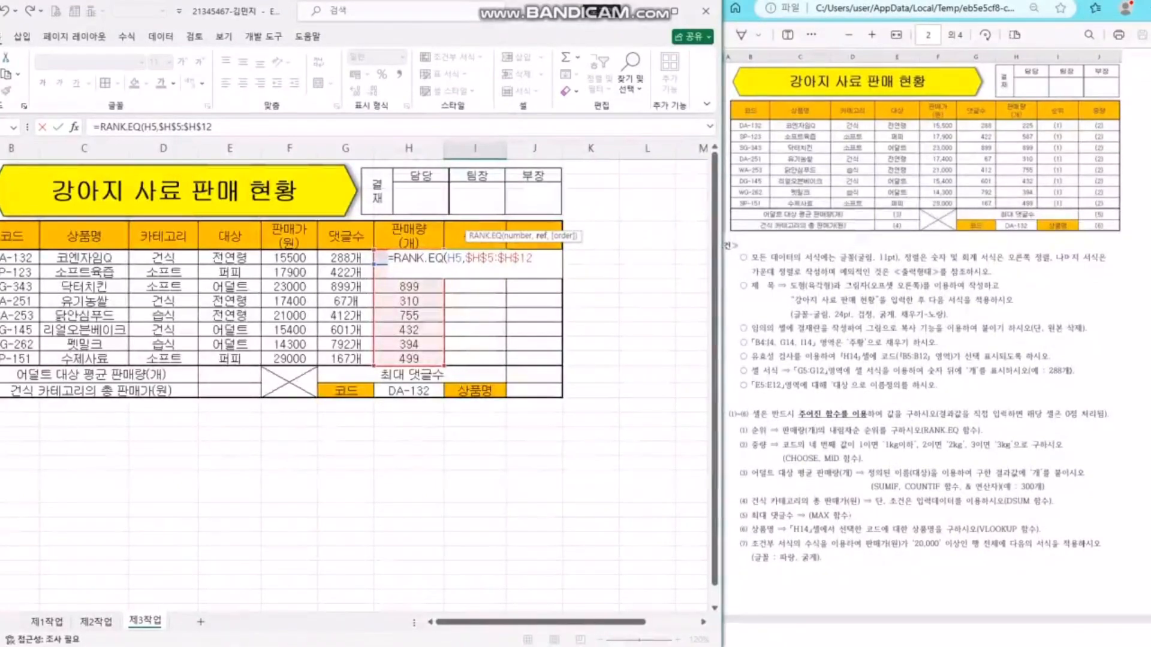
text(,0)
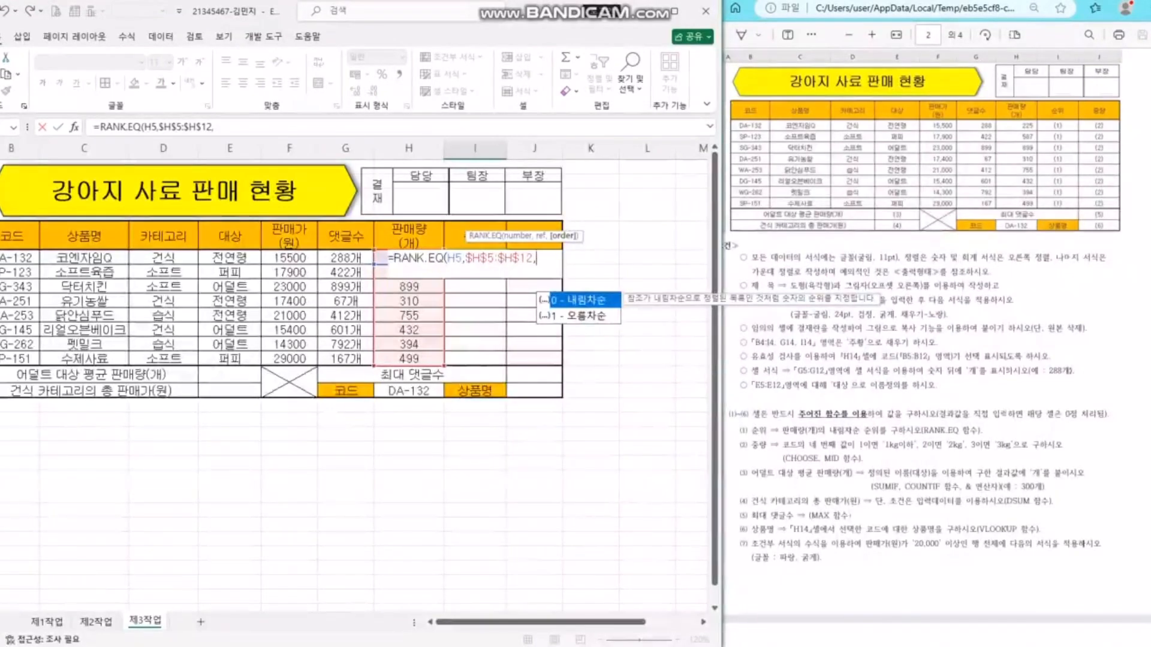
- Finish =RANK.EQ(H5,$H$5:$H$12,0) in I5 and fill it down to I12 without formatting
text(0)
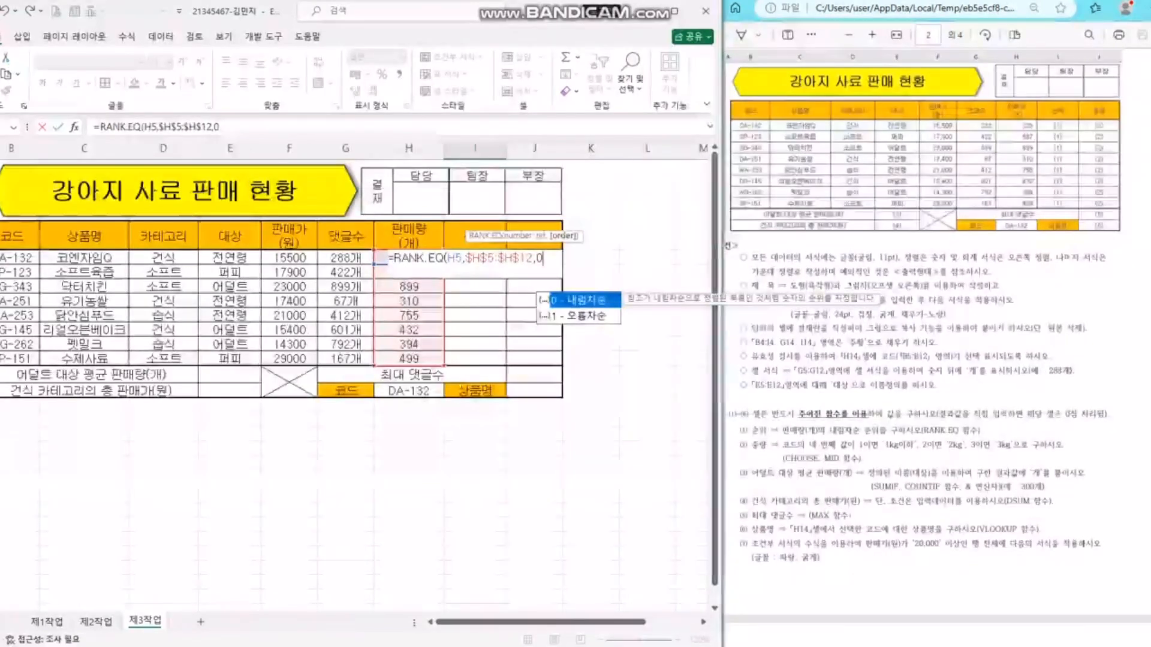
key(Return)
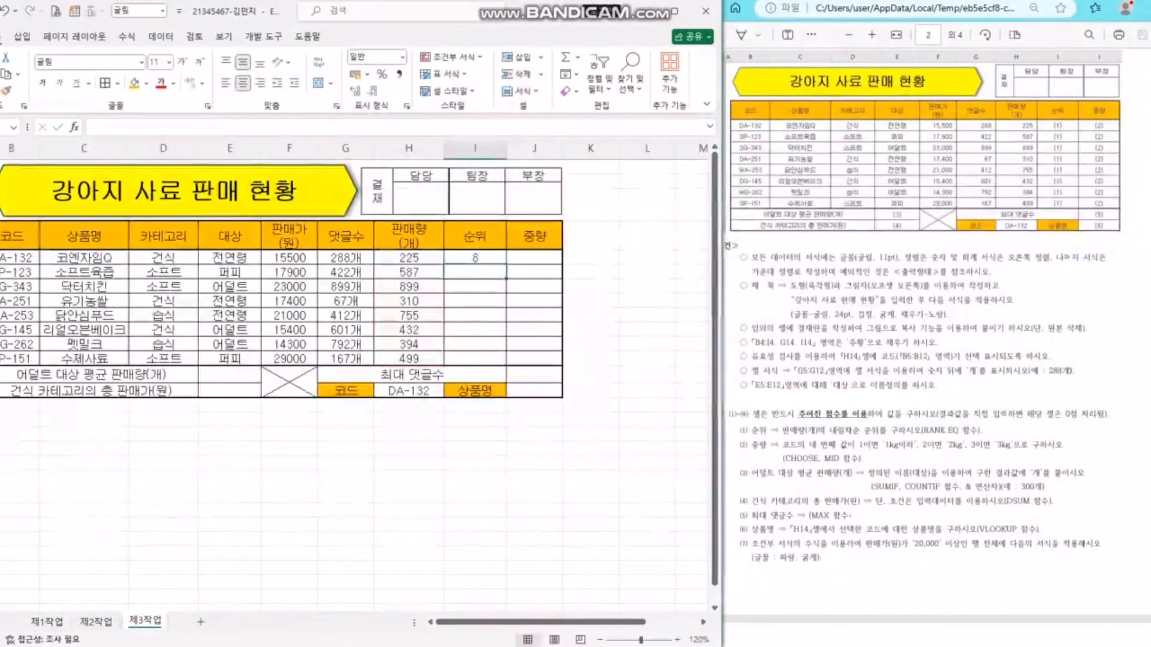
click(475, 258)
mouse_move(506, 265)
mouse_down()
mouse_move(506, 345)
mouse_move(507, 264)
mouse_up()
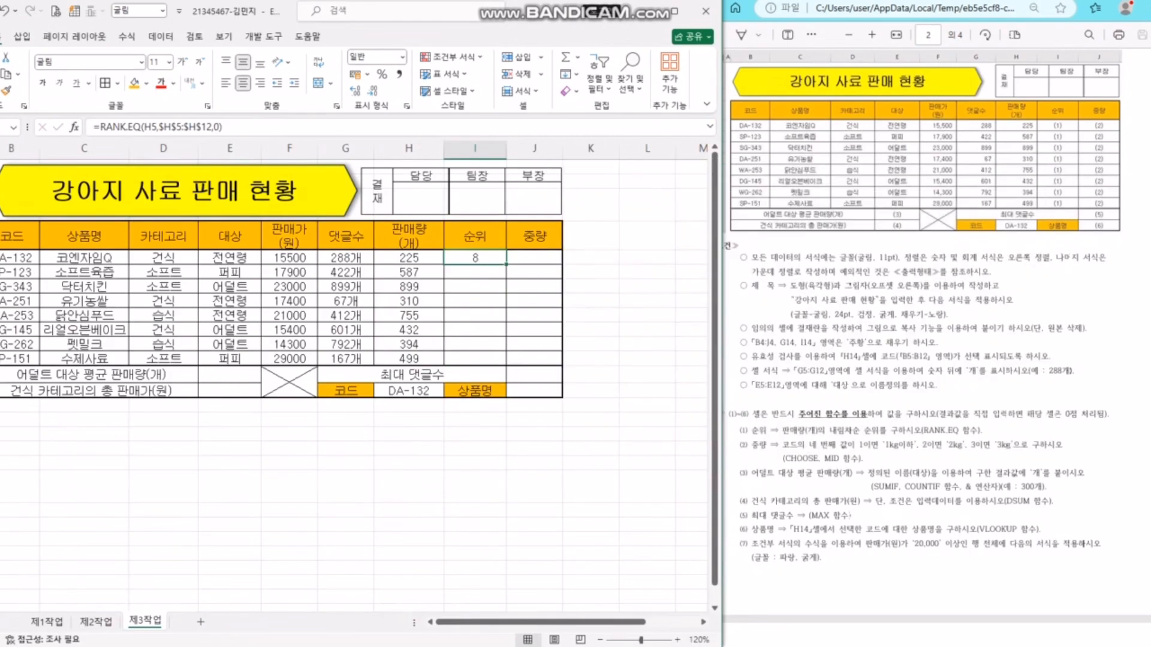
drag(507, 264, 507, 366)
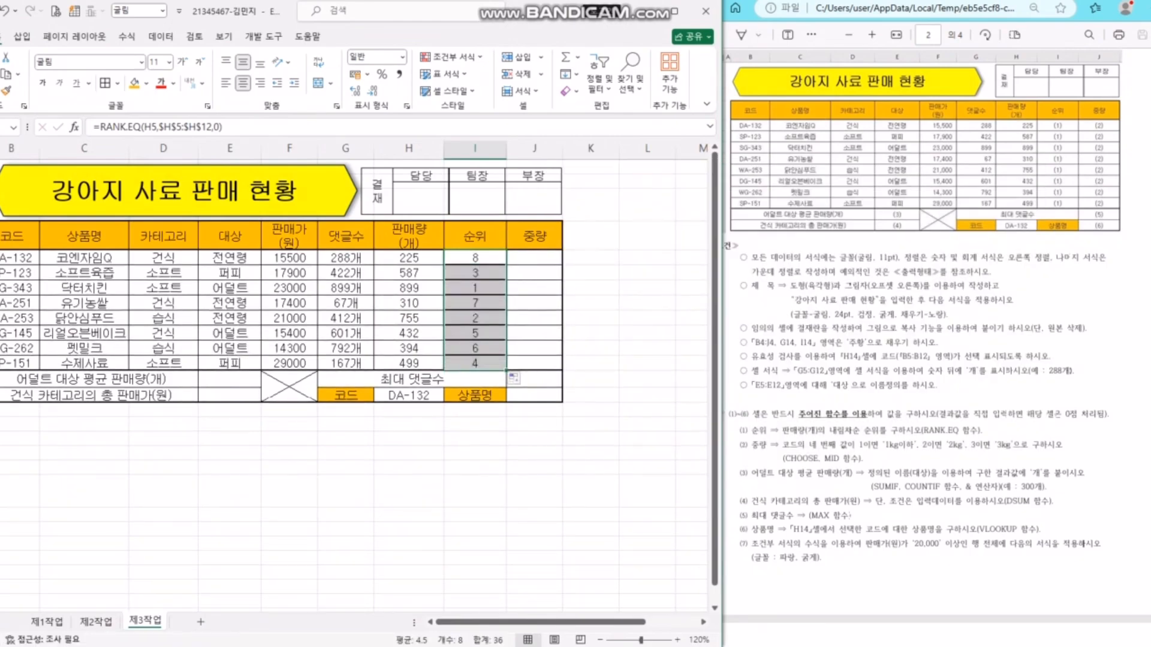
click(516, 379)
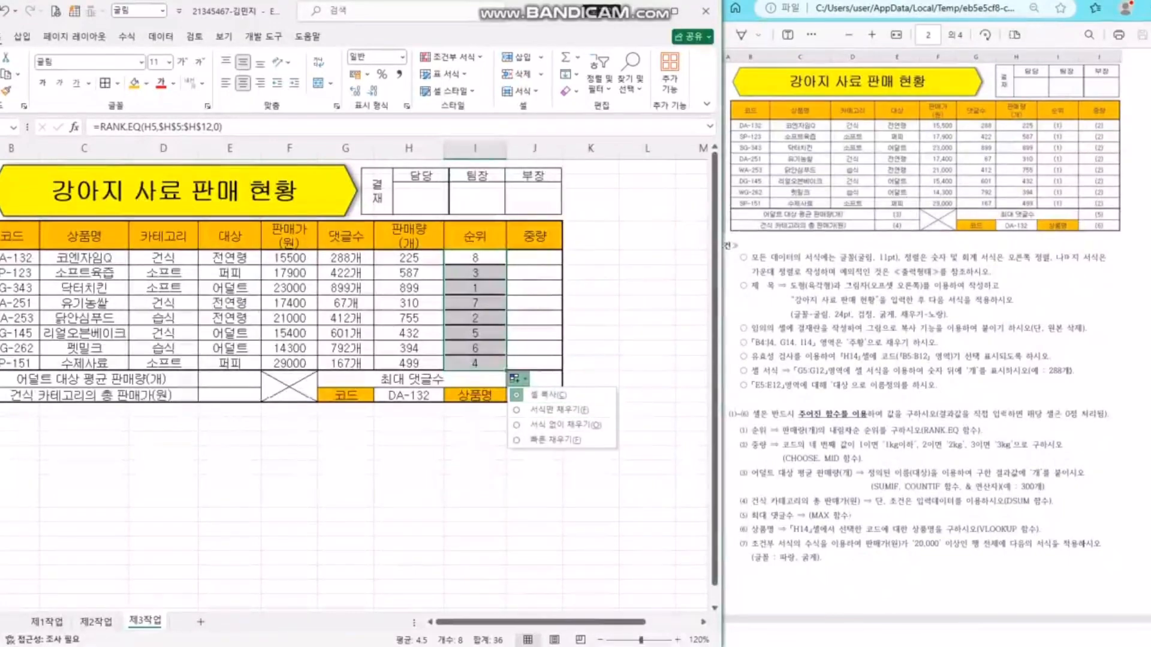
click(566, 425)
- Check the rank formulas in I5 and I12 for the absolute range and the H12 reference
click(590, 315)
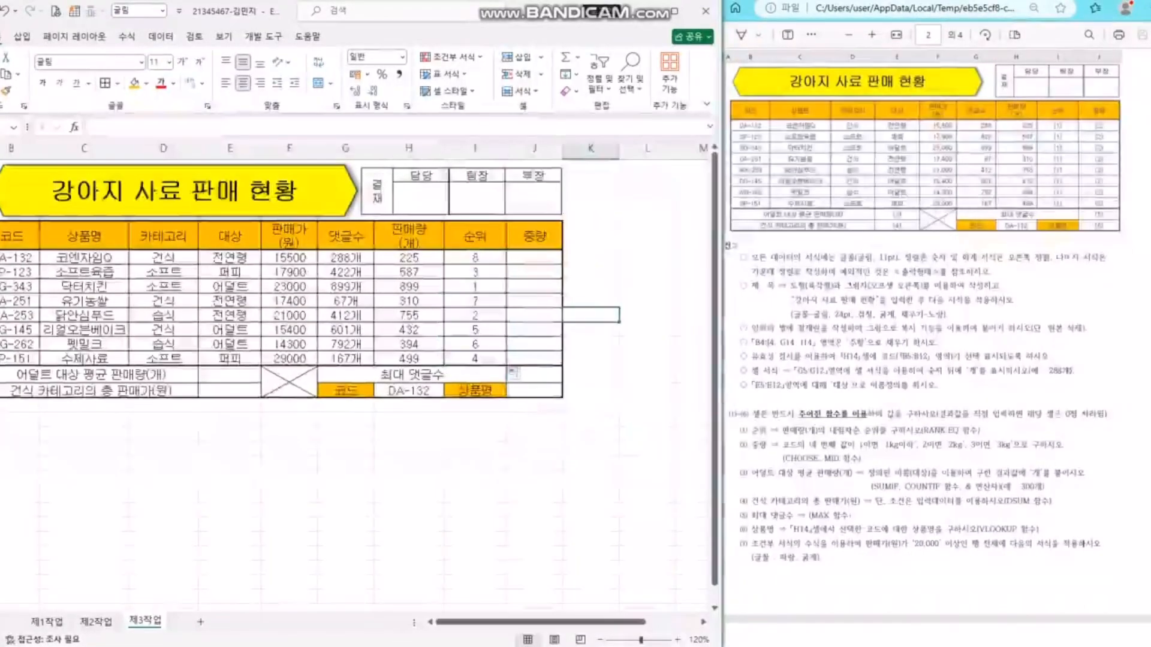
double_click(474, 258)
drag(473, 258, 520, 258)
key(Escape)
click(475, 236)
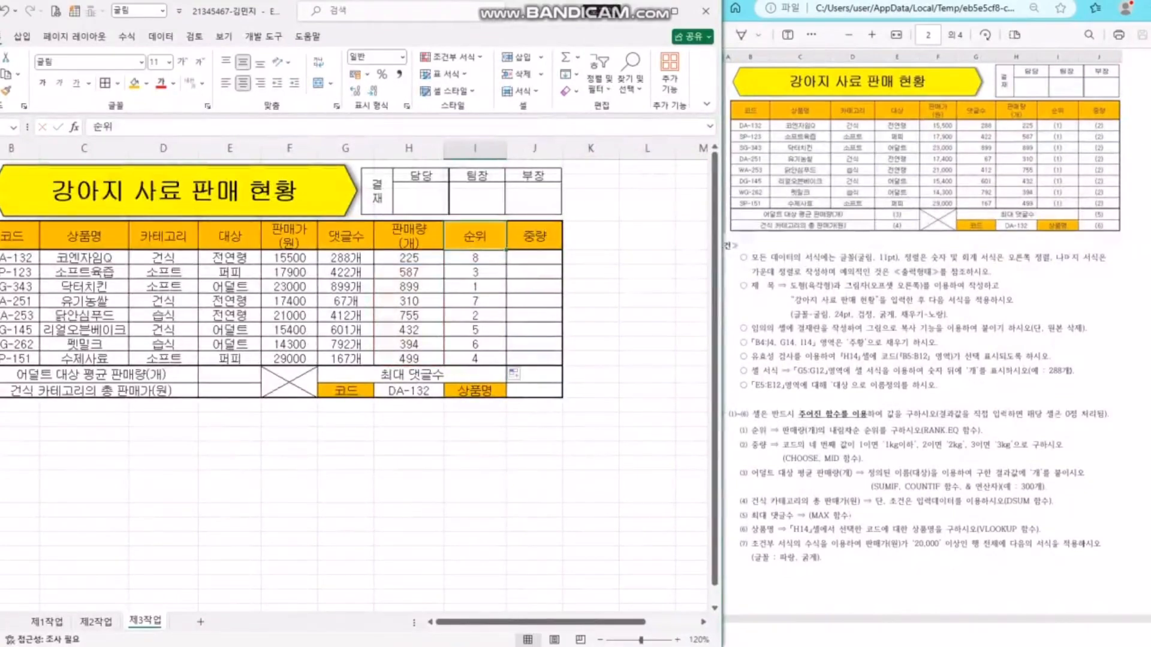
double_click(475, 258)
double_click(478, 359)
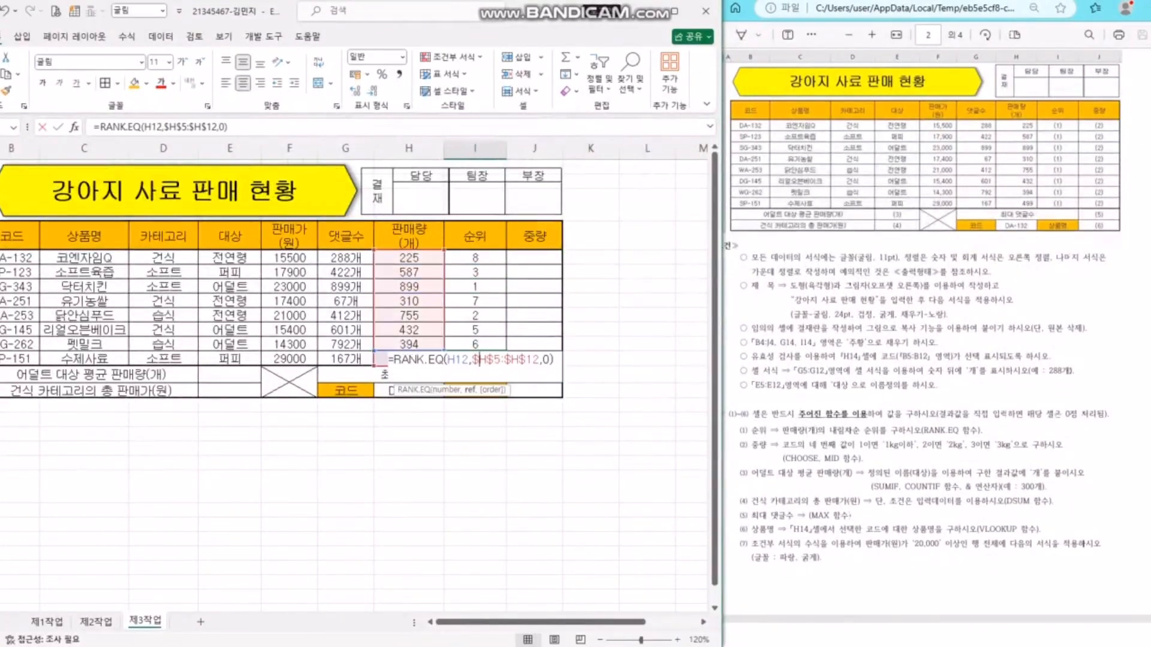
click(448, 359)
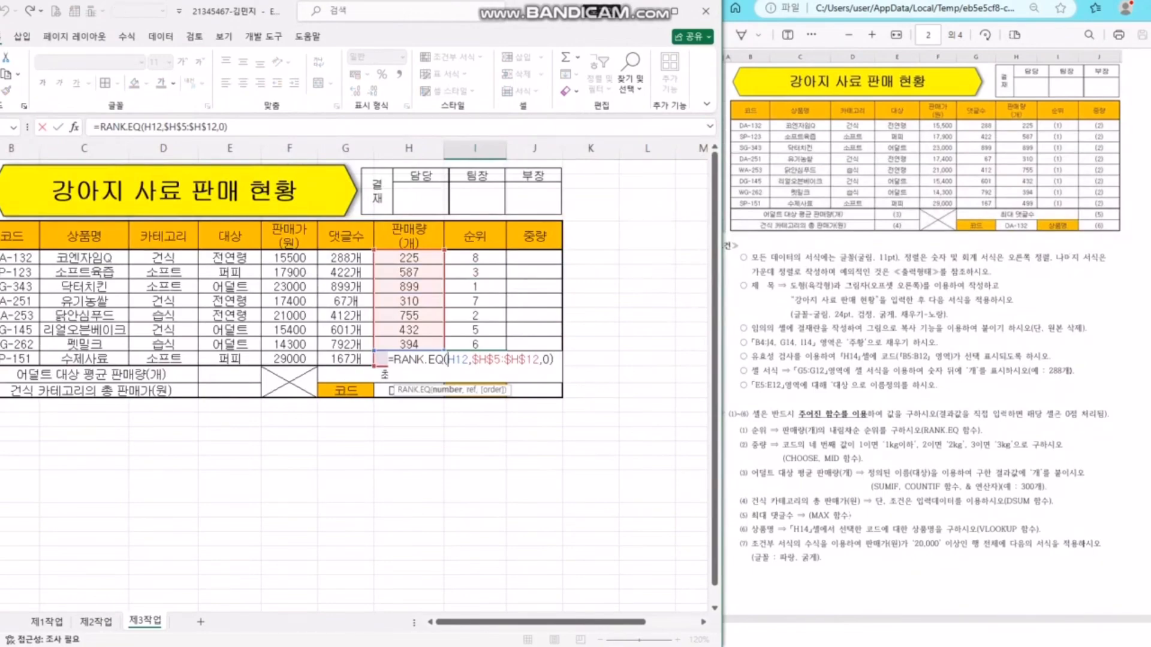
key(ctrl+Return)
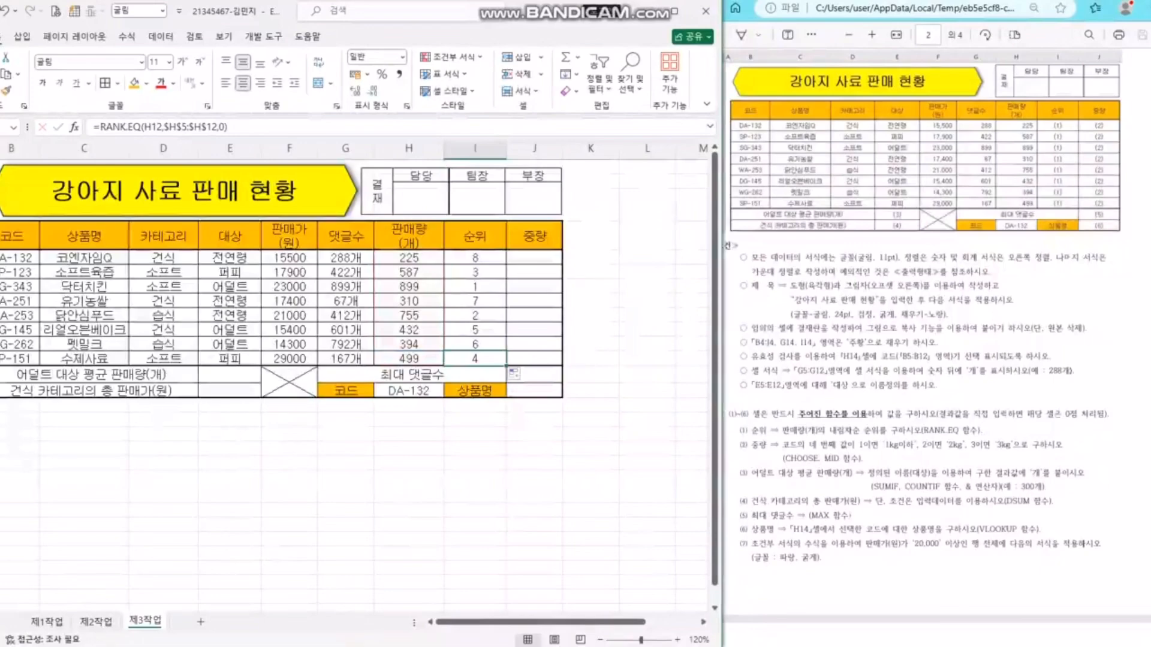
- Begin the J5 weight formula as =CHOOSE(MID(B5,4,1), using the code's fourth character
click(534, 258)
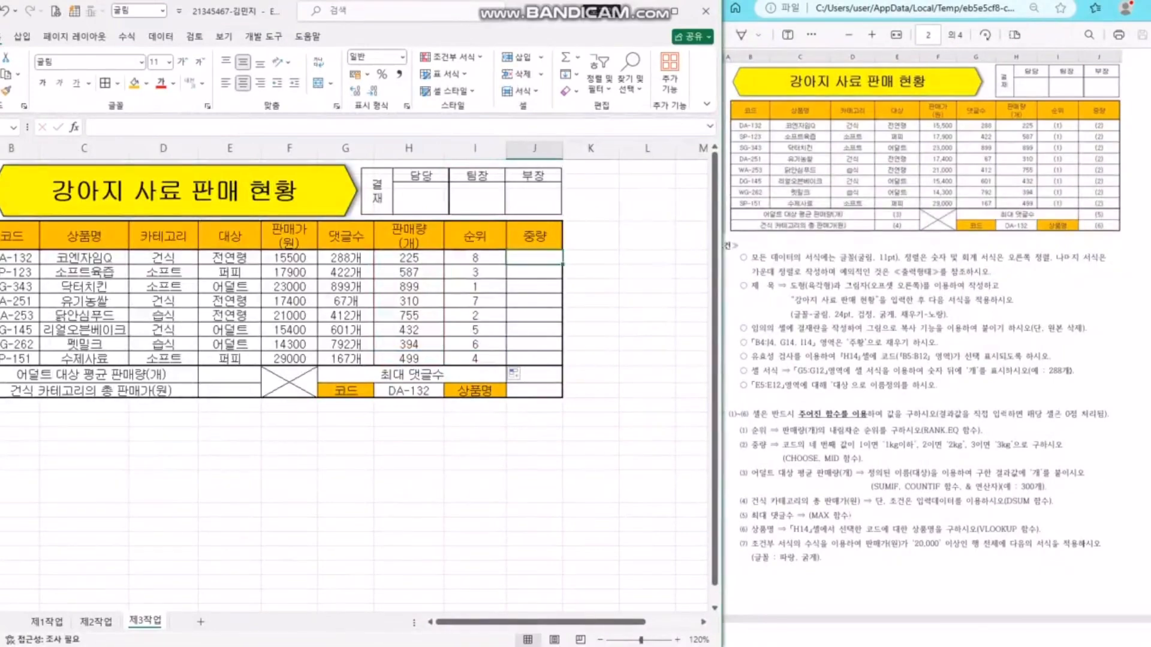
text(=CHOO)
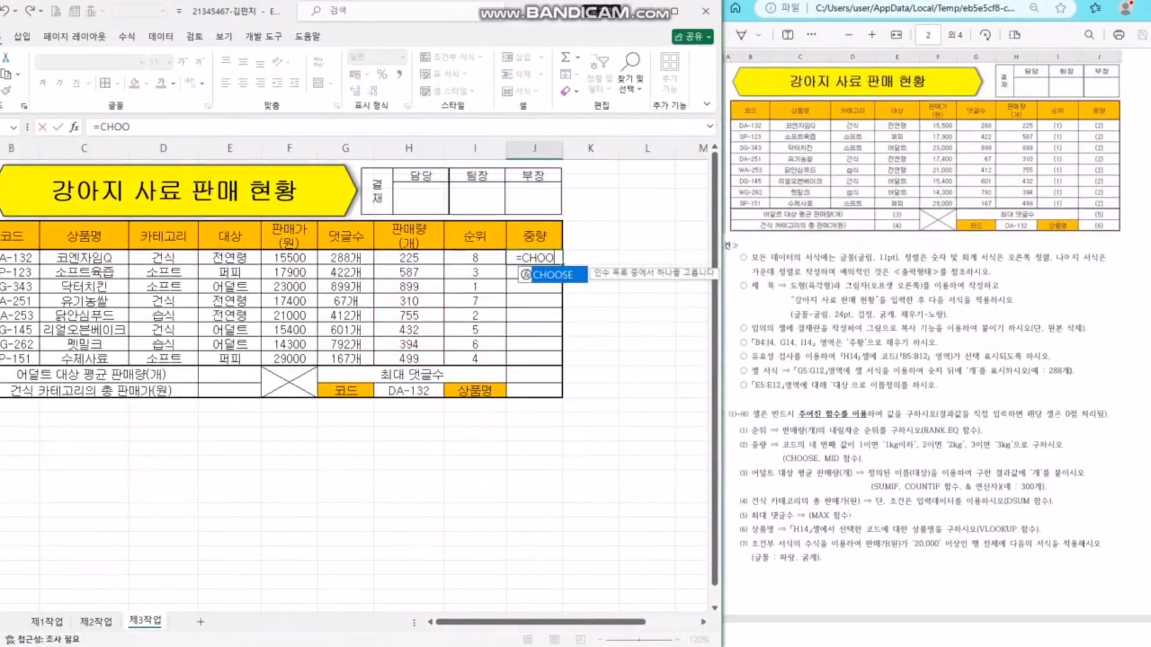
text(SE()
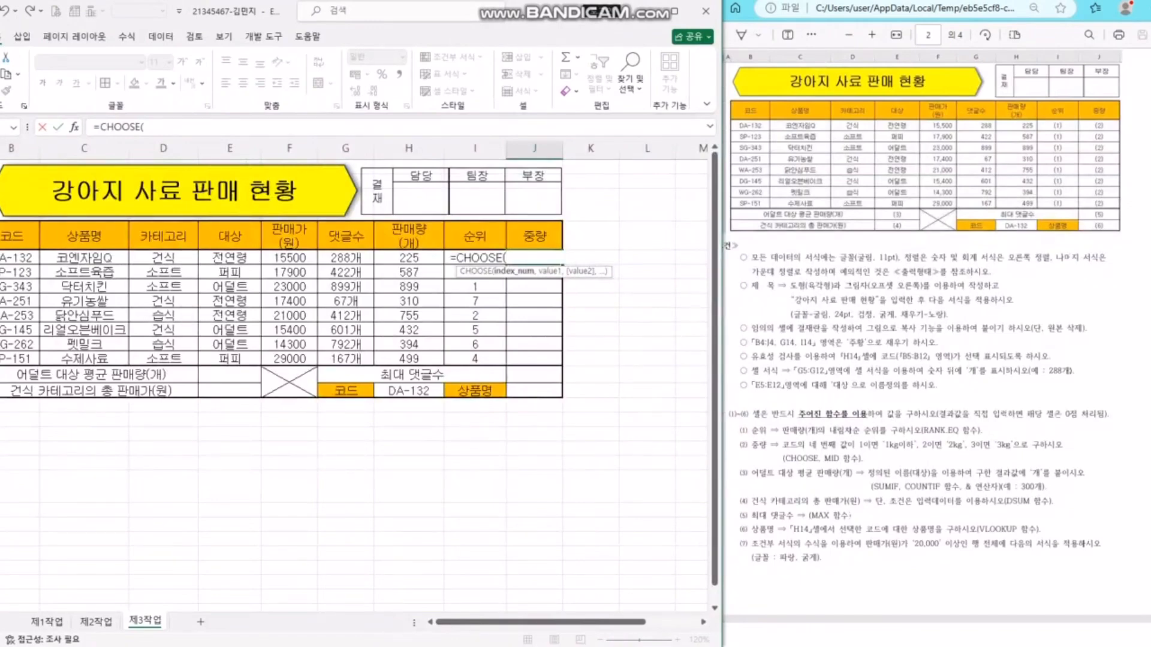
text(MID()
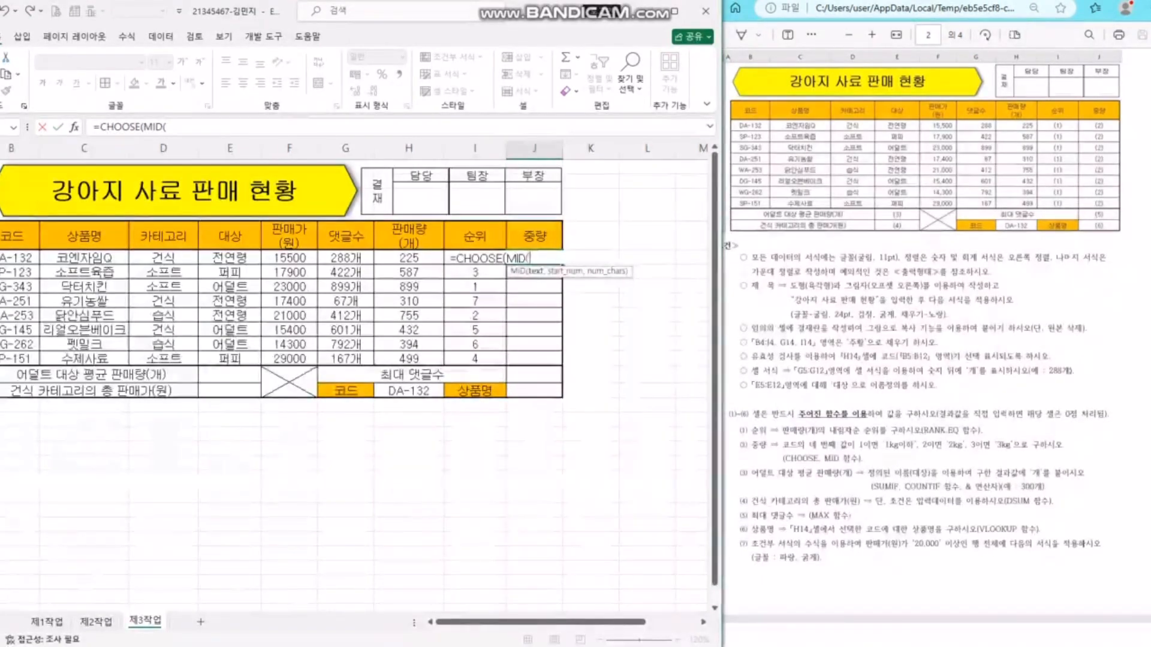
click(17, 258)
text(,)
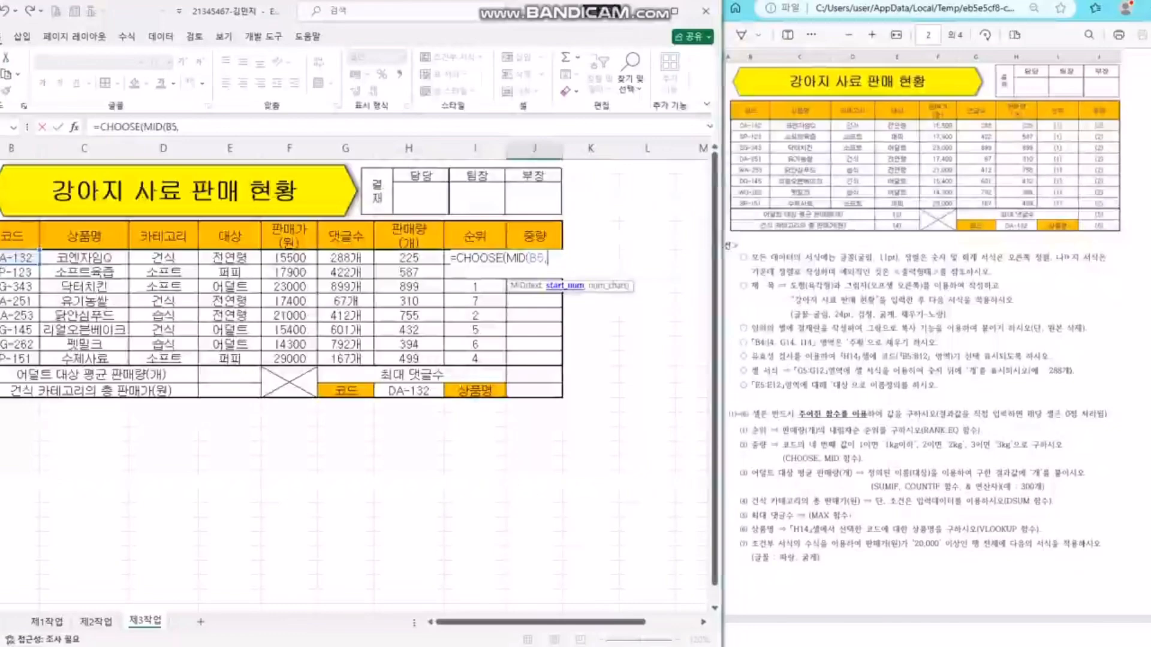
text(4)
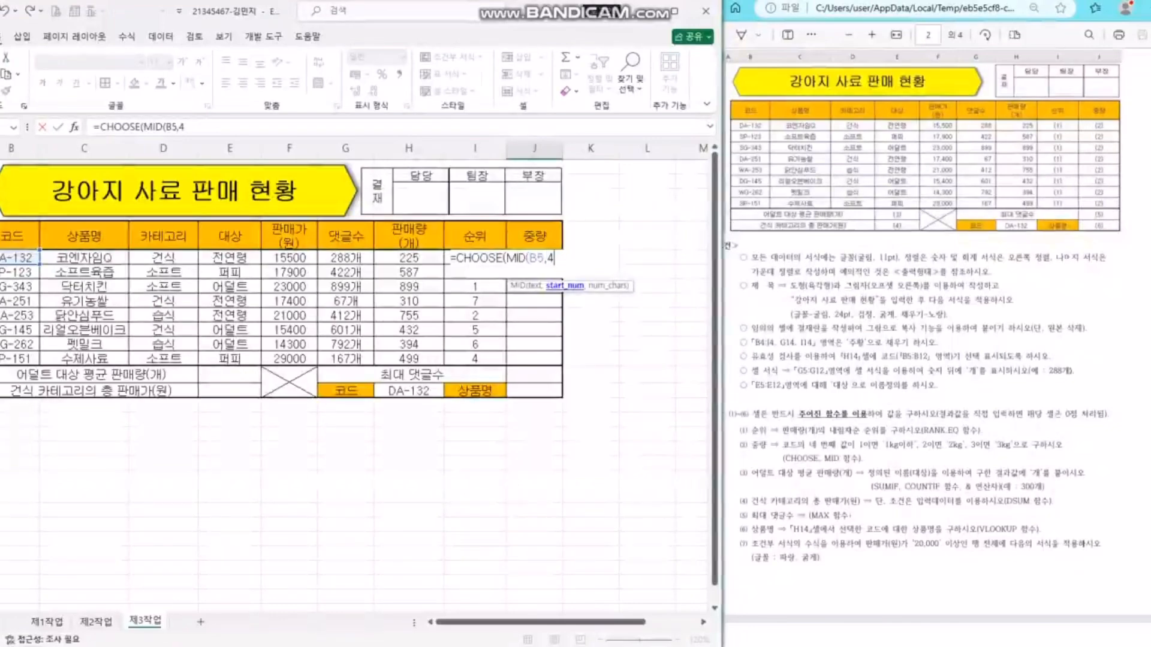
text(,)
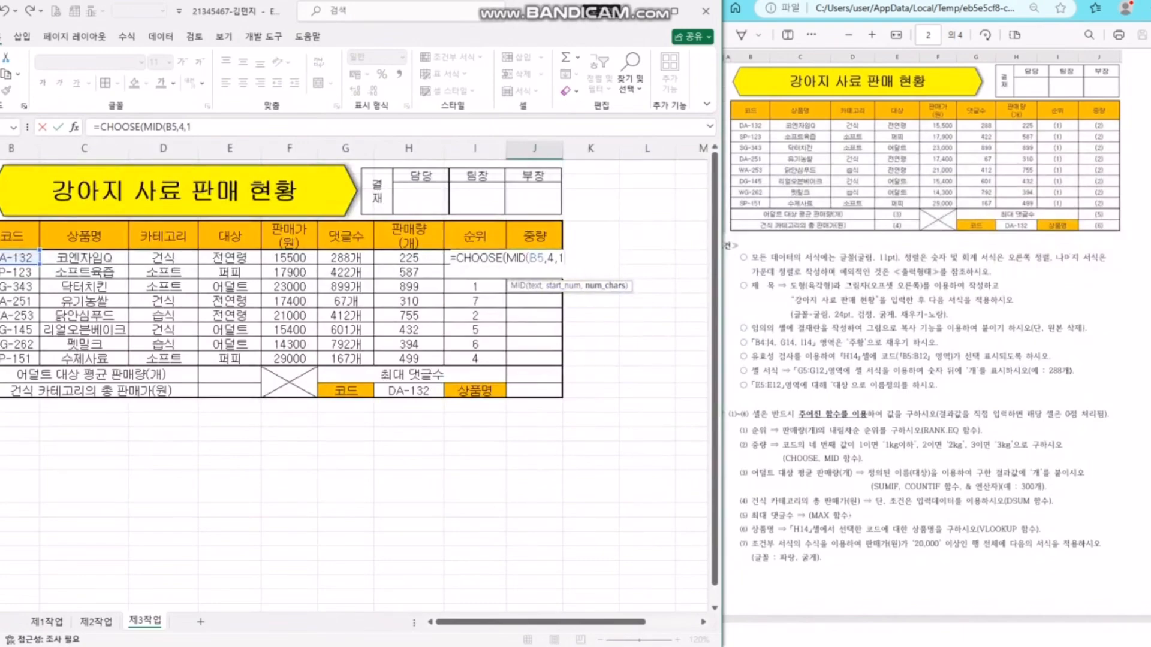
text(1),)
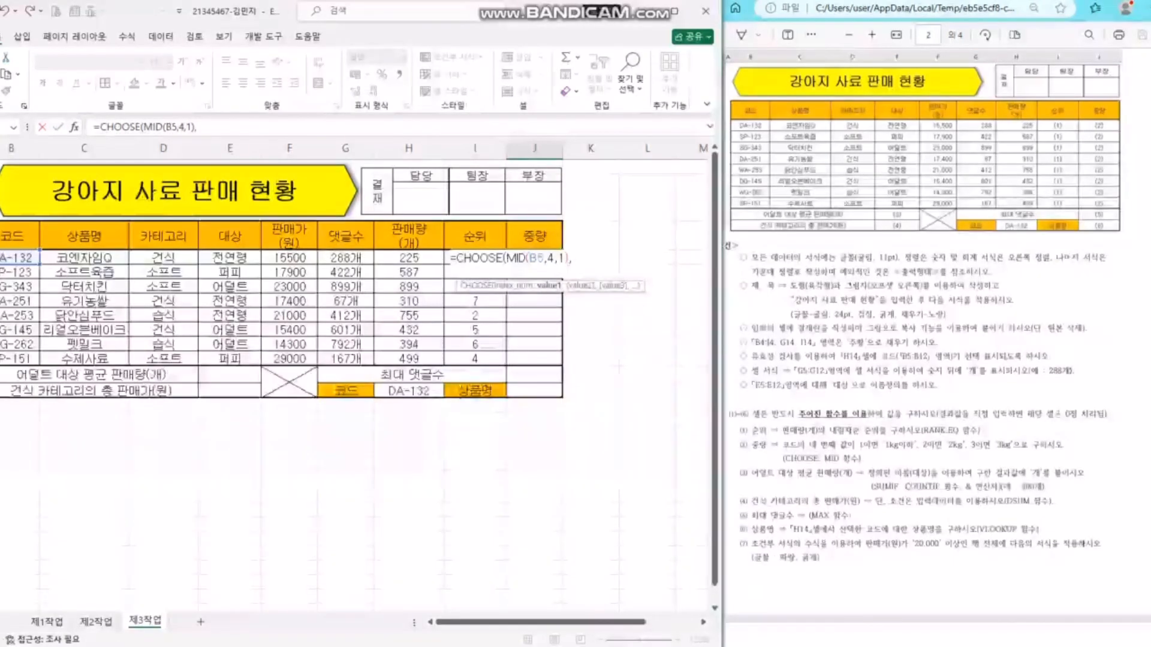
- Review the MID(B5,4,1) index argument of the J5 formula
drag(547, 258, 565, 257)
click(572, 257)
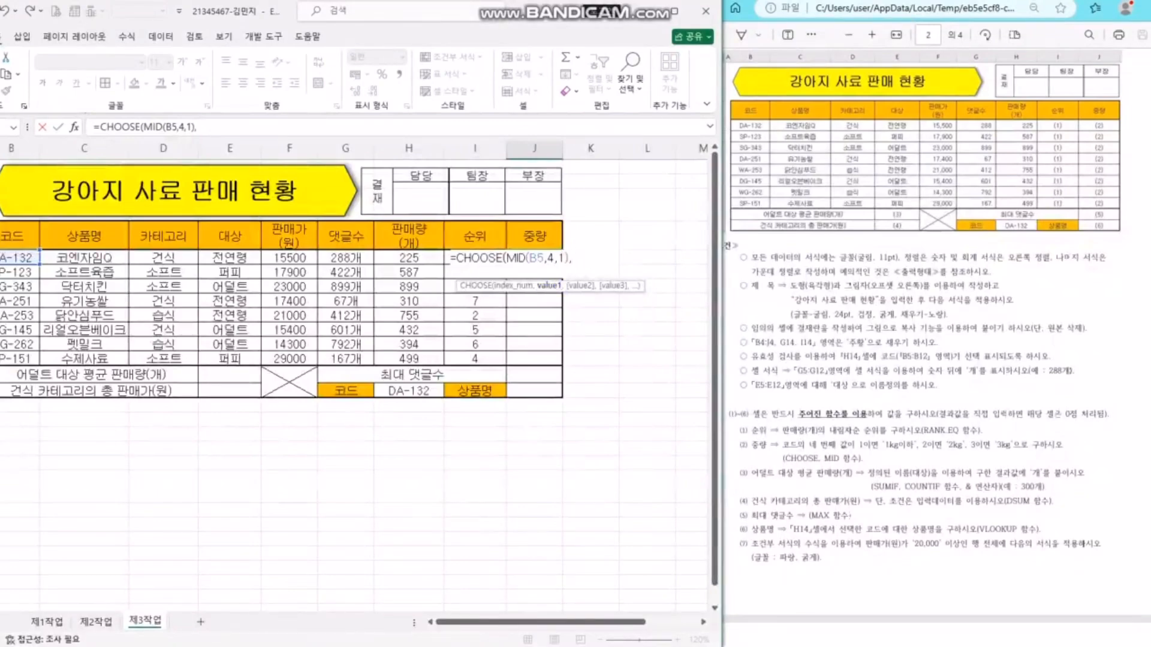
drag(506, 258, 565, 258)
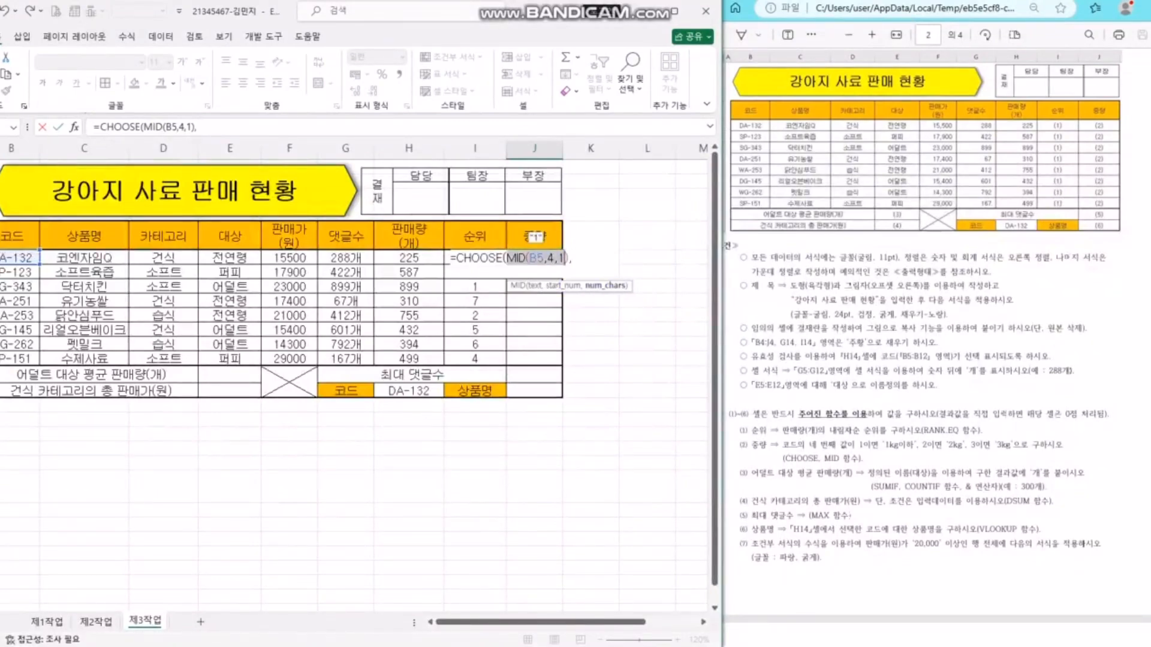
click(572, 258)
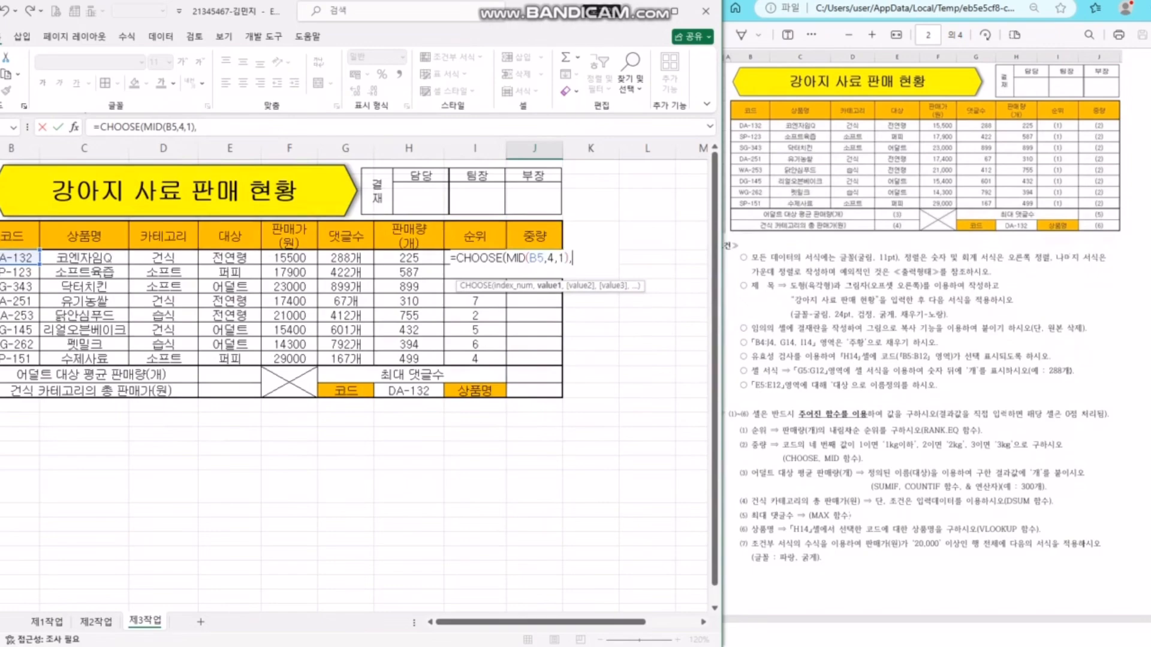
- Add the choices "1kg이하","2kg","3kg" to the CHOOSE formula and commit it in J5
text("1kg)
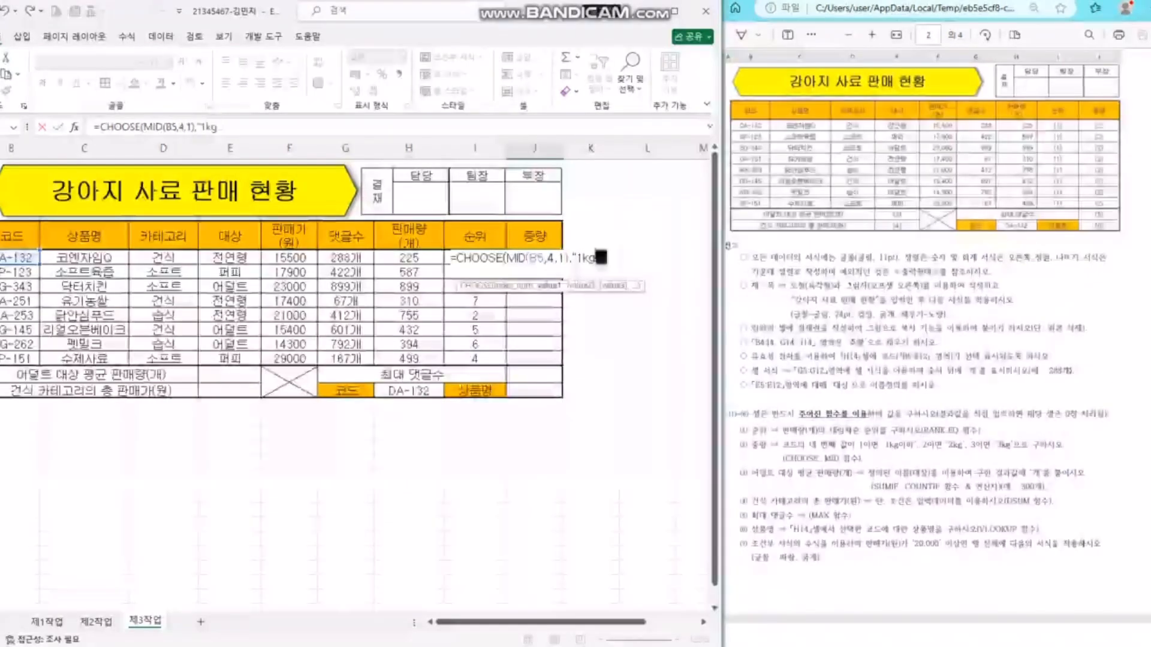
text(이하","2)
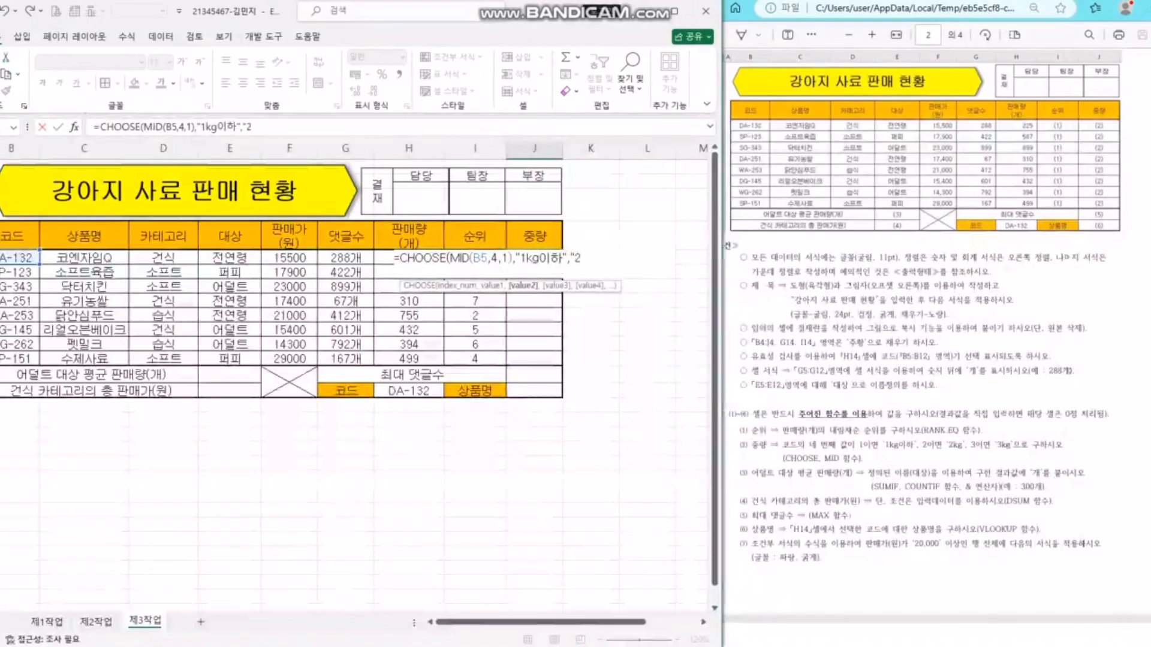
text(kg",")
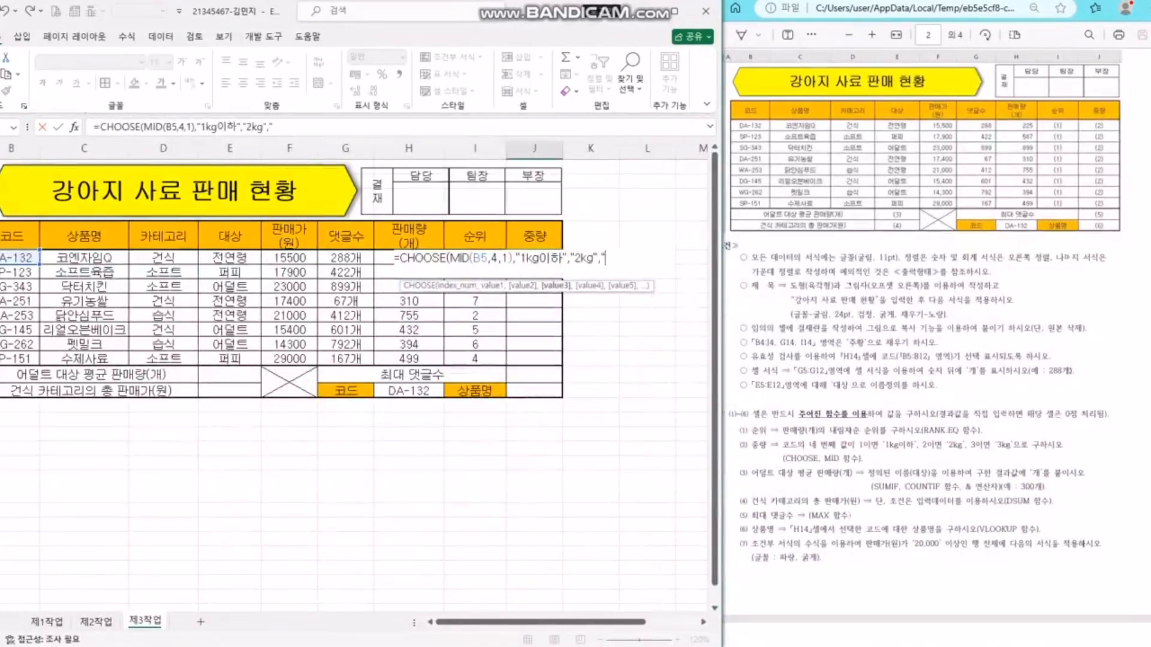
text(3kg")
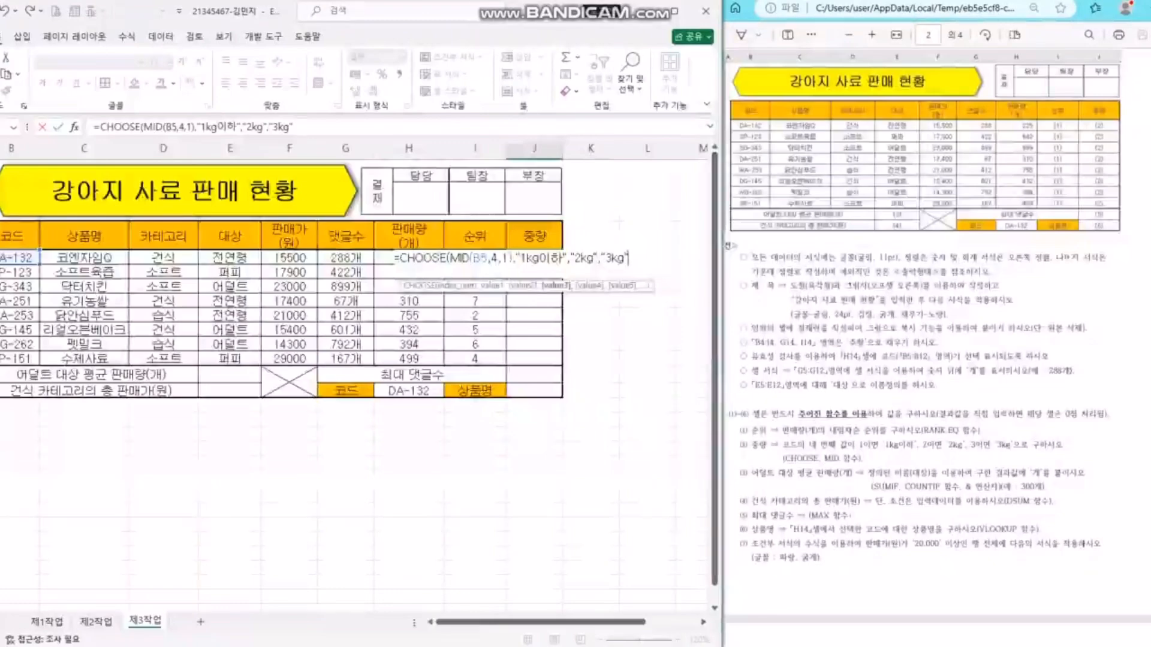
drag(471, 258, 594, 258)
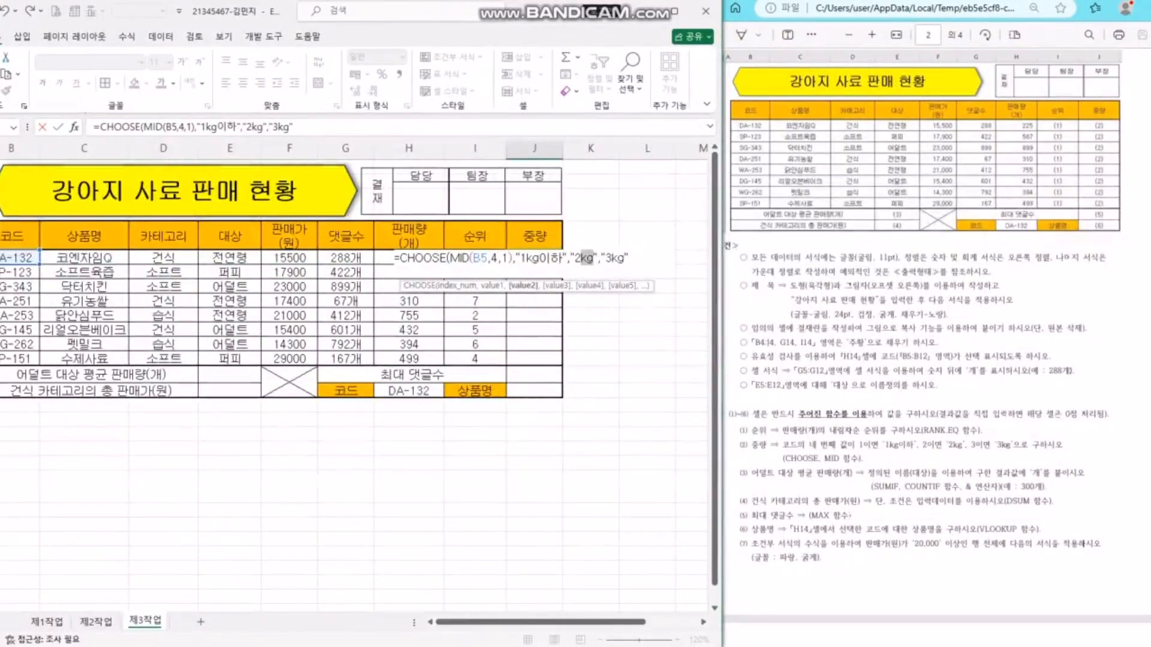
drag(471, 258, 519, 258)
drag(611, 258, 616, 258)
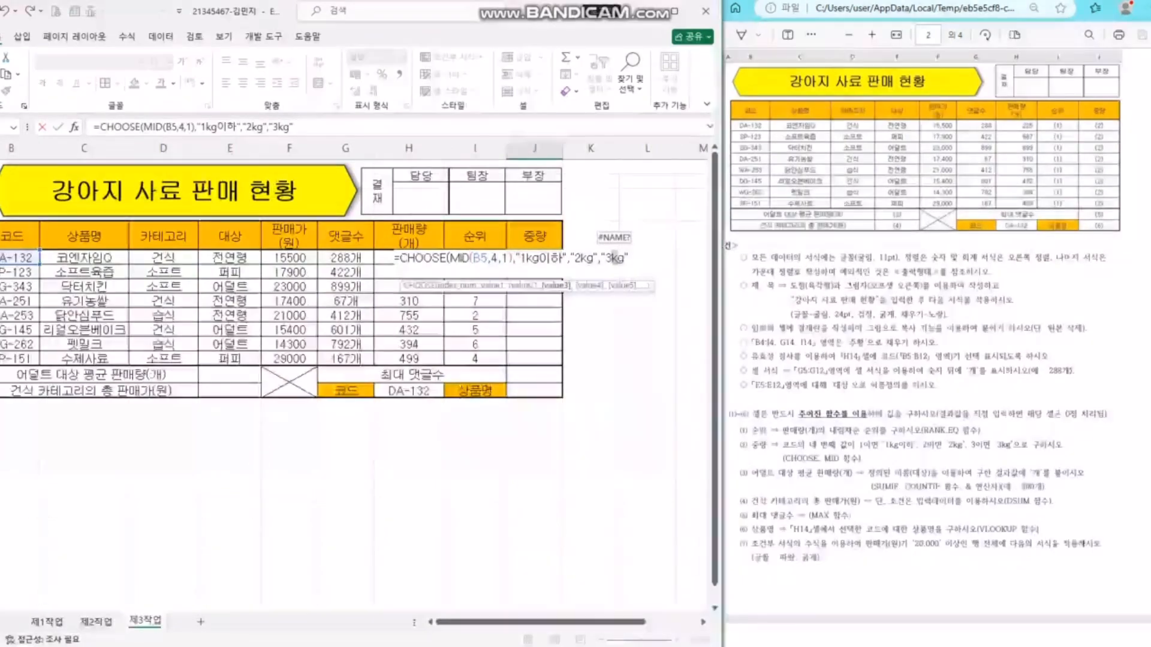
click(543, 259)
click(587, 259)
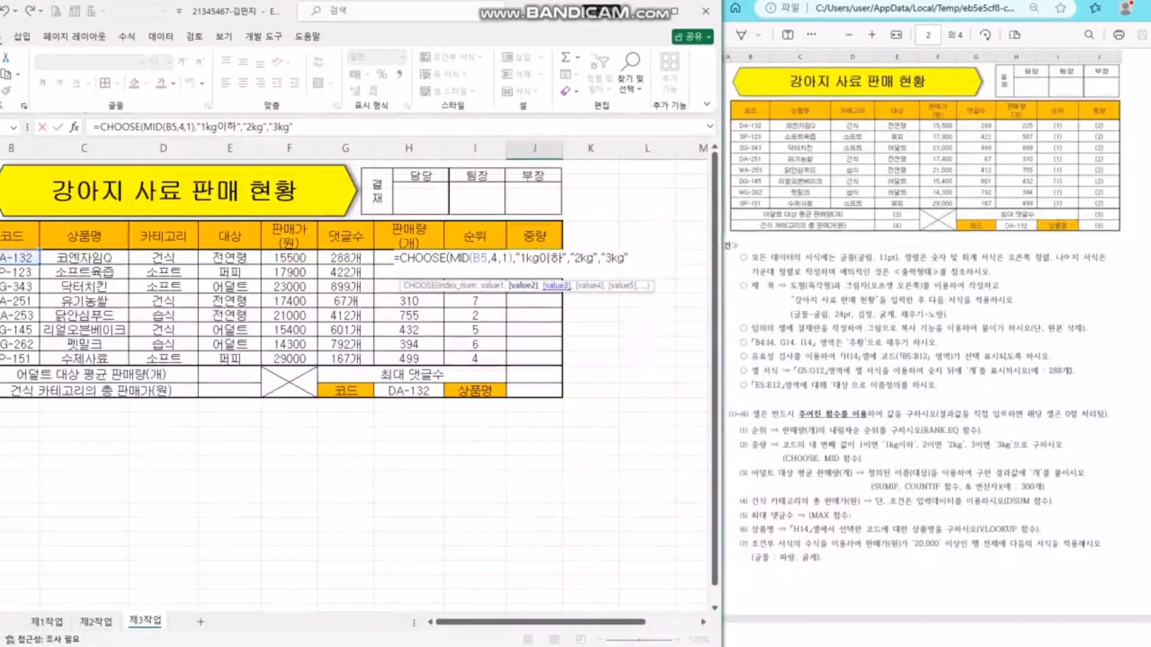
click(617, 258)
click(423, 258)
key(Return)
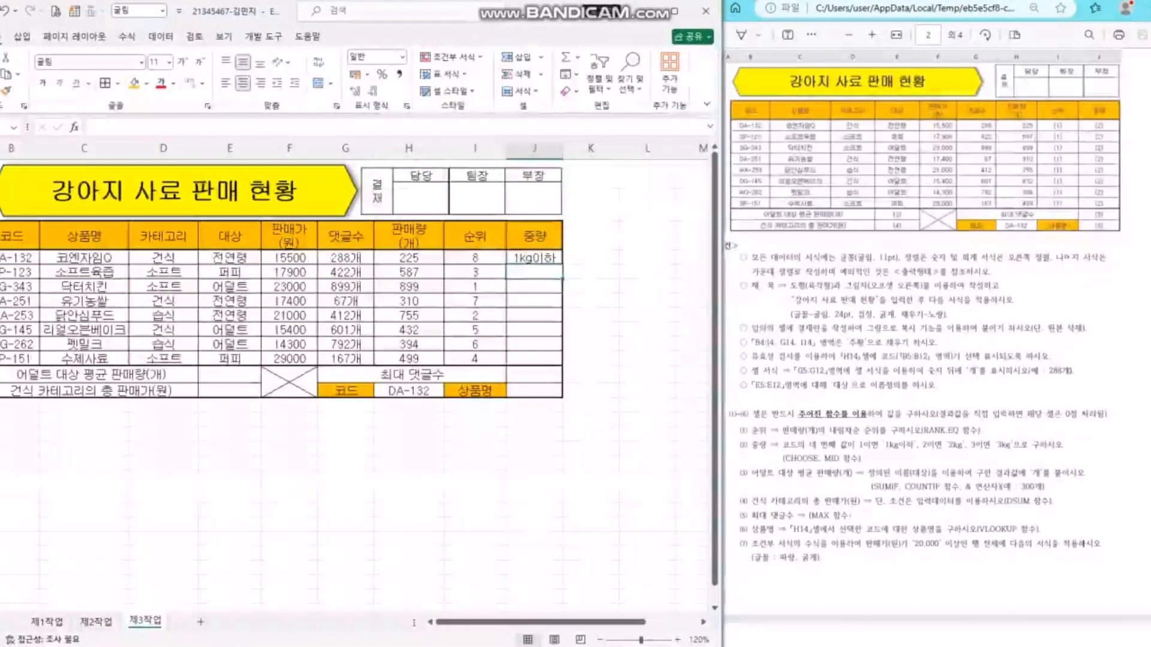
- Copy the J5 weight formula down through J12
click(534, 259)
drag(562, 264, 563, 364)
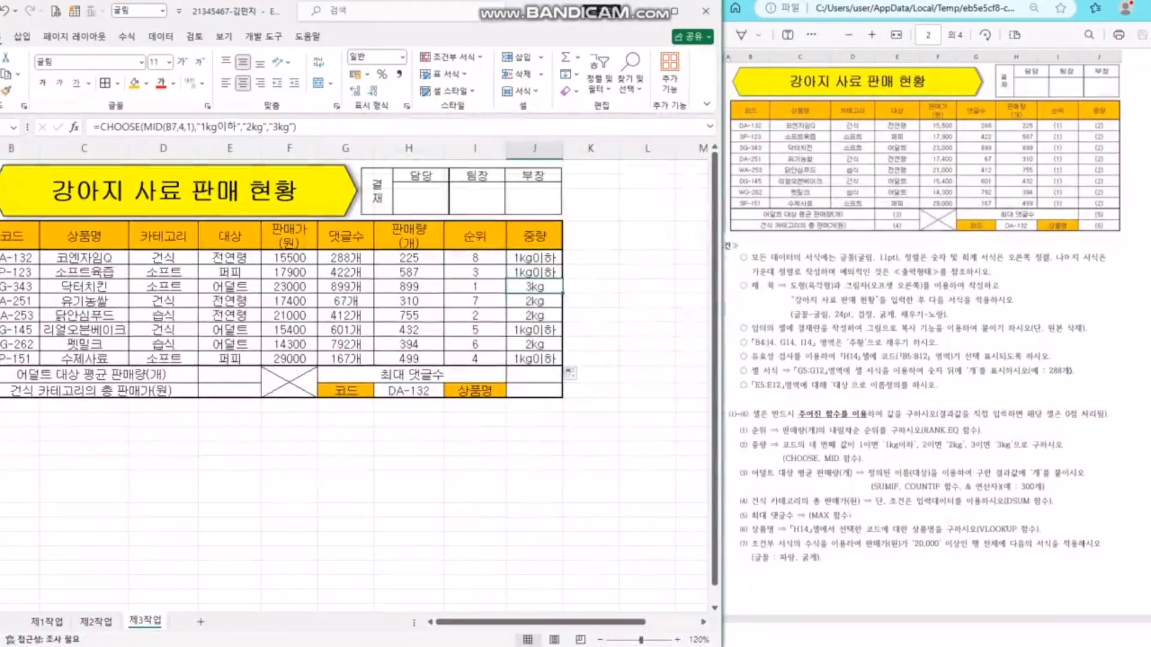
mouse_move(534, 301)
mouse_down()
mouse_move(18, 301)
mouse_move(534, 286)
mouse_up()
- Move to a blank column E cell below the table and restore normal row height
click(646, 286)
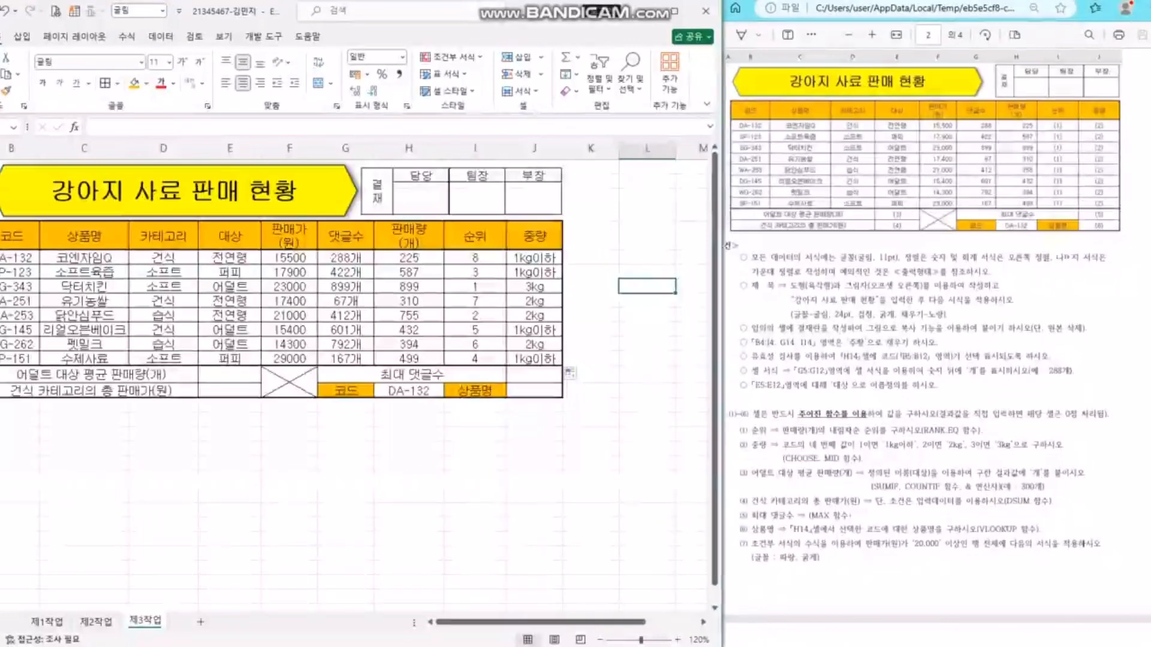
click(474, 487)
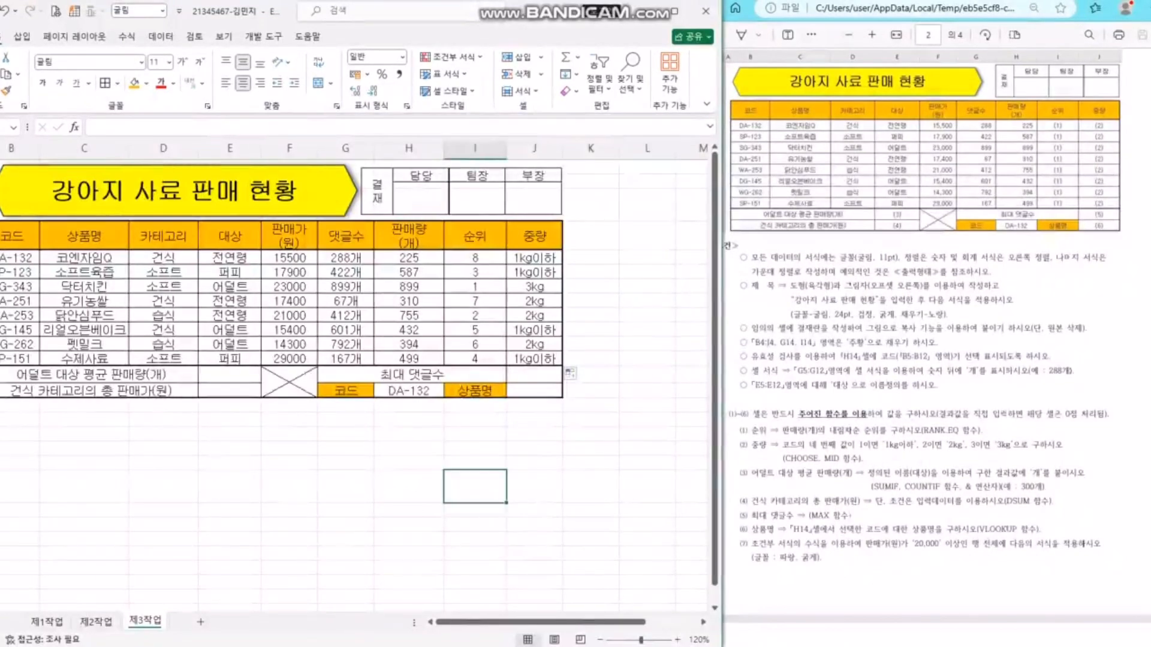
scroll(474, 486, down, 4)
click(229, 263)
drag(2, 280, 1, 262)
- Enter 치킨 15000, 피자 18000 and 파스타 21000 as food names with prices
text(치킨)
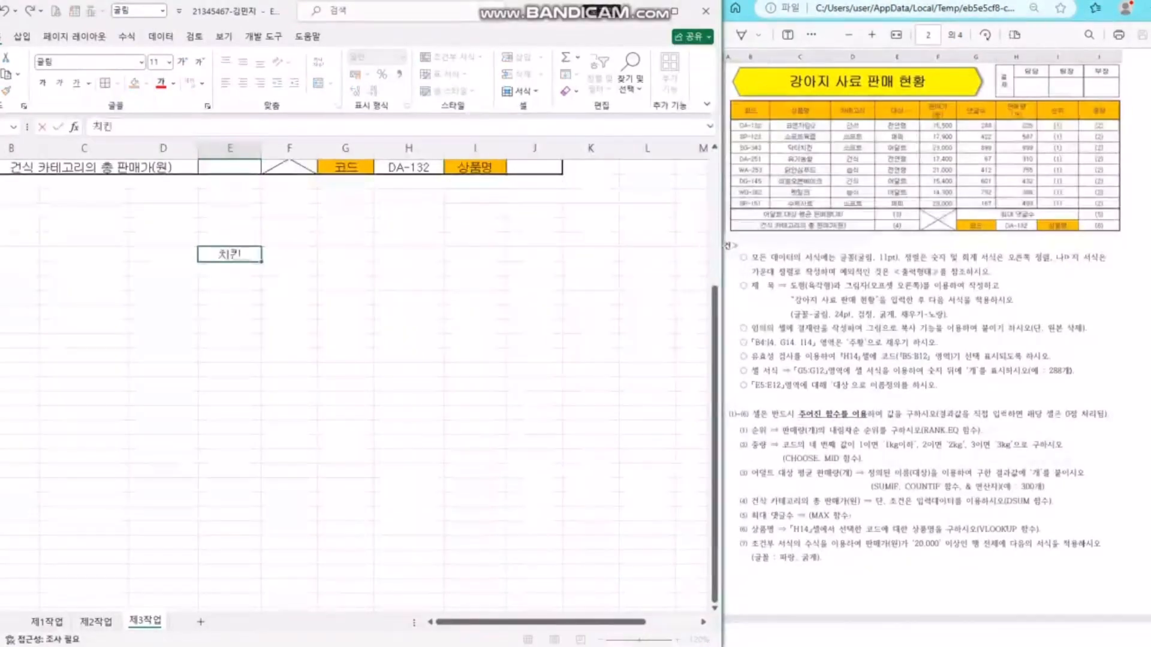
key(Tab)
text(15)
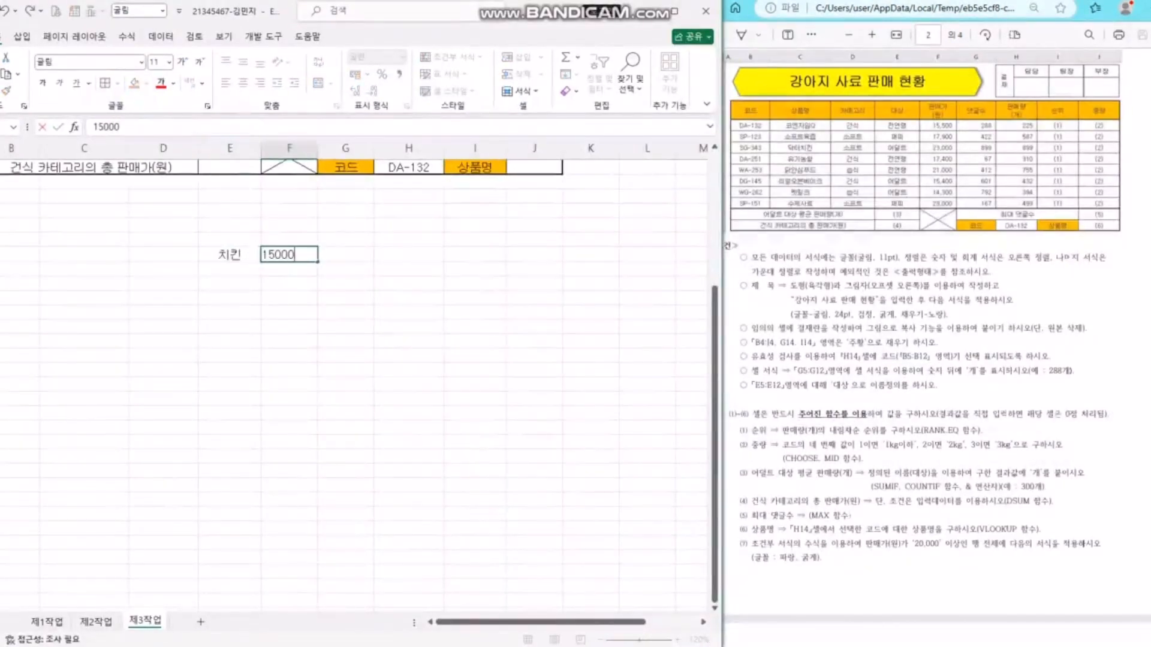
key(Return)
text(피자)
key(Tab)
text(18000)
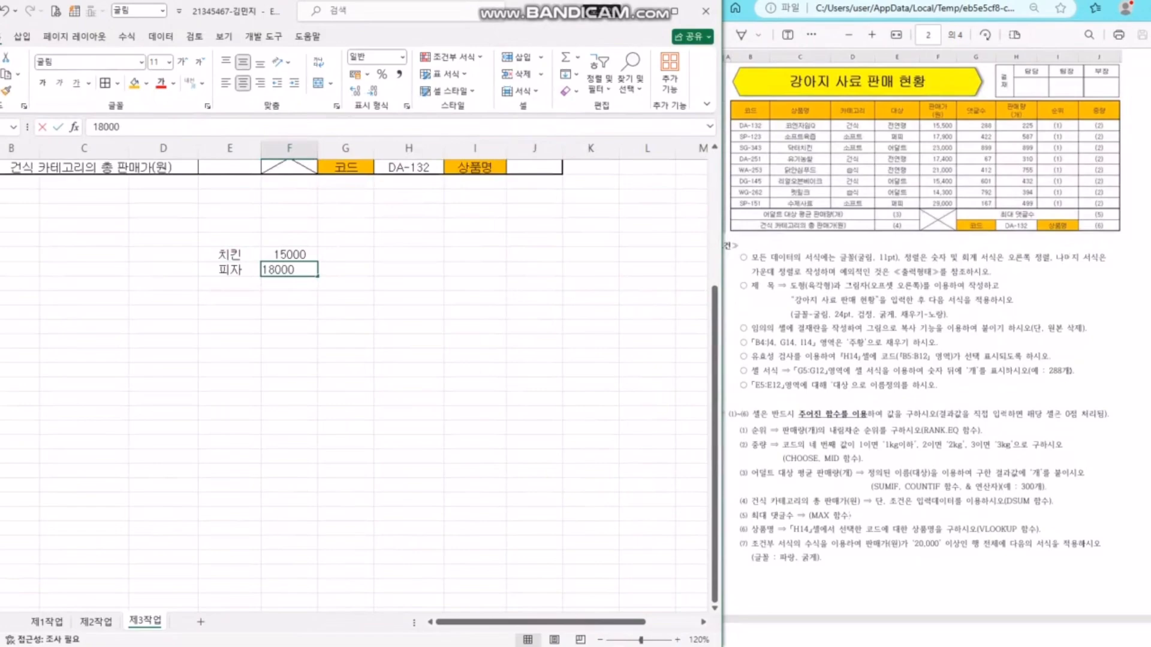
key(Return)
text(파스타)
key(Tab)
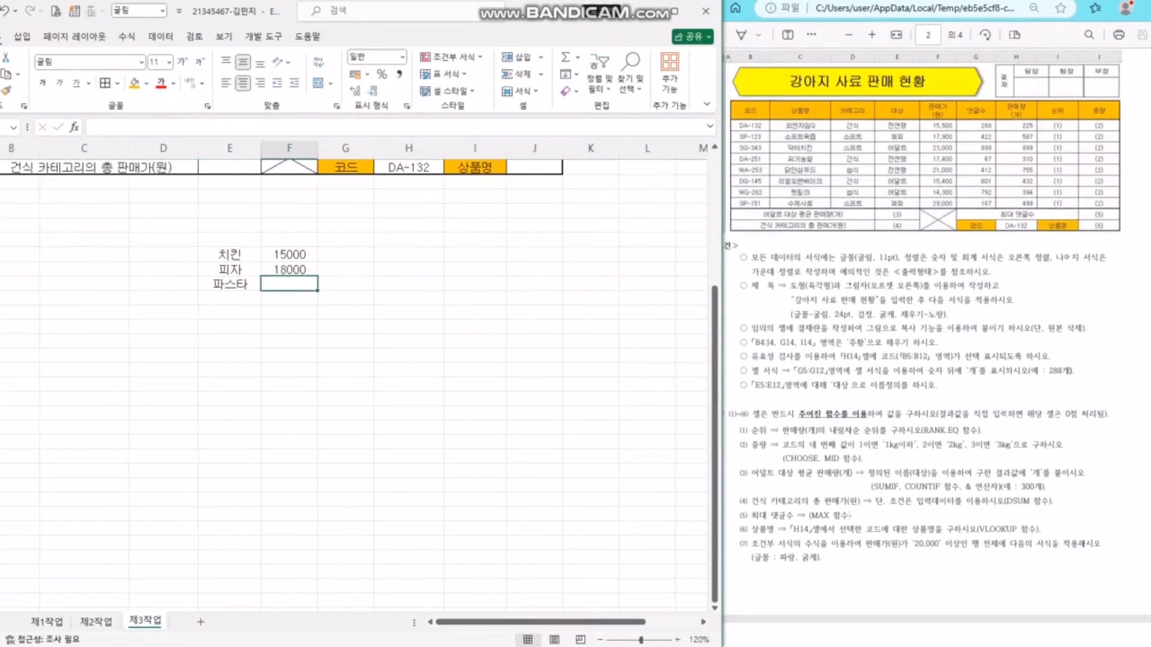
text(21000)
key(Return)
- Add two more 치킨 rows priced 16000 and 21000
text(치킨)
key(Tab)
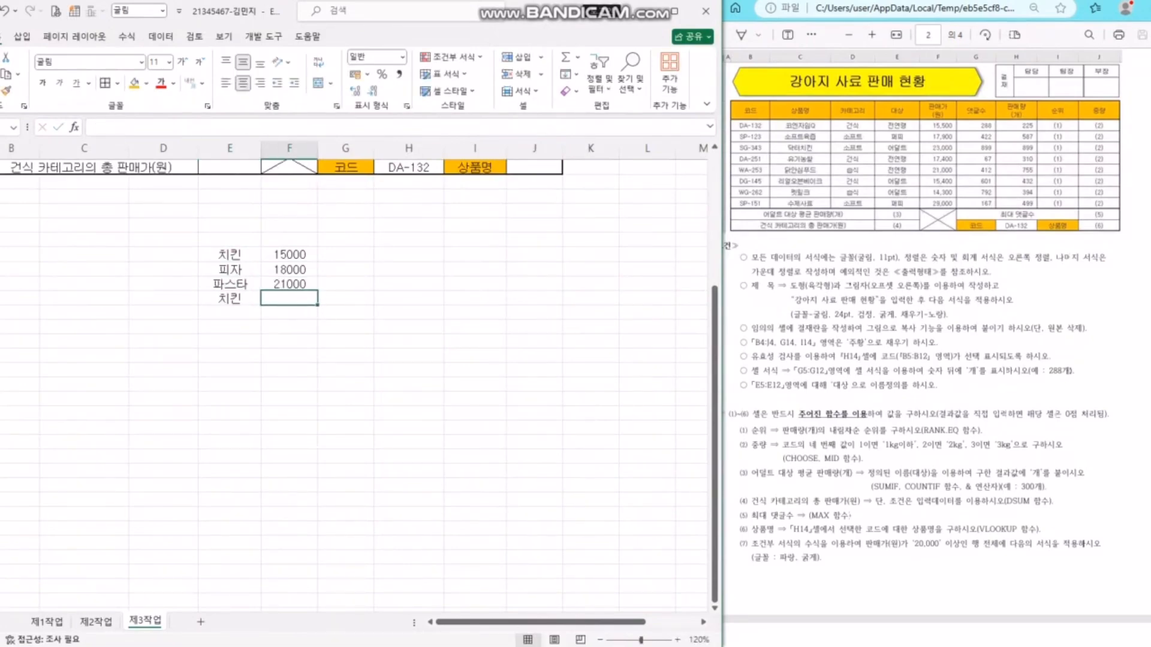
text(16000)
key(Return)
text(치킨)
key(Tab)
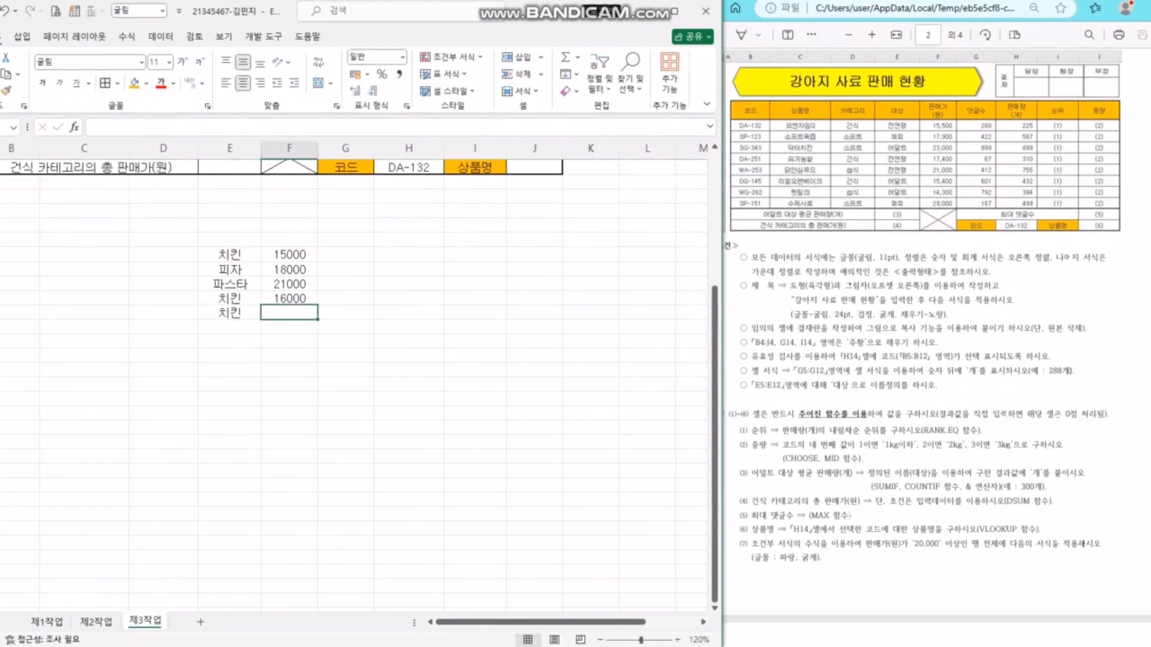
text(21000)
key(Return)
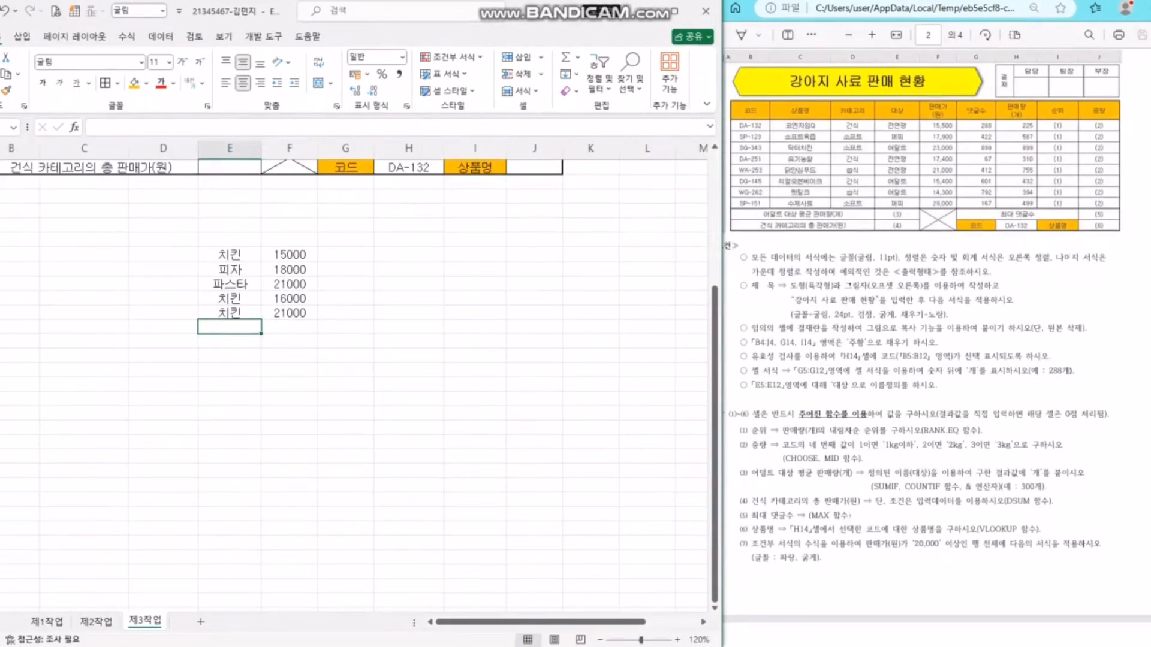
- Select the three 치킨 prices and start a formula =( in the cell below the list
click(408, 369)
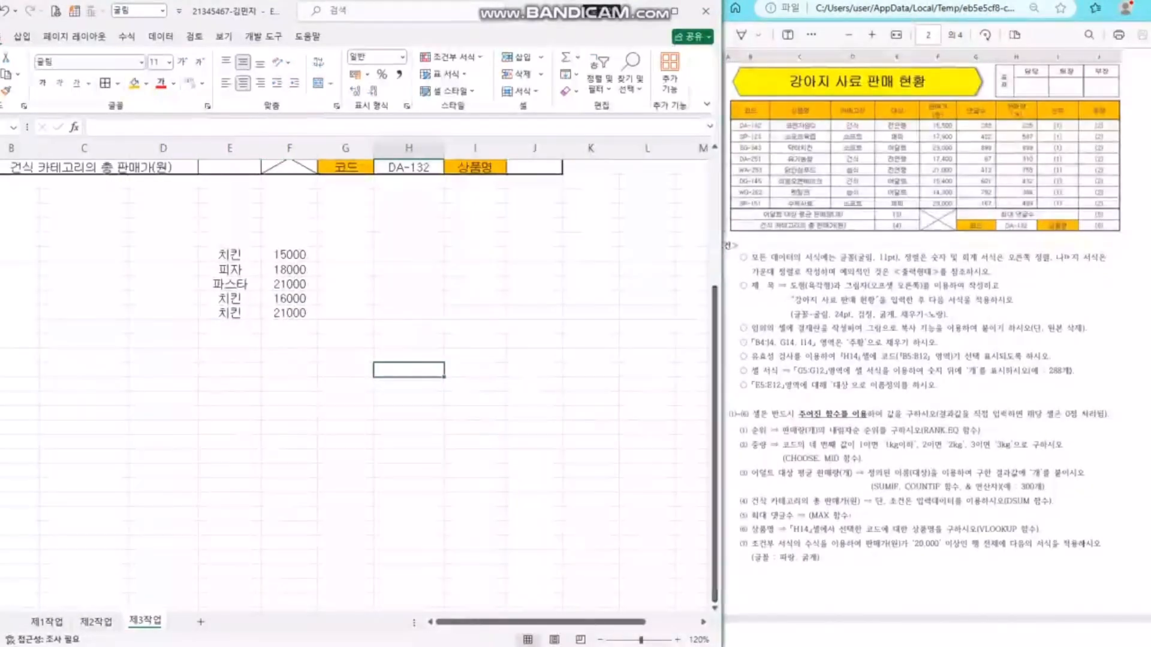
click(409, 313)
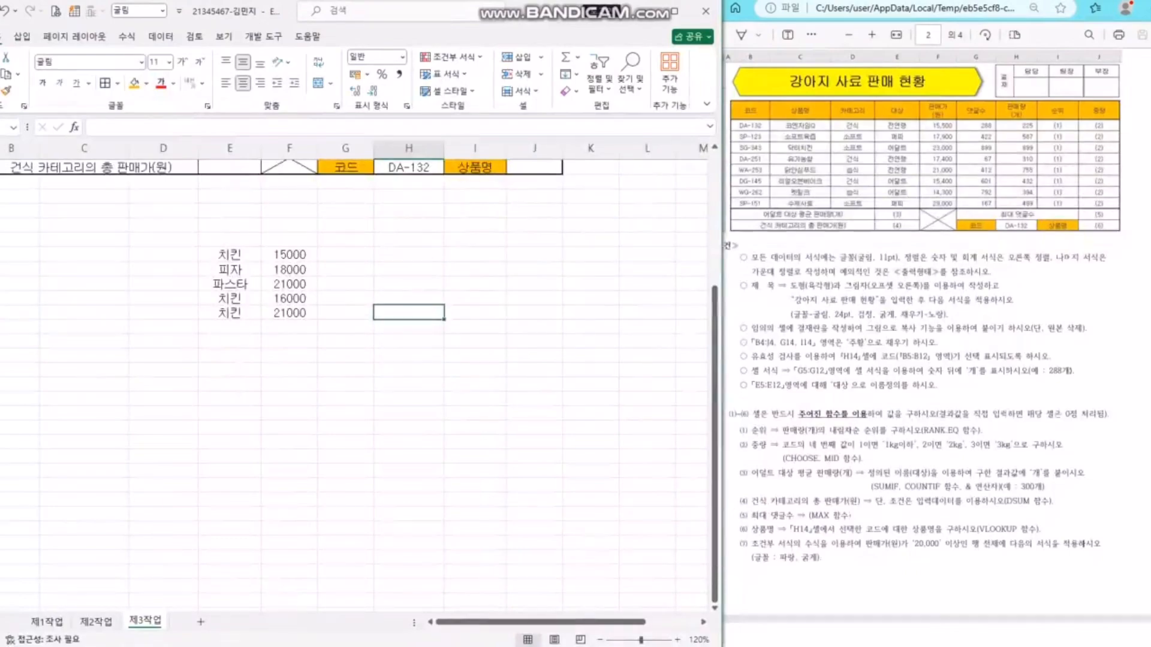
click(290, 254)
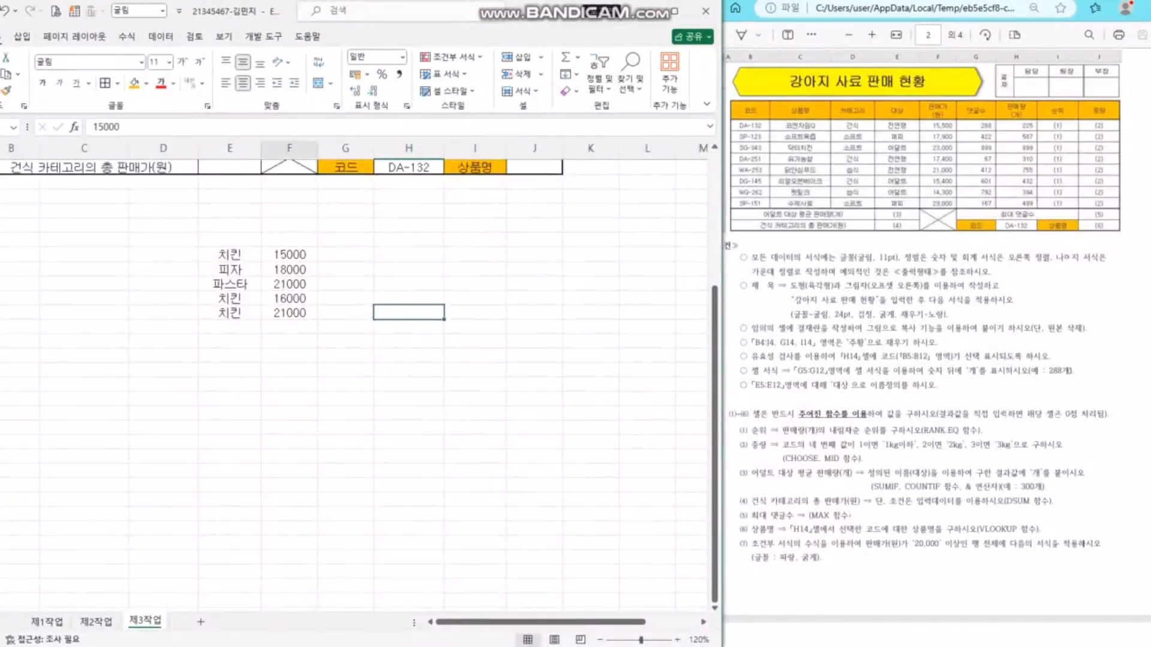
ctrl+click(289, 299)
ctrl+click(290, 313)
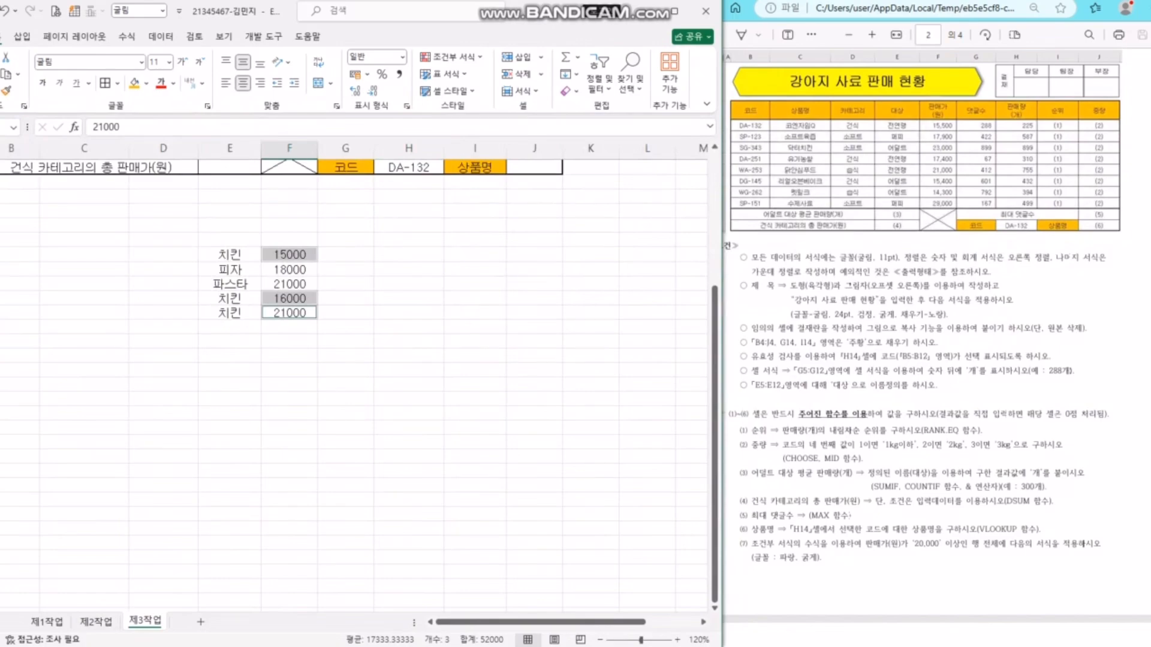
click(289, 356)
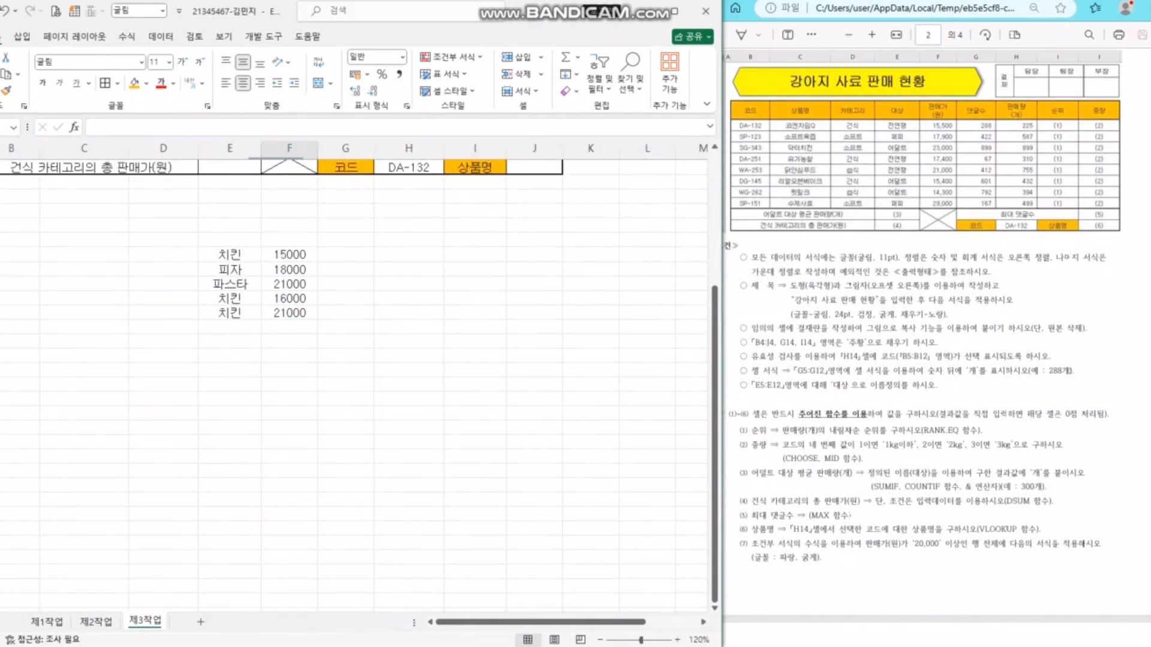
text(=)
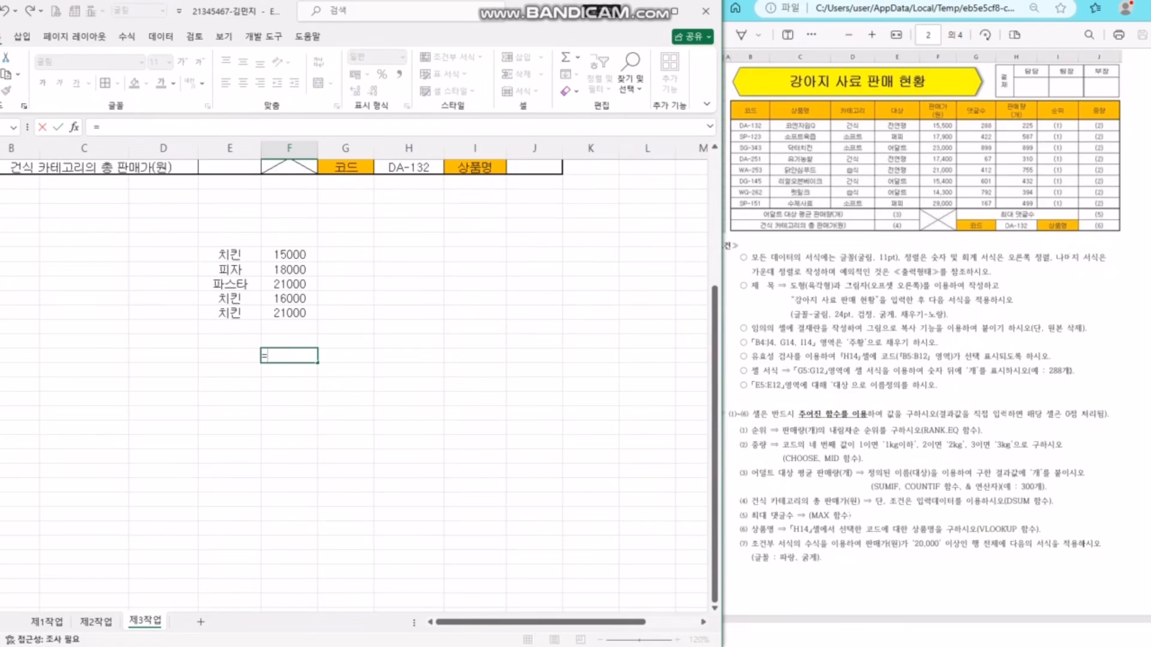
text(()
- Average the three 치킨 prices with =(F20+F23+F24)/3, giving 17333.3
click(289, 254)
text(+)
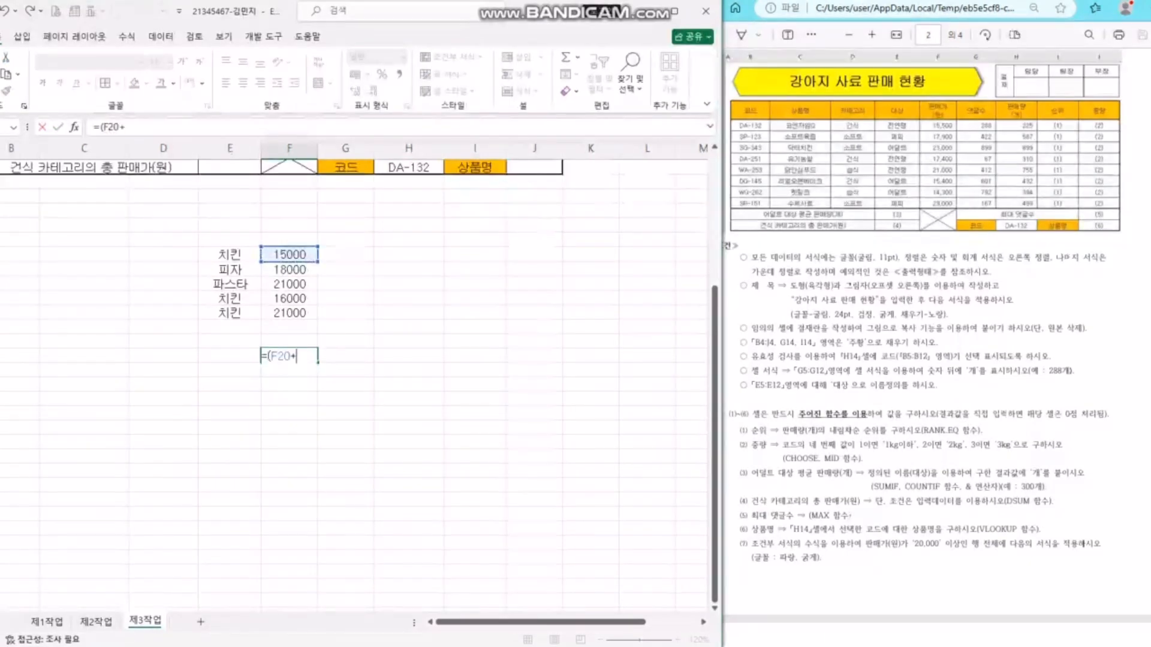
click(289, 298)
text(+)
click(289, 313)
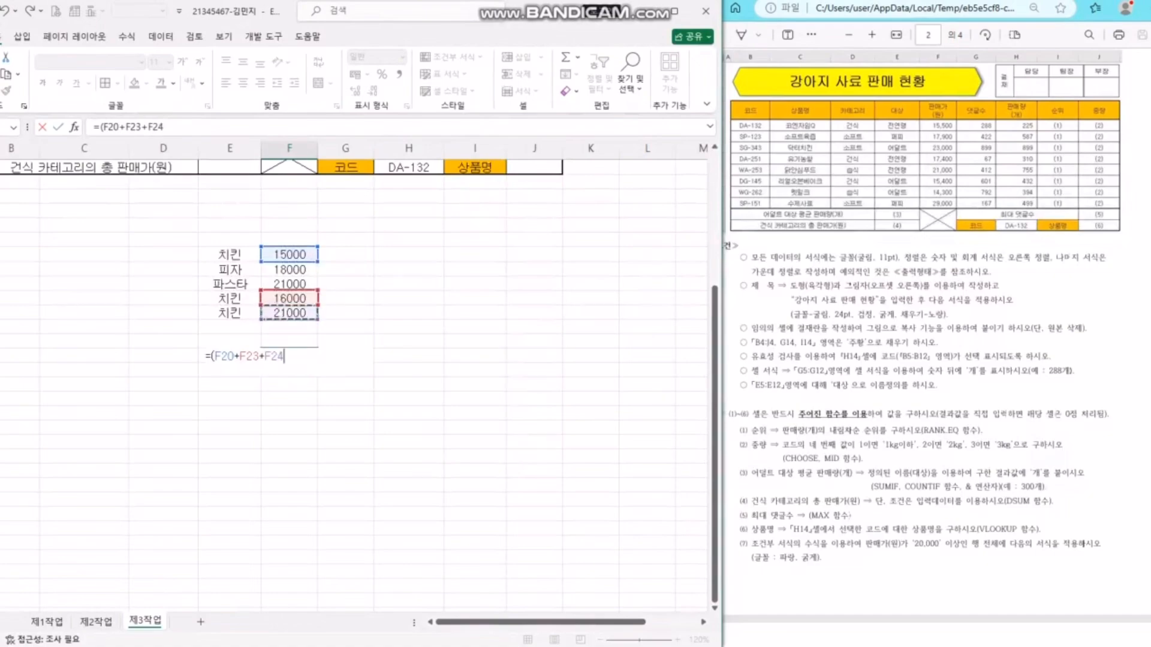
text()/)
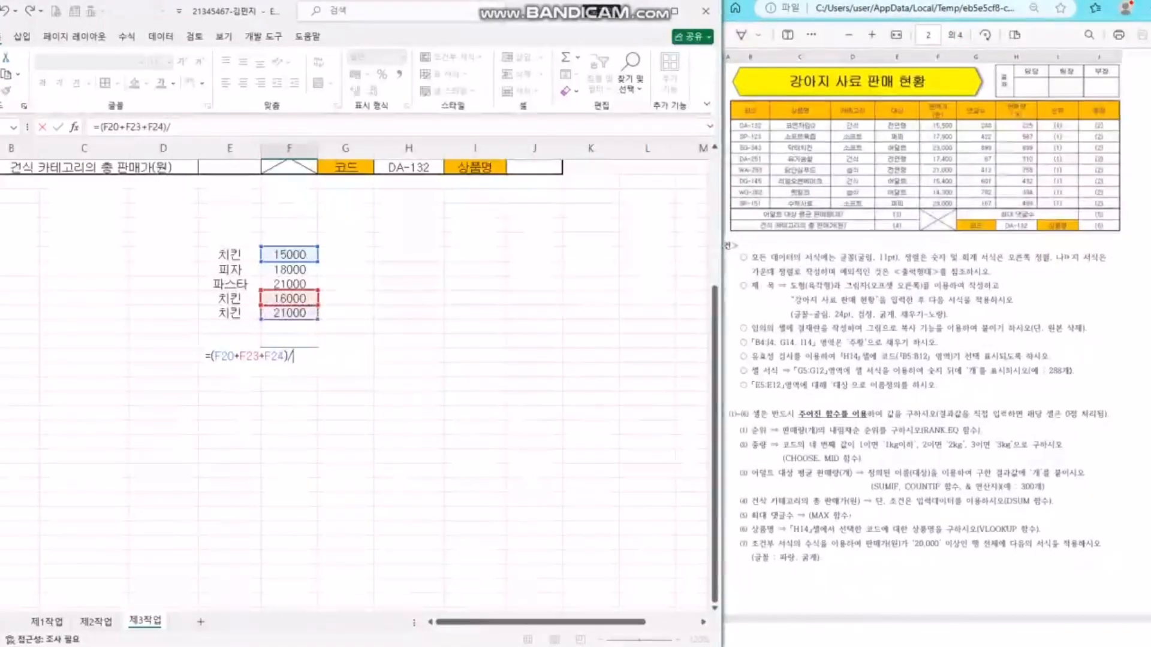
text(3)
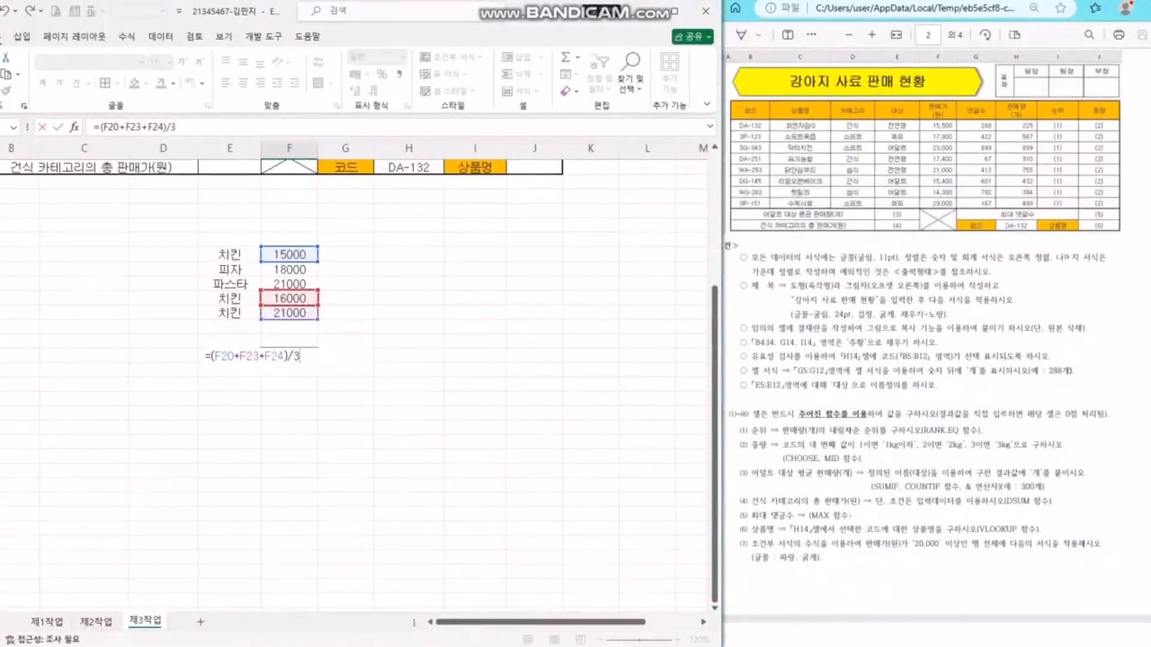
key(Return)
- Type the notes 'sumif / countif' and '평균' in the cells beneath the average
text(sum)
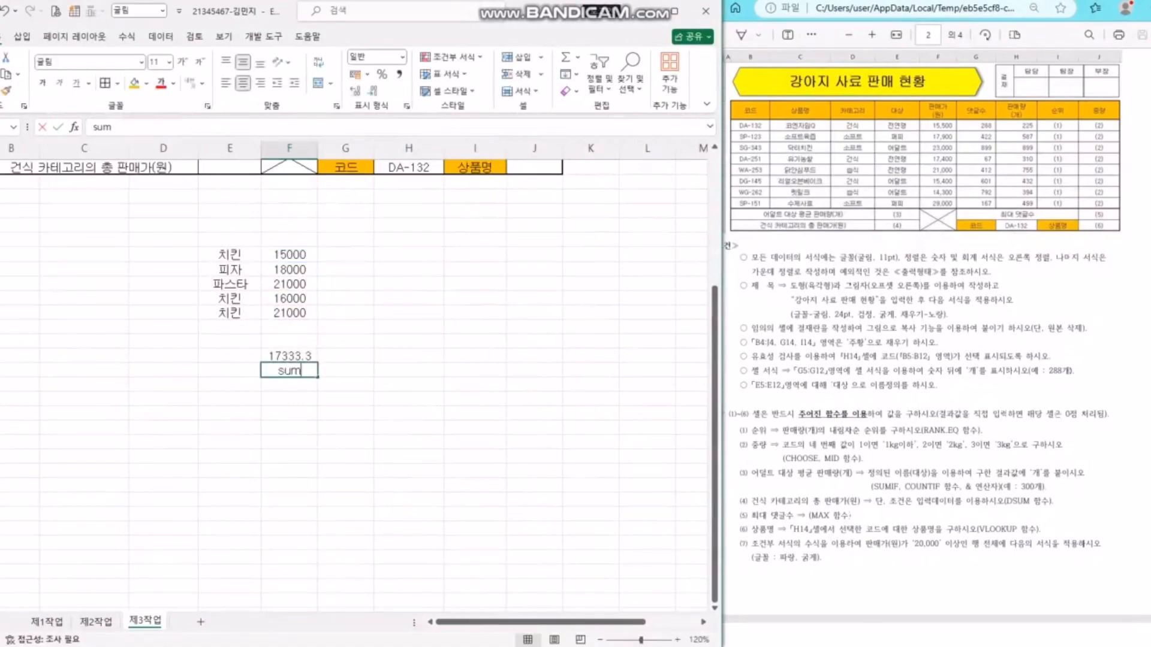
text(if / cp)
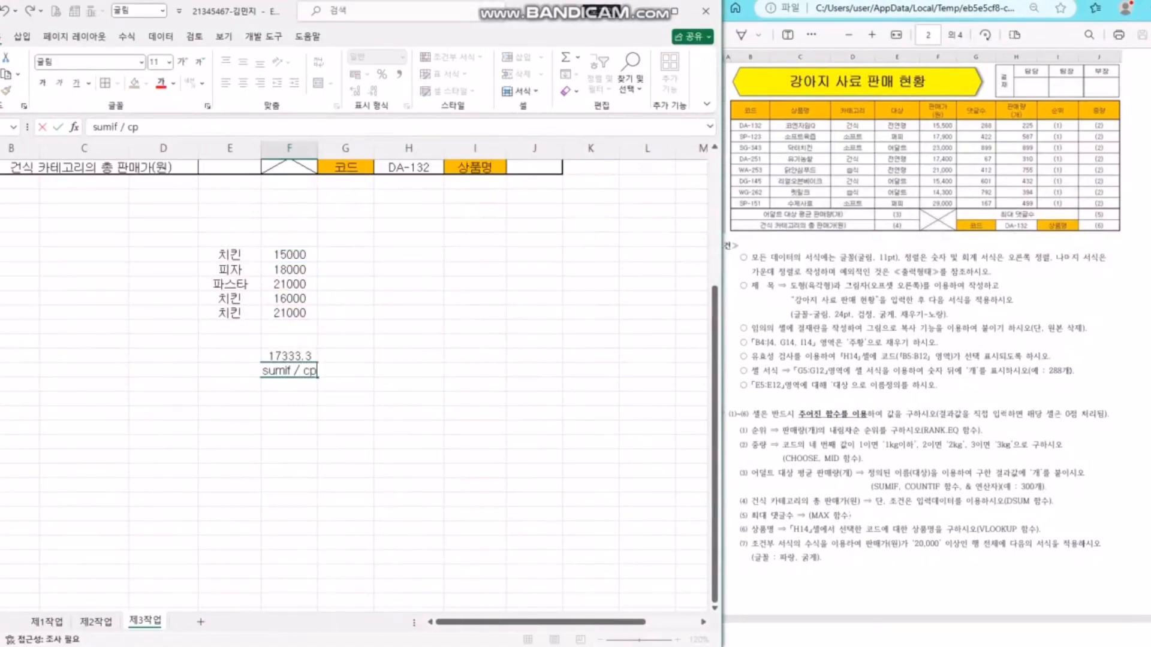
key(BackSpace)
text(ountif)
key(Return)
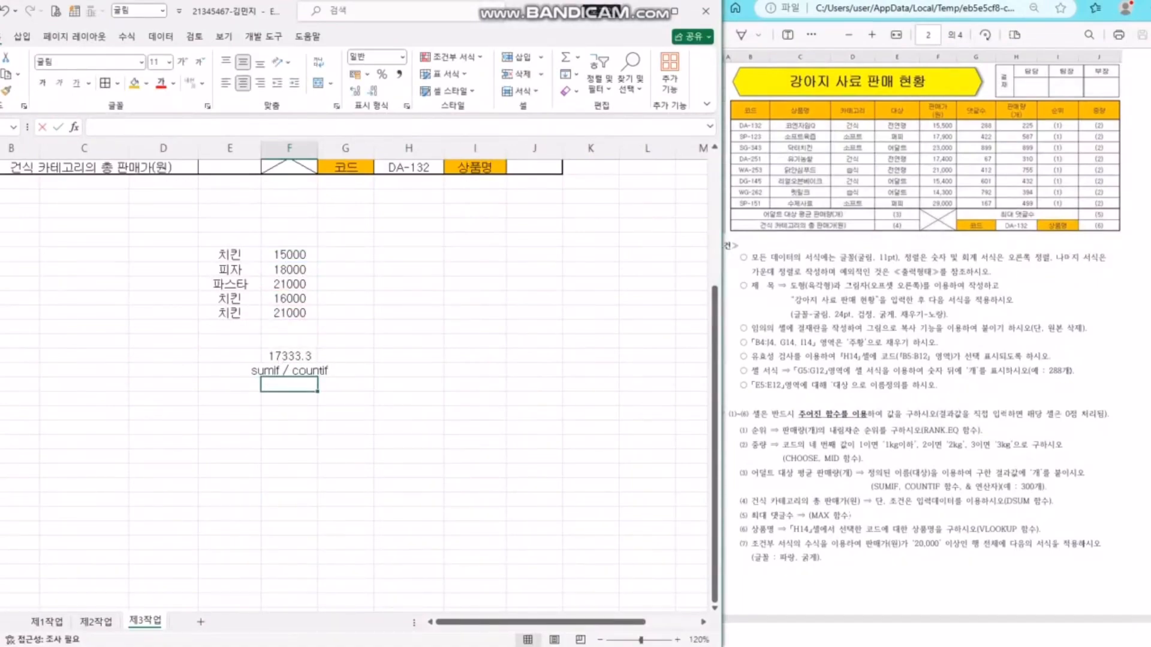
text(평균)
key(Return)
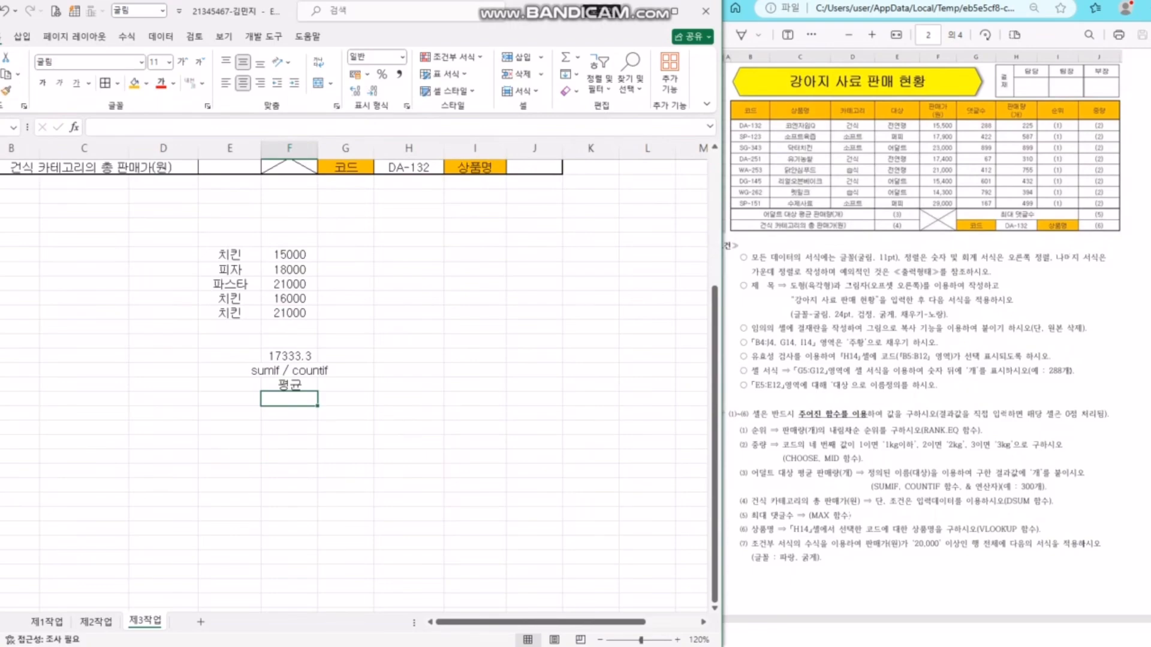
click(289, 370)
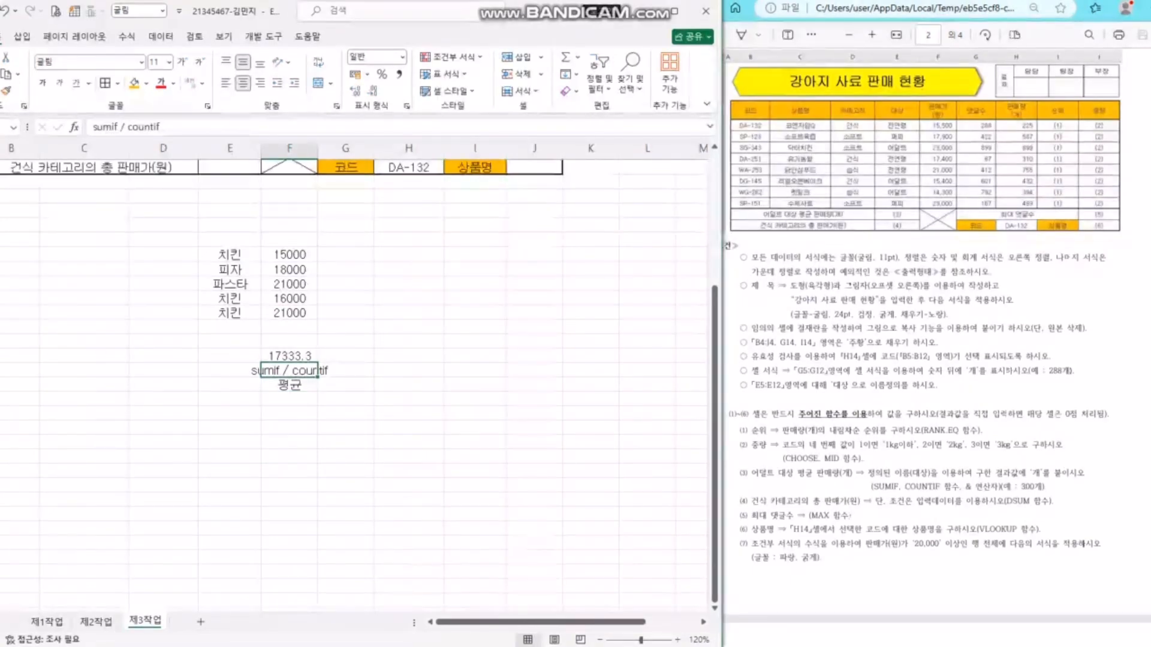
click(289, 428)
- Total the 치킨 prices with =SUMIF(E20:E24,E20,F20:F24), giving 52000, then divide it by 3
text(=sumif)
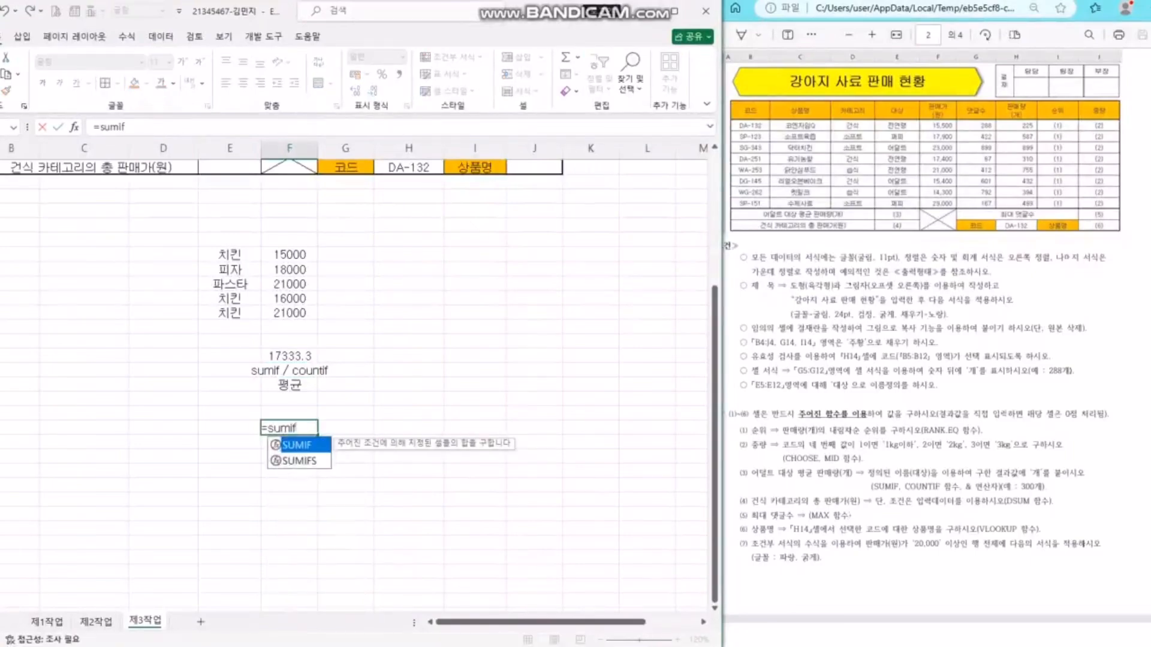
key(Tab)
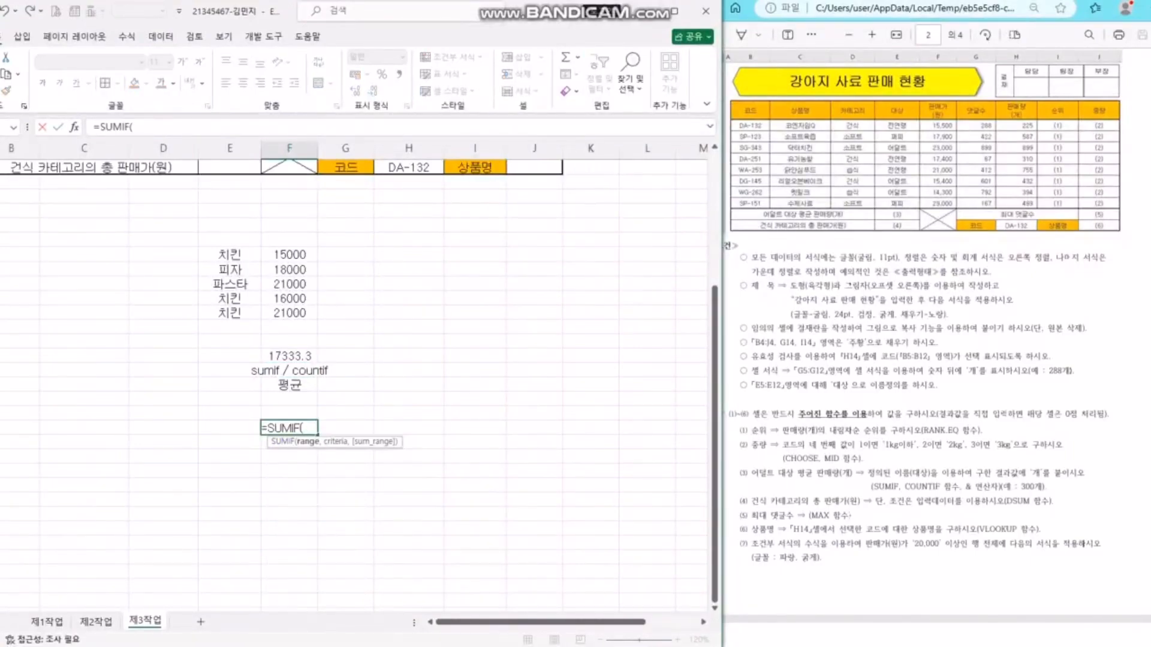
drag(229, 255, 233, 313)
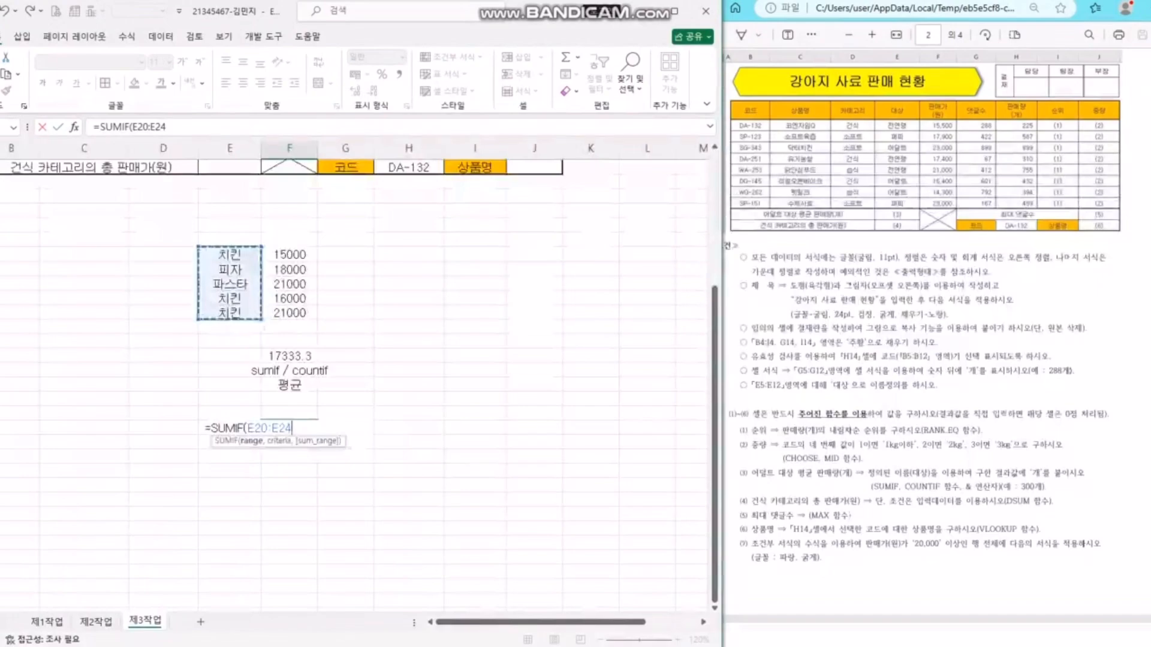
text(,)
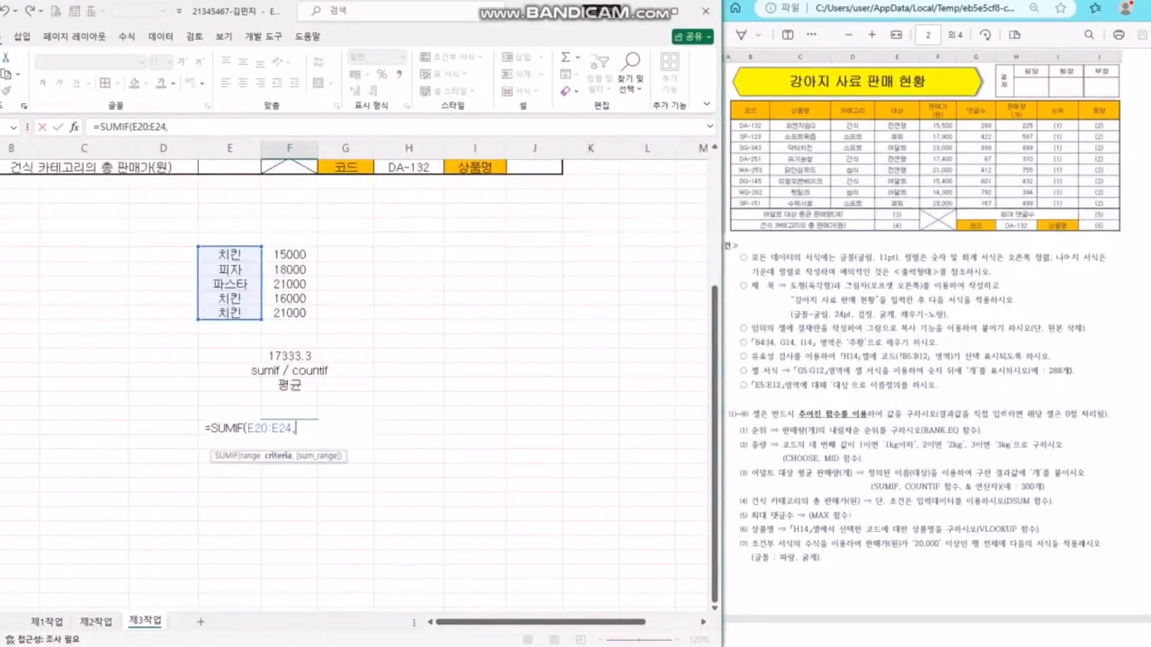
click(230, 255)
text(,)
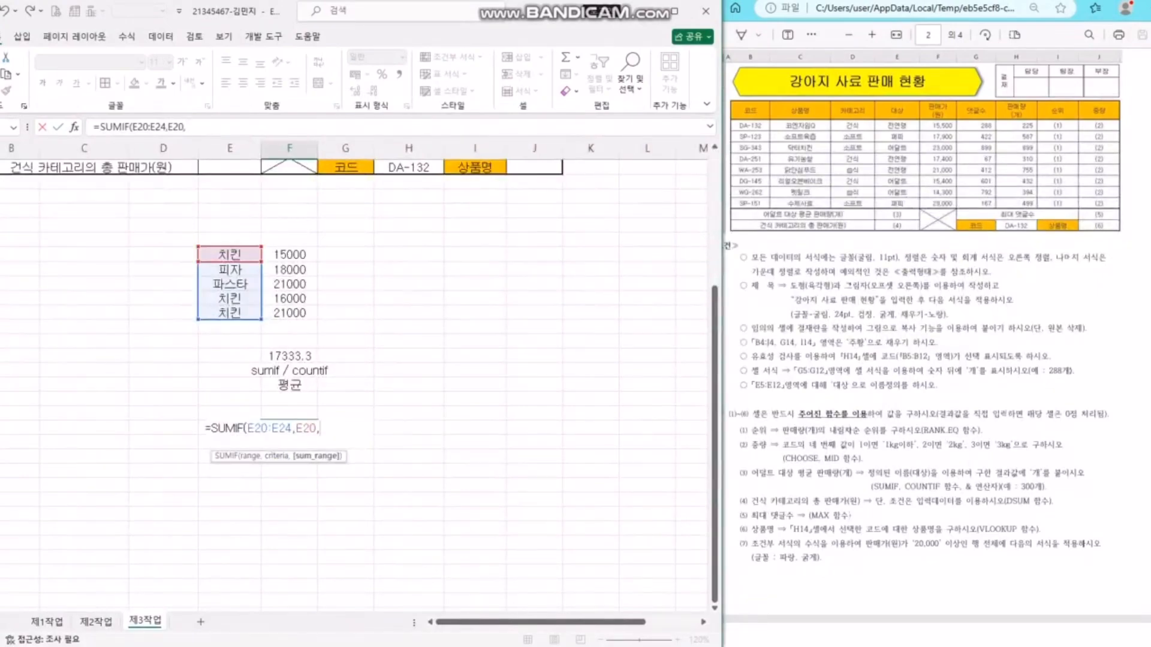
drag(290, 254, 290, 313)
key(Return)
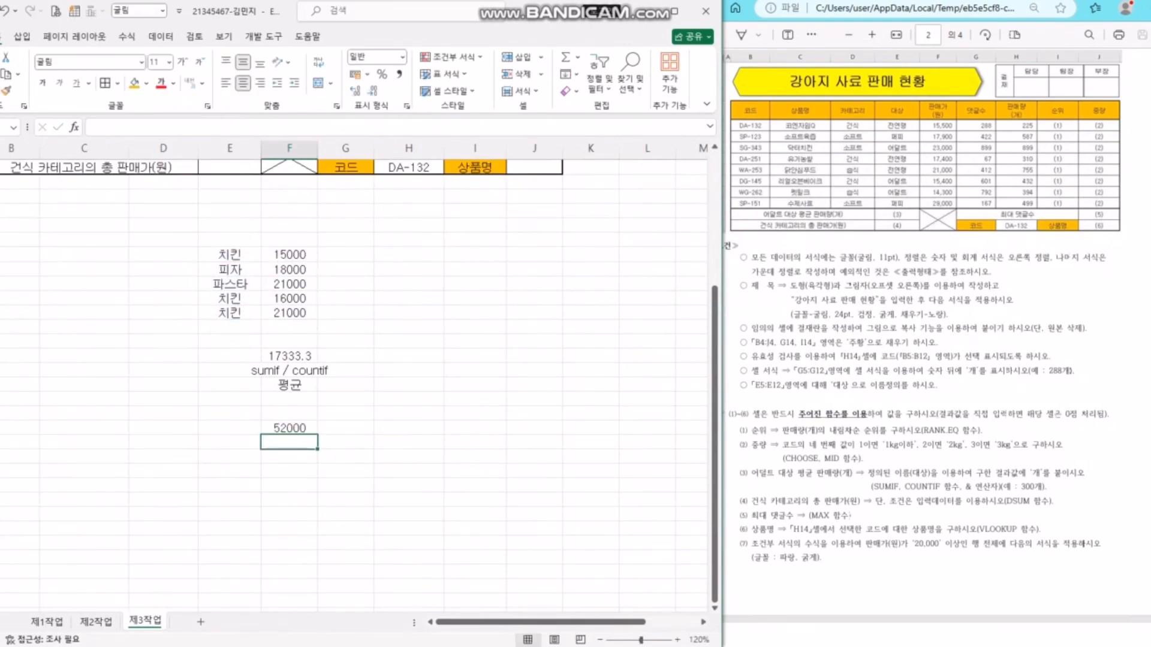
click(289, 428)
key(F2)
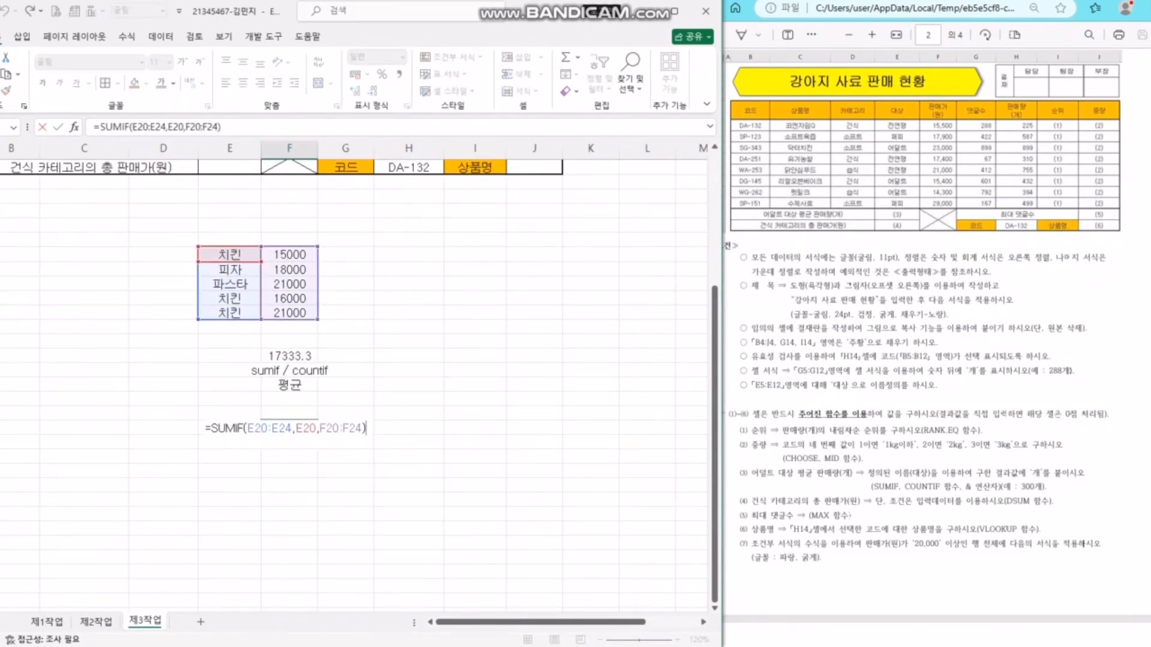
text(/3)
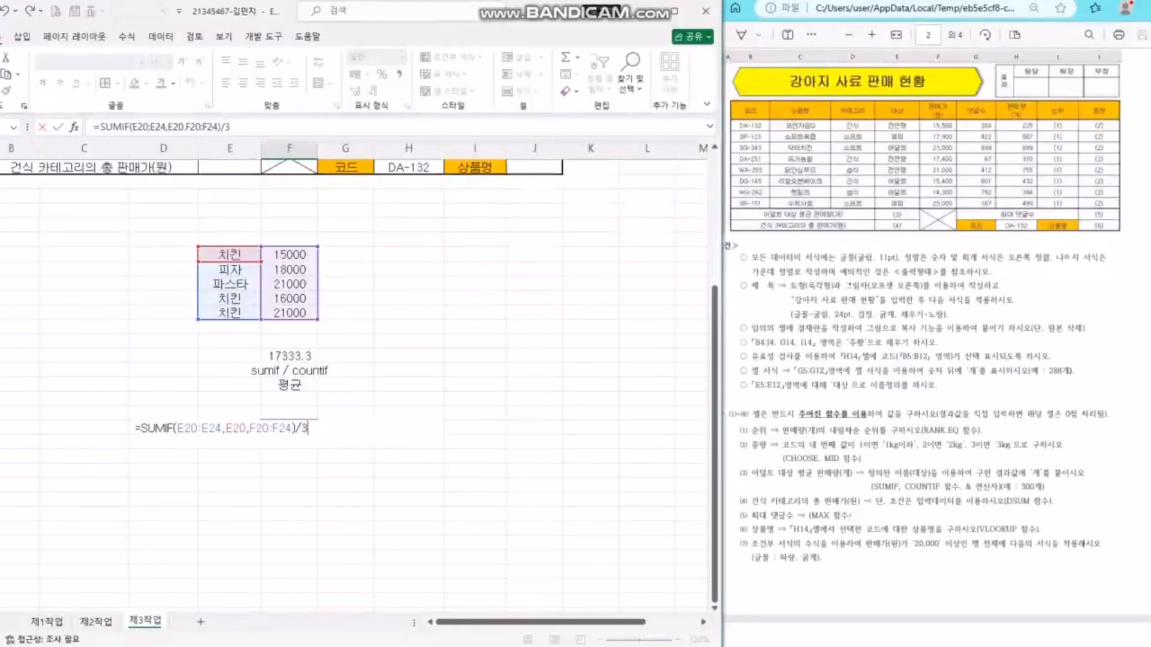
key(Return)
key(Up)
- Replace the divisor 3 with COUNTIF(E20:E24,E20) and accept Excel's formula correction
key(F2)
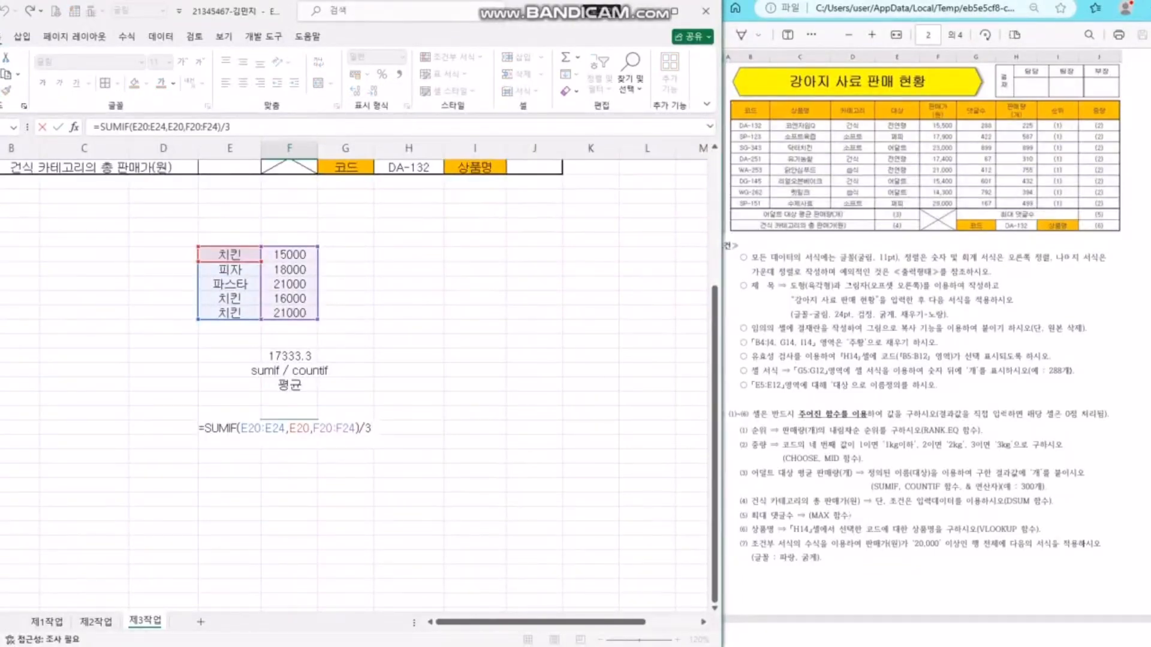
key(BackSpace)
text(count)
key(Down)
key(Down)
key(Down)
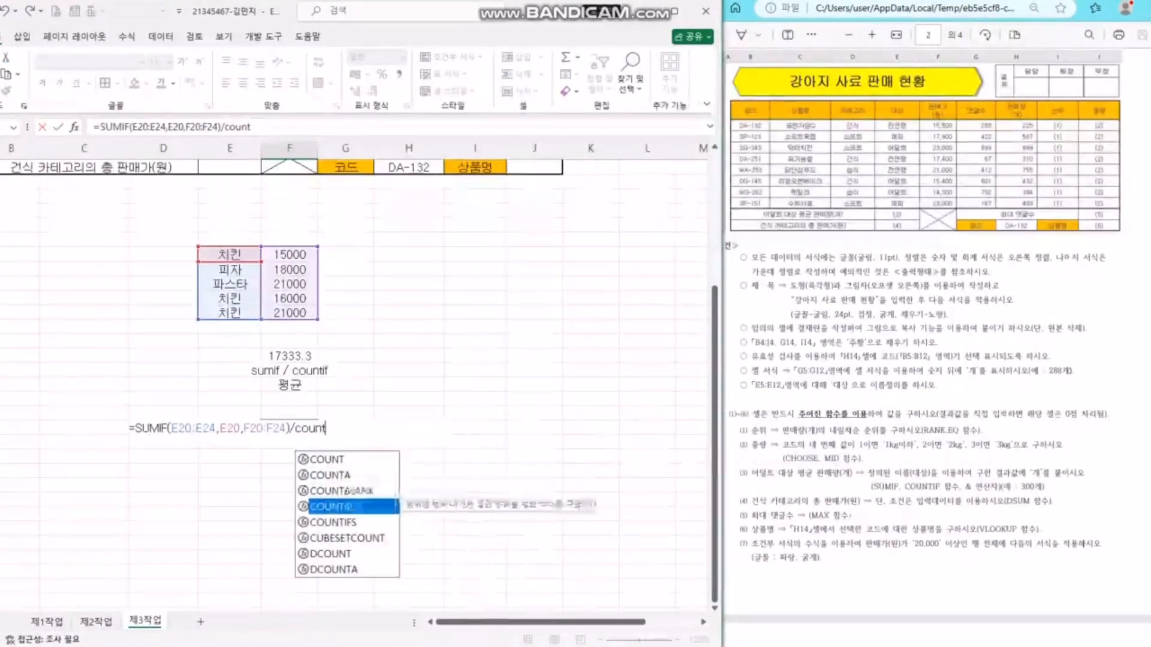
key(Tab)
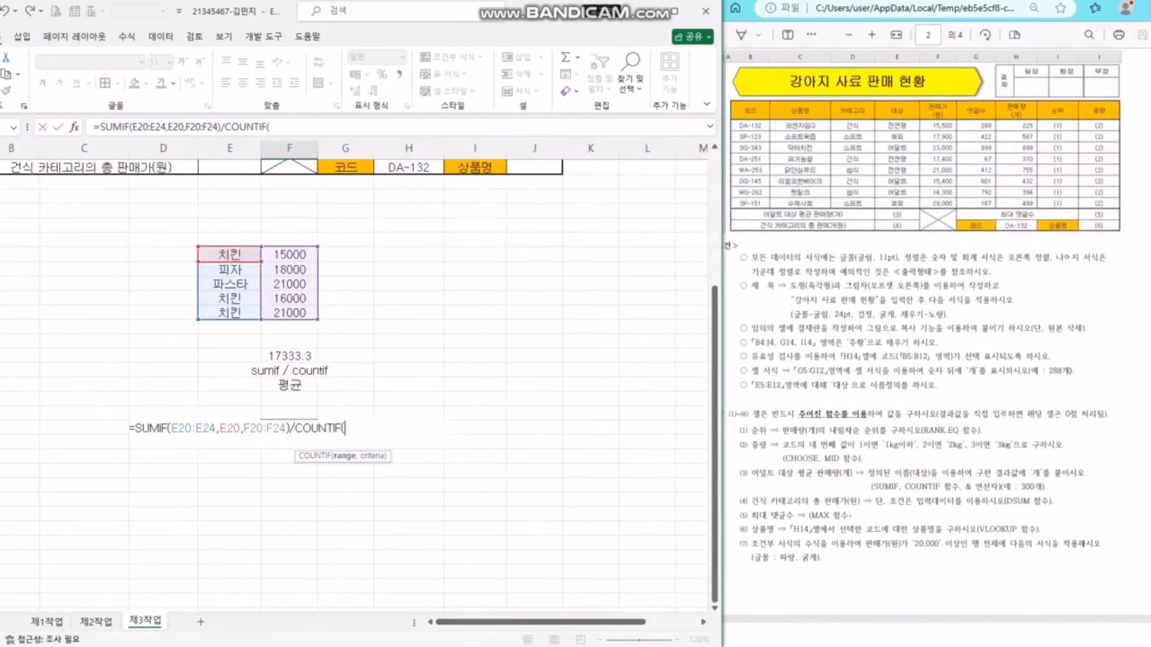
drag(230, 255, 230, 313)
text(,)
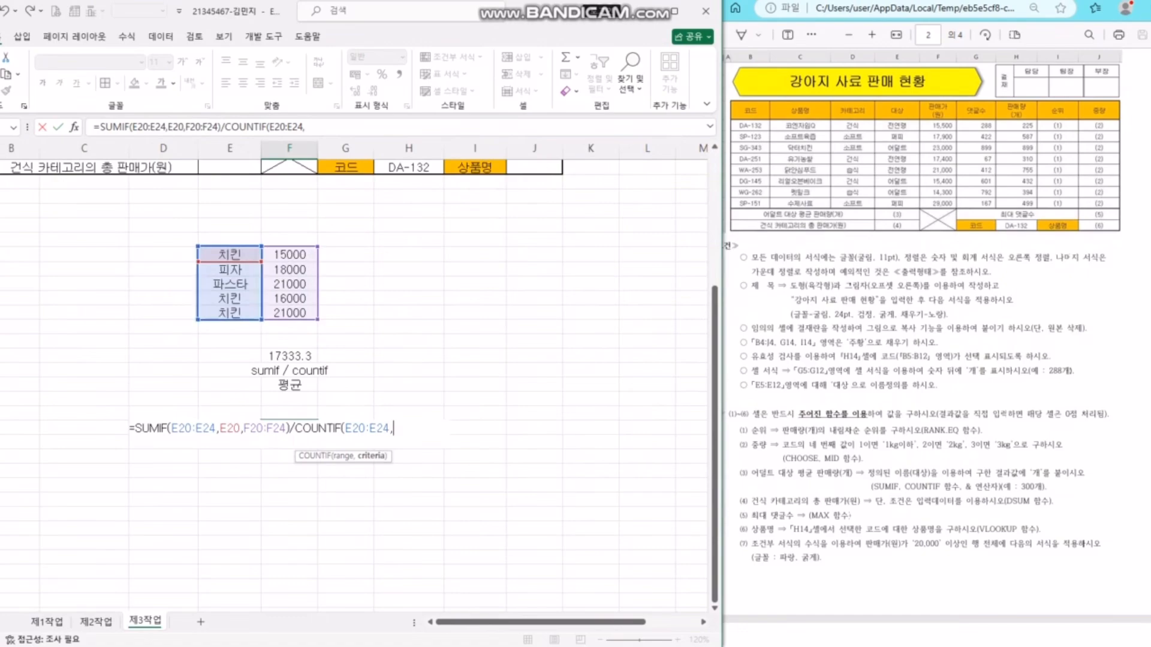
click(230, 255)
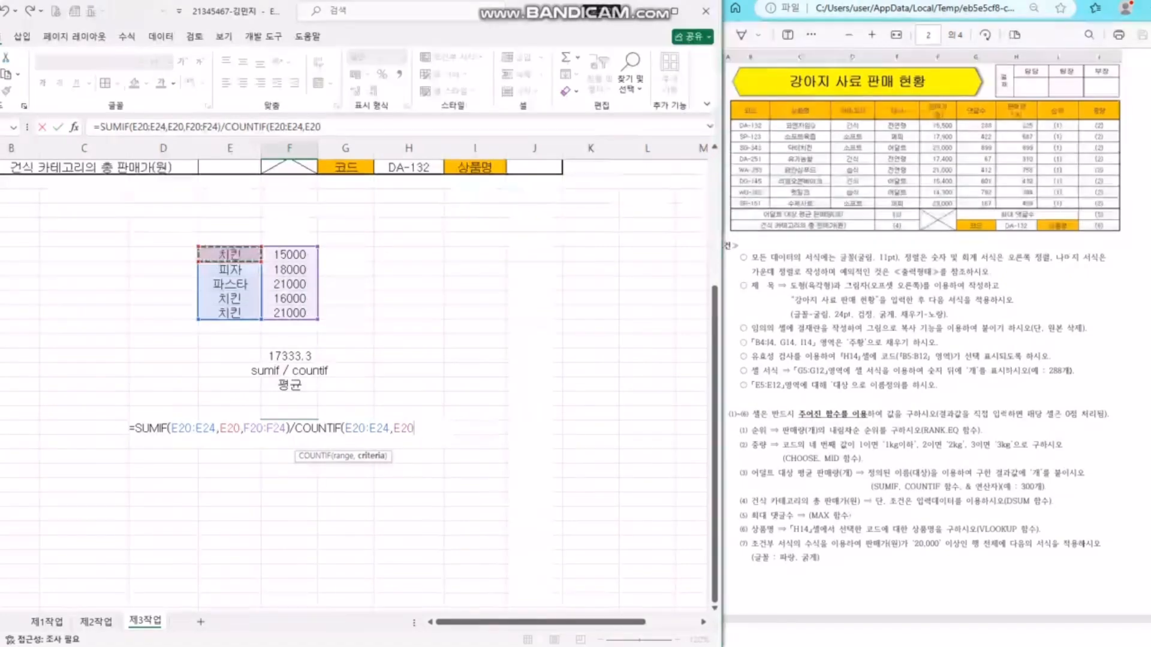
drag(295, 428, 413, 428)
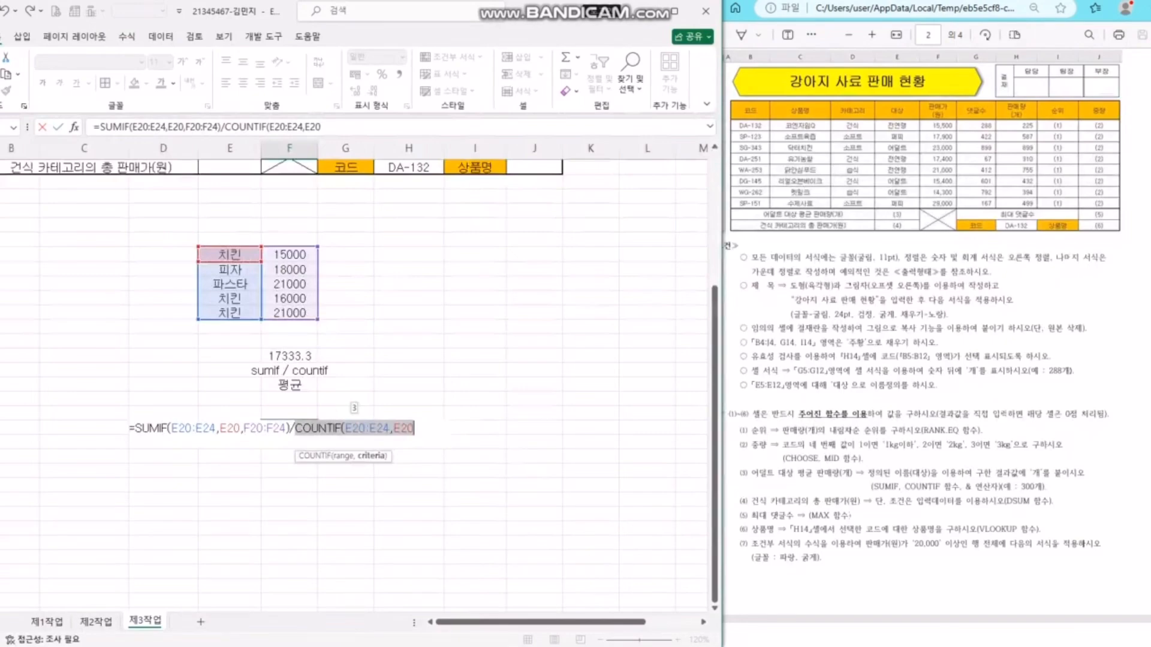
key(Return)
key(Return)
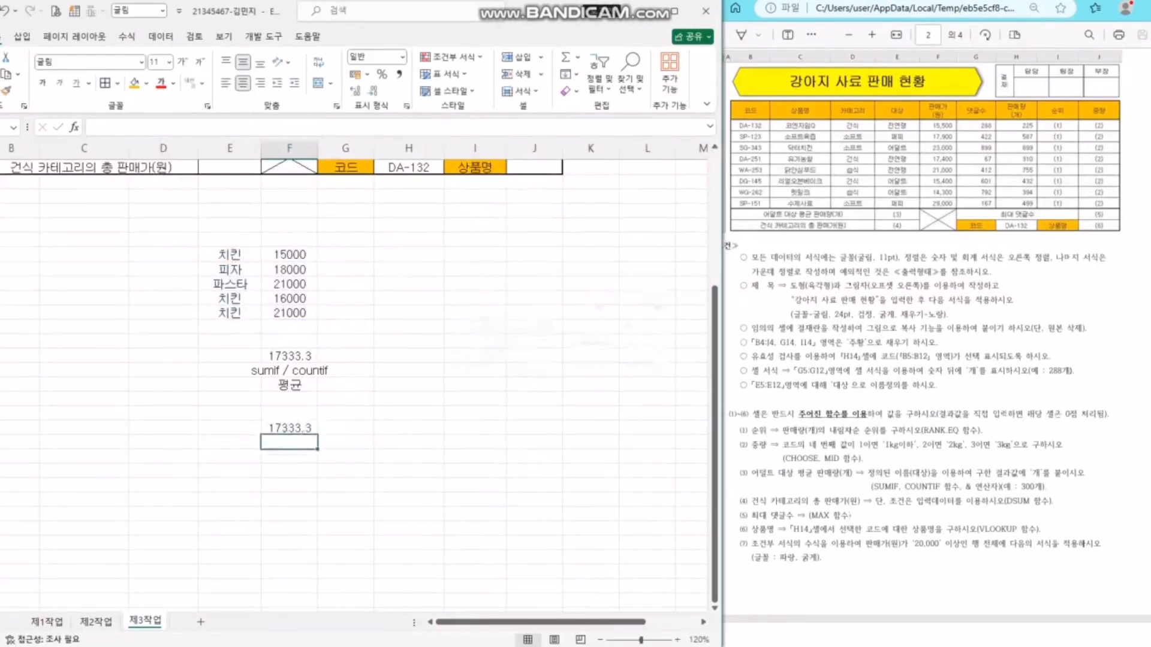
click(290, 370)
- Delete the practice block below the table
scroll(360, 383, up, 5)
scroll(360, 384, down, 5)
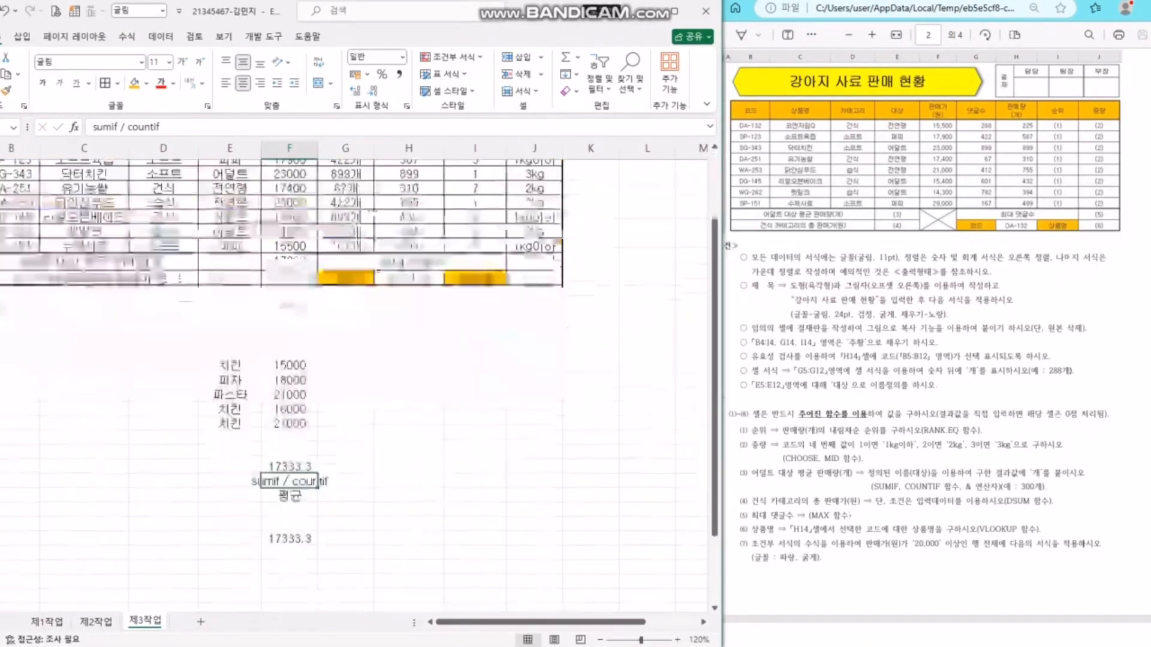
drag(229, 240, 409, 487)
key(Delete)
- Review the three 어덜트 rows and their sales 899, 432 and 394, then select E13
scroll(409, 467, up, 5)
click(230, 375)
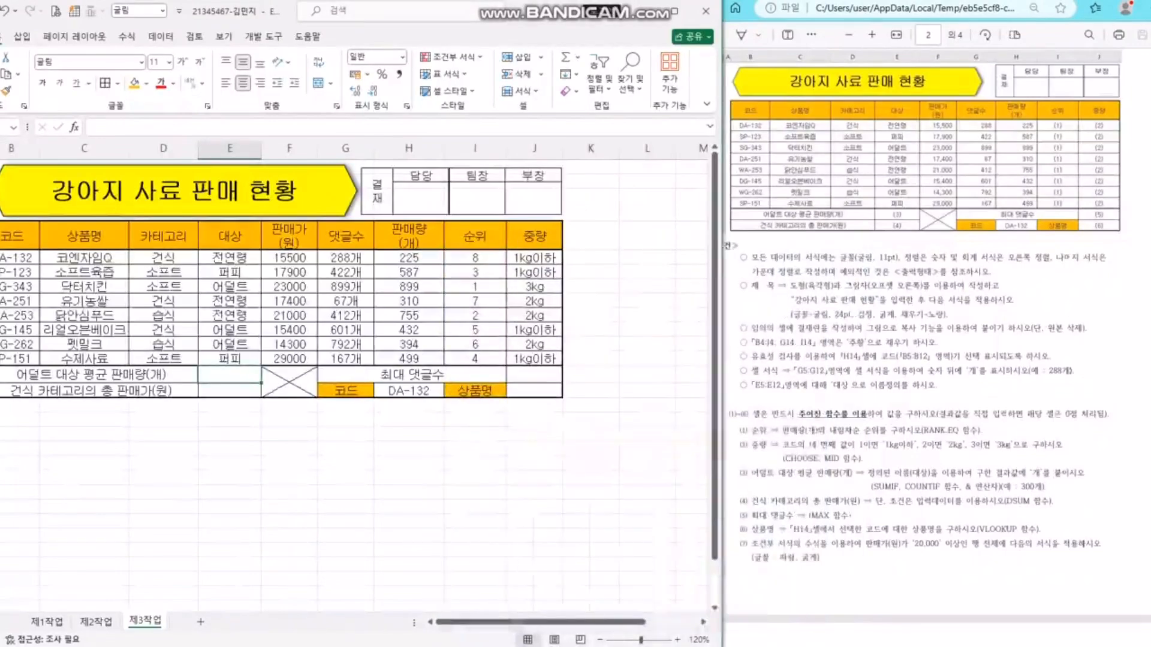
text(=)
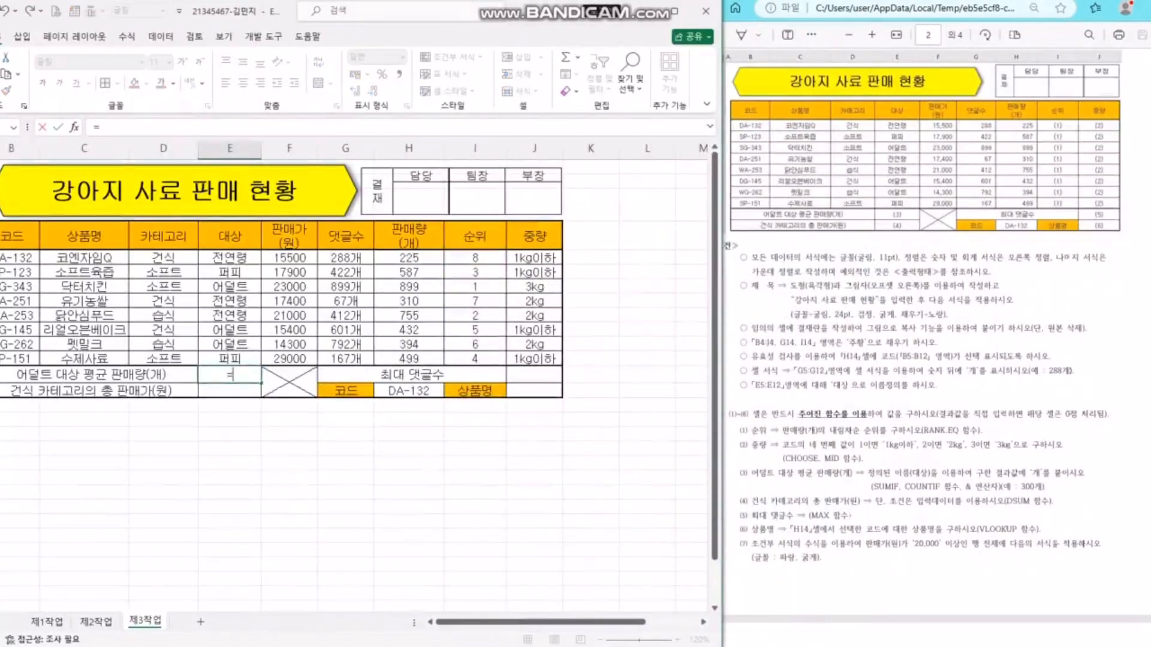
key(BackSpace)
key(Return)
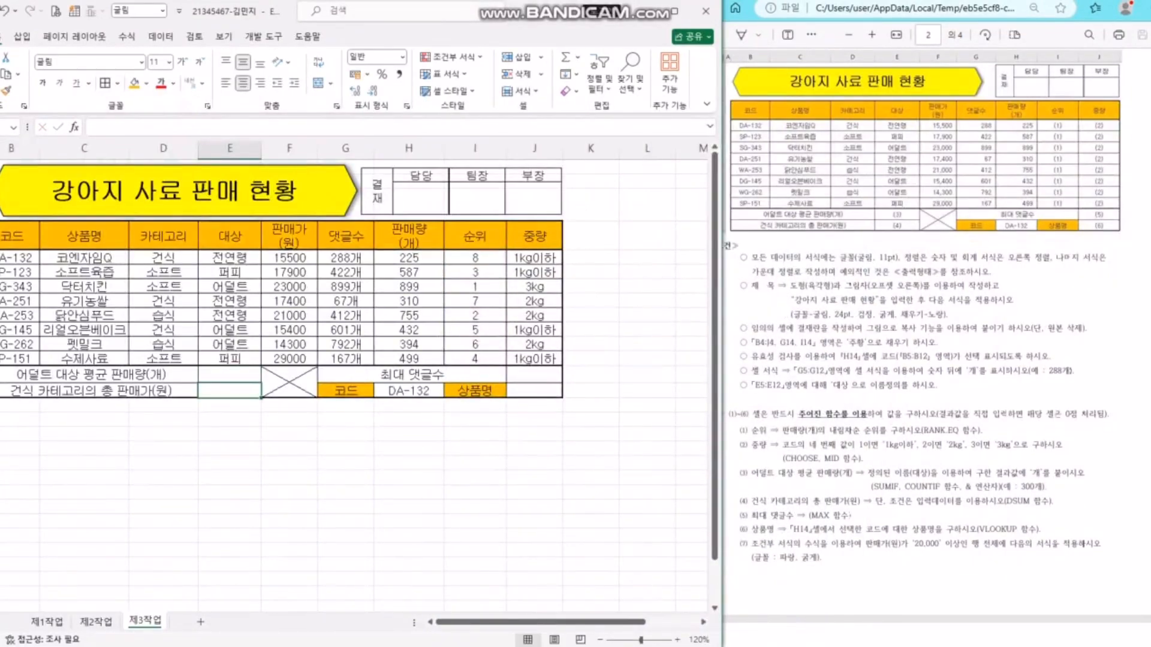
click(230, 287)
ctrl+click(230, 330)
ctrl+click(229, 344)
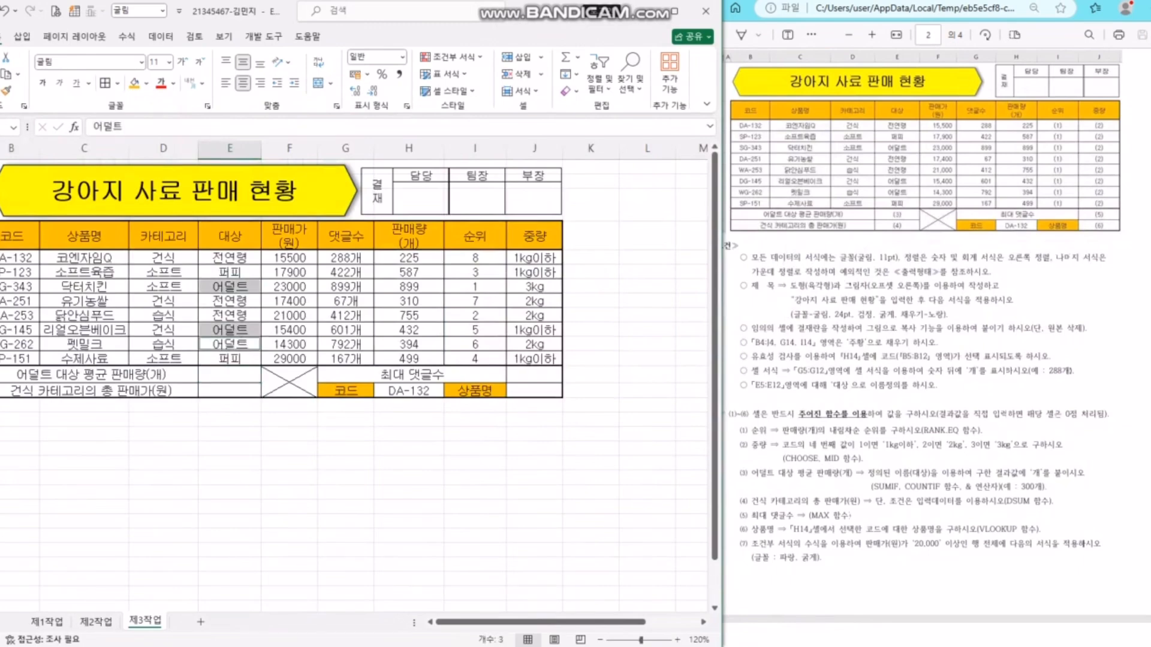
ctrl+click(409, 286)
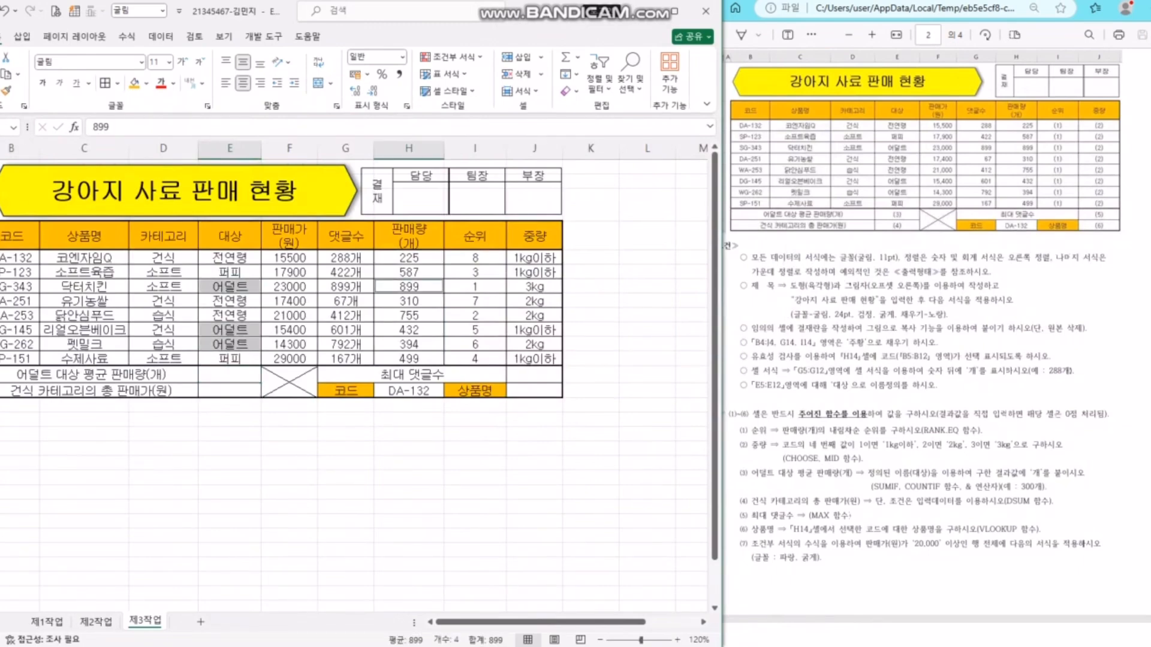
ctrl+click(409, 330)
ctrl+click(408, 344)
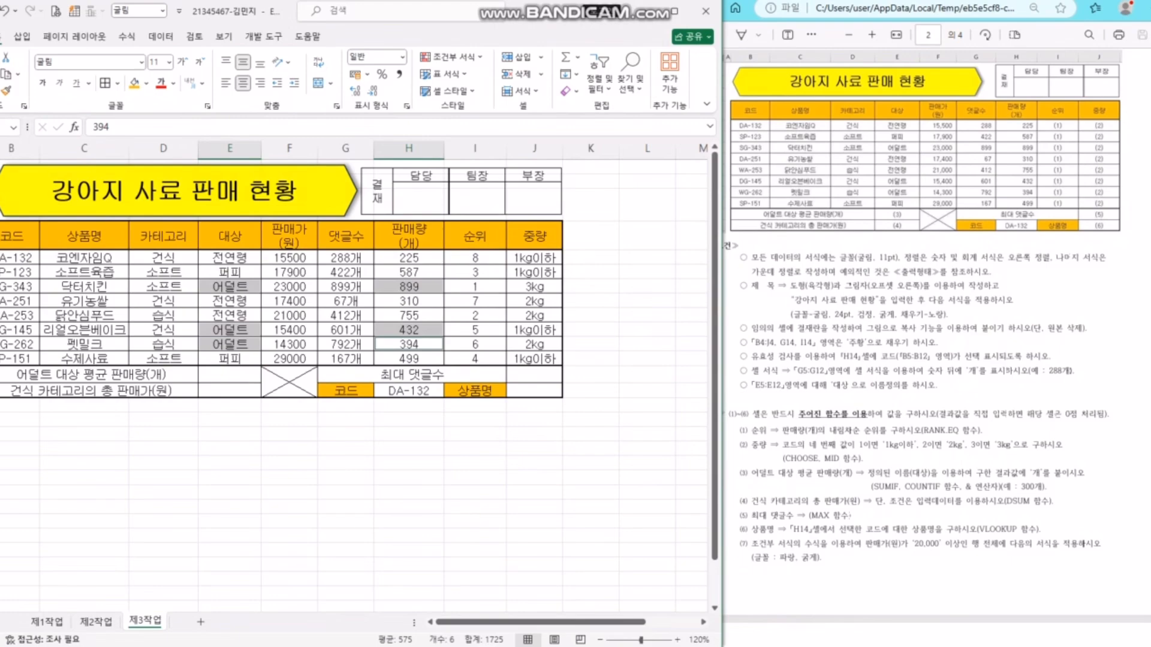
click(230, 375)
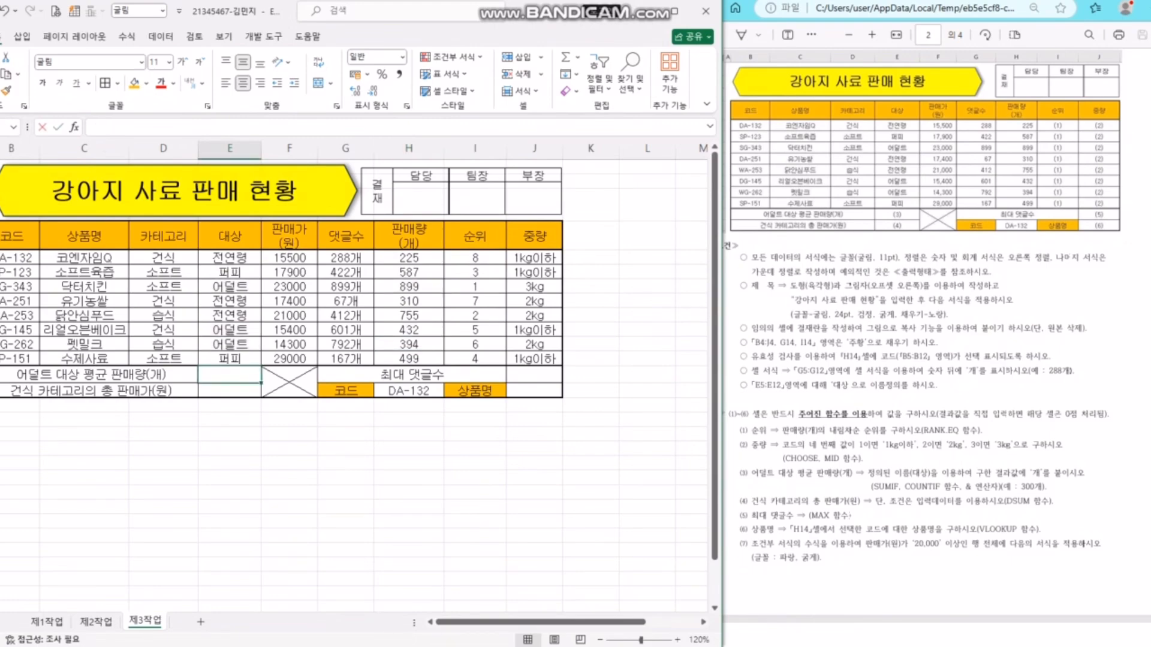
- Enter =SUMIF(대상,E7,H5:H12) in E13, giving the 어덜트 sales total of 1725
text(=sumif)
key(Tab)
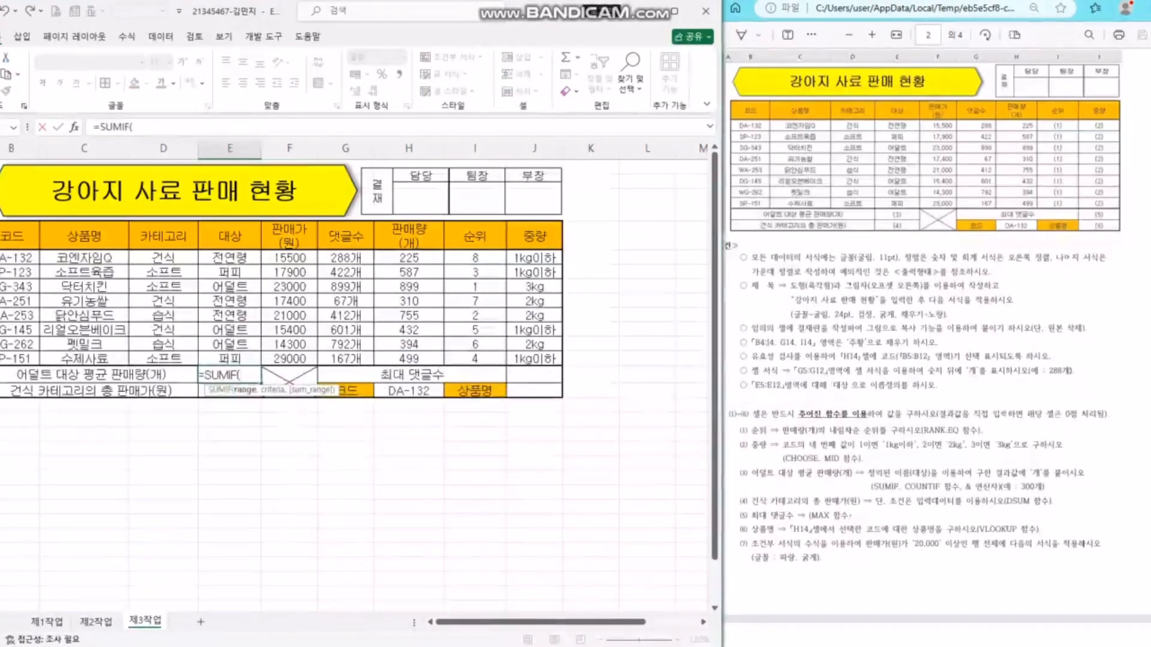
drag(229, 257, 229, 359)
text(,)
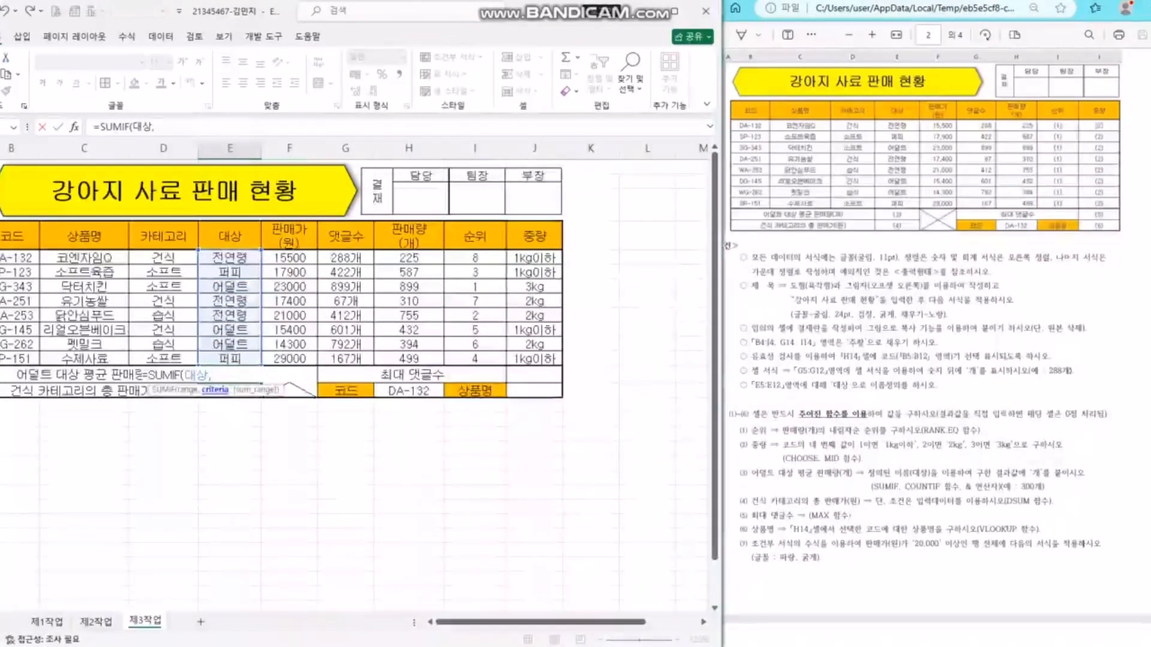
click(229, 287)
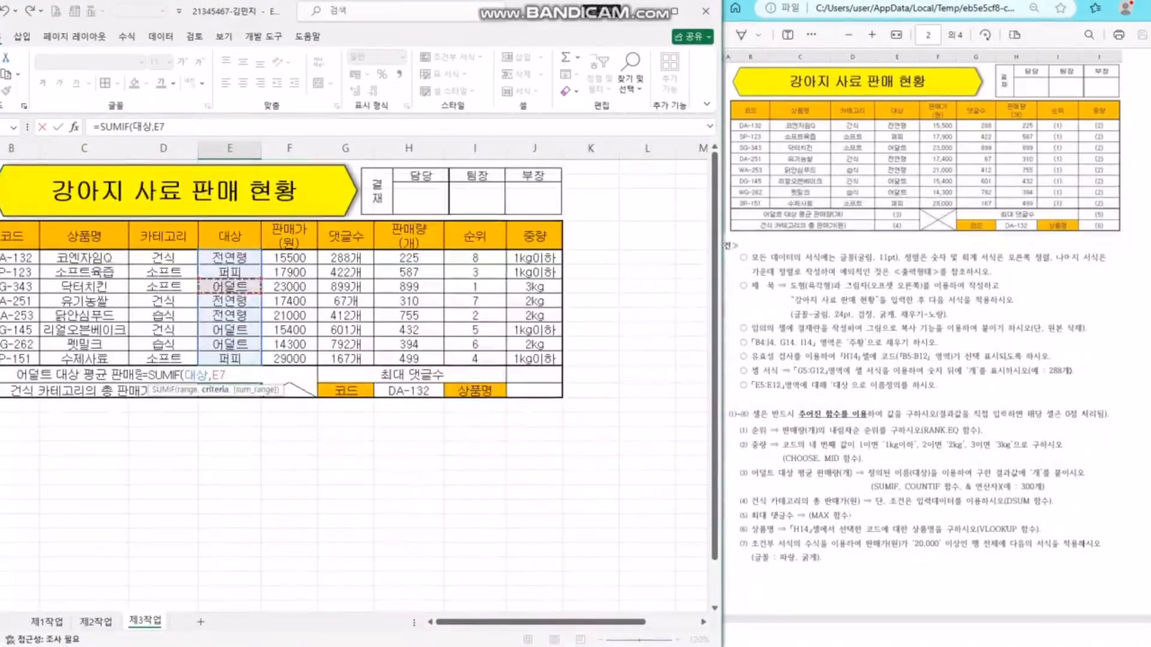
text(,)
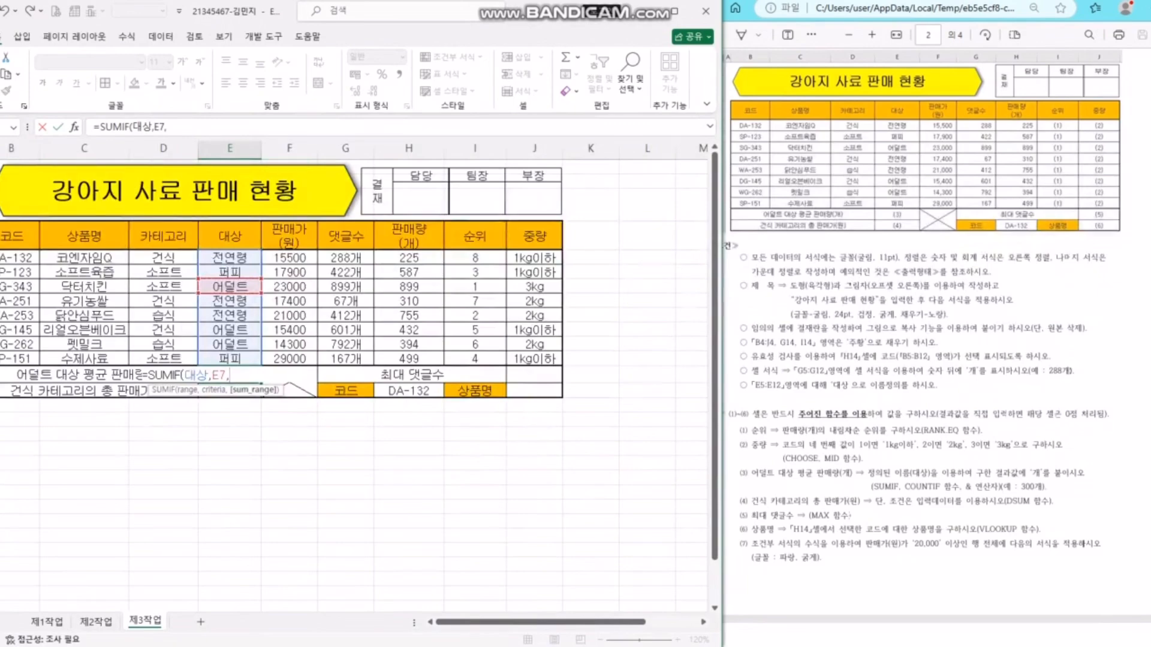
drag(408, 258, 409, 359)
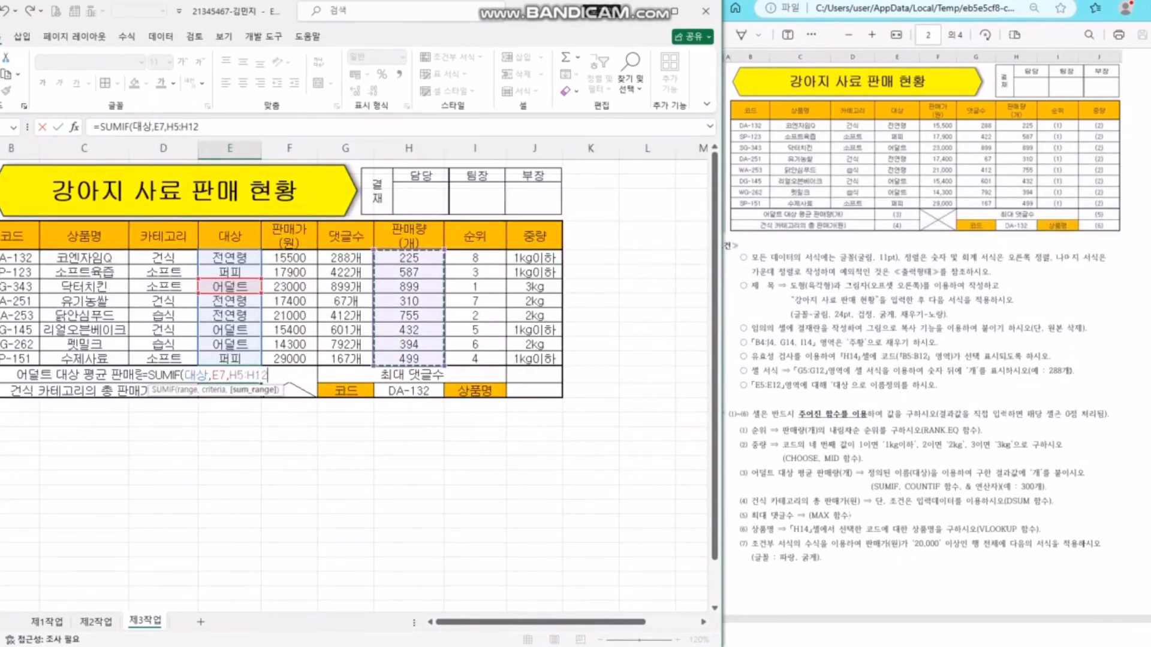
key(Return)
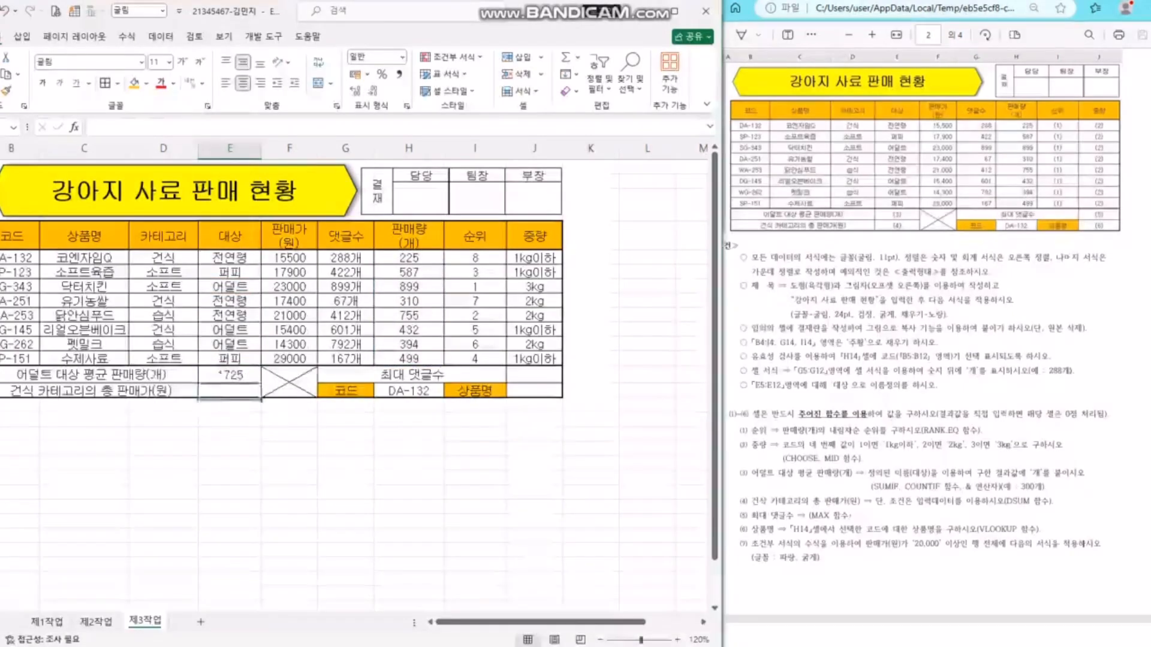
- Divide the total by COUNTIF(대상,E7) so E13 shows the 575 average
double_click(221, 378)
text(/)
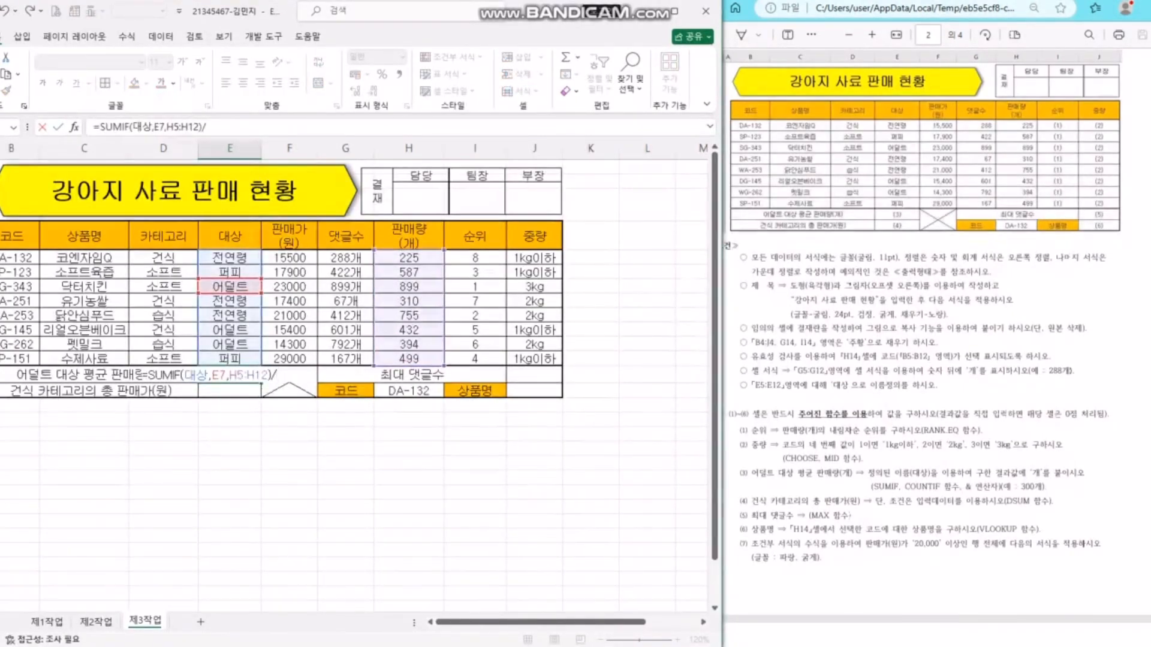
text(countif)
key(Tab)
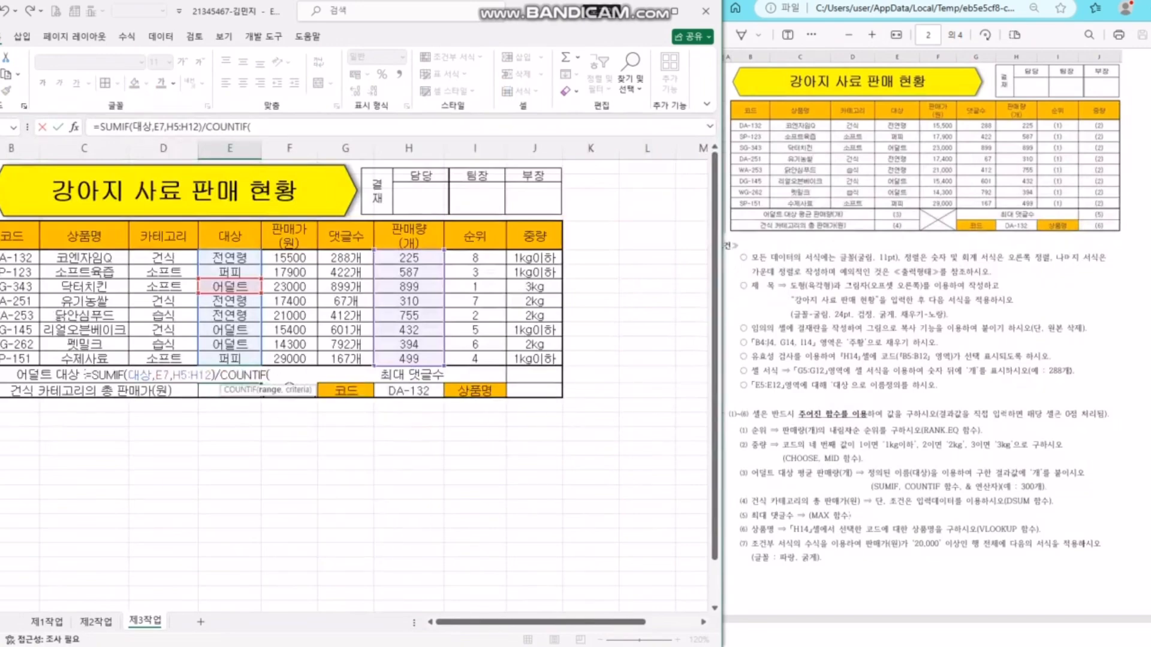
drag(229, 257, 230, 359)
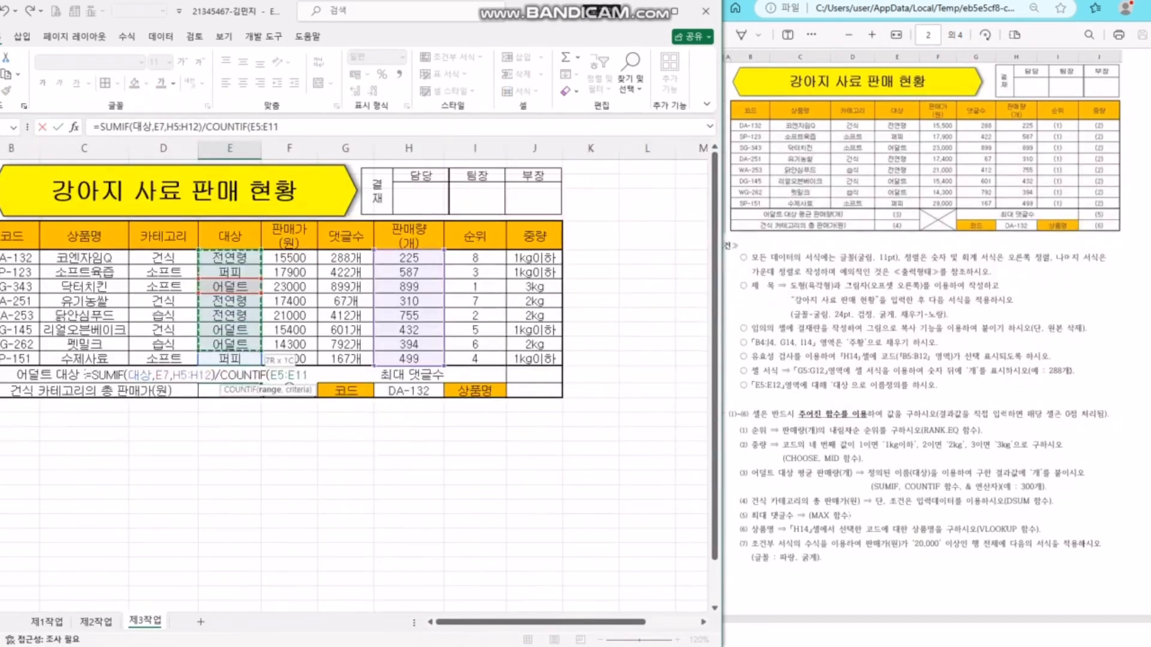
text(,)
click(229, 286)
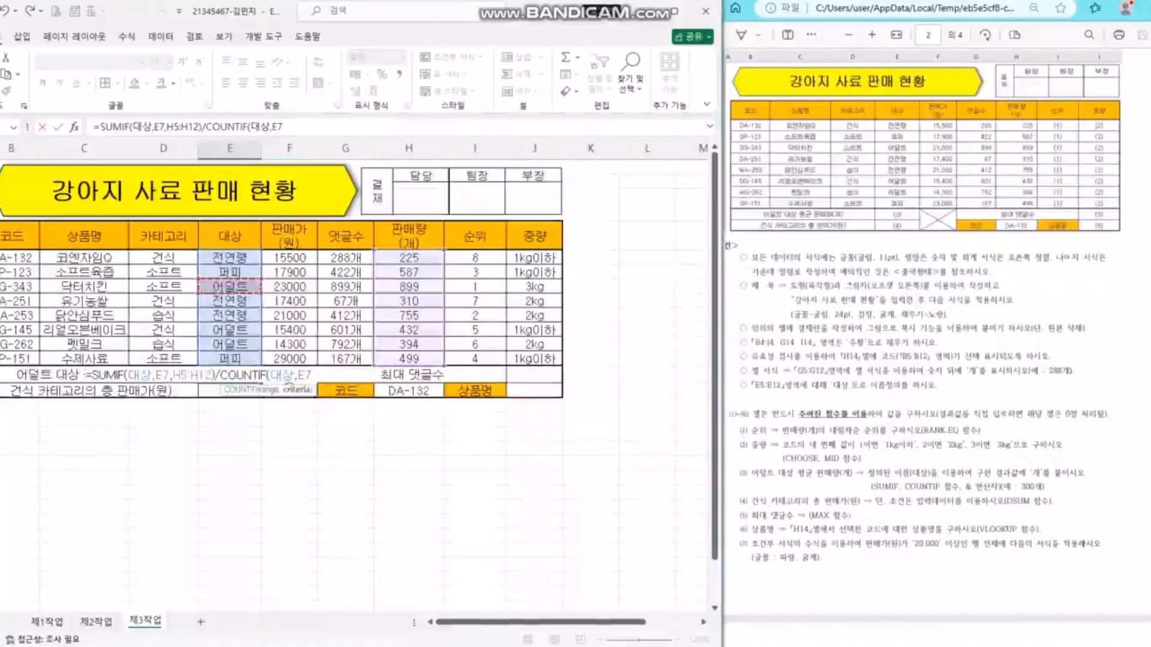
text())
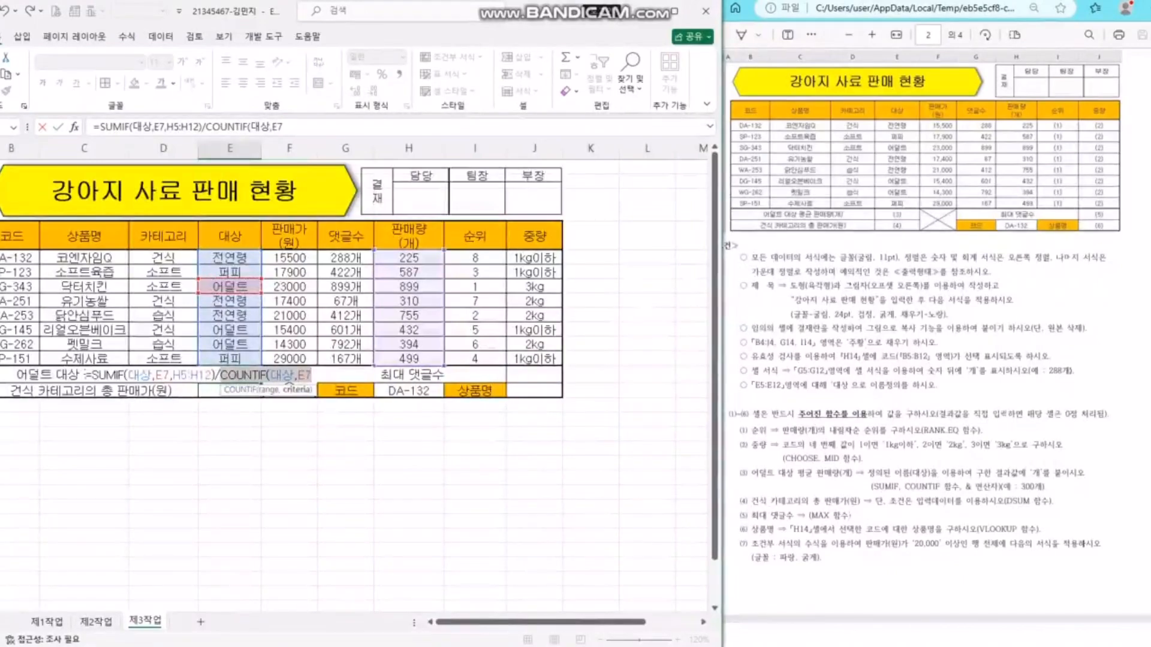
key(Return)
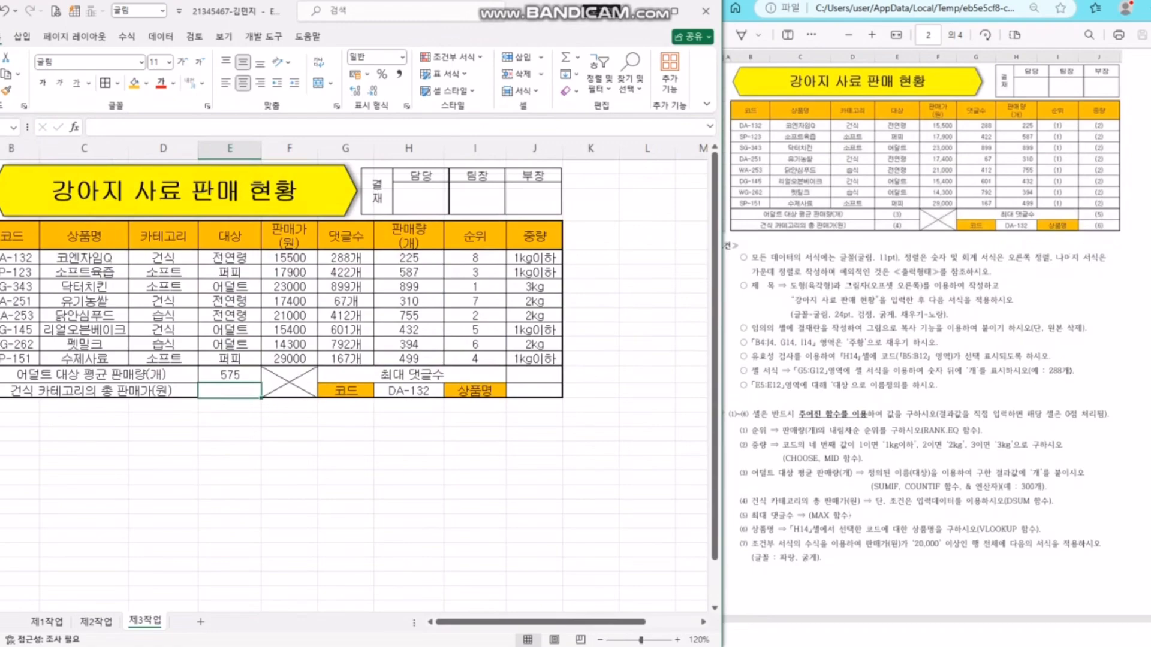
- Enter =DSUM(B4:H12,5,D4:D5) in E14 to total the 건식 sale prices as 48300
text(=dsum)
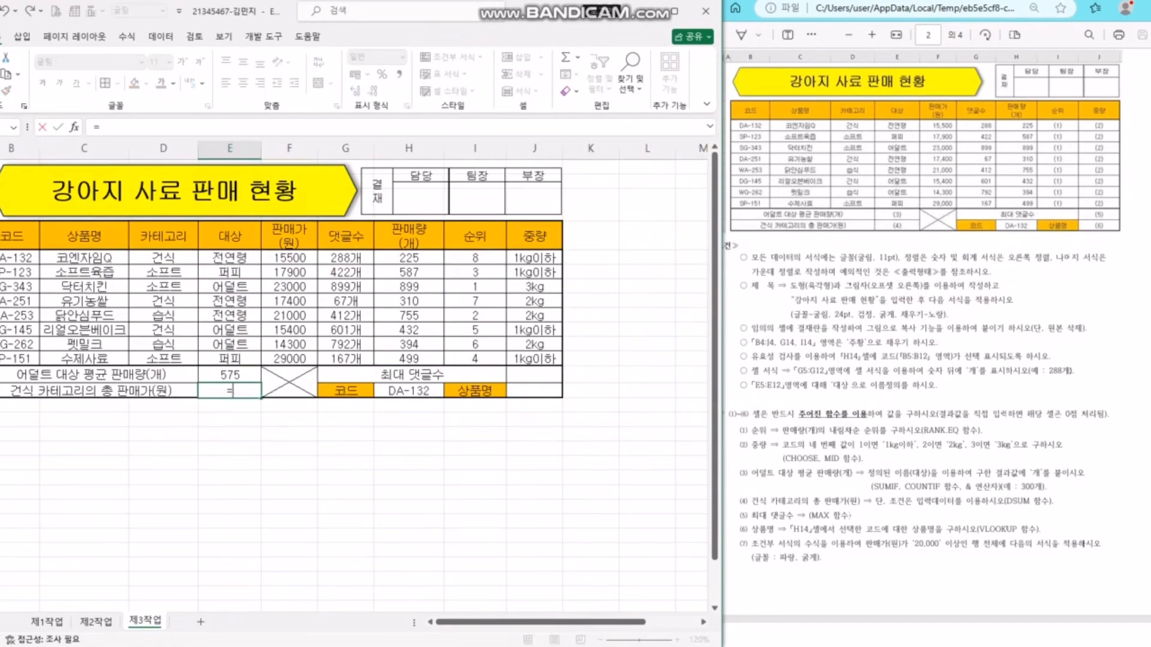
key(Tab)
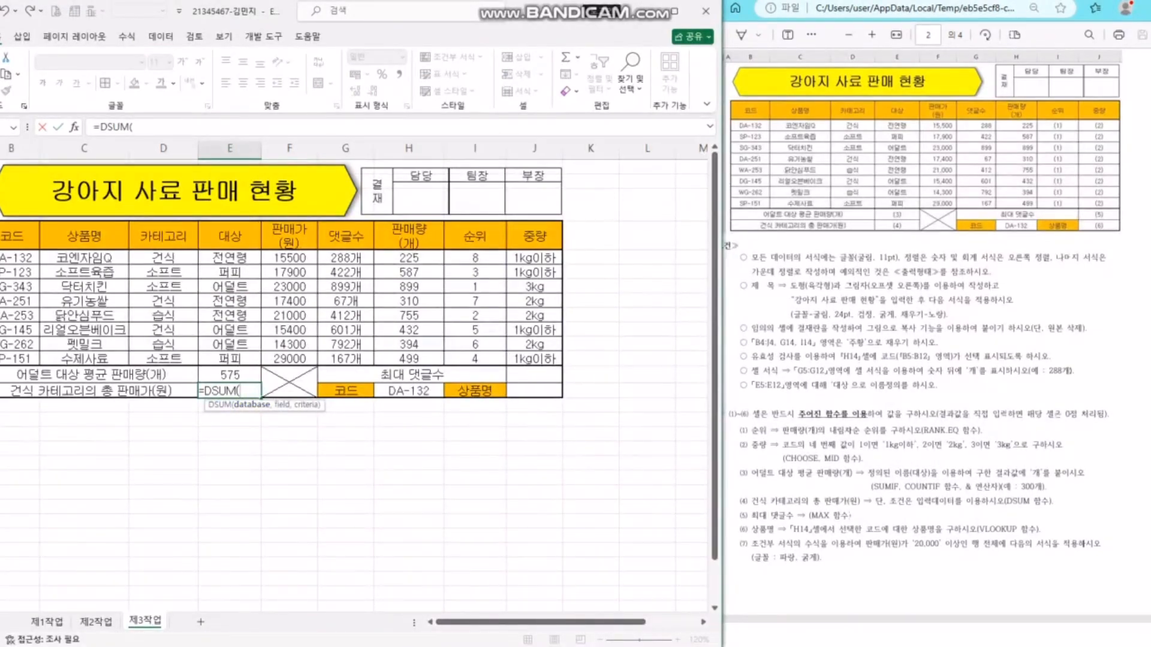
drag(17, 236, 415, 359)
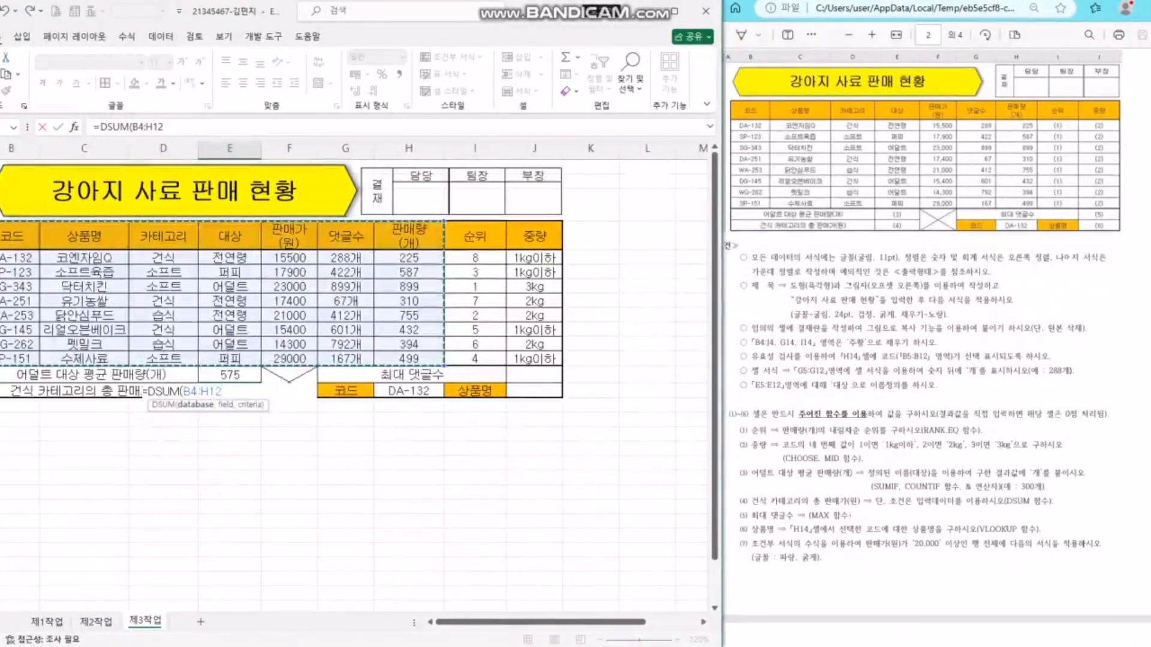
text(,)
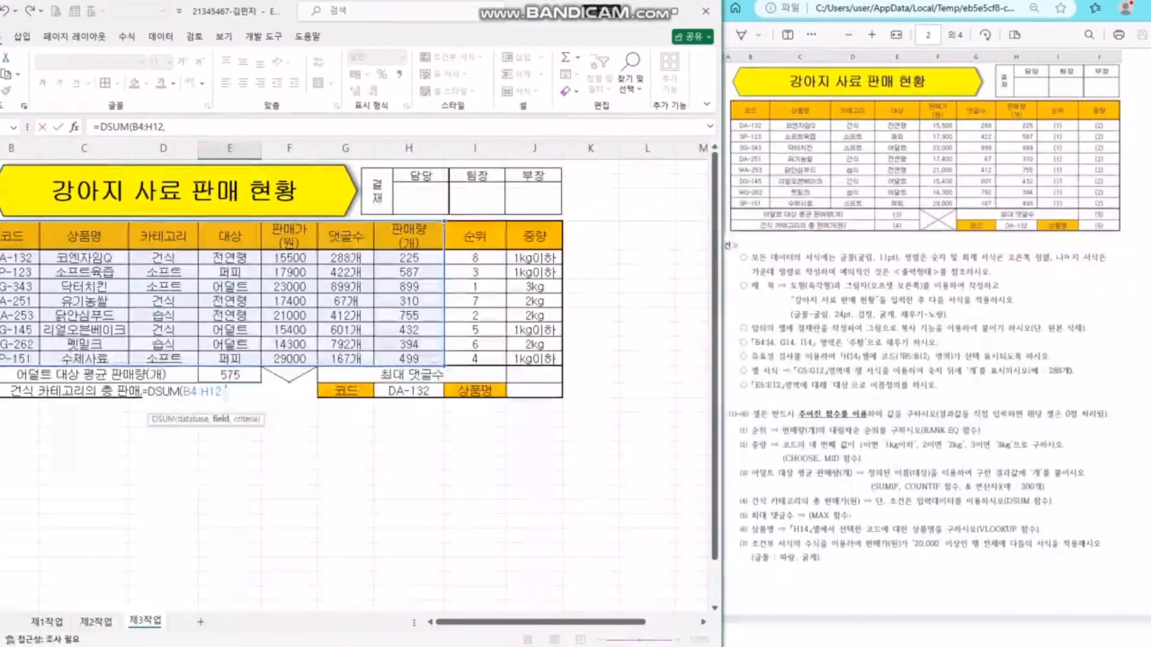
text(5)
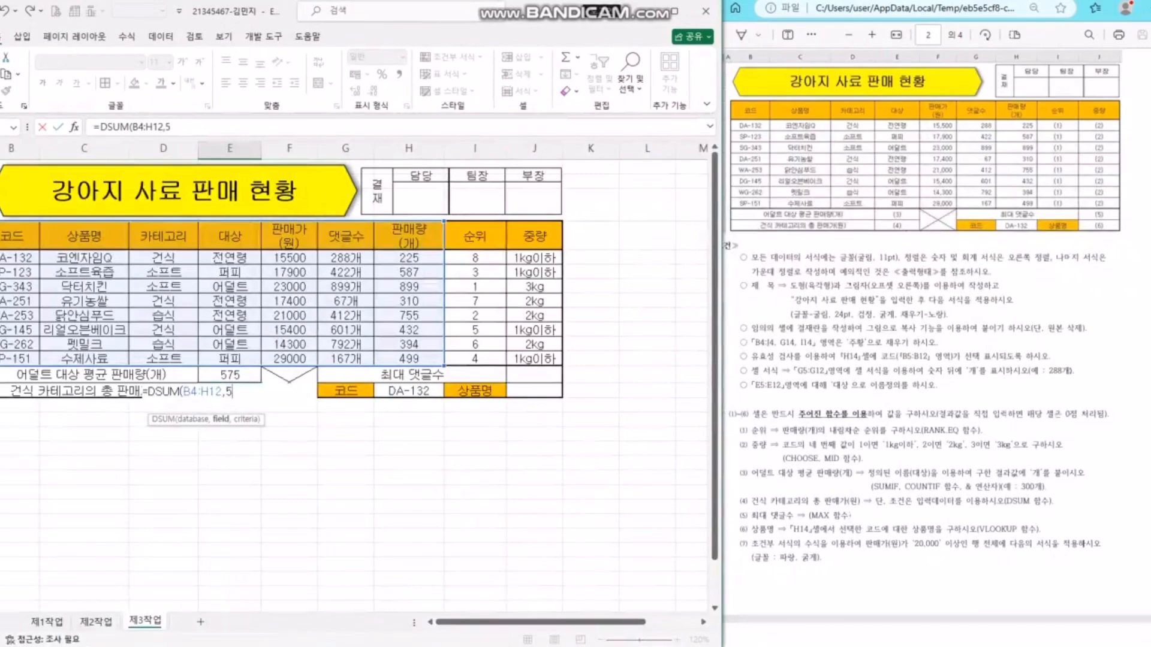
text(,)
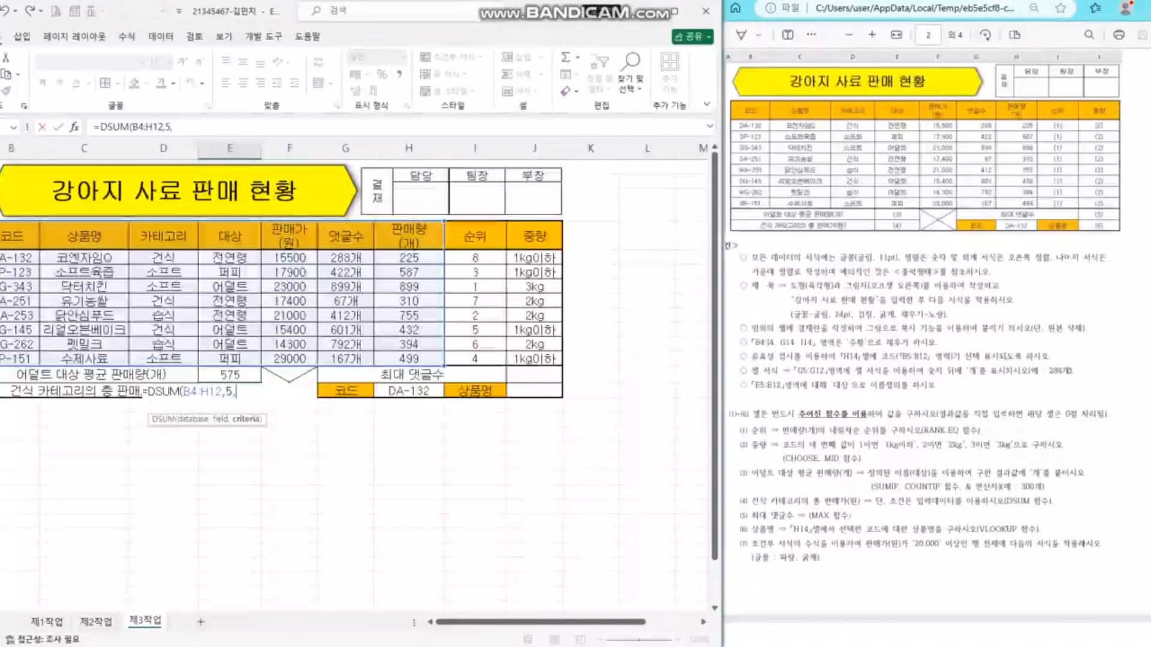
click(163, 301)
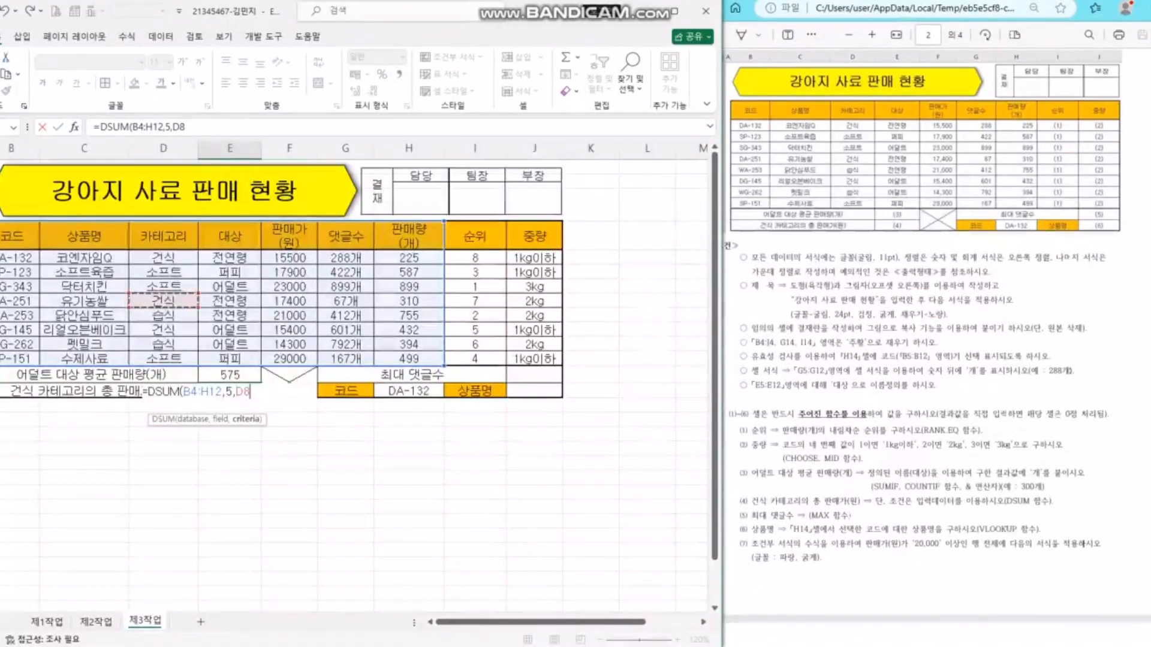
drag(163, 236, 163, 258)
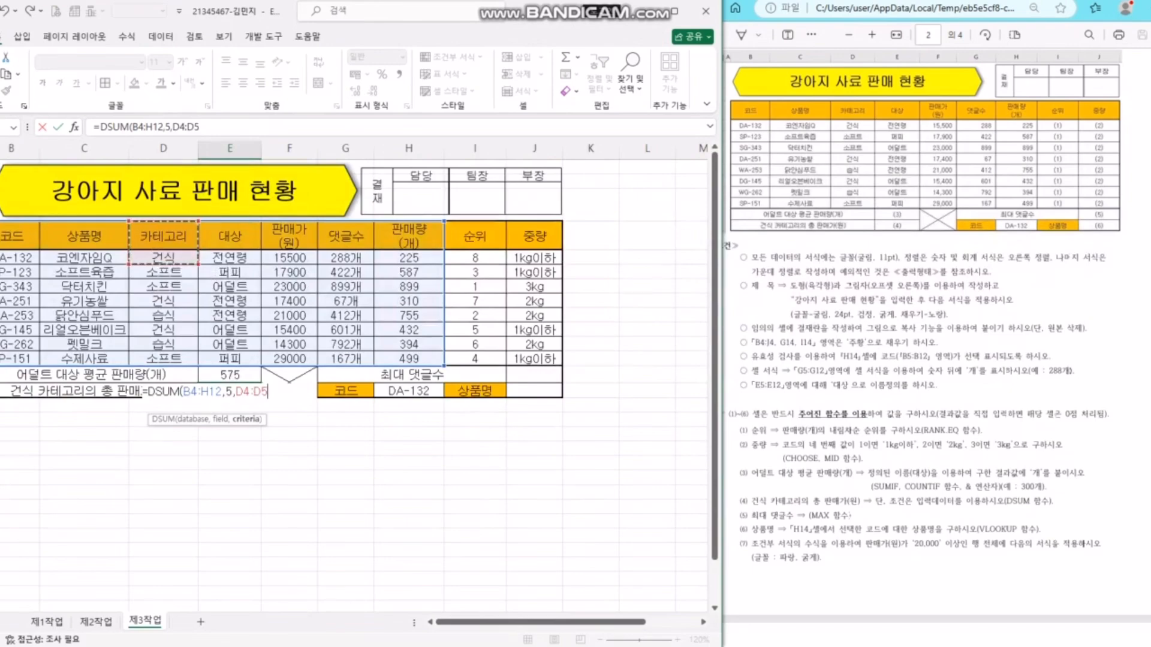
key(Return)
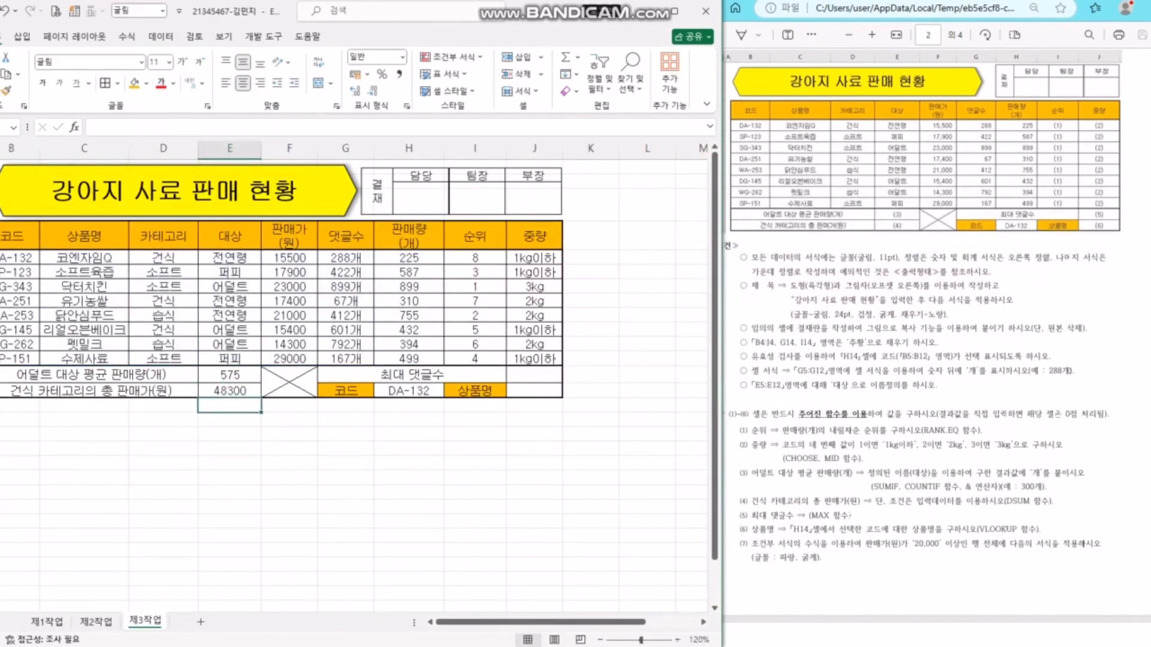
click(230, 391)
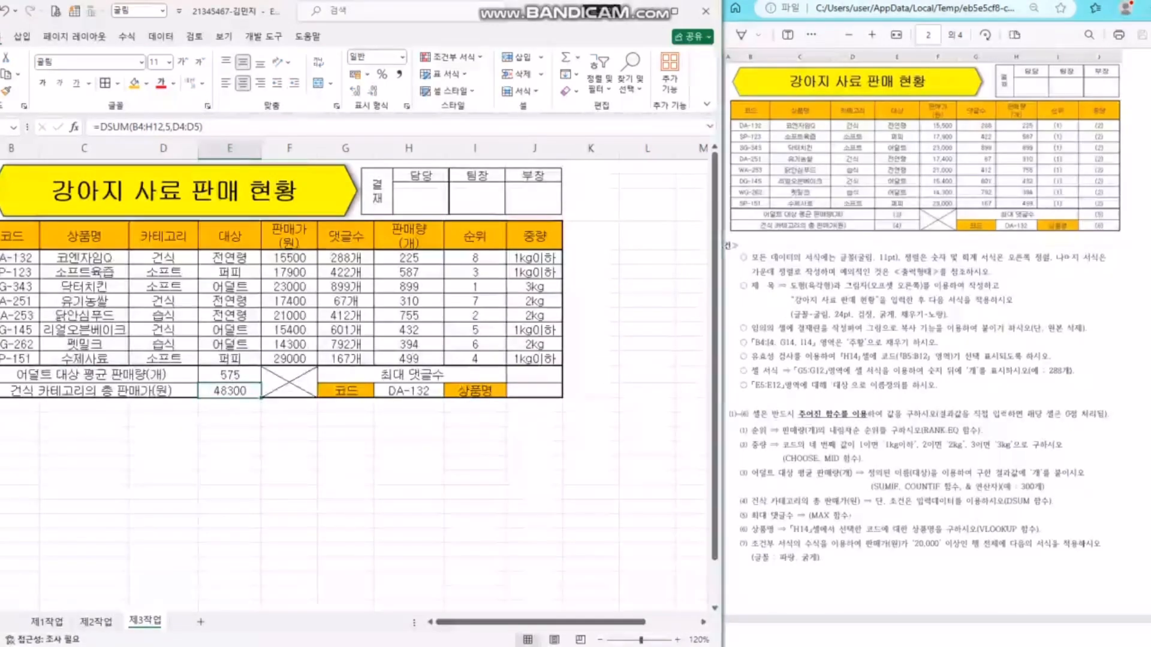
- Copy the 카테고리/소프트 criteria cells to an empty area below the table
click(163, 271)
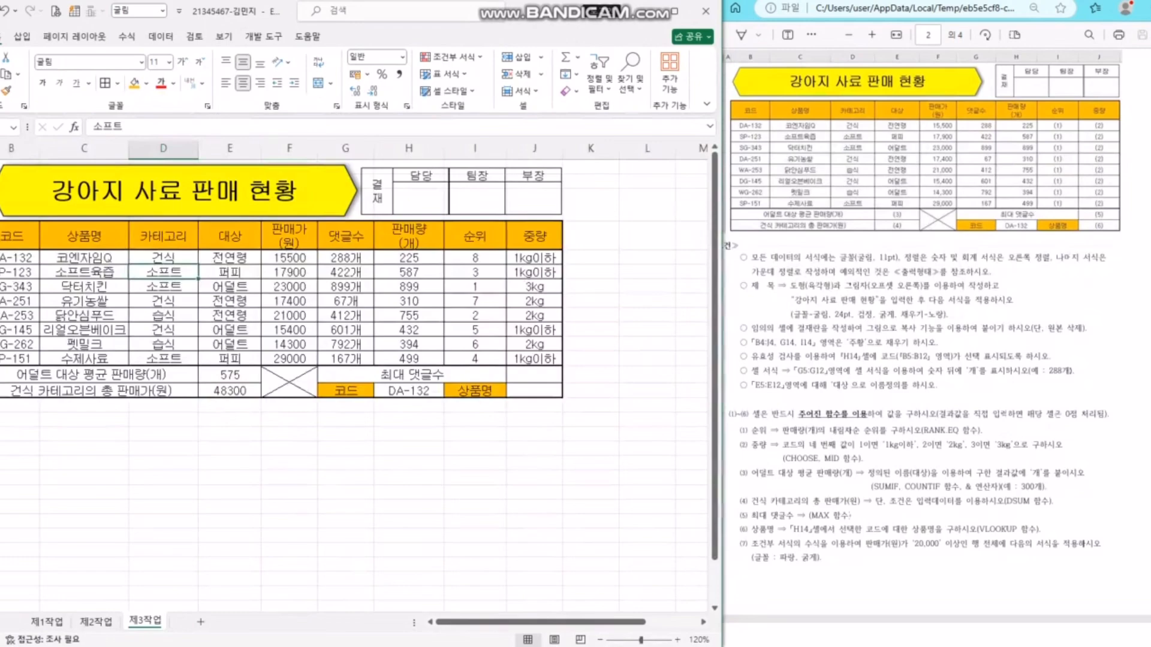
key(shift+Down)
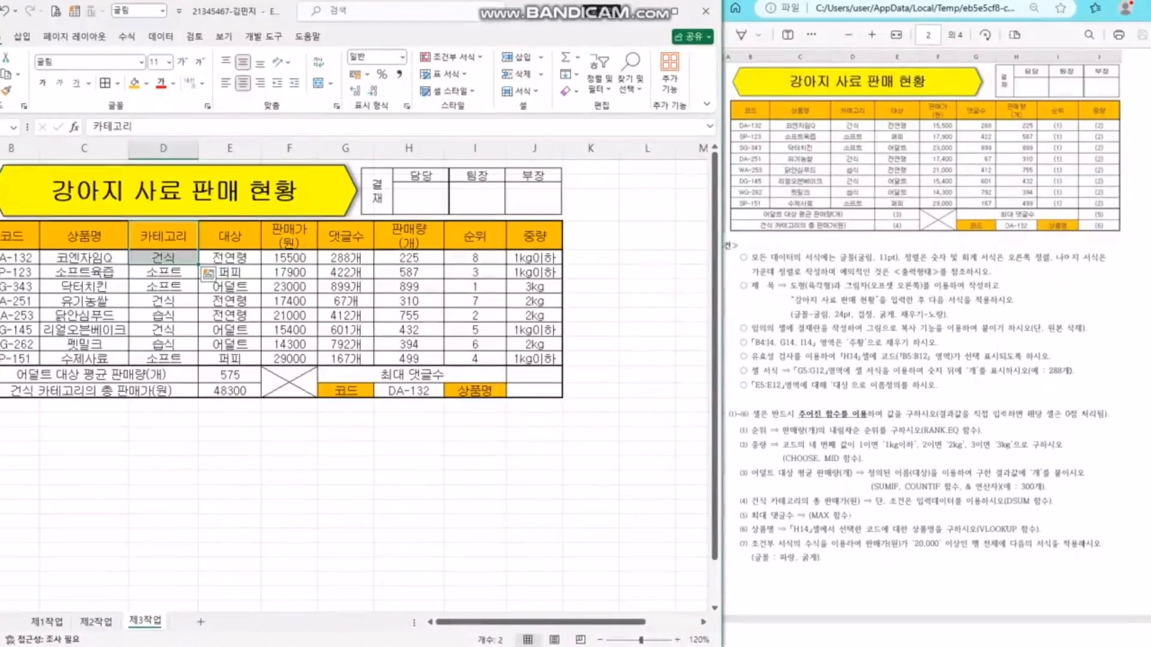
key(shift+Up)
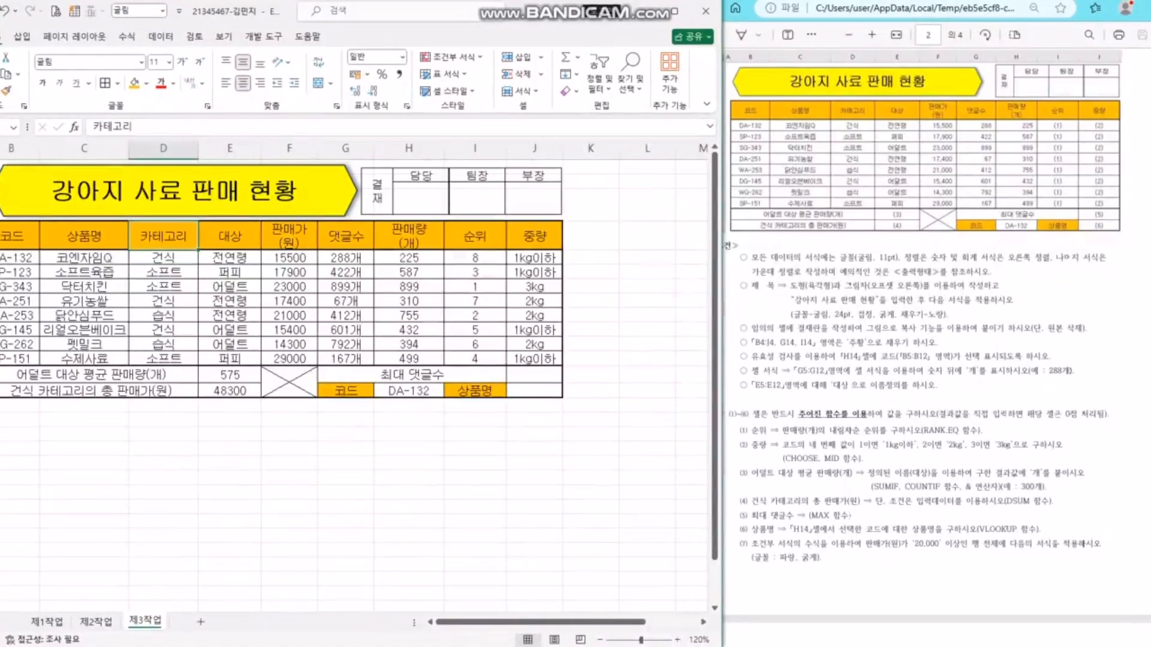
ctrl+click(163, 272)
key(ctrl+c)
click(163, 478)
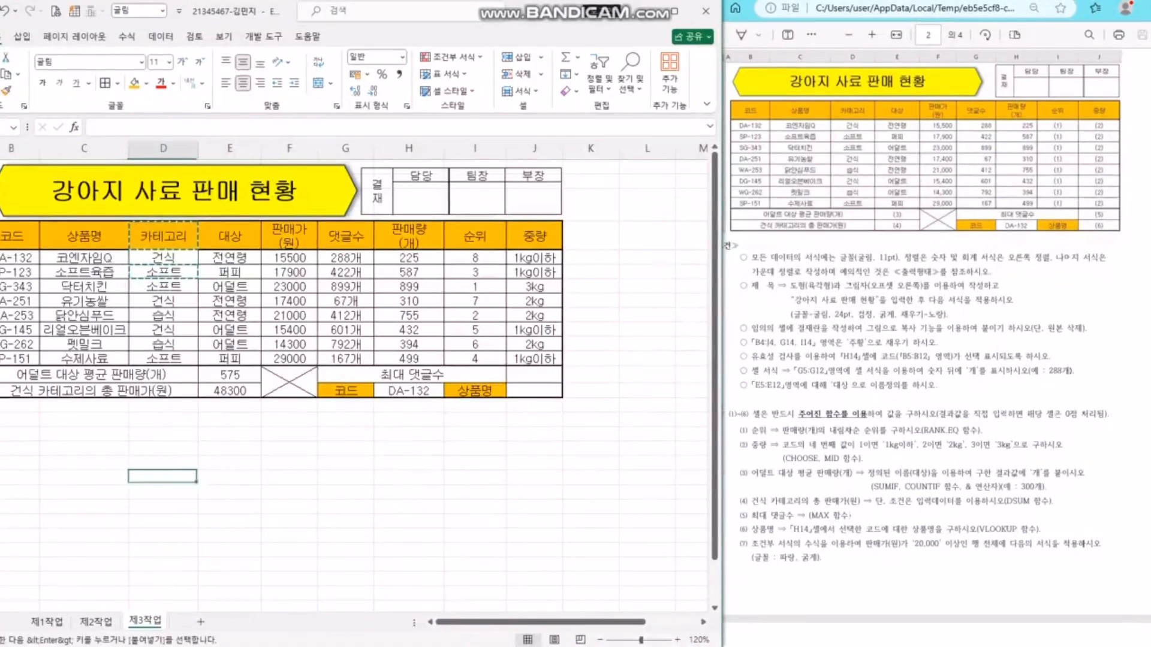
key(ctrl+v)
click(346, 478)
key(Escape)
- Review the 건식 DSUM formula and delete the rows holding the temporary criteria block
click(230, 376)
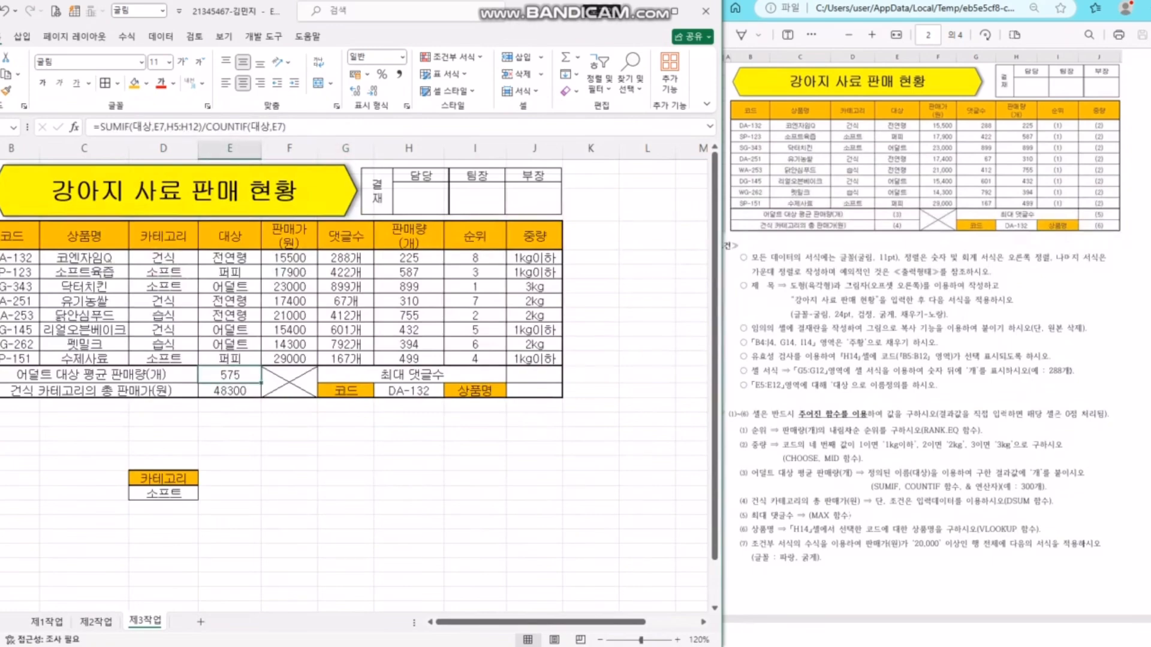
key(Down)
key(F2)
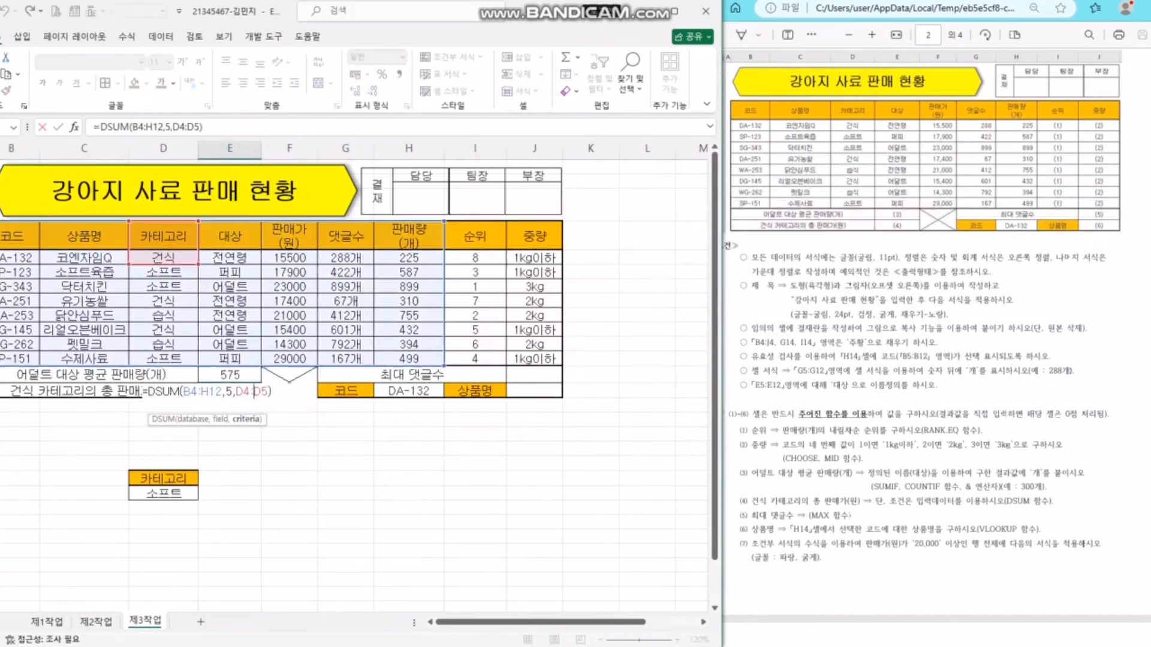
click(163, 463)
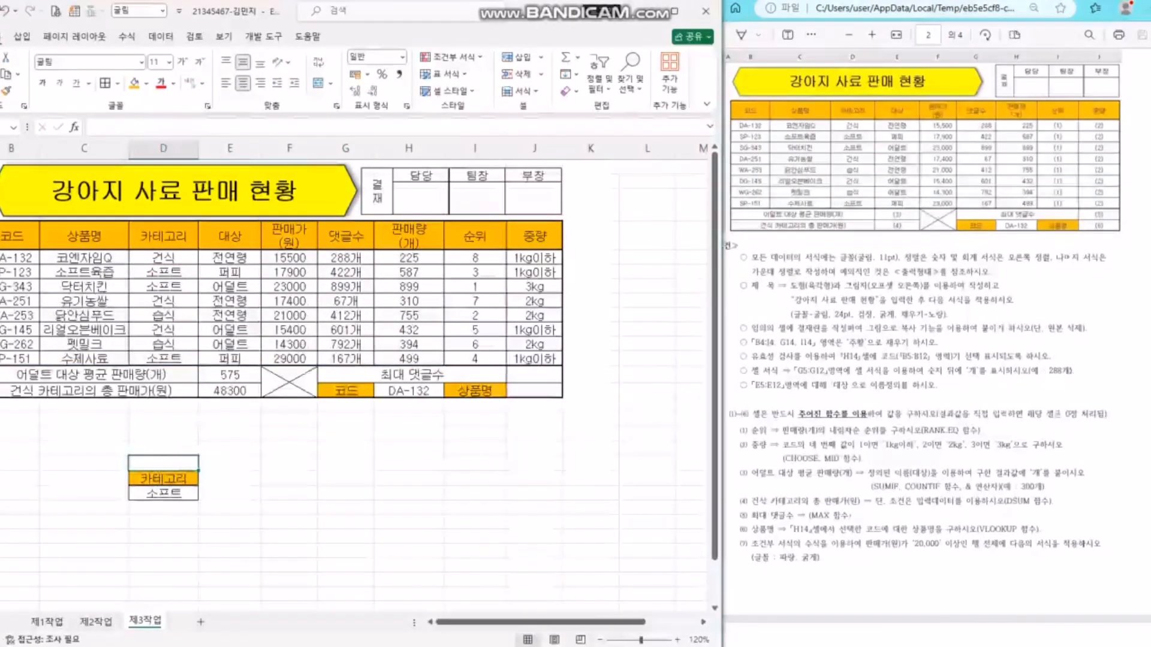
drag(1, 478, 1, 507)
right_click(125, 490)
click(163, 381)
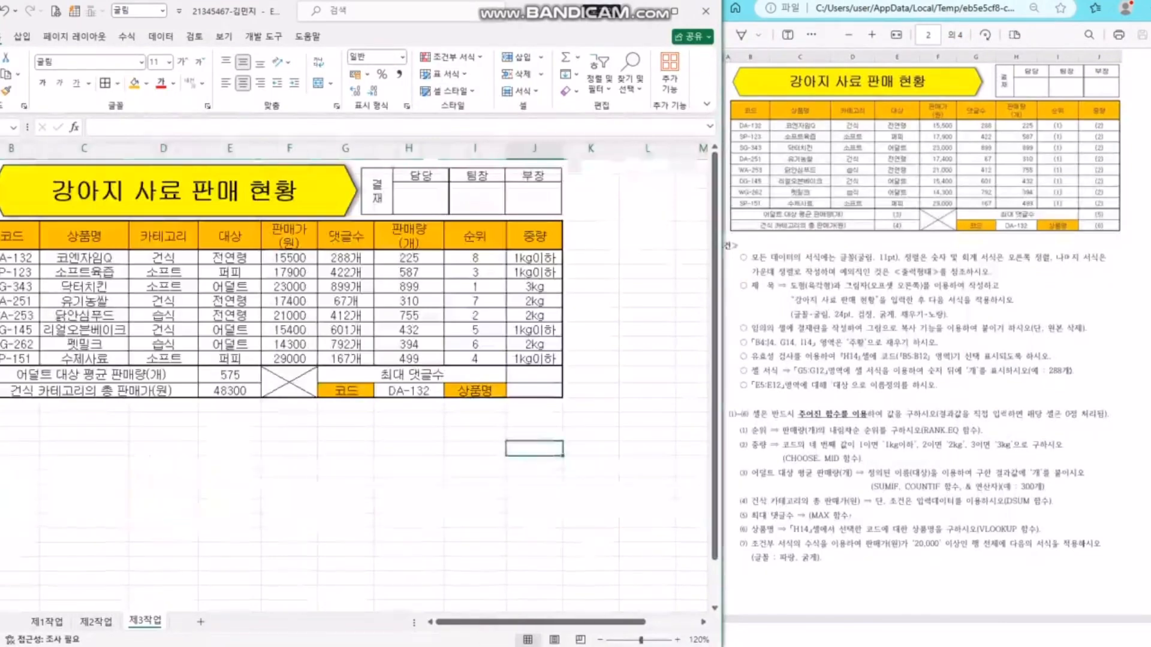
- Apply Comma Style to the 575 and 48300 results so the total reads 48,300
drag(230, 375, 230, 390)
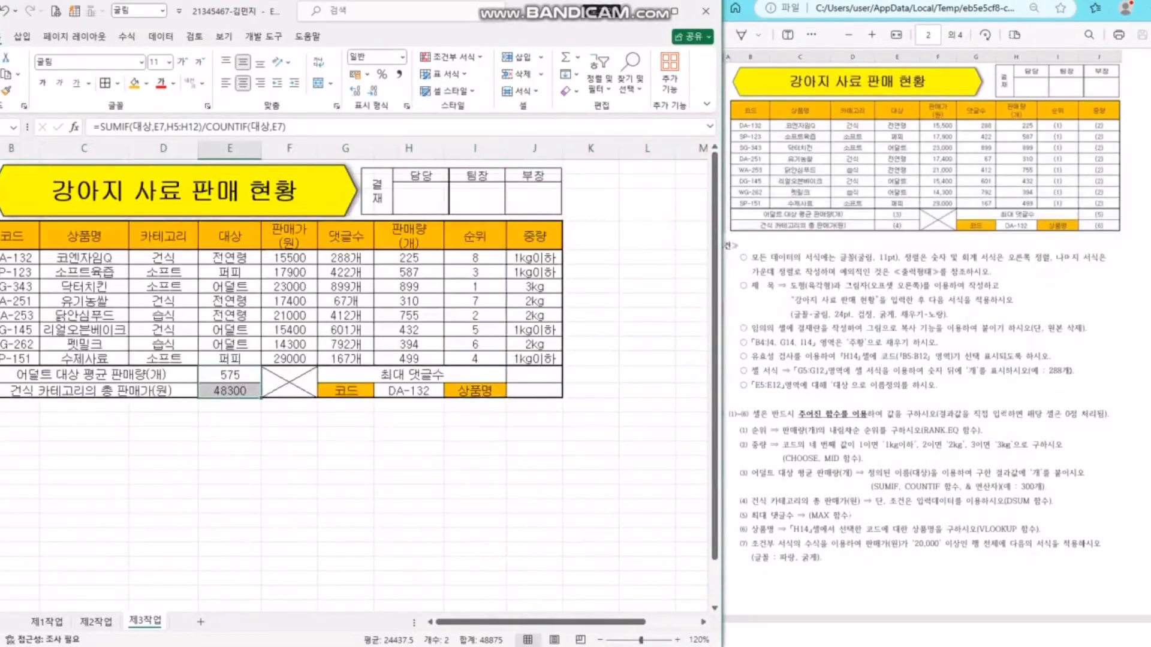
click(399, 75)
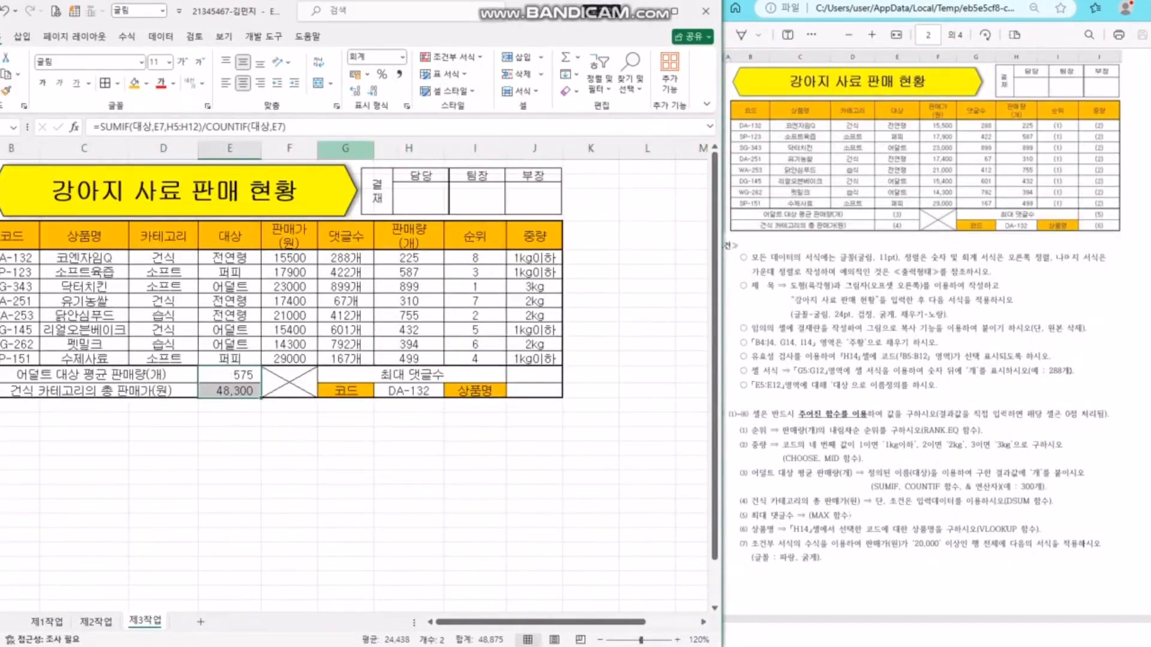
click(290, 383)
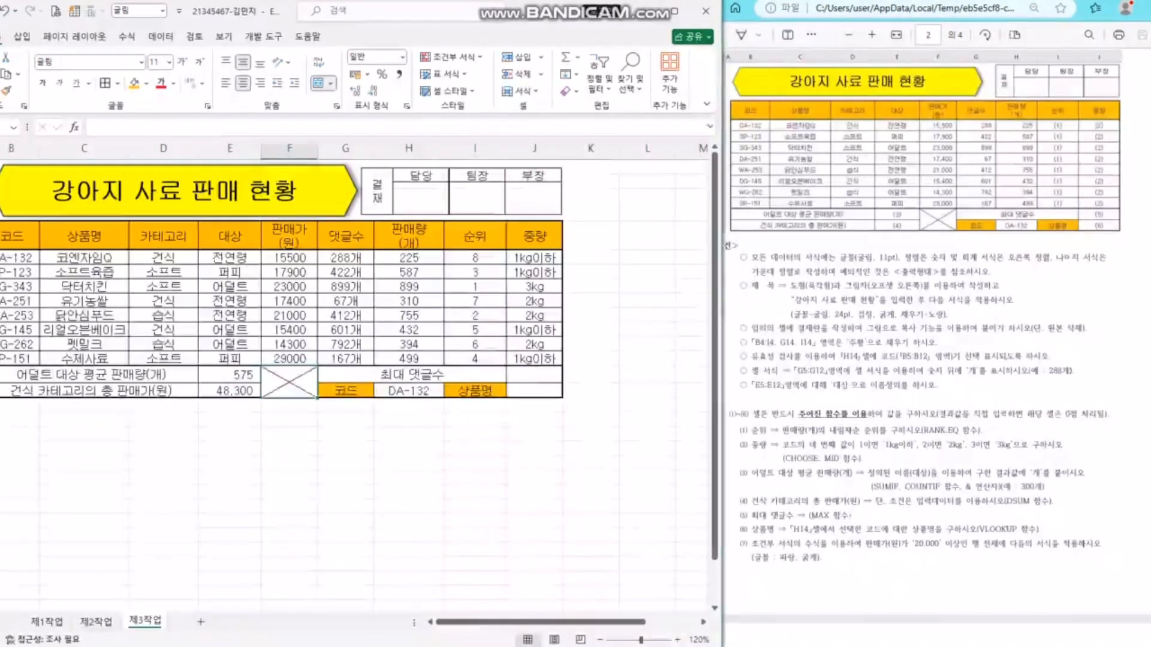
click(534, 374)
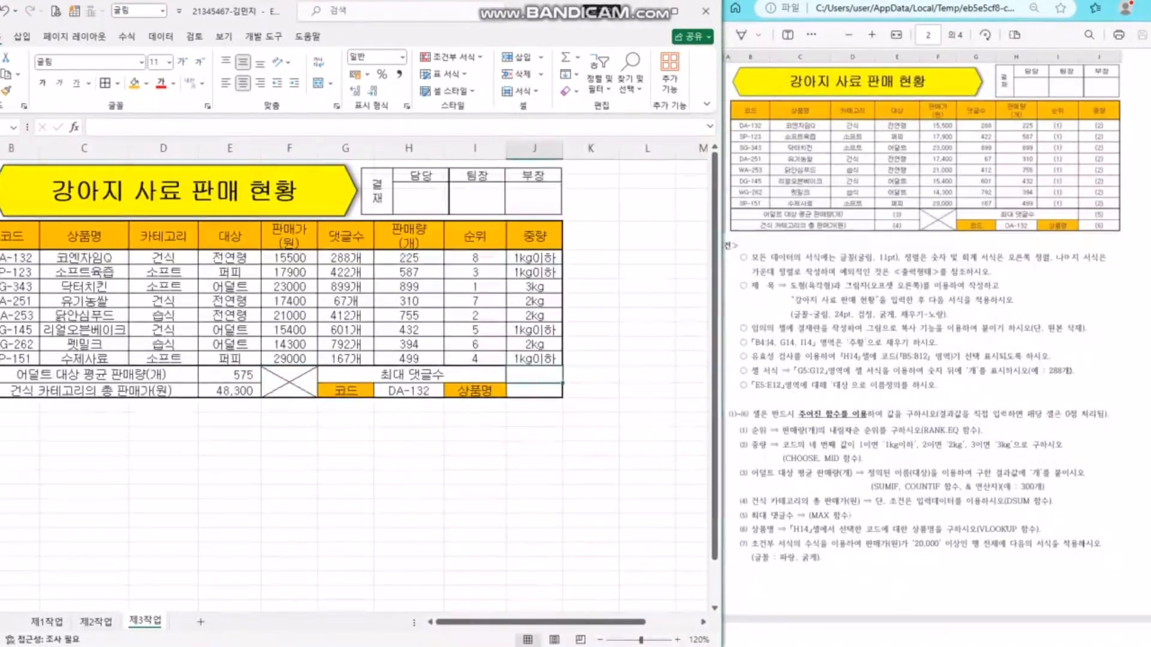
- Enter =MAX(G5:G12) in J13 so the maximum review count shows 899개
text(=max)
key(Tab)
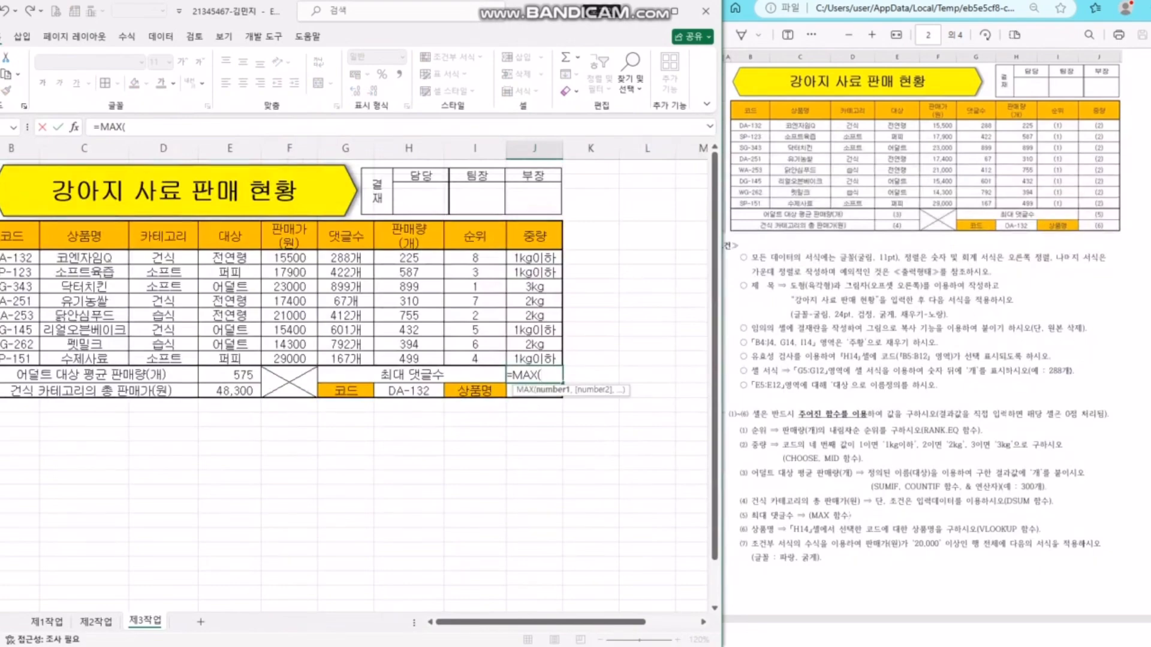
drag(346, 258, 346, 359)
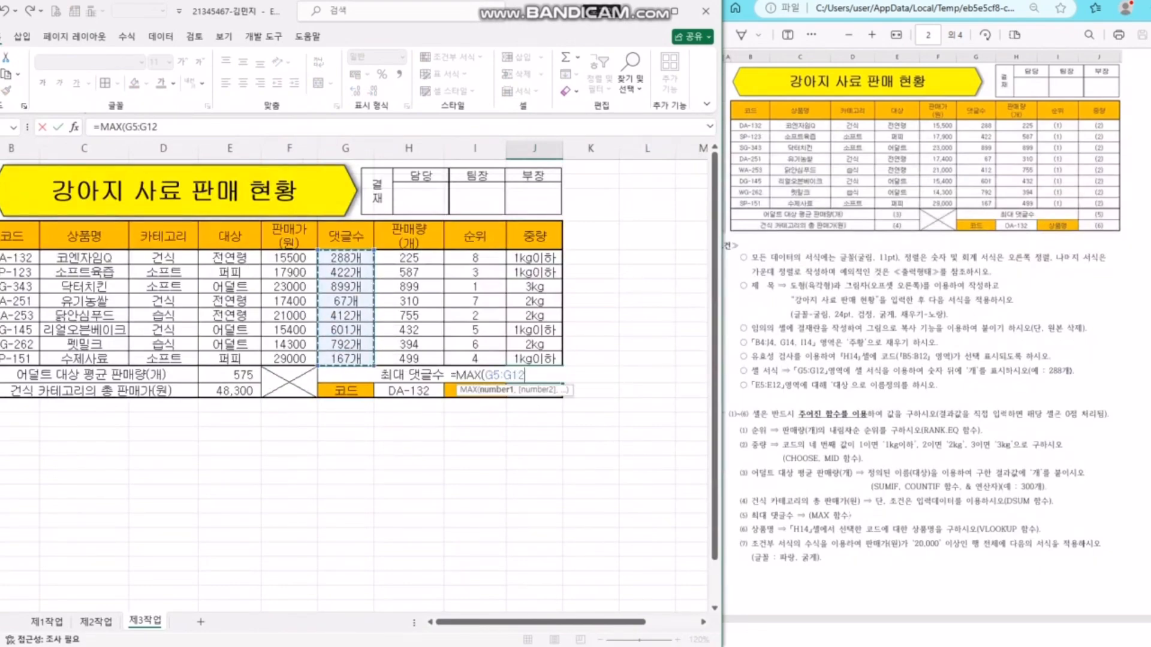
key(Return)
double_click(535, 375)
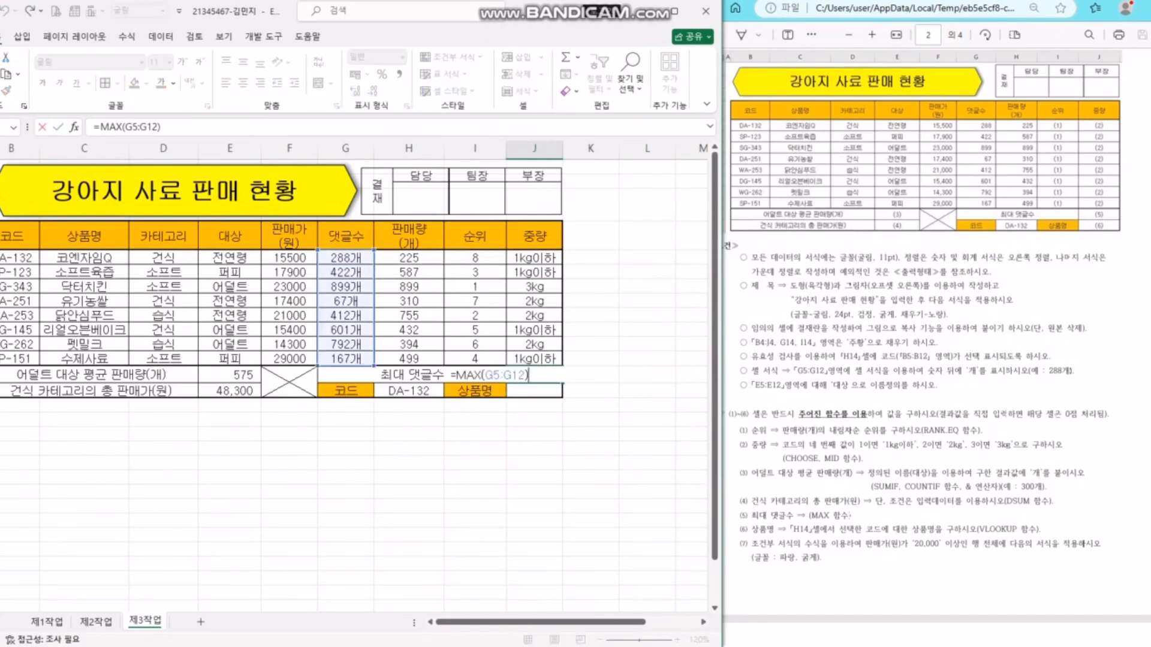
key(BackSpace)
text(,)
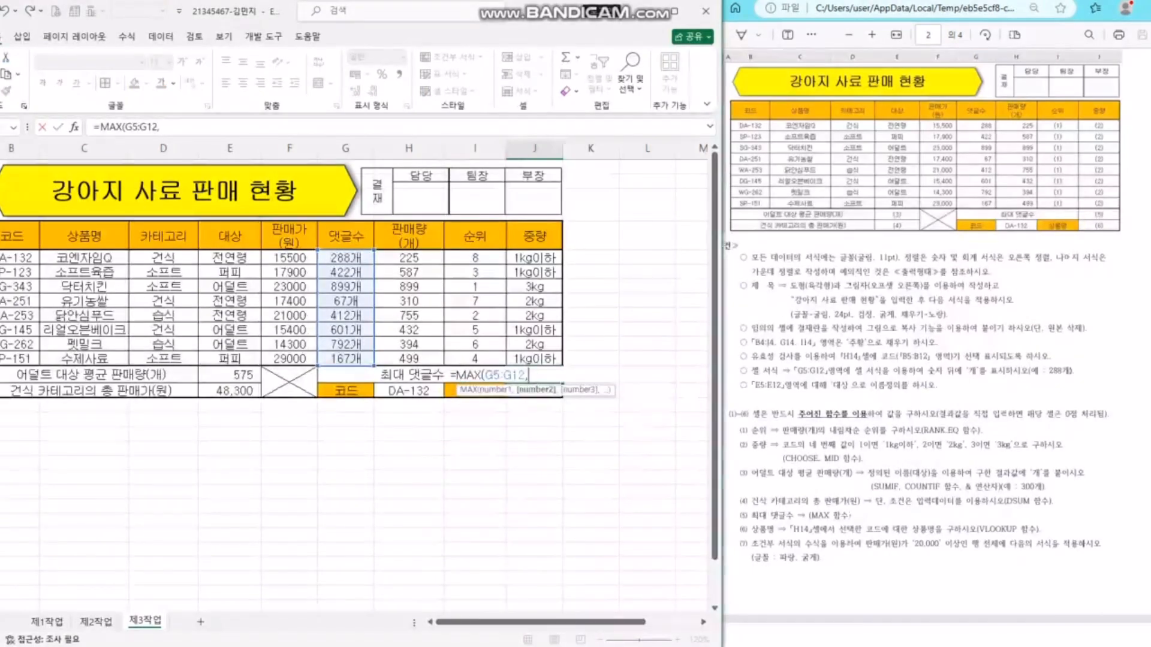
text(1)
key(BackSpace)
key(BackSpace)
key(Tab)
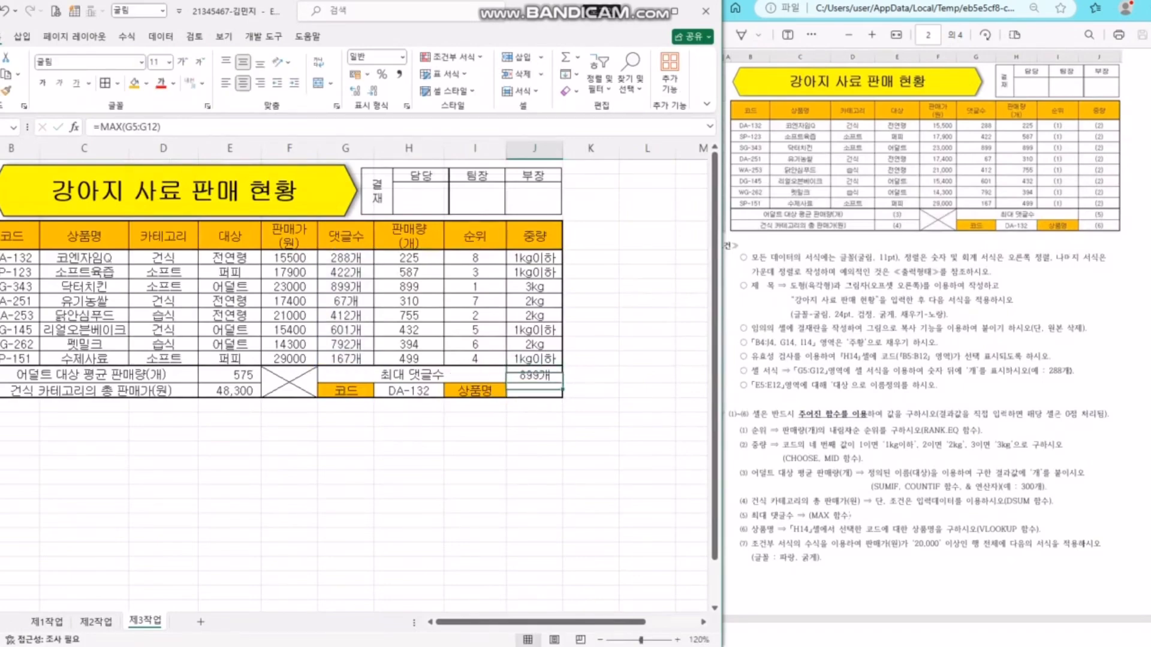
- Try =LARGE(G5:G12,3) in the neighbouring cell, then discard it so K13 stays empty
text(=LARGE()
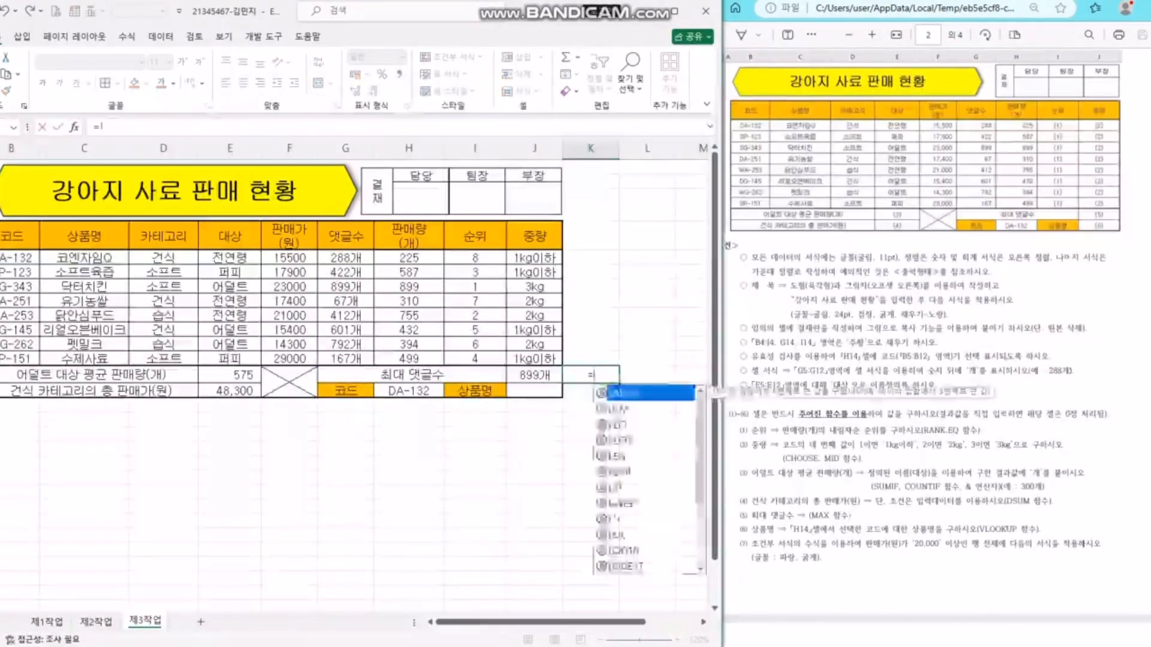
drag(346, 257, 348, 359)
text(,)
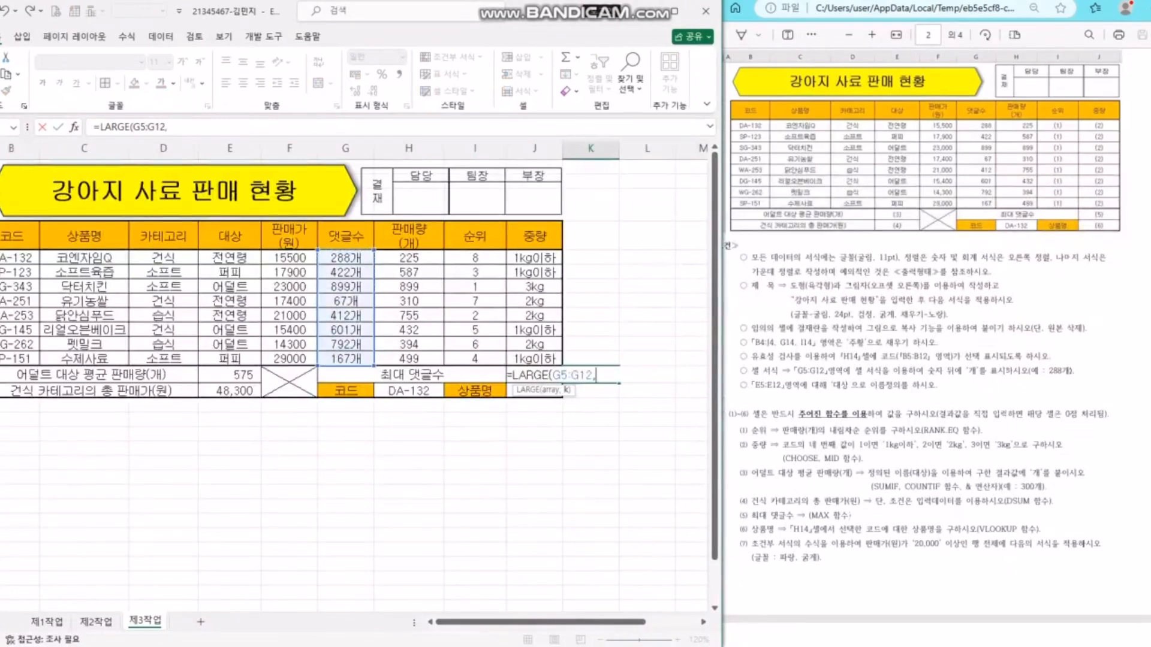
text(1)
key(BackSpace)
key(BackSpace)
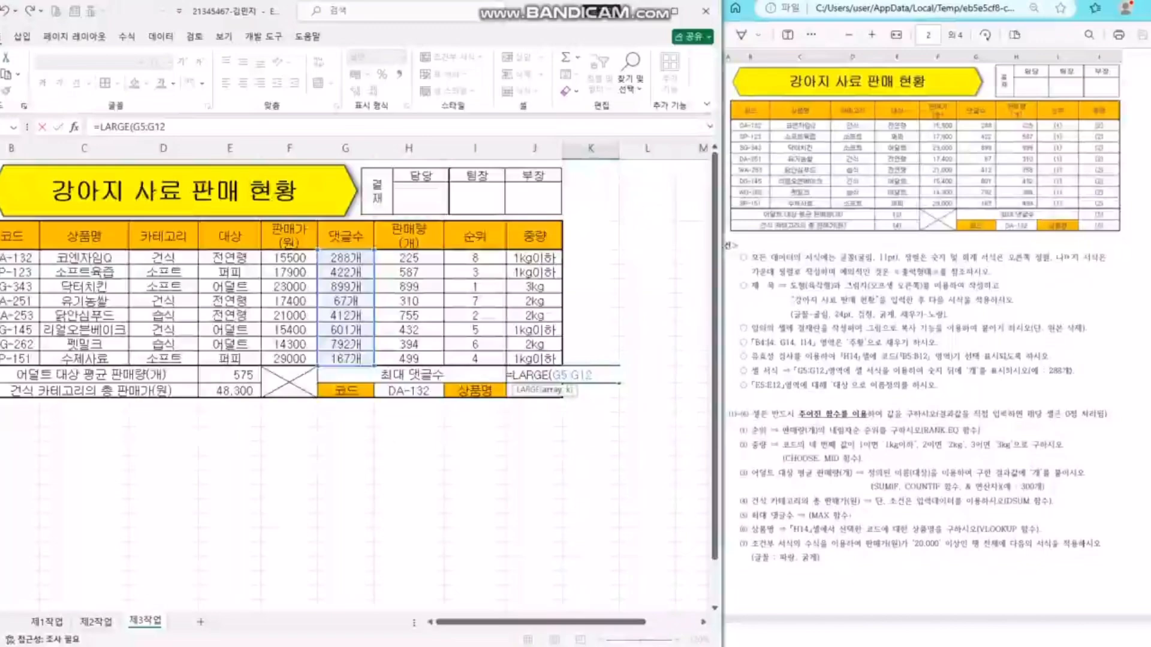
text(,3)
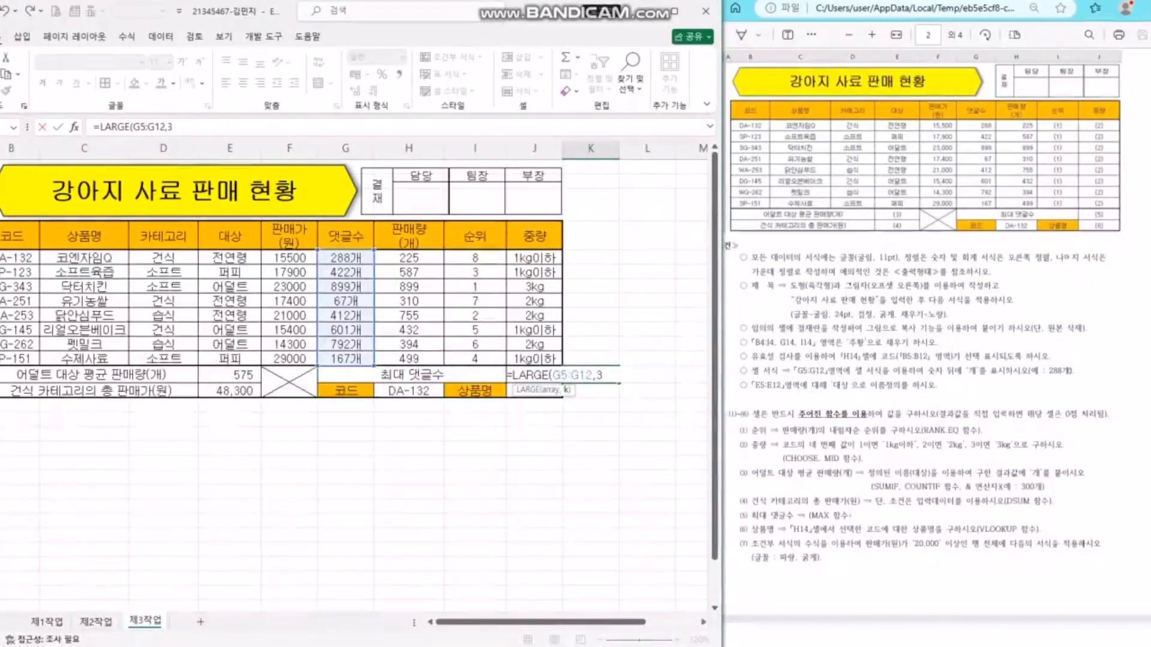
key(Return)
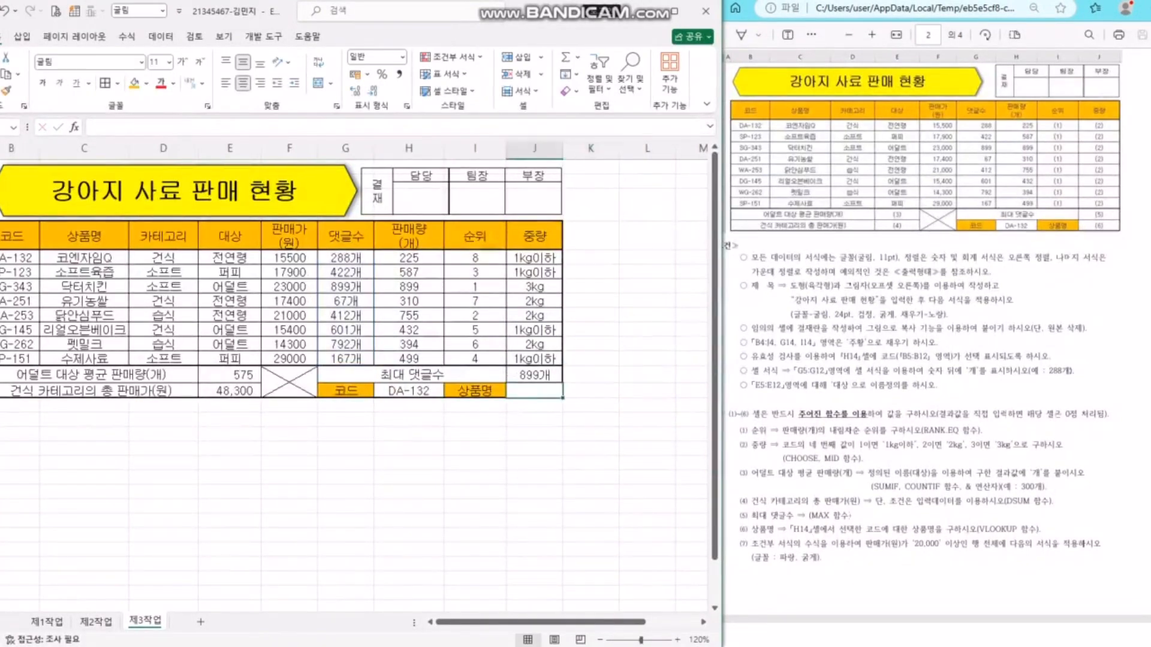
key(Up)
key(Right)
key(Left)
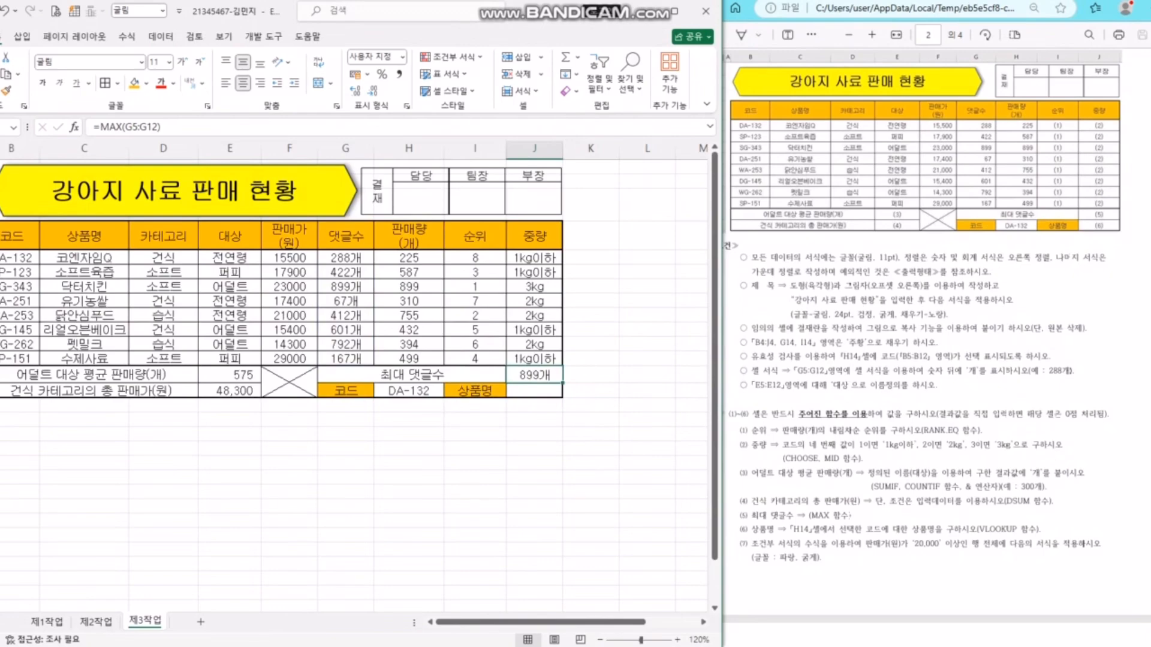
key(Down)
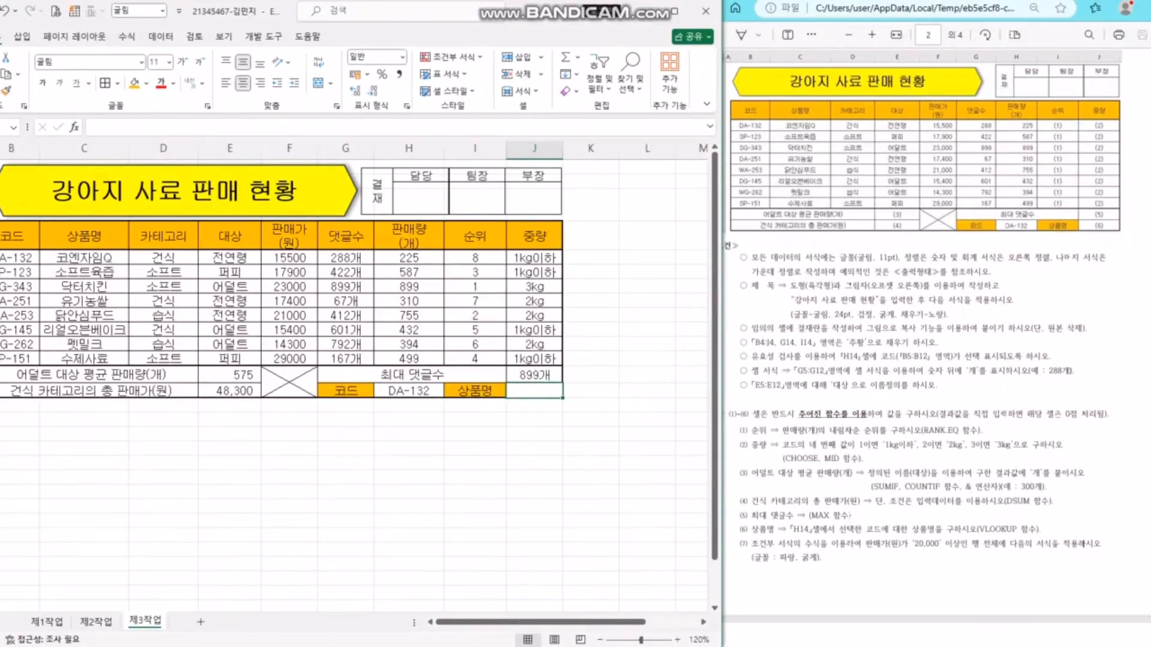
- Start a VLOOKUP in J14 using H14 as lookup value and B5:H12 as the table
text(=VLOOKUP()
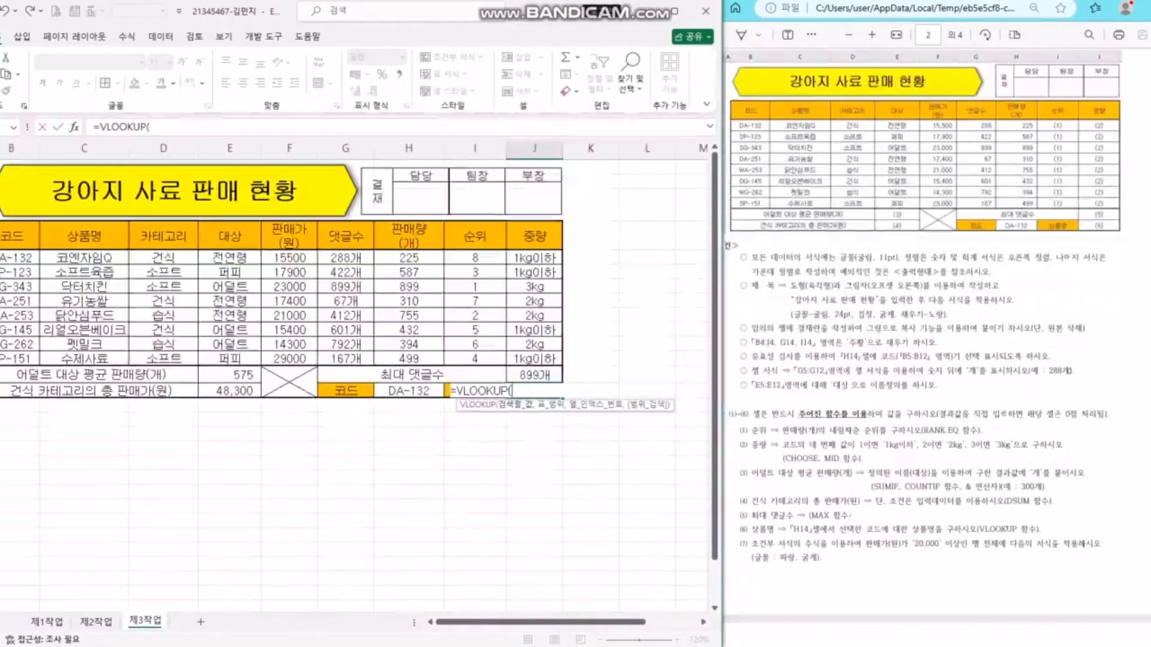
drag(84, 257, 84, 358)
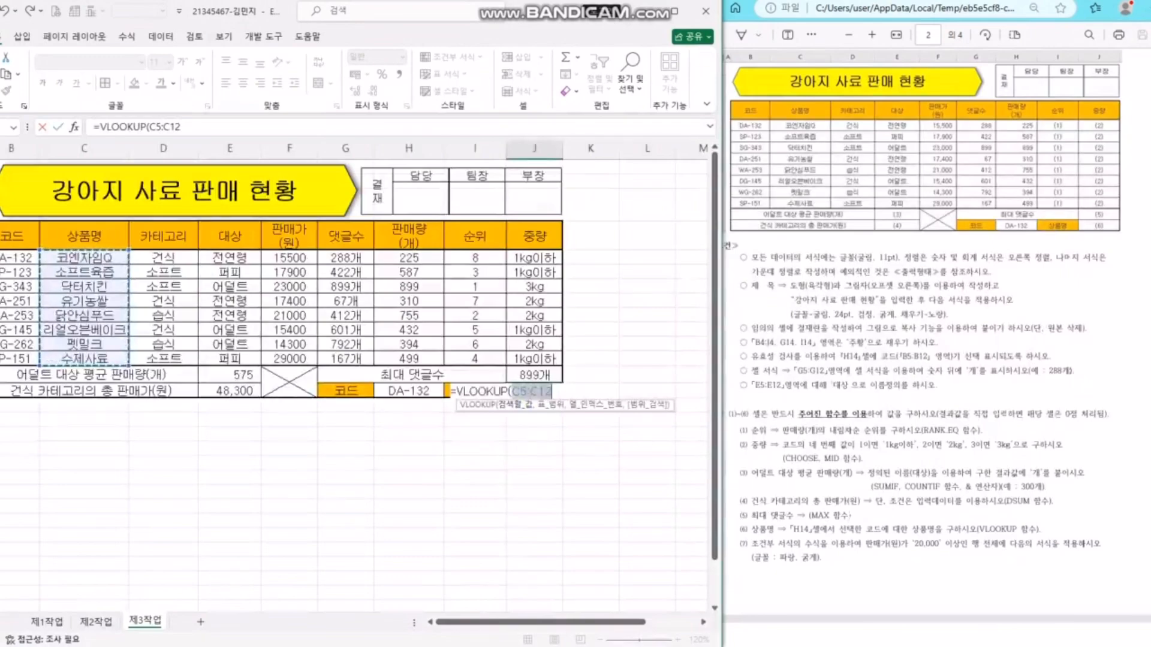
key(BackSpace)
key(BackSpace)
key(BackSpace)
key(BackSpace)
key(BackSpace)
key(BackSpace)
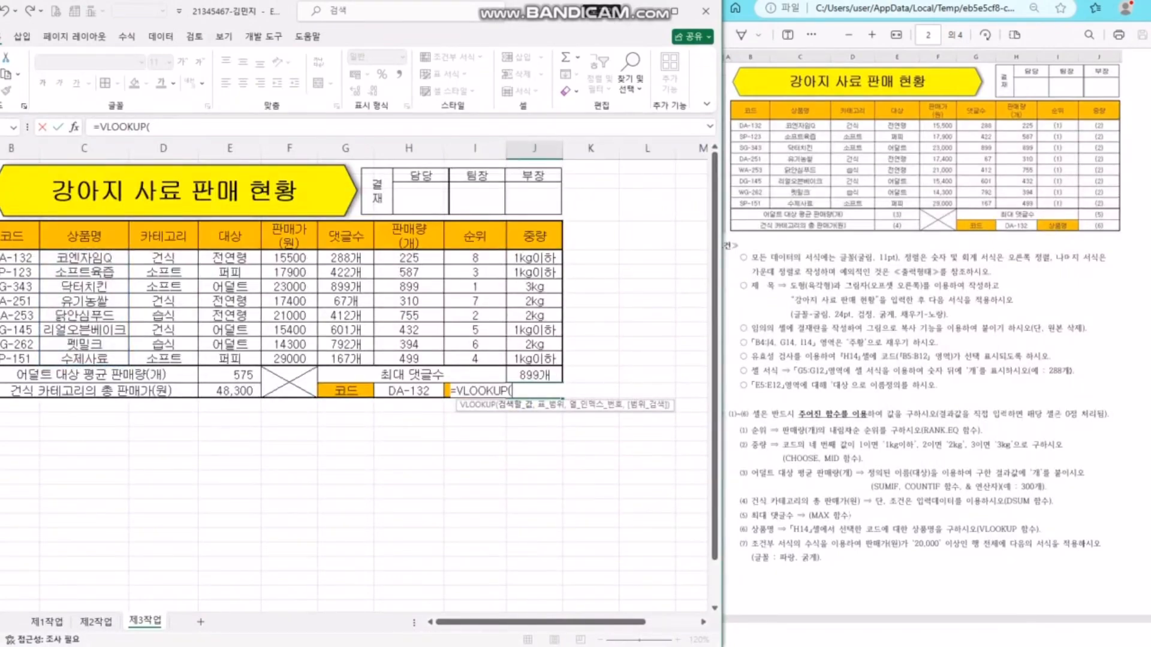
click(18, 257)
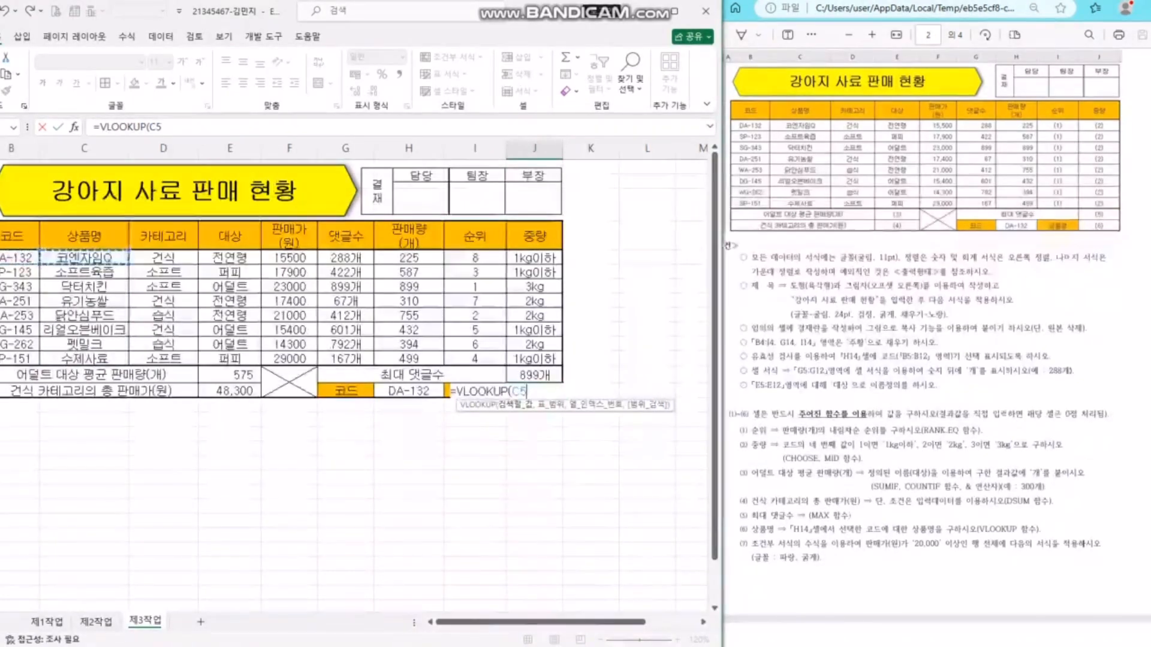
click(78, 259)
key(BackSpace)
key(BackSpace)
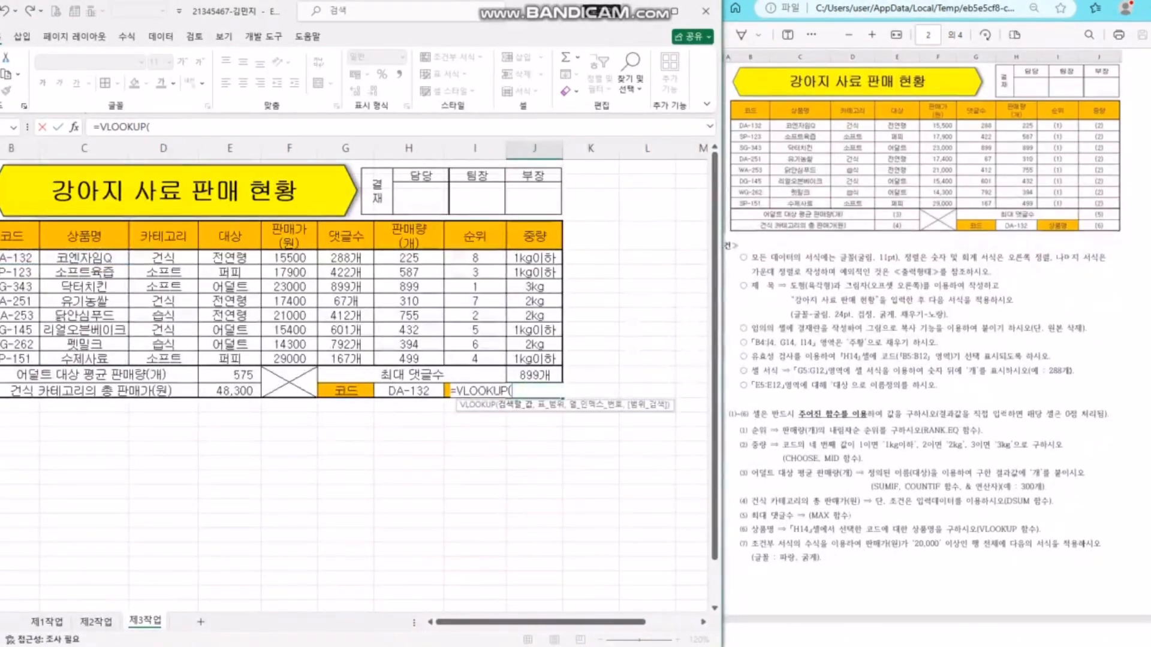
click(409, 391)
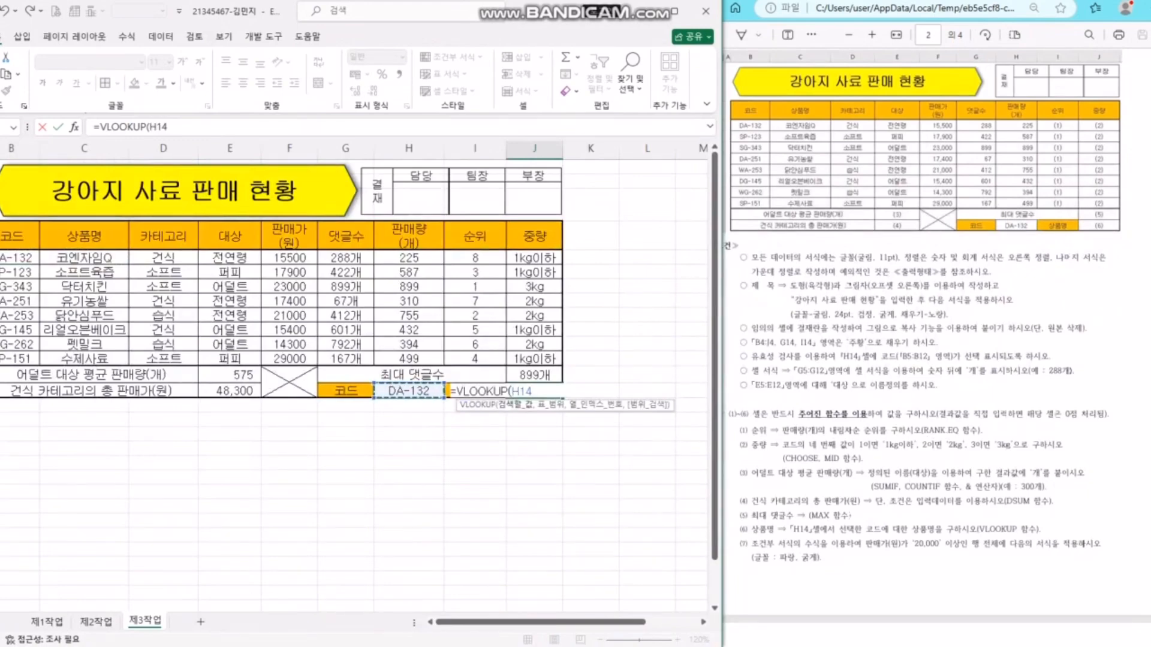
text(,)
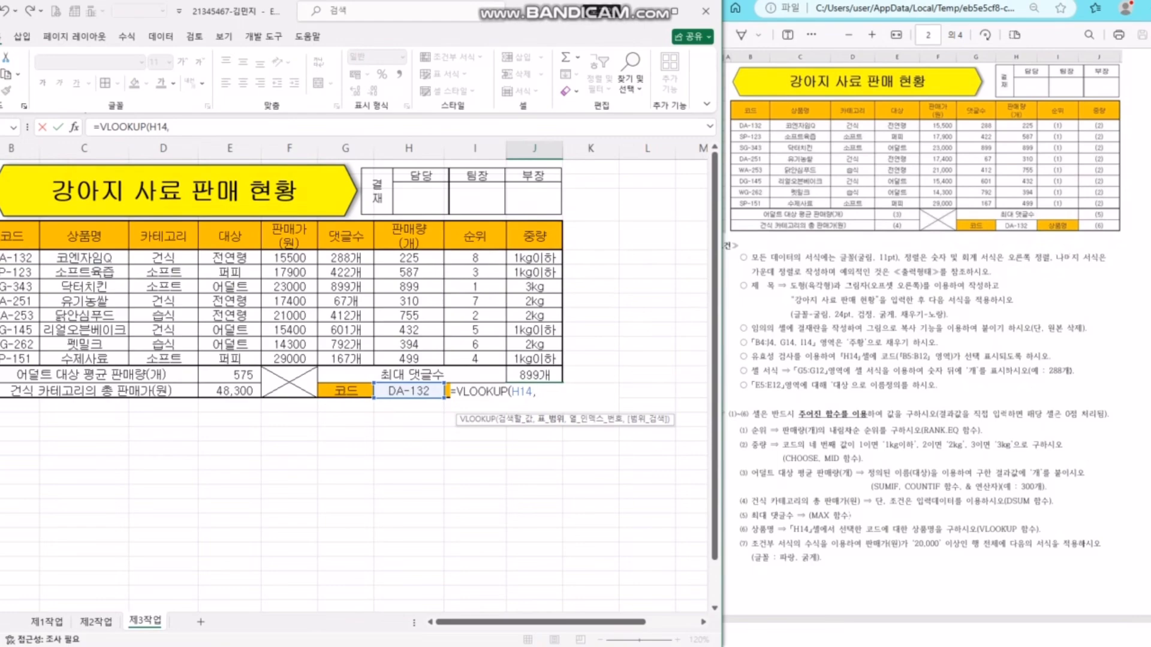
drag(18, 258, 413, 359)
drag(16, 236, 413, 359)
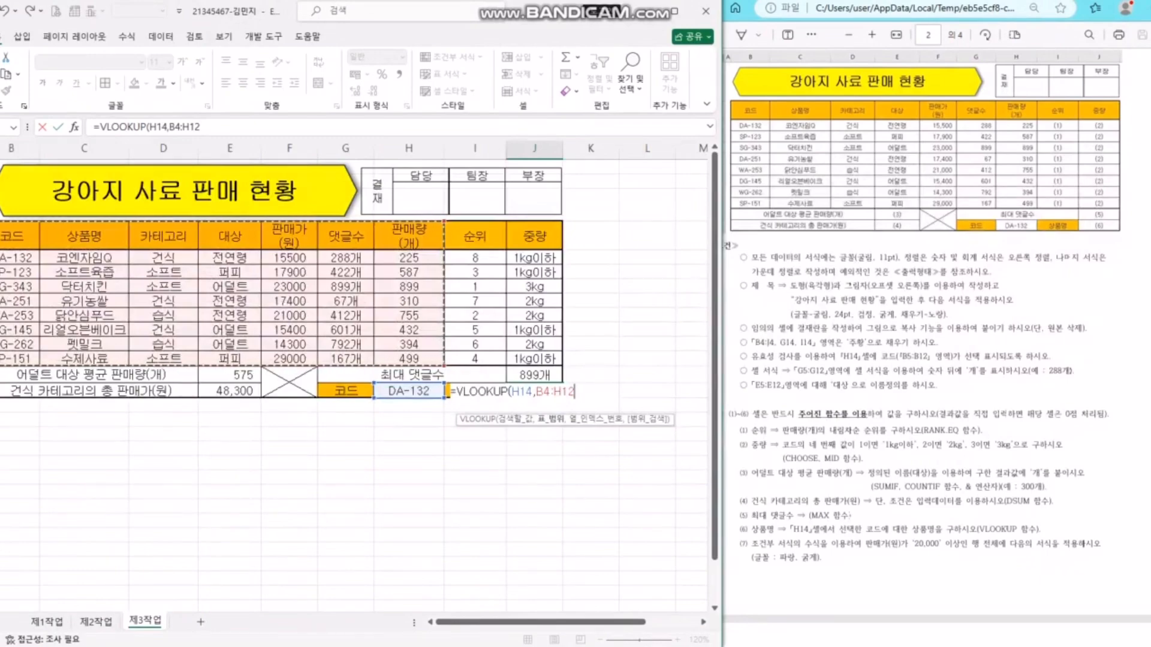
drag(84, 258, 413, 360)
drag(2, 257, 412, 359)
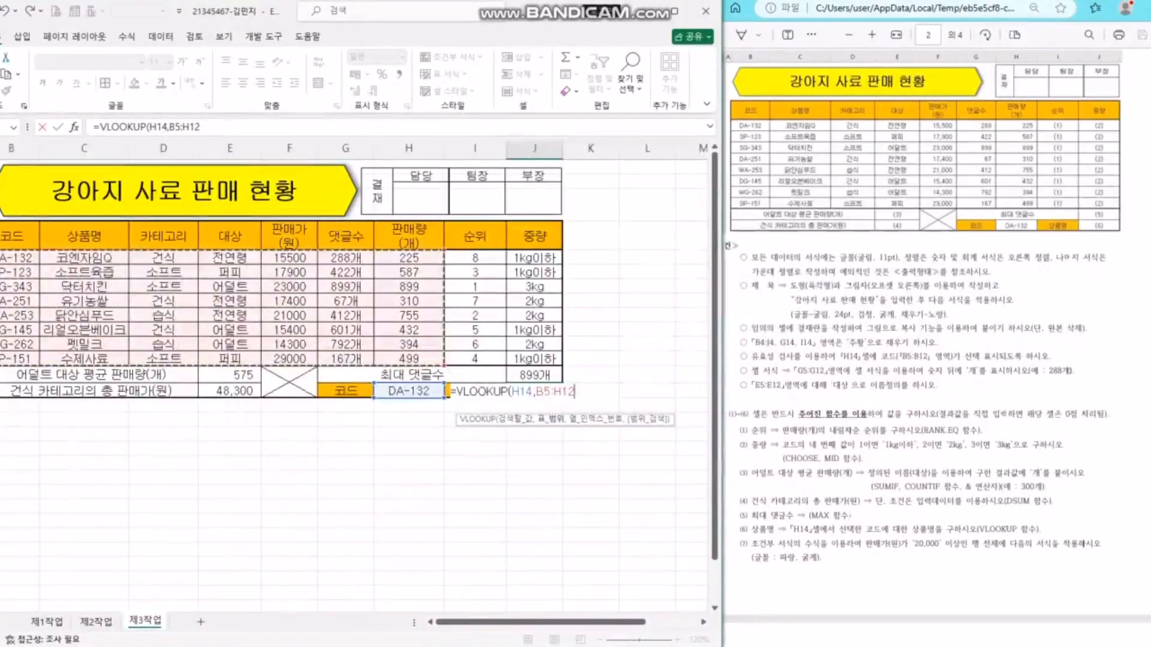
- Finish the lookup with column 2 and match 0 to show 코엔자임Q, then widen column J
text(,)
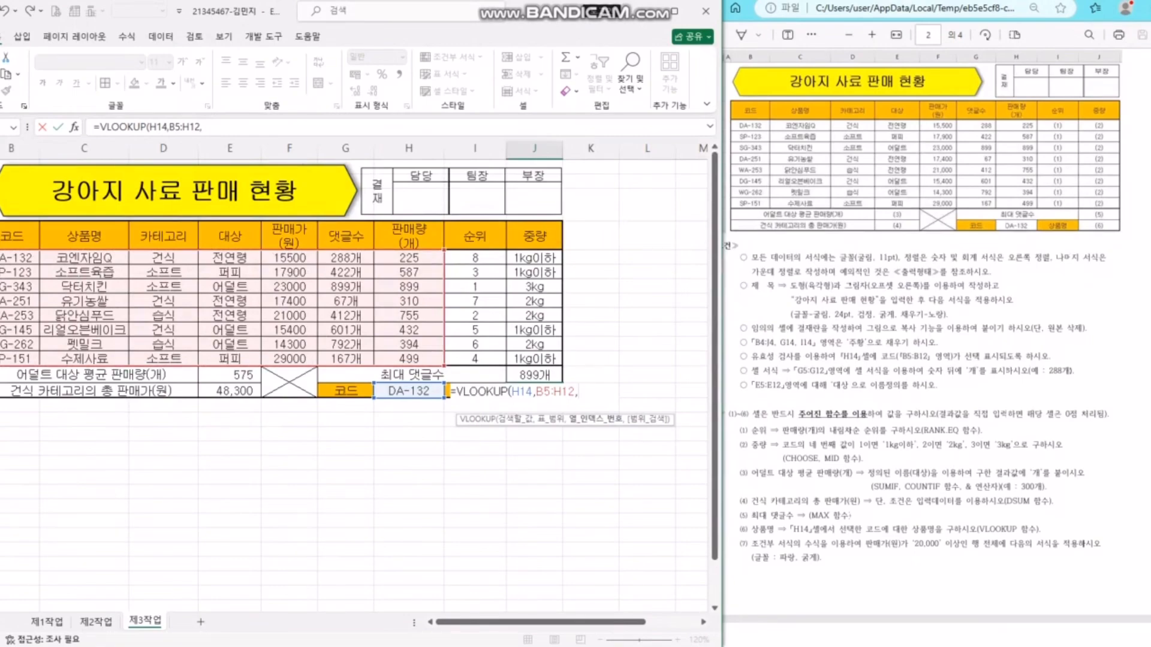
text(2)
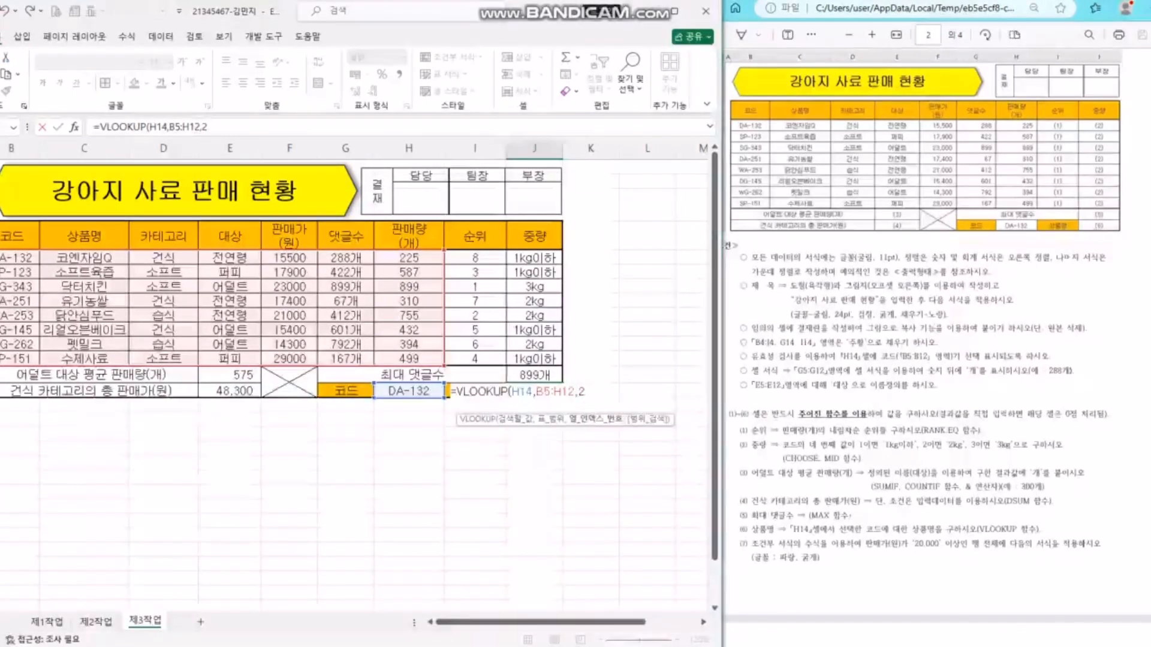
text(,)
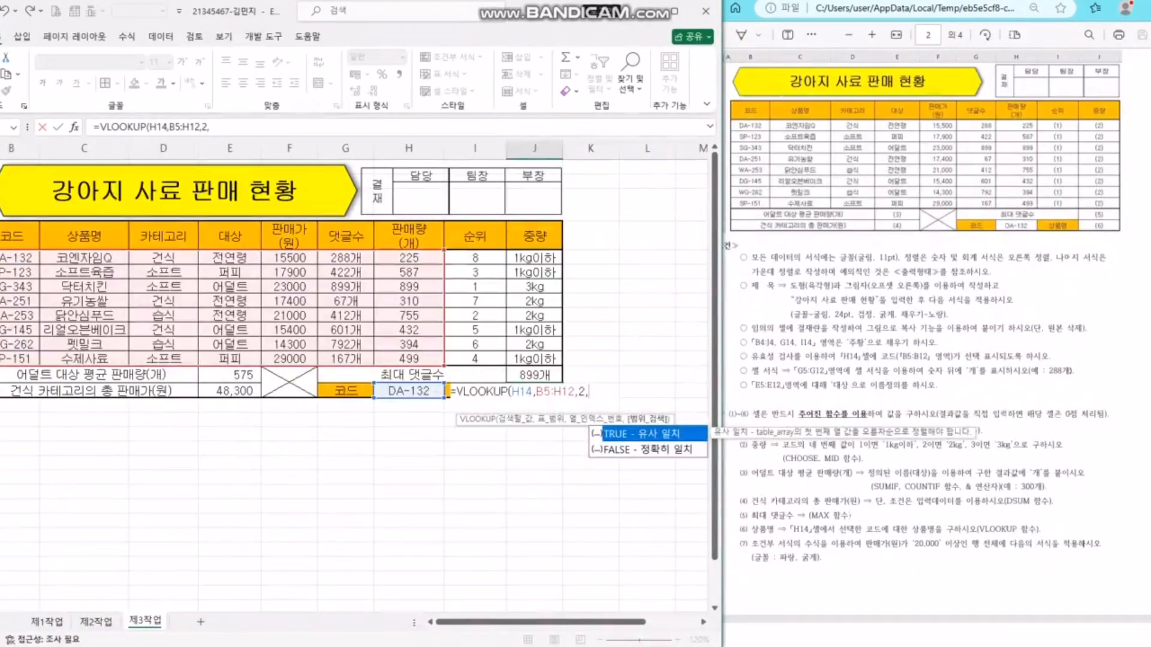
key(Down)
key(Tab)
key(BackSpace)
key(BackSpace)
key(BackSpace)
key(BackSpace)
key(BackSpace)
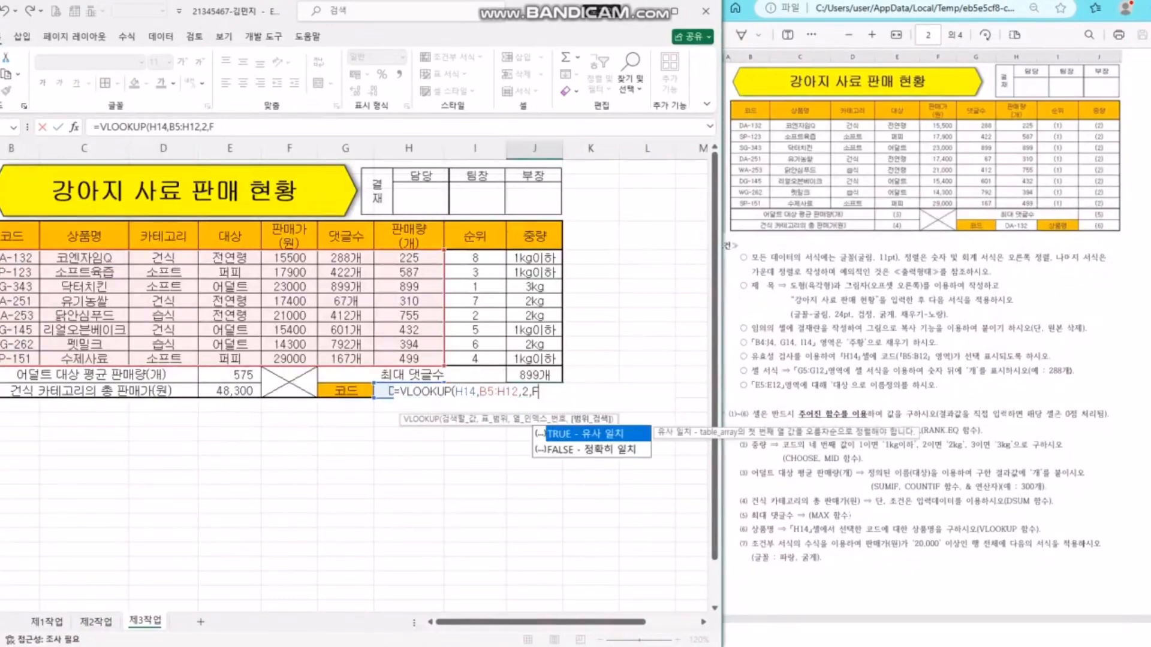
text(0)
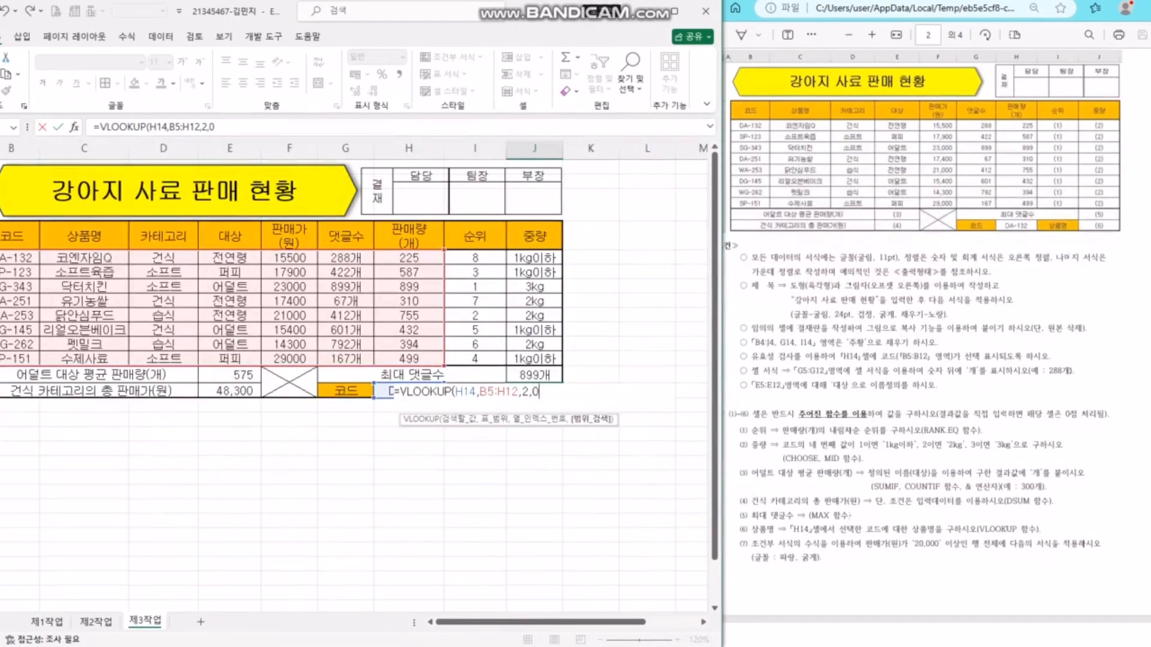
key(Return)
key(Up)
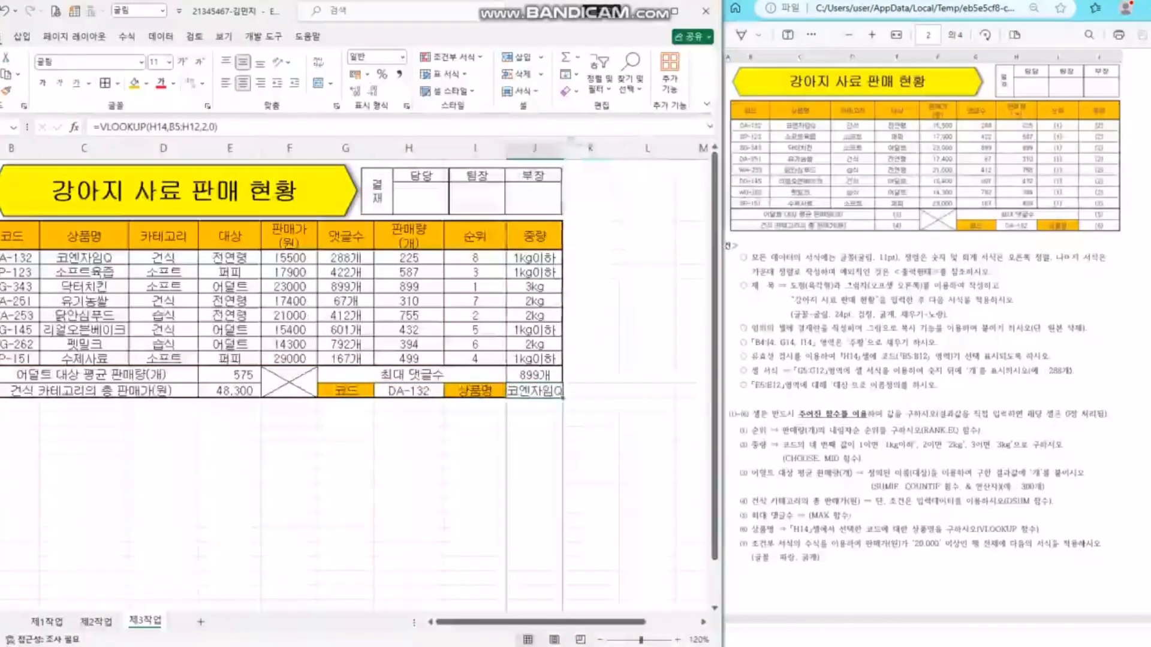
drag(562, 148, 567, 148)
- Check the task instructions and give the 제3작업 sheet the temporary name 1
click(935, 288)
scroll(935, 287, up, 10)
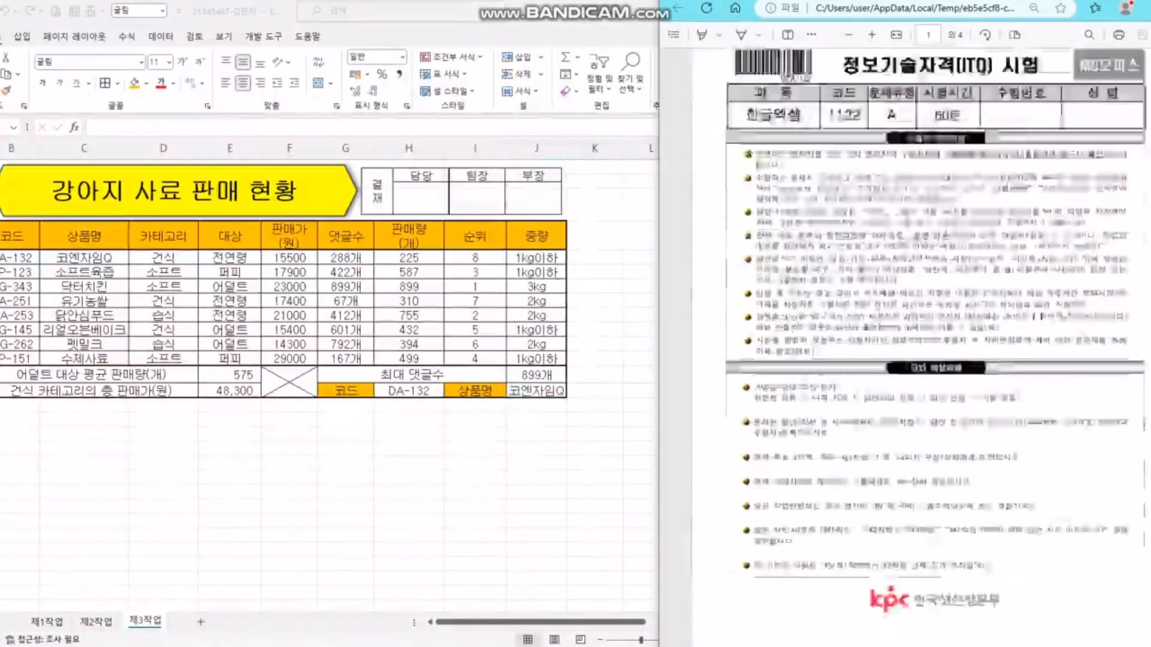
scroll(935, 288, down, 10)
click(596, 444)
click(538, 442)
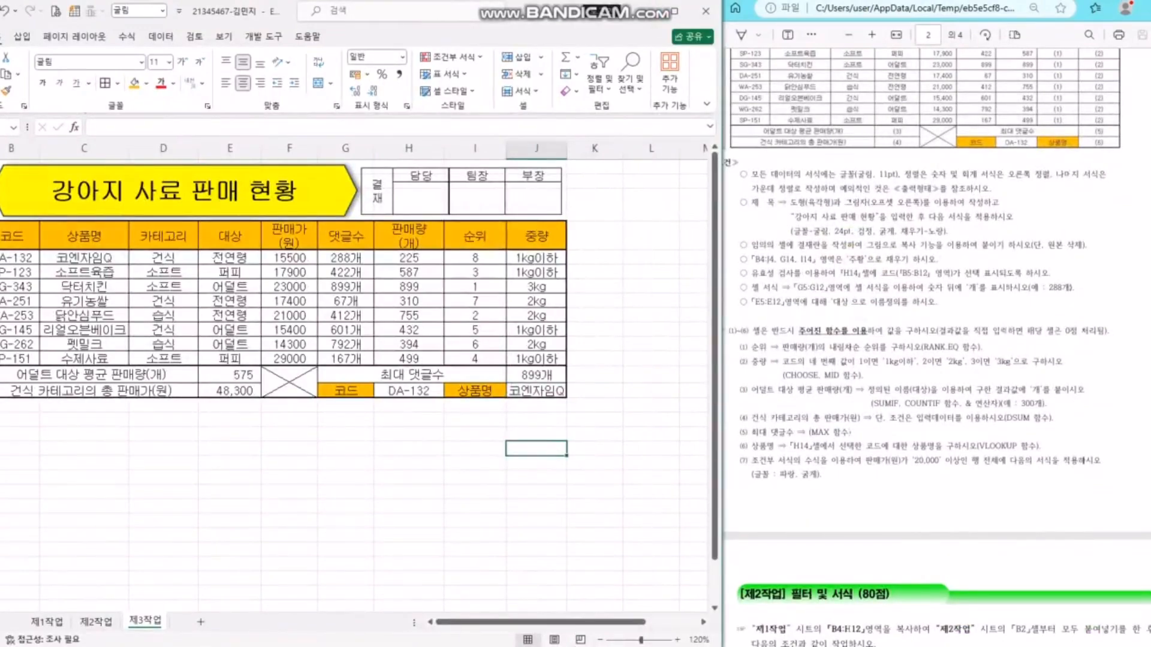
click(47, 622)
click(145, 621)
mouse_move(145, 621)
mouse_down()
mouse_move(37, 622)
mouse_move(129, 622)
mouse_up()
double_click(145, 621)
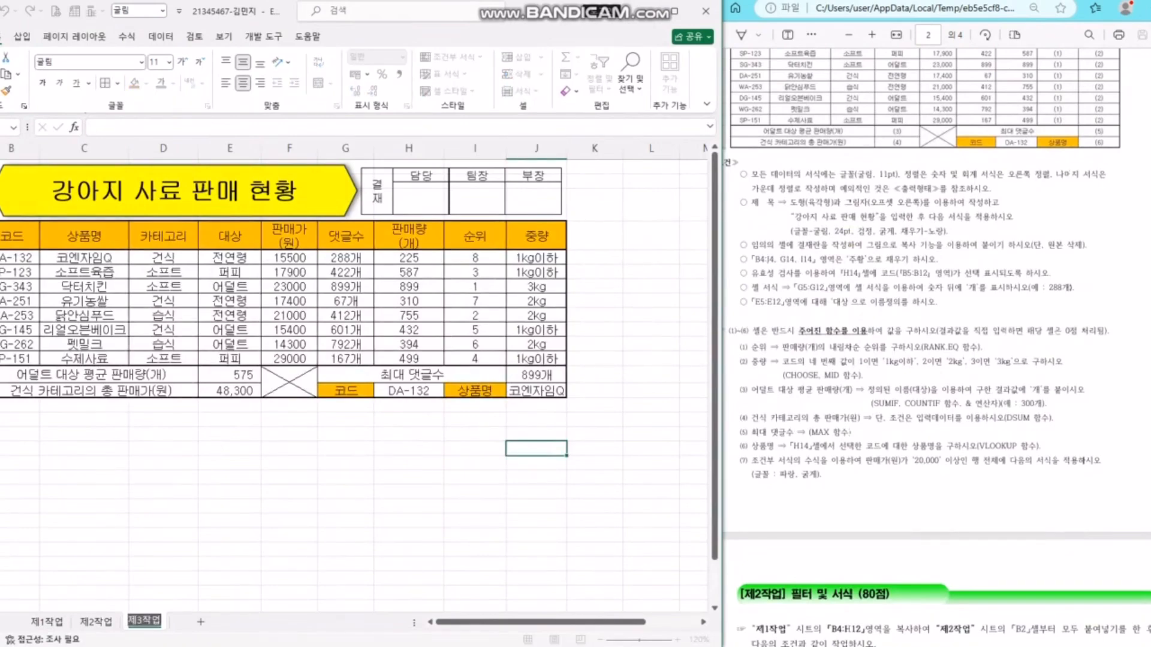
text(1)
key(Return)
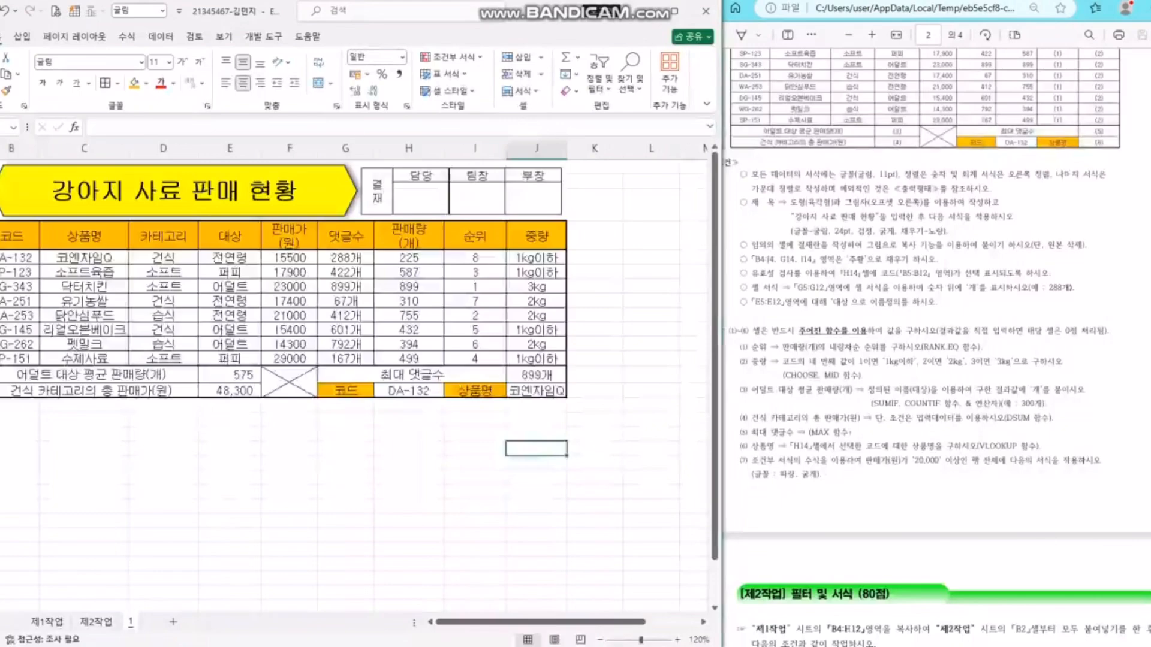
- Rename the blank first sheet from 제1작업 to 제3작업
double_click(47, 622)
click(46, 621)
key(BackSpace)
text(3)
key(Return)
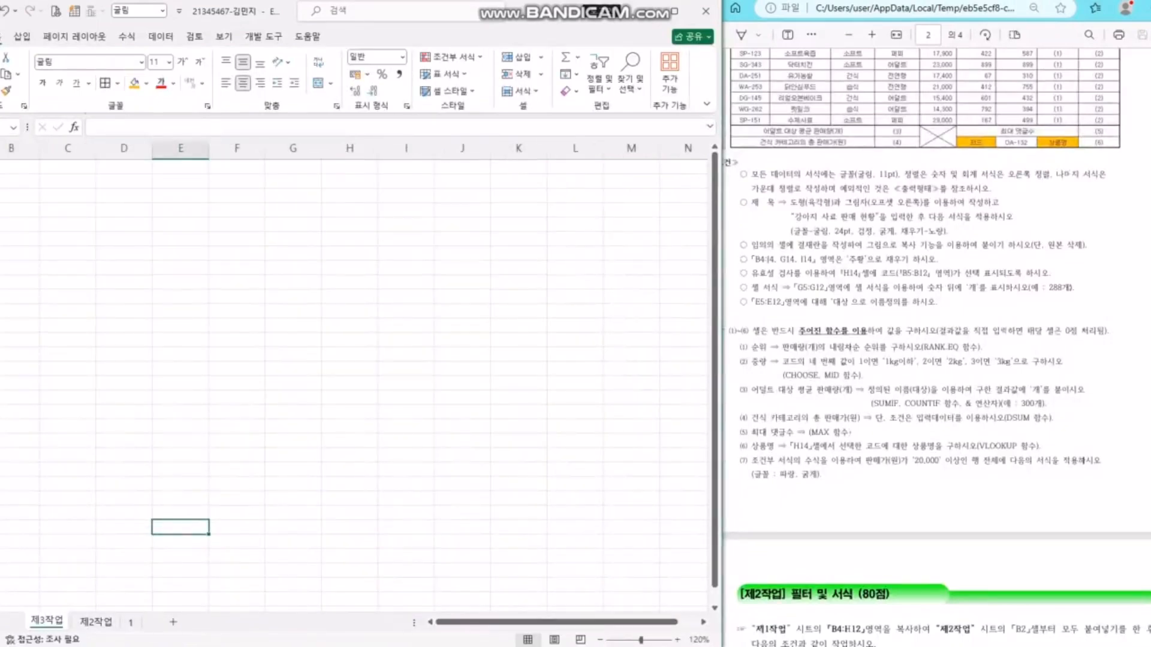
- Rename the sheet named 1 to 제1작업
double_click(131, 622)
text(wp1)
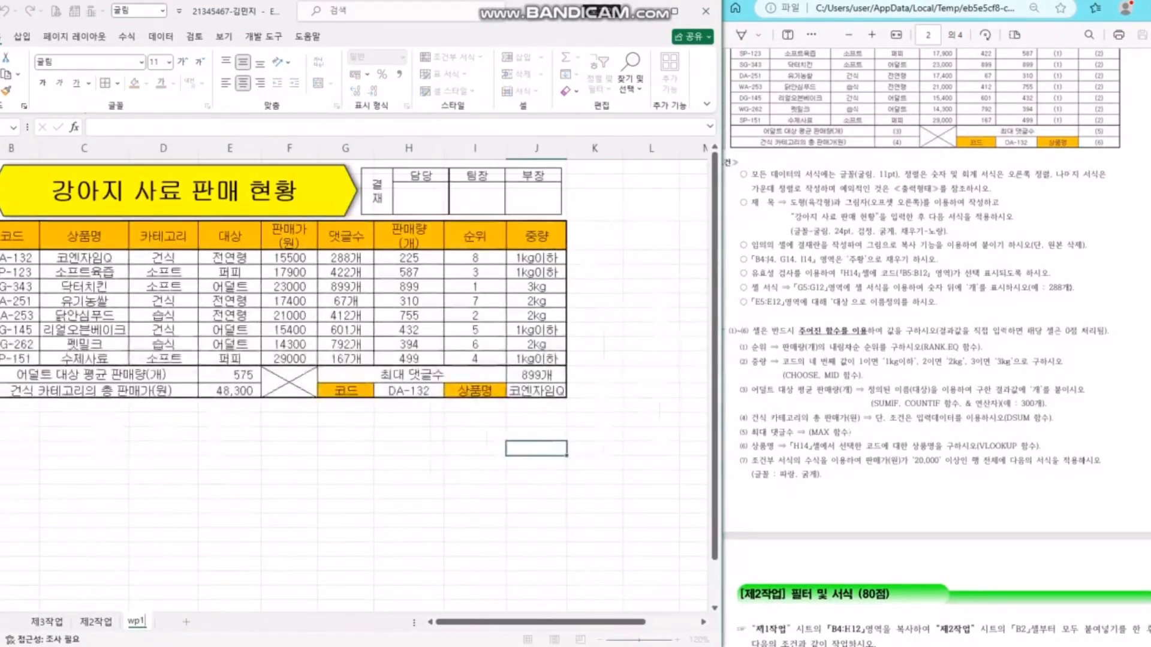
key(BackSpace)
key(BackSpace)
key(BackSpace)
text(제)
text(업)
key(Return)
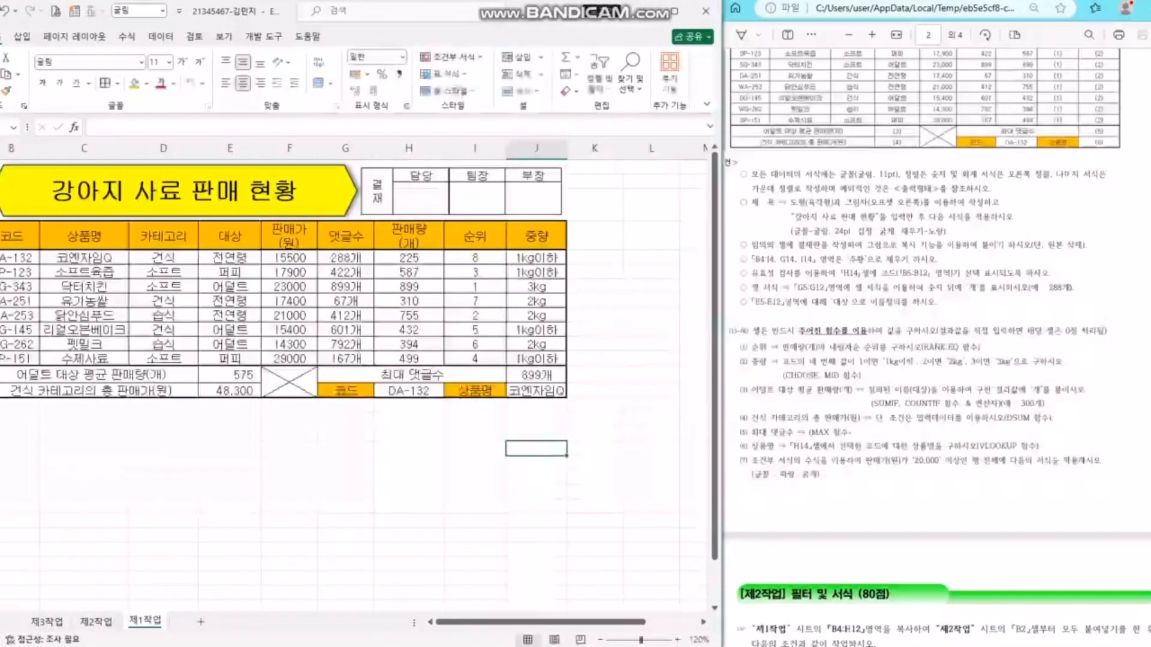
- Reorder the sheets to 제1작업, 제2작업, 제3작업 and nudge the approval box picture
click(163, 578)
drag(145, 621, 90, 622)
click(124, 599)
key(ctrl+Page_Up)
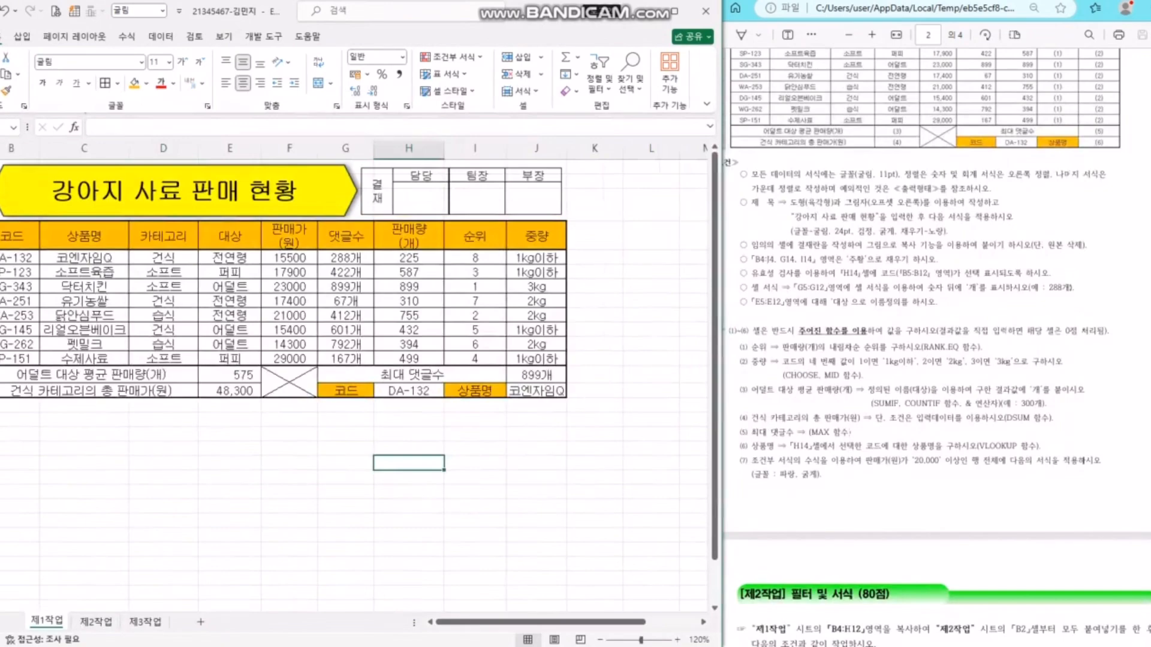
drag(461, 193, 465, 194)
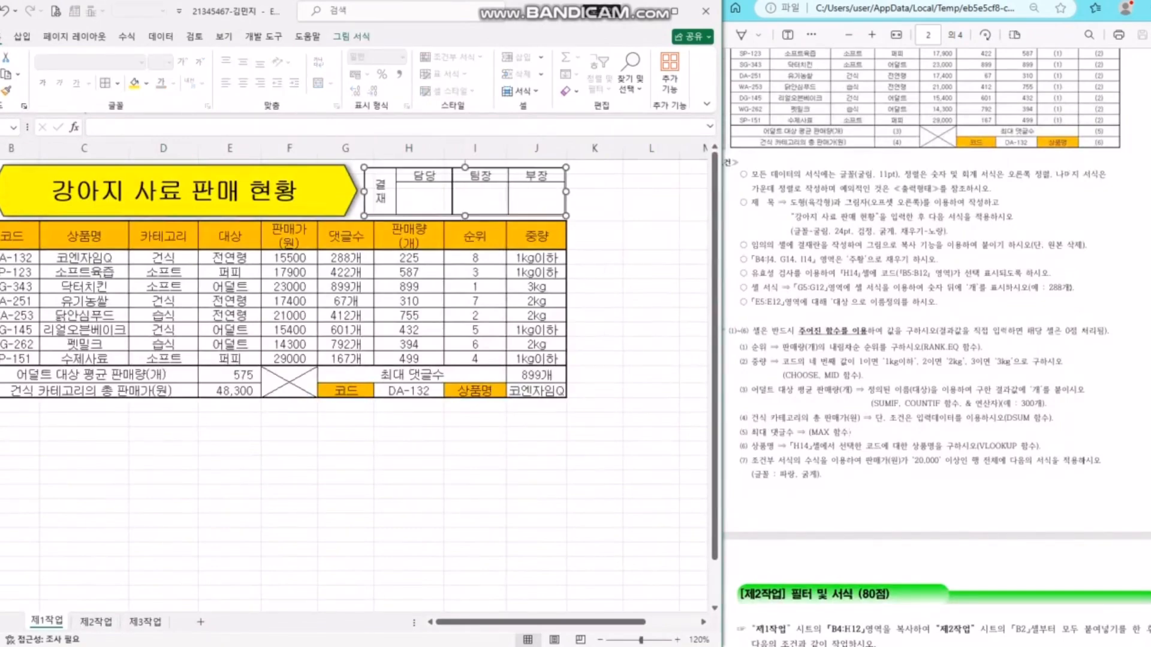
click(651, 375)
click(537, 462)
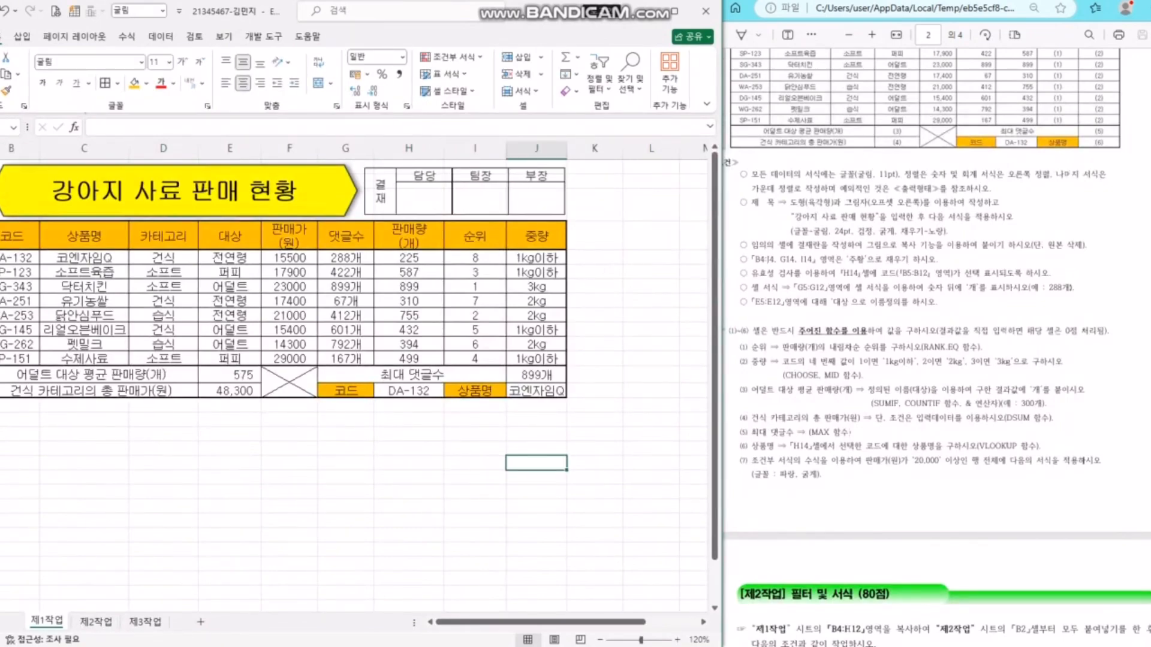
- Apply Comma Style to the 판매가 values F5:F12, e.g. 15,500 and 29,000
click(409, 272)
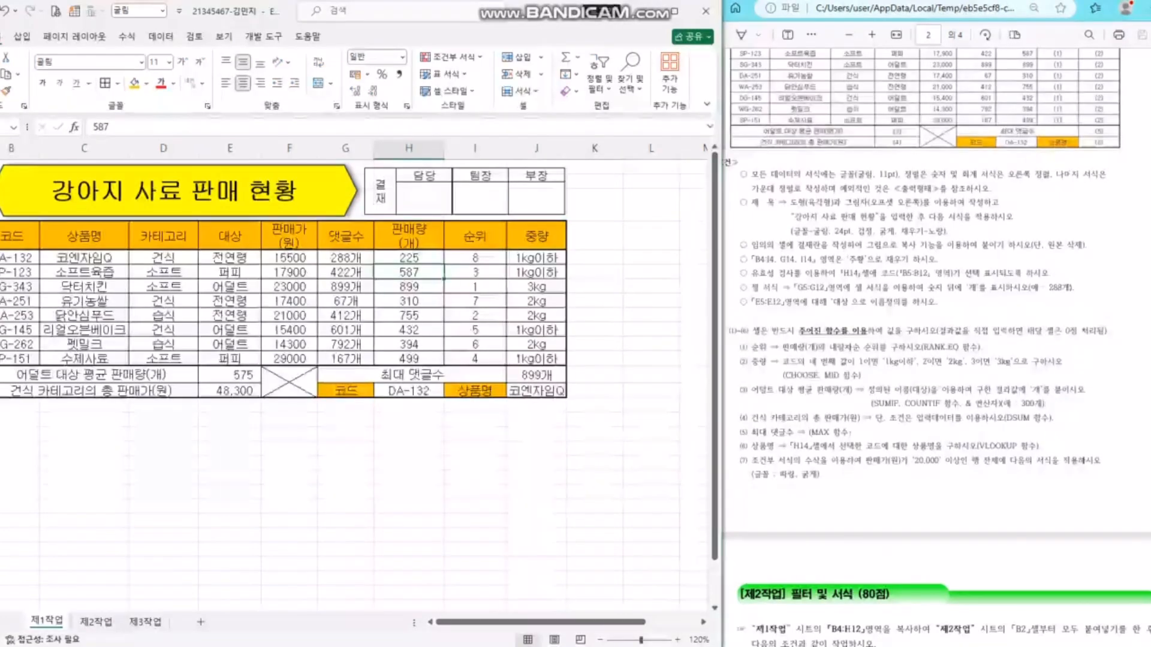
drag(290, 257, 290, 359)
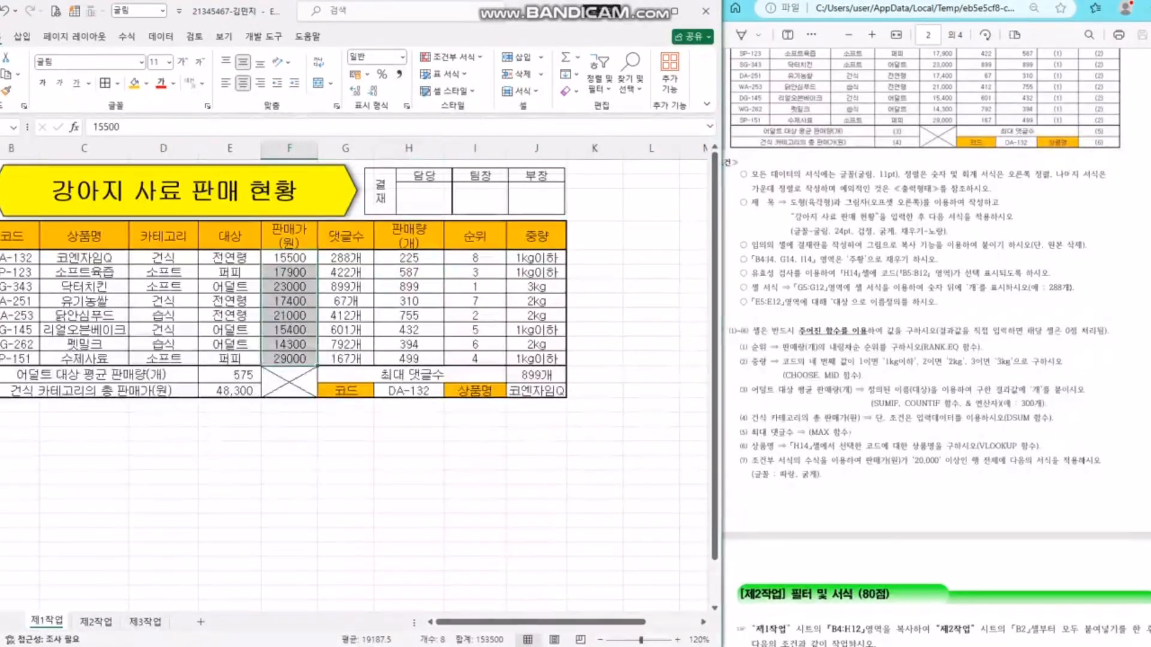
click(400, 74)
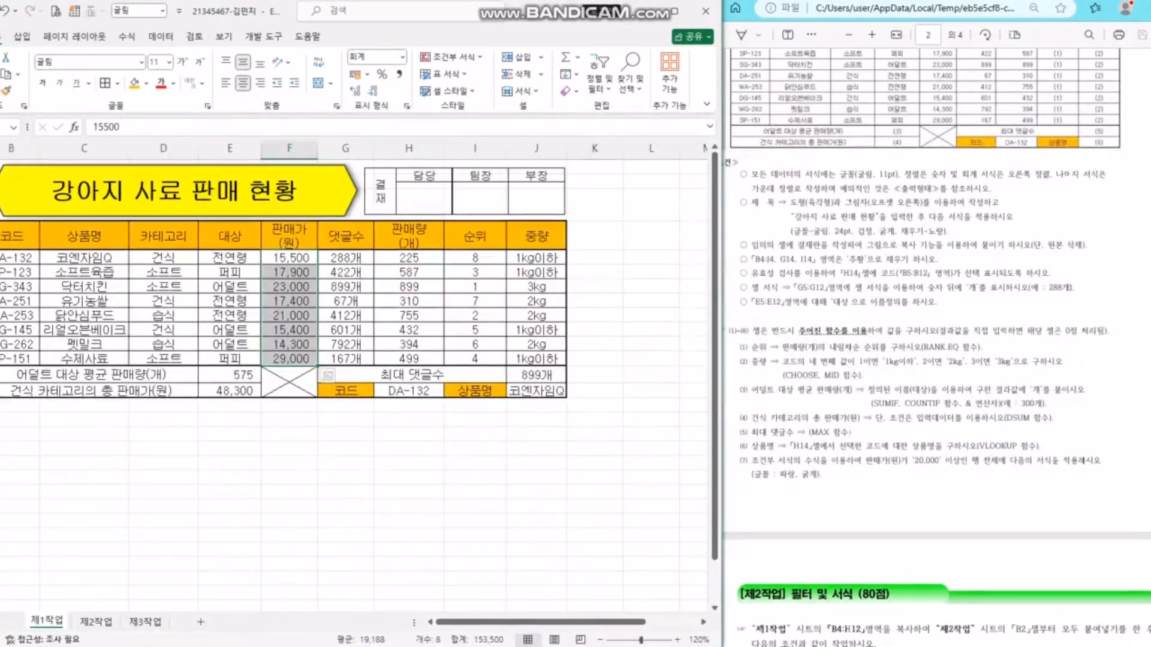
drag(409, 258, 409, 359)
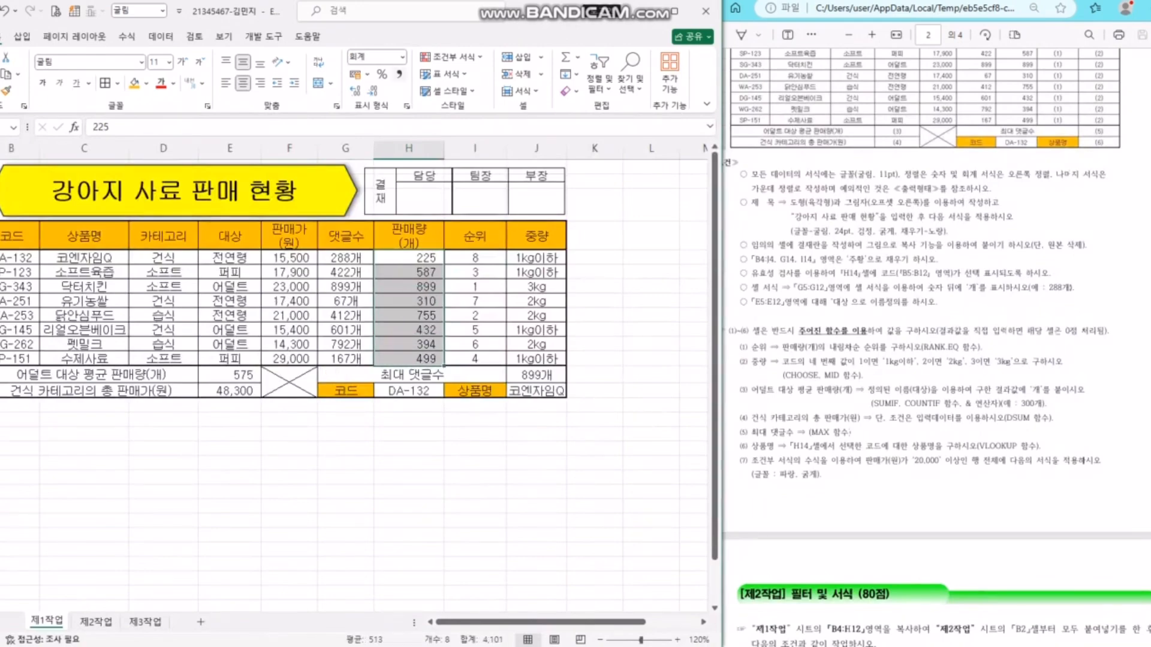
click(594, 448)
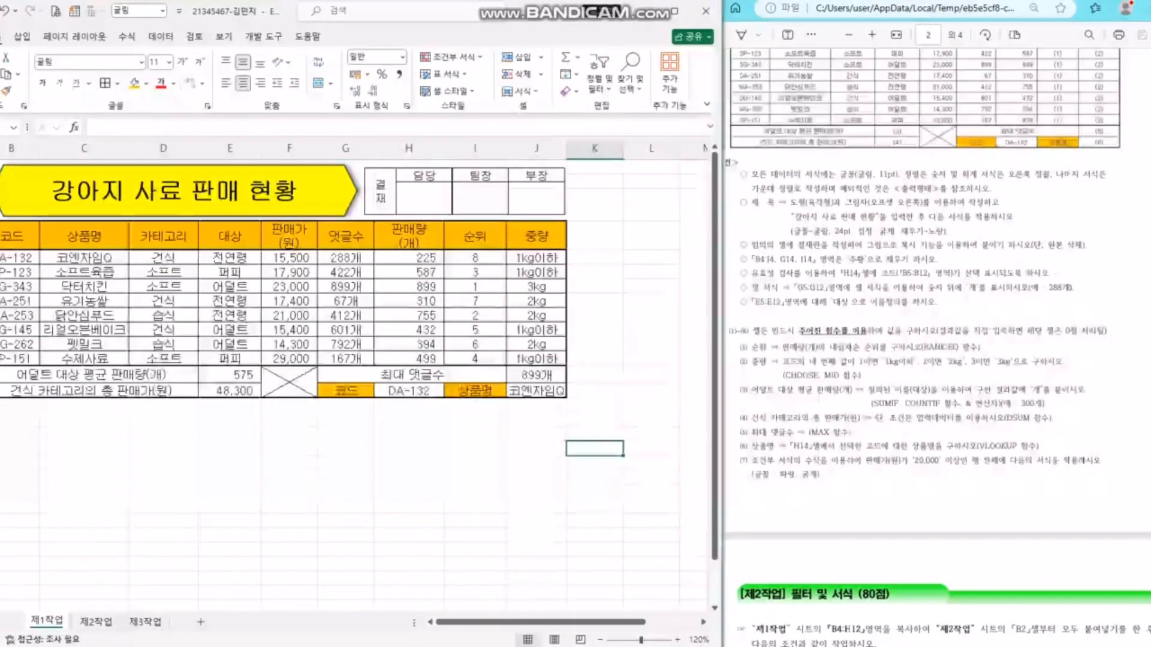
- Consult the task instructions, then copy the 제1작업 table B4:H12
click(935, 359)
scroll(935, 360, down, 9)
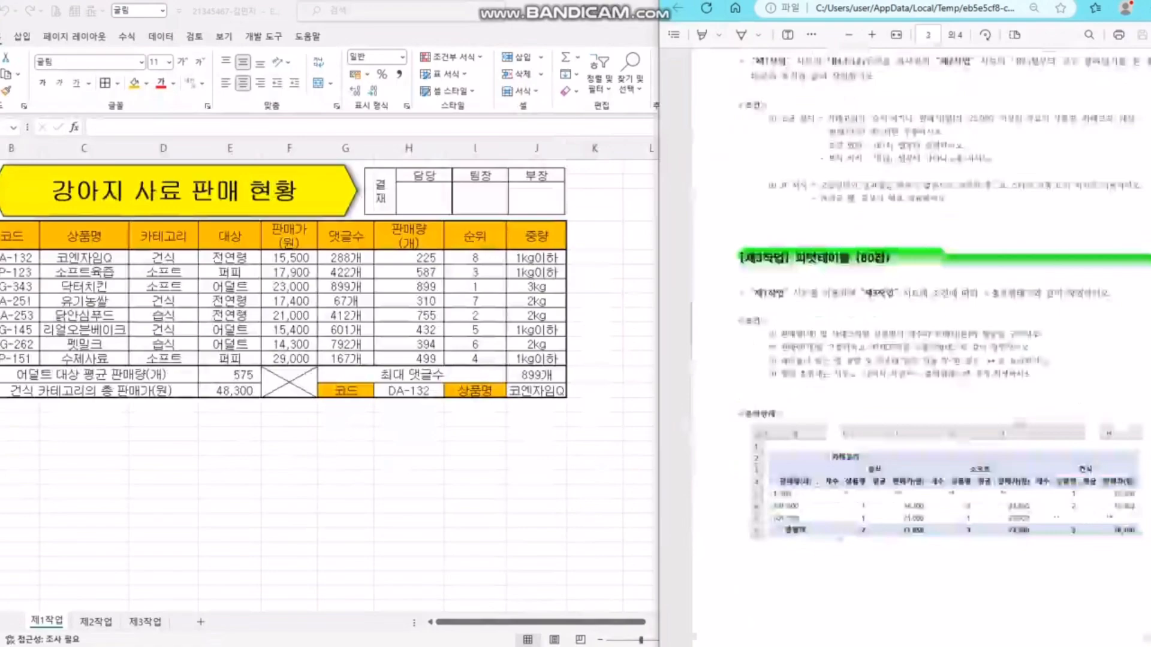
scroll(920, 345, up, 8)
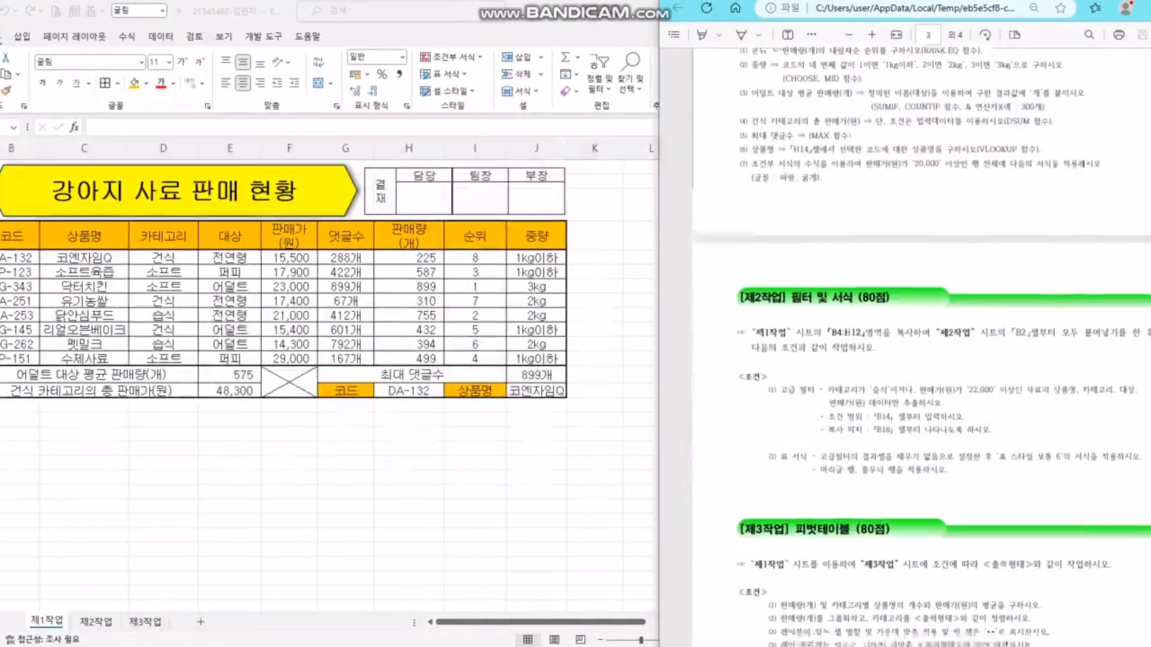
scroll(921, 346, down, 4)
scroll(921, 345, up, 4)
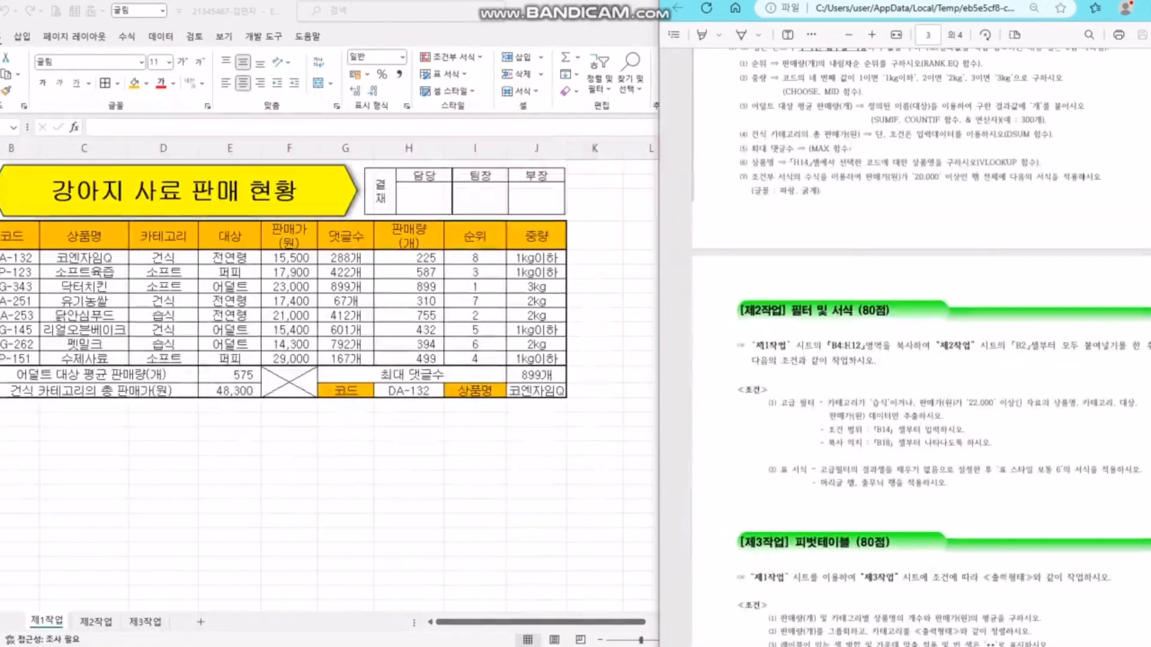
scroll(921, 345, down, 3)
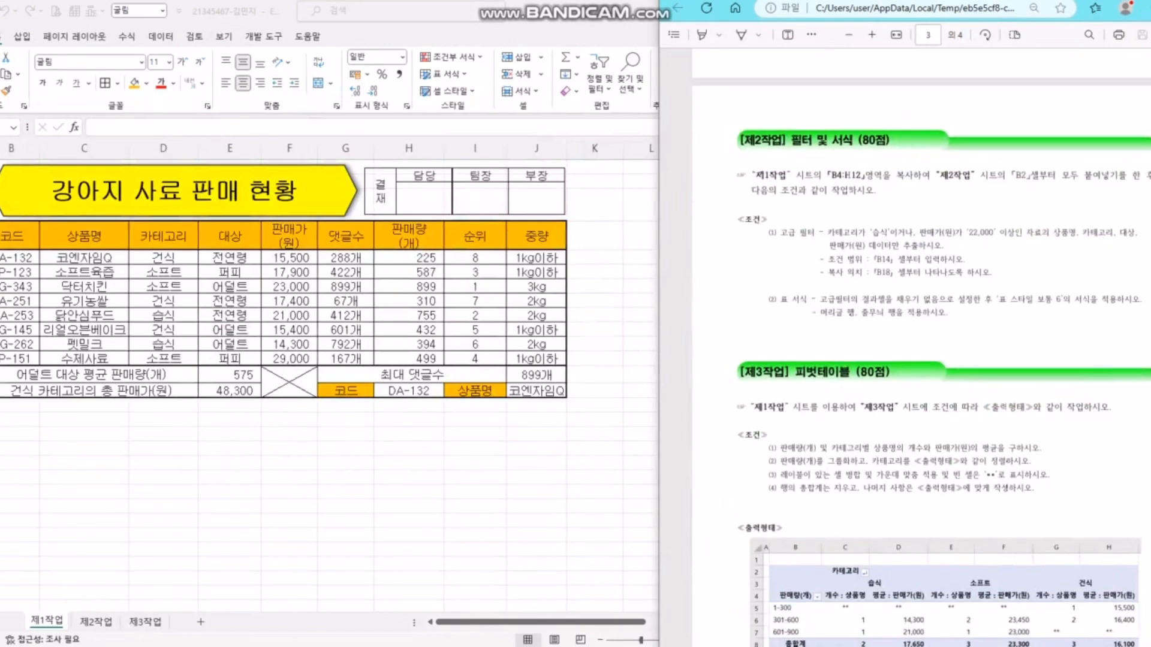
drag(755, 176, 792, 175)
click(594, 449)
drag(18, 236, 409, 359)
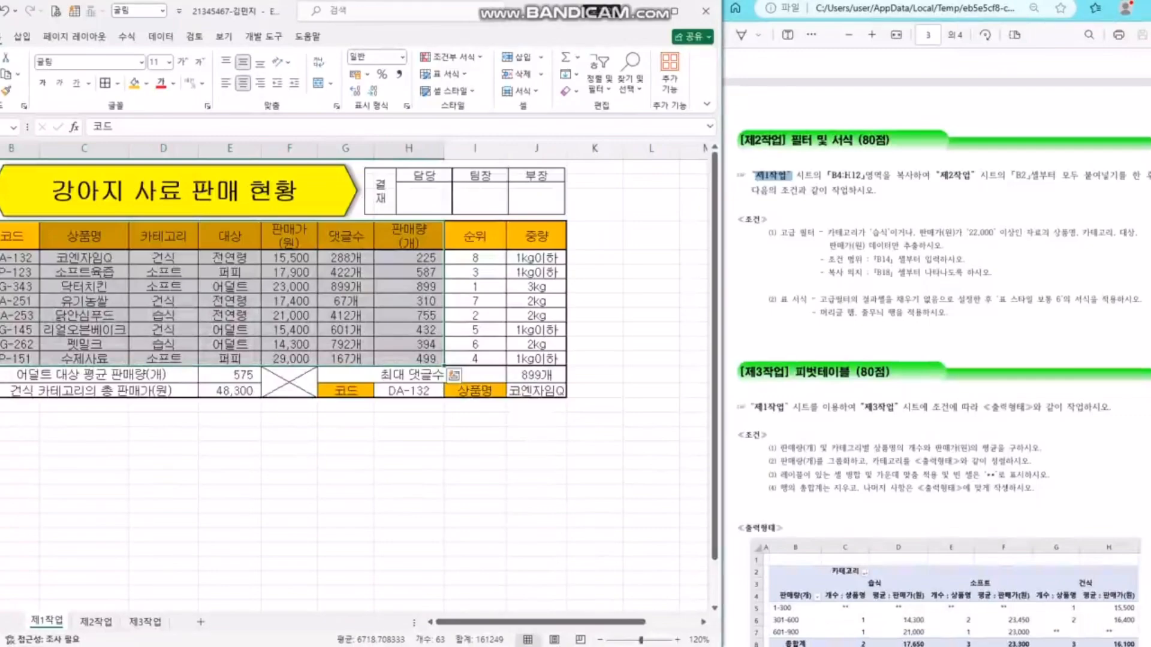
key(ctrl+c)
- Paste the table at B2 on 제2작업 with Keep Source Column Widths, then mark B13:C15
key(ctrl+Page_Down)
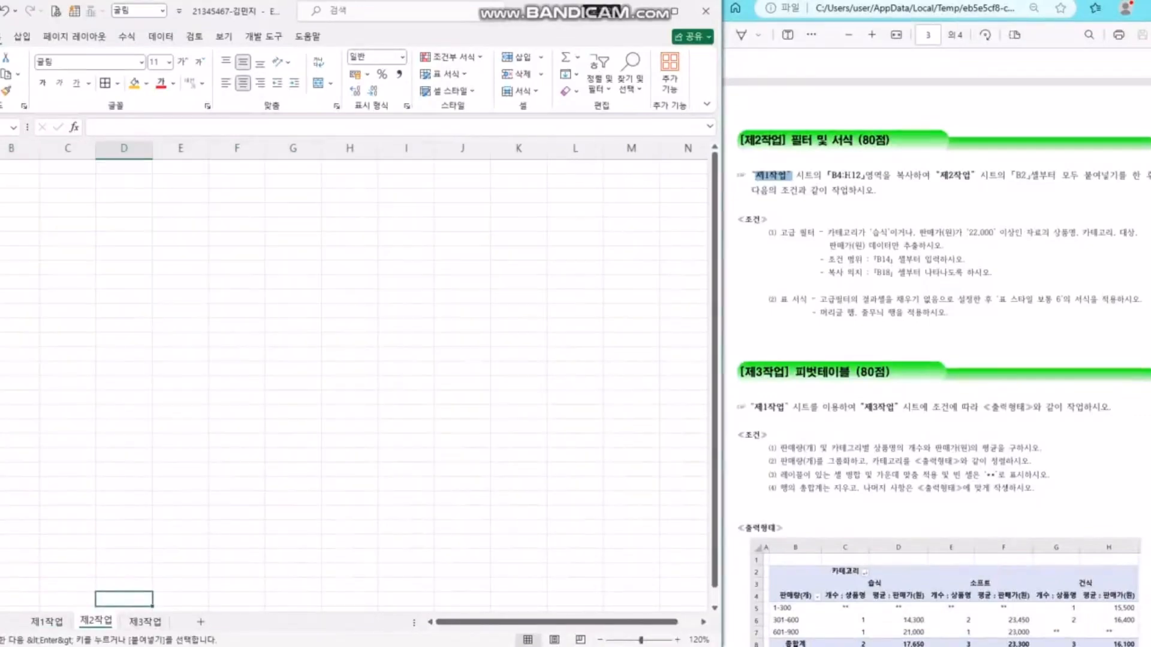
click(17, 181)
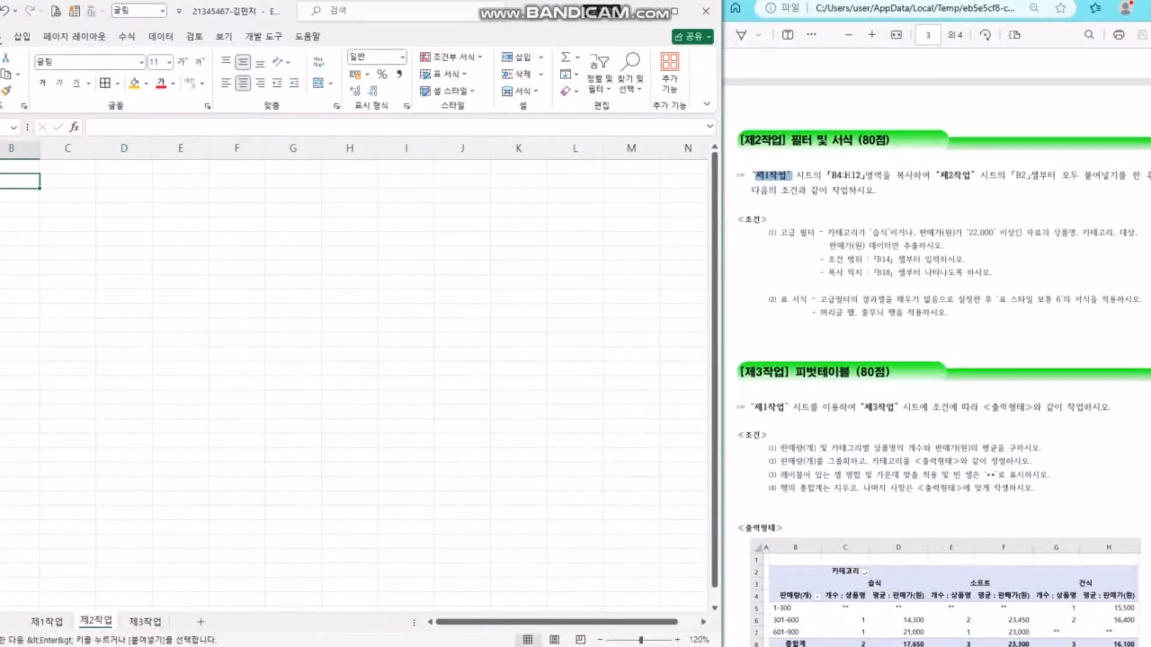
key(ctrl+v)
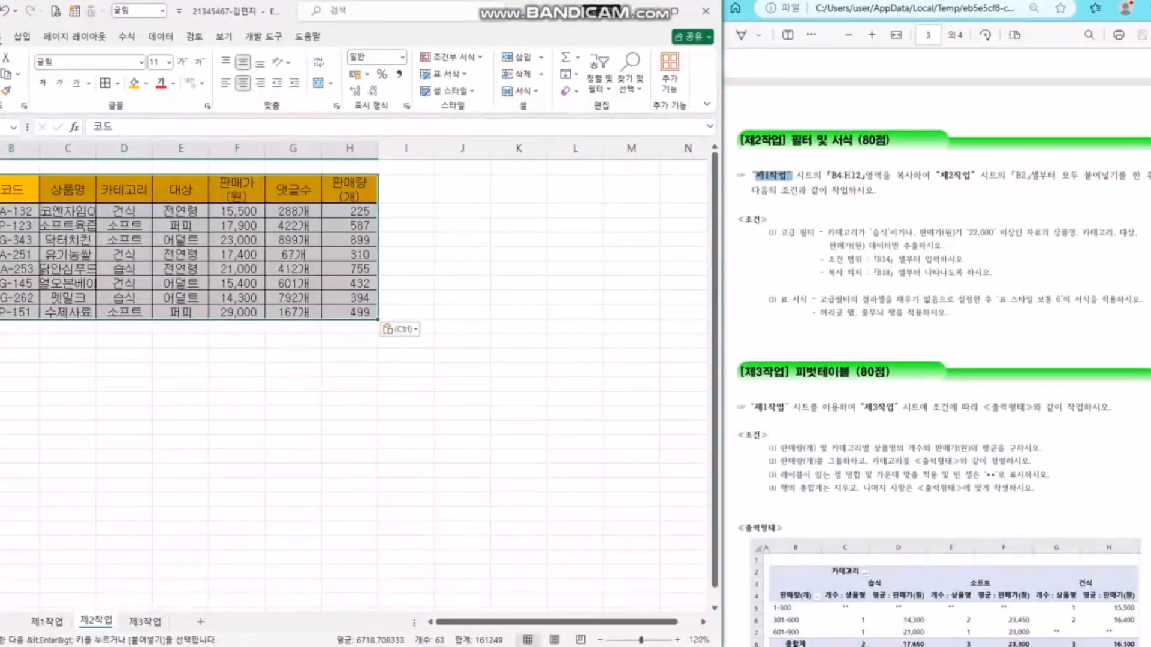
click(400, 329)
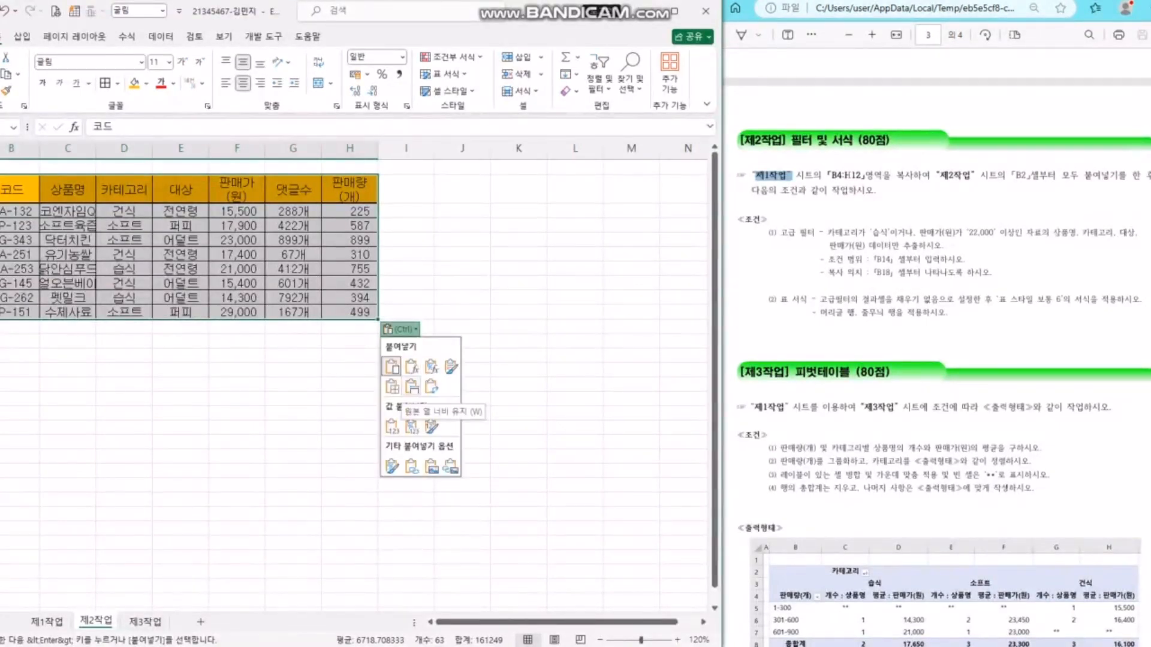
click(411, 387)
click(528, 254)
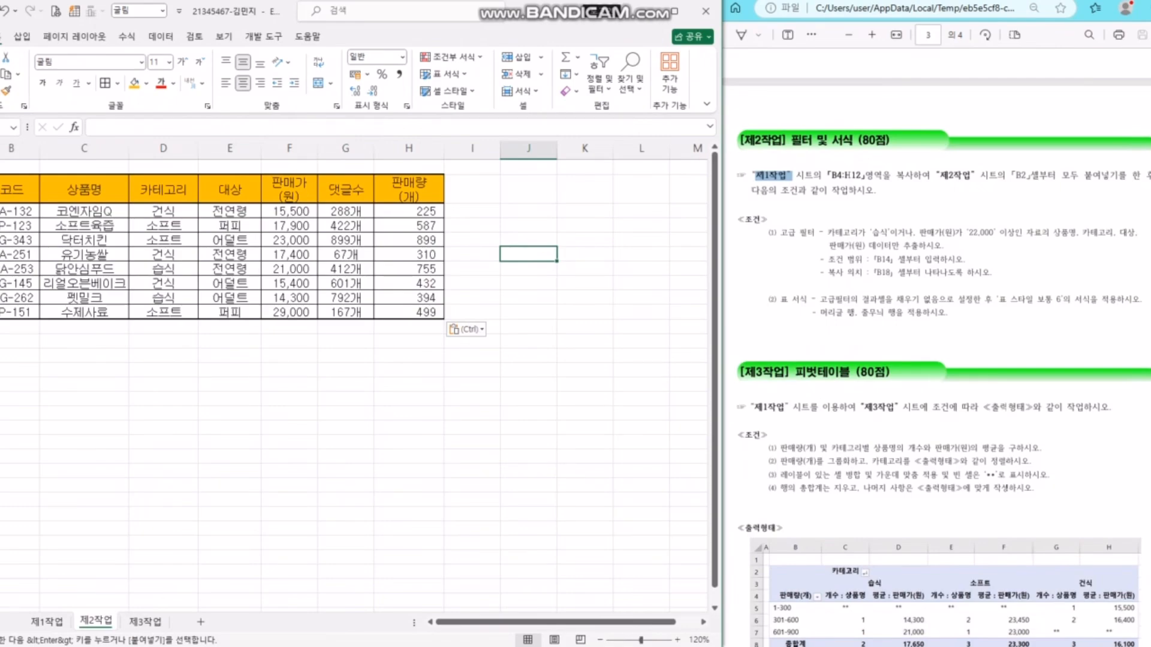
click(163, 369)
drag(18, 355, 84, 384)
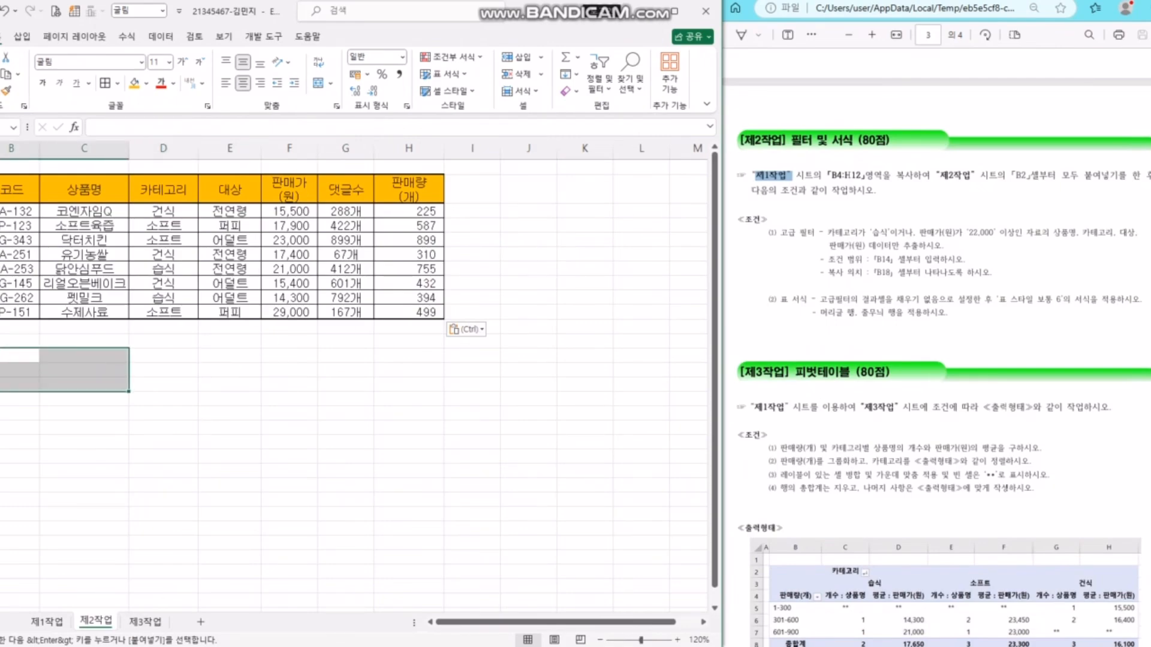
drag(84, 269, 163, 269)
drag(19, 356, 84, 370)
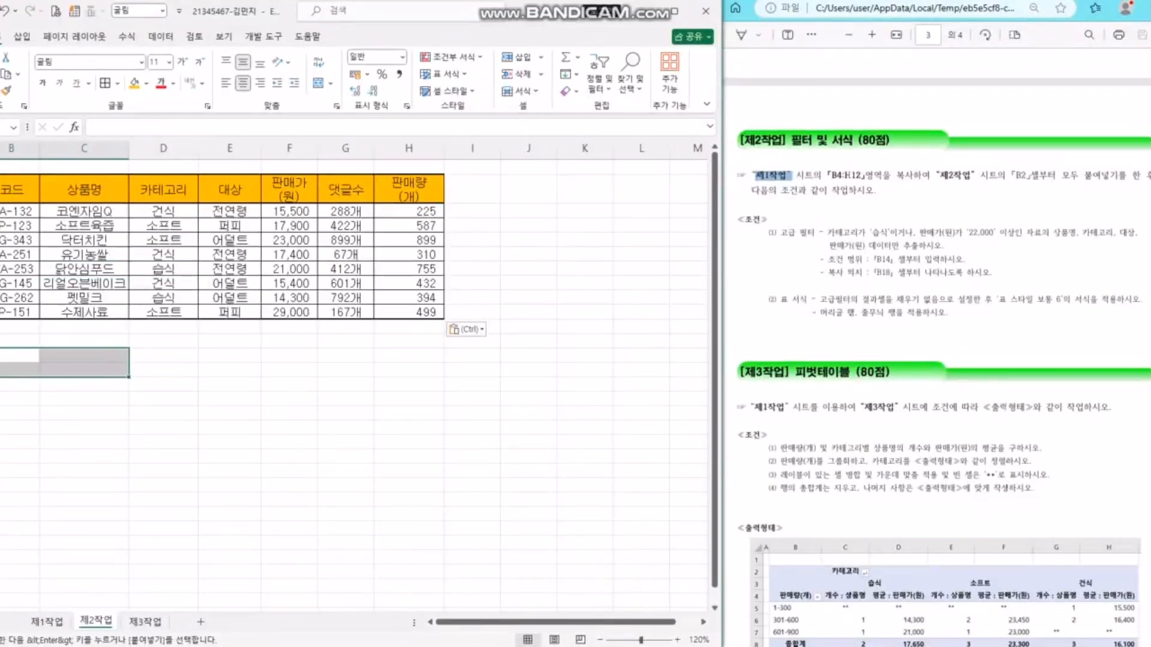
click(835, 234)
drag(828, 234, 889, 234)
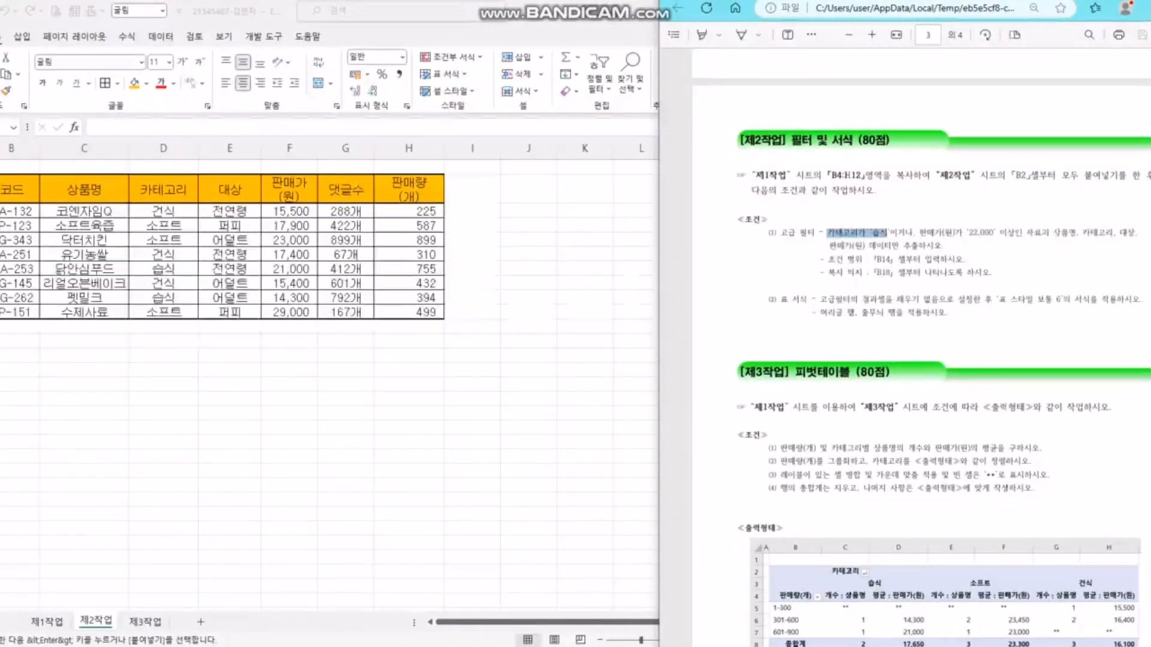
click(163, 190)
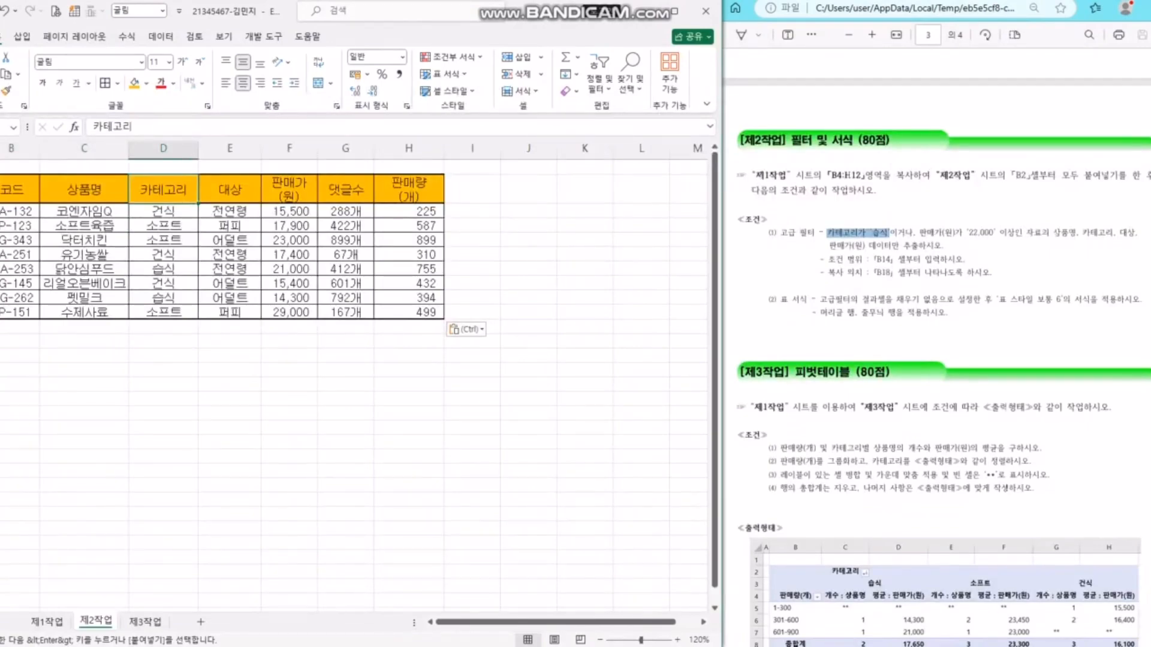
ctrl+click(290, 190)
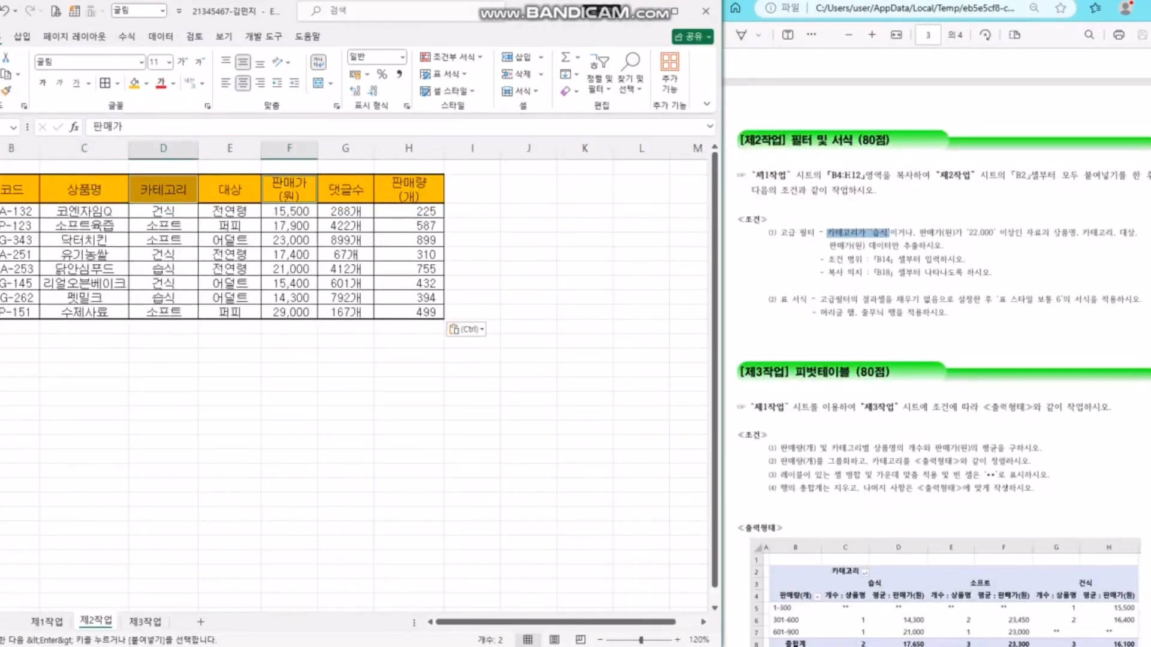
key(ctrl+c)
click(18, 370)
key(ctrl+v)
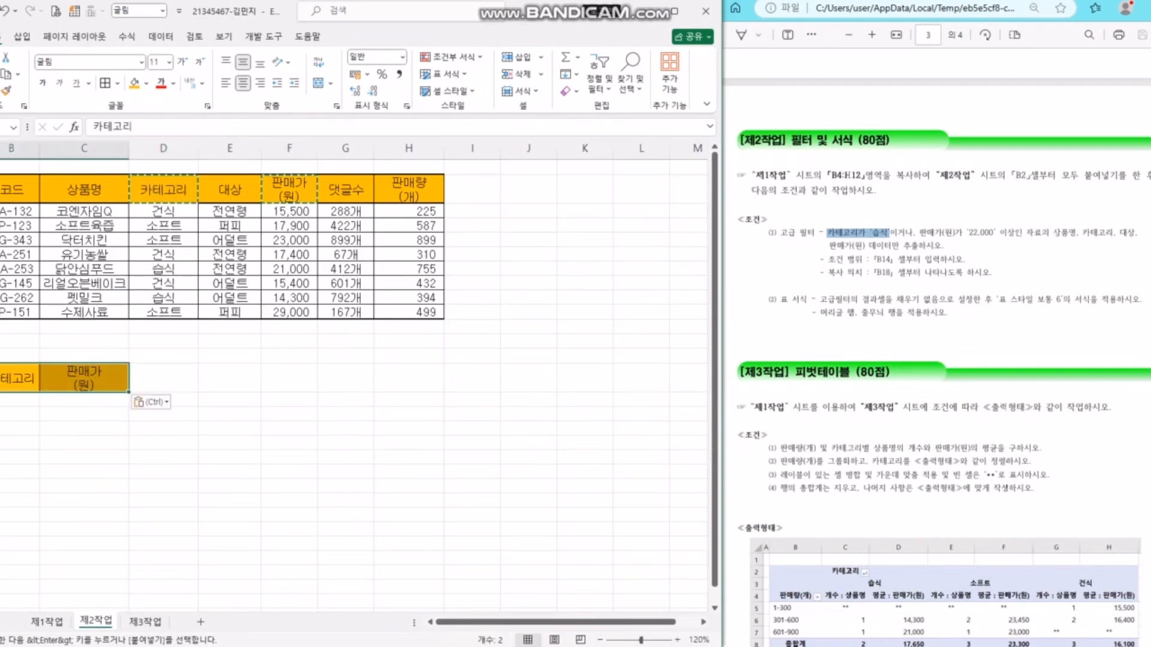
click(409, 341)
key(Escape)
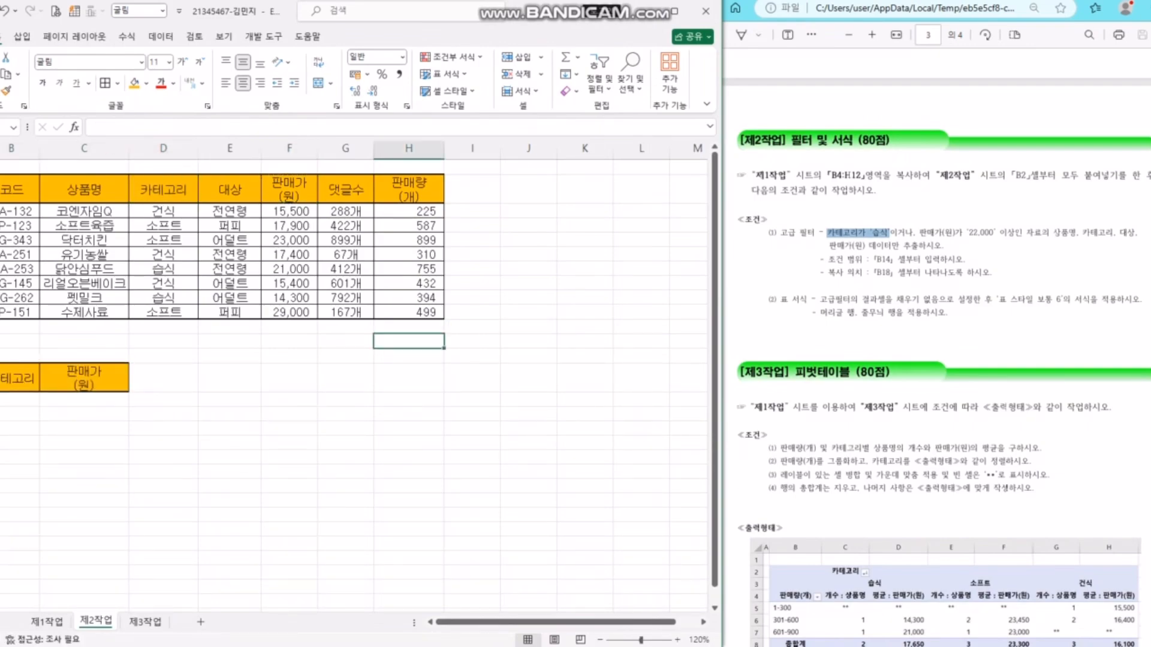
drag(873, 260, 895, 260)
click(922, 265)
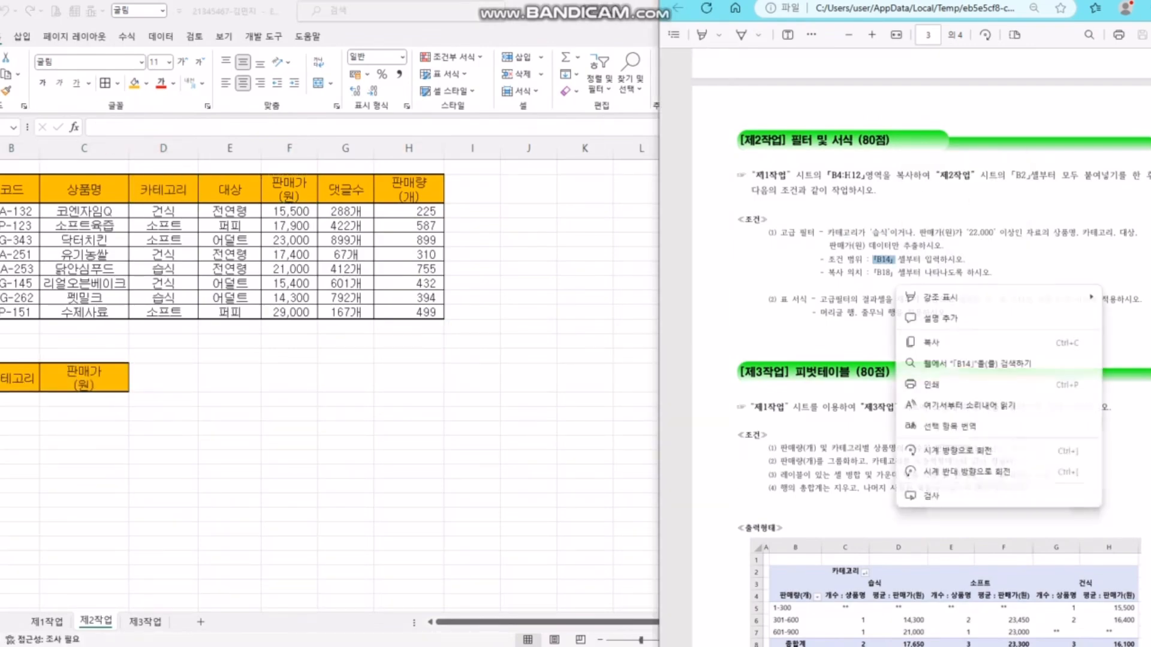
click(921, 261)
click(409, 341)
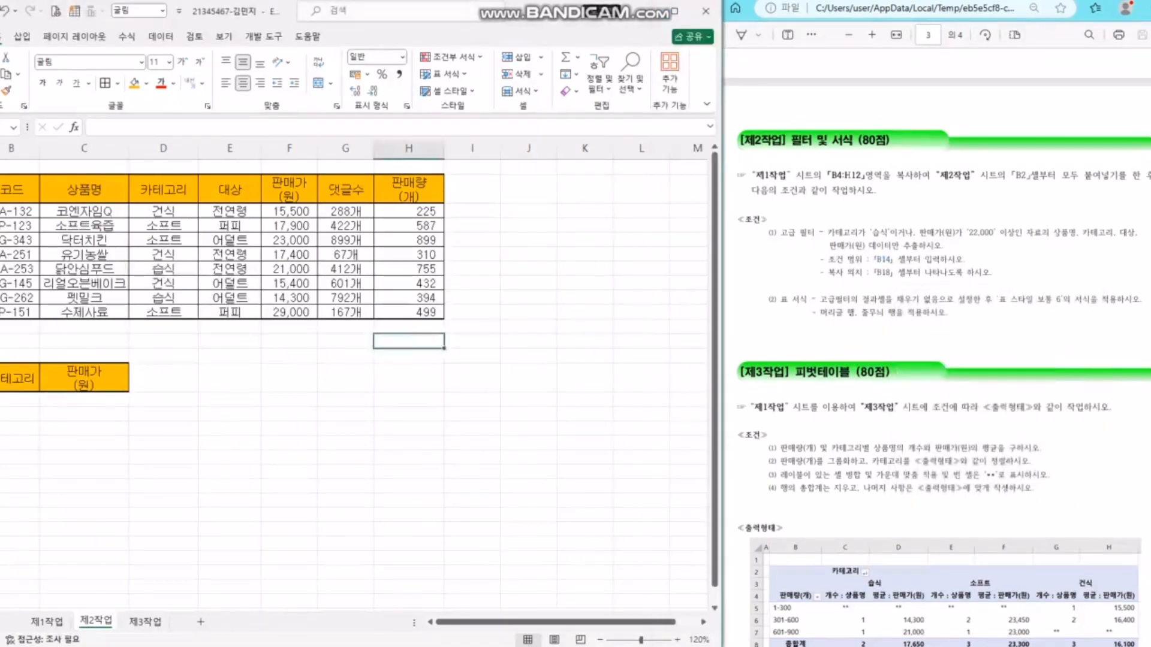
click(163, 269)
key(ctrl+c)
click(18, 400)
key(ctrl+v)
click(289, 377)
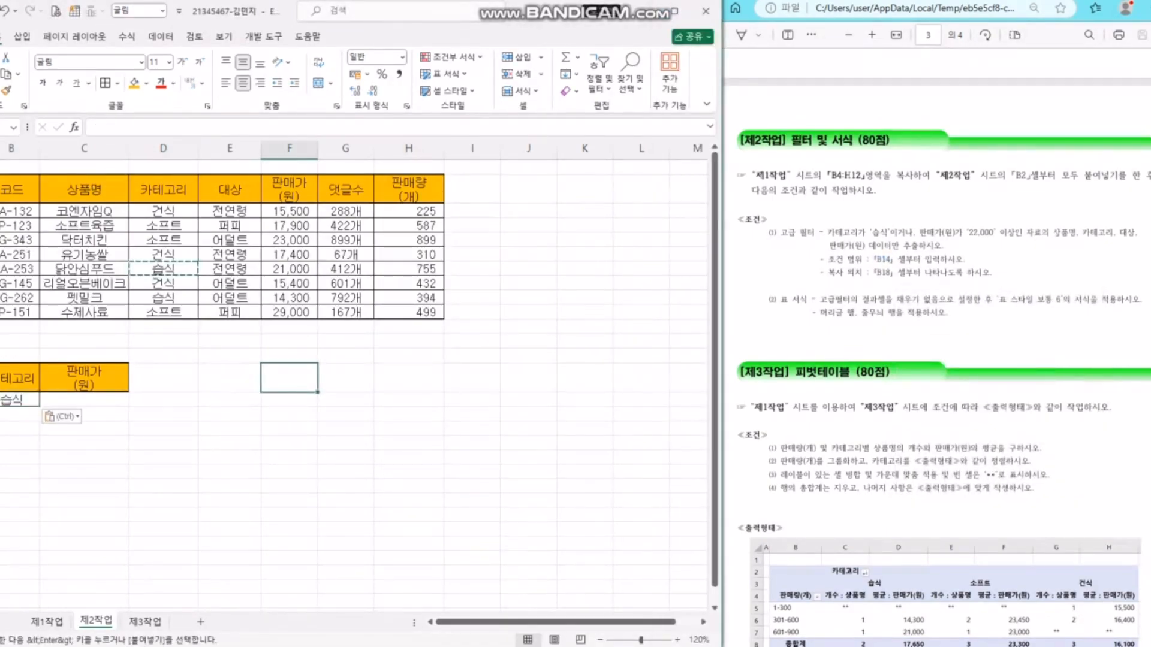
click(894, 273)
click(890, 233)
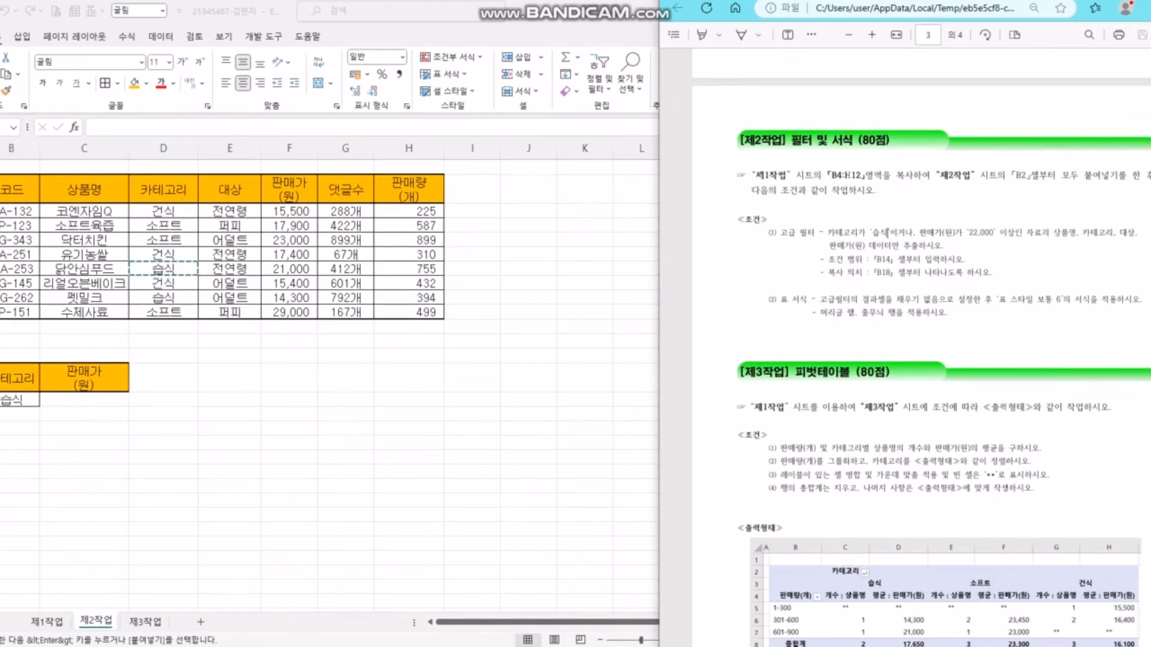
drag(890, 233, 913, 233)
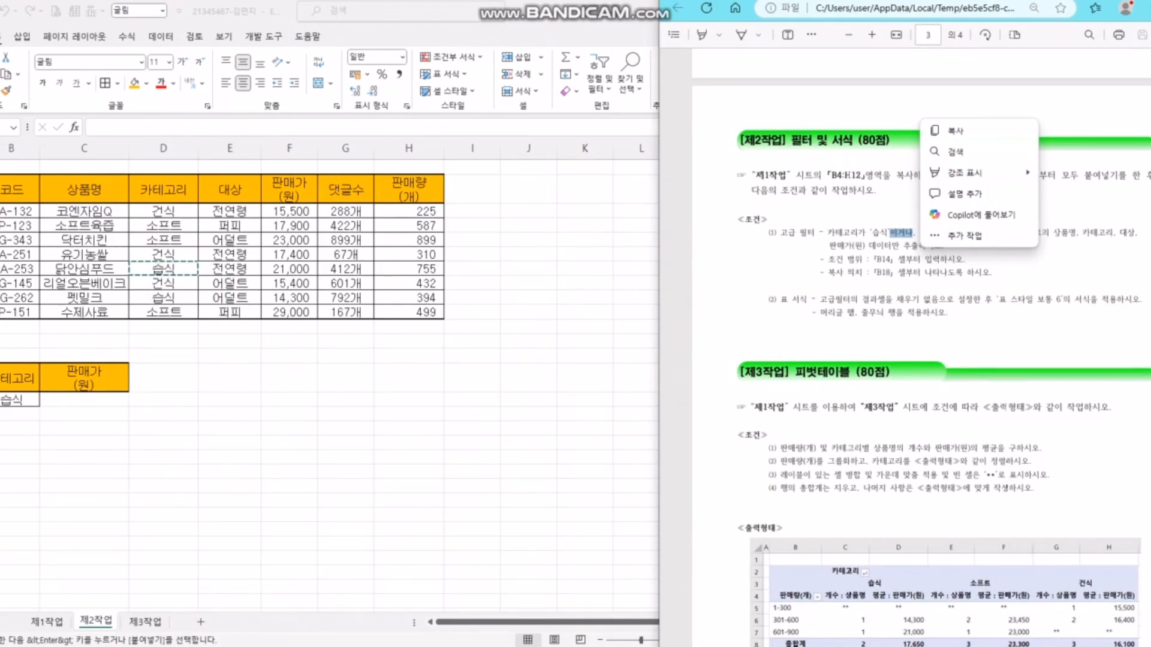
click(913, 233)
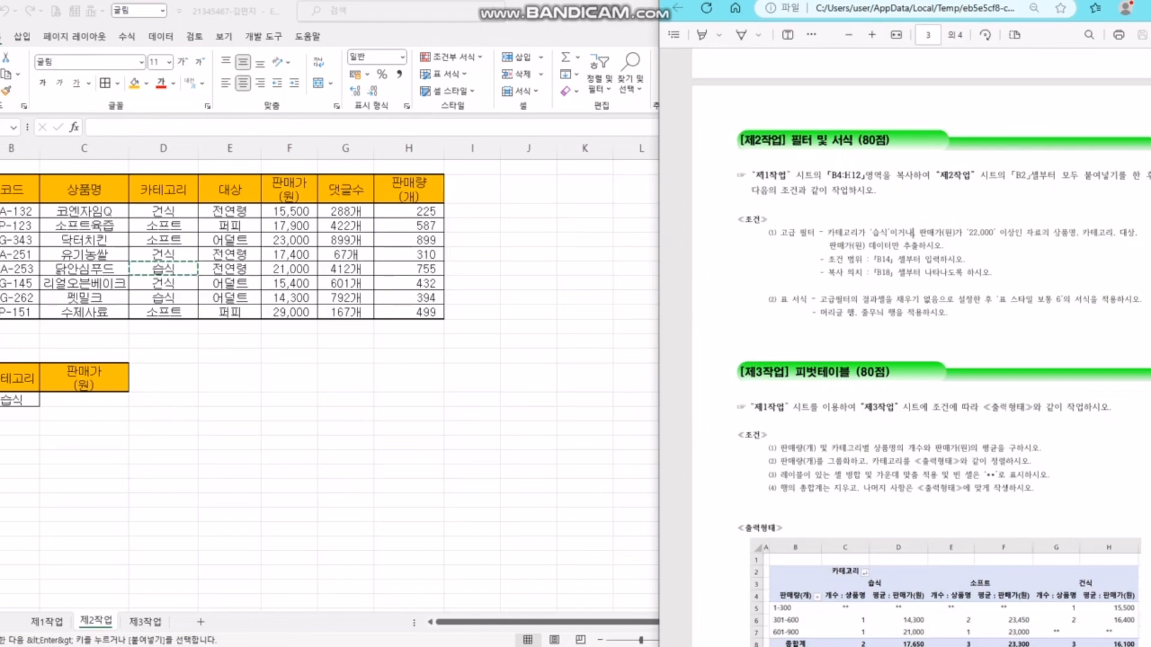
drag(961, 233, 1025, 233)
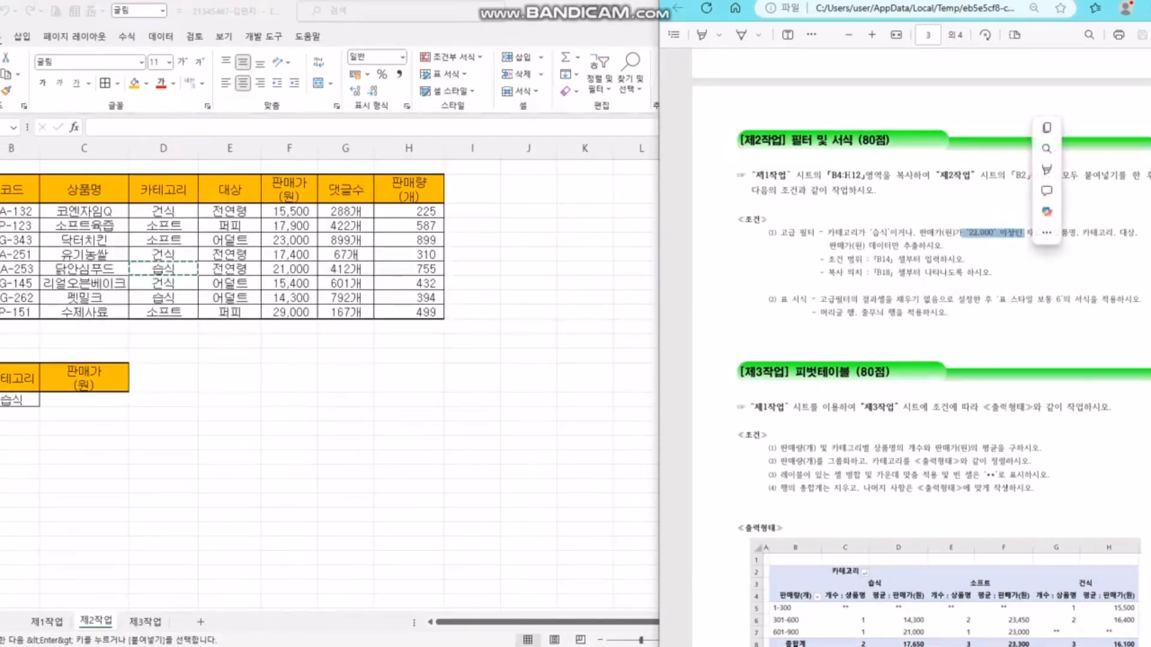
click(289, 378)
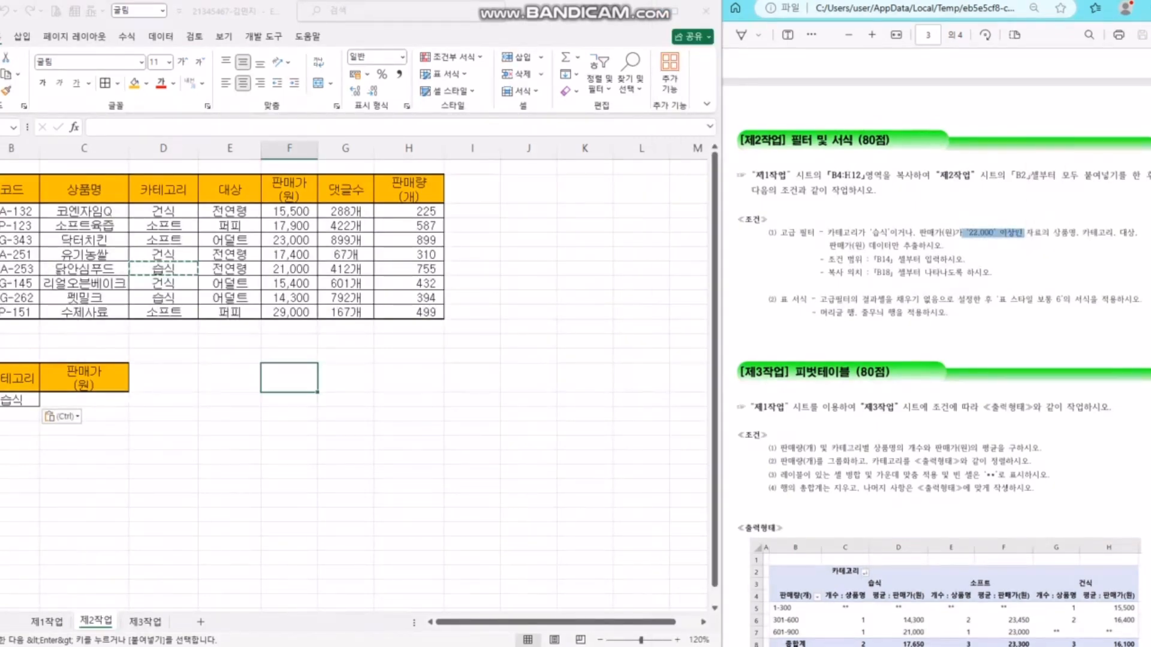
click(100, 415)
drag(18, 399, 83, 400)
click(84, 400)
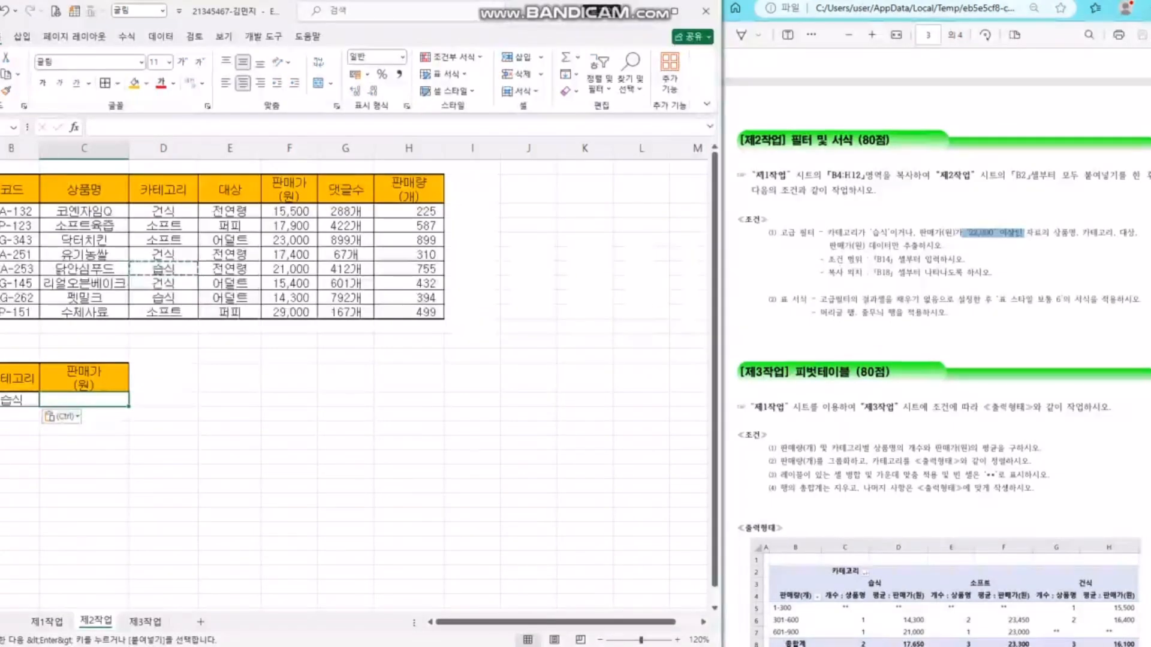
key(Escape)
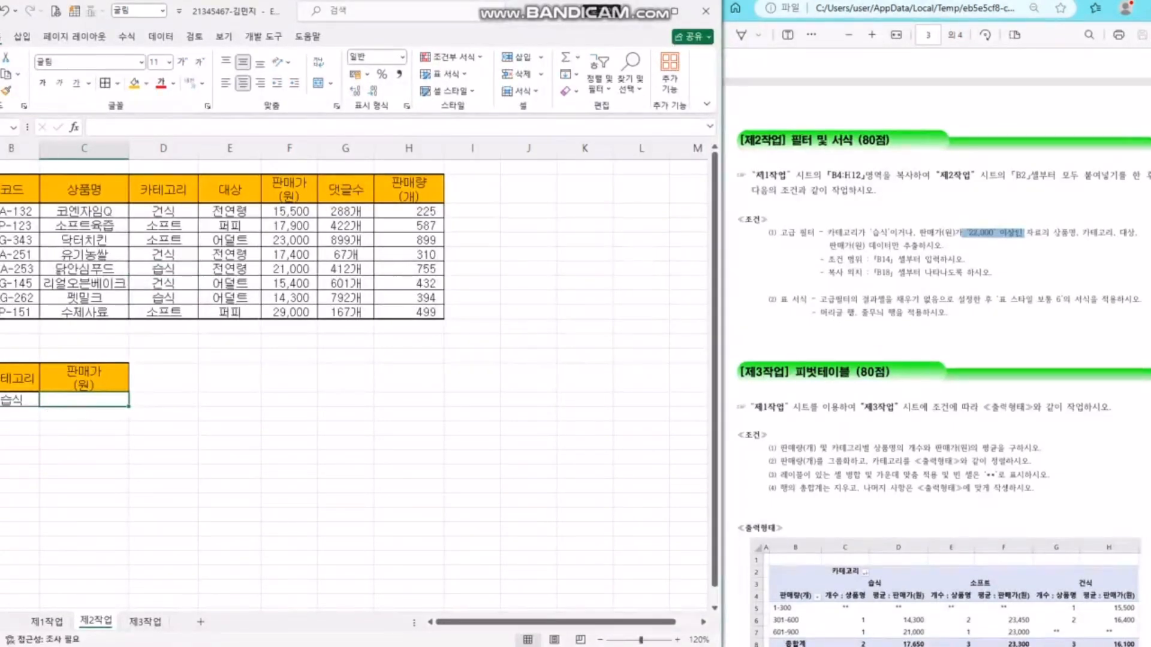
- Enter >=22000 in C16, one row below the 습식 criterion
click(18, 400)
click(84, 414)
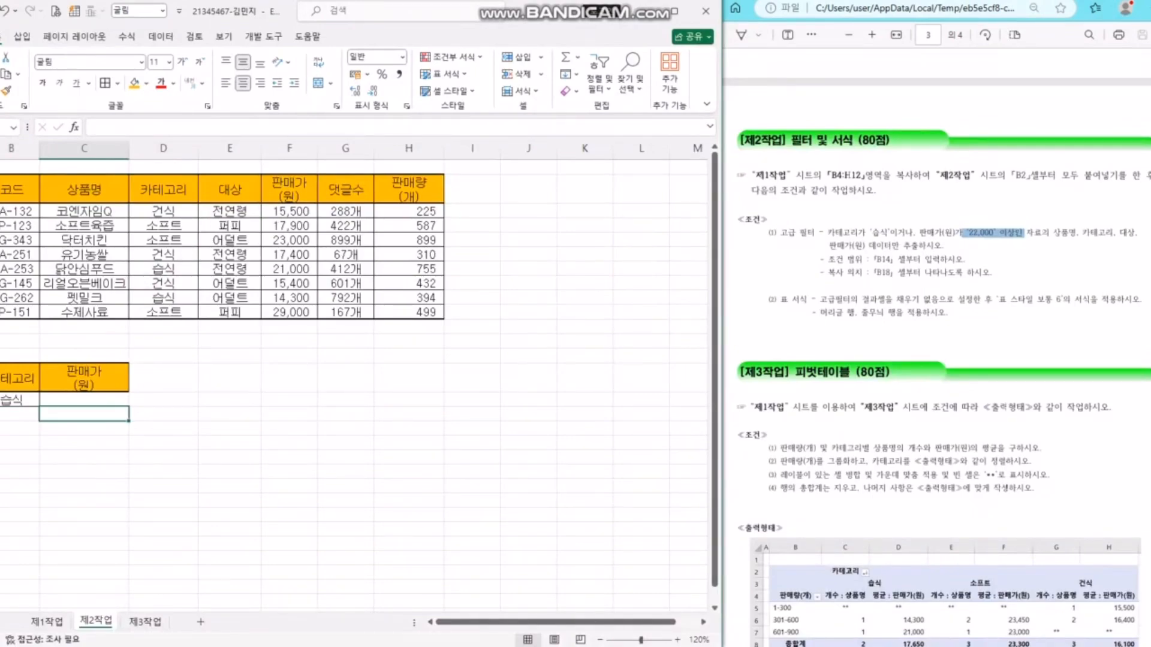
text(>)
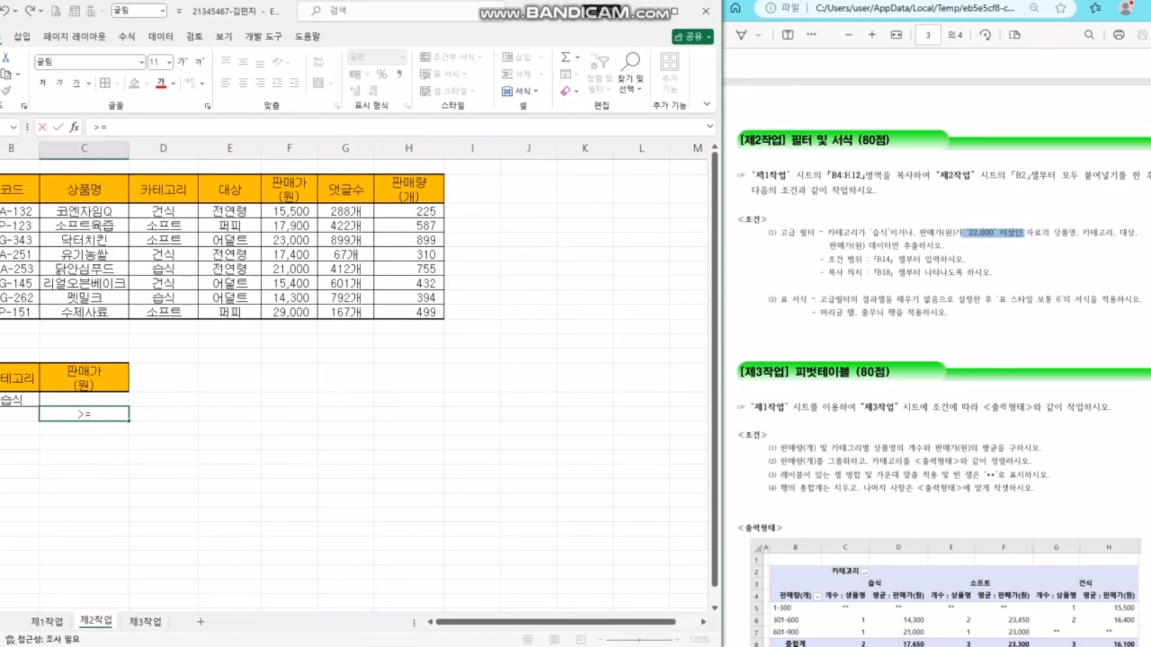
text(=22000)
key(Return)
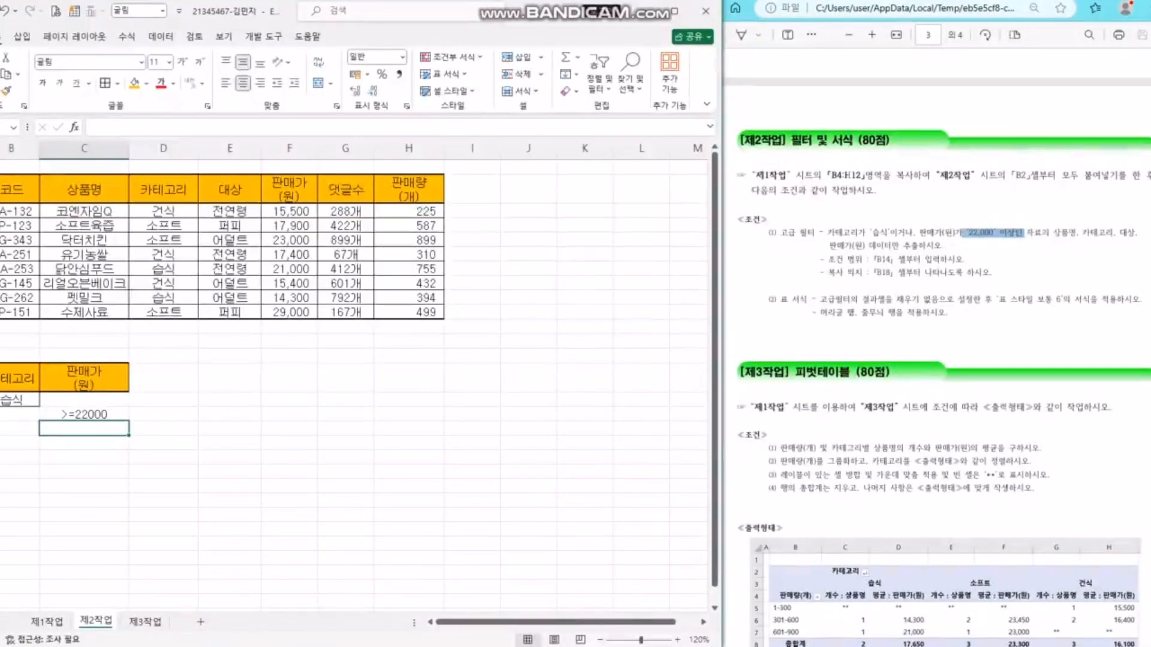
- Try >22000 and <=22000 as example entries below, then delete them again
text(>22000)
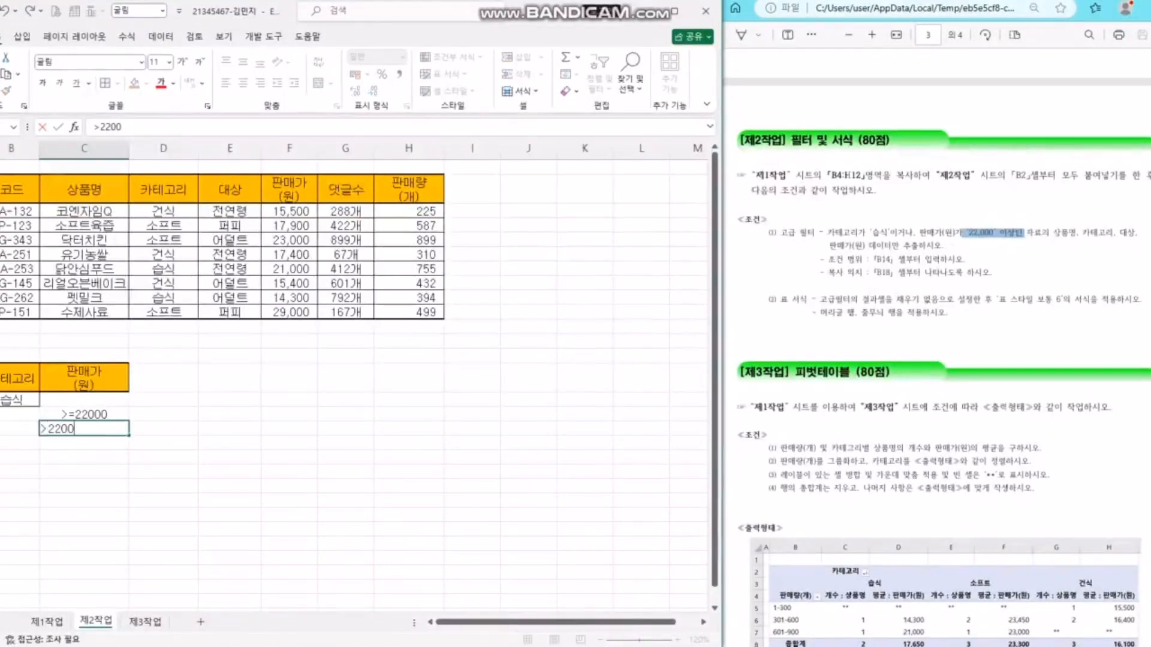
key(Return)
text(<=)
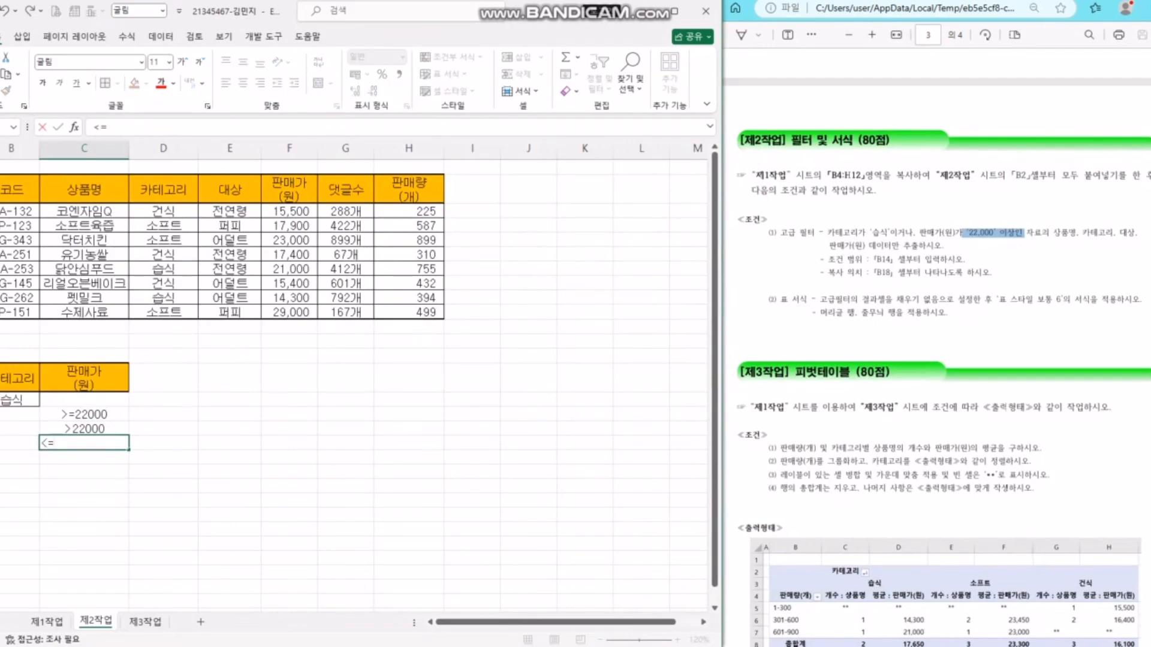
text(220000)
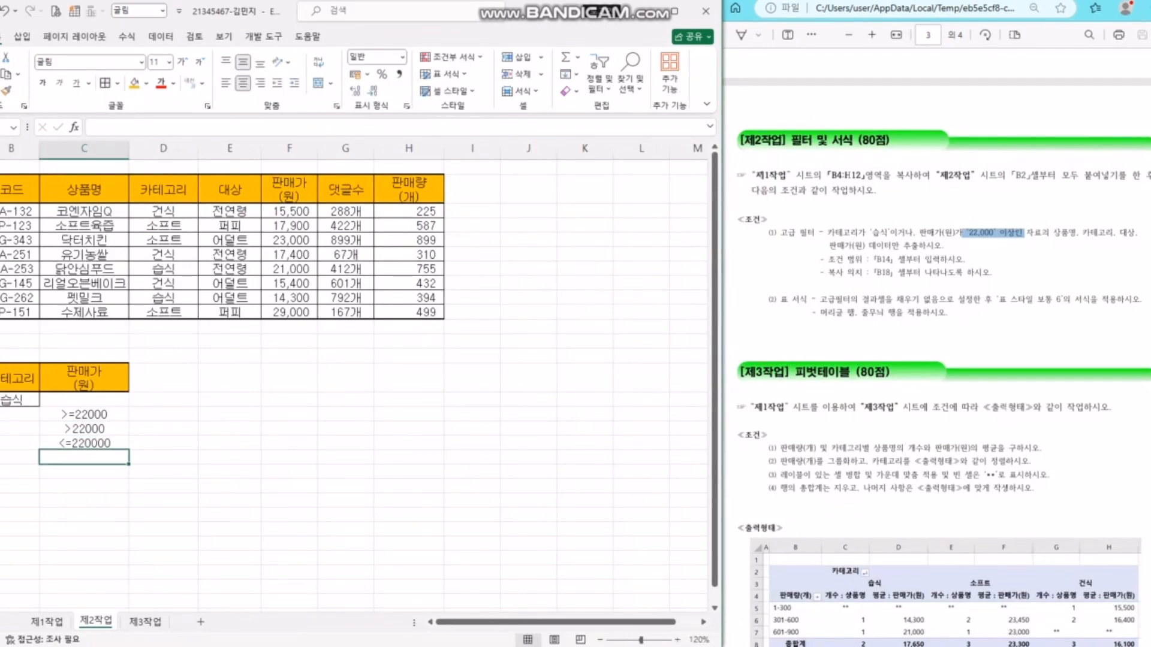
key(BackSpace)
key(Return)
key(Up)
key(Delete)
key(Up)
key(Delete)
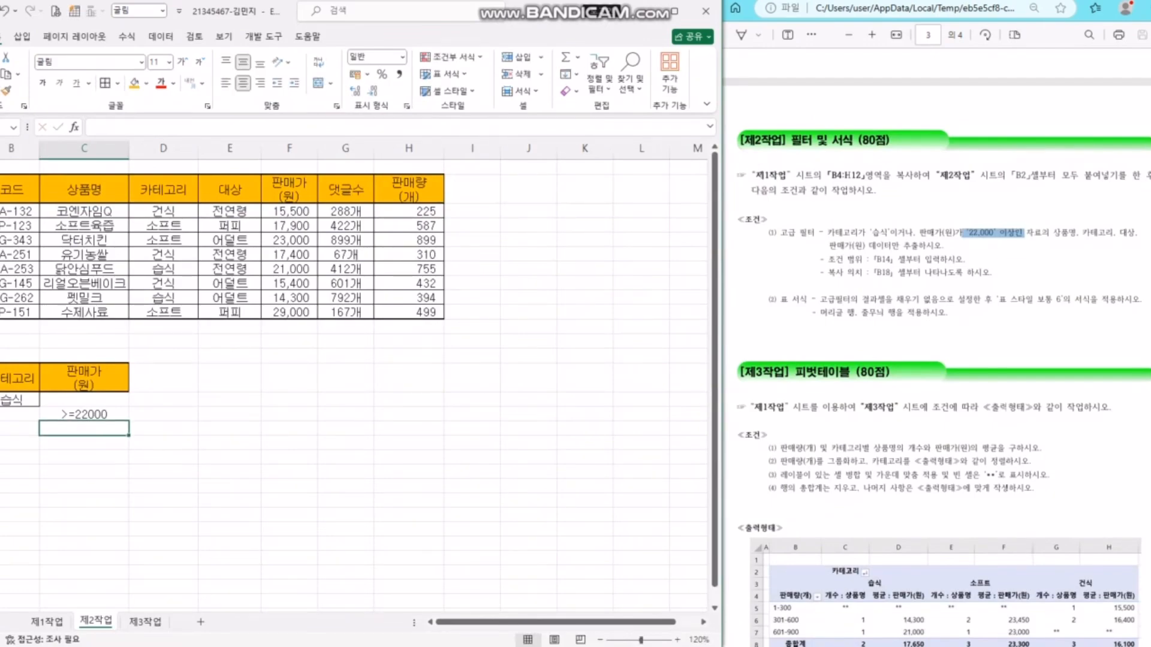
key(Up)
click(346, 377)
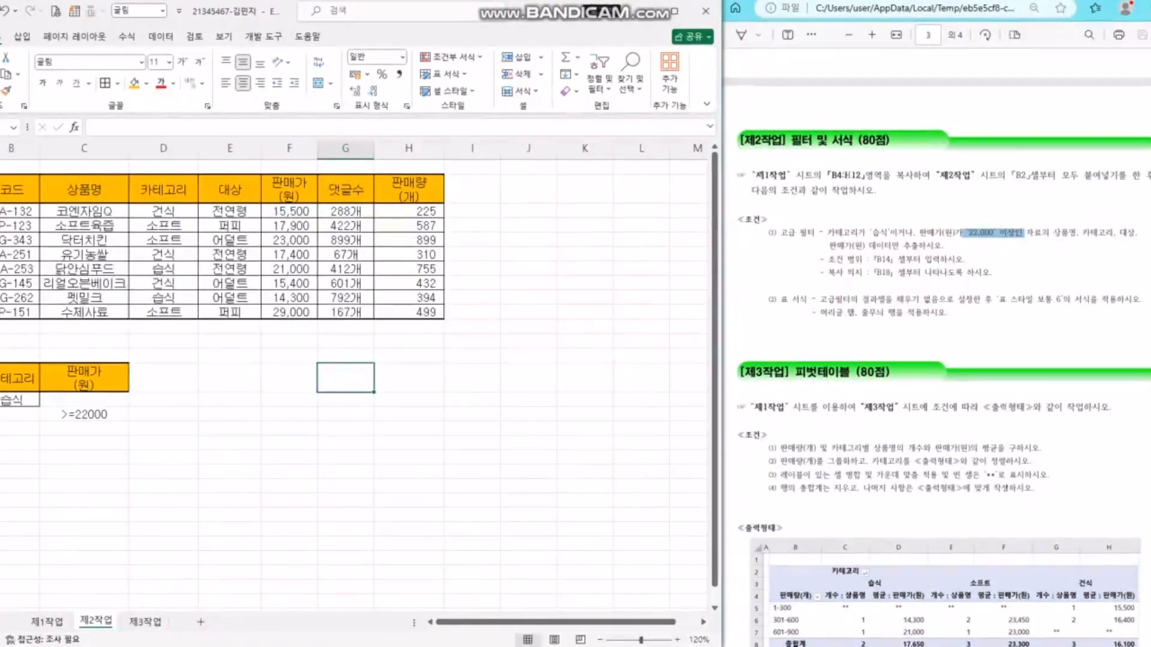
- Copy the 상품명, 카테고리, 대상 and 판매가(원) headers into B18 as the result header row
click(409, 212)
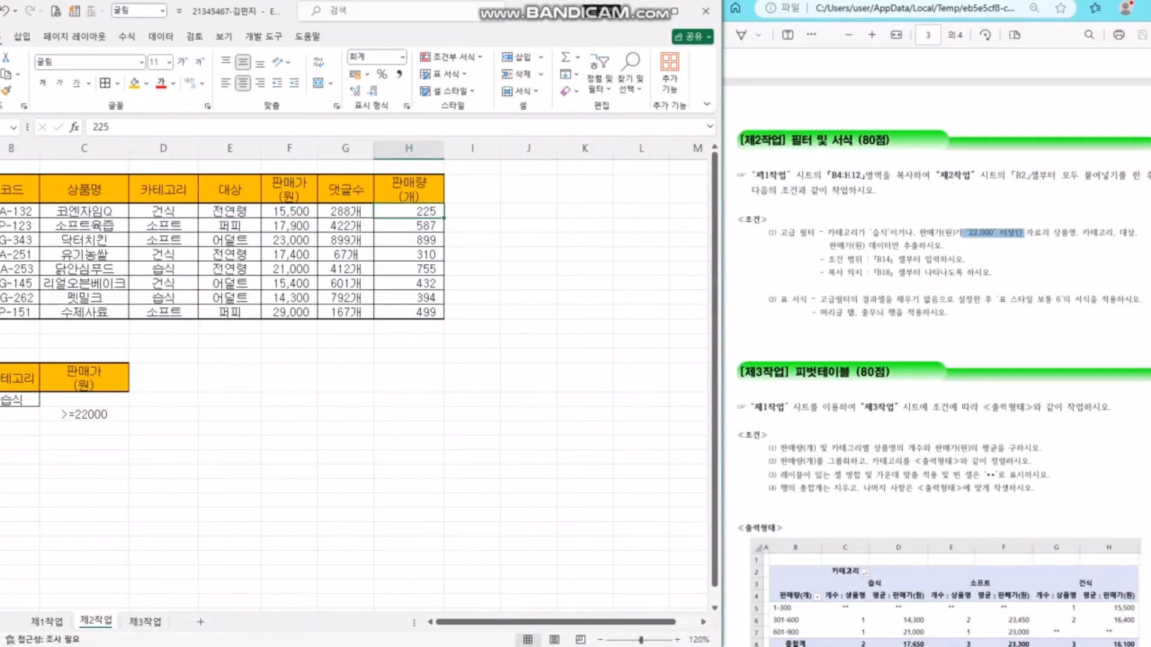
key(ctrl+Down)
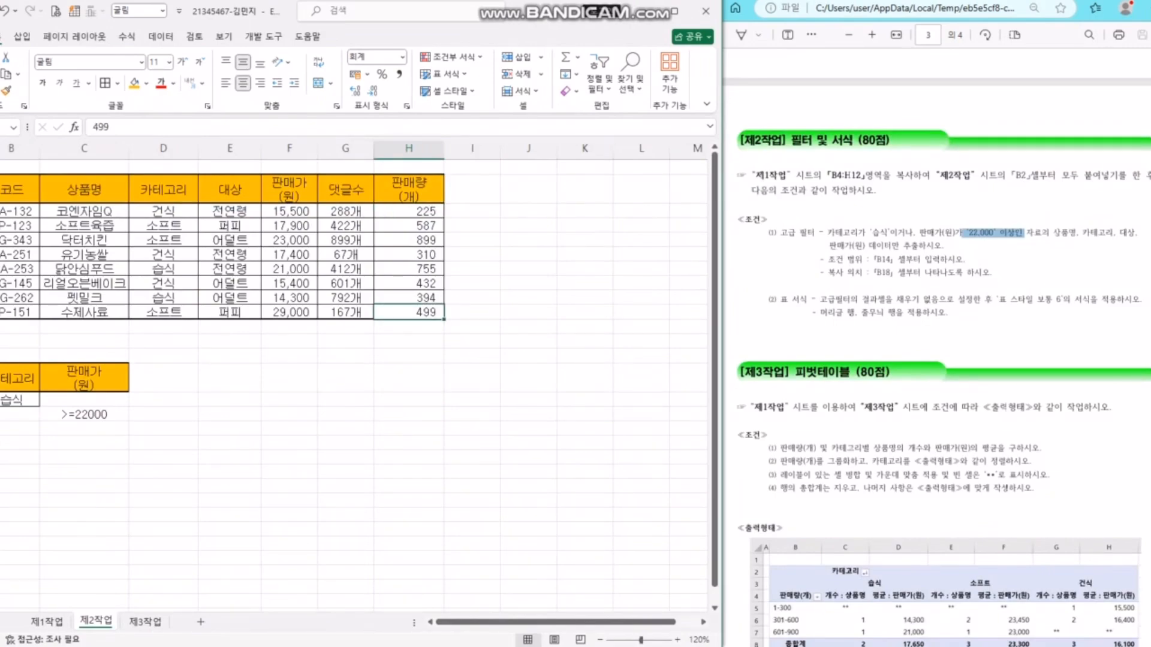
click(84, 189)
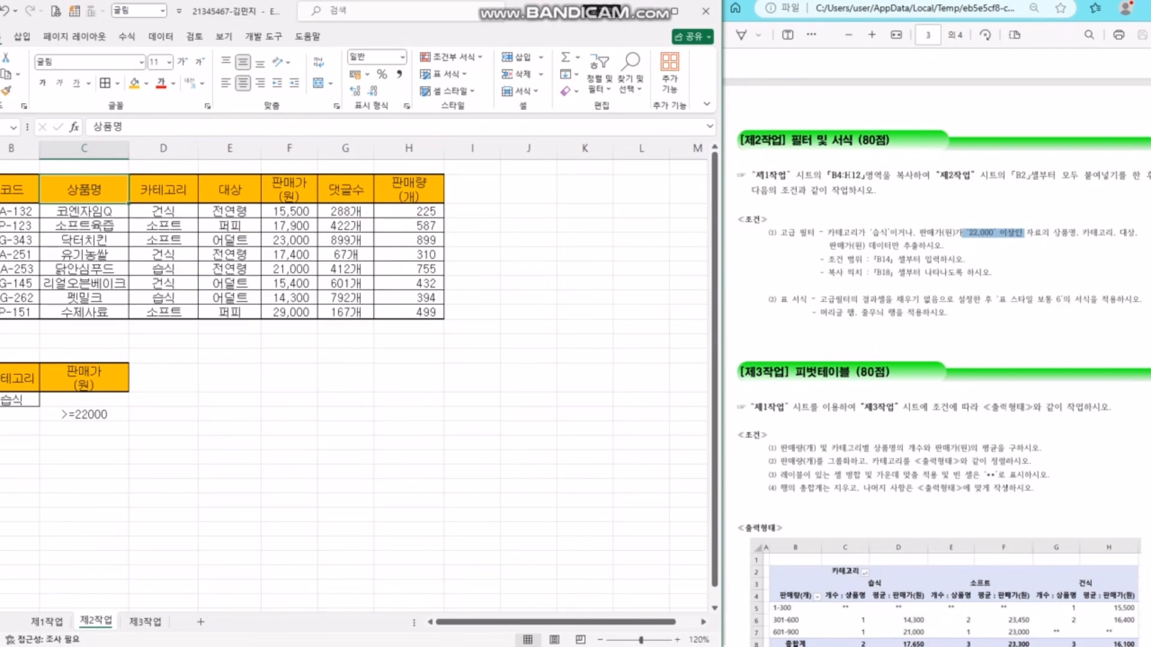
ctrl+click(163, 189)
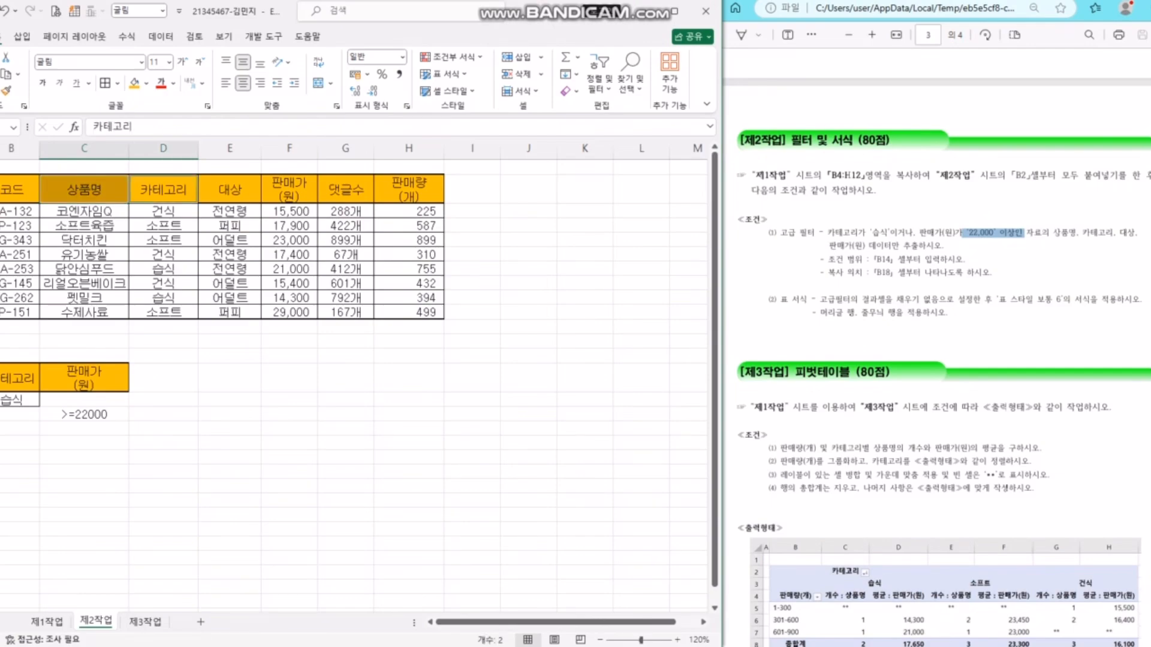
ctrl+click(229, 189)
ctrl+click(289, 189)
key(ctrl+c)
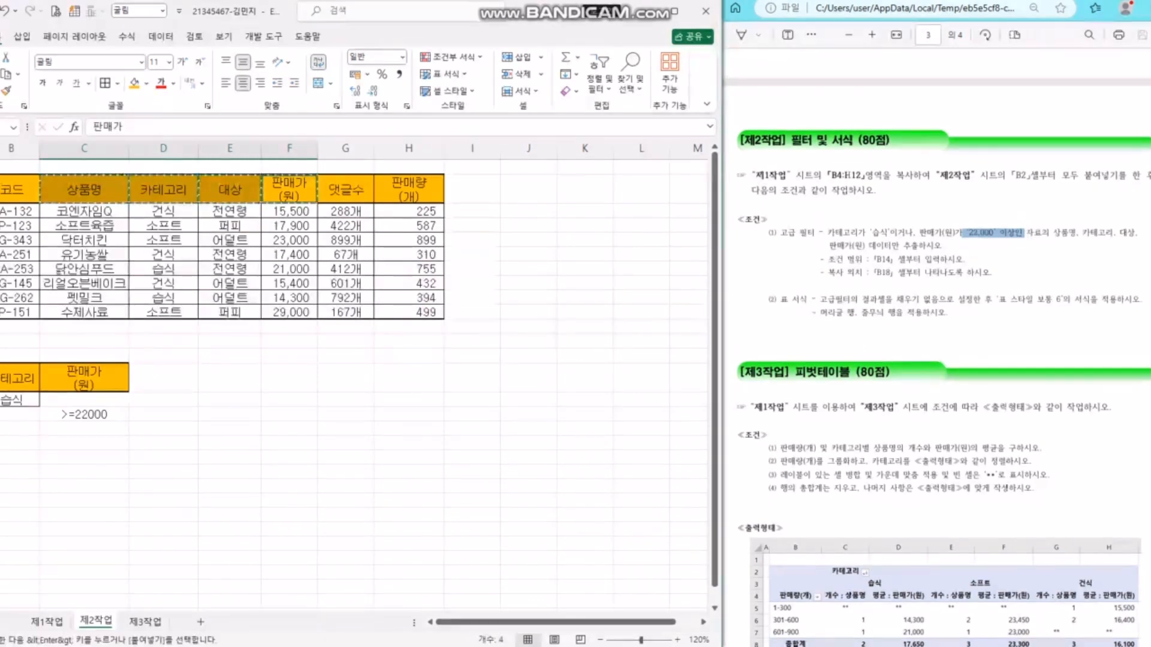
drag(395, 400, 353, 400)
click(17, 443)
key(ctrl+v)
drag(480, 313, 521, 312)
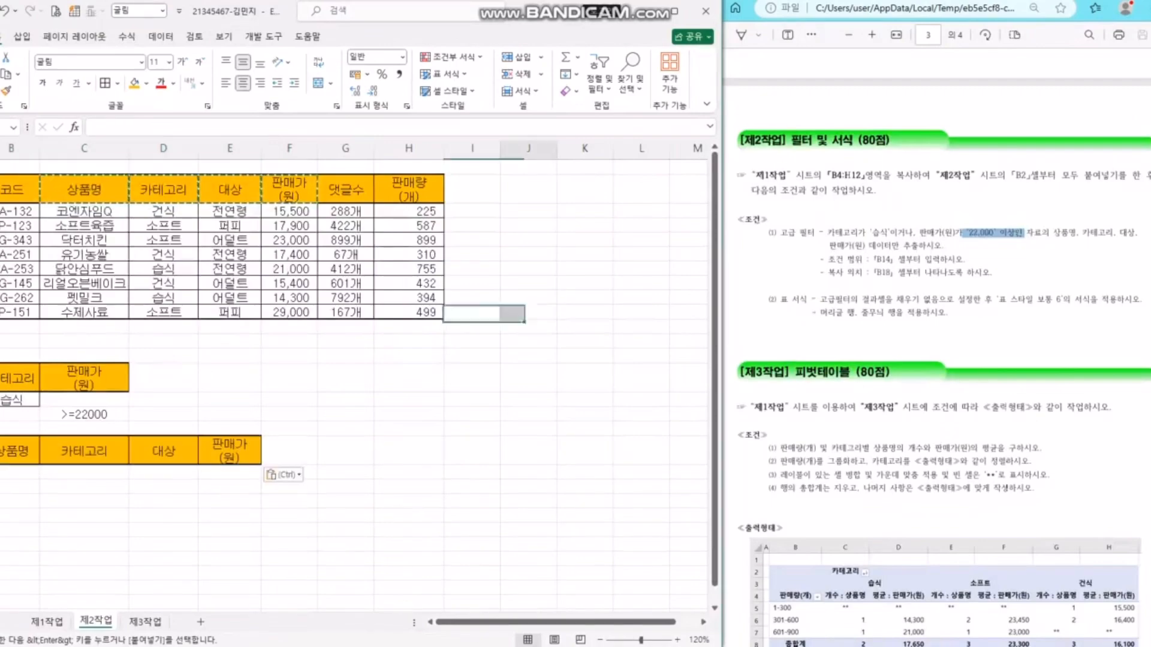
key(Escape)
click(528, 298)
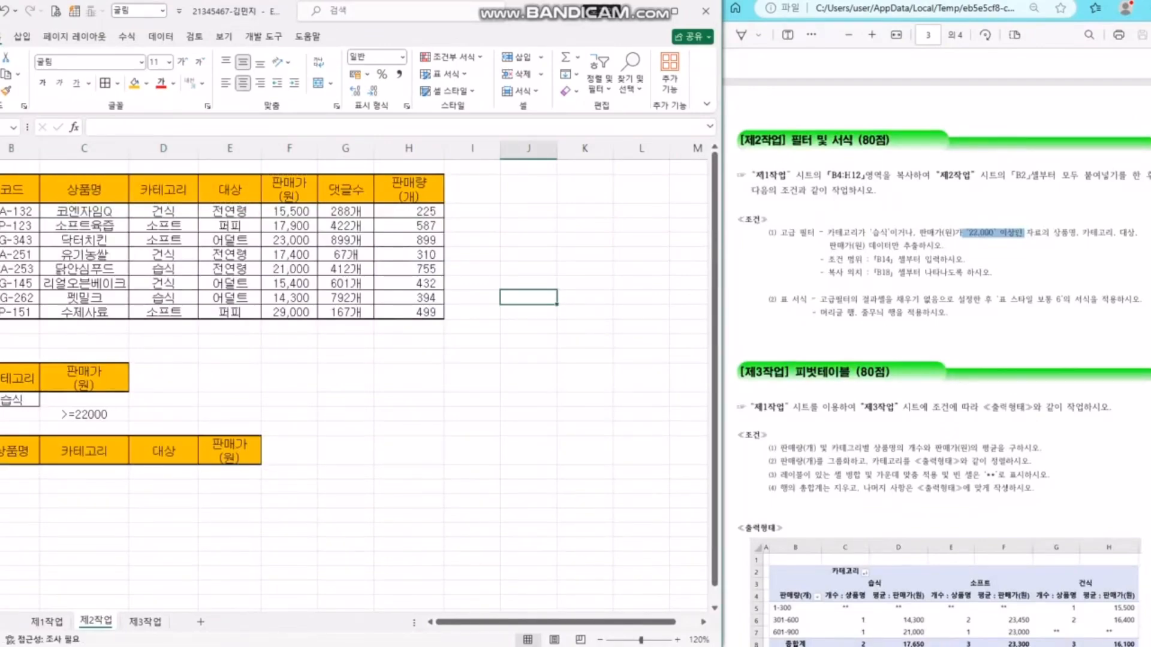
- Start an Advanced Filter with list range B2:H12 and criteria range B14:C16
drag(173, 452, 230, 452)
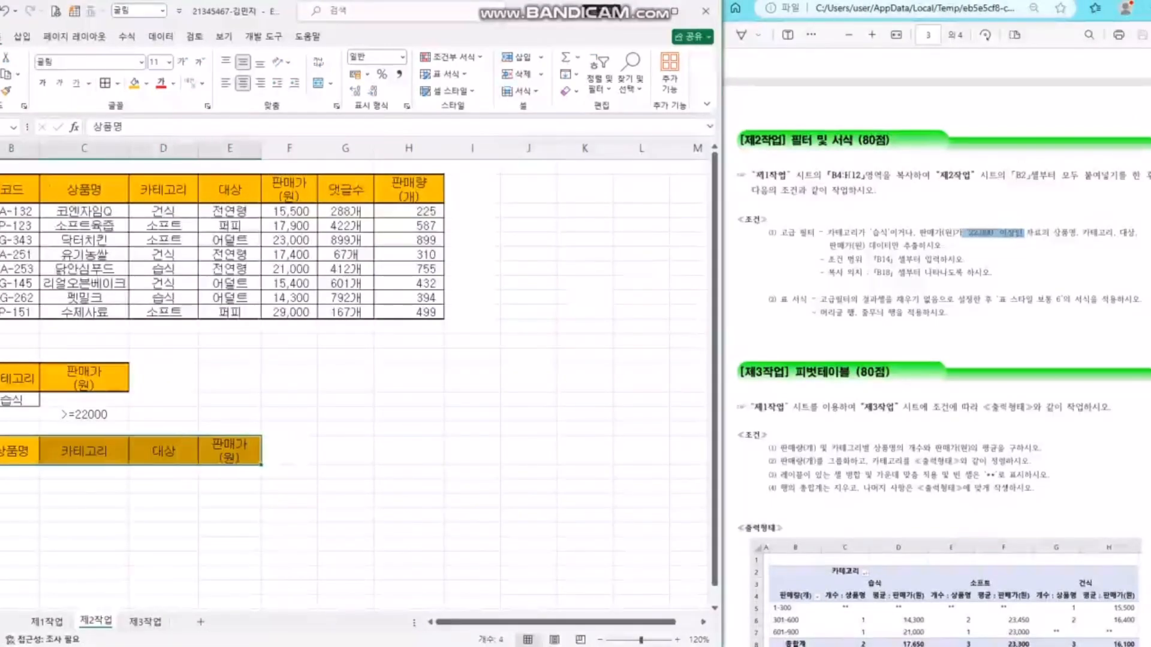
click(160, 37)
click(410, 91)
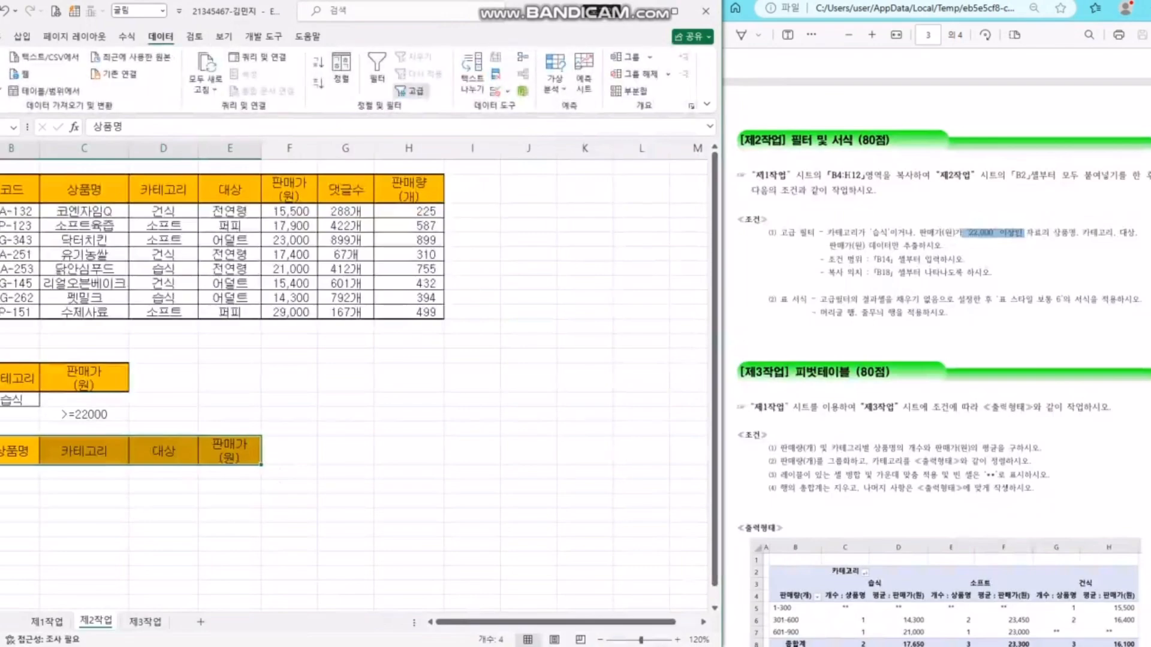
click(581, 368)
click(528, 268)
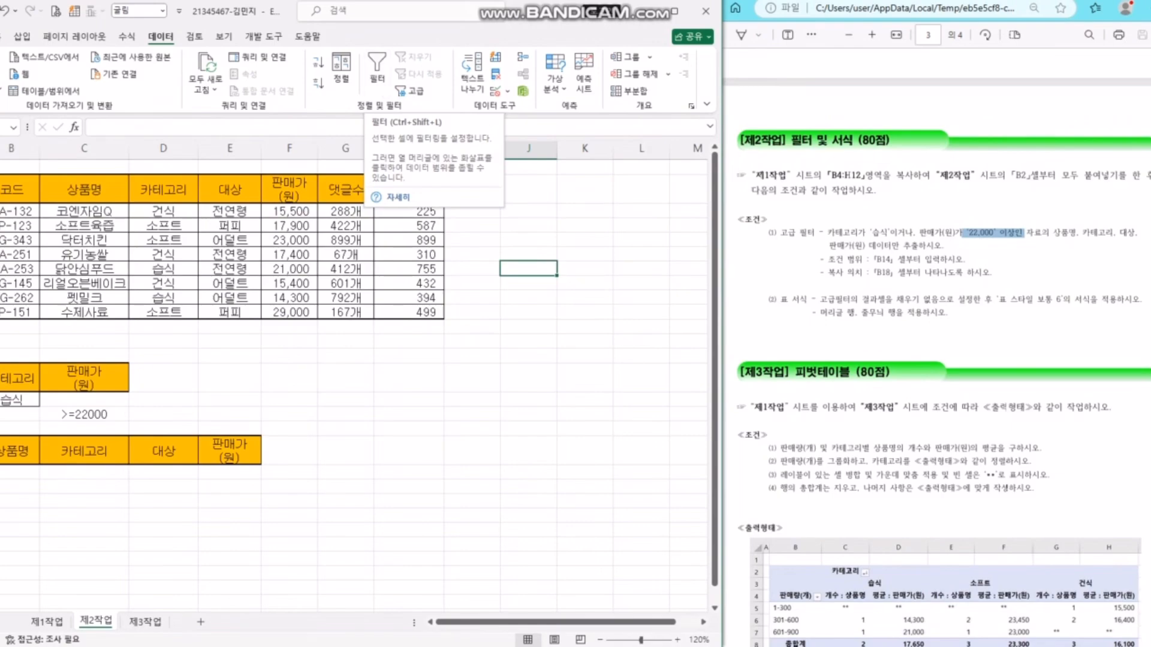
click(410, 91)
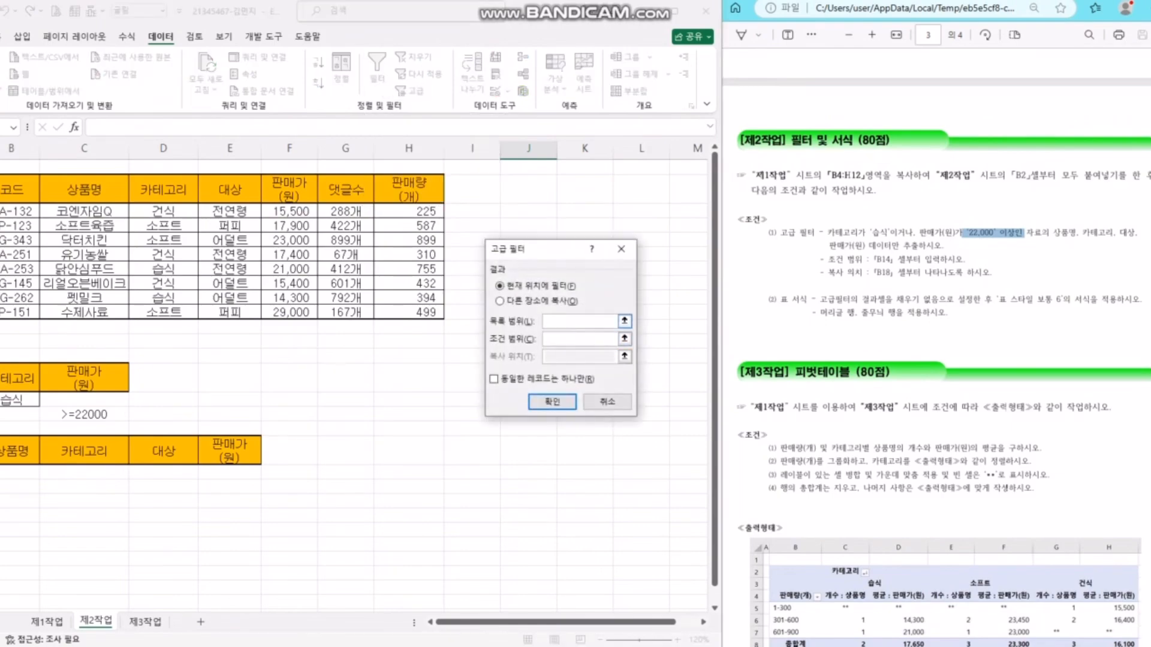
click(624, 321)
drag(14, 190, 428, 312)
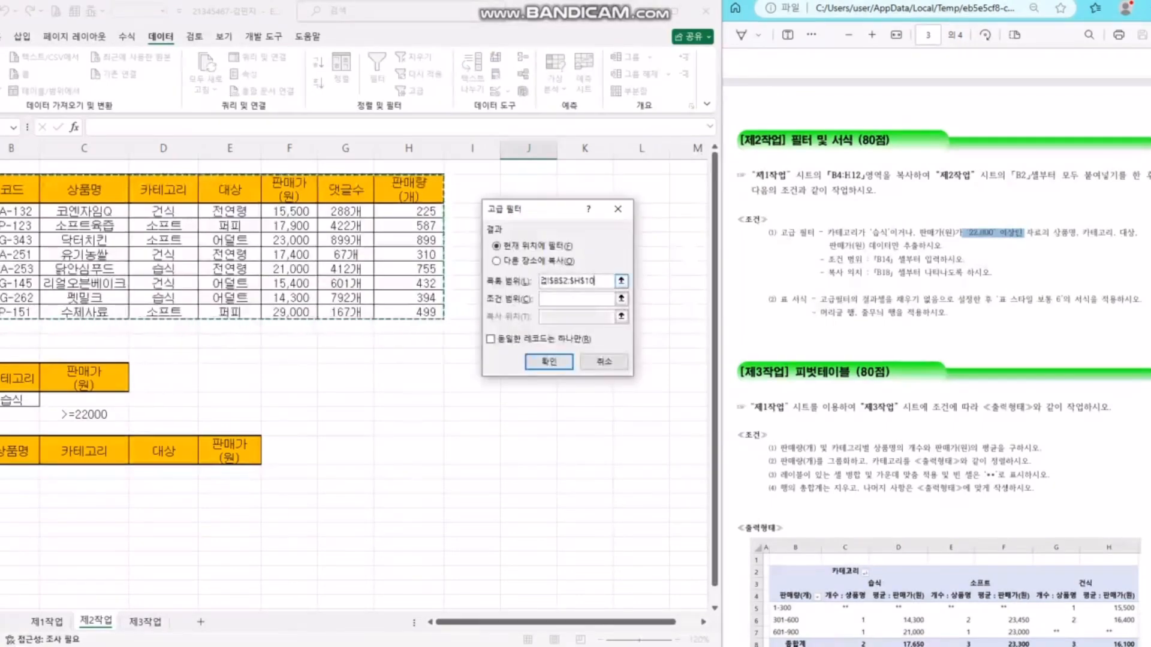
click(576, 298)
drag(18, 377, 84, 414)
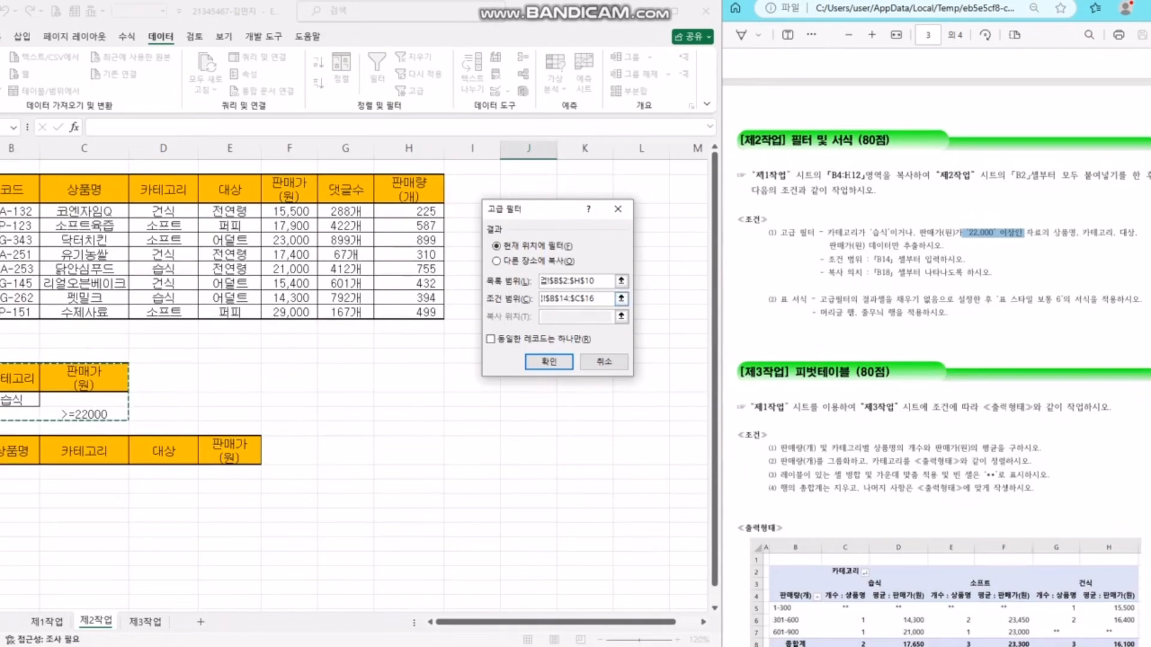
- Copy the filter results to another location, B18:E18, and run the extraction
click(576, 316)
click(533, 261)
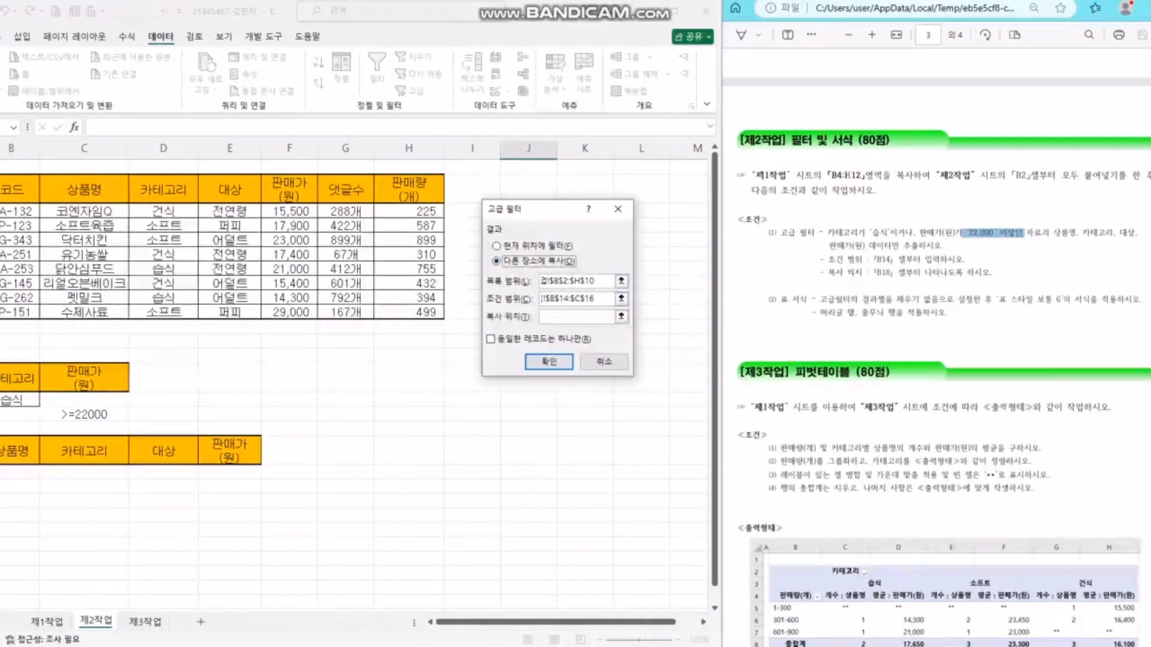
click(576, 316)
drag(18, 450, 229, 450)
drag(18, 472, 230, 472)
drag(18, 450, 230, 450)
click(549, 362)
- Check the four extracted products and begin widening column B
click(473, 429)
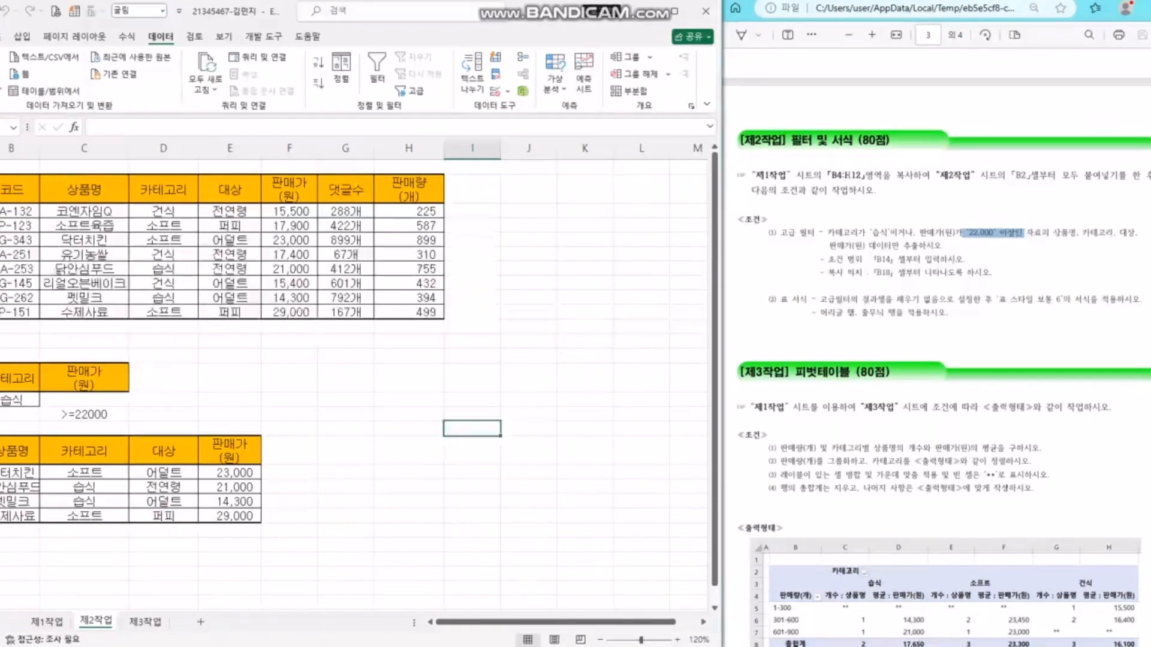
click(229, 283)
drag(18, 377, 83, 414)
click(18, 451)
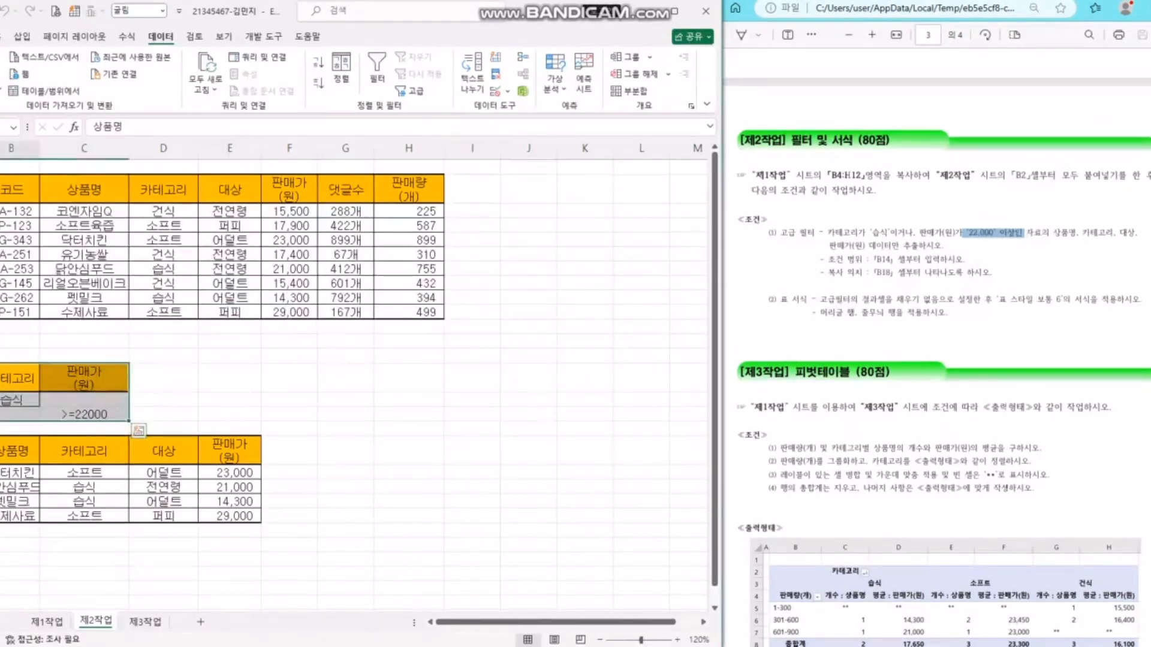
drag(40, 148, 51, 148)
- Widen column B and format B18:E22 as a table in Medium Style 6 with headers
click(300, 341)
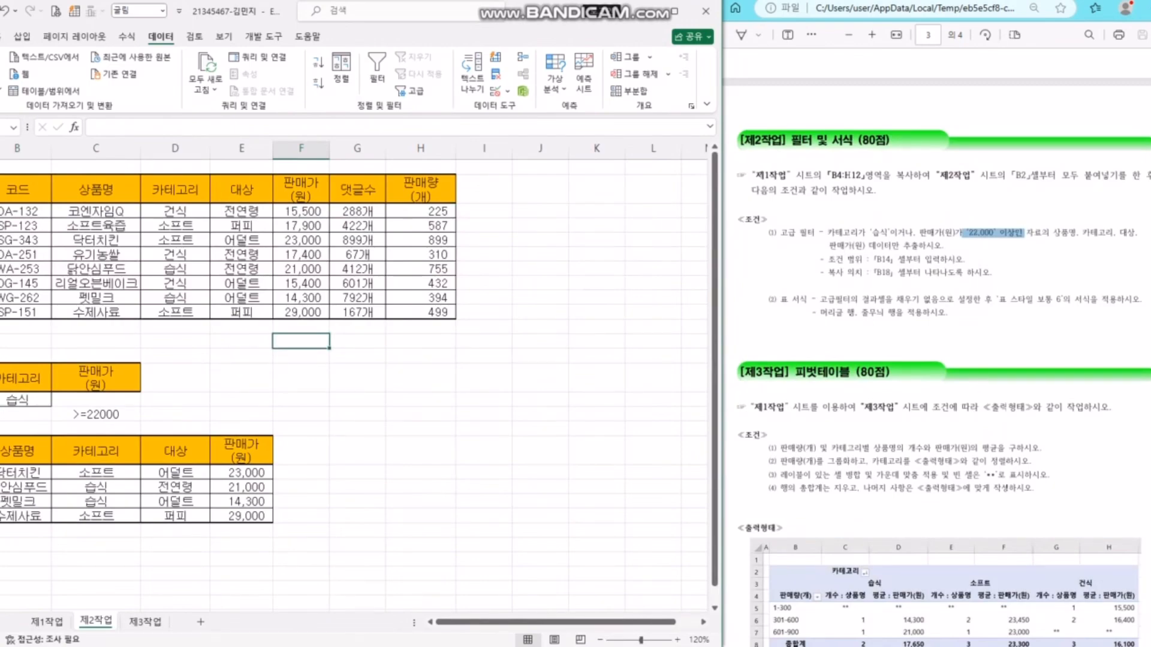
click(421, 451)
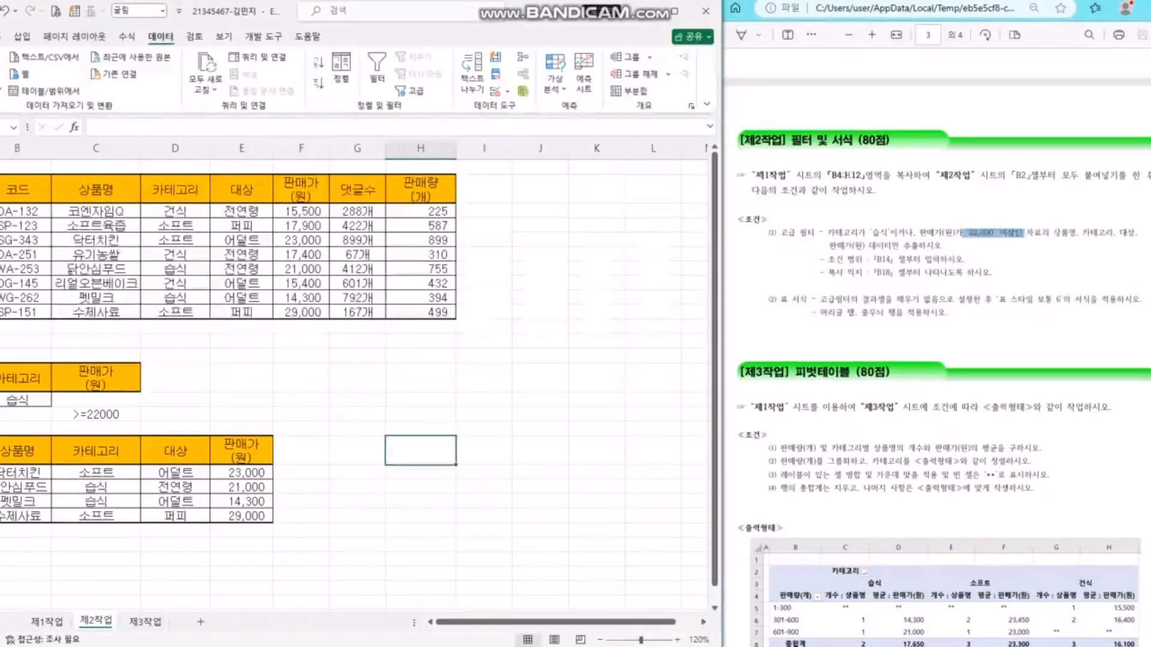
drag(421, 400, 357, 399)
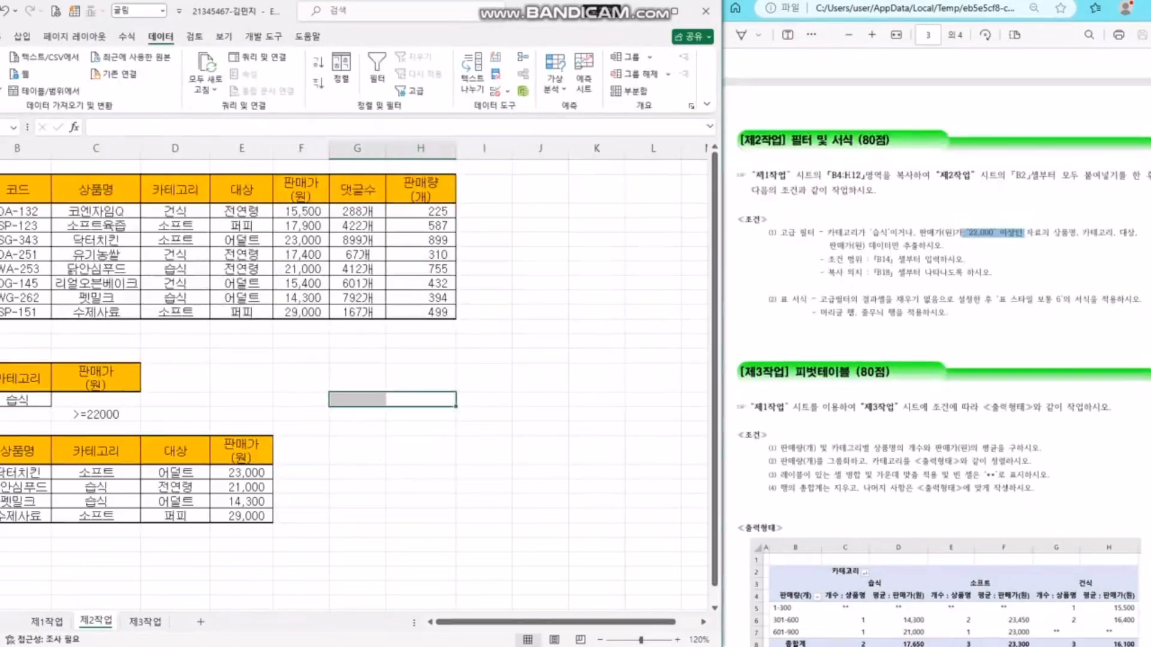
drag(18, 451, 273, 520)
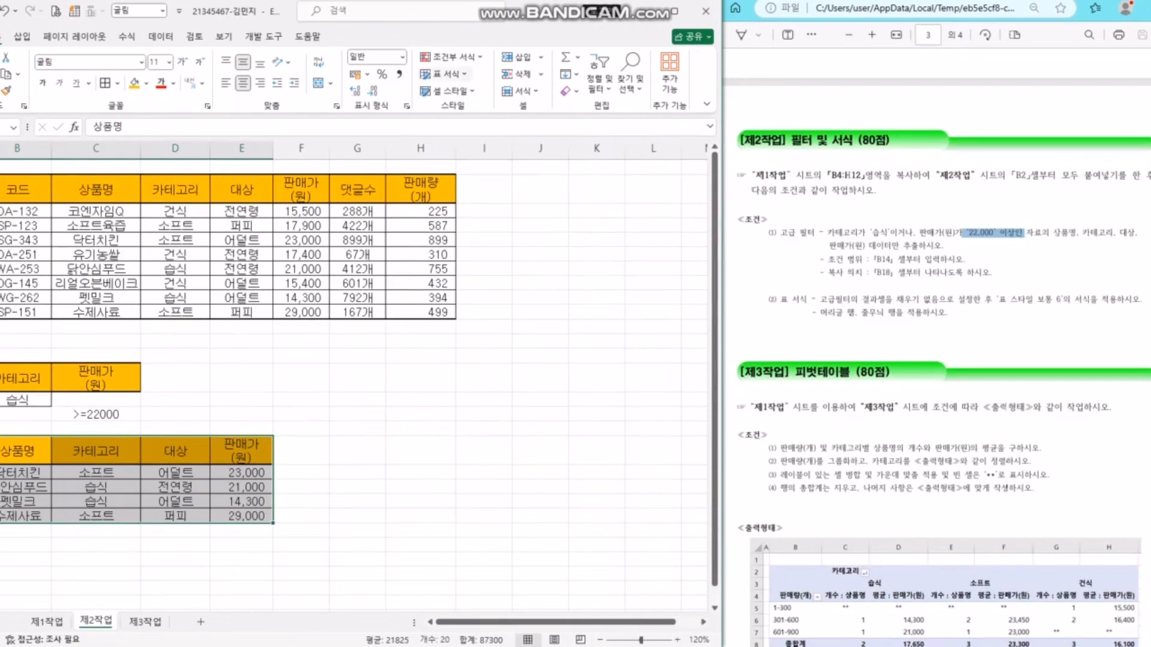
click(464, 74)
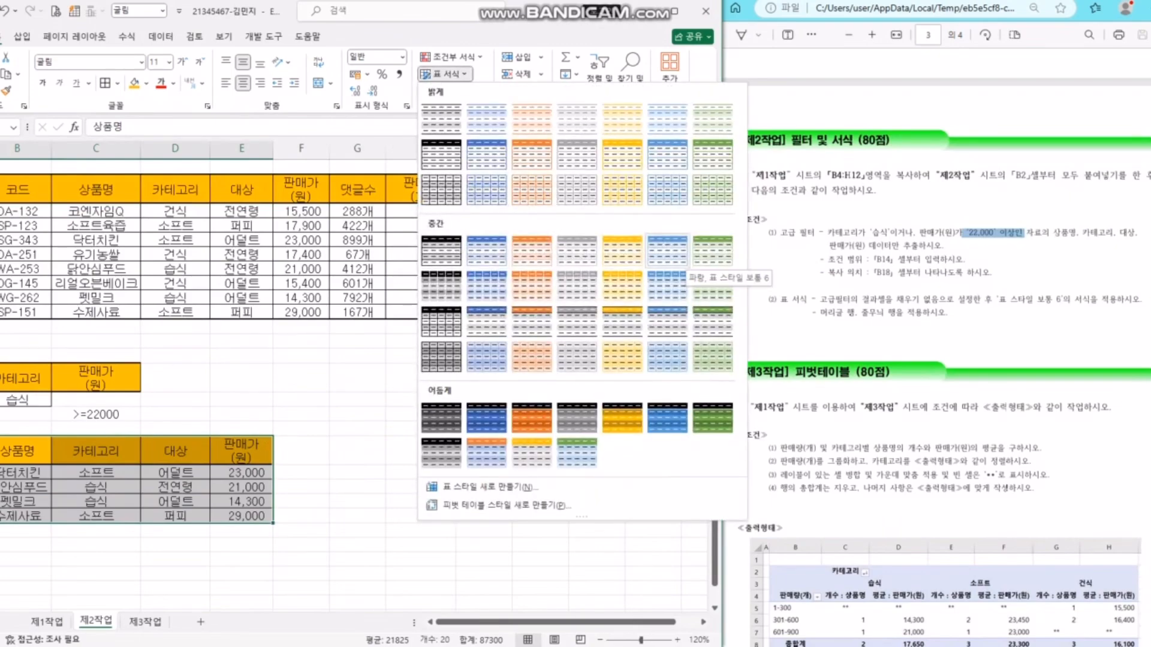
click(667, 251)
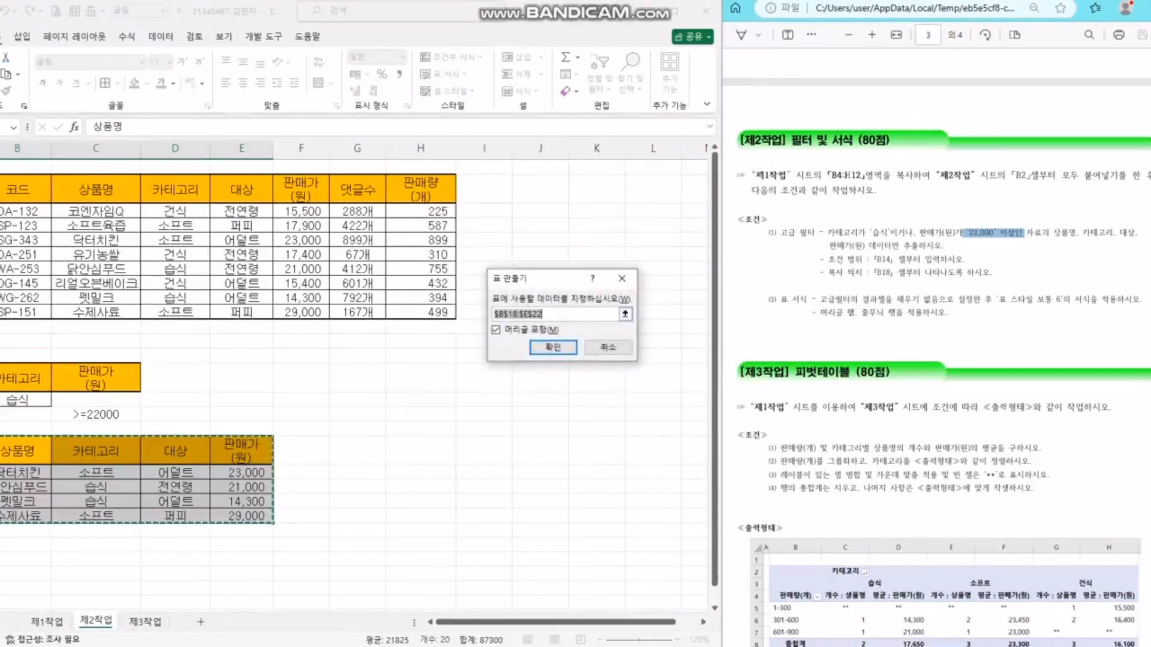
click(553, 348)
click(484, 450)
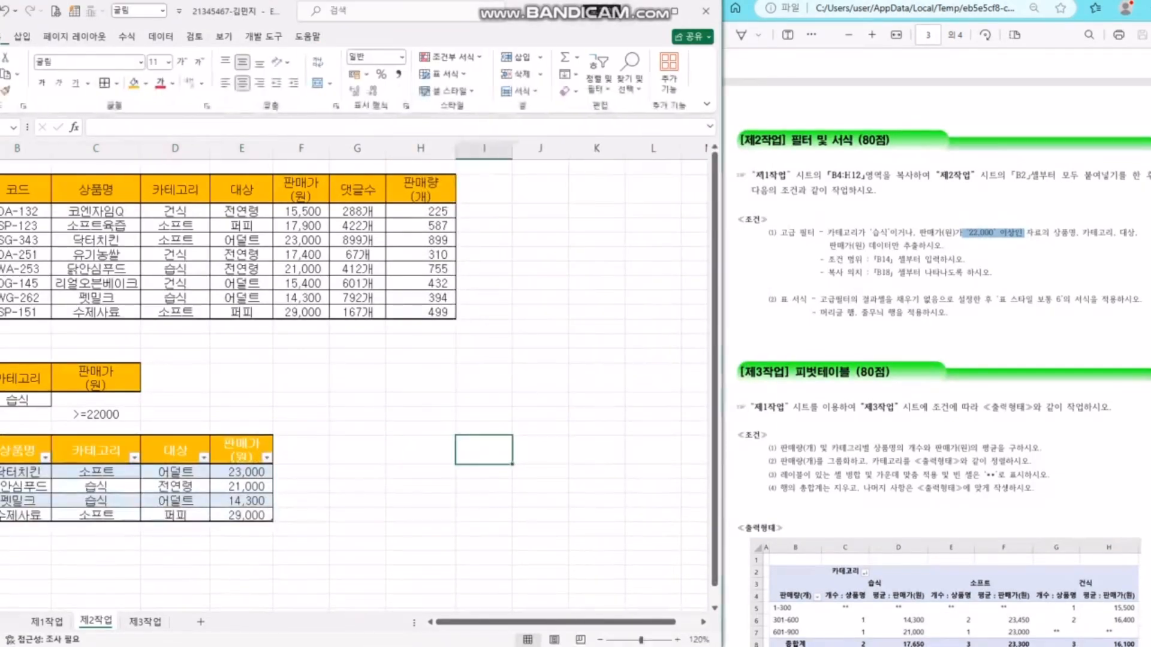
- Set the result table's fill colour to No Fill
drag(21, 451, 242, 515)
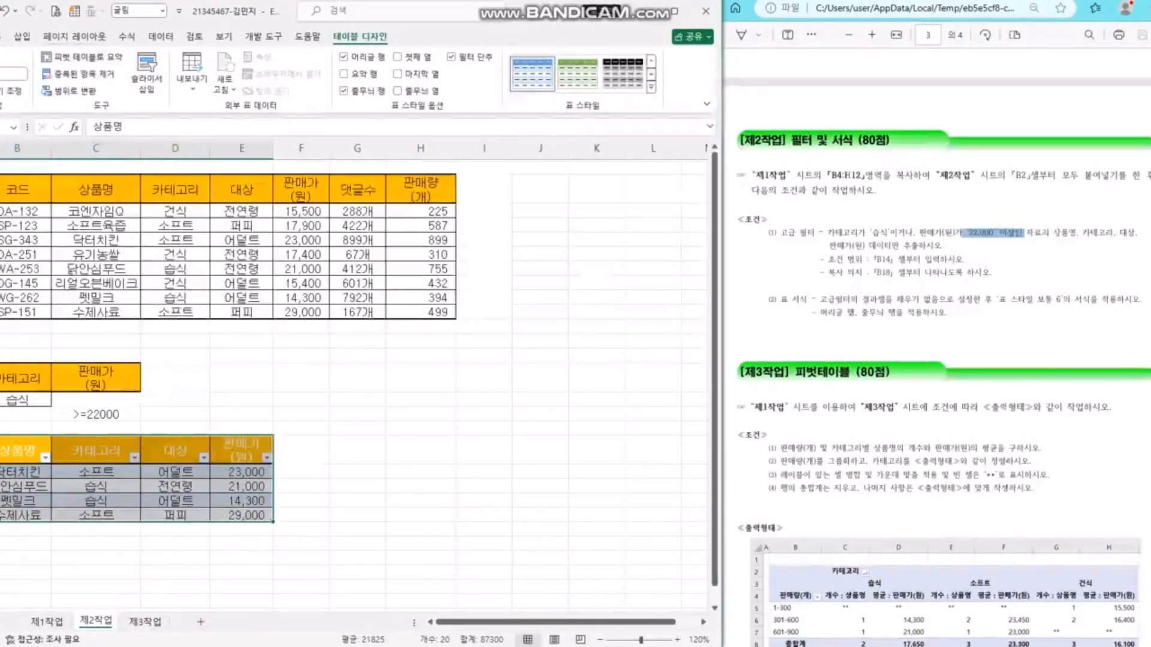
click(1, 36)
click(146, 84)
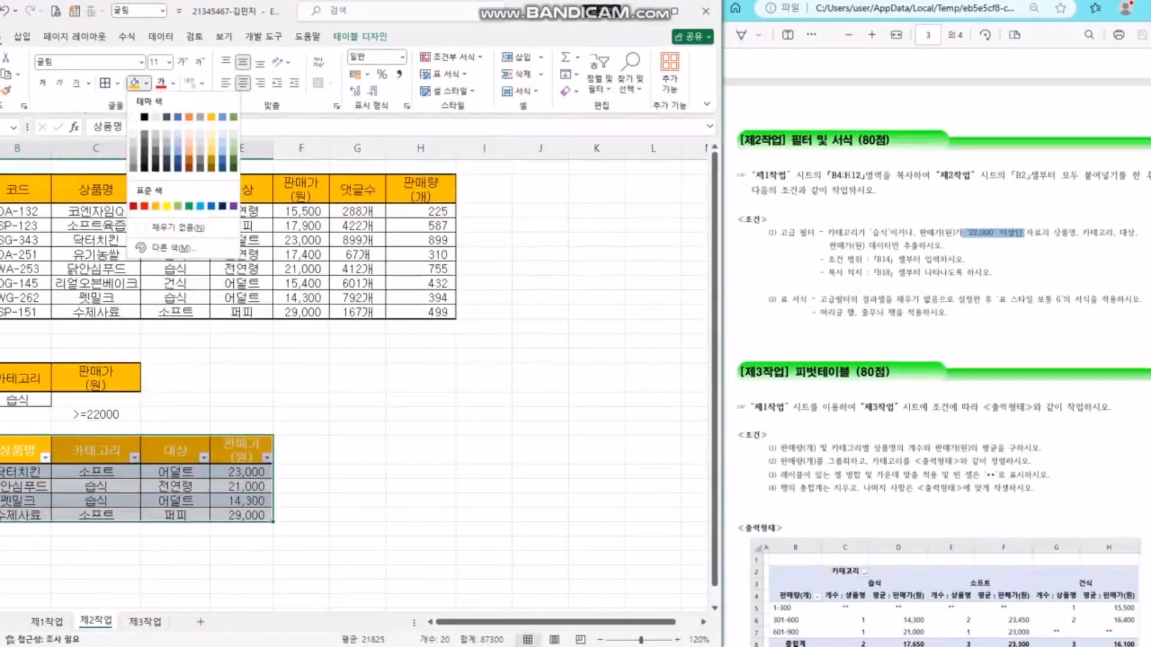
click(178, 227)
click(420, 399)
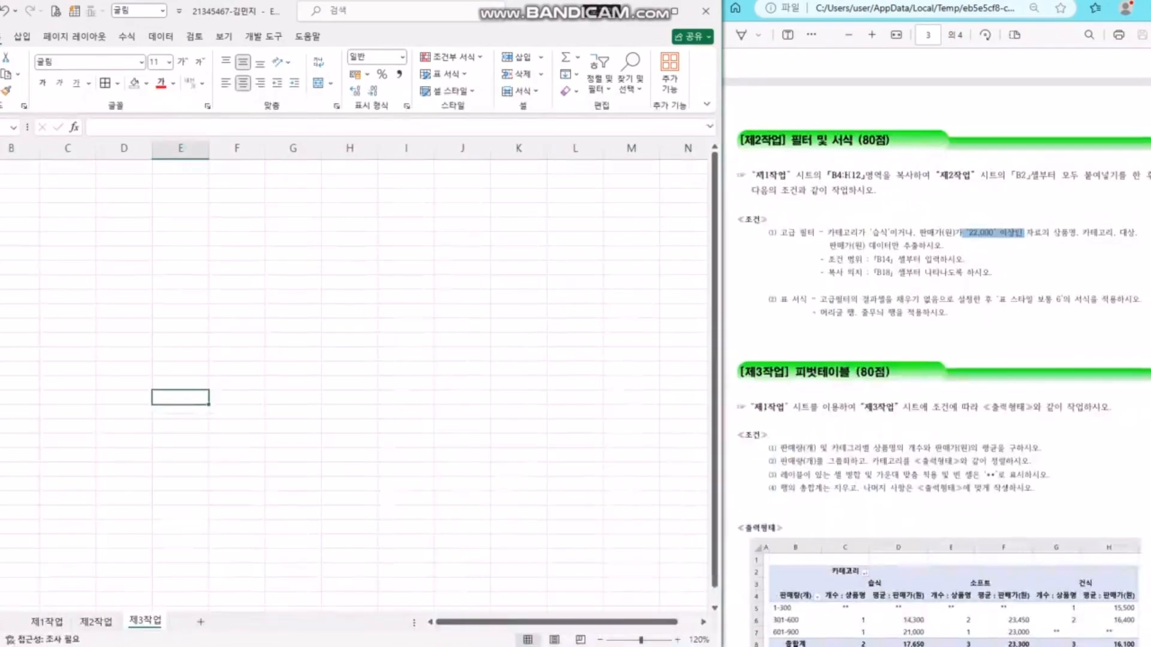
- Scroll the instruction PDF to the 제3작업 section, then switch Excel to sheet 제1작업
click(815, 373)
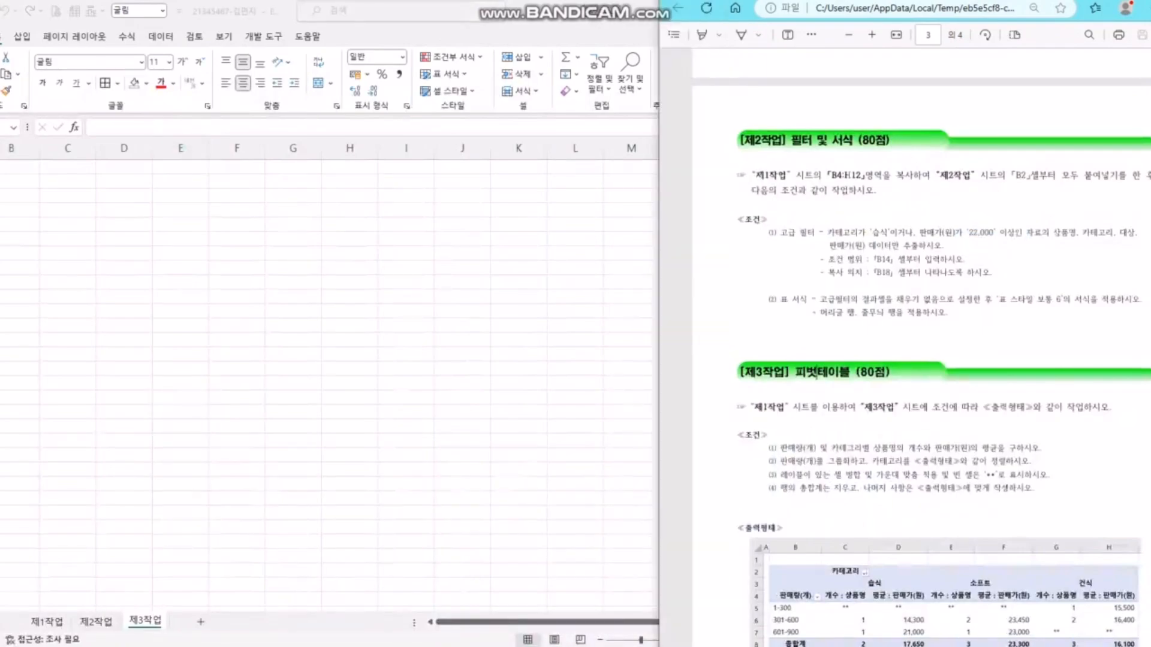
scroll(817, 373, down, 2)
click(180, 397)
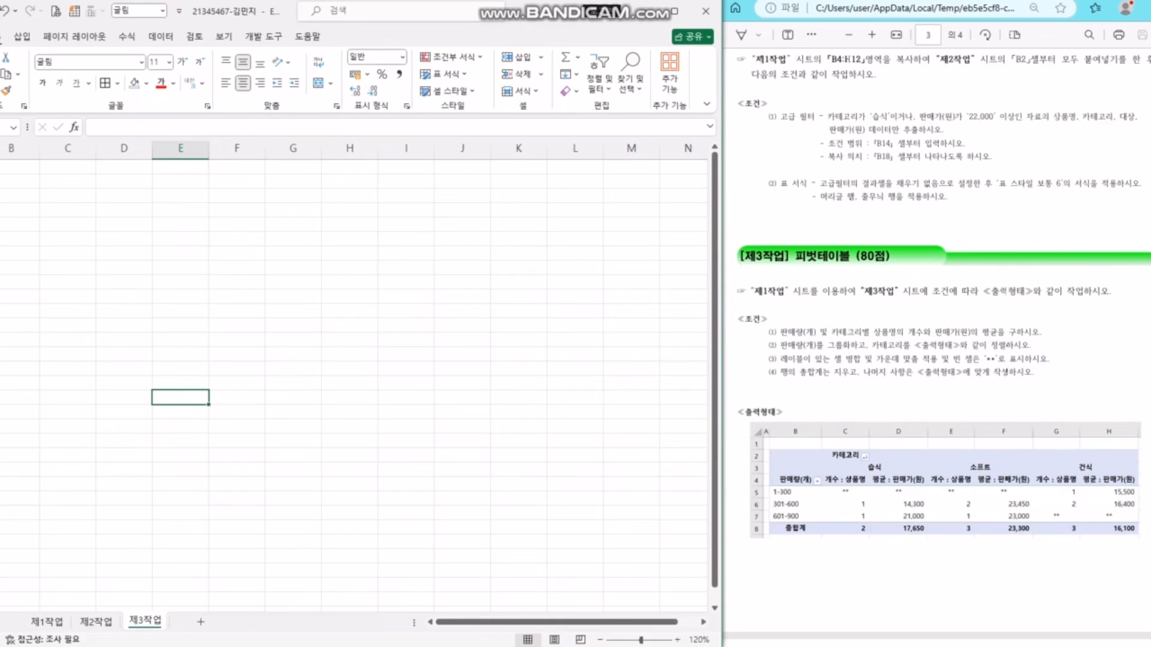
click(349, 368)
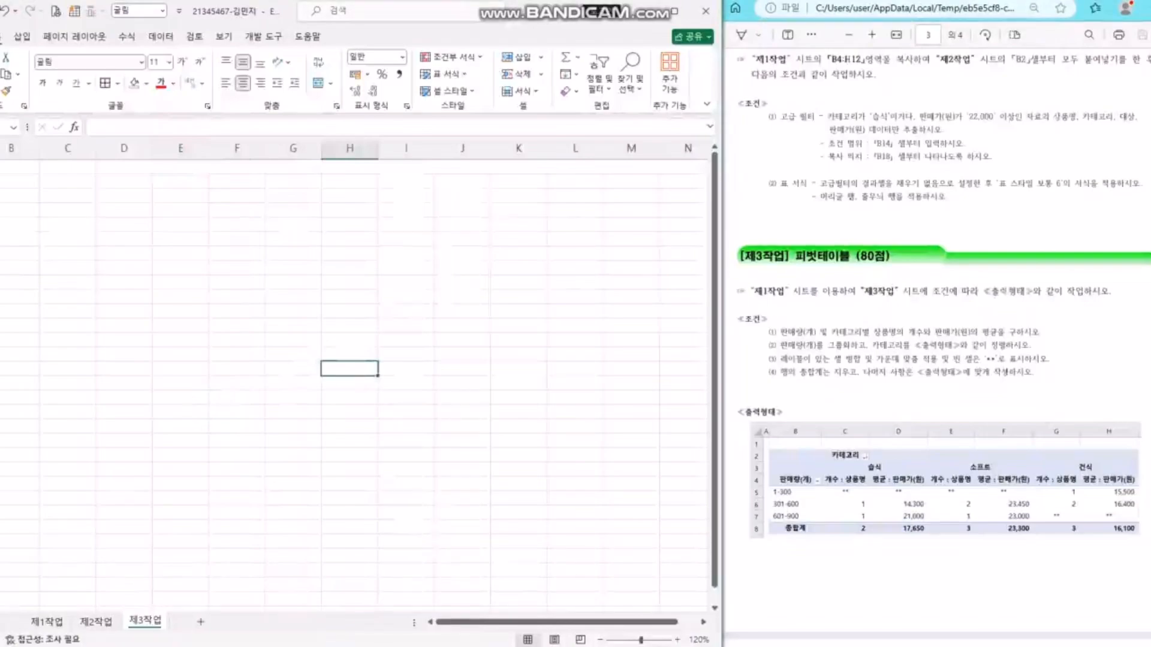
click(47, 622)
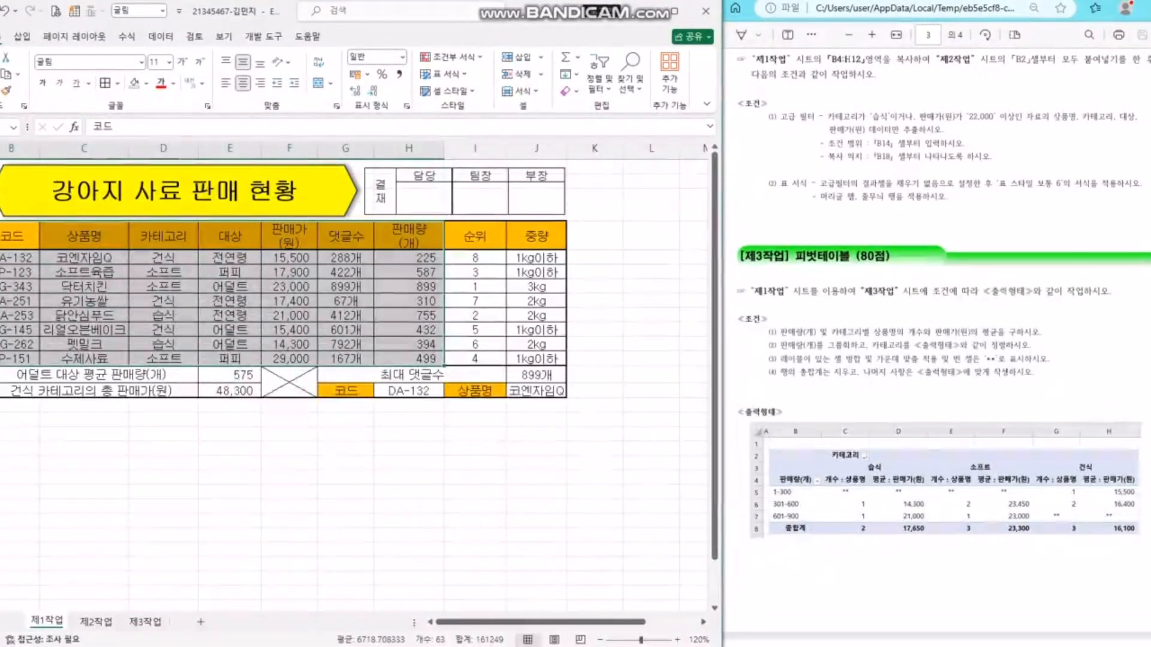
- Insert a PivotTable from 제1작업!$B$4:$H$12 on existing sheet 제3작업 at B2
click(22, 36)
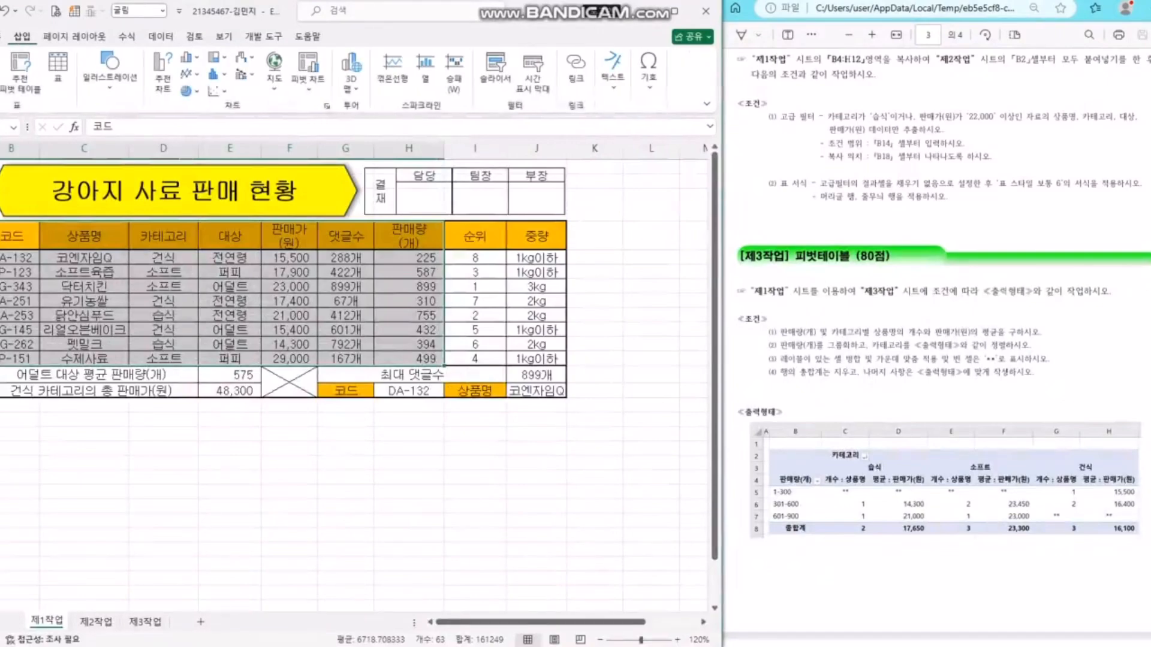
click(0, 89)
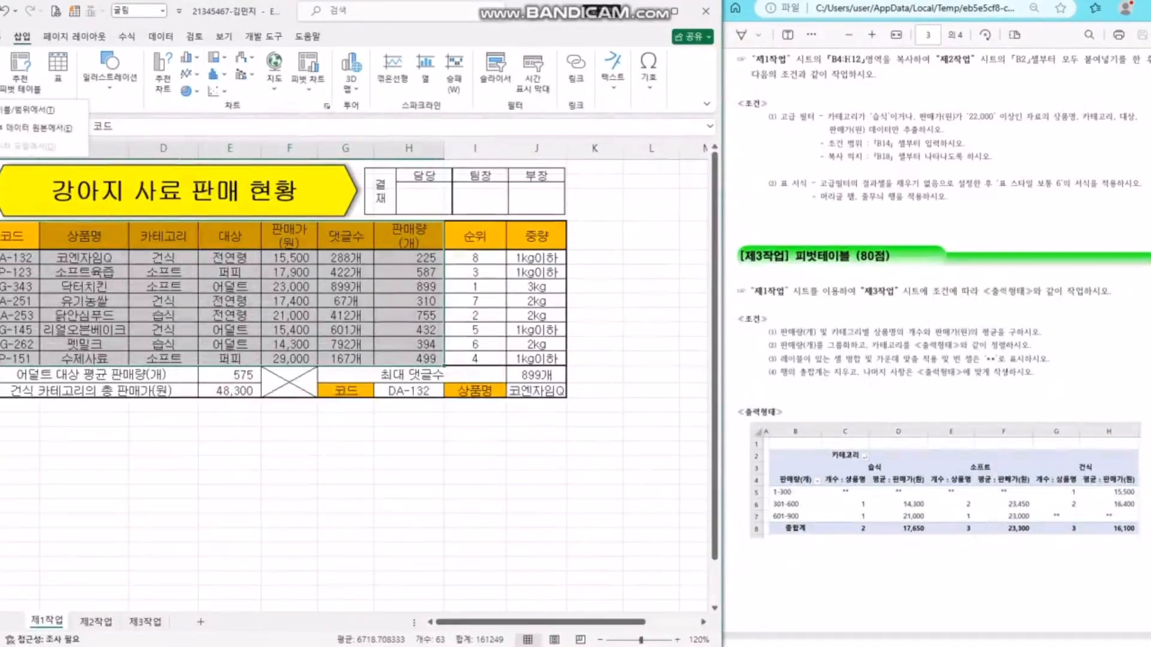
click(28, 110)
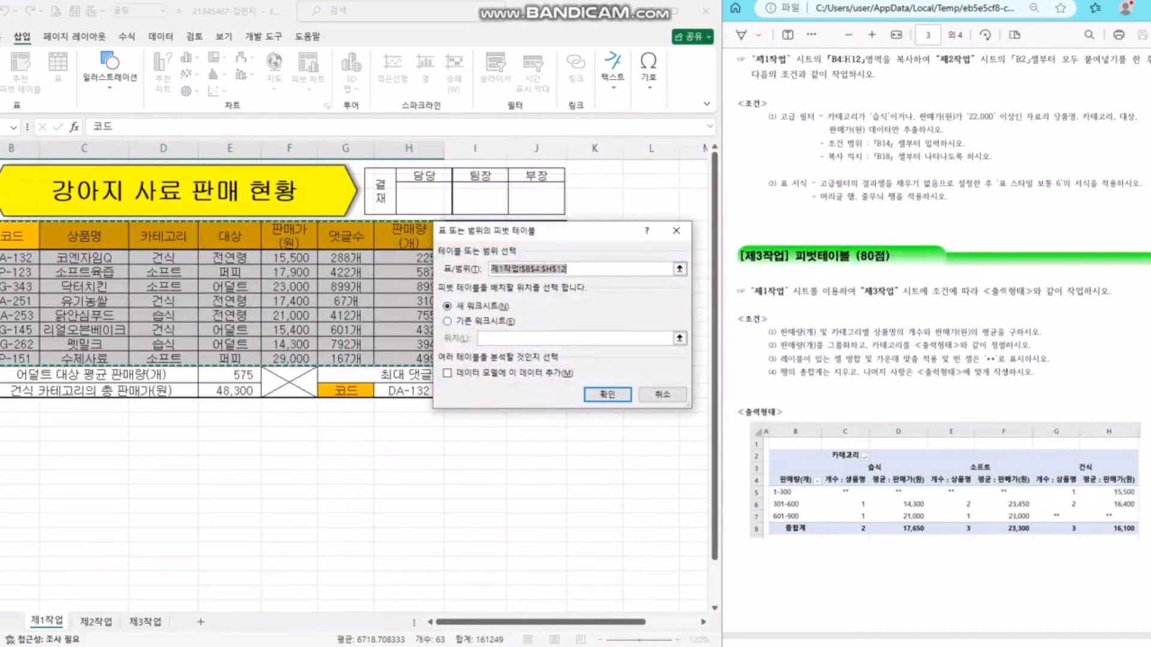
key(alt+e)
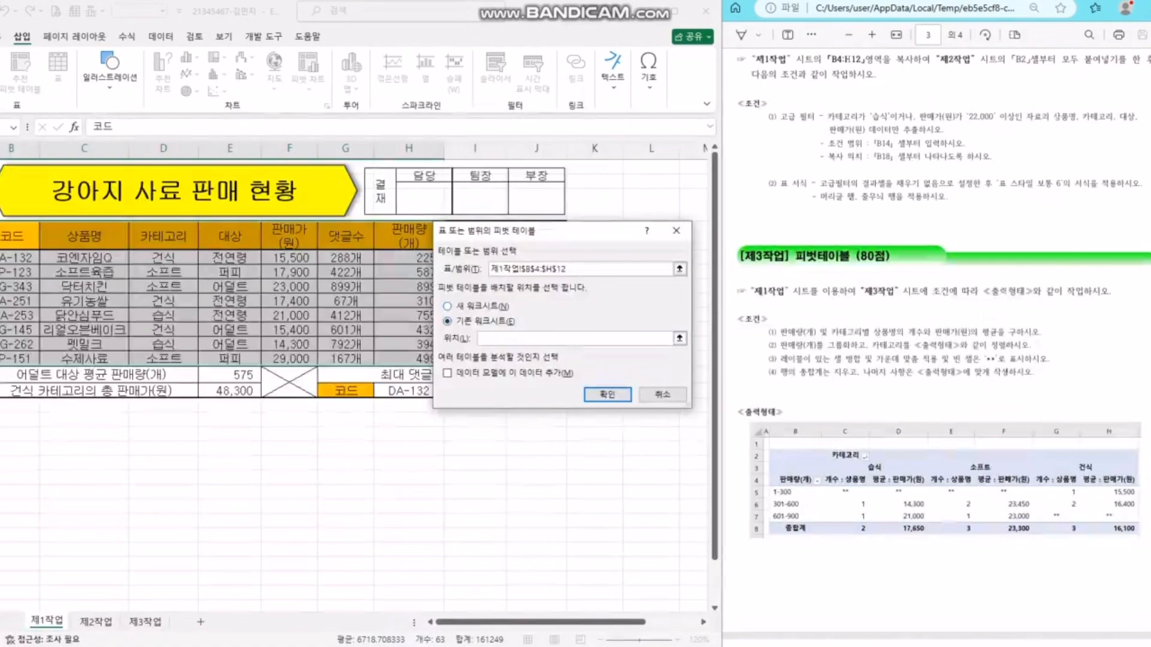
click(145, 622)
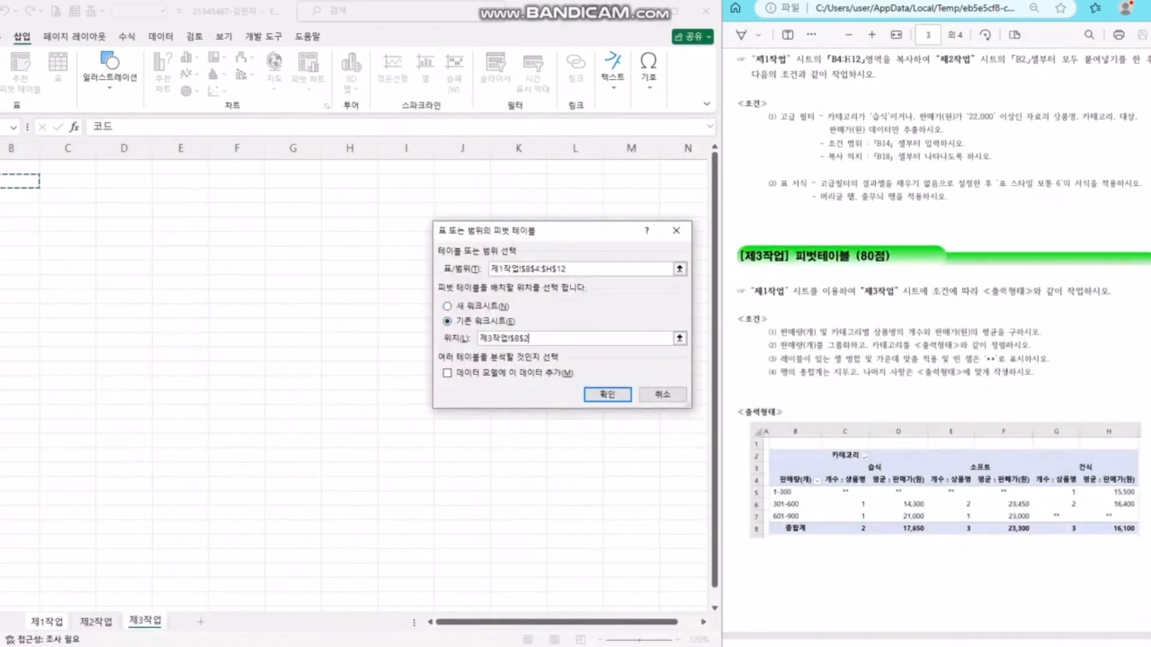
click(607, 395)
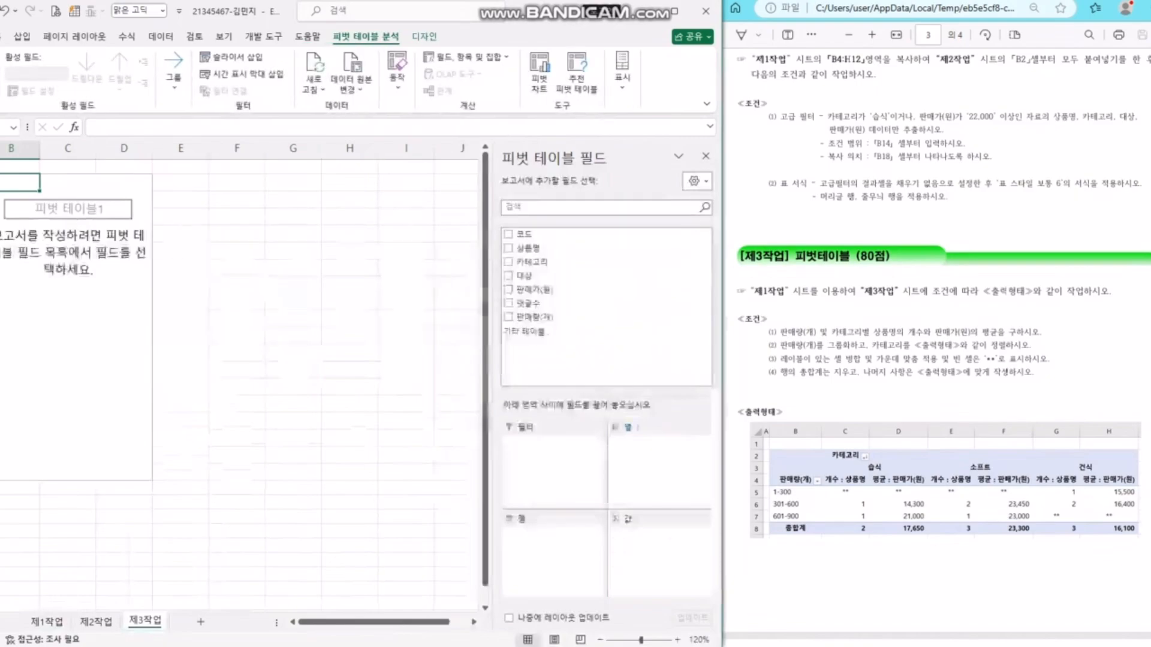
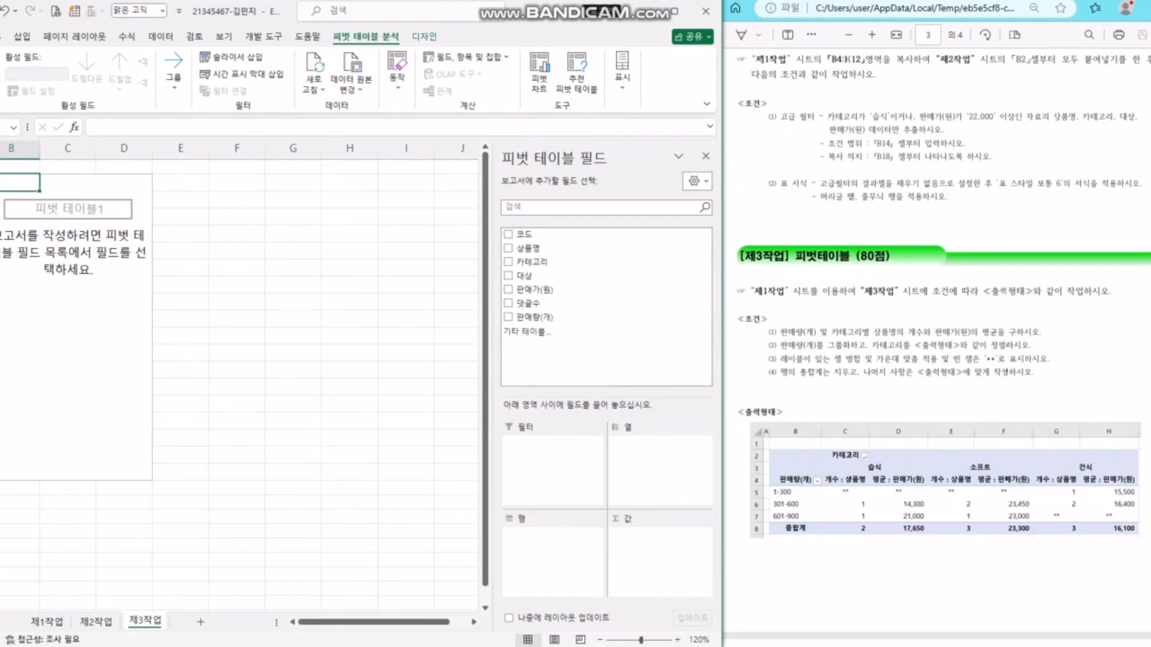
- Put 카테고리 in the pivot columns and 판매량(개) in the rows
drag(532, 263, 653, 464)
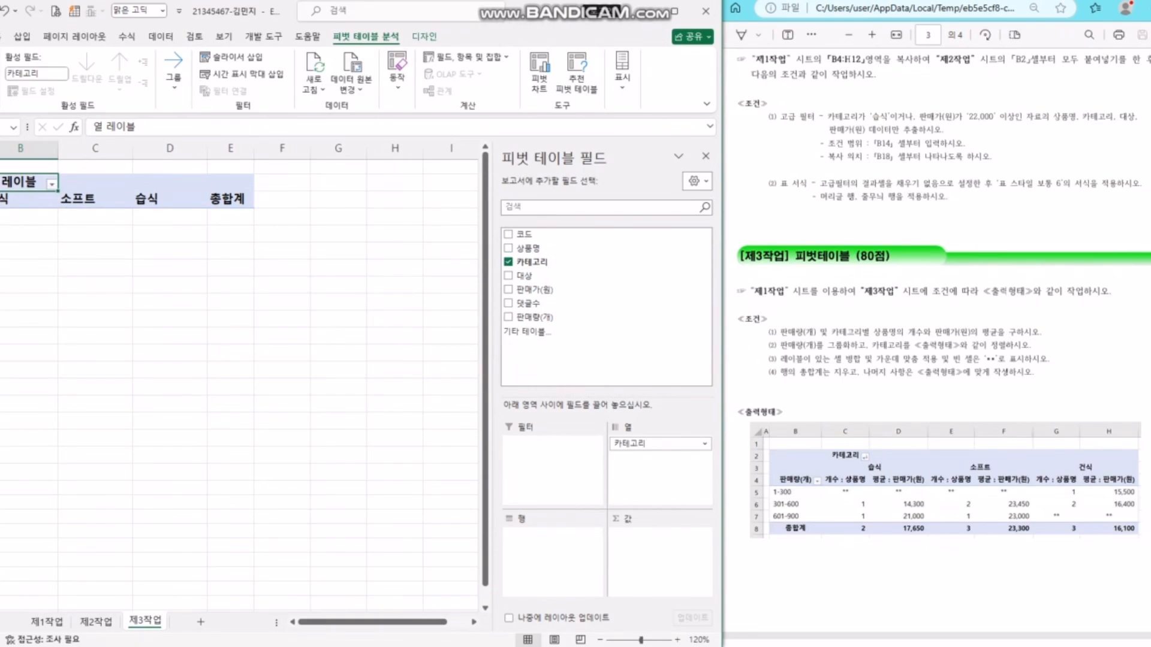
drag(545, 318, 552, 536)
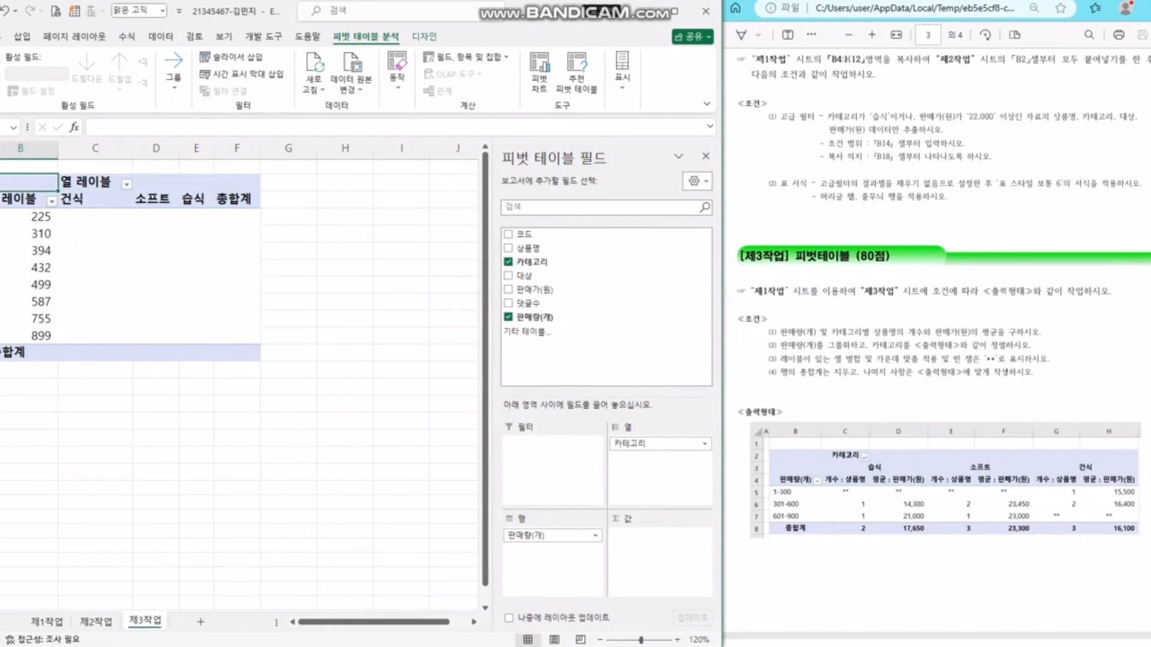
drag(870, 332, 1004, 332)
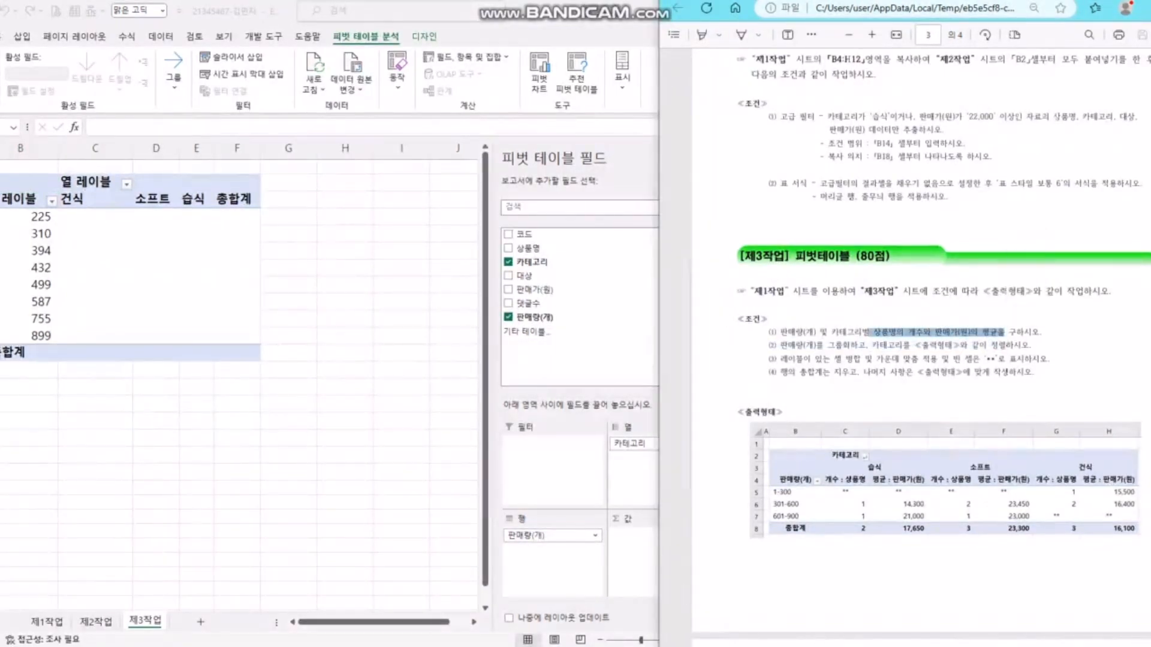
- Add the count of 상품명 and the 판매가(원) total to the pivot values
click(534, 248)
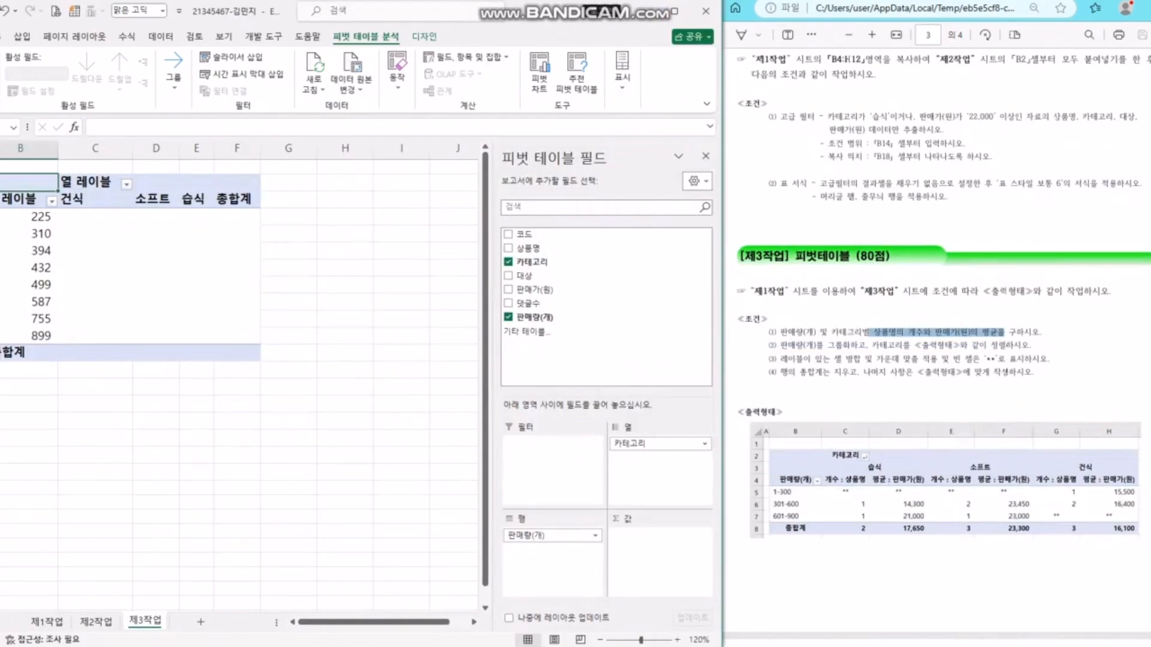
key(space)
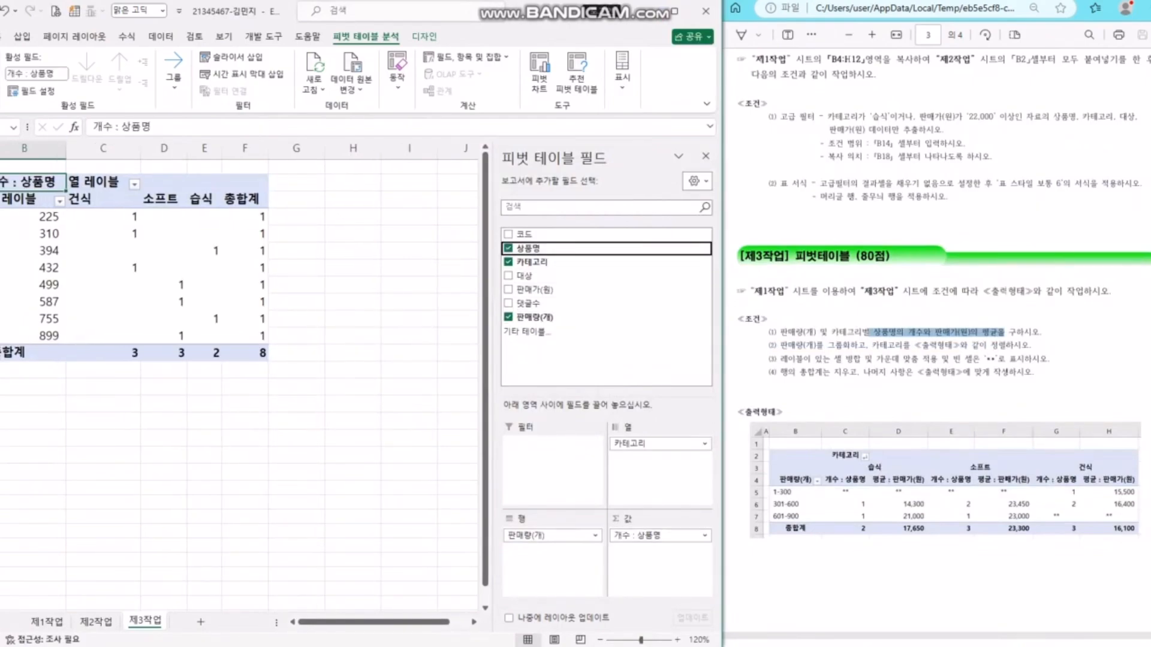
key(Down)
key(Down)
key(Down)
drag(535, 289, 659, 545)
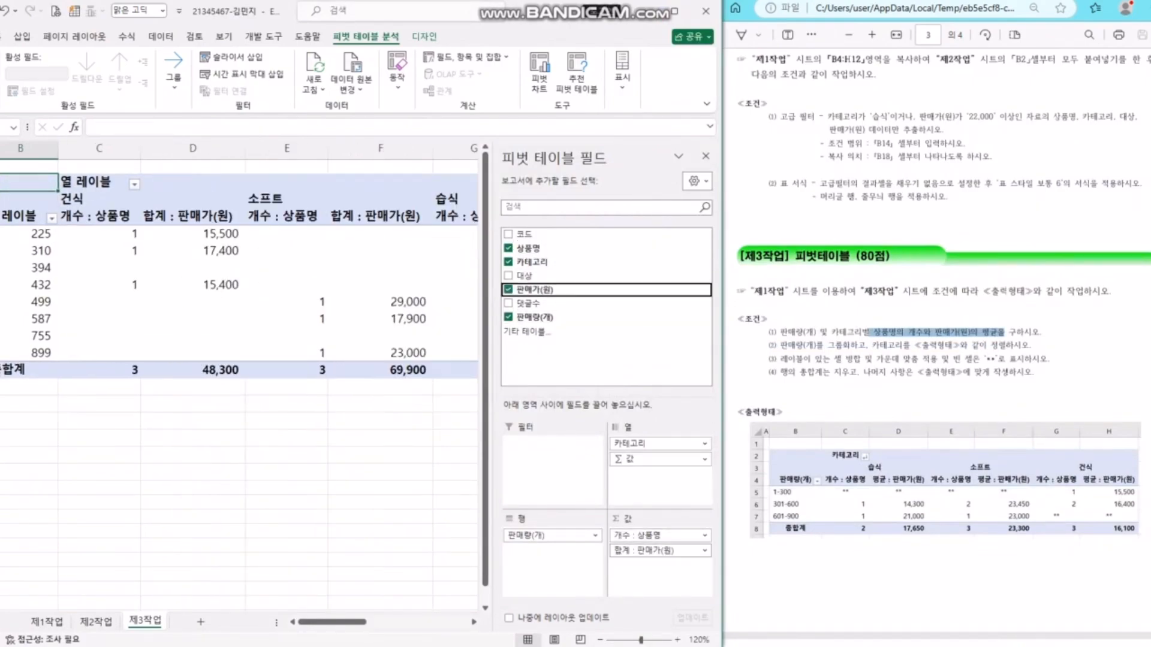
click(1005, 332)
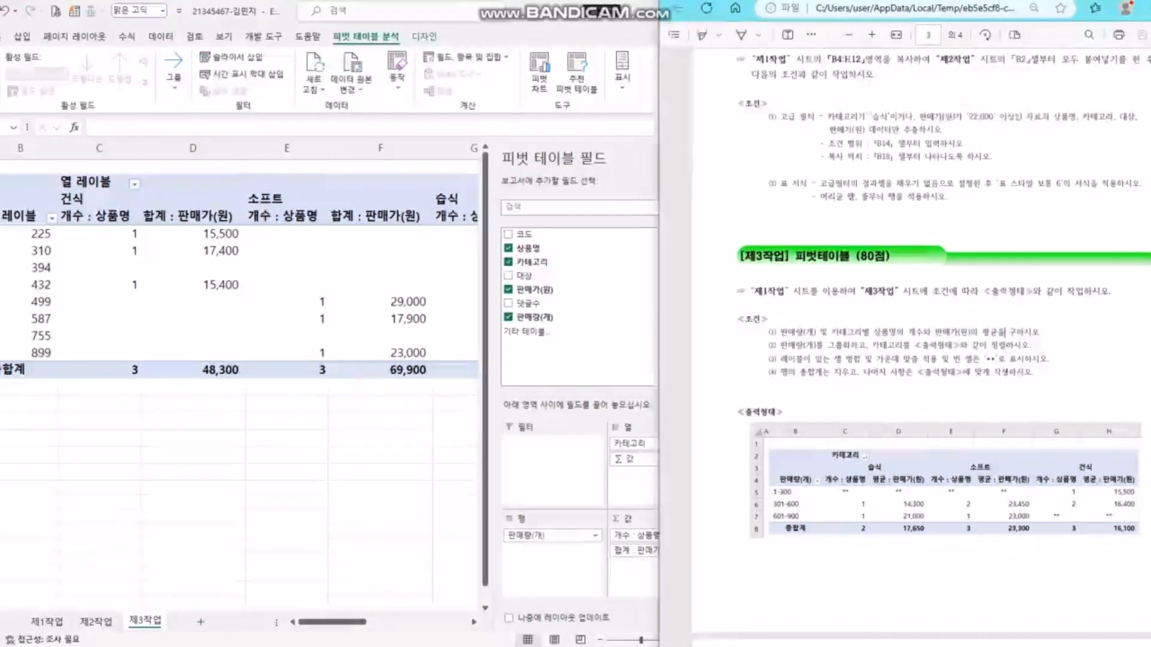
click(633, 570)
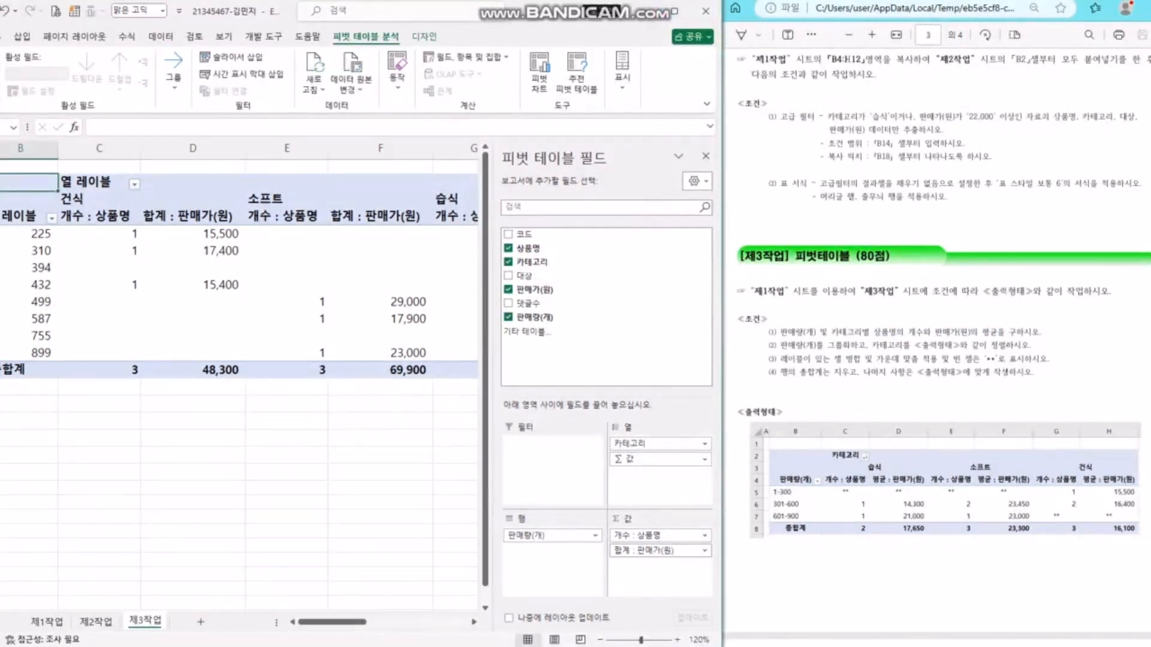
- Summarize 판매가(원) by average, named 평균 : 판매가(원)
click(659, 535)
click(662, 535)
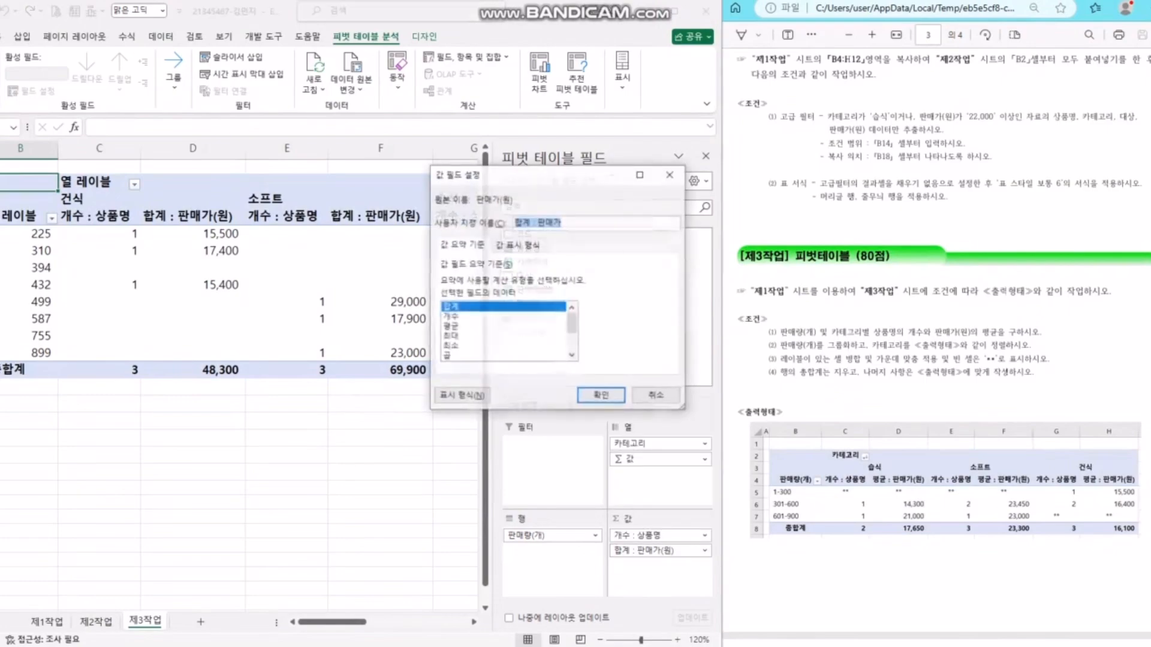
click(456, 327)
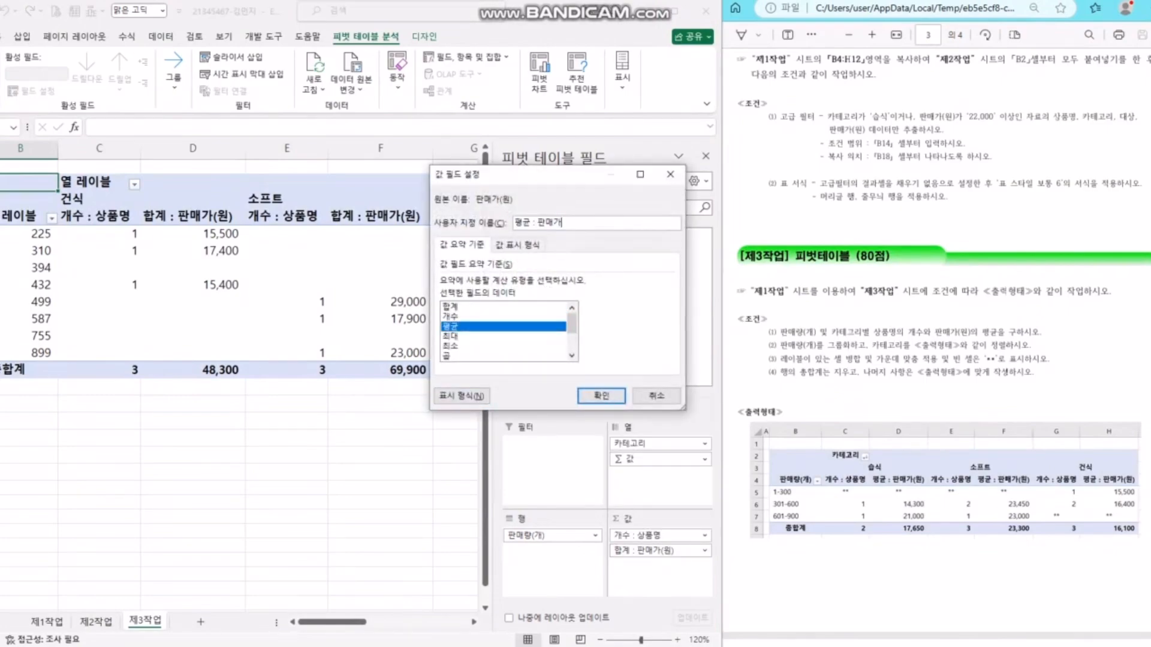
text((원))
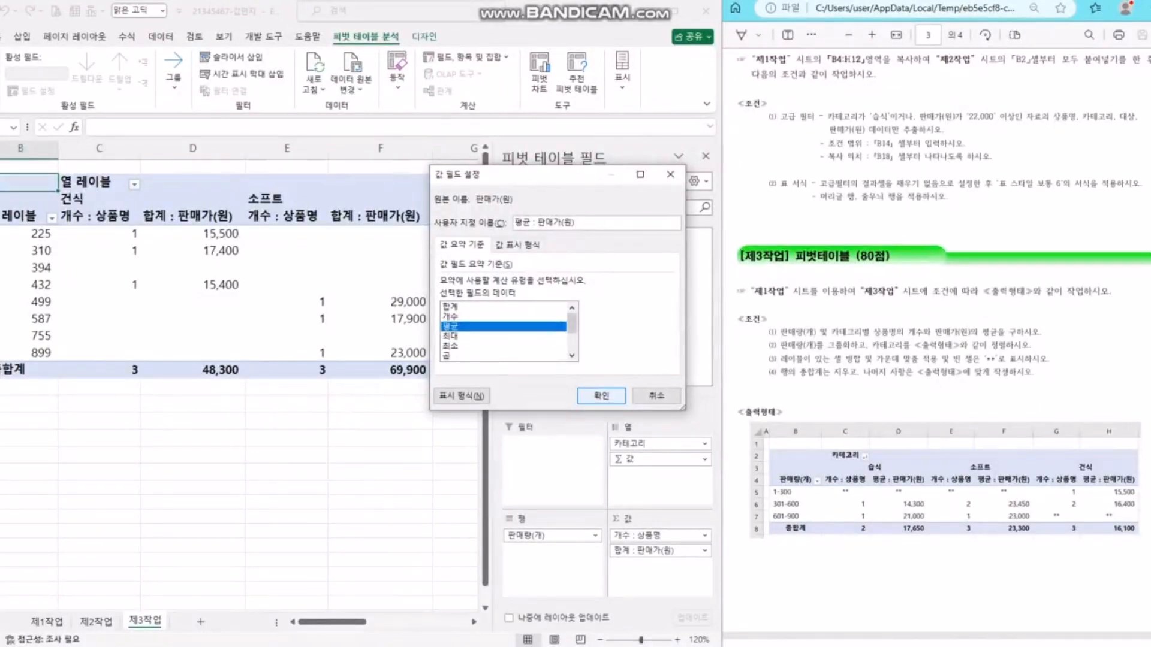
click(601, 396)
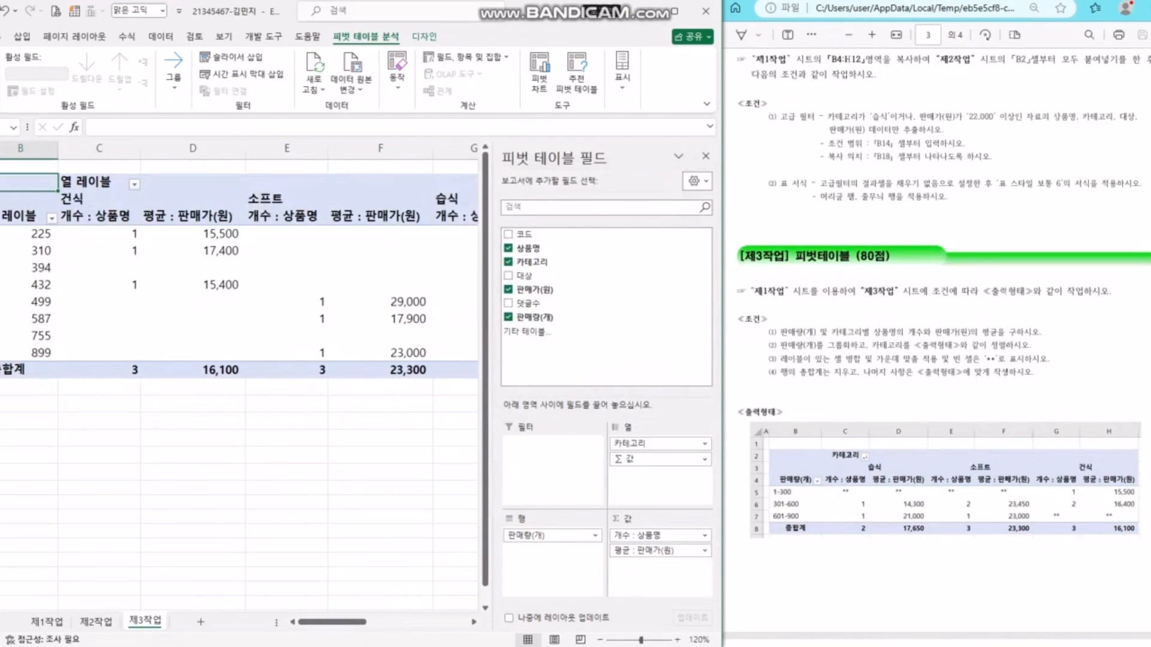
- Check the averaging and grouping conditions, then select the 판매량 values 225 to 899
click(1022, 346)
drag(977, 333, 859, 346)
click(795, 346)
click(859, 346)
click(30, 183)
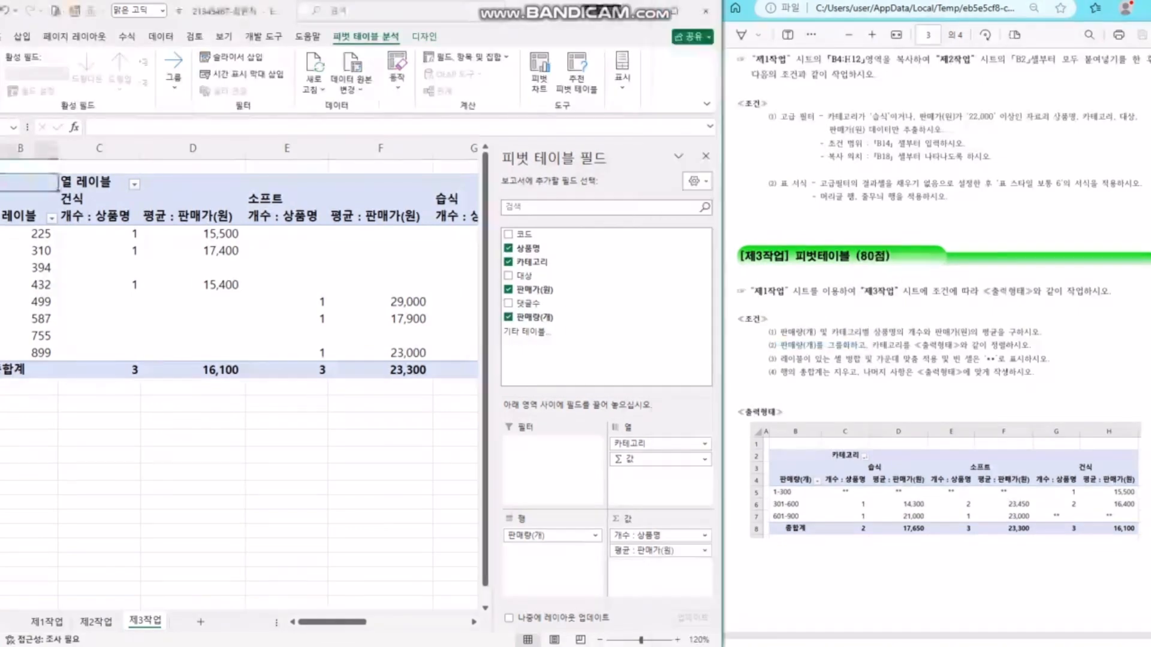
click(30, 234)
drag(30, 234, 30, 353)
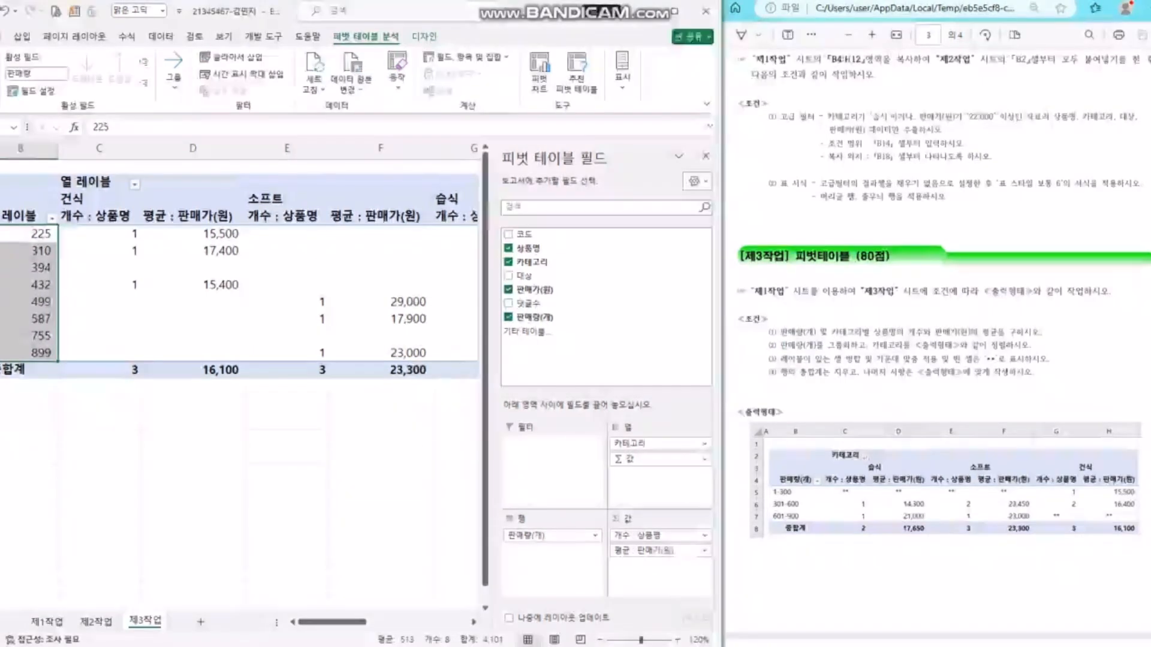
- Type 카테고리 into header cell C2 and 판매량(개) into header cell B4
click(869, 221)
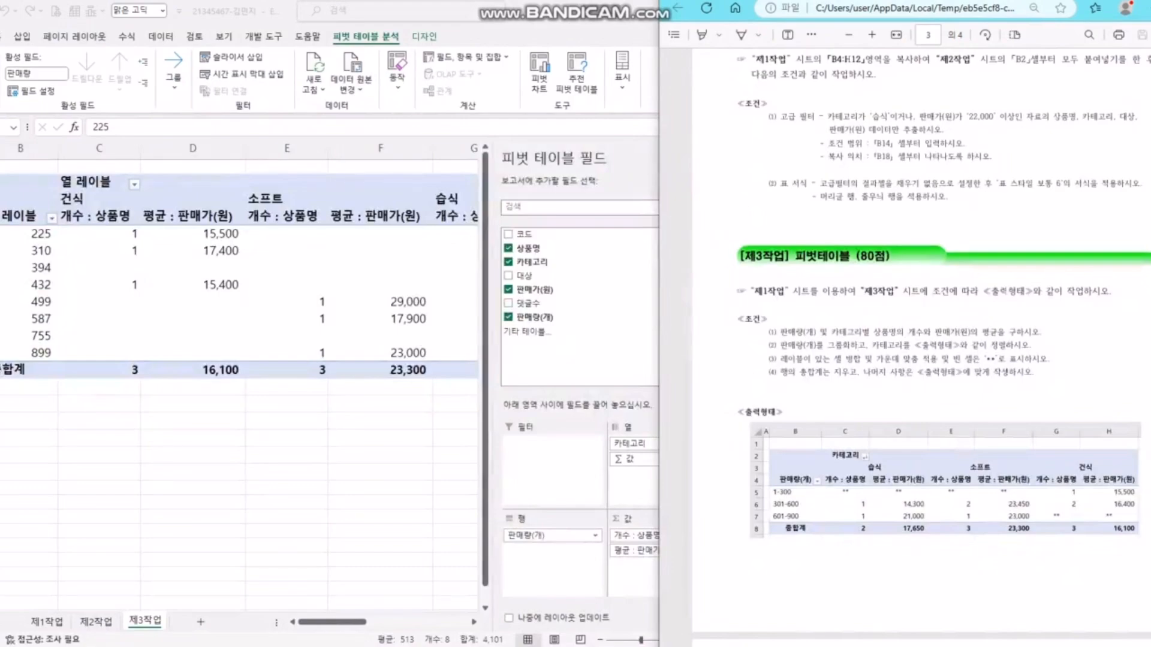
key(alt+Tab)
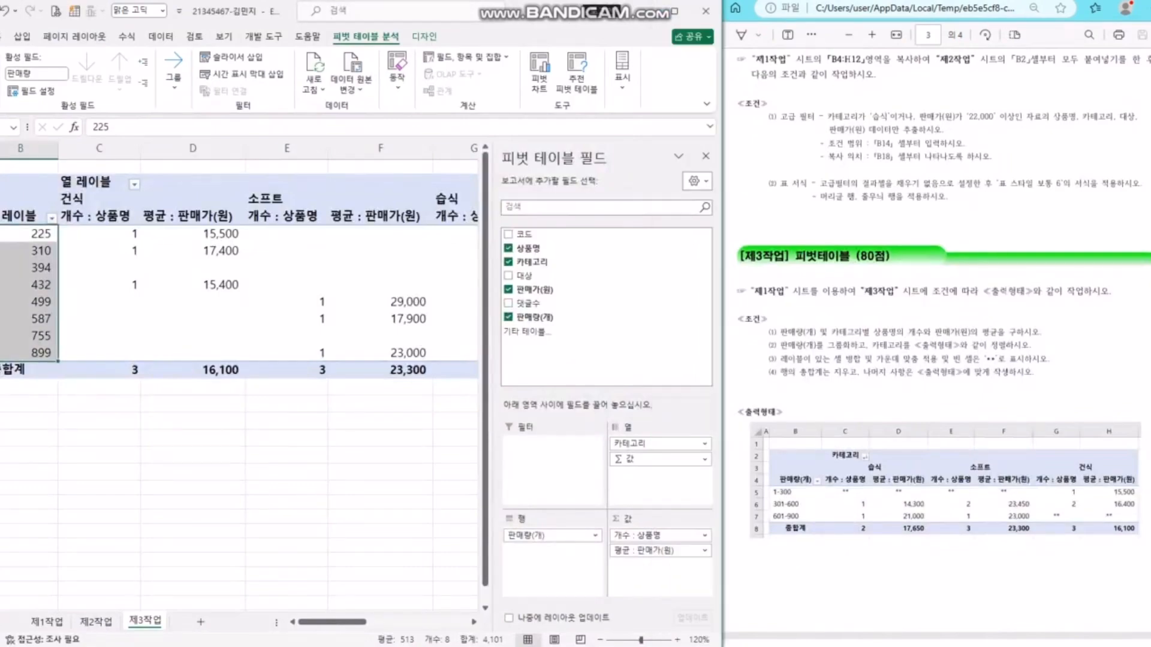
click(91, 182)
text(카테고리)
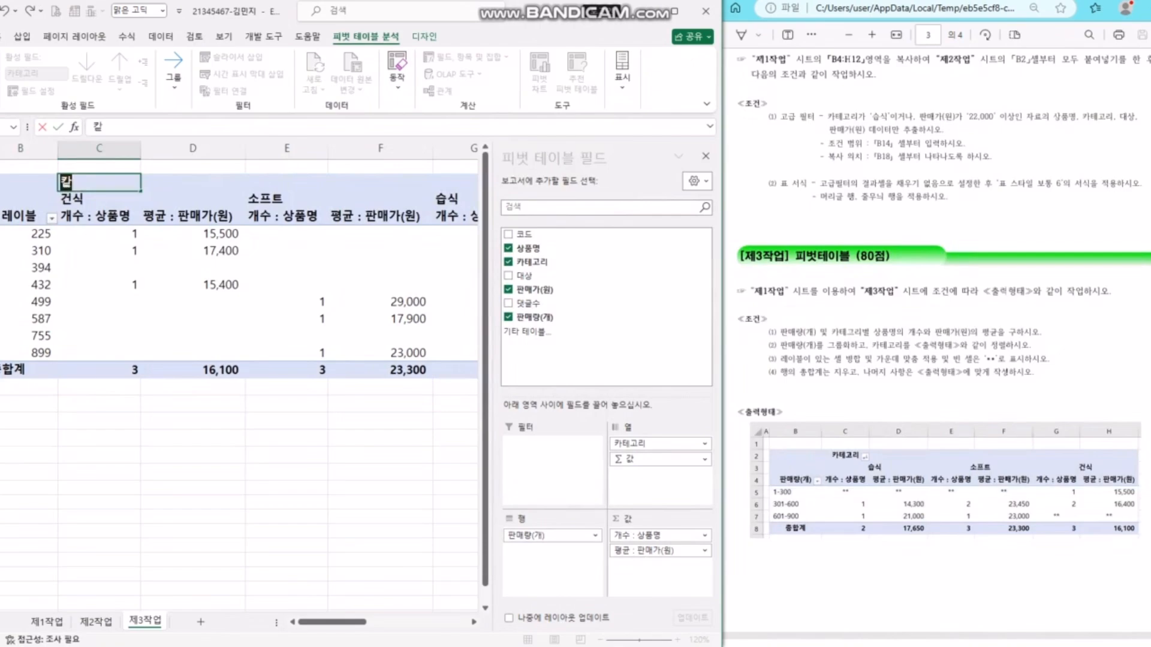
key(Return)
click(22, 217)
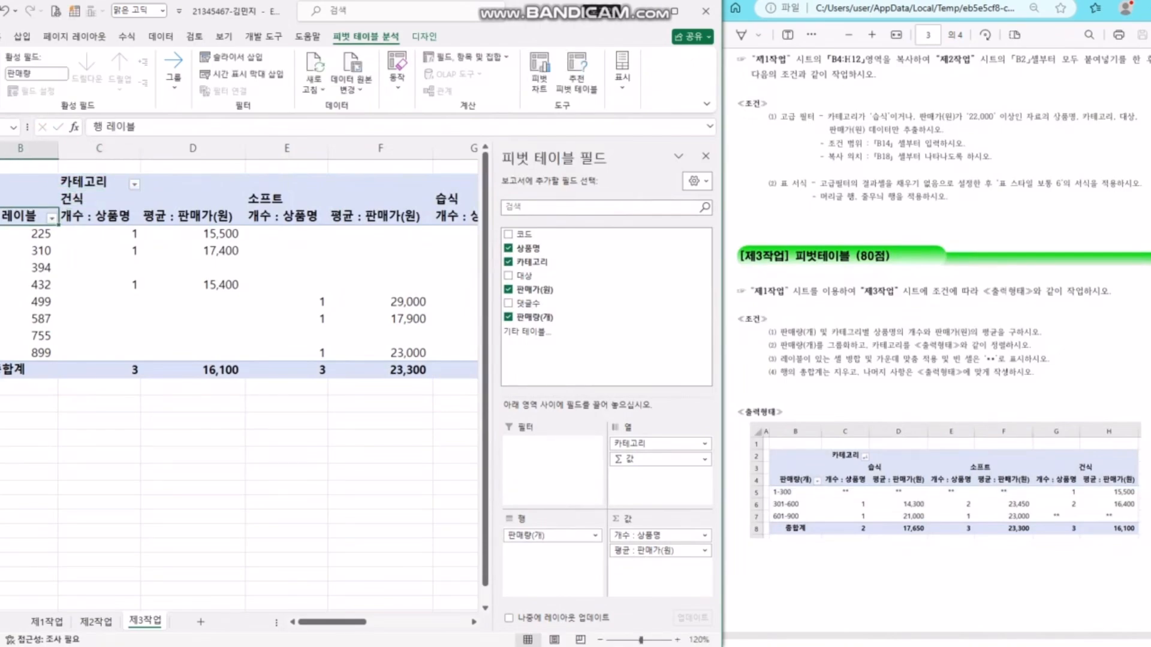
text(판래야)
key(BackSpace)
key(BackSpace)
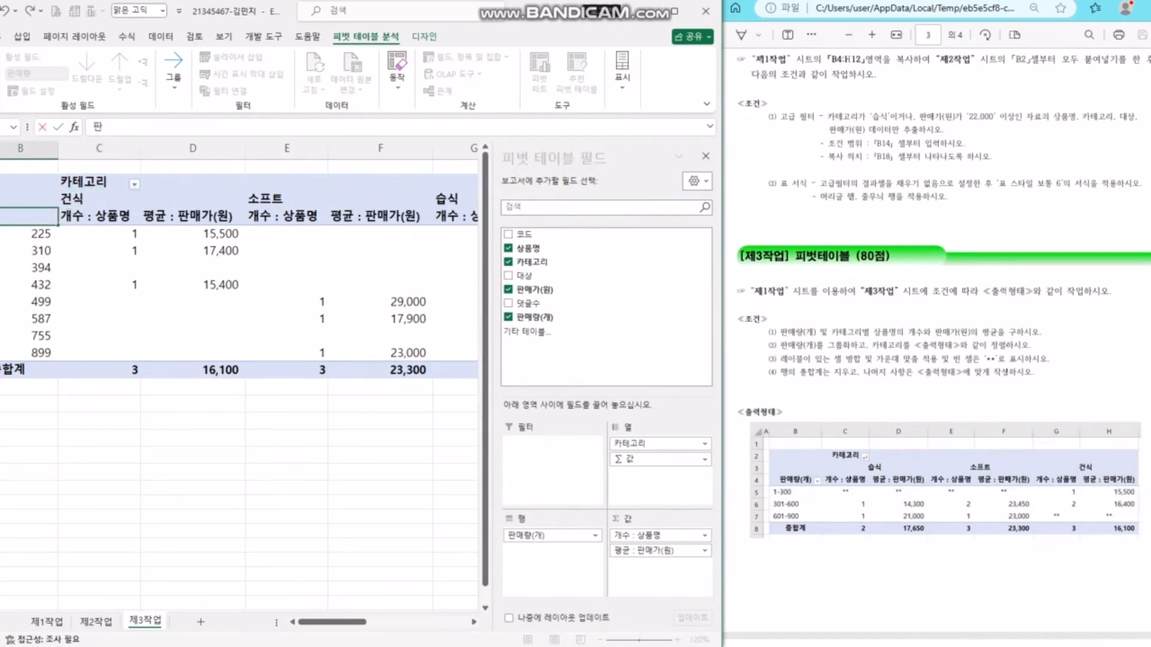
text(매량(ㄱㅐ))
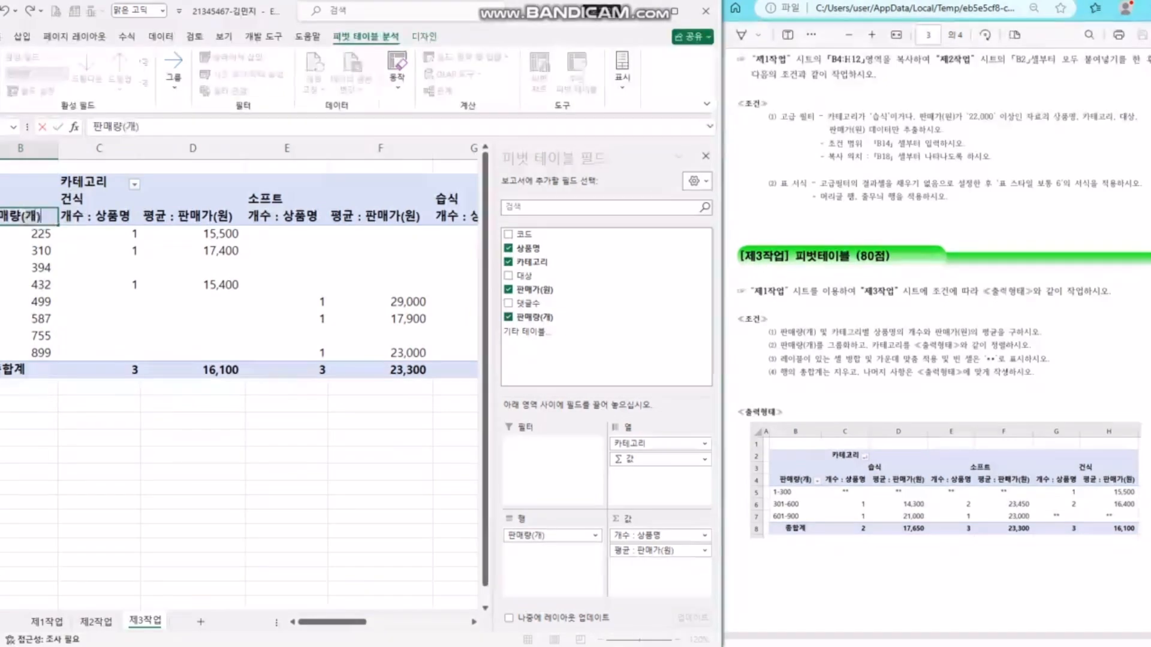
key(Return)
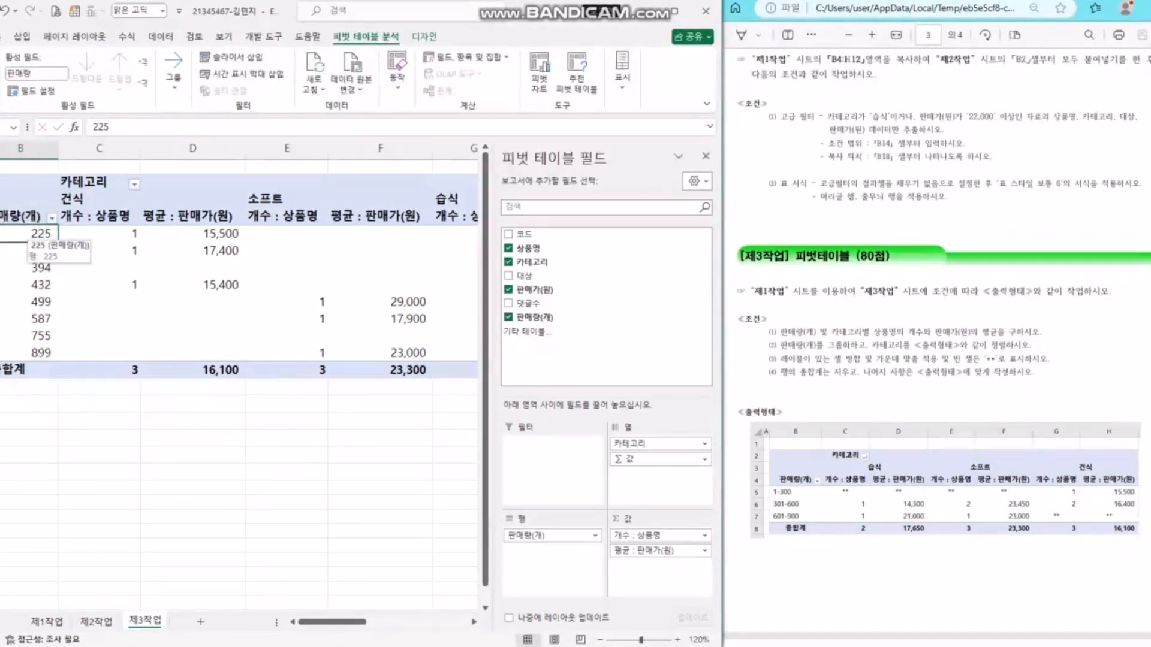
- Group the 판매량 values starting at 1, ending at 900, by 300
right_click(27, 235)
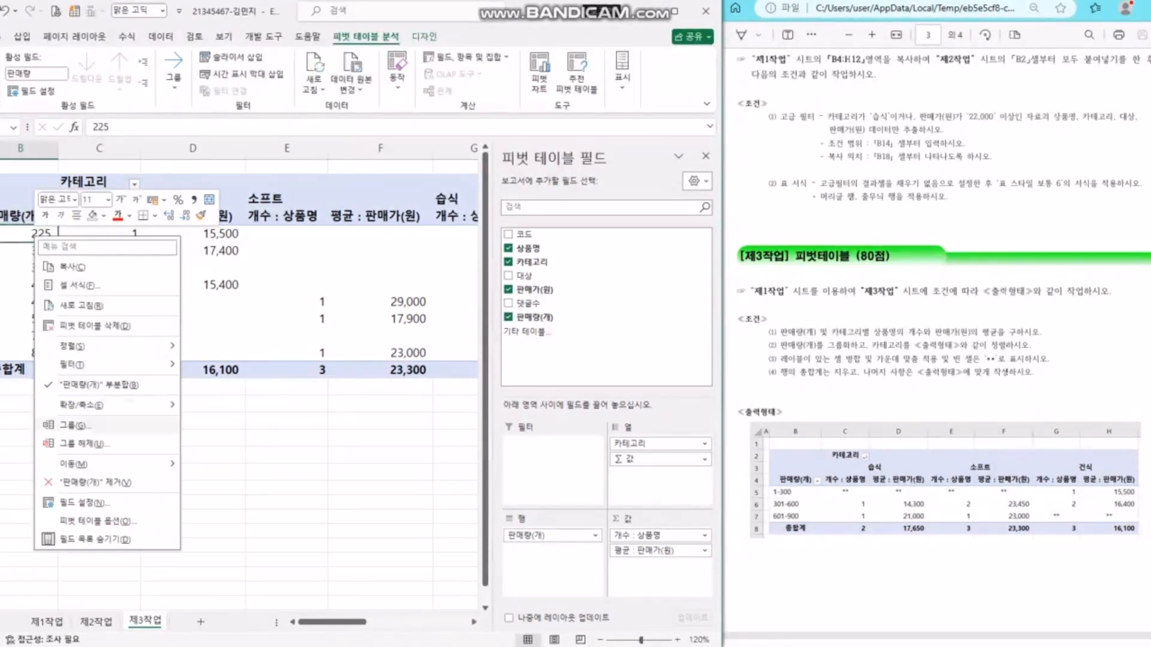
click(90, 424)
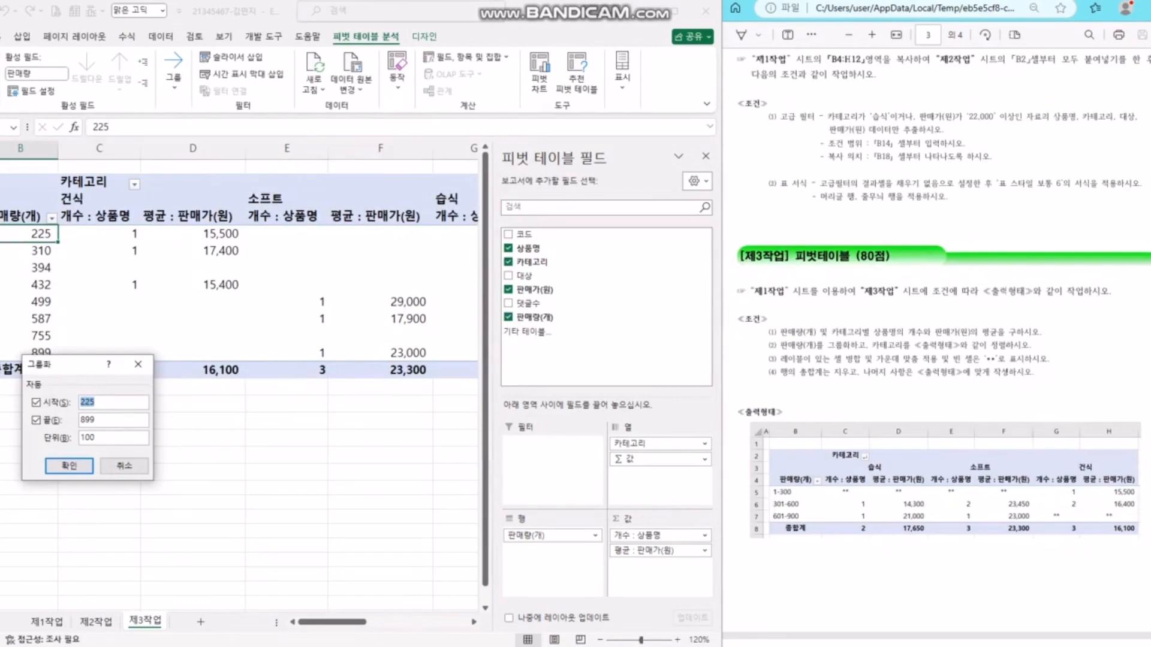
text(1)
key(Tab)
text(9)
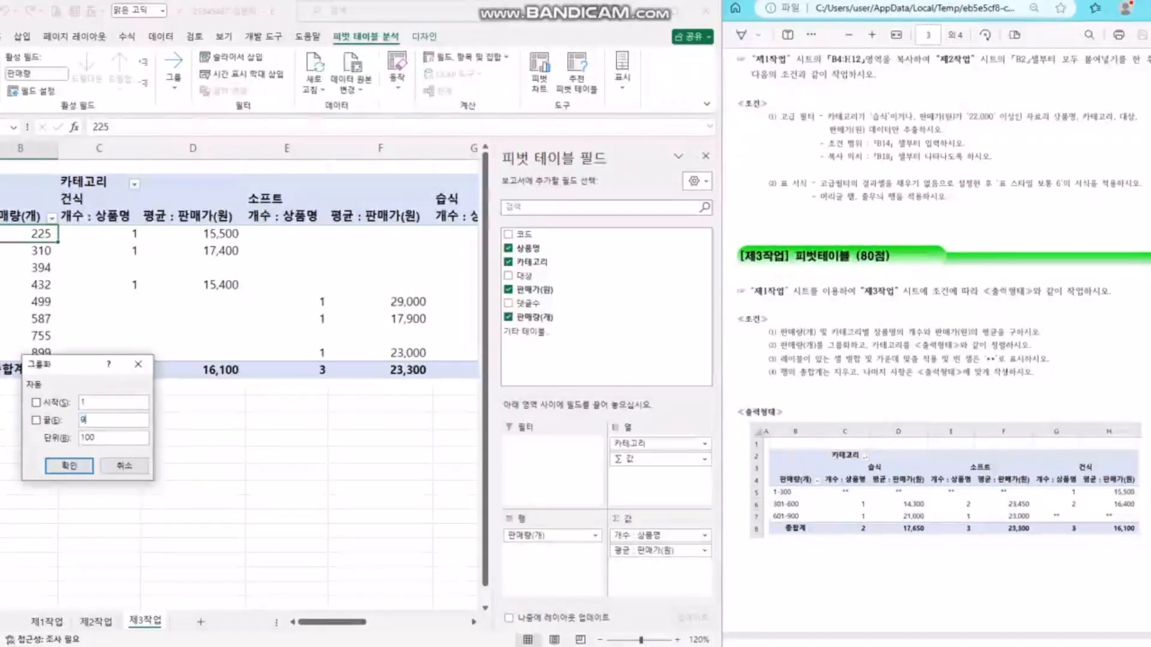
text(00)
key(Tab)
text(300)
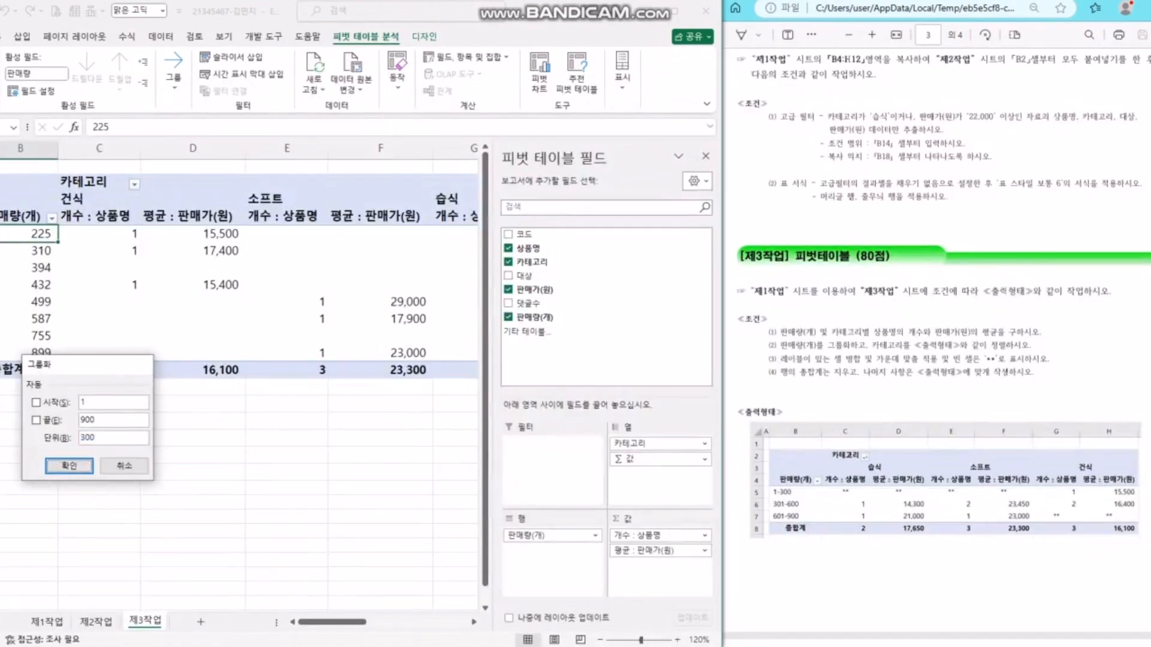
key(Return)
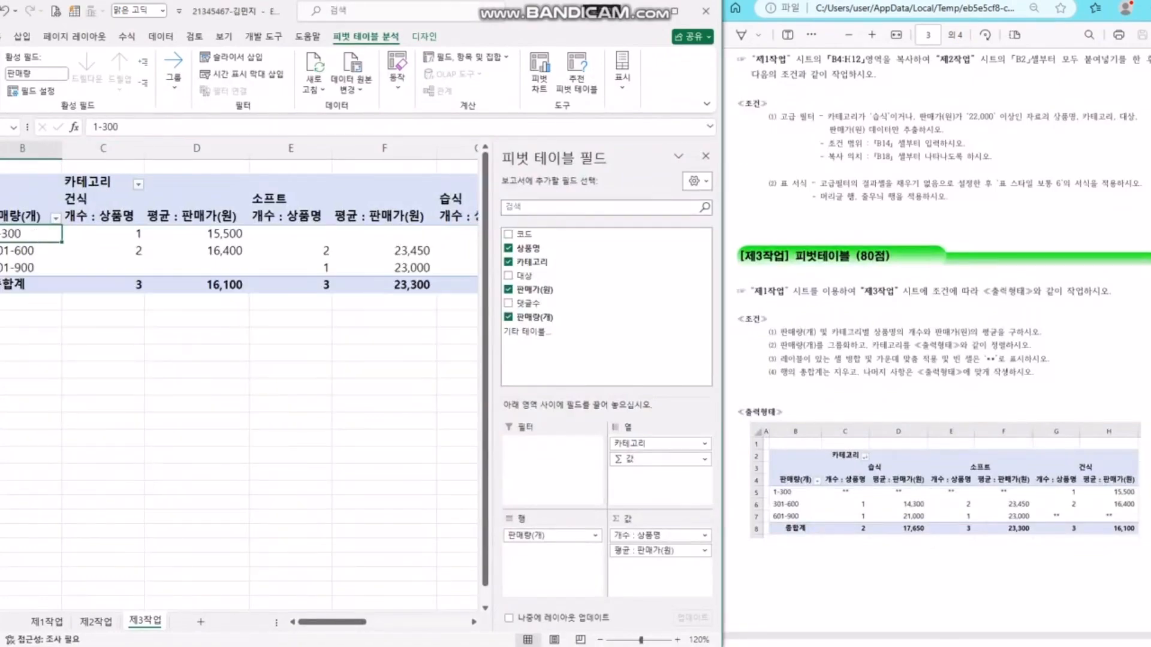
drag(492, 372, 551, 373)
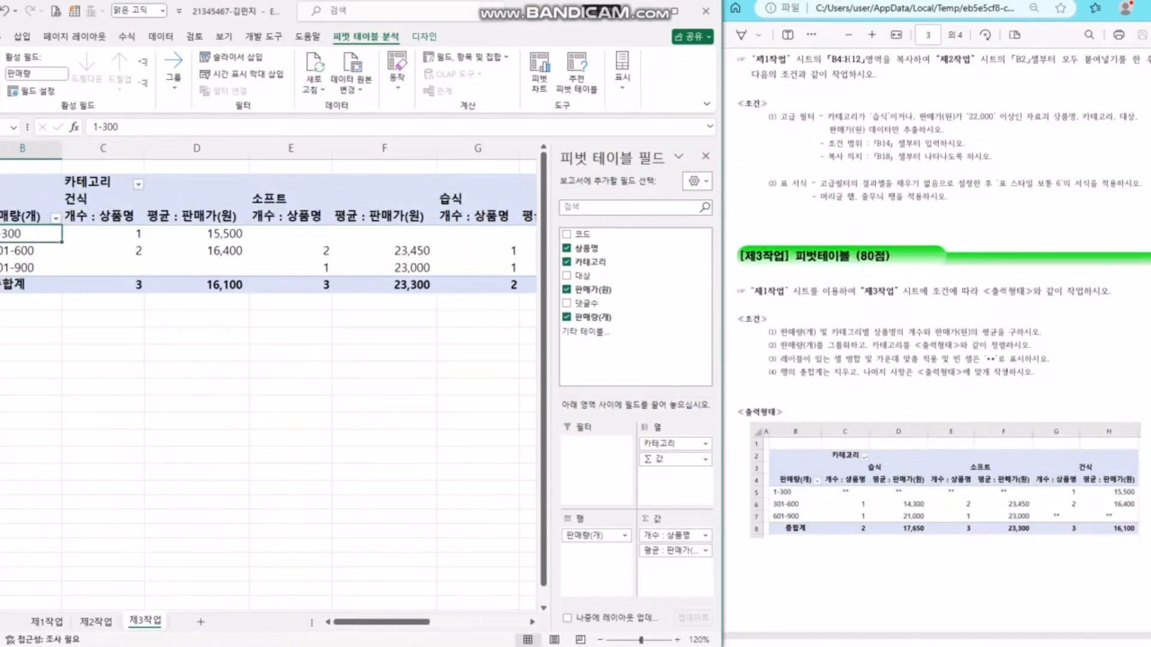
click(887, 345)
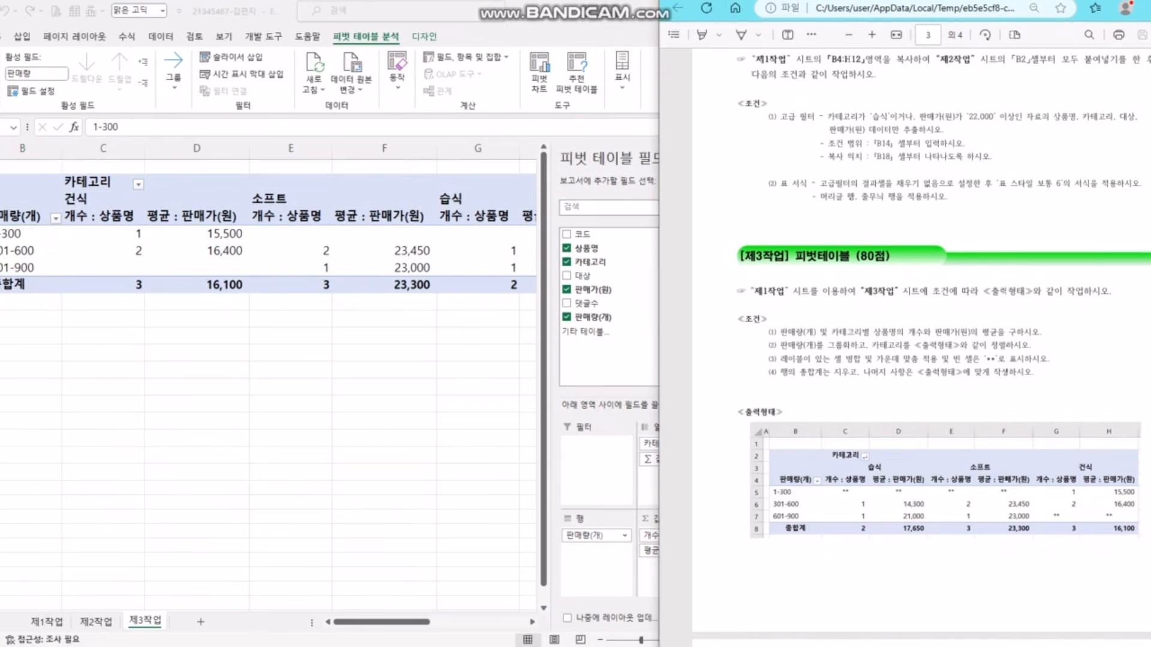
click(103, 250)
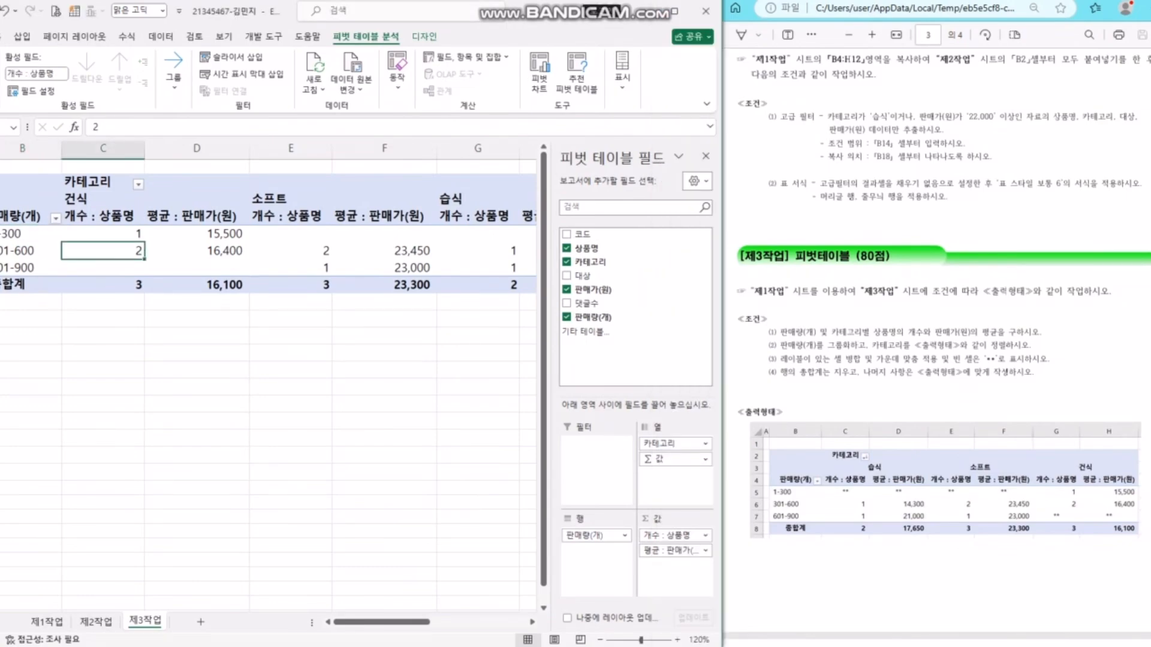
- Sort the 카테고리 columns descending so they read 습식, 소프트, 건식
click(138, 185)
click(90, 220)
click(197, 234)
click(103, 199)
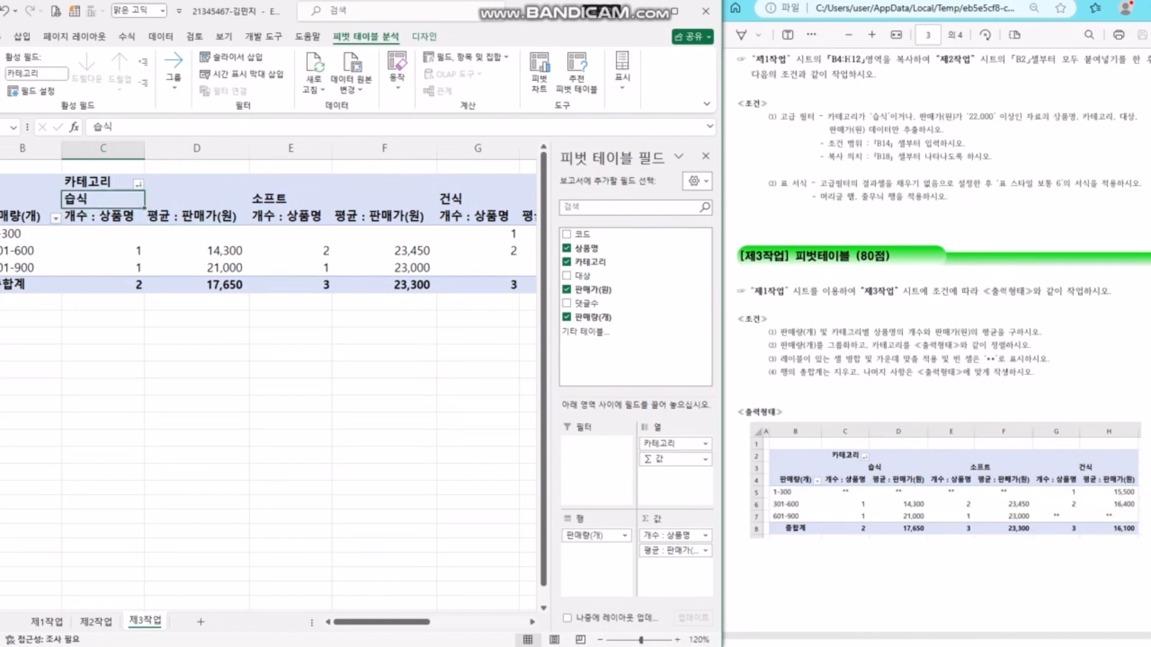
click(290, 199)
click(478, 199)
click(103, 199)
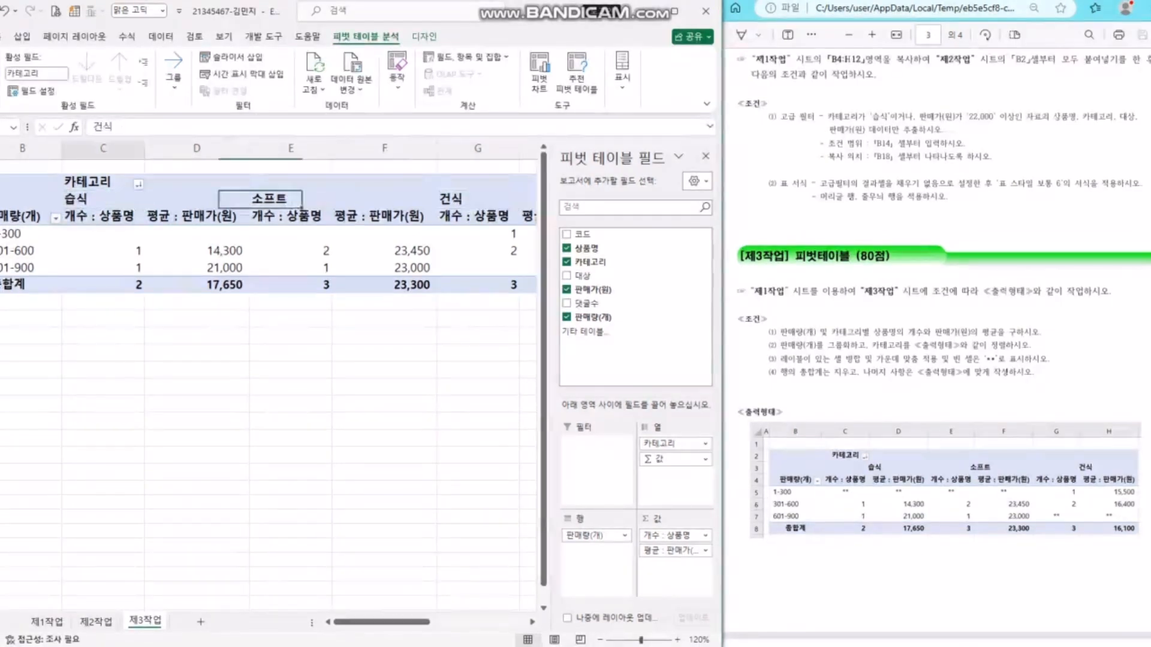
click(291, 194)
click(477, 194)
click(478, 251)
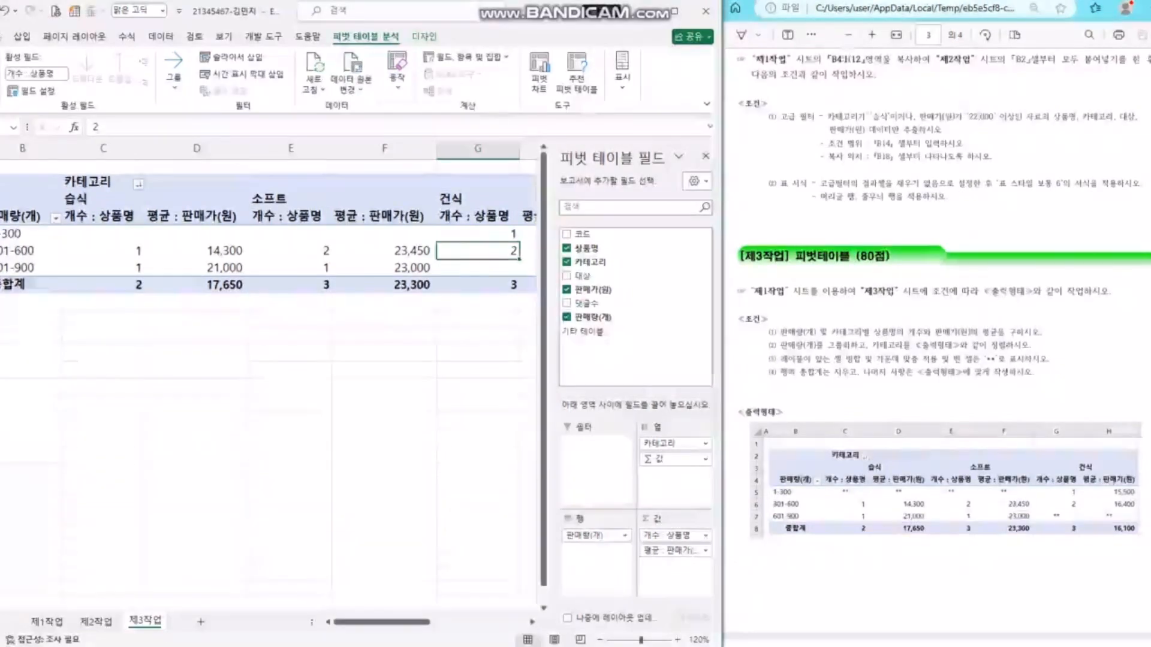
- Highlight condition (3) and the note about removing row grand totals in the task PDF
click(899, 359)
drag(780, 359, 1049, 360)
click(796, 372)
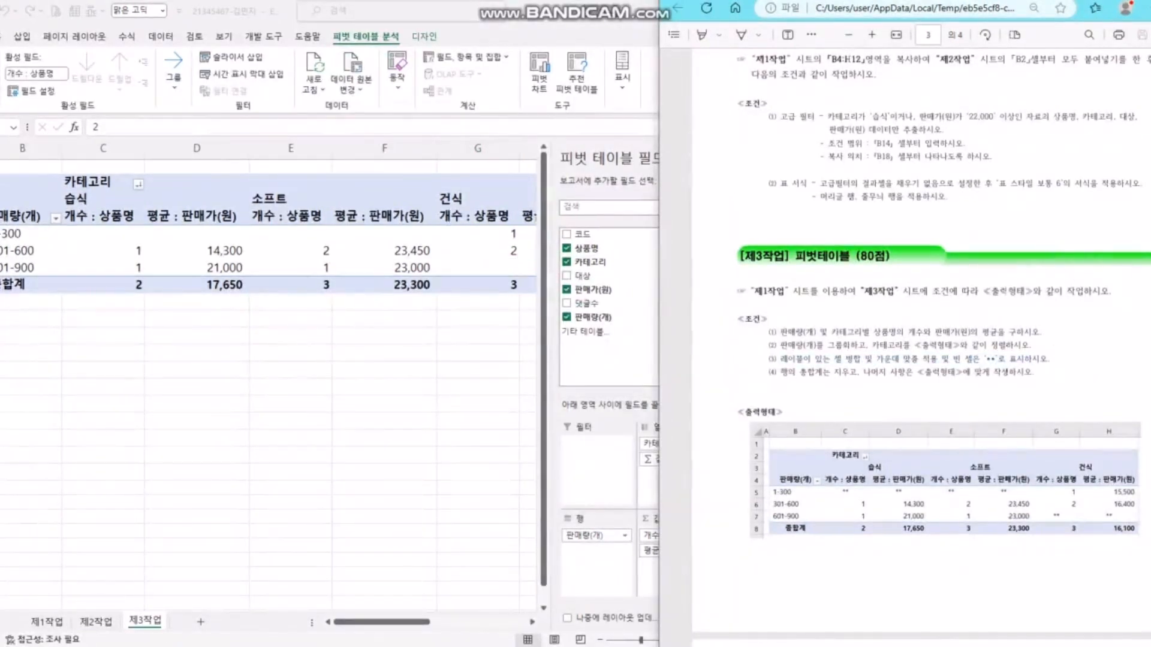
drag(780, 372, 861, 372)
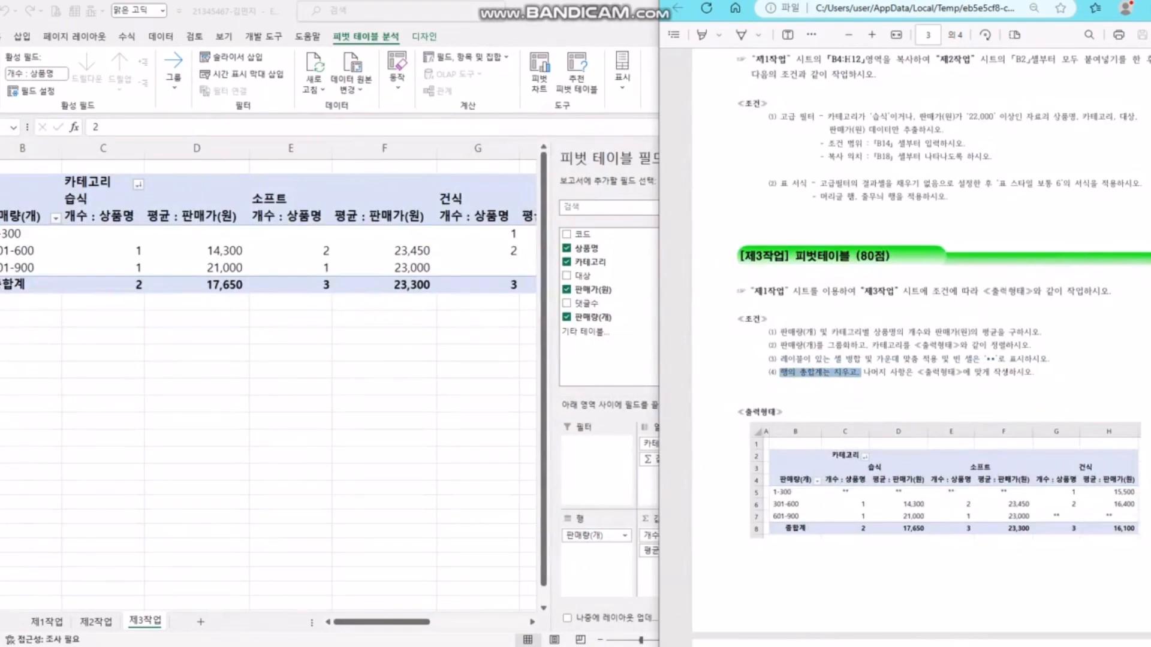
click(795, 360)
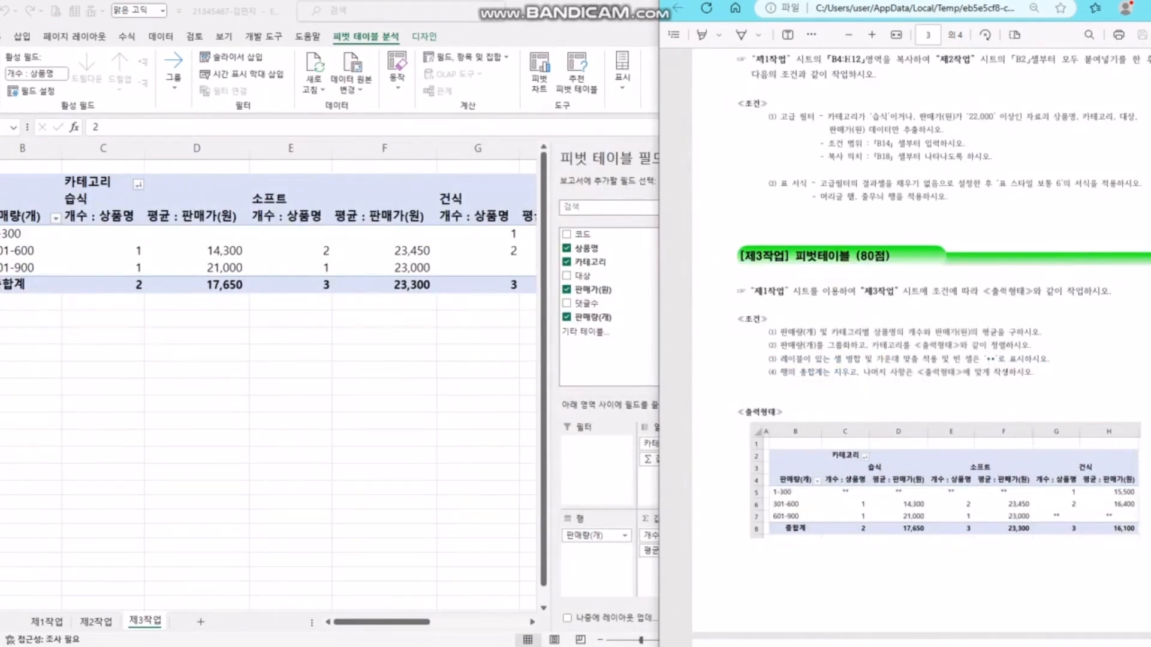
drag(780, 360, 1007, 359)
click(800, 372)
drag(776, 372, 861, 372)
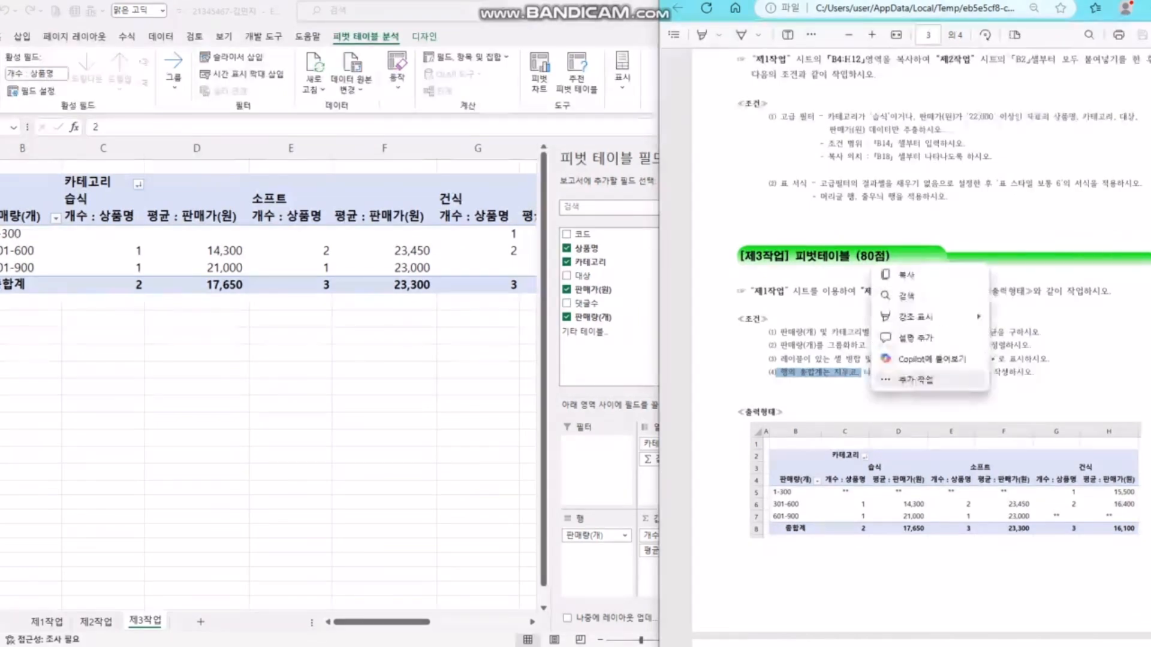
click(932, 359)
- Close the assistant side panel and recheck the pivot's 카테고리 and 판매량(개) labels
click(1149, 40)
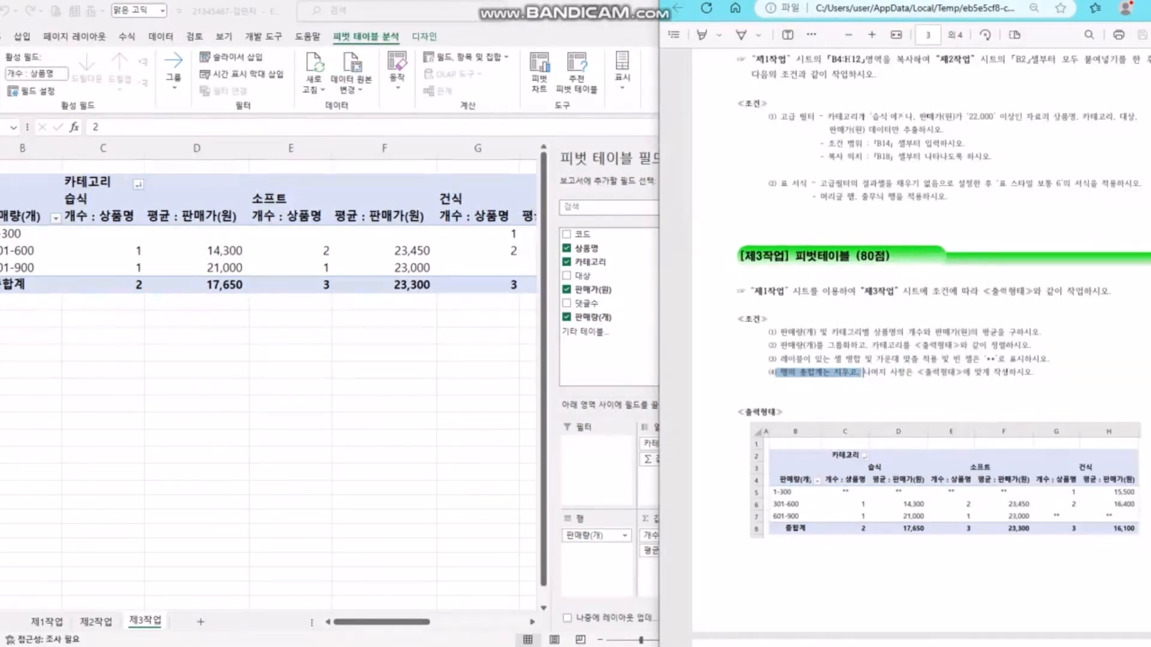
click(479, 251)
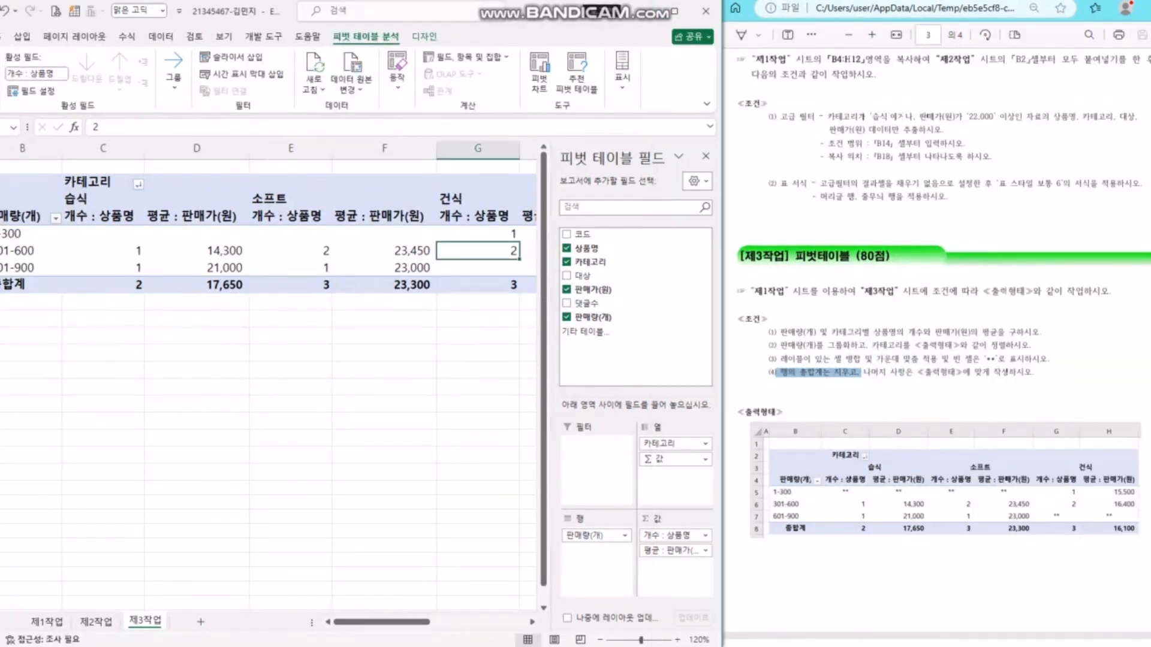
click(96, 183)
click(22, 216)
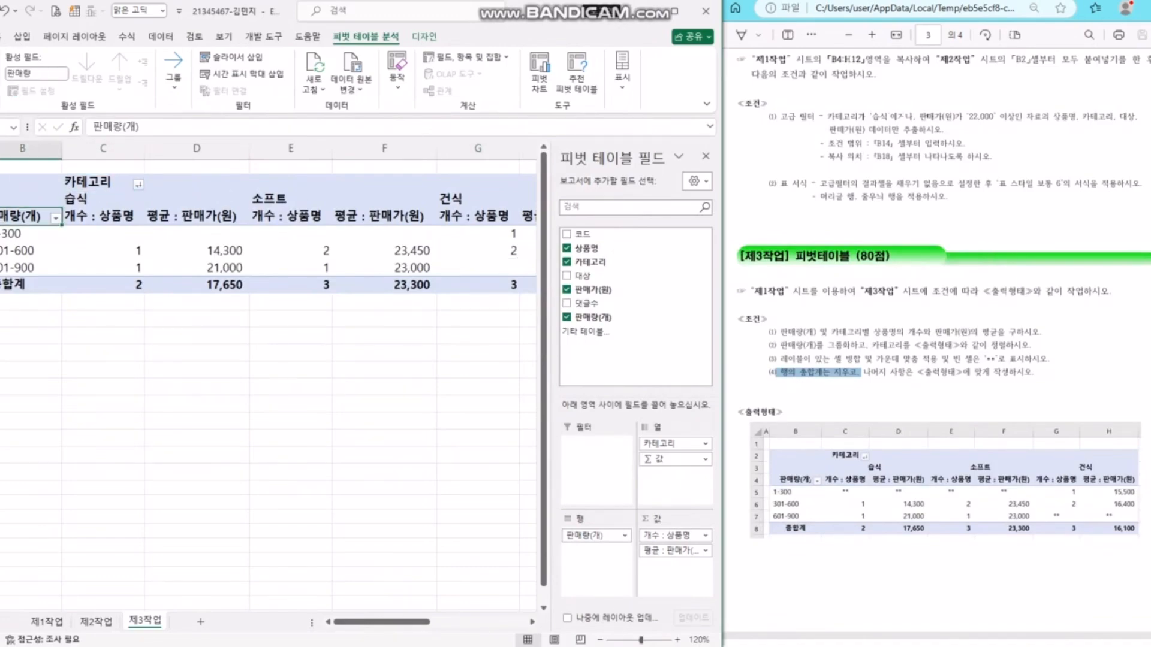
click(861, 372)
- Inspect the empty 1-300 cells and the grand total columns in the pivot
click(109, 234)
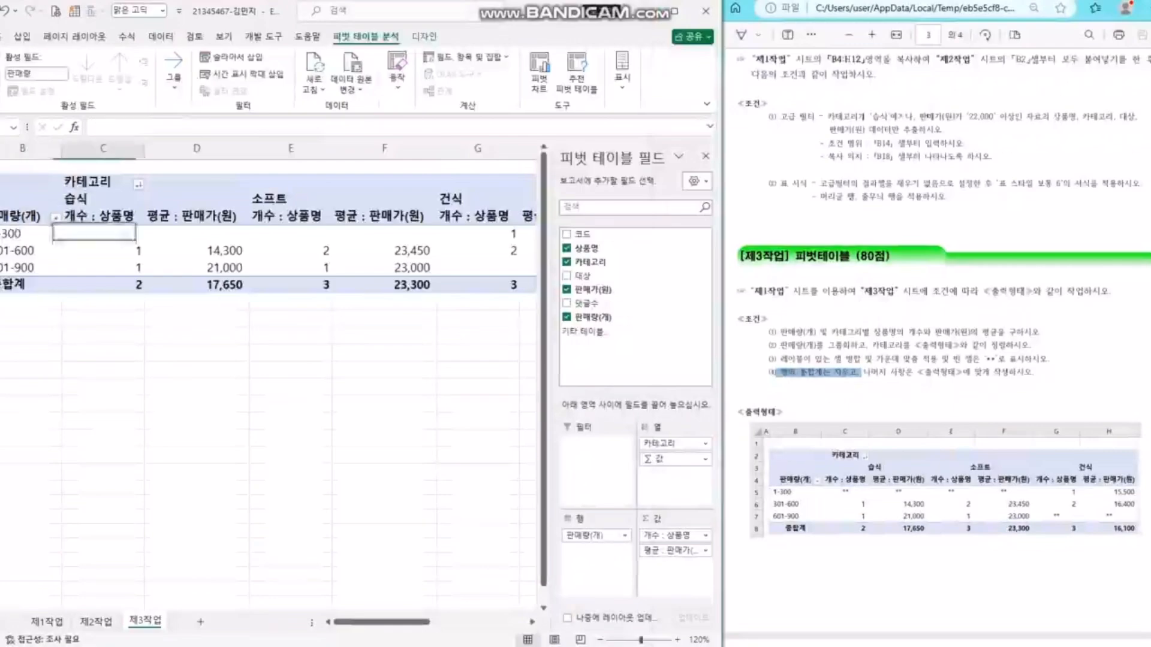
click(196, 234)
click(292, 233)
click(385, 234)
click(942, 359)
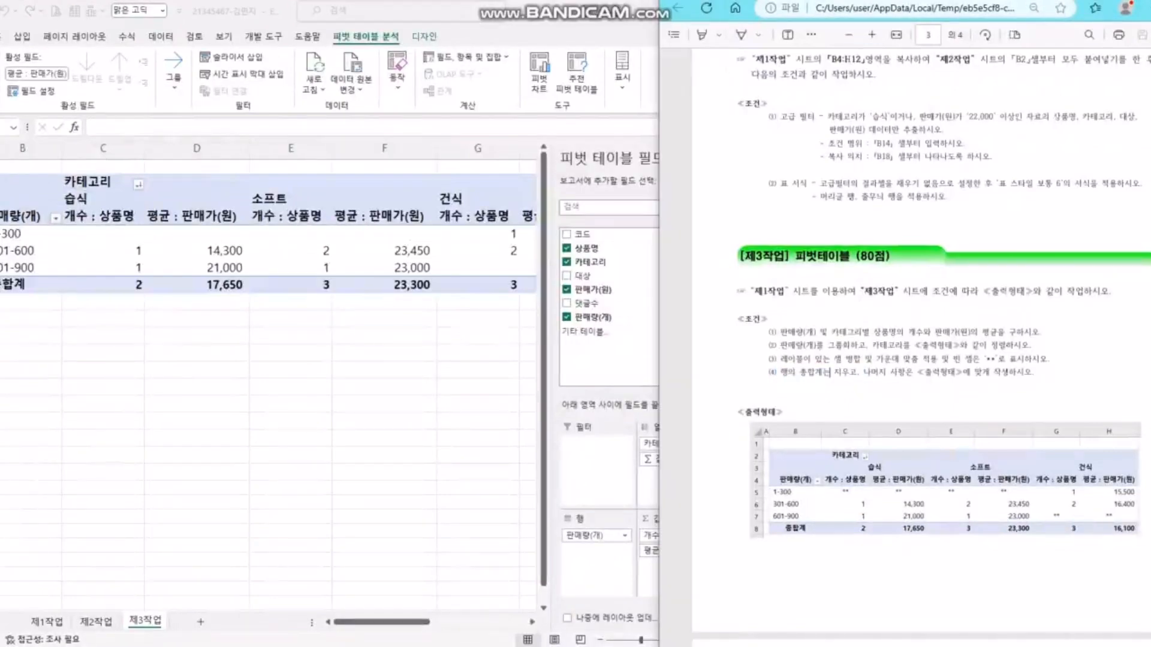
drag(382, 622, 479, 623)
drag(321, 184, 446, 284)
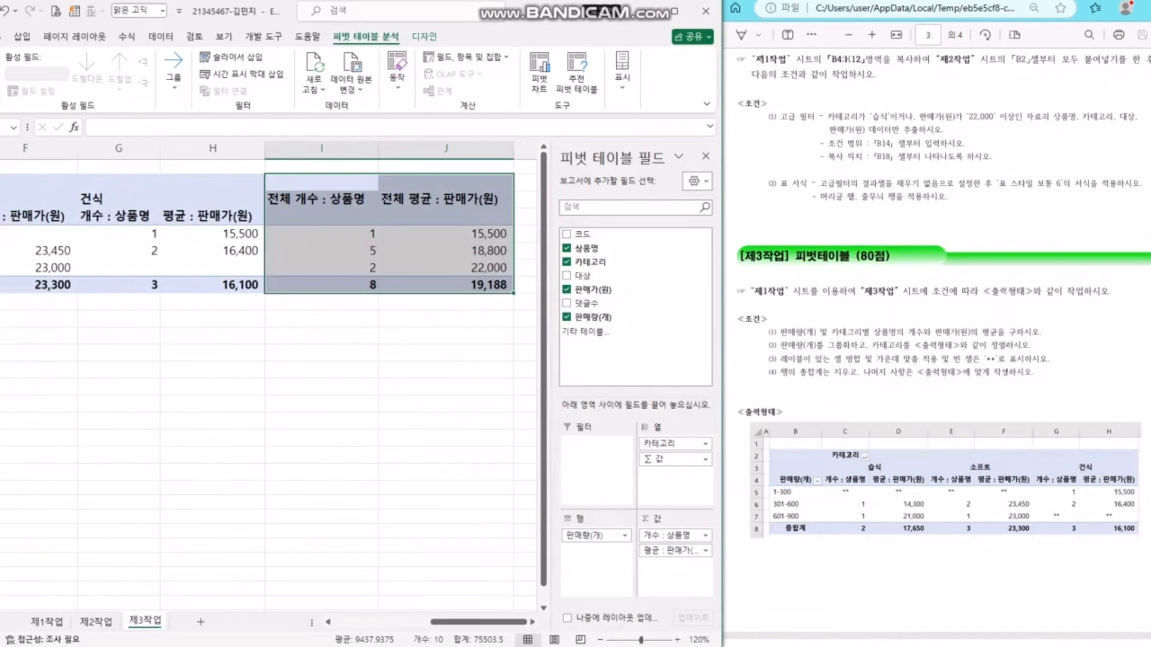
click(42, 234)
drag(42, 234, 222, 234)
click(322, 233)
click(445, 233)
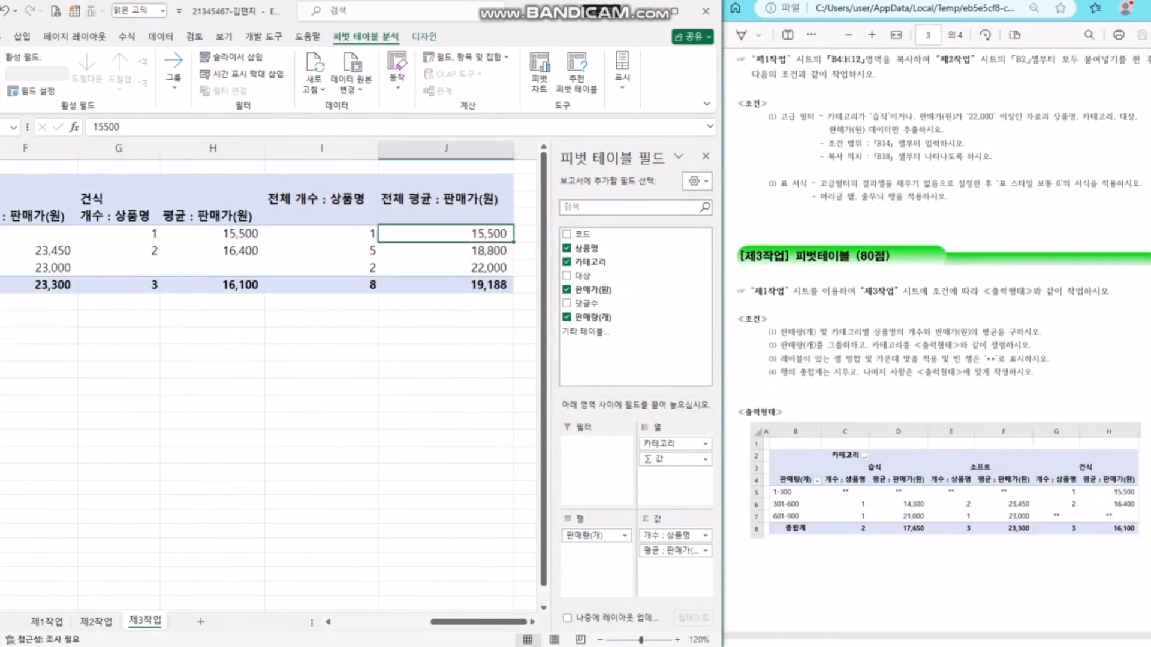
drag(479, 622, 382, 623)
- In PivotTable Options, merge and center labels, show ** for empty cells, and turn off row grand totals
right_click(350, 251)
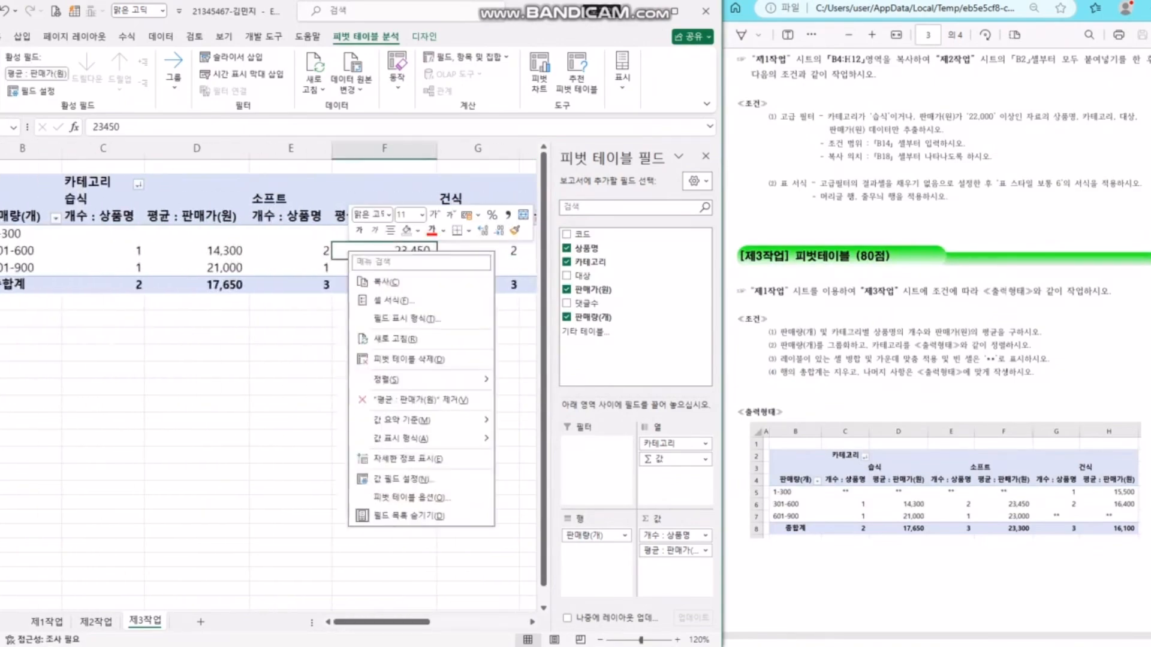
click(409, 498)
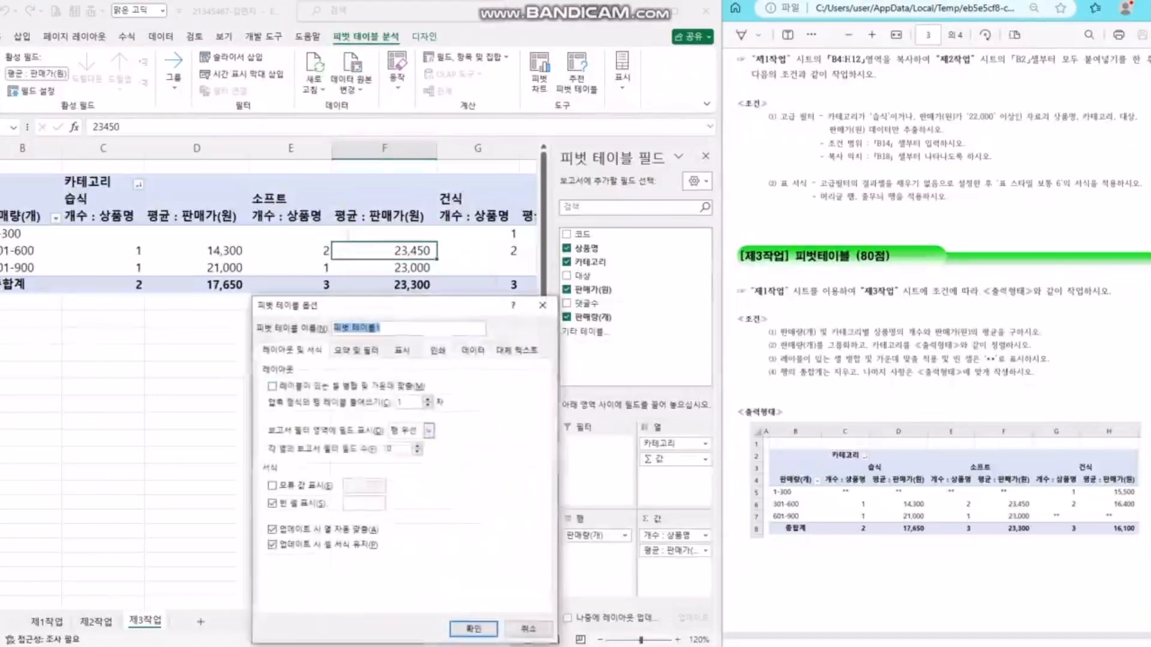
click(273, 386)
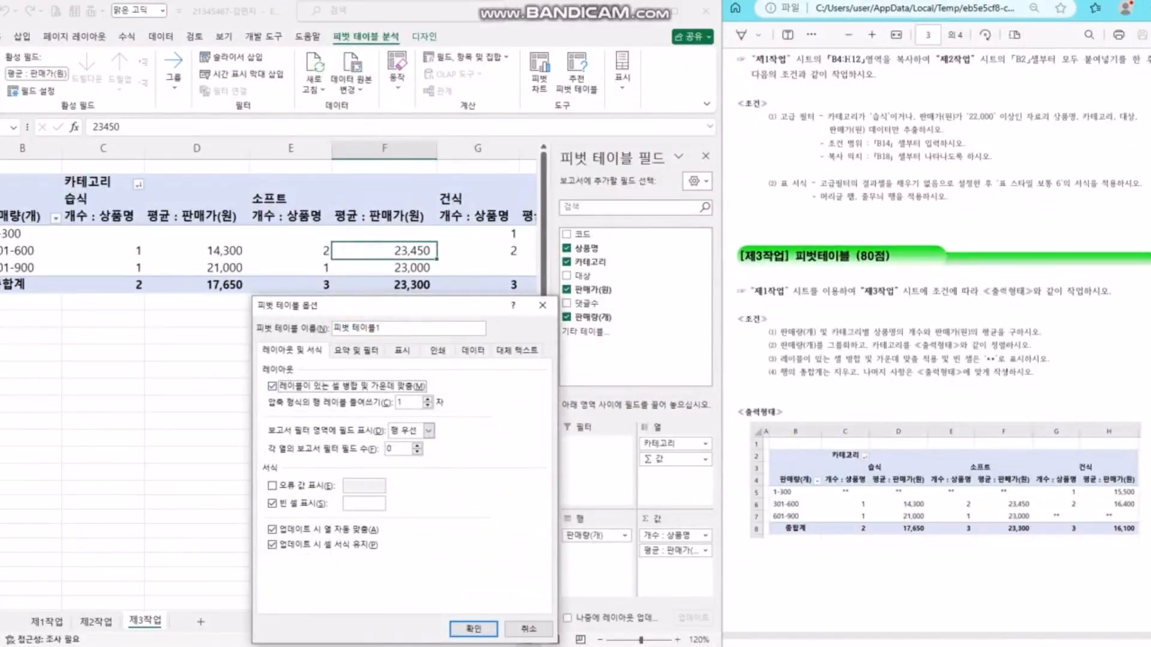
click(364, 504)
text(**)
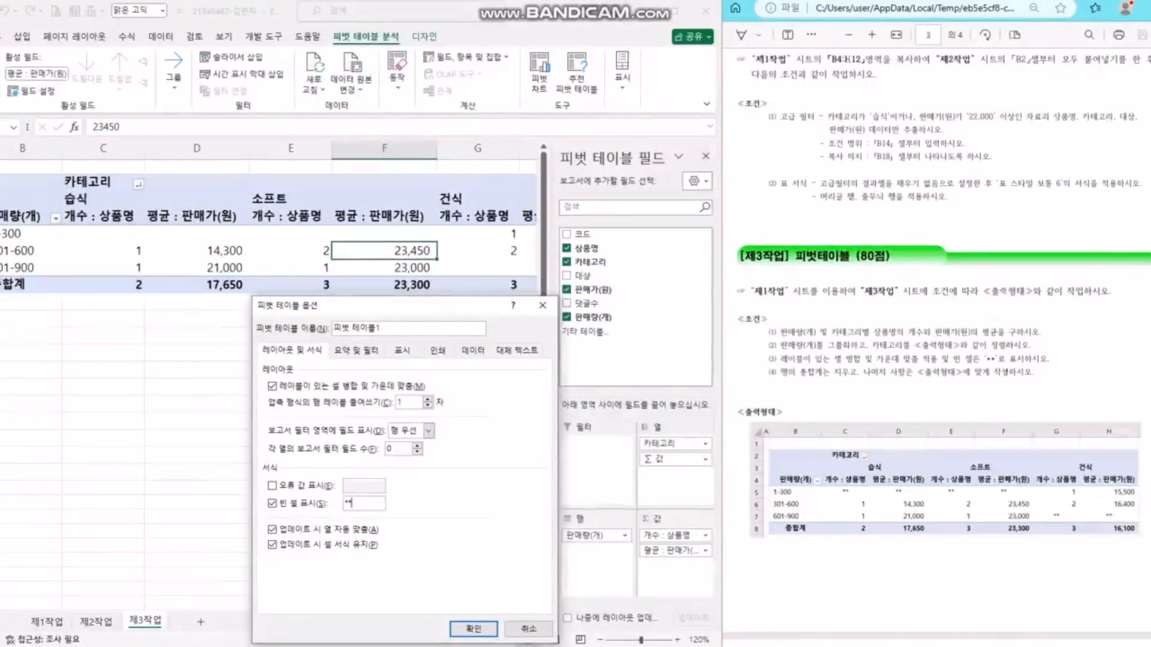
key(ctrl+Tab)
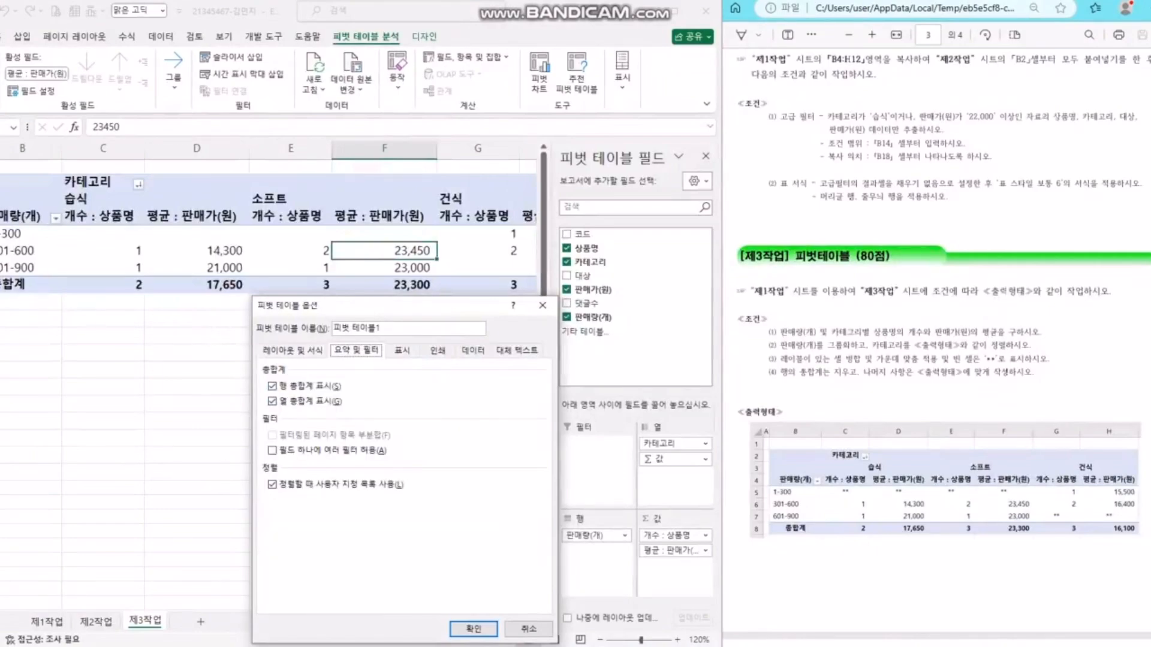
key(Tab)
key(space)
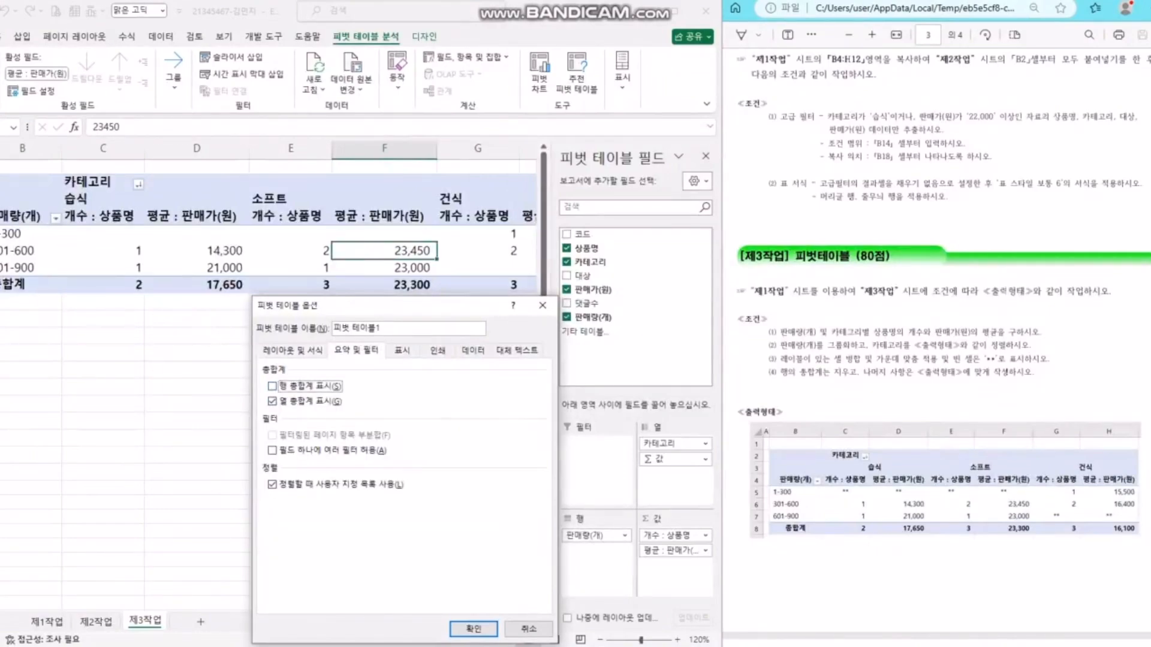
click(473, 629)
- Verify the ** cells, centred headers and removed grand totals, then close the fields pane
click(210, 251)
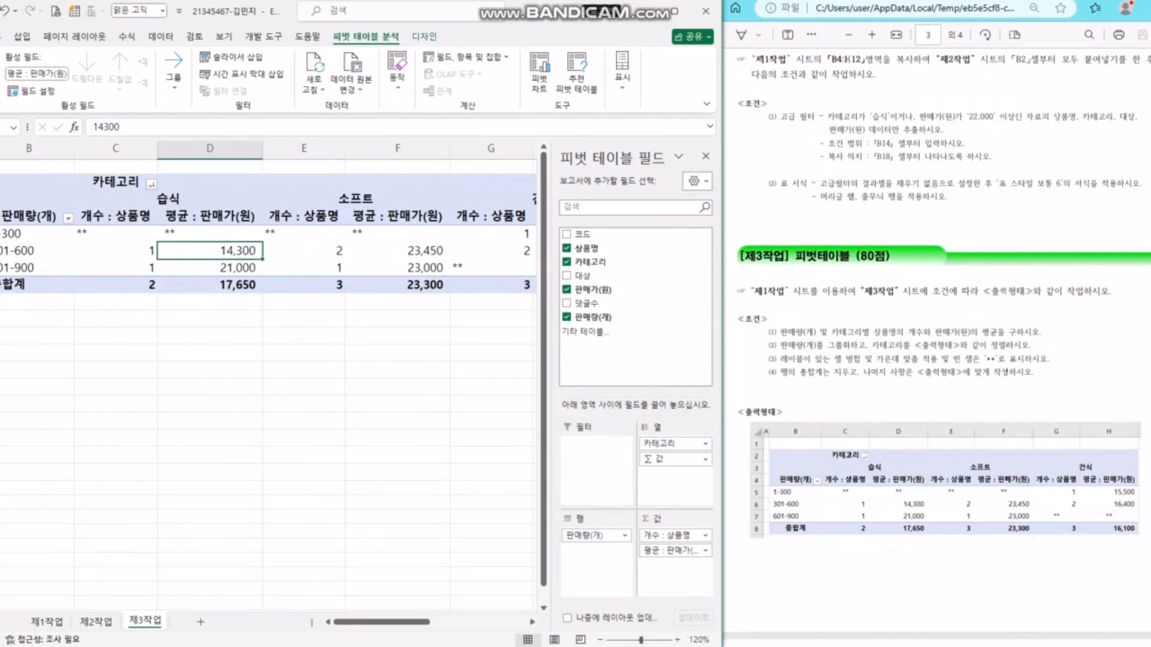
click(116, 182)
click(30, 217)
click(116, 234)
click(210, 234)
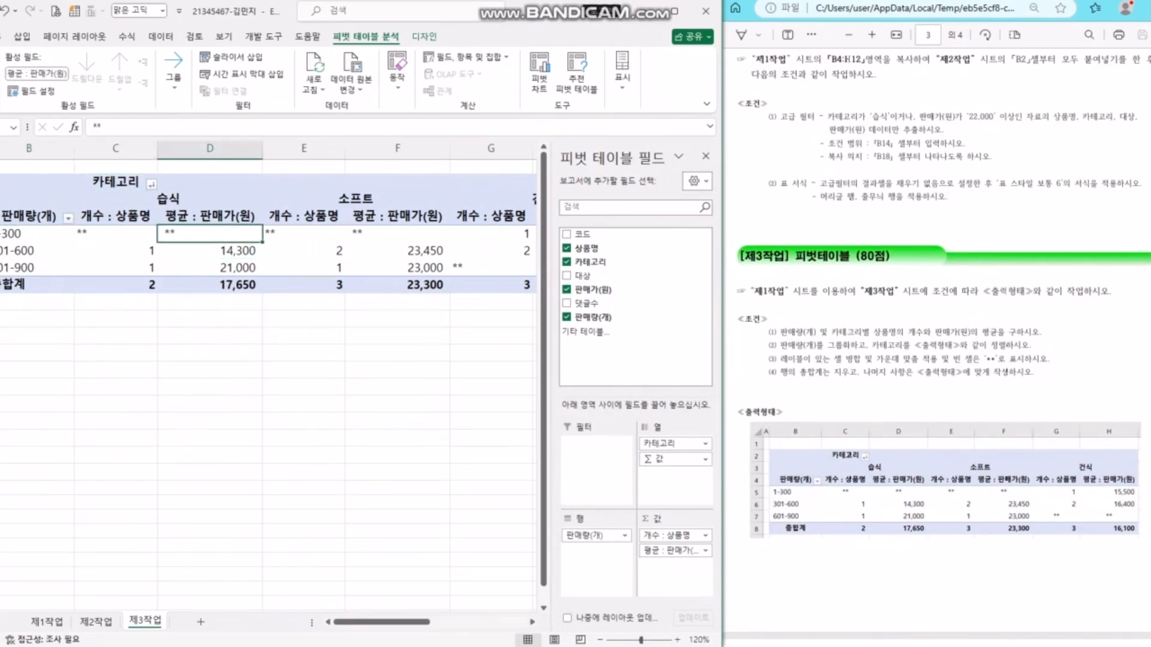
drag(365, 622, 443, 622)
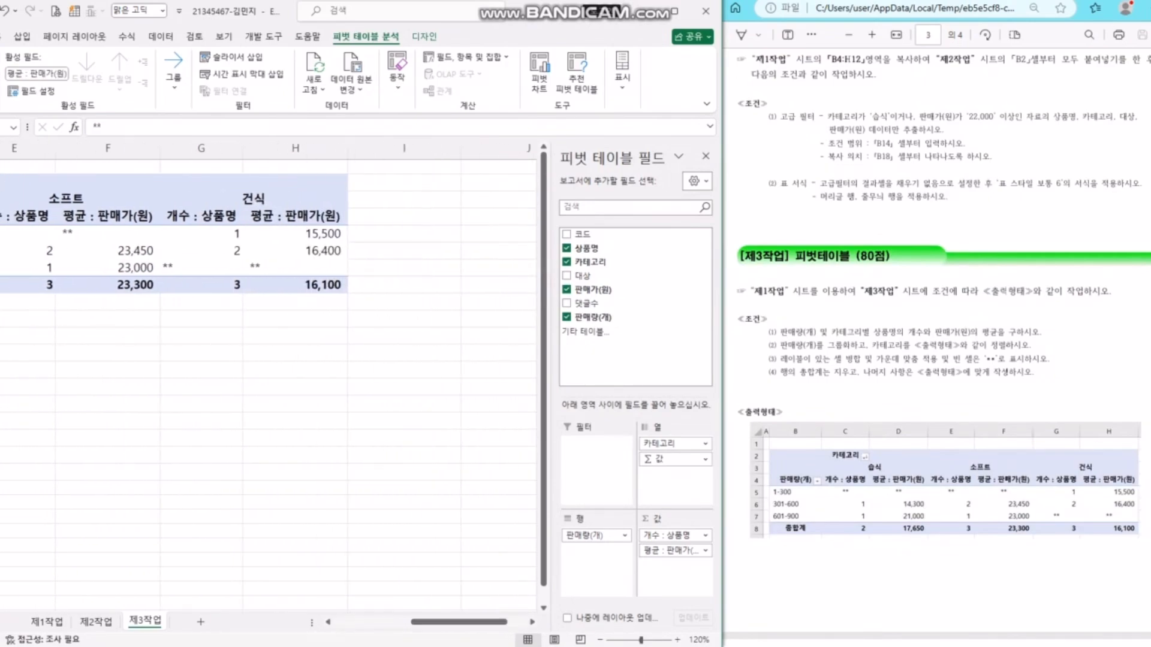
drag(413, 199, 494, 285)
click(504, 319)
drag(624, 622, 534, 622)
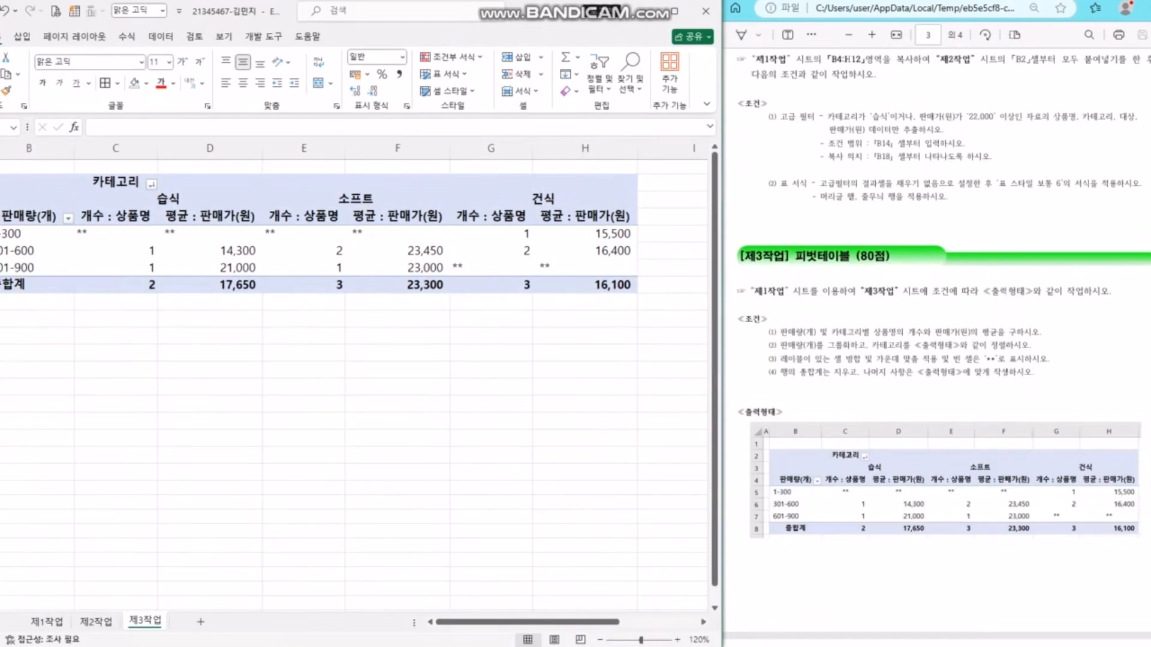
click(398, 250)
click(491, 251)
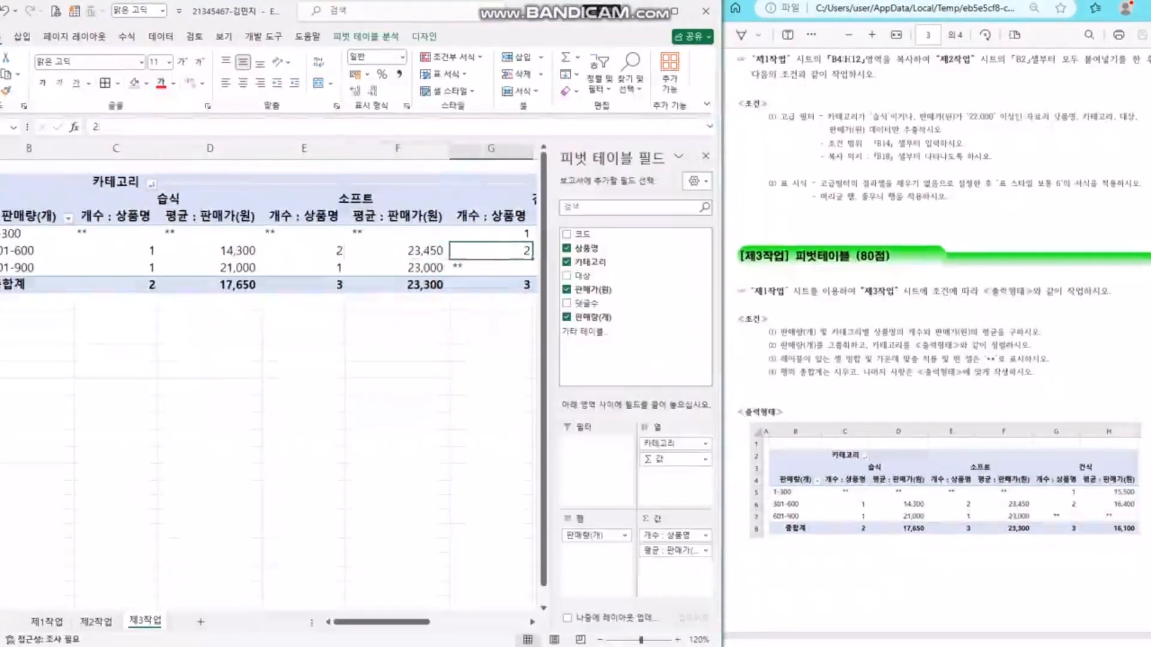
click(706, 157)
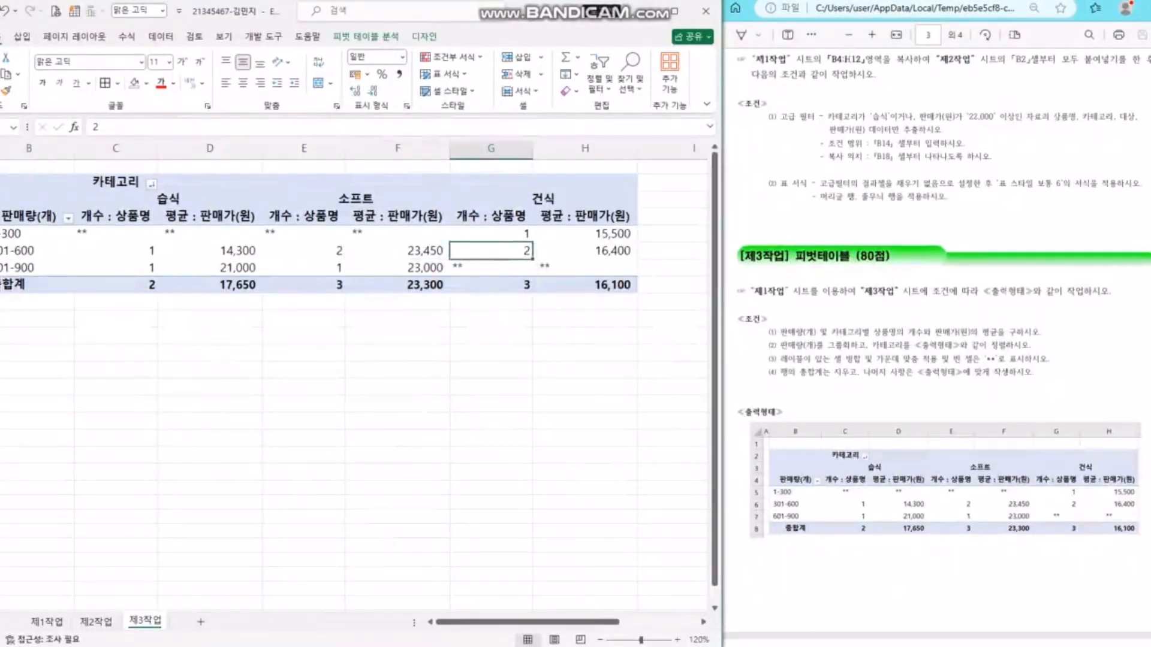
- Centre-align the pivot values C5:H8 and apply comma-style accounting format
click(807, 372)
click(491, 251)
click(116, 234)
drag(116, 233, 600, 285)
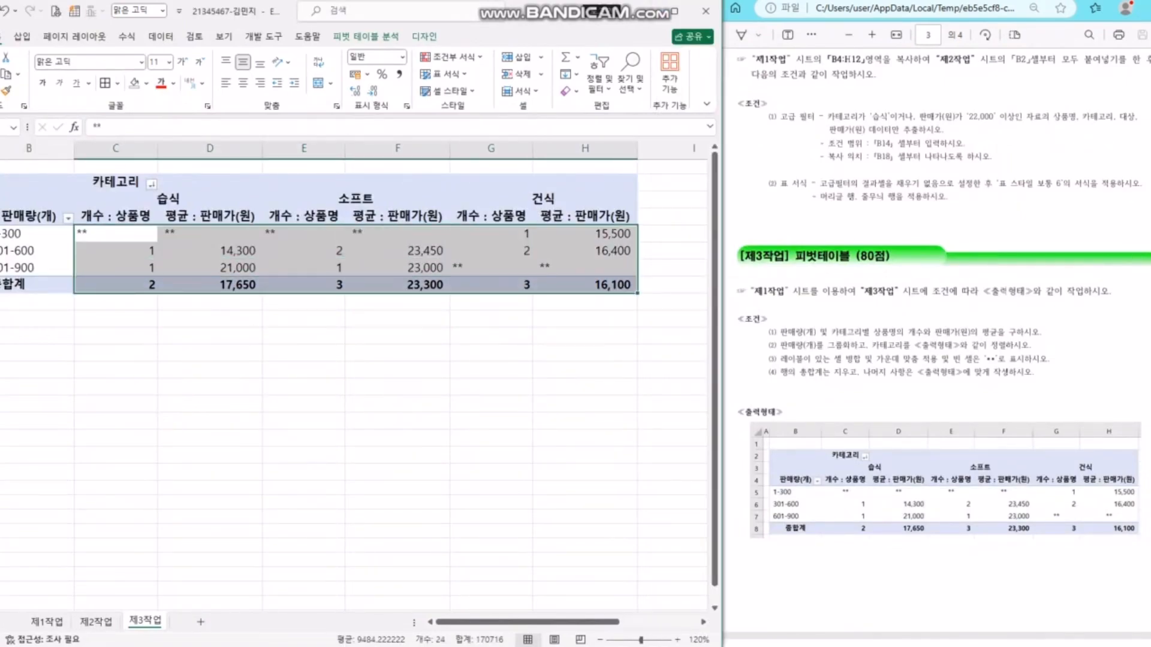
click(243, 83)
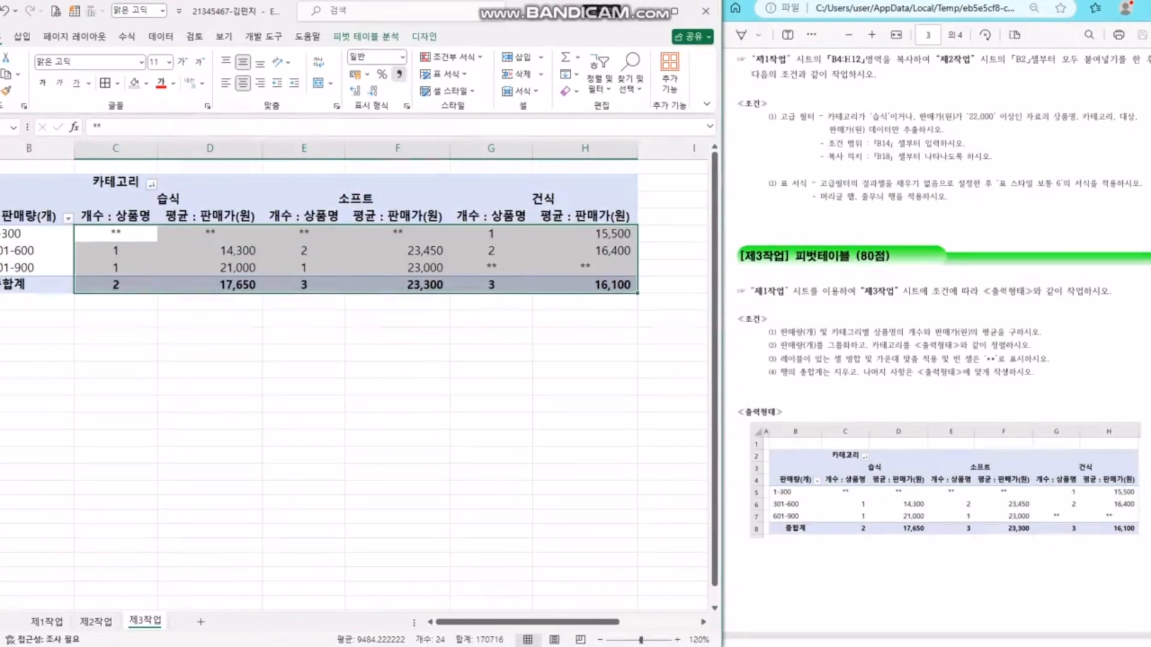
click(399, 73)
click(398, 370)
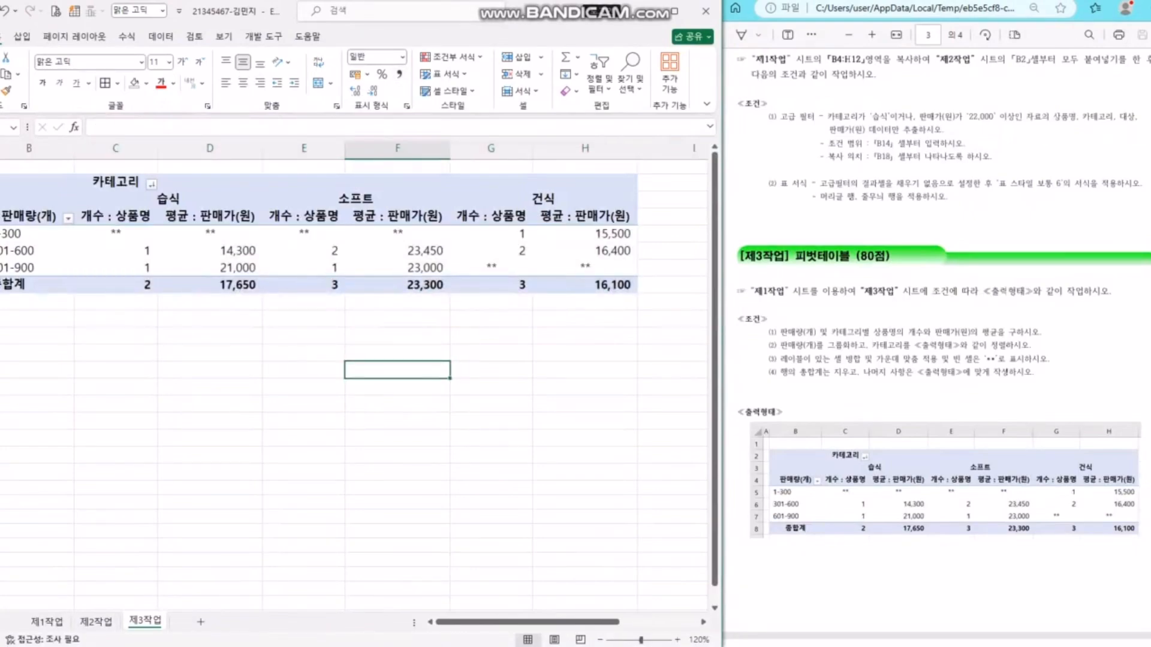
- Scroll the instructions to the chart task and switch to sheet 제1작업
click(971, 346)
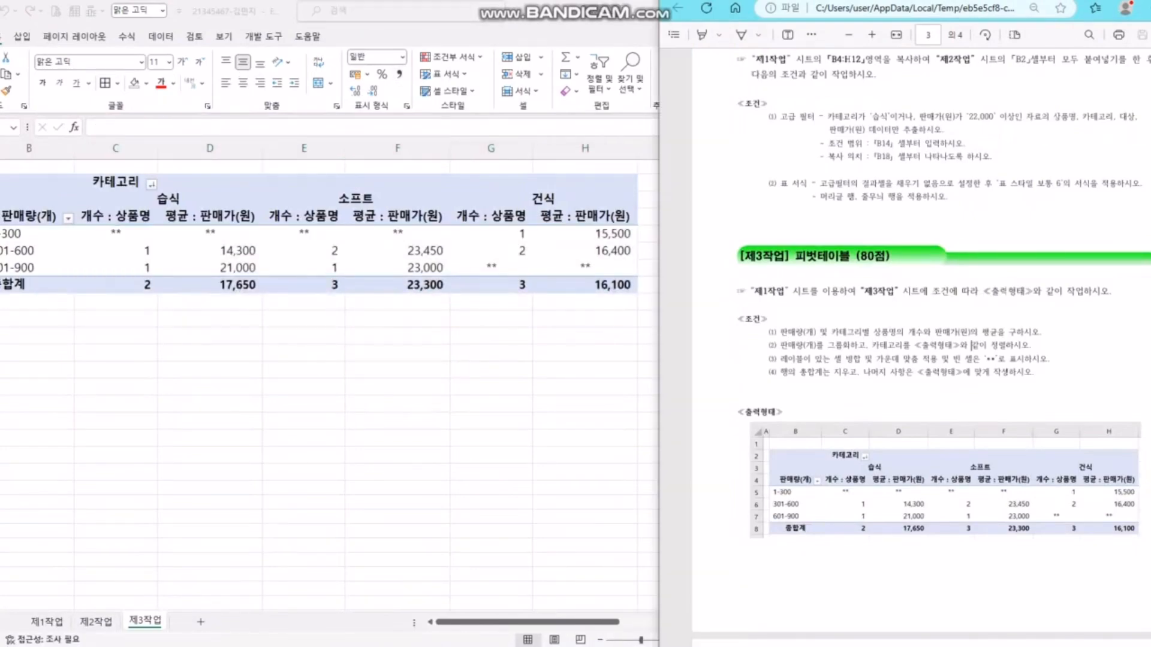
scroll(971, 346, down, 8)
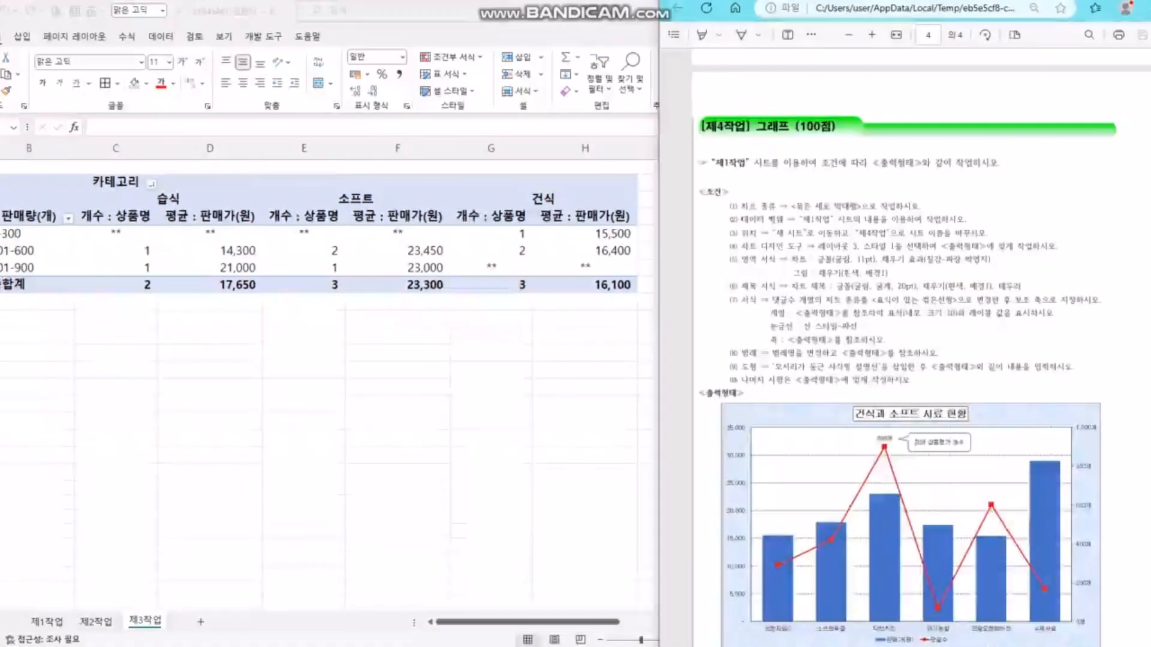
scroll(911, 346, down, 2)
click(398, 370)
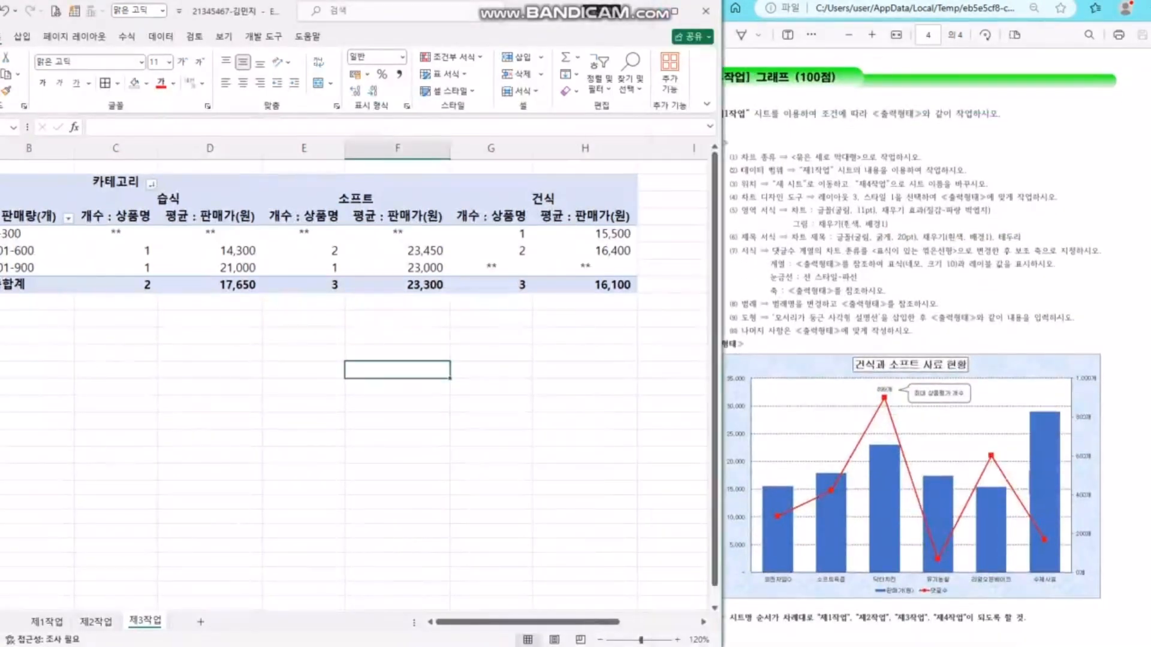
click(47, 622)
click(475, 463)
click(911, 342)
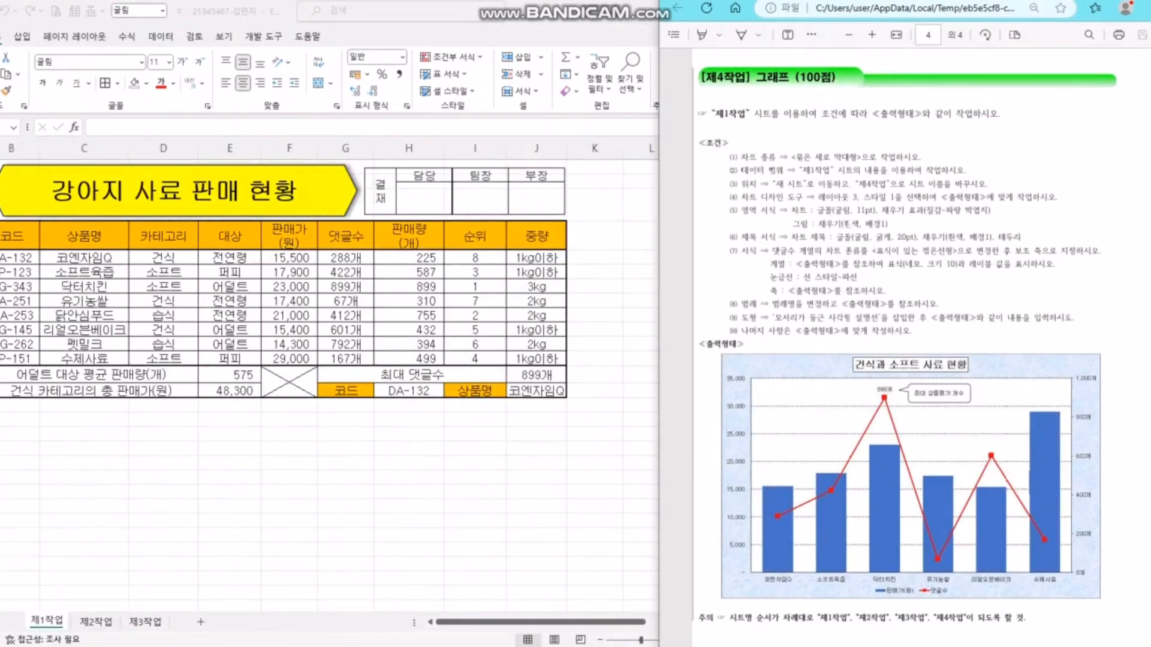
click(474, 463)
- Insert a clustered column chart from C4:C12, F4:F12 and G4:G12
drag(84, 235, 84, 359)
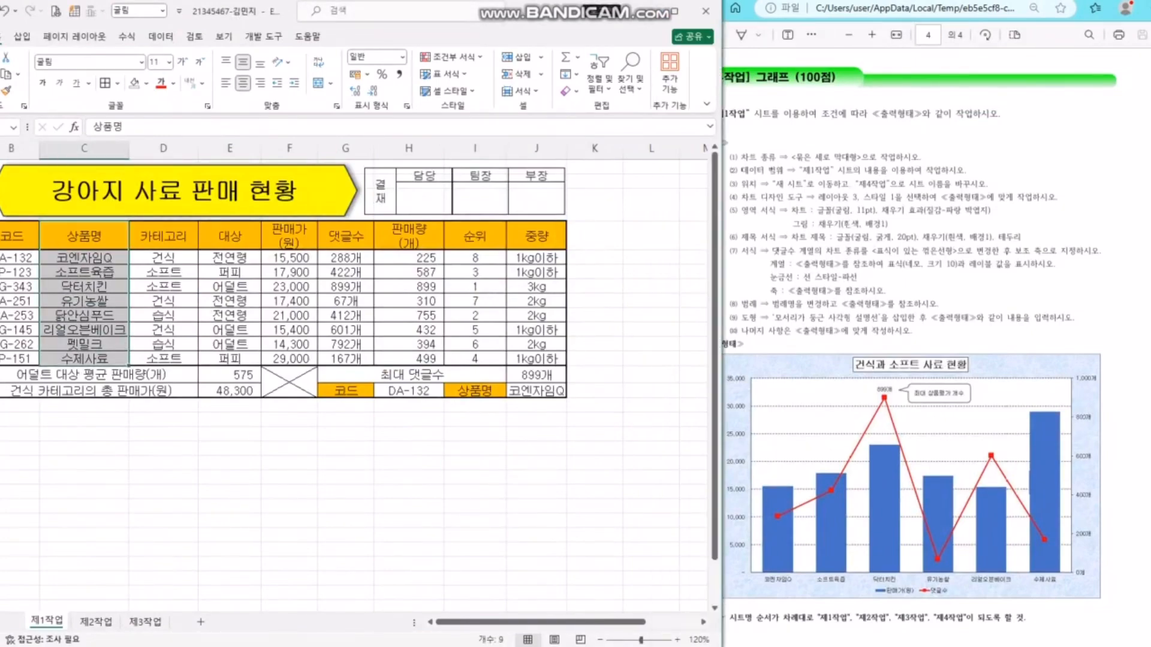
click(141, 359)
drag(108, 238, 108, 359)
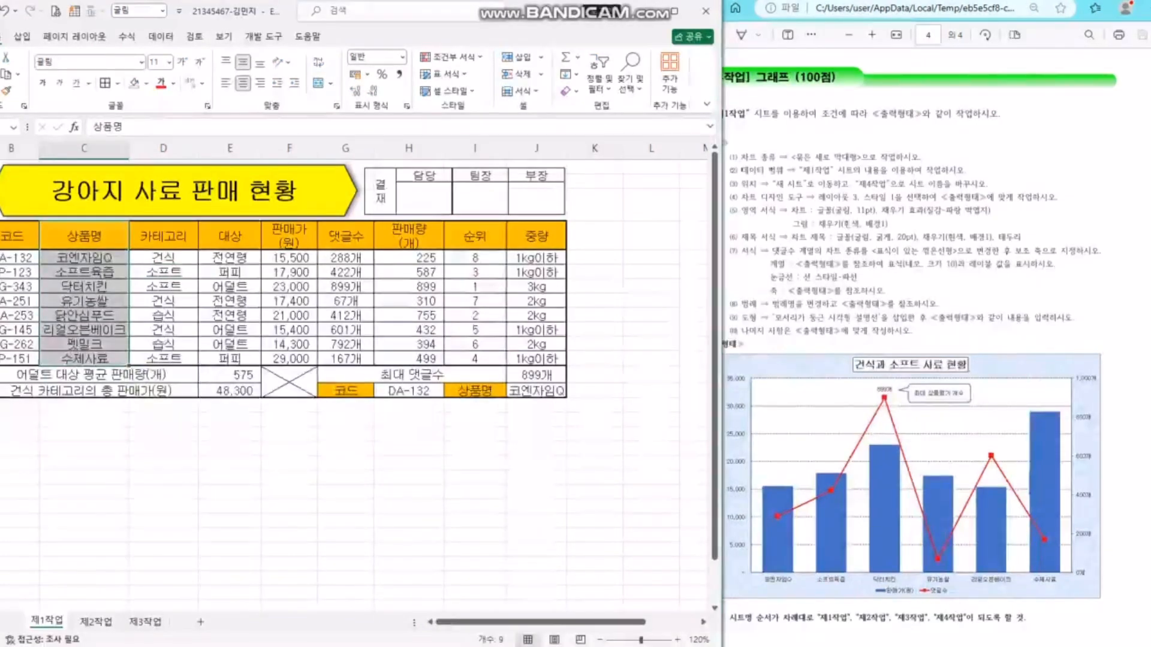
drag(289, 236, 290, 358)
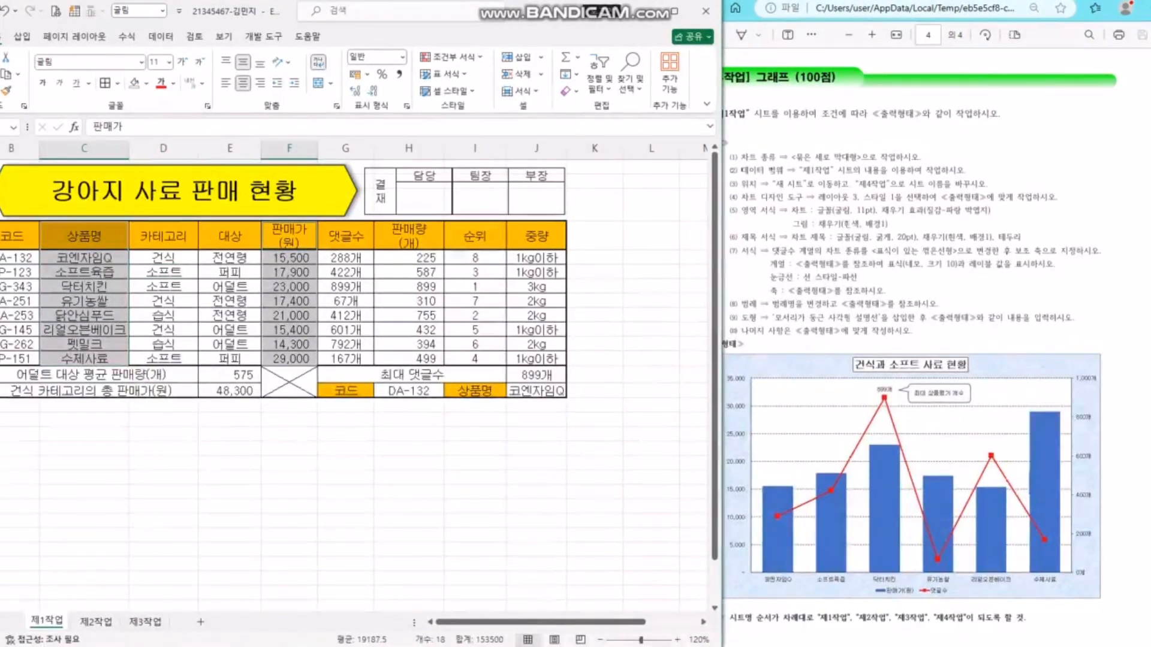
drag(345, 236, 345, 359)
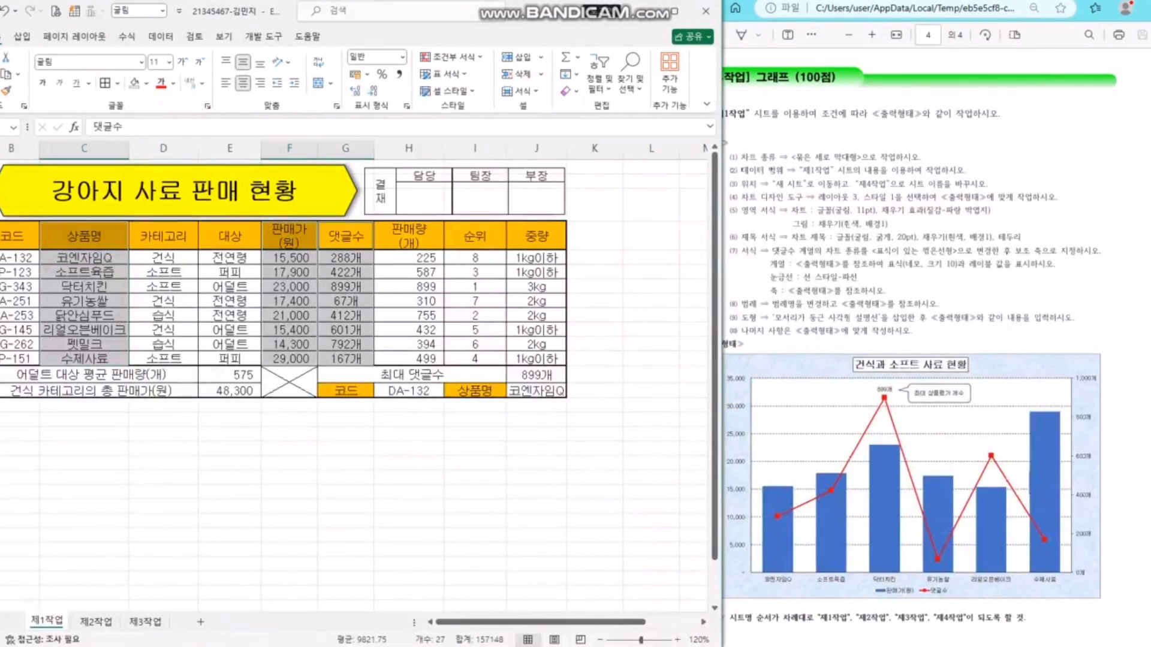
click(23, 36)
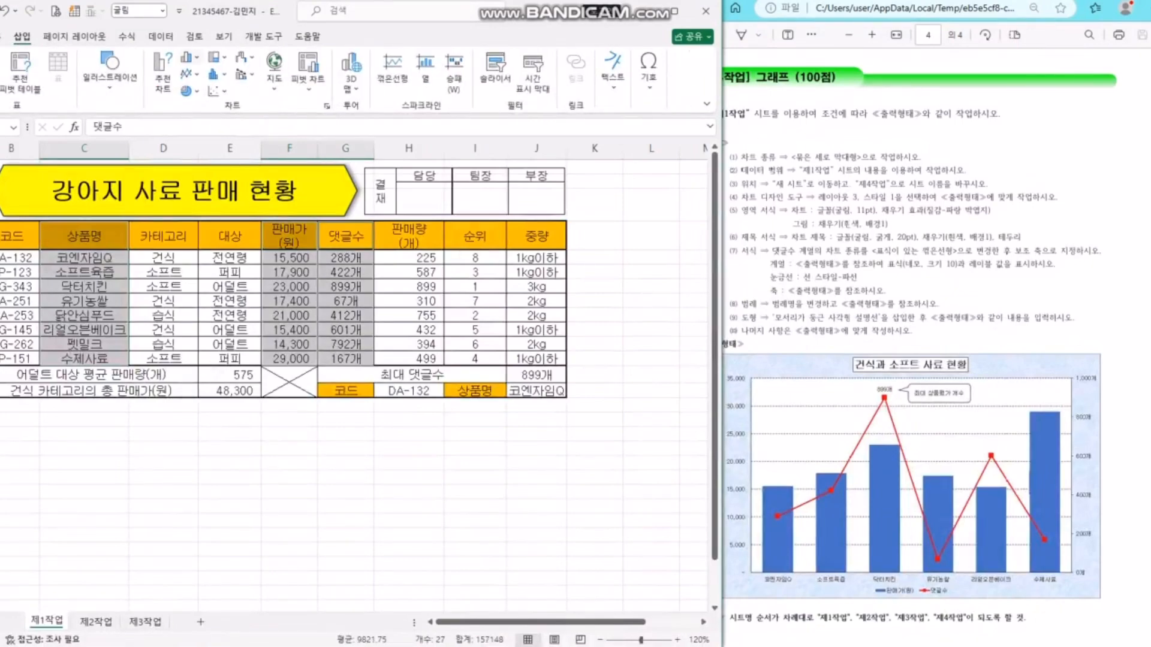
click(190, 57)
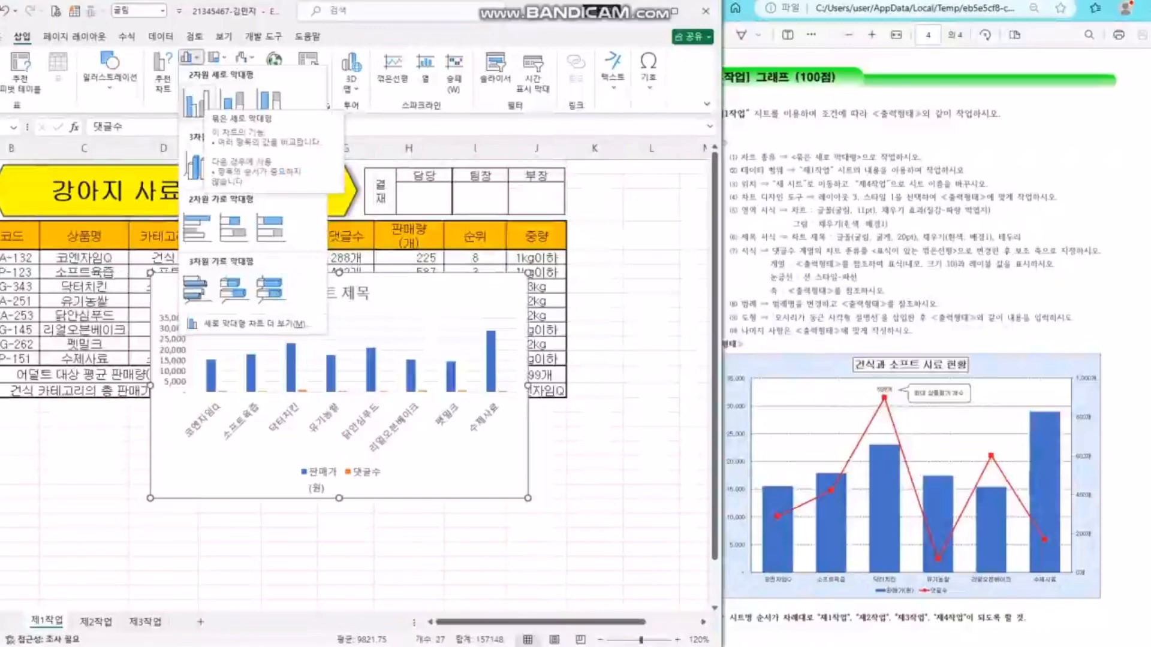
click(196, 102)
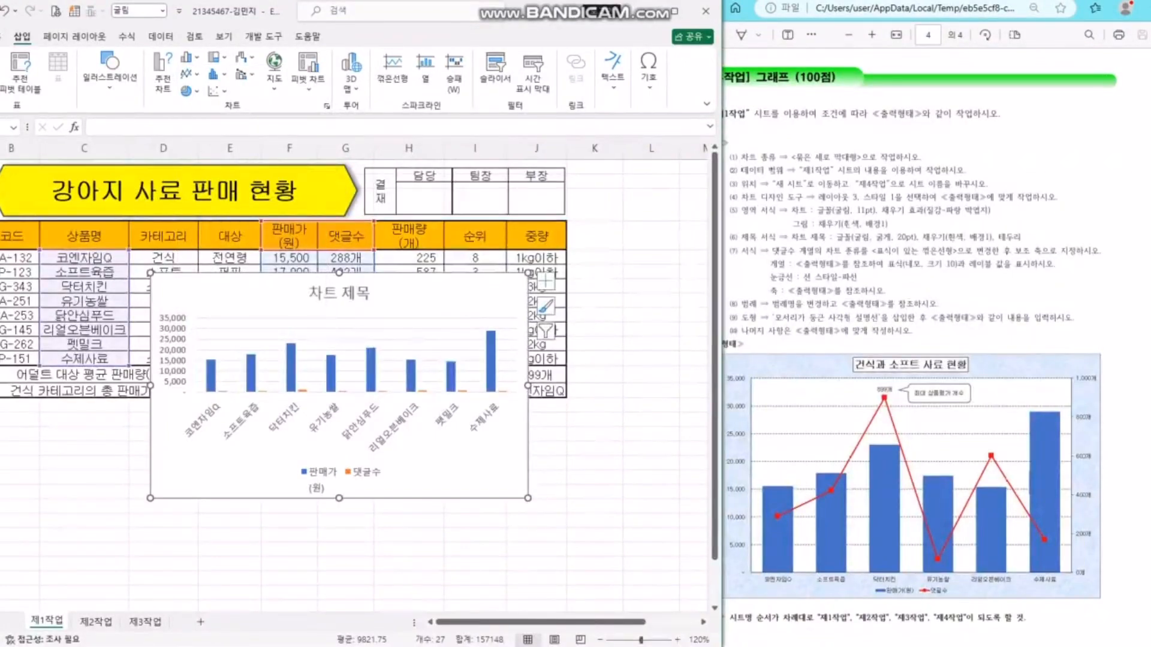
- Select the new chart and look over its Chart Design and Format options
click(651, 300)
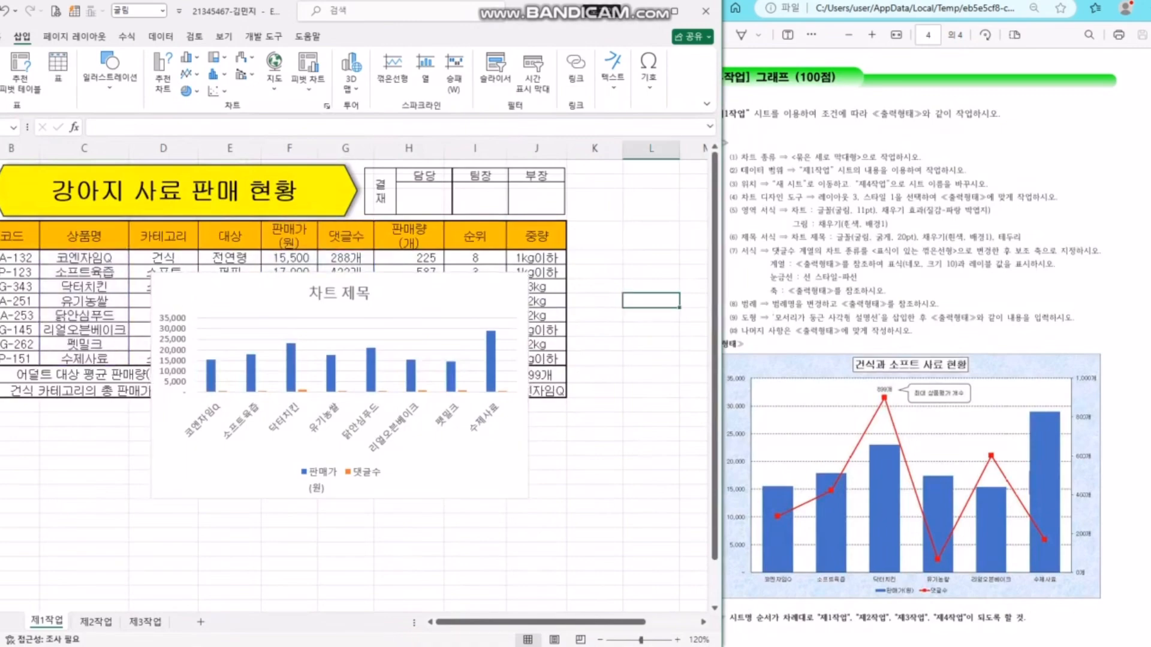
click(458, 294)
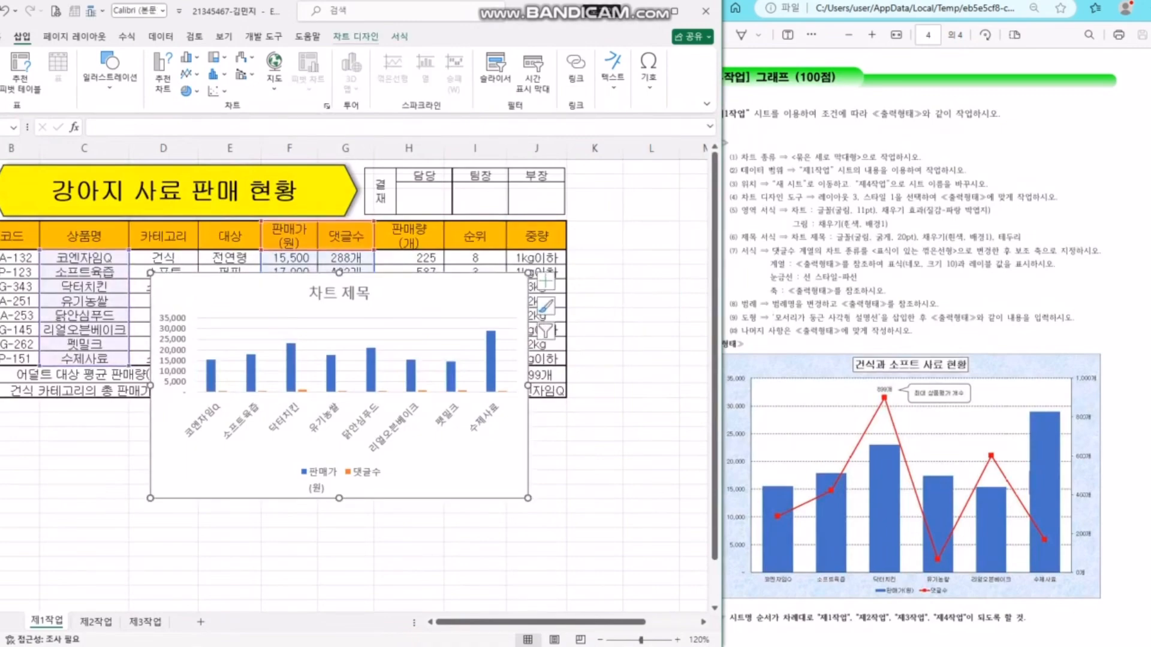
click(356, 37)
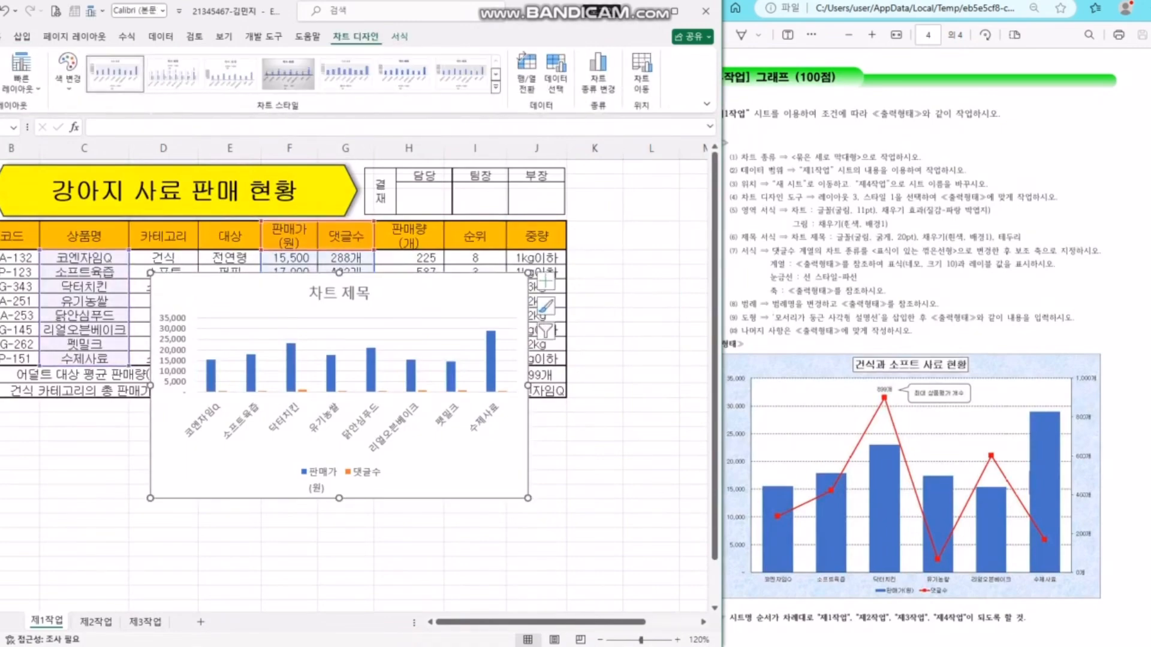
click(400, 37)
click(355, 37)
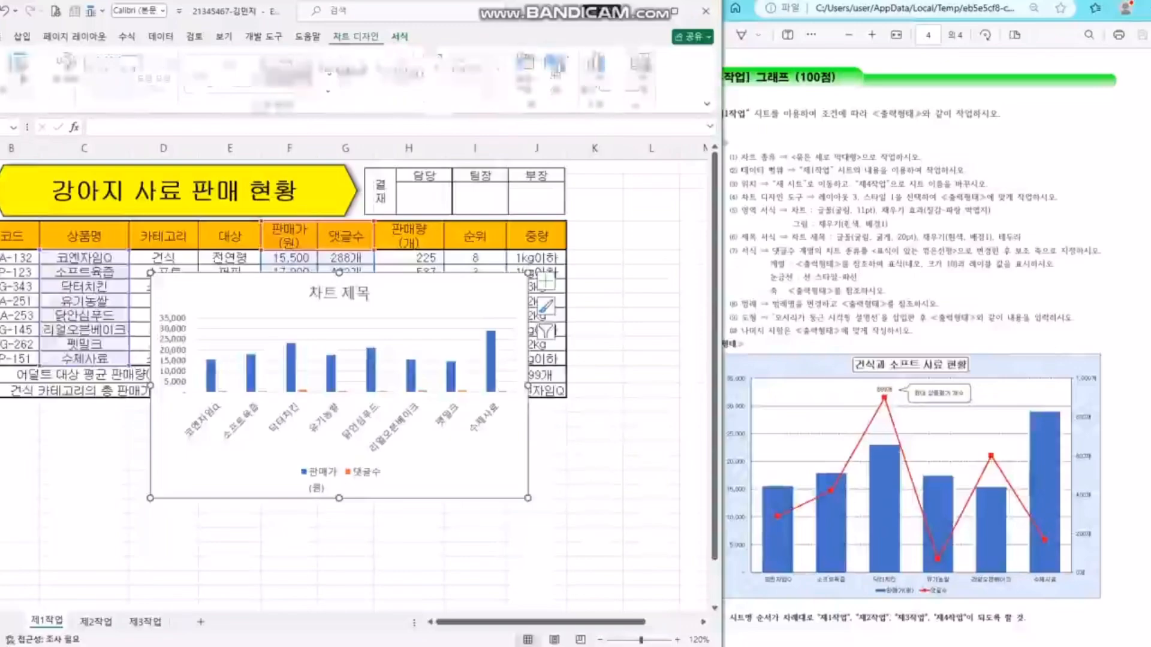
- Move the chart to a new sheet 제4작업 and place it after 제3작업
click(641, 72)
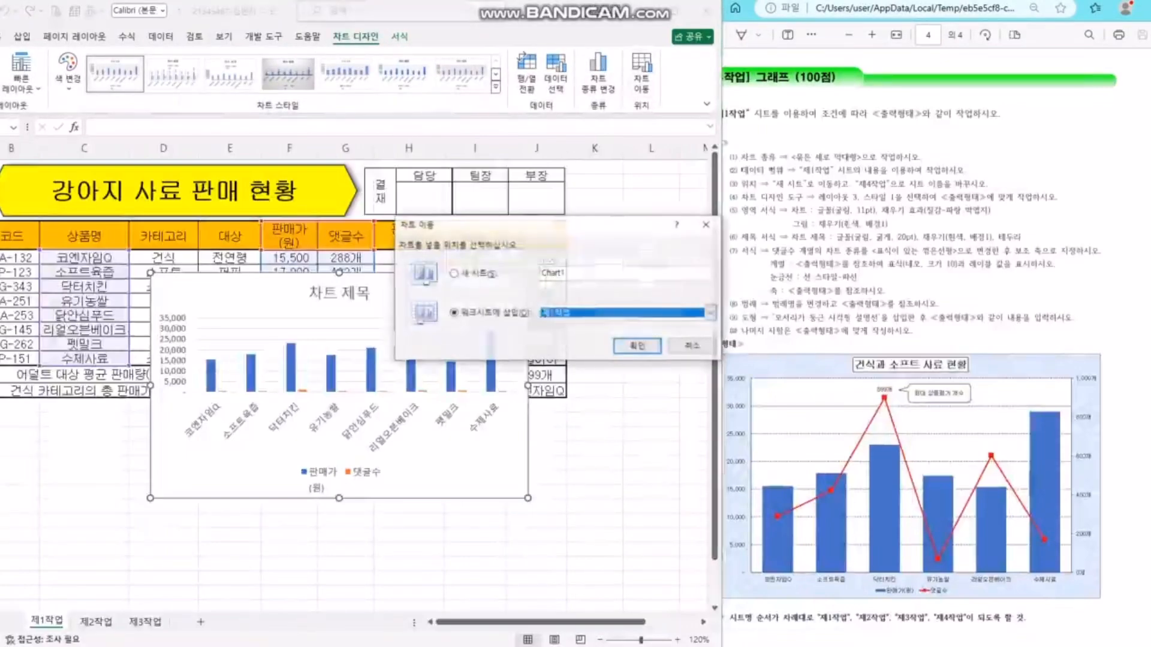
click(455, 273)
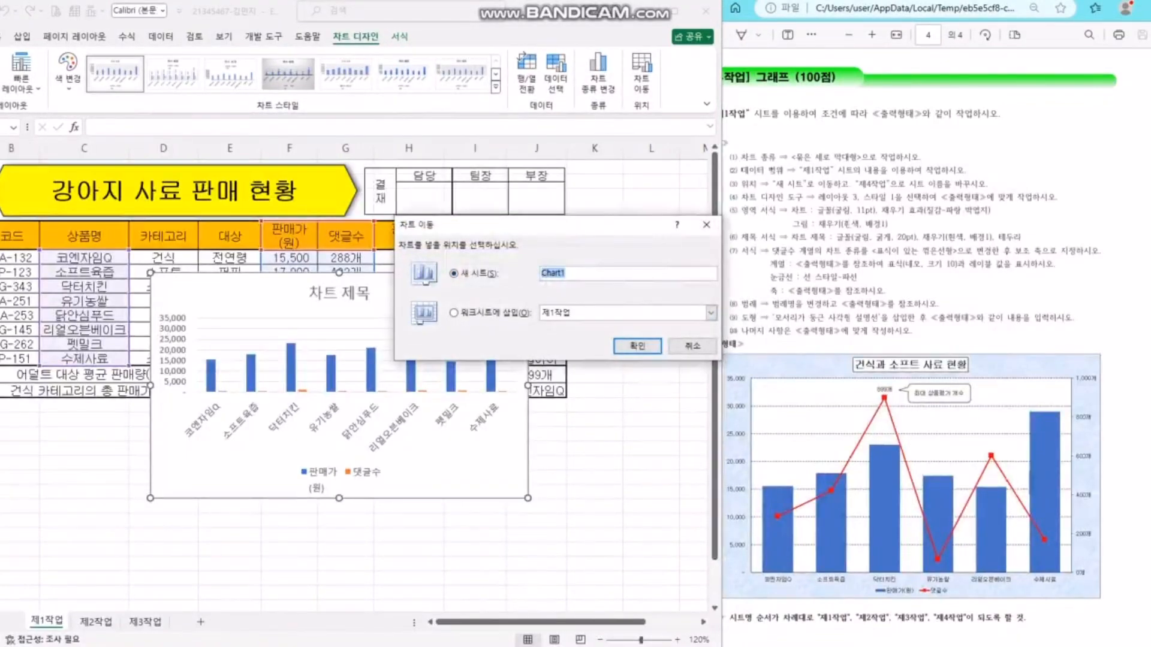
text(제)
text(업)
key(Return)
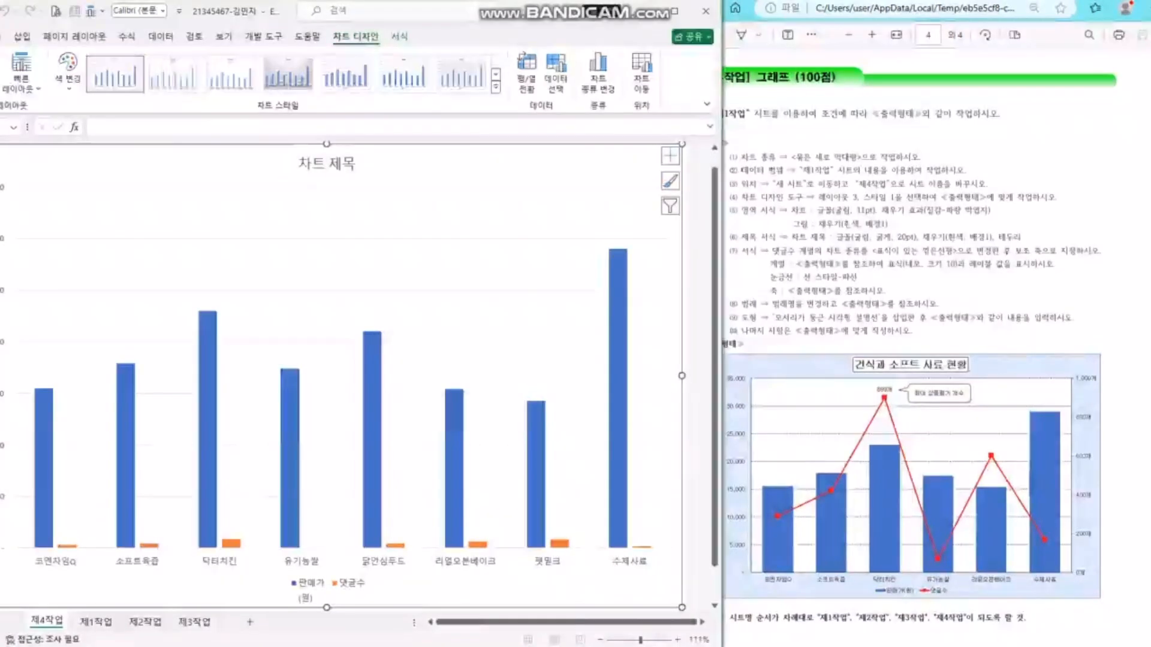
drag(47, 620, 215, 621)
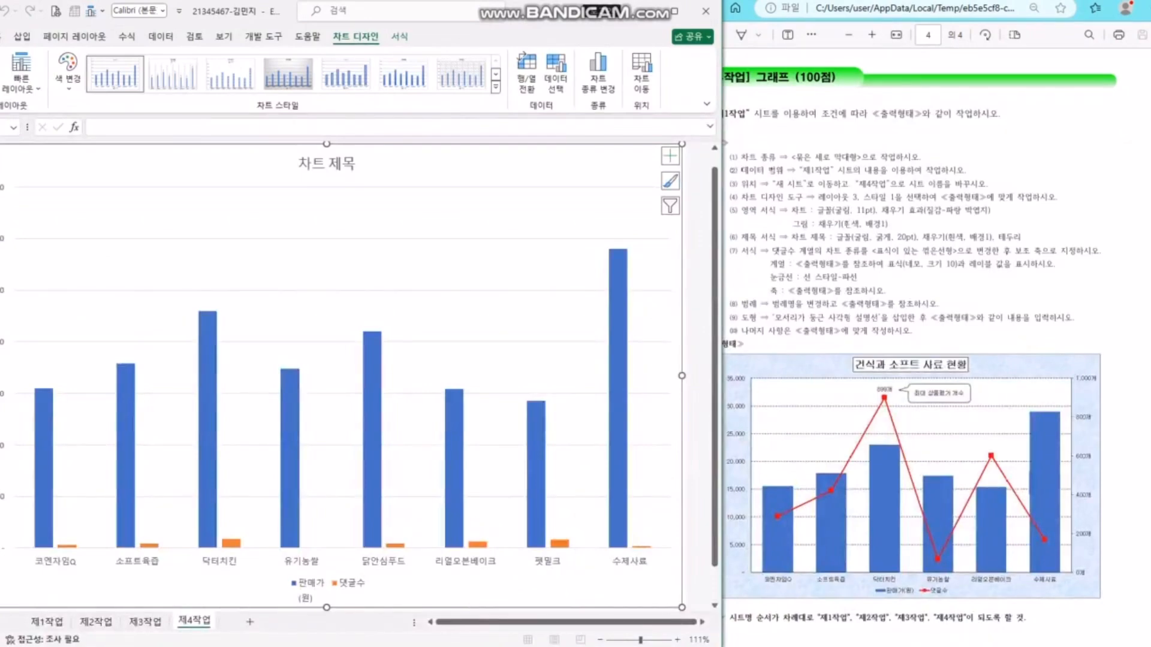
- Narrow the instructions window and highlight the chart's data range conditions
click(820, 224)
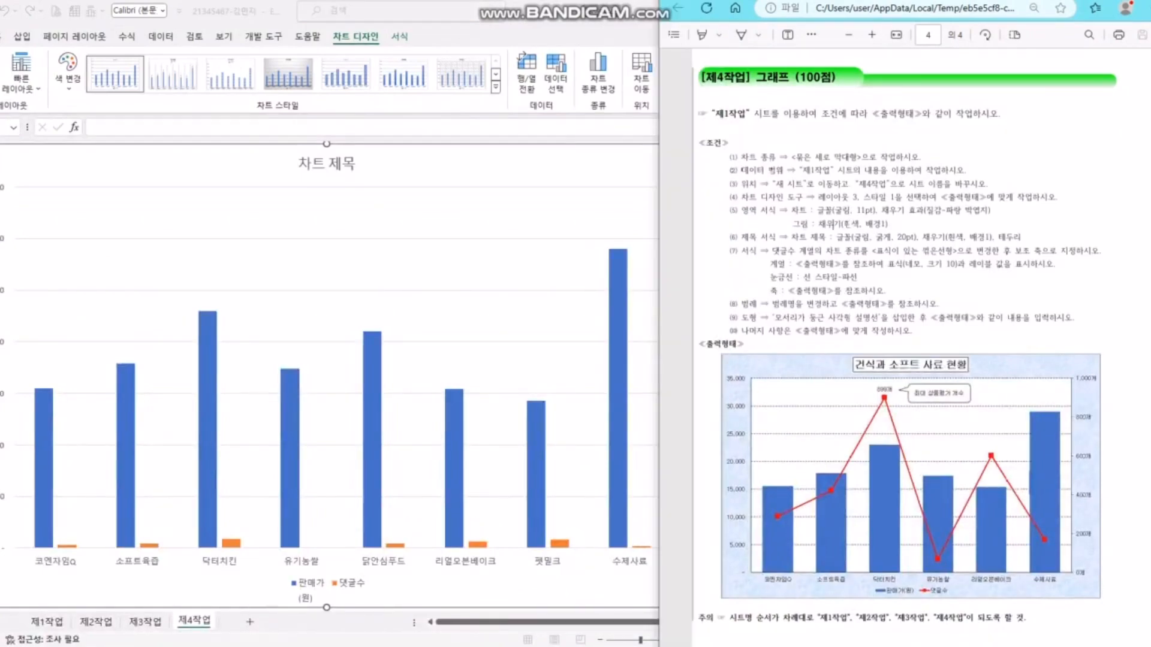
drag(659, 365, 781, 365)
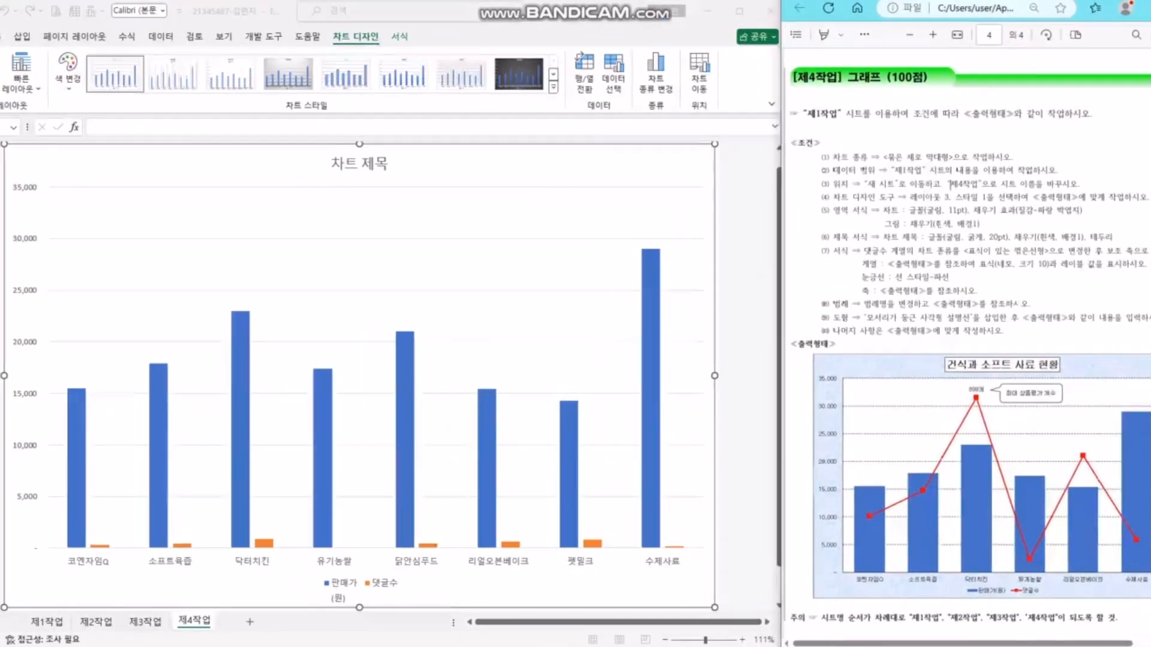
drag(892, 171, 993, 198)
click(980, 211)
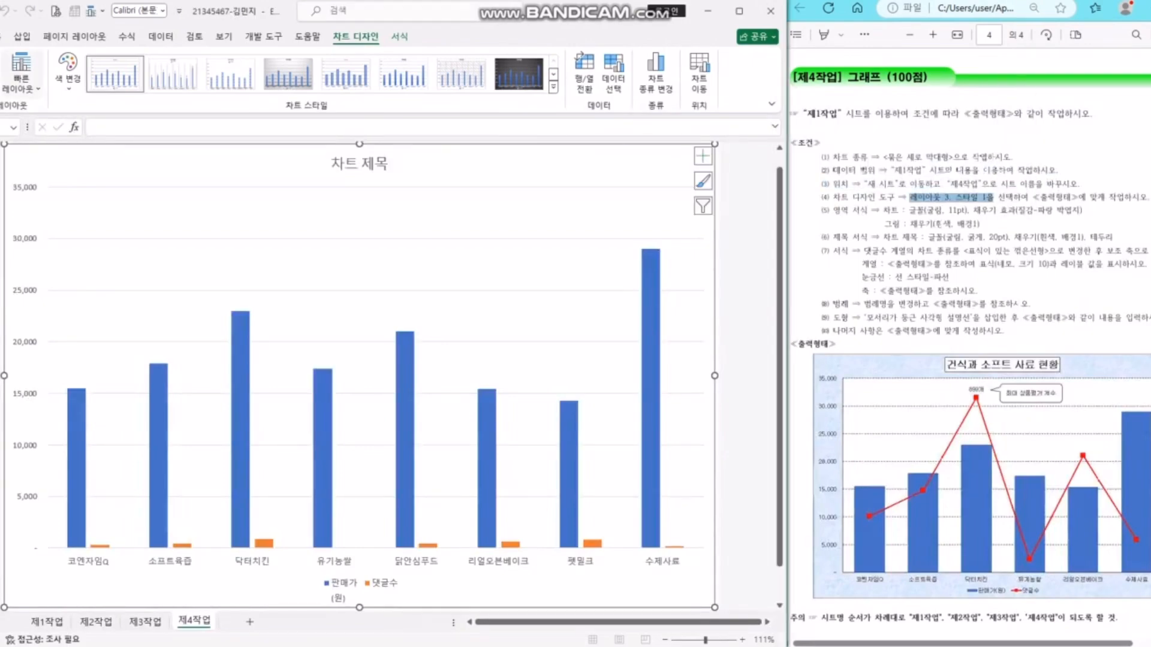
- Apply quick layout 3 and chart style 1 to the chart, then check the font rule
click(21, 71)
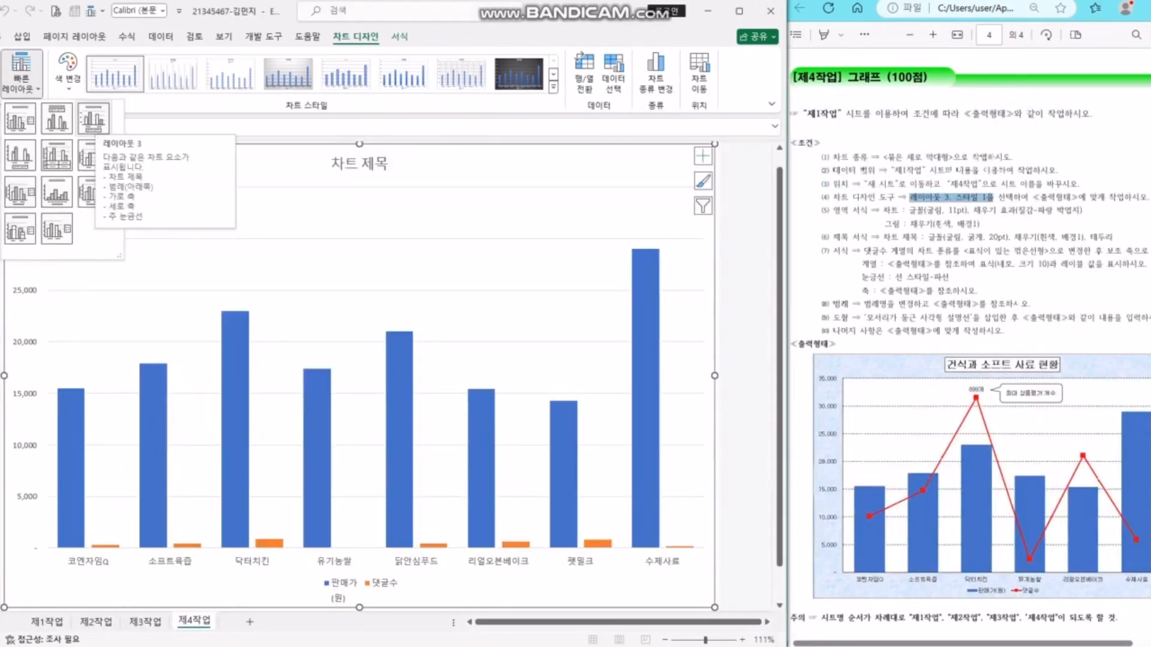
click(93, 118)
click(115, 74)
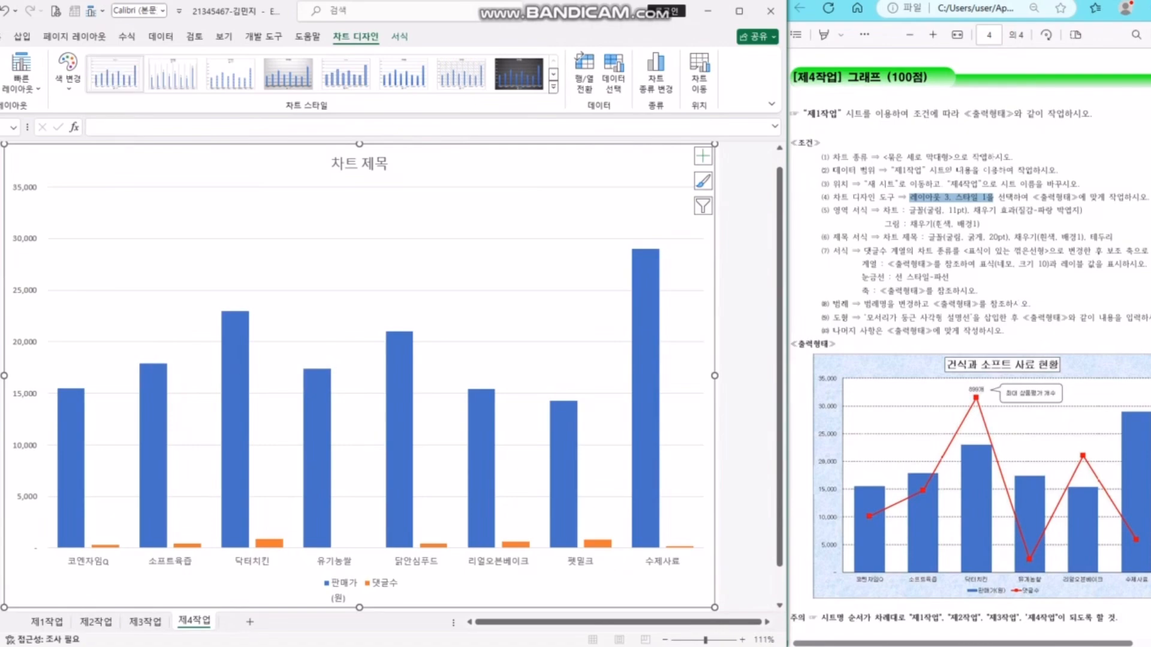
click(1017, 211)
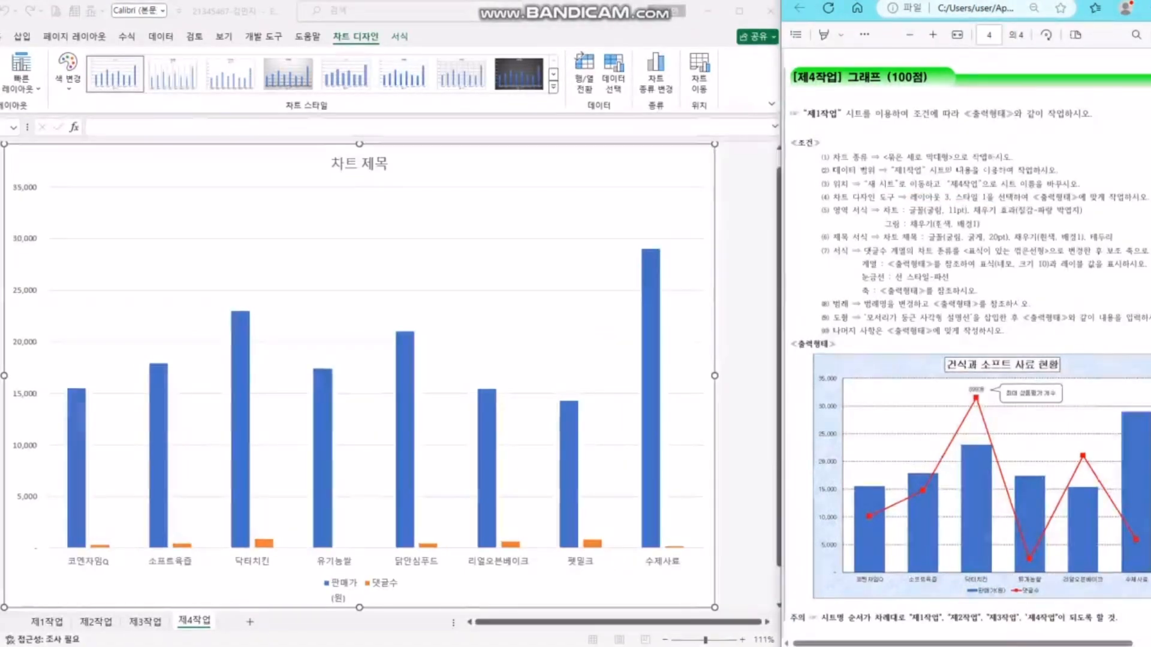
drag(882, 210, 970, 211)
- Set the chart's font to 굴림 at 11 pt
click(539, 165)
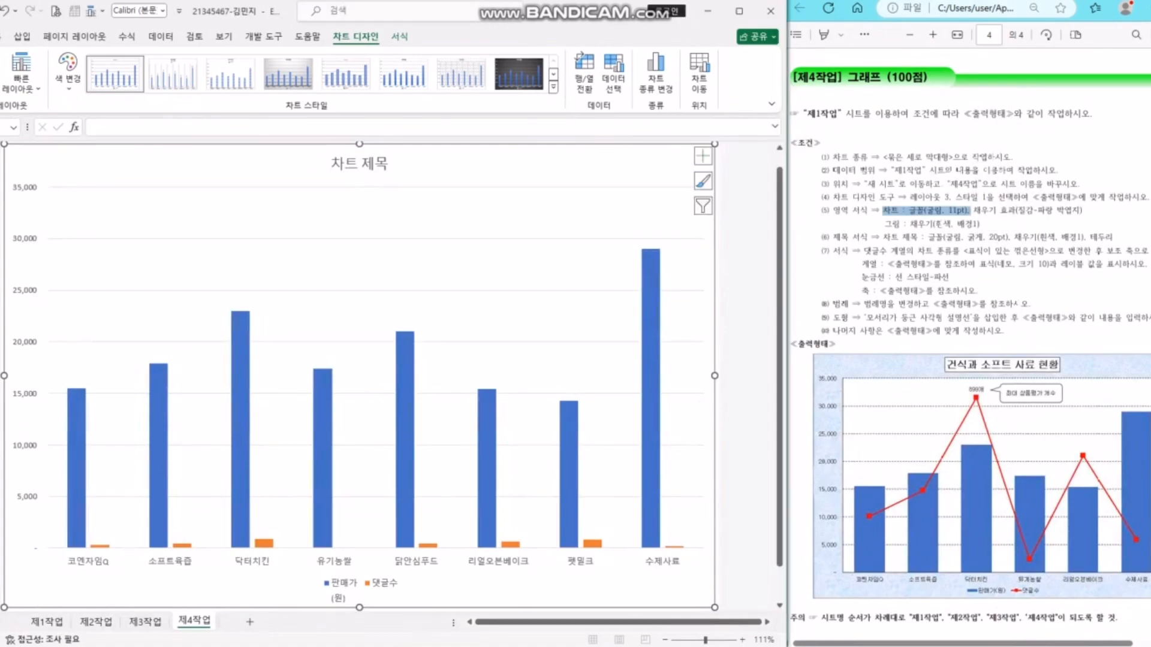
click(1, 36)
click(87, 63)
text(굴림)
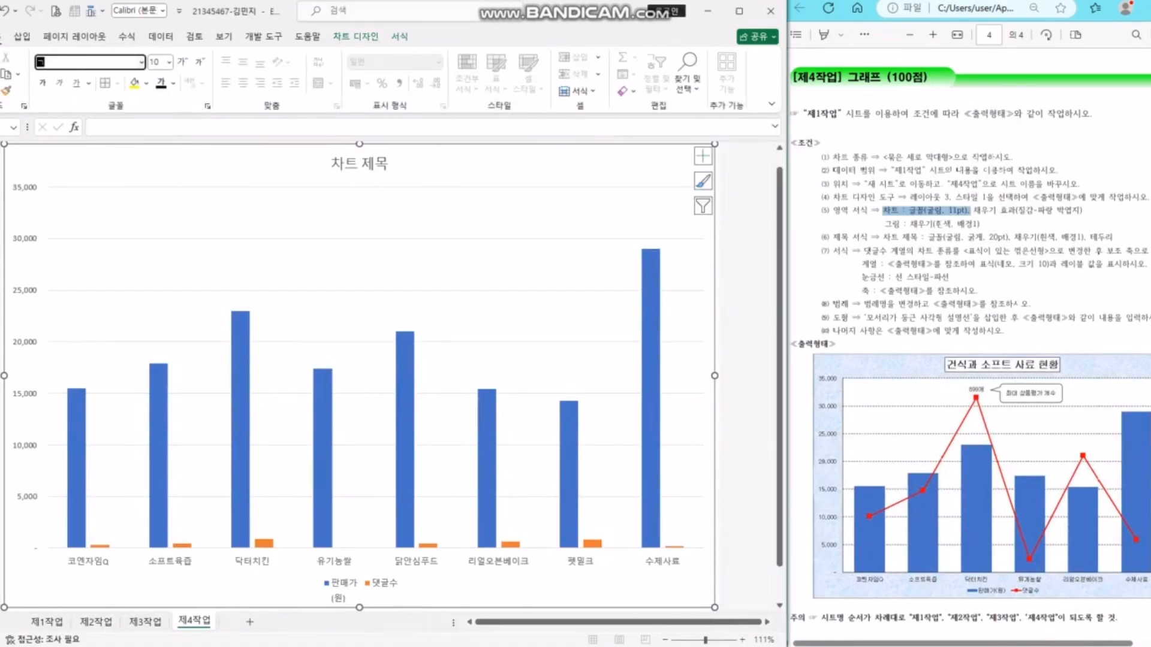
key(Return)
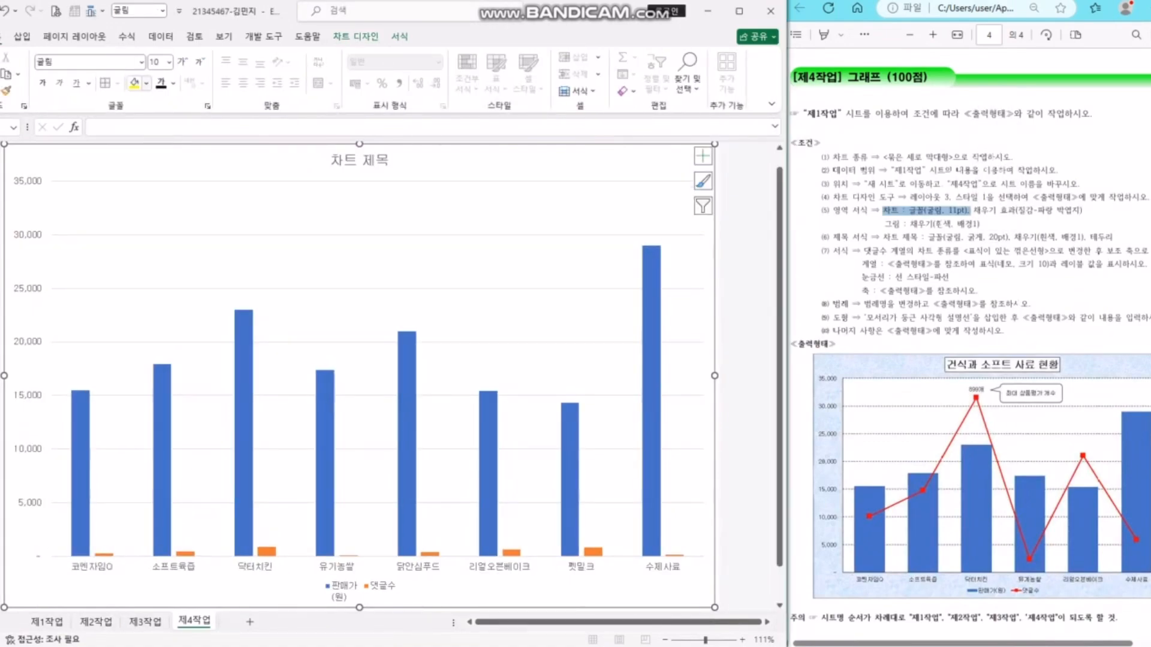
click(155, 62)
text(11)
key(Return)
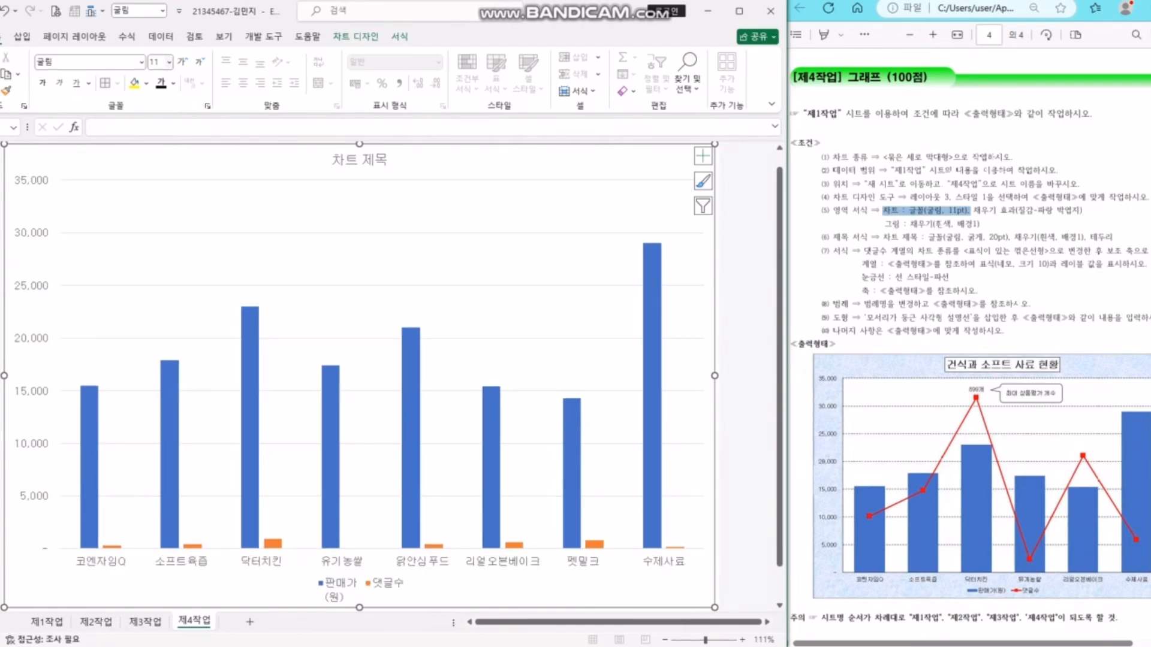
- Look up the required chart-area texture in the instructions and reselect the chart
double_click(1051, 211)
click(1052, 211)
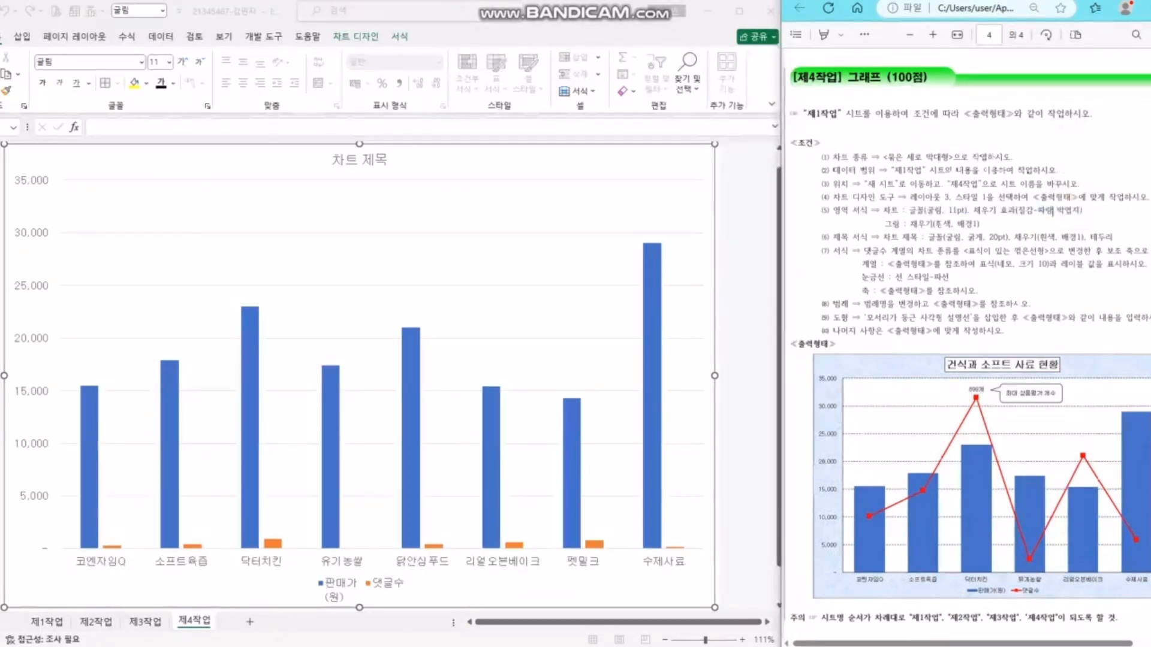
click(624, 163)
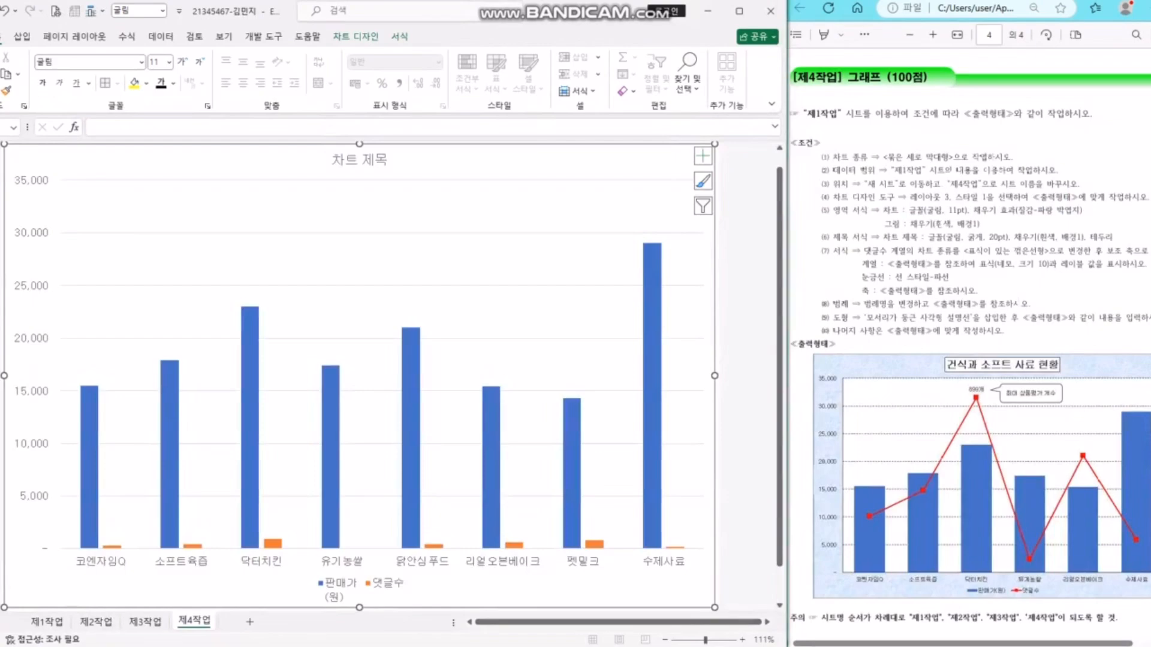
click(355, 37)
- Fill the chart area with the light-blue paper texture
click(399, 36)
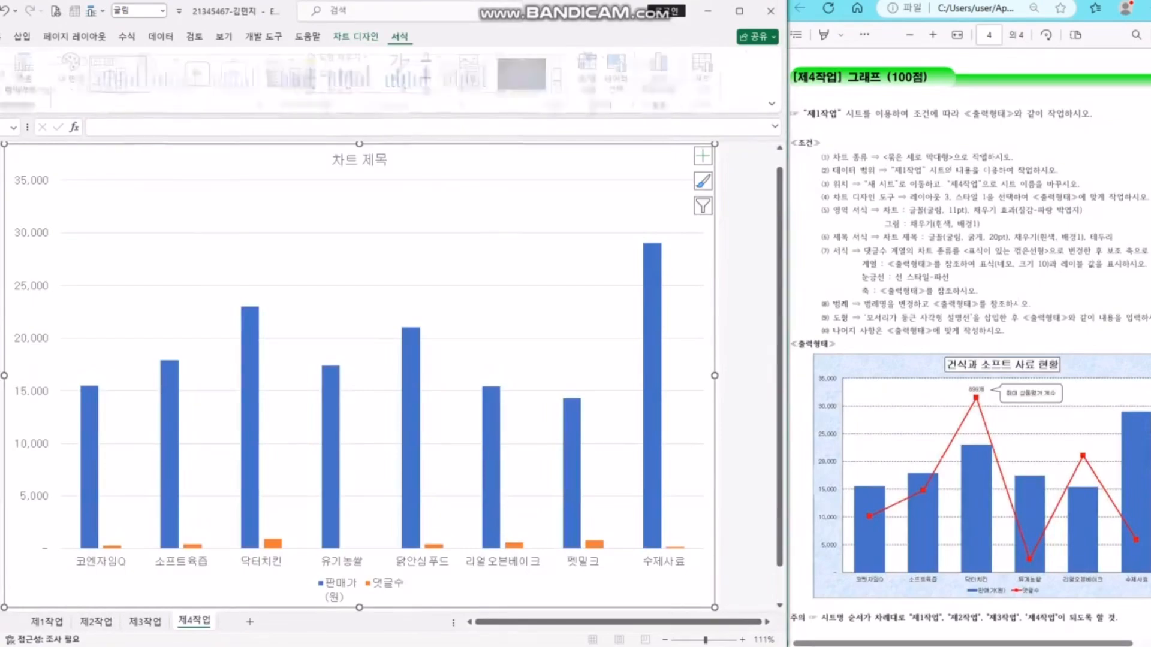
click(343, 57)
mouse_move(360, 296)
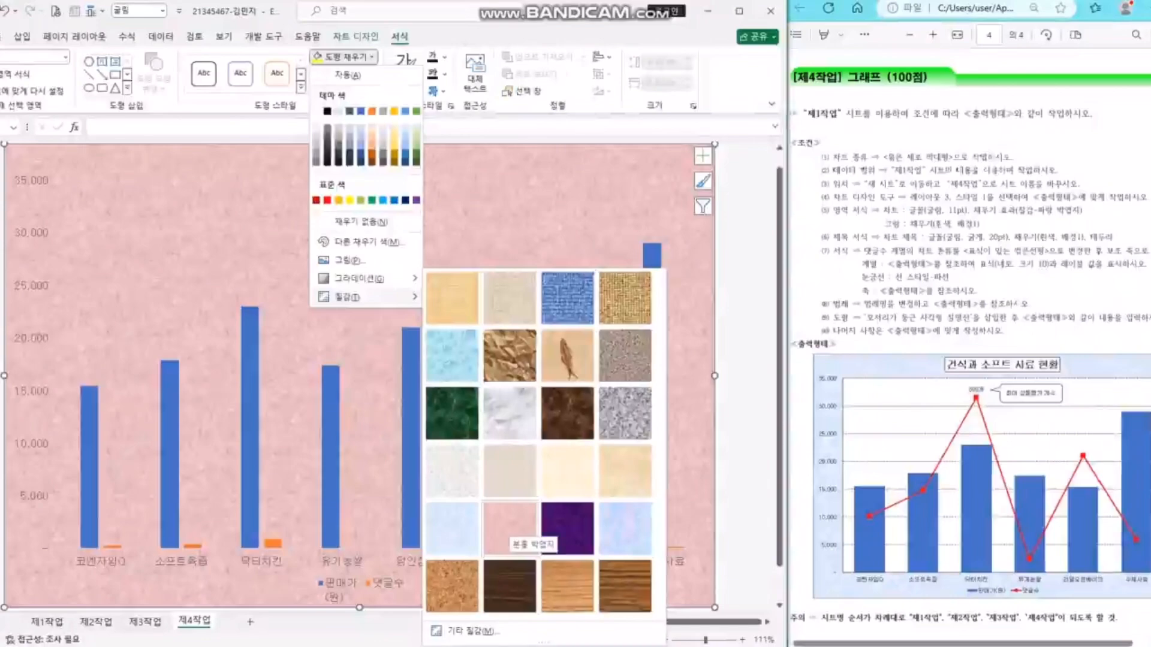
click(452, 529)
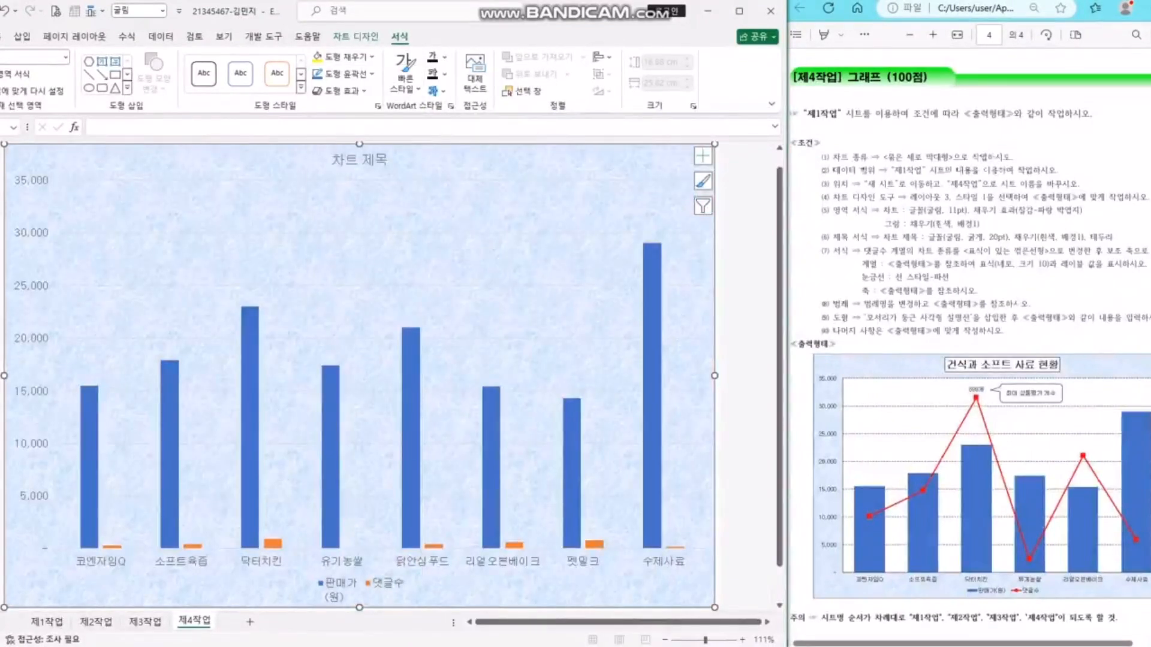
- Fill the plot area with White, Background 1 after confirming the required colour
click(464, 247)
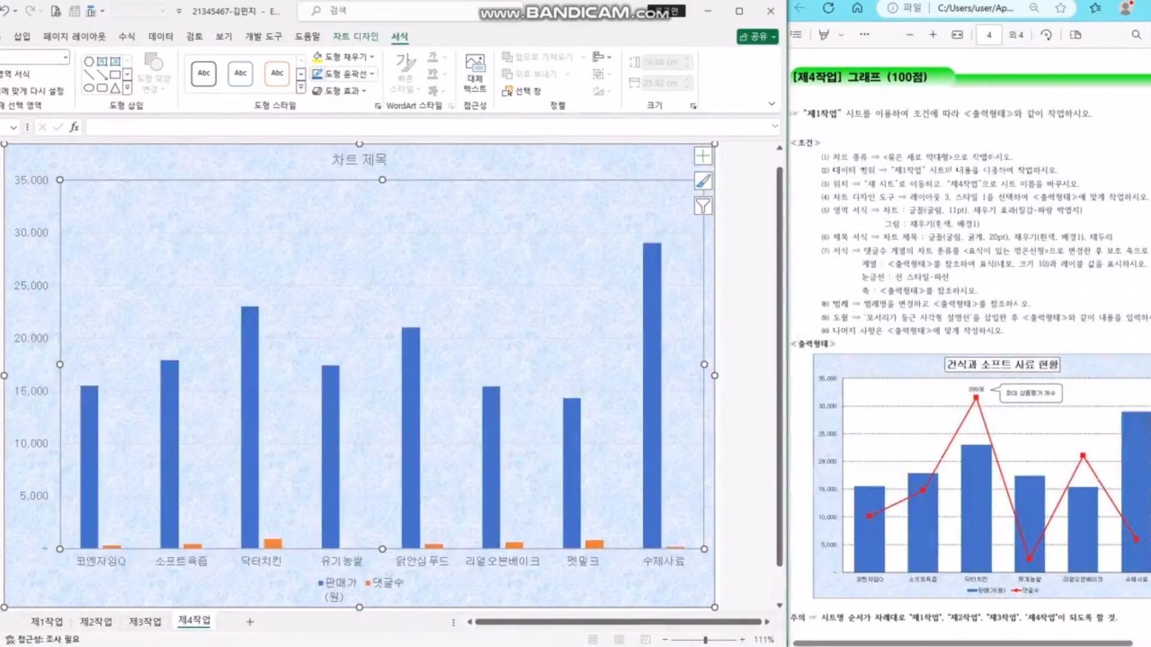
click(349, 57)
click(317, 112)
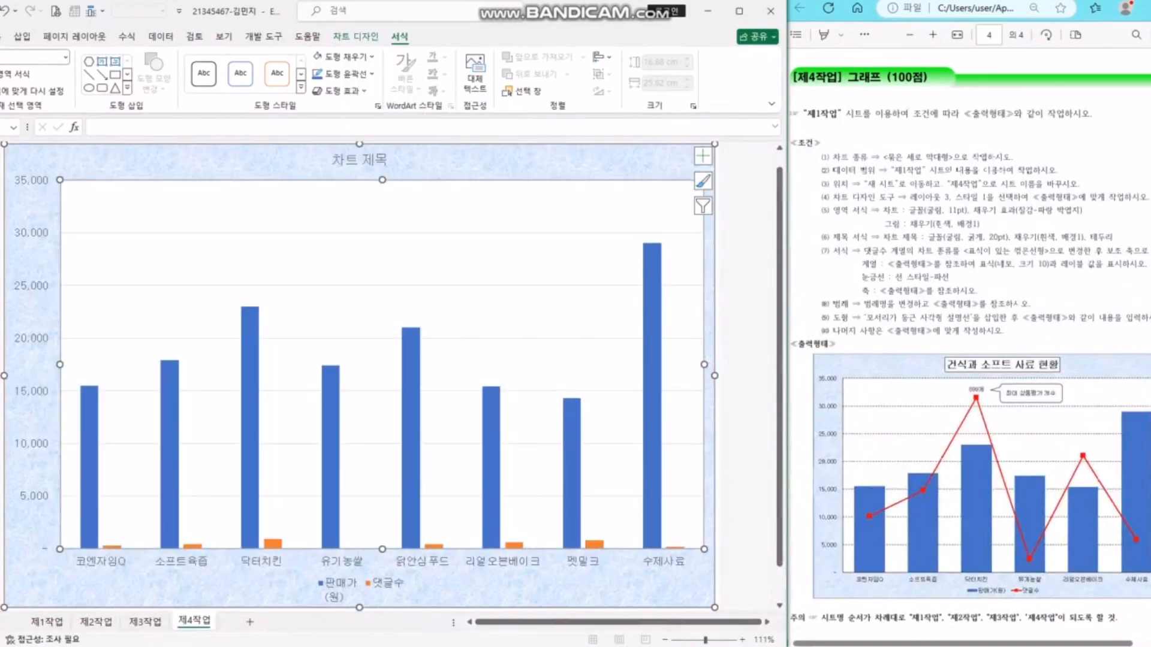
click(935, 224)
drag(934, 225, 976, 224)
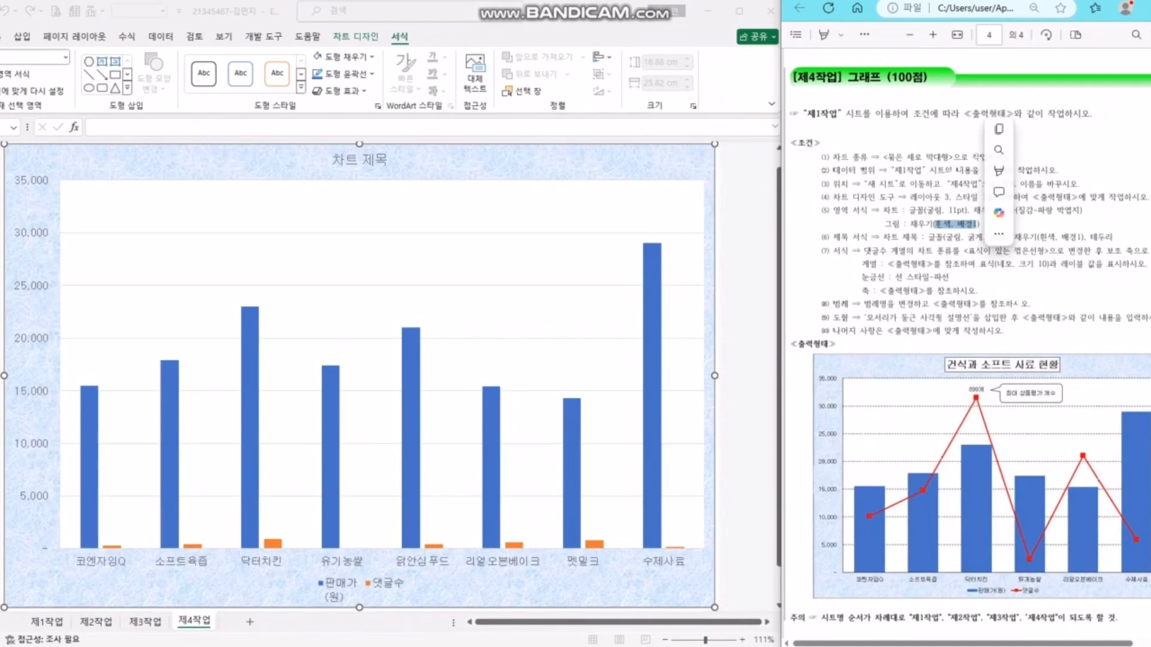
click(531, 207)
click(348, 57)
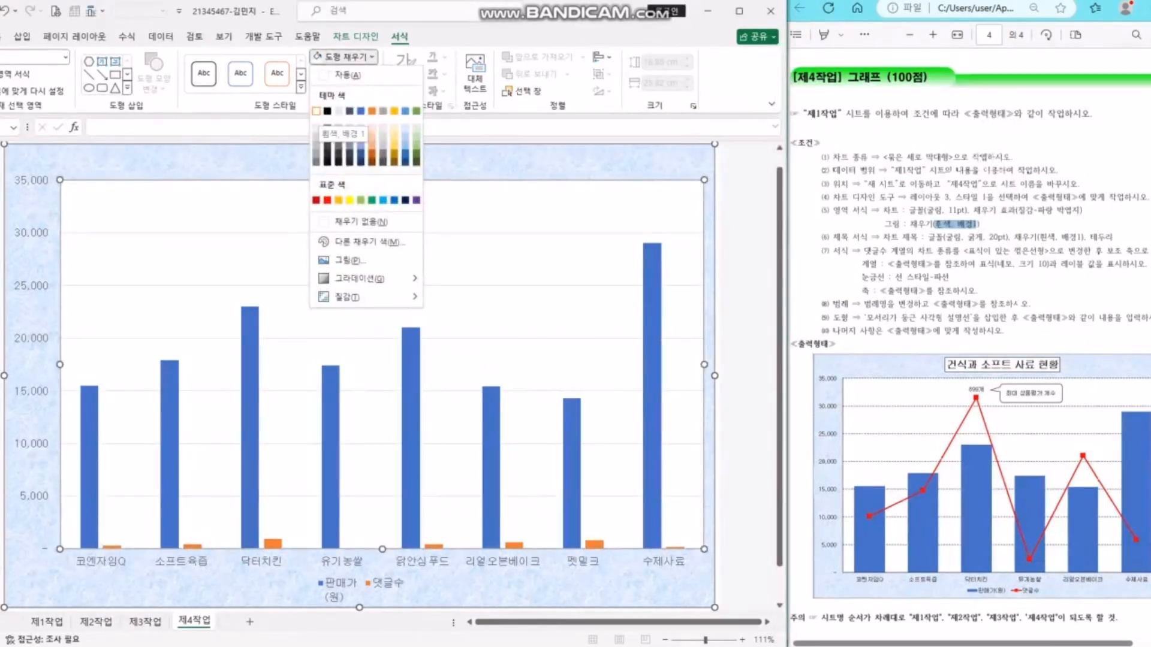
click(316, 111)
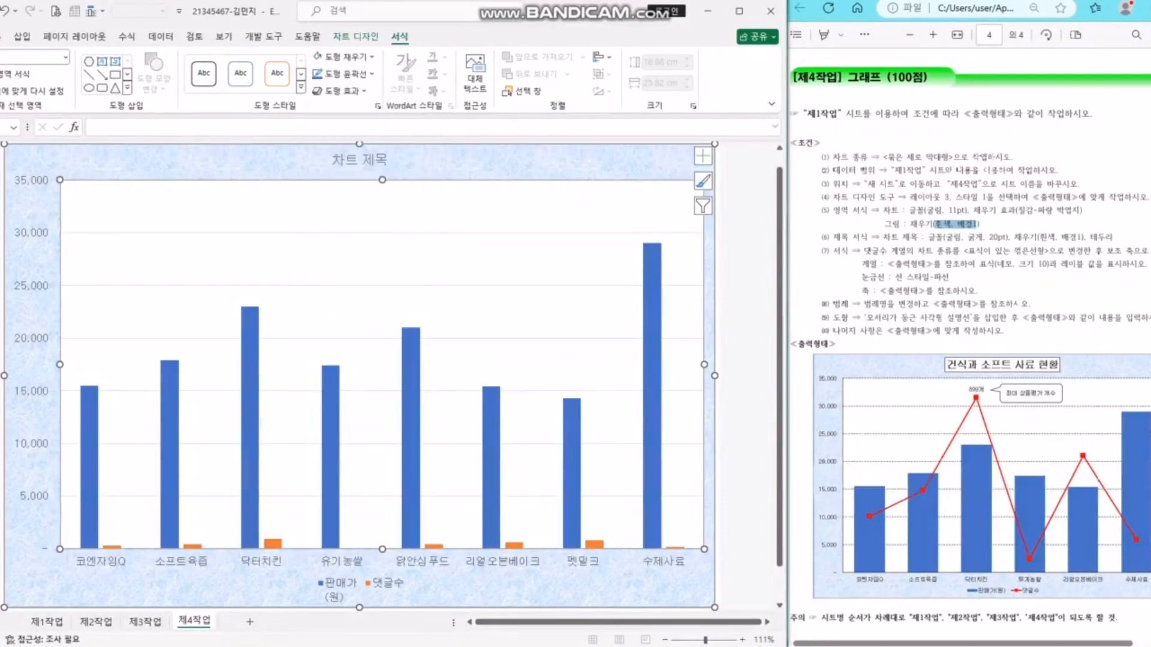
click(358, 159)
- Replace the chart title text with '건식과 소프트 사료 현황'
drag(891, 237, 943, 237)
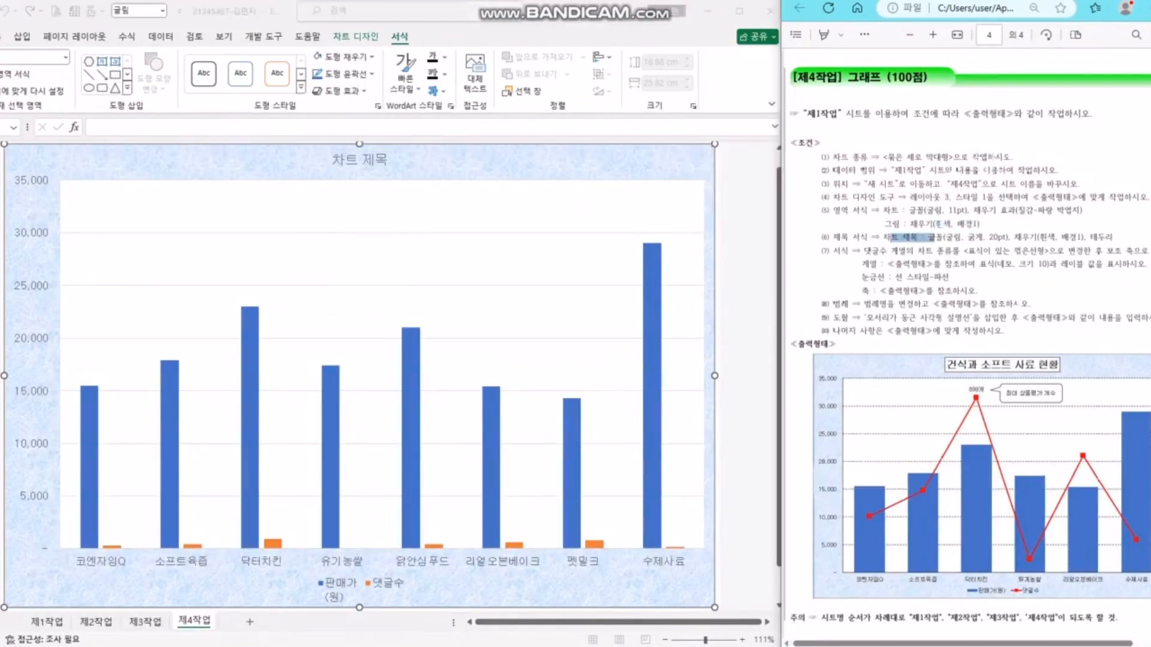
click(360, 159)
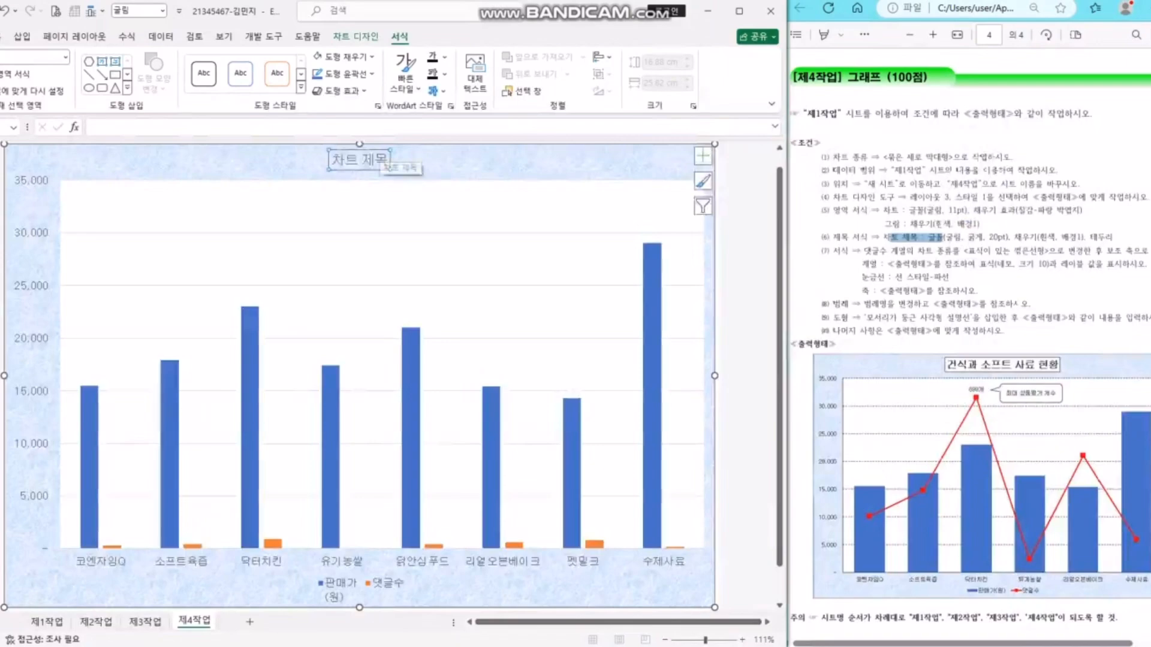
drag(387, 160, 331, 160)
text(건식)
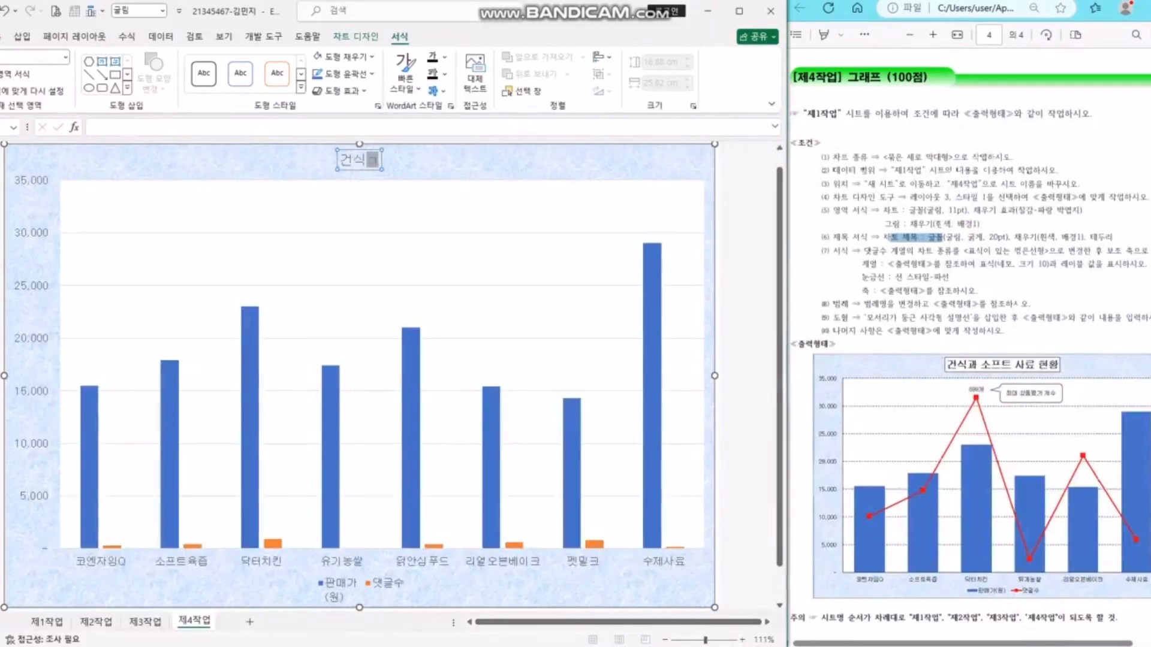
text(과 소프트 사료 현황)
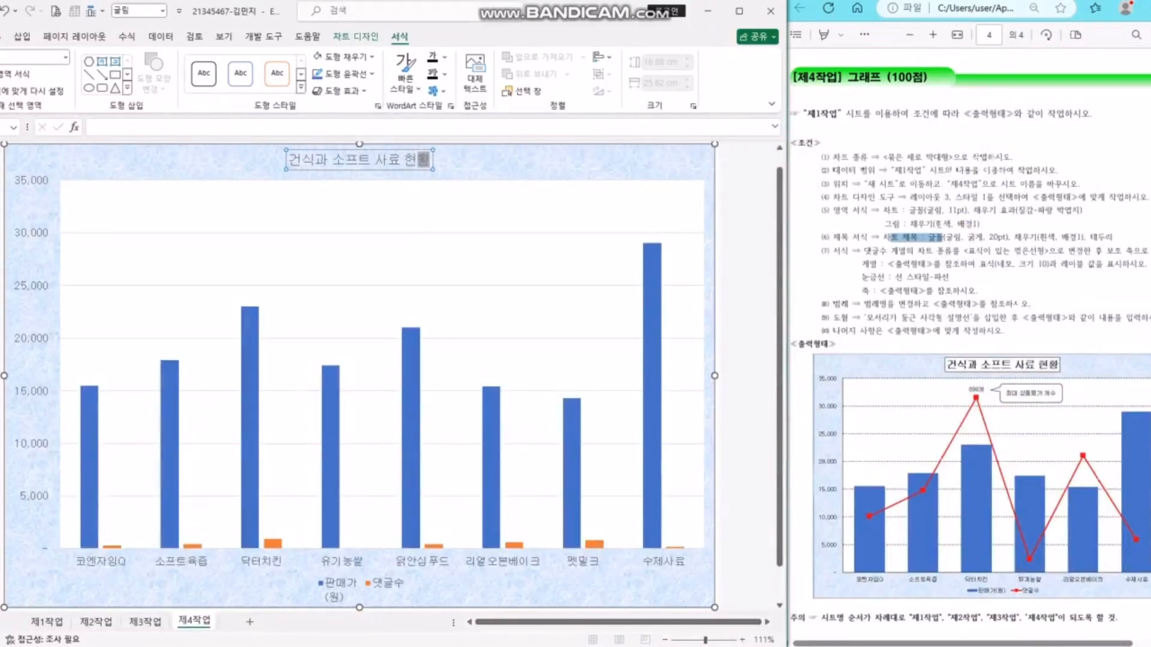
key(ctrl+a)
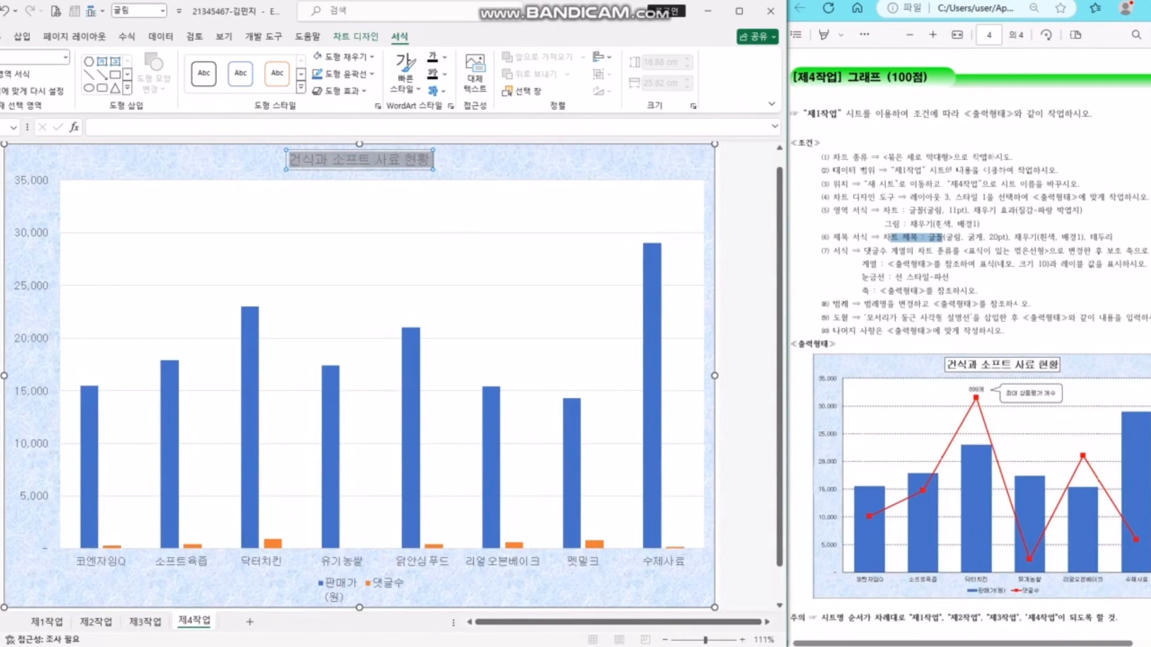
- Make the title text 20 pt and bold
click(1, 37)
click(87, 62)
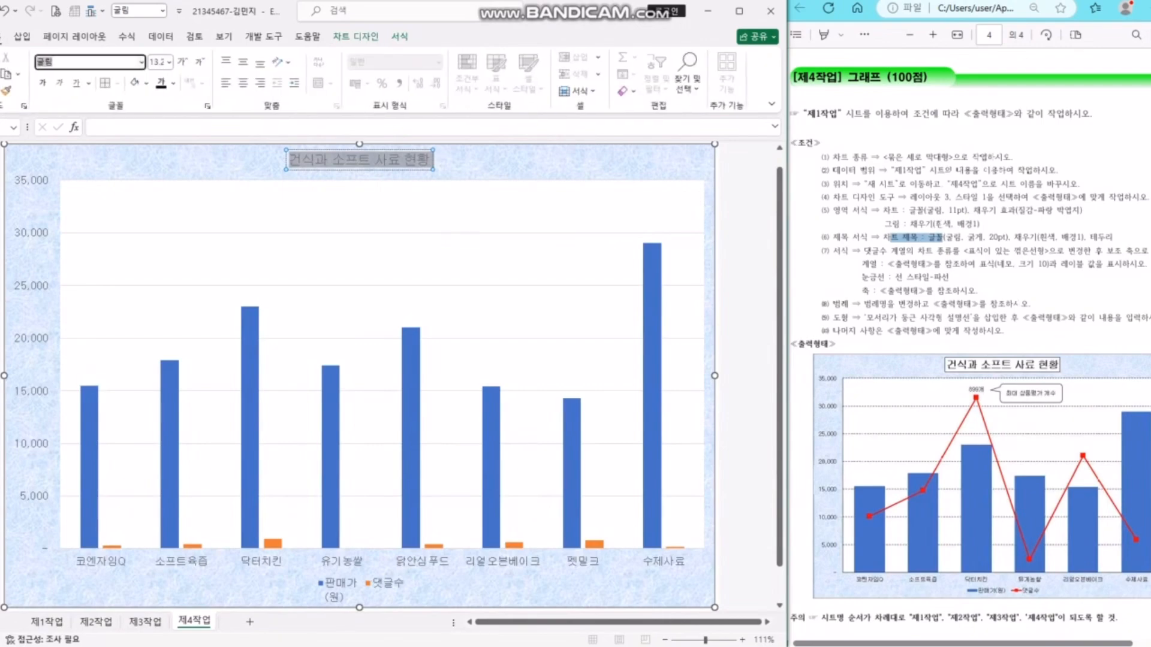
key(Tab)
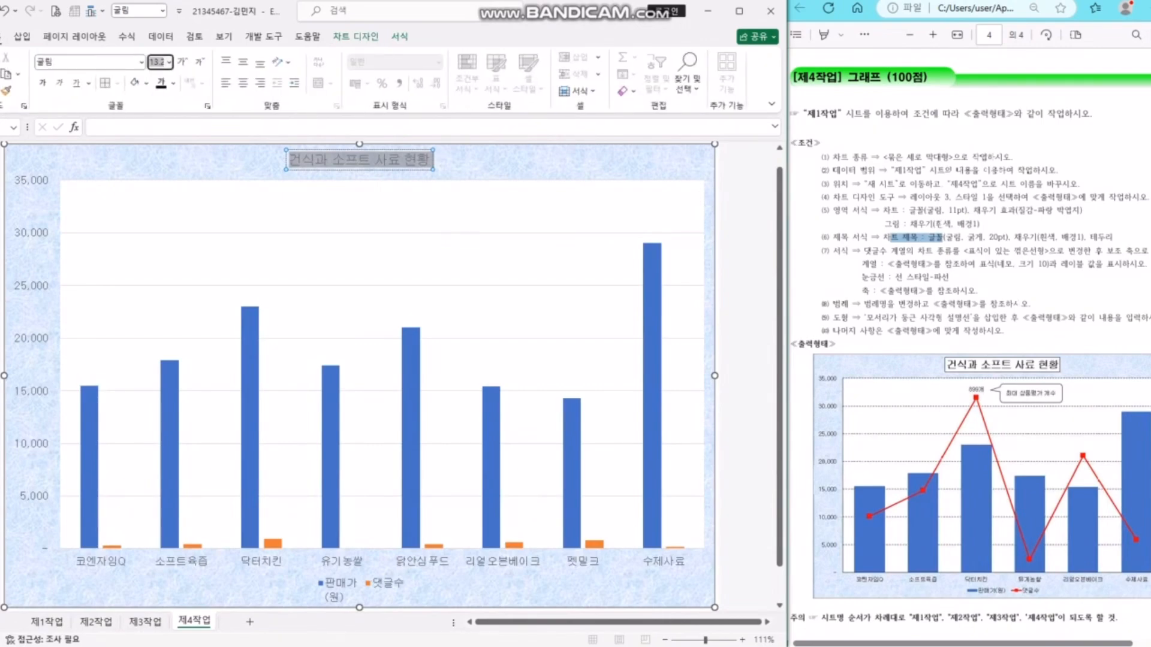
text(20)
key(Return)
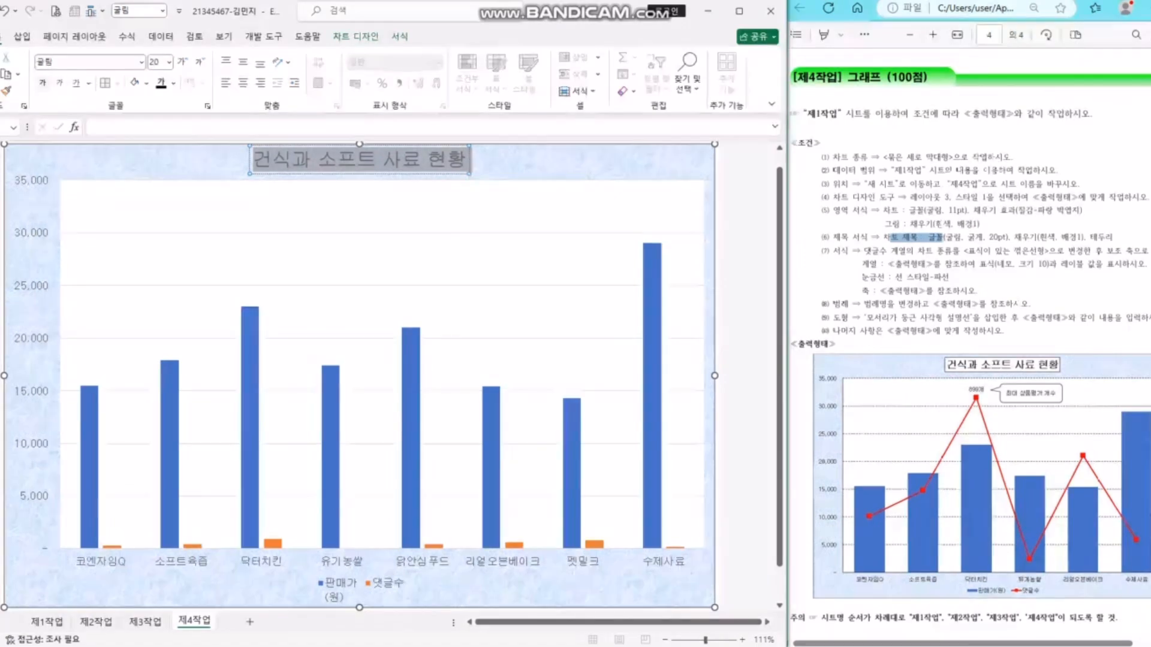
key(ctrl+b)
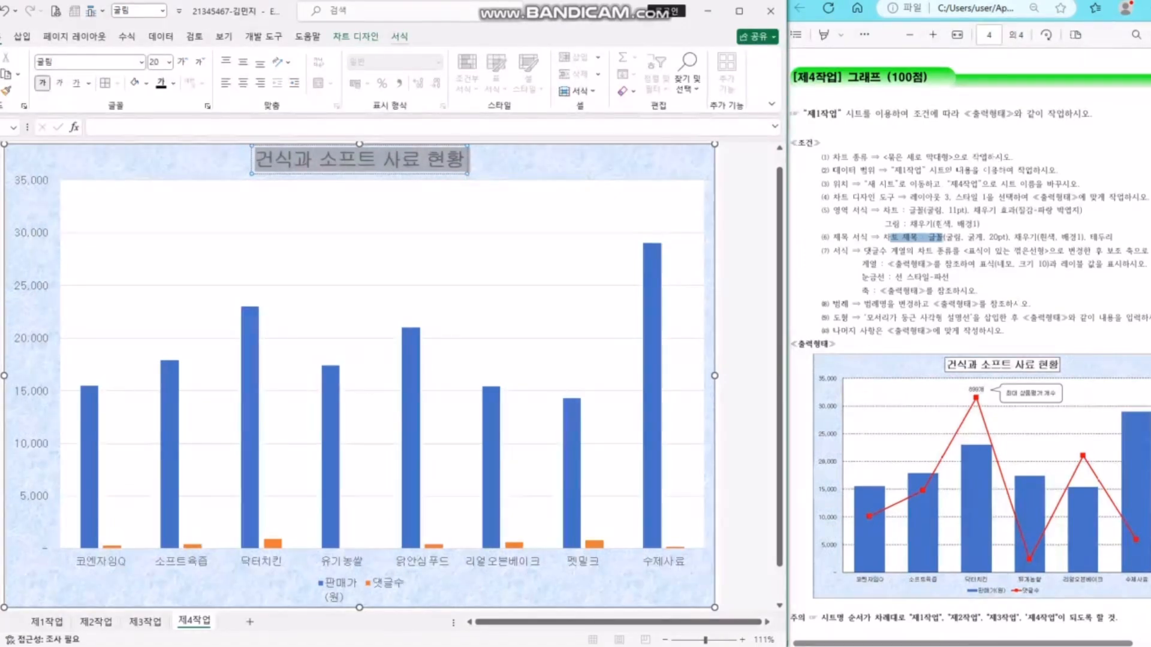
- Give the title box a white fill and a dark outline
click(399, 37)
click(346, 57)
click(315, 111)
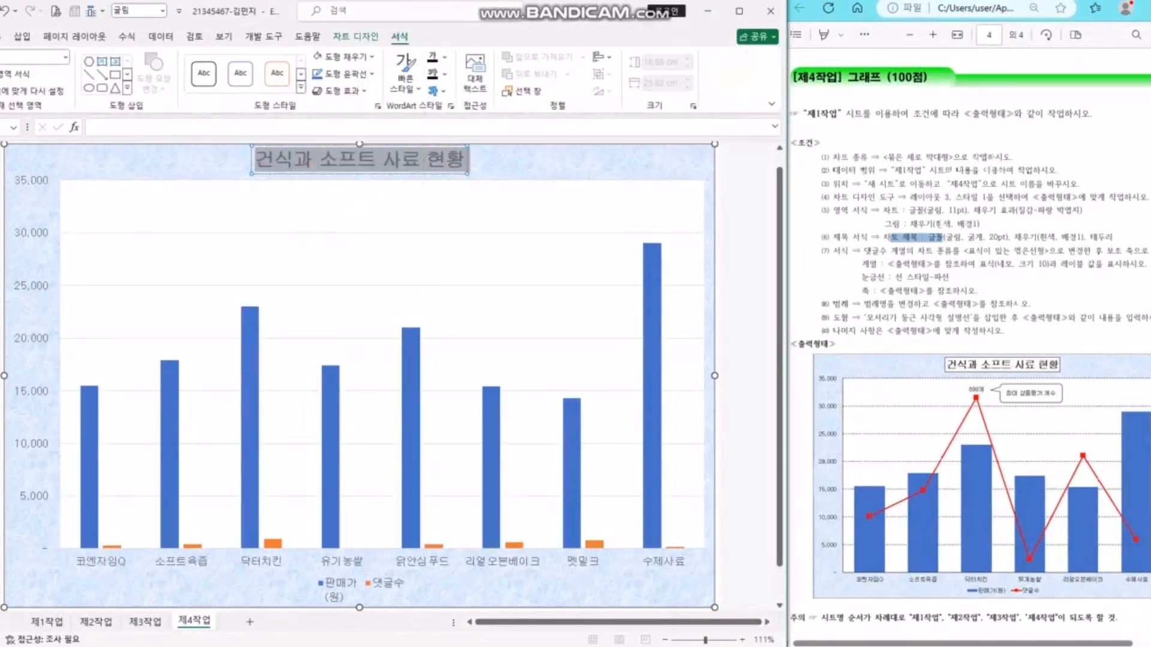
click(346, 73)
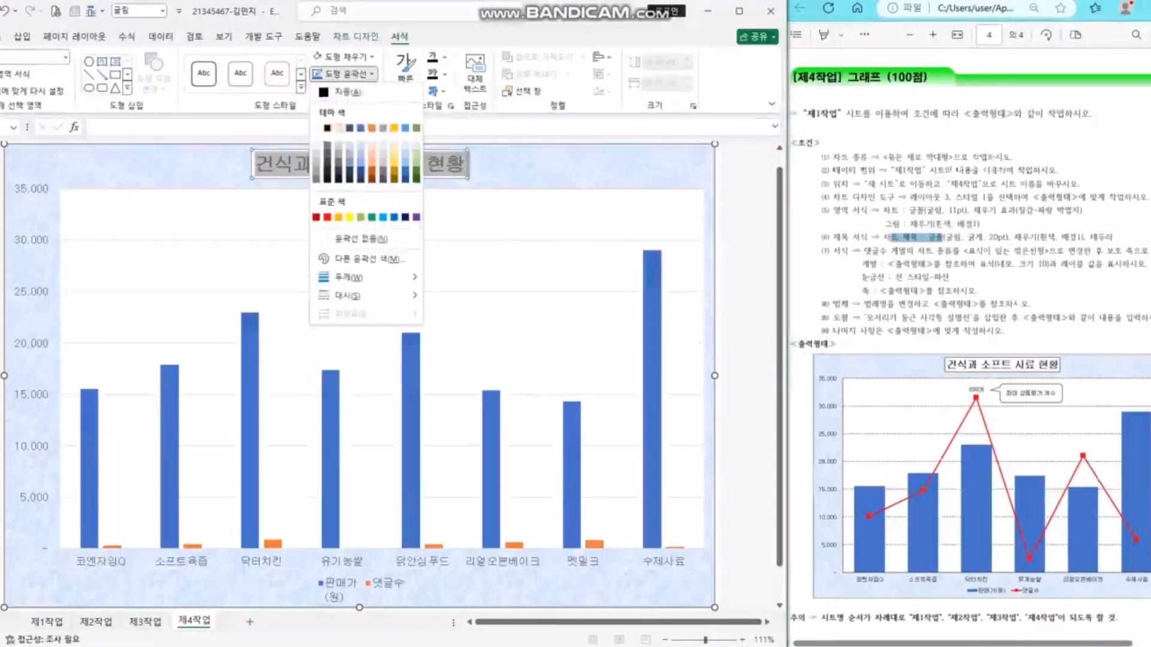
click(326, 128)
click(539, 164)
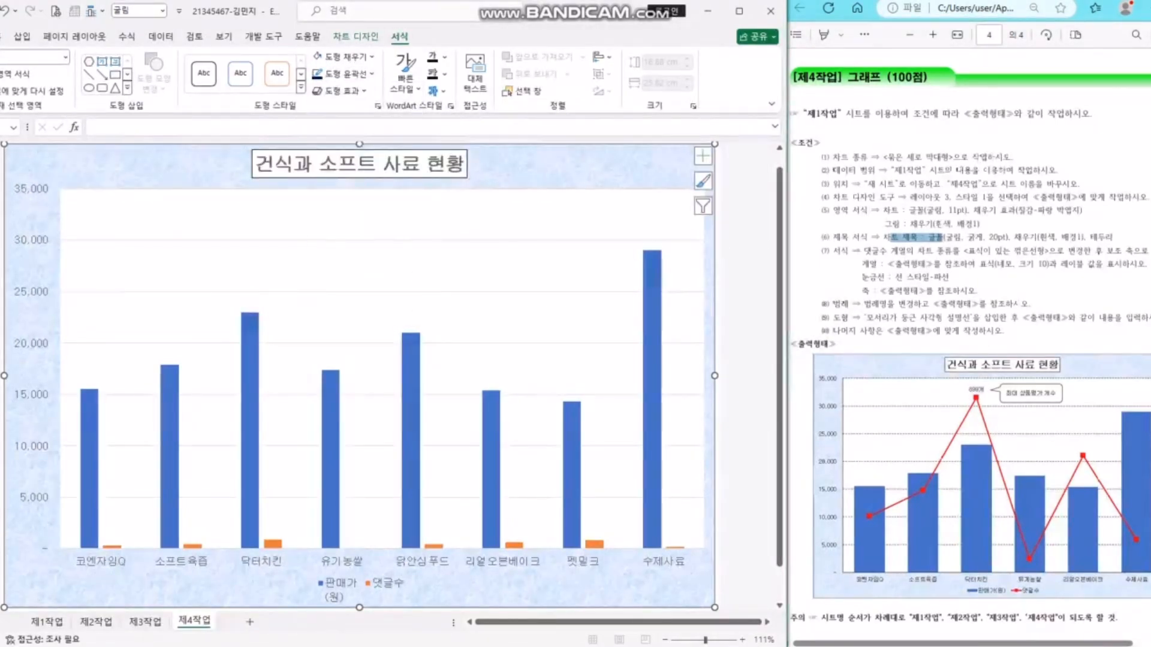
- Review the 댓글수 series rule and try selecting its tiny columns in the chart
drag(860, 237, 998, 237)
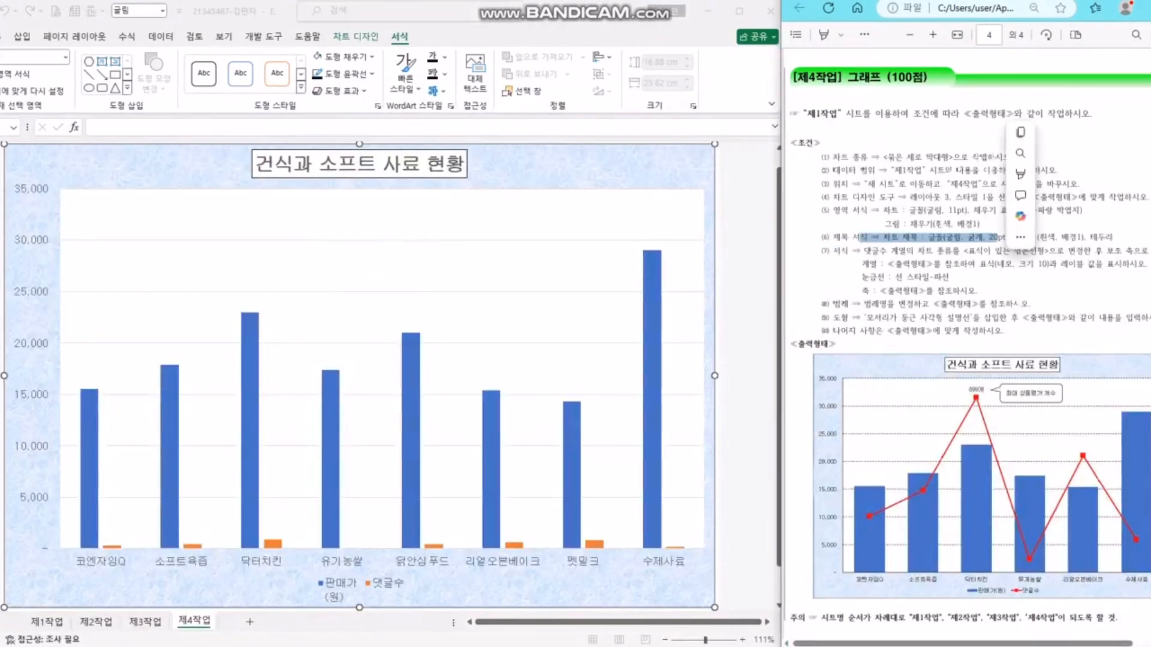
drag(863, 251, 959, 251)
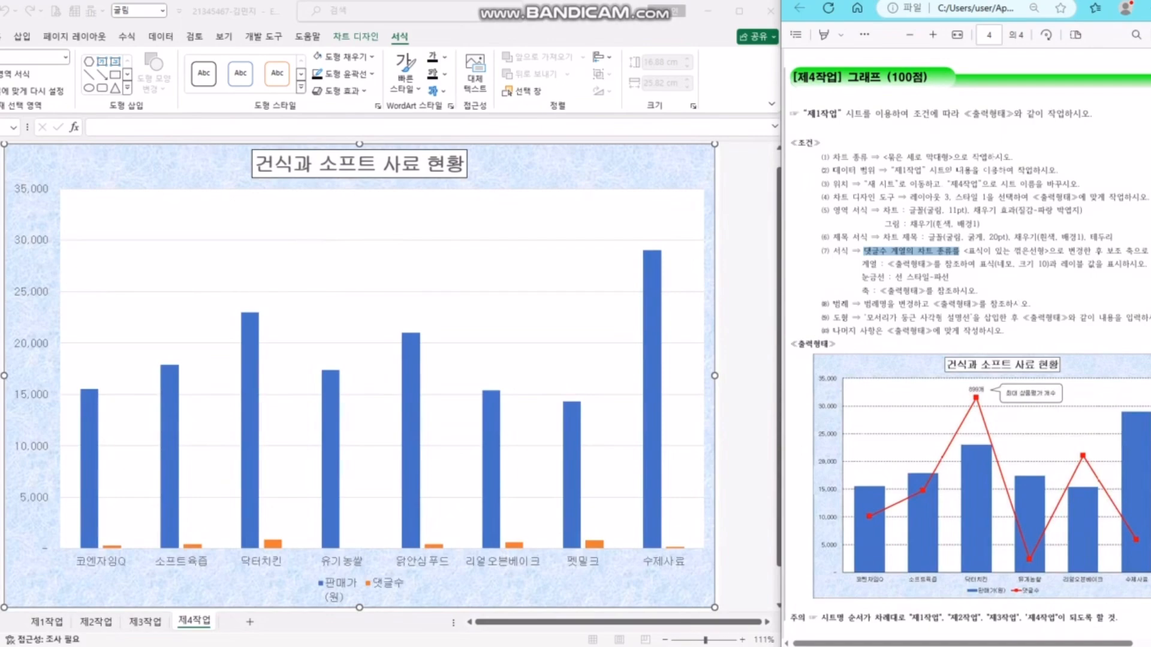
click(345, 586)
click(344, 586)
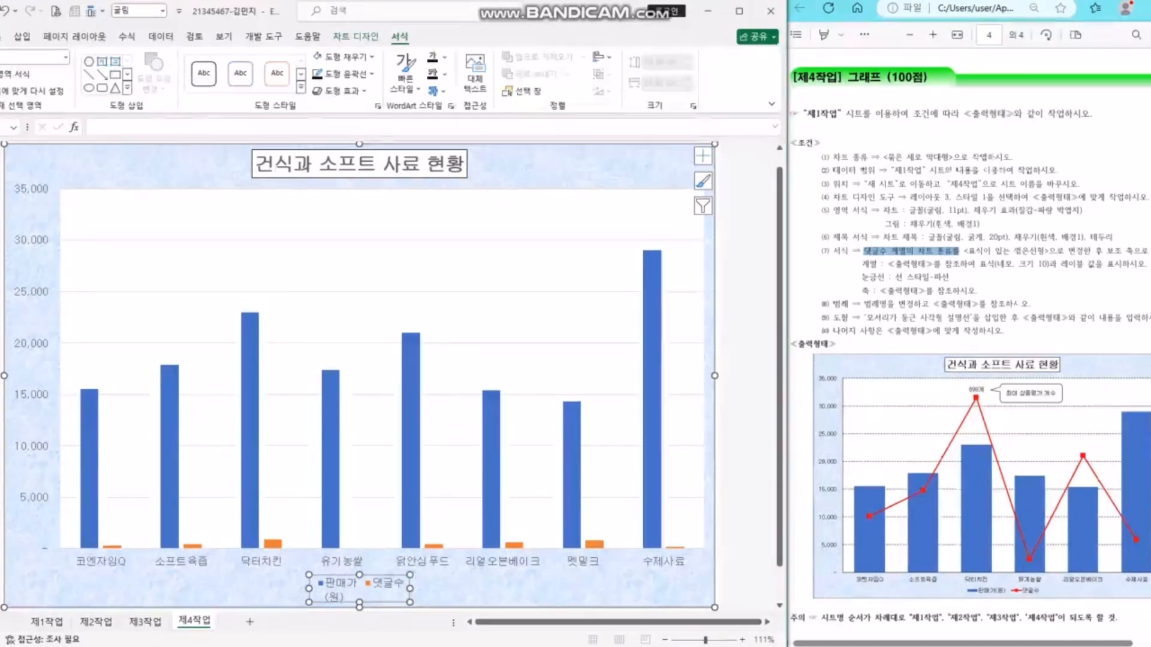
click(273, 545)
click(273, 552)
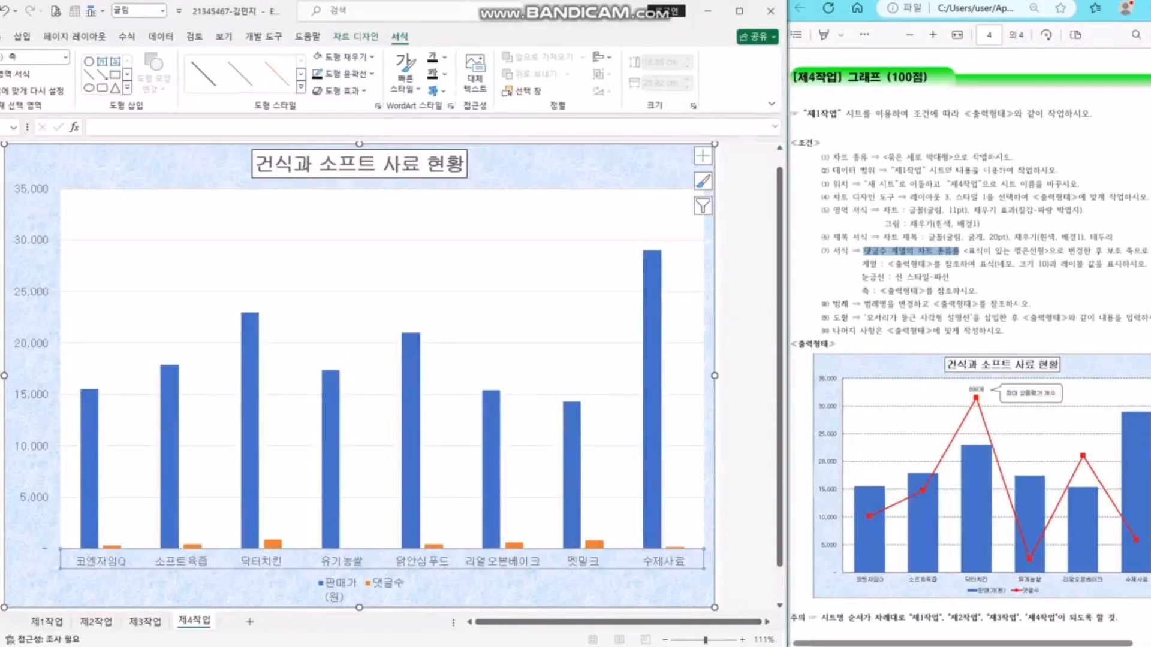
click(264, 586)
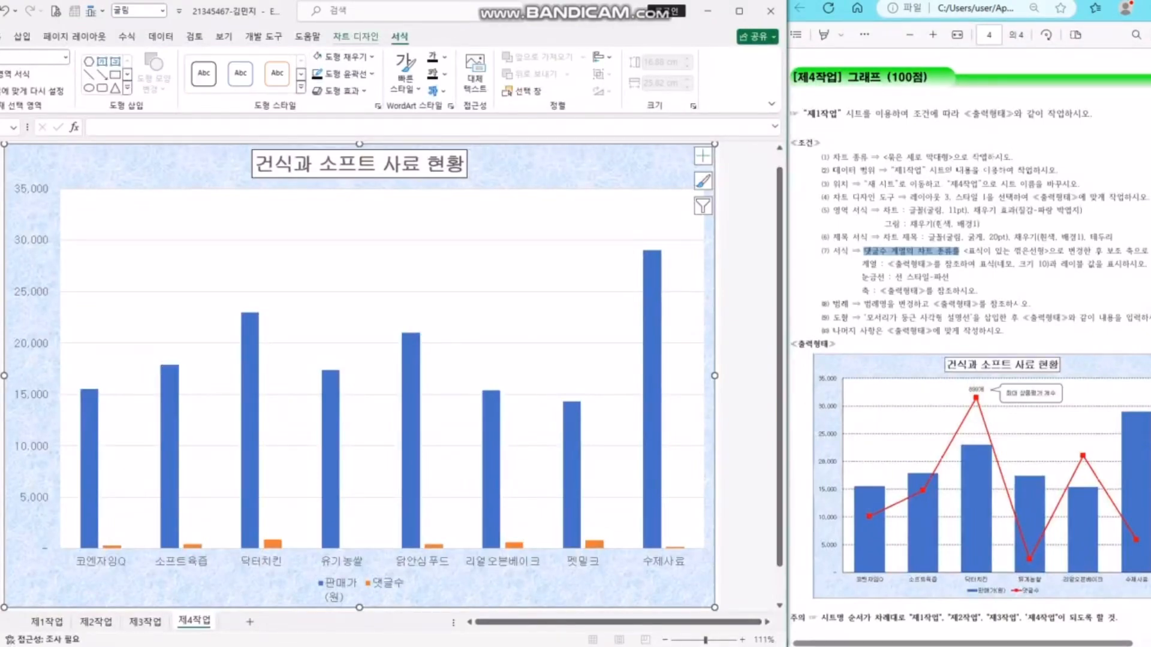
click(356, 37)
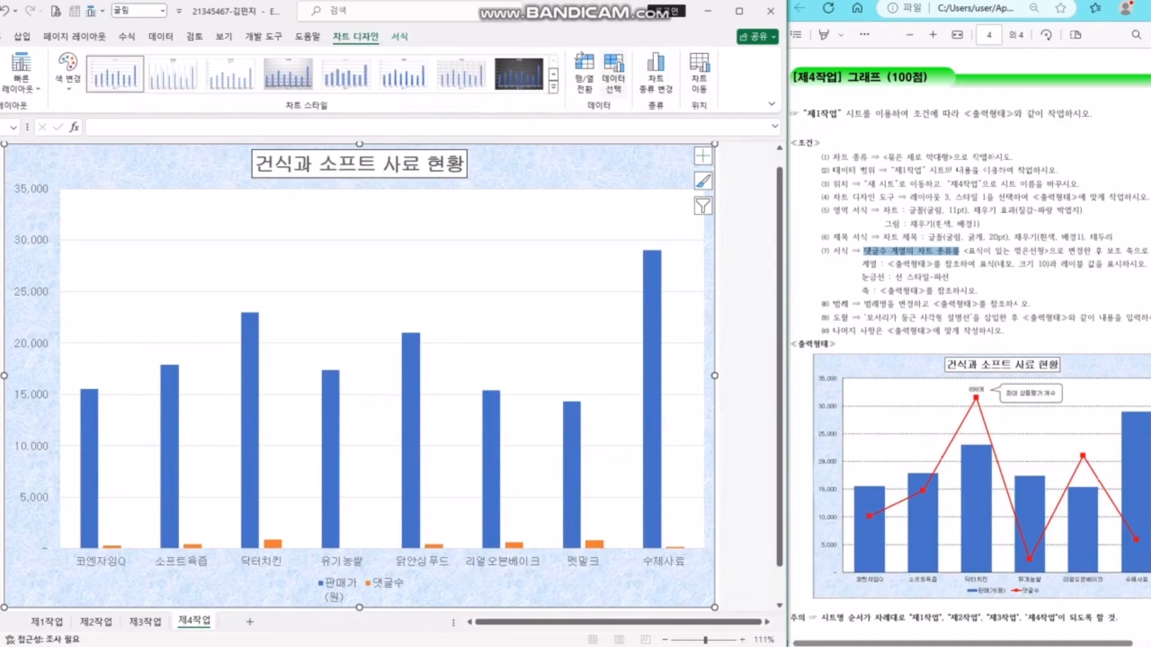
- In Select Data, rename the first series to '판매가(원)'
click(613, 72)
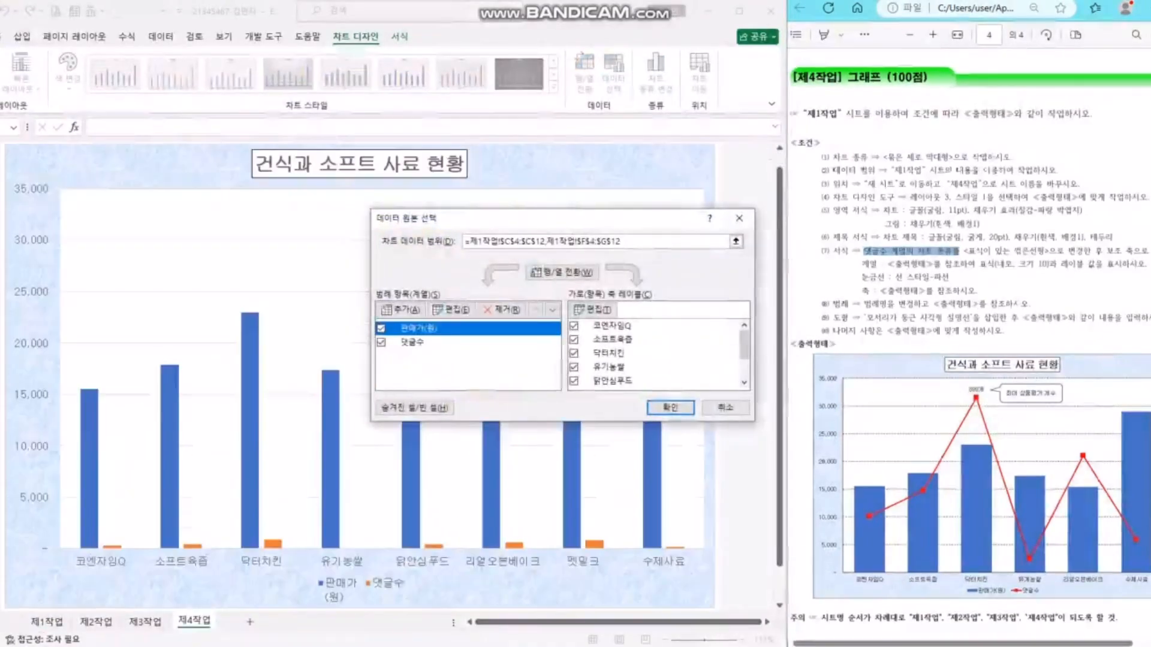
click(452, 310)
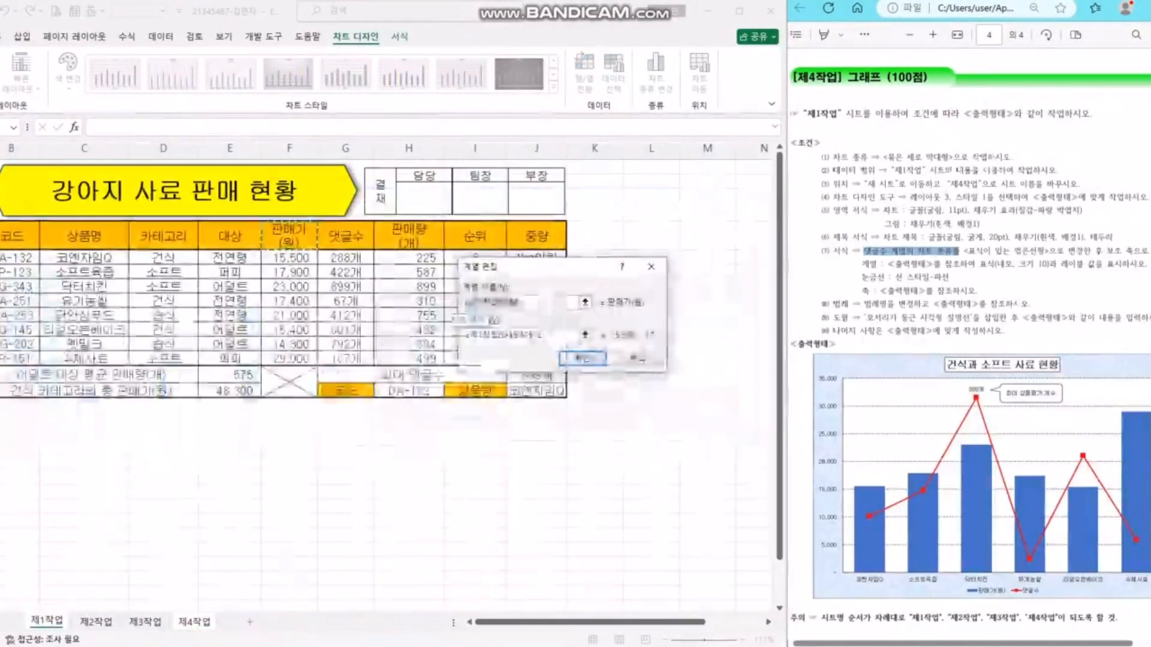
text(판매가(원))
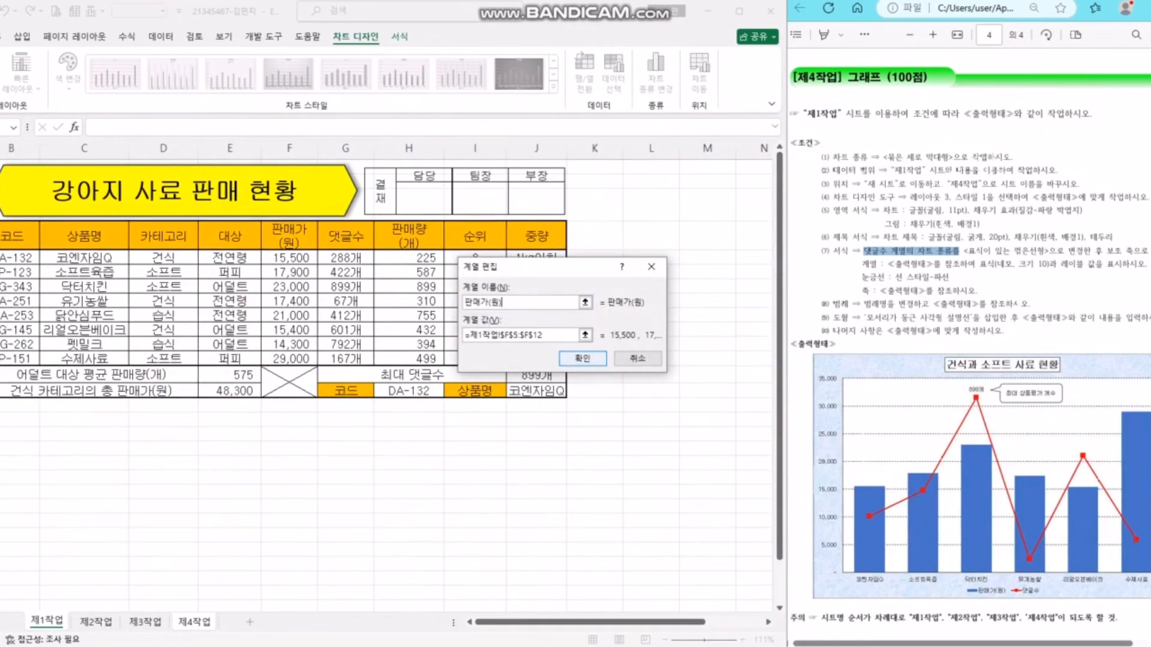
click(582, 358)
- Uncheck the 닭안심푸드 and 펫밀크 categories and apply the data changes
mouse_move(744, 345)
mouse_down()
mouse_move(744, 363)
mouse_move(744, 346)
mouse_up()
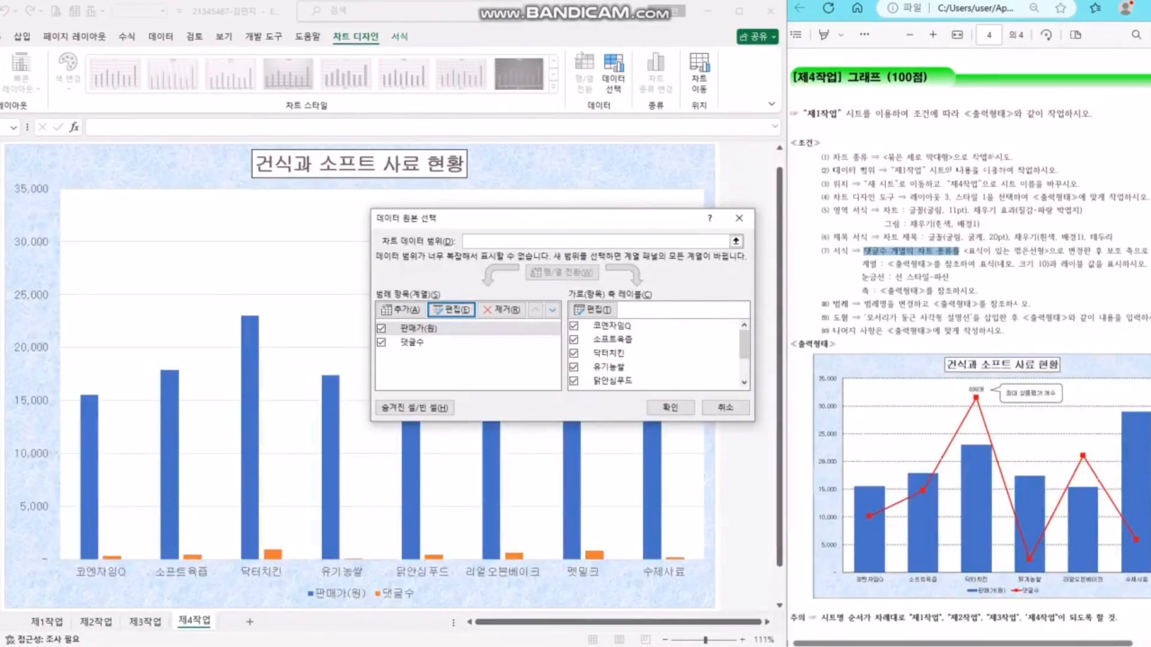
click(574, 382)
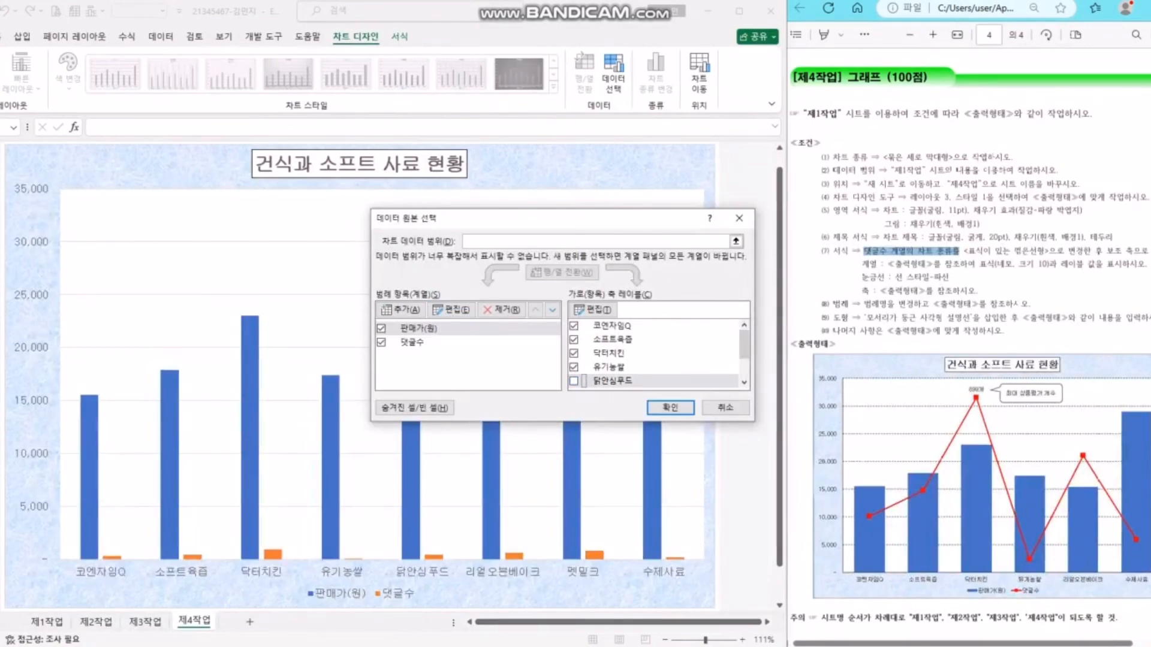
drag(744, 345, 744, 365)
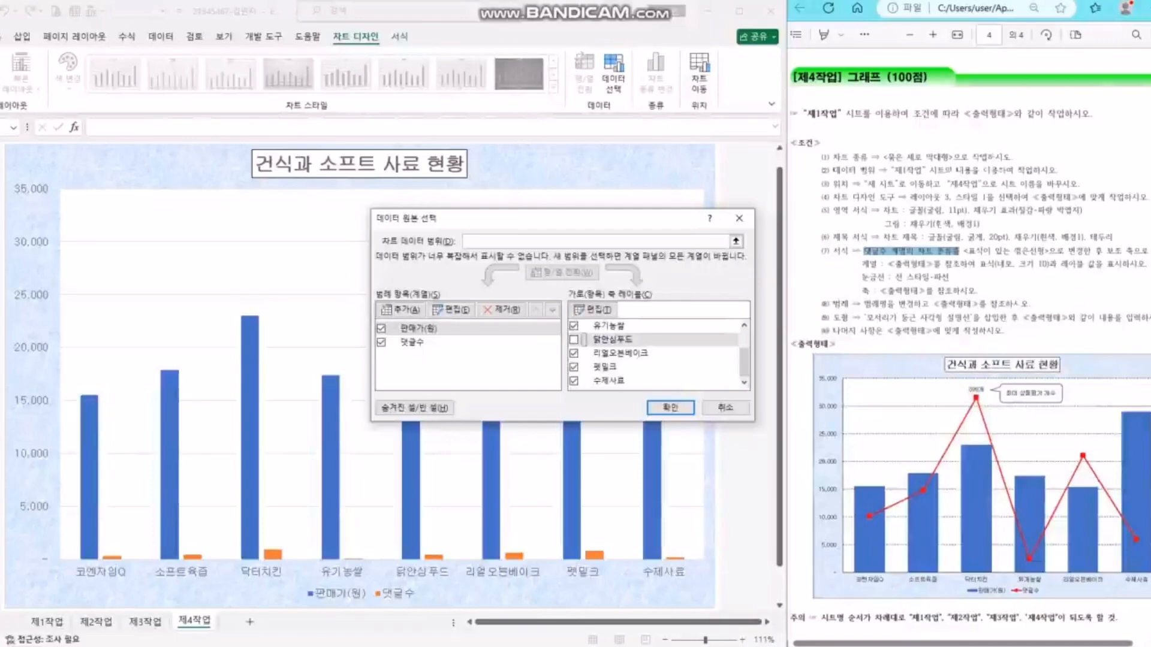
click(573, 367)
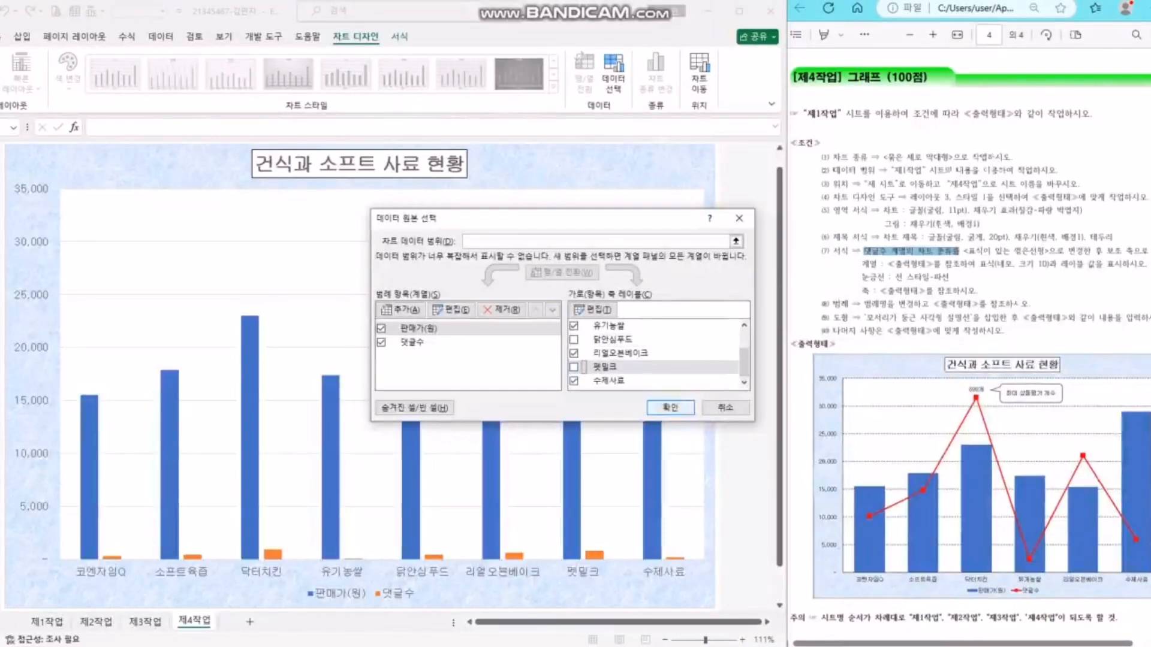
click(670, 407)
click(397, 593)
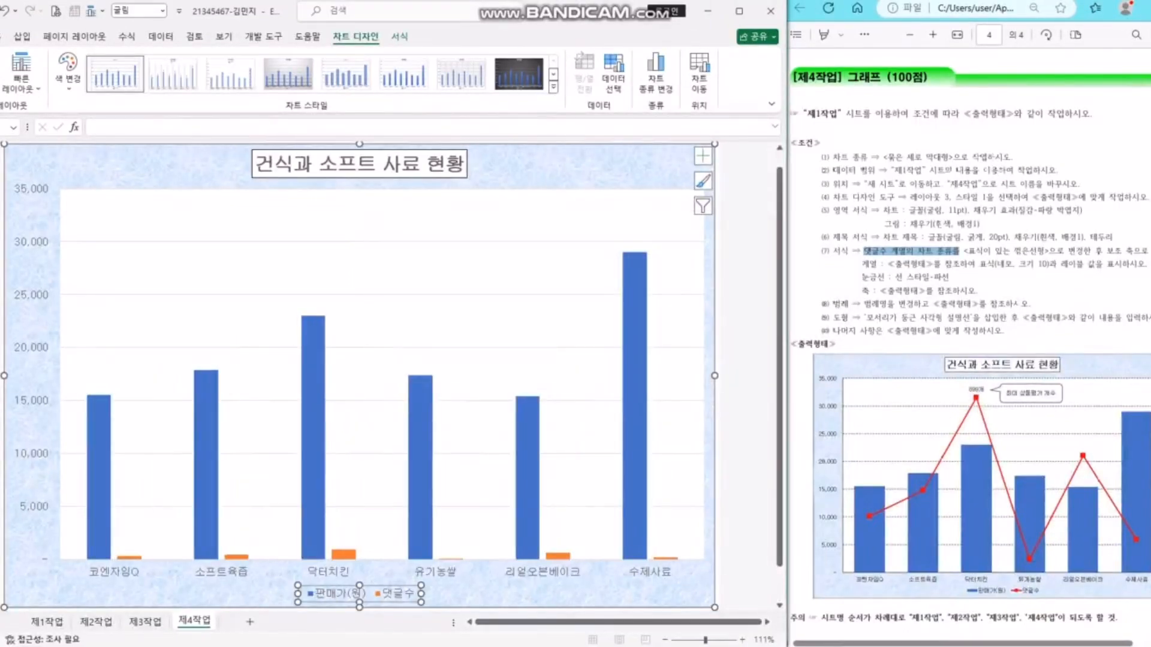
- In Change Series Chart Type, set 댓글수 to Line with Markers on the secondary axis
click(314, 513)
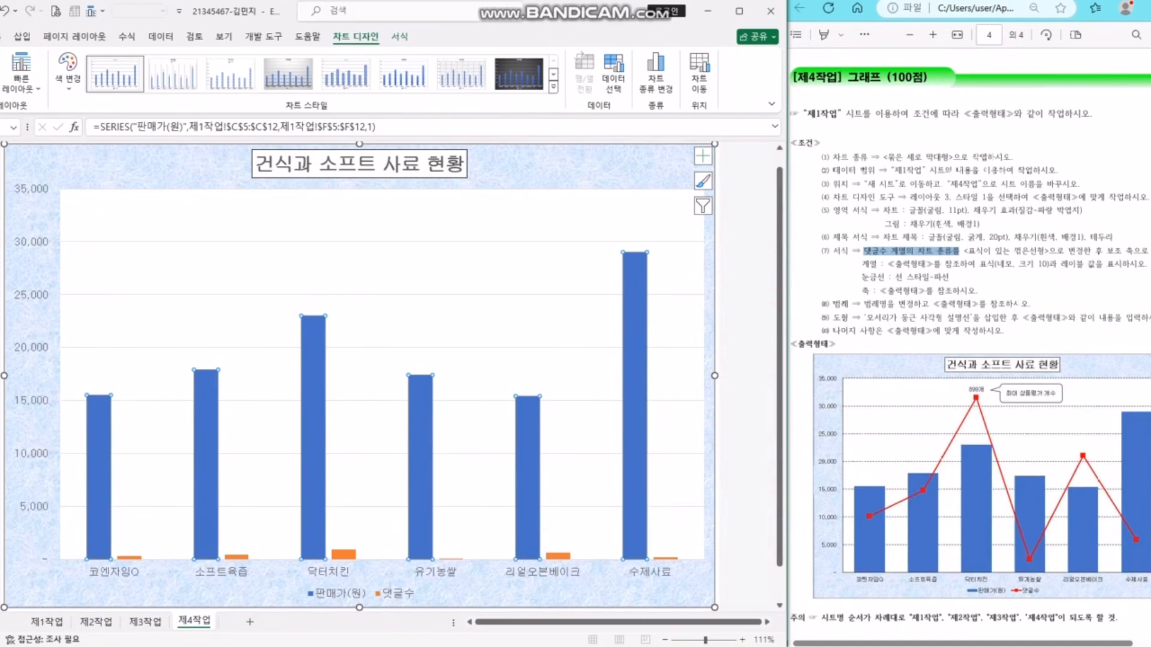
click(864, 251)
drag(863, 251, 1024, 253)
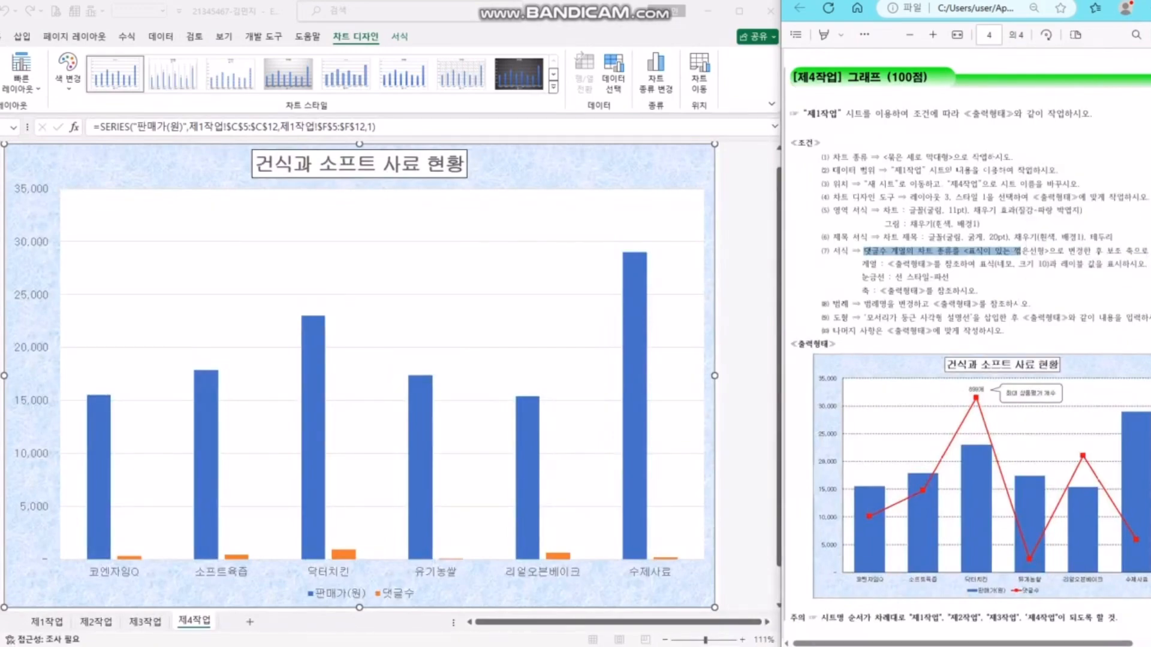
click(634, 396)
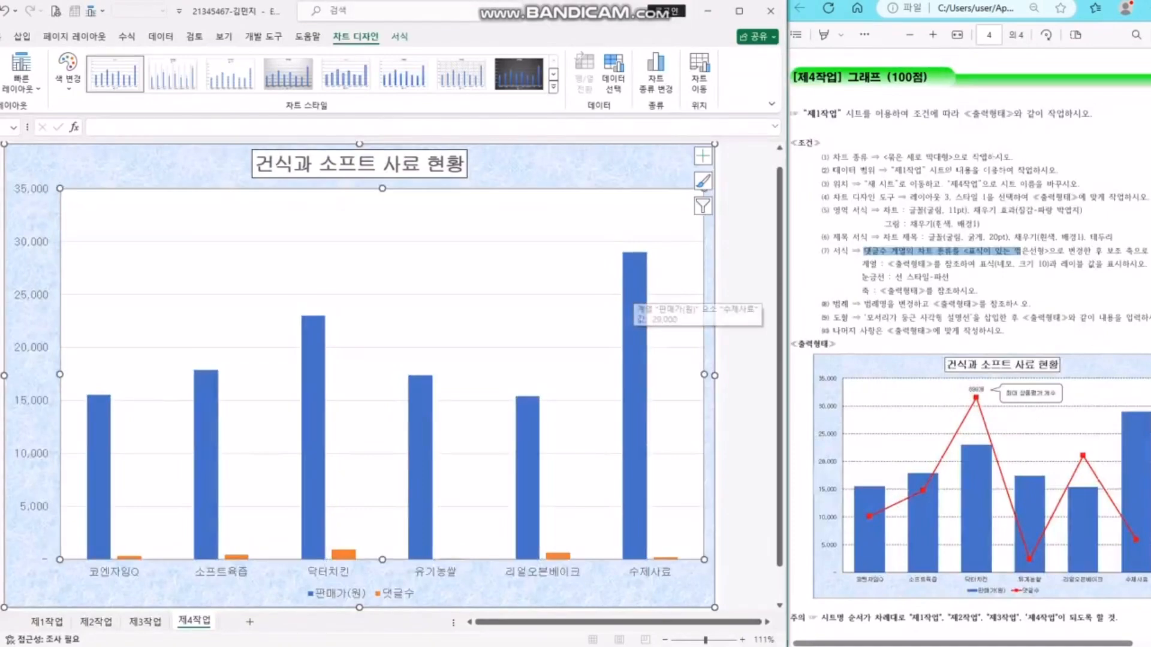
right_click(635, 289)
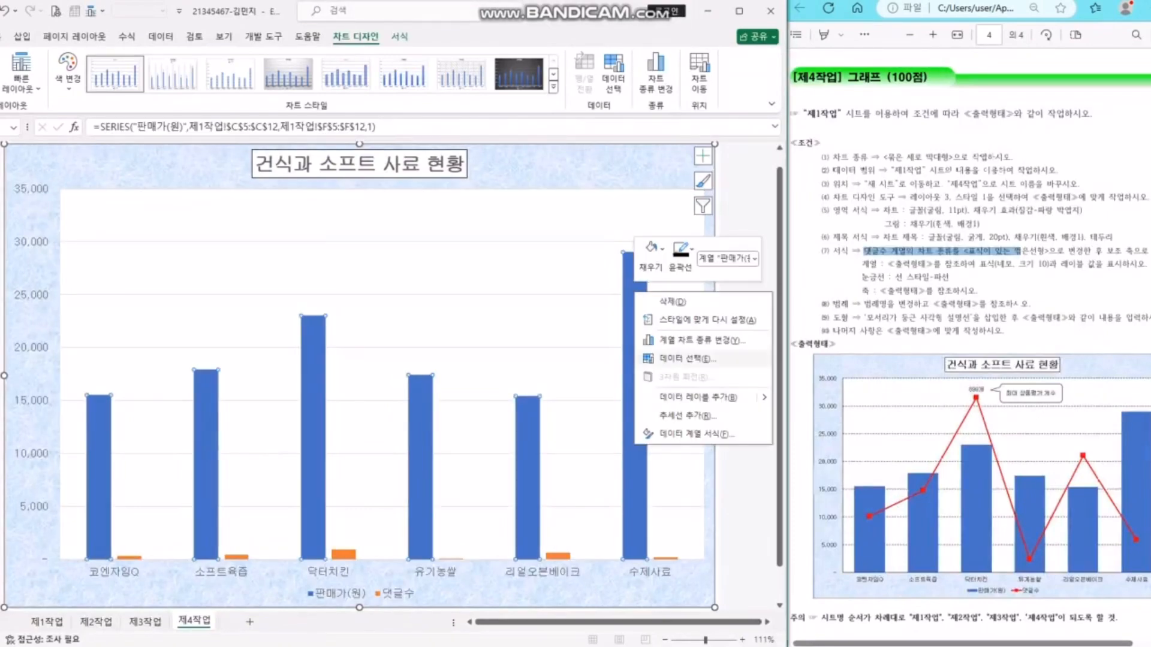
click(678, 341)
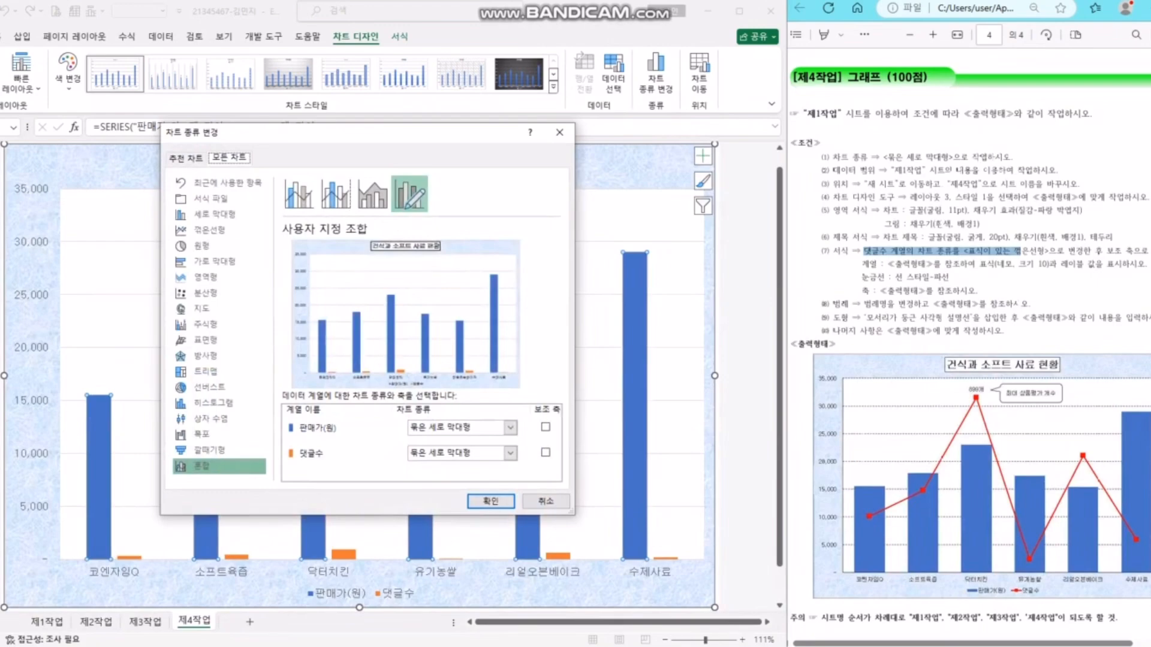
click(510, 453)
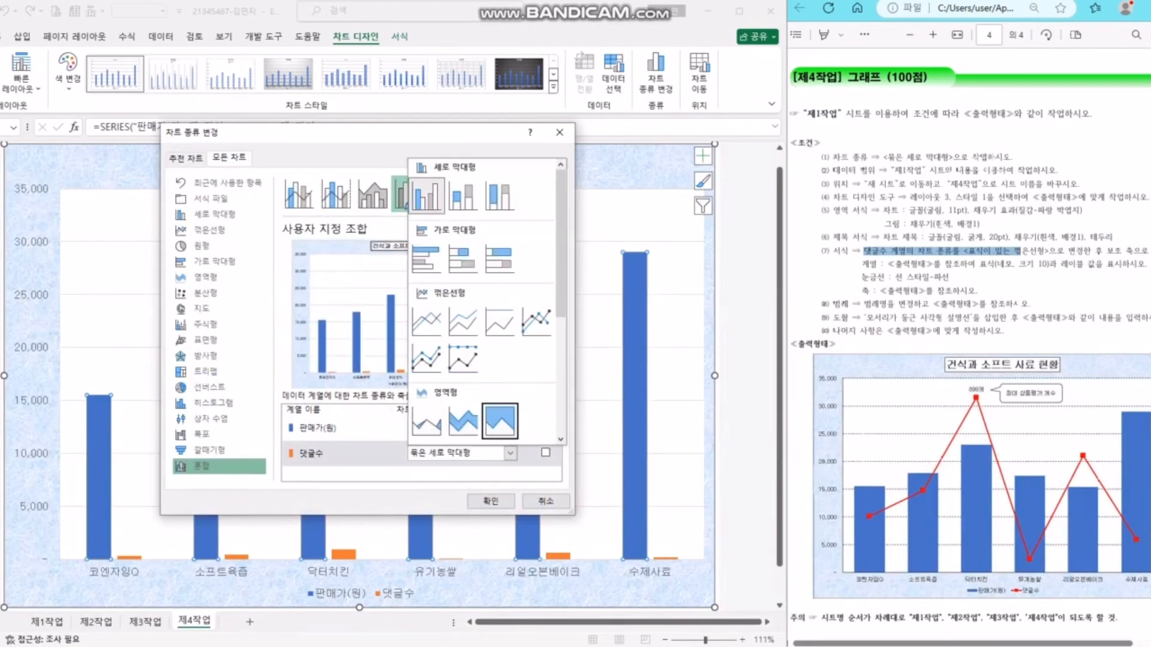
click(535, 322)
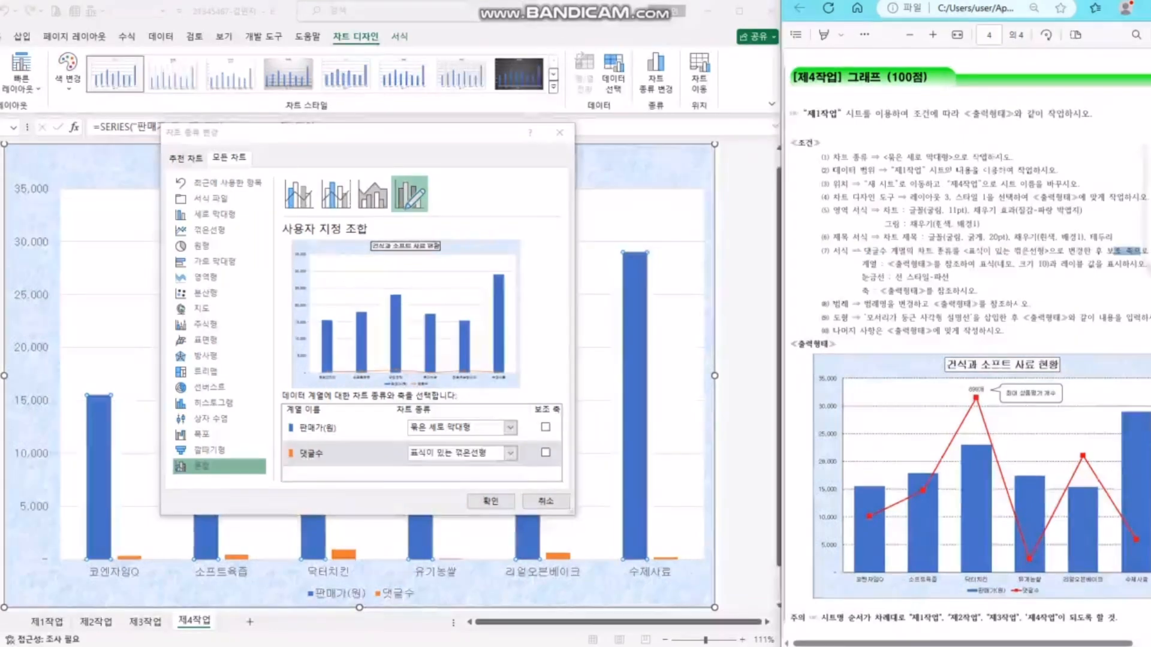
click(546, 452)
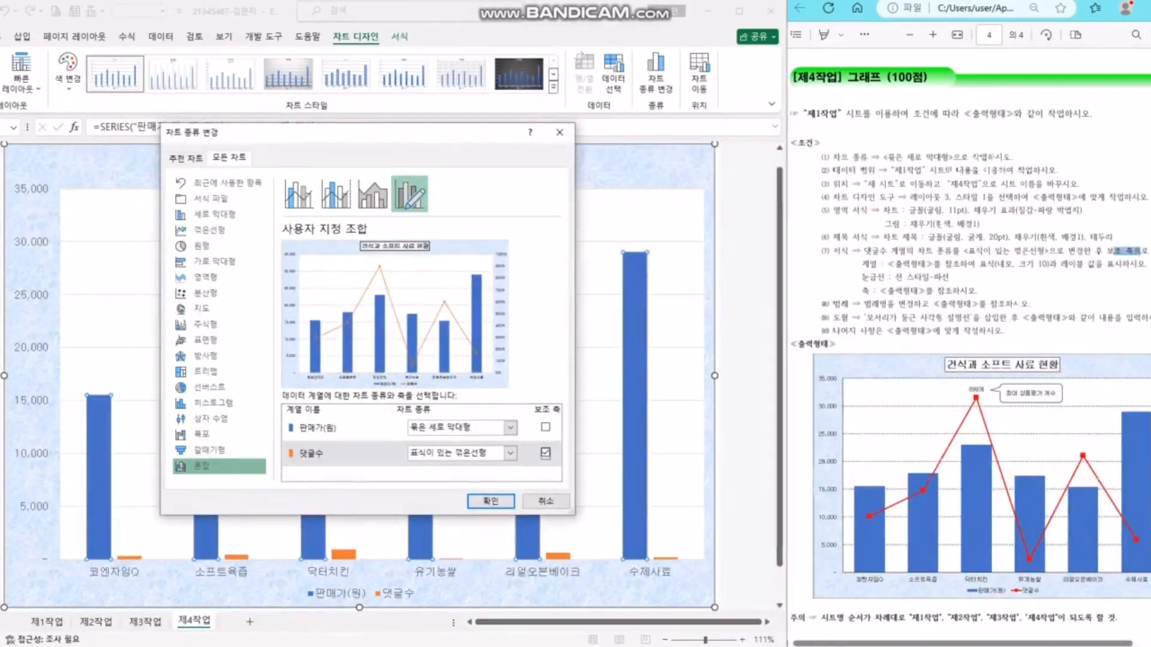
click(490, 501)
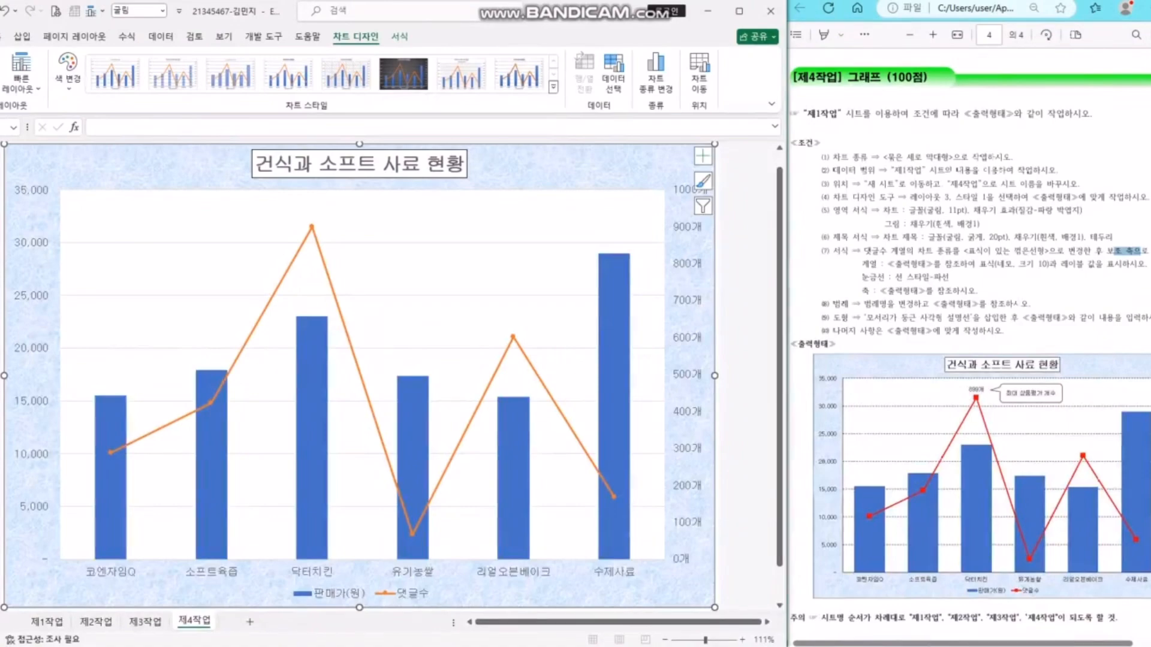
- Give the 댓글수 line built-in square markers of size 10
click(320, 254)
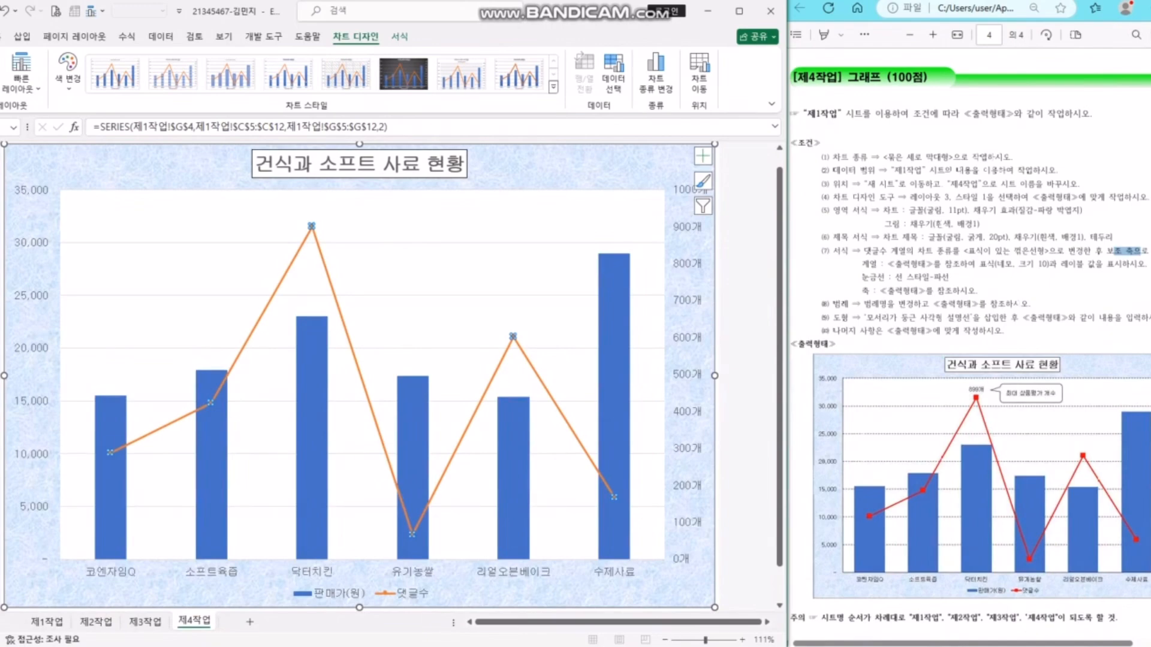
right_click(512, 336)
click(626, 479)
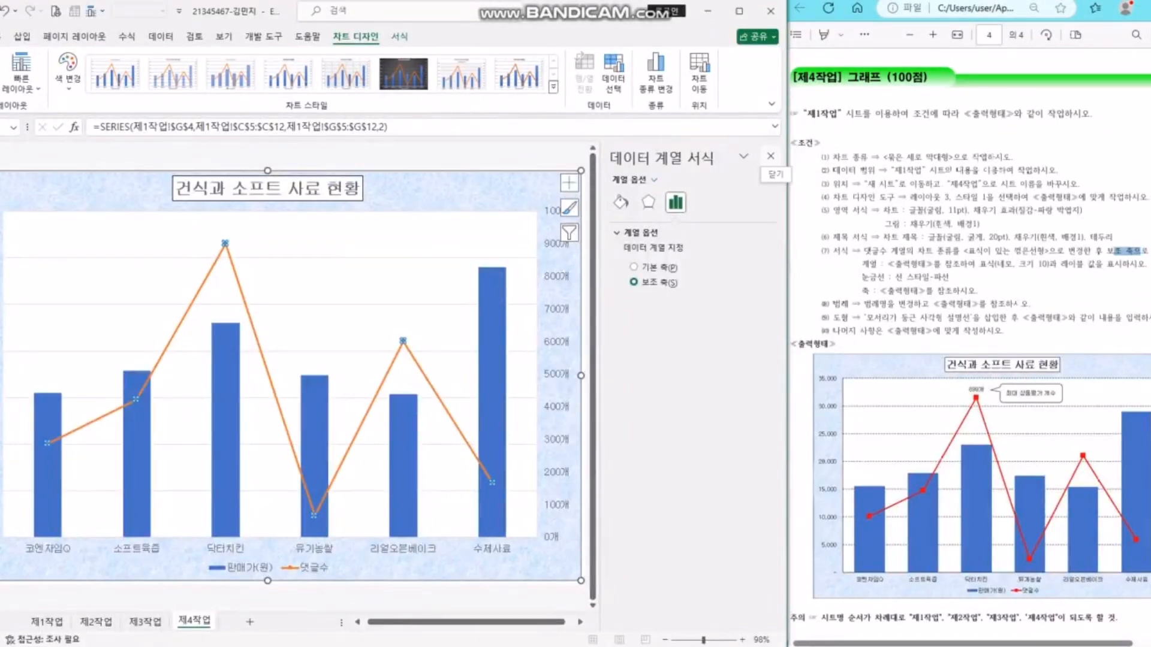
click(620, 202)
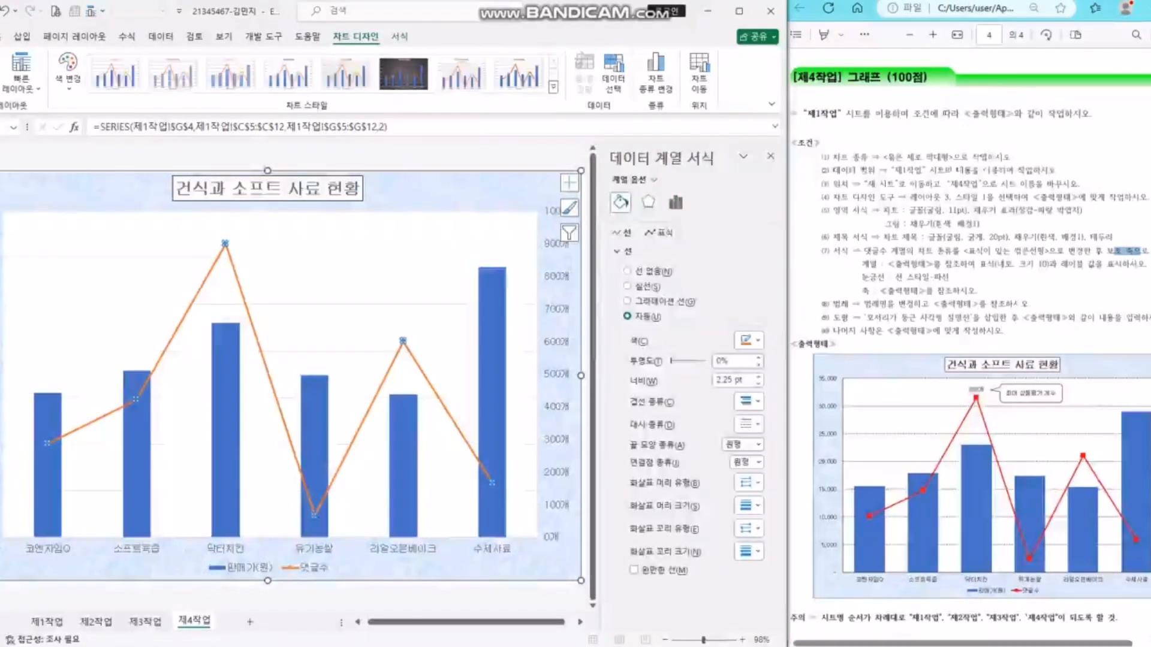
click(660, 232)
click(640, 251)
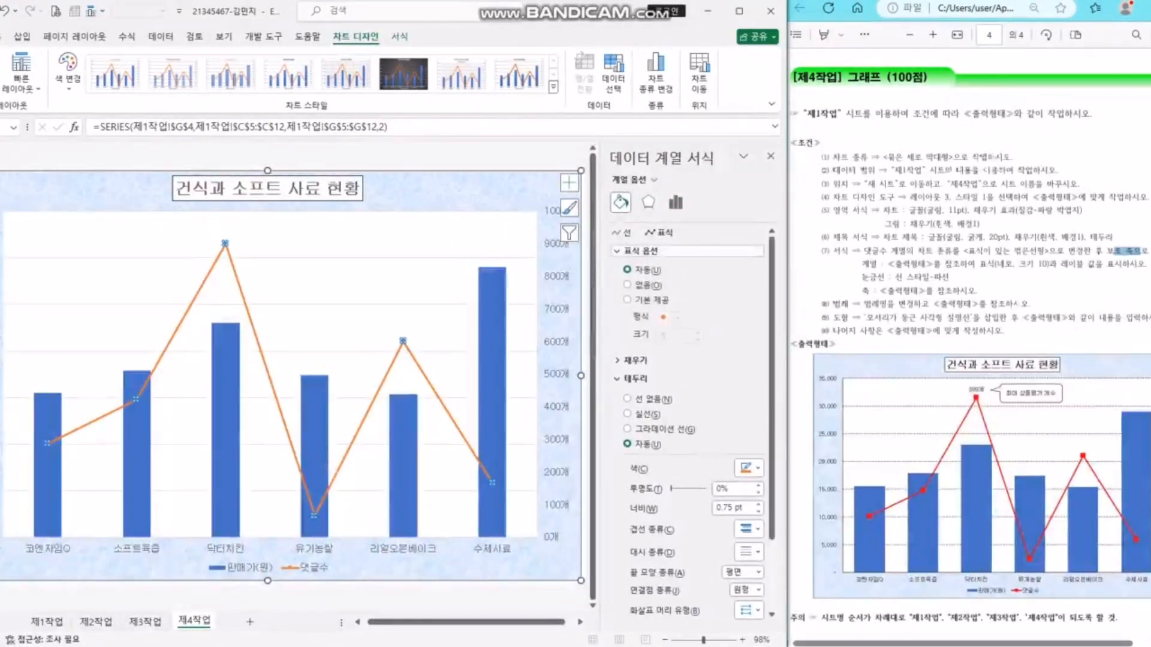
click(651, 300)
click(678, 319)
click(664, 332)
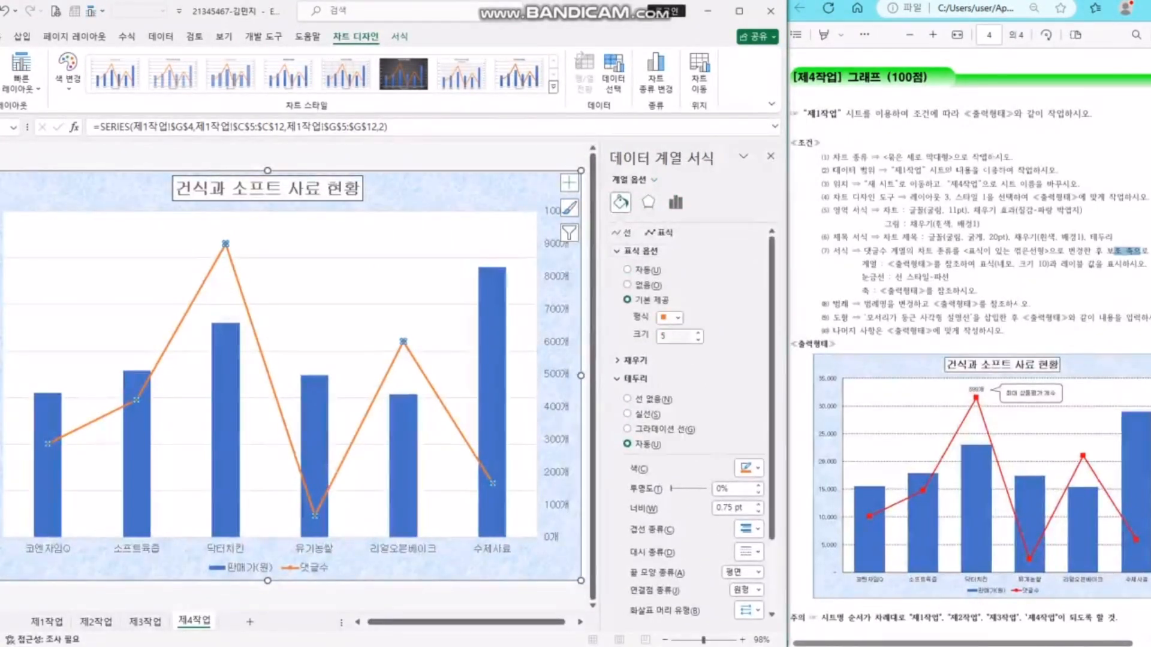
double_click(663, 337)
text(10)
key(Return)
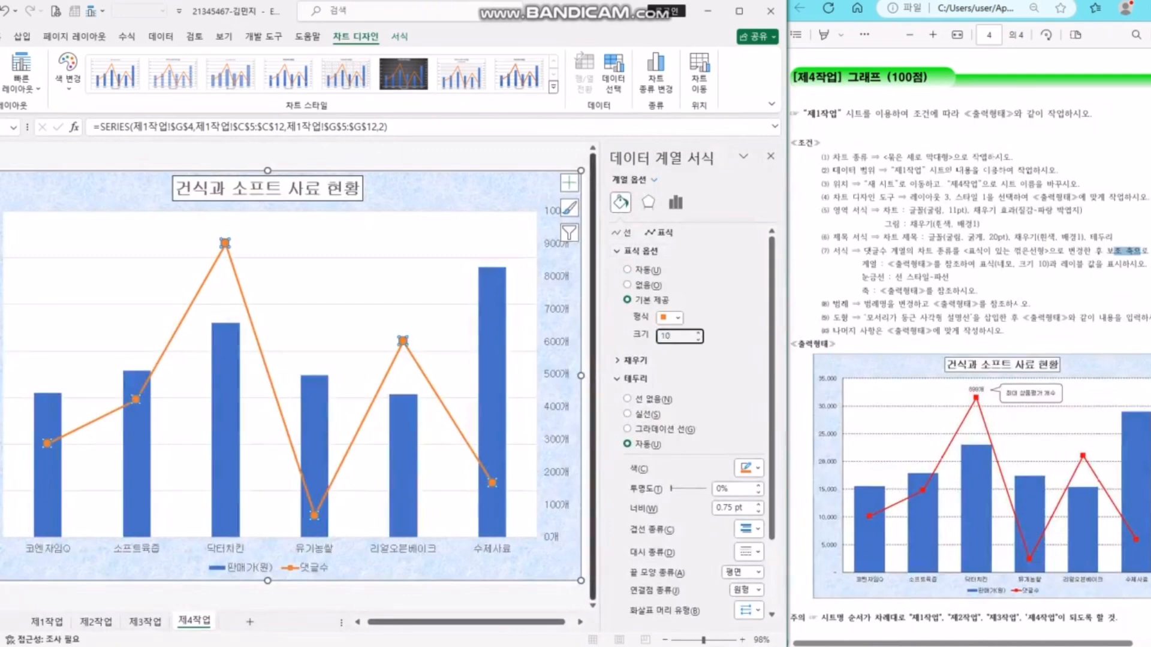
- Clear the instructions highlight and select only the peak 댓글수 data point
click(444, 279)
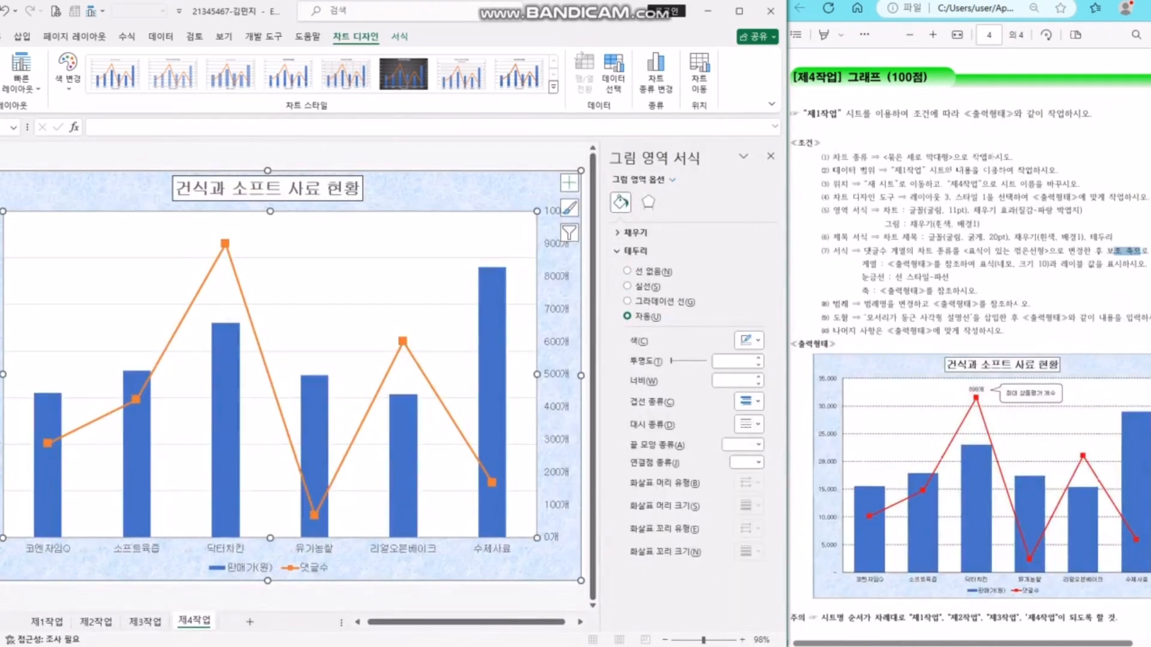
click(1140, 250)
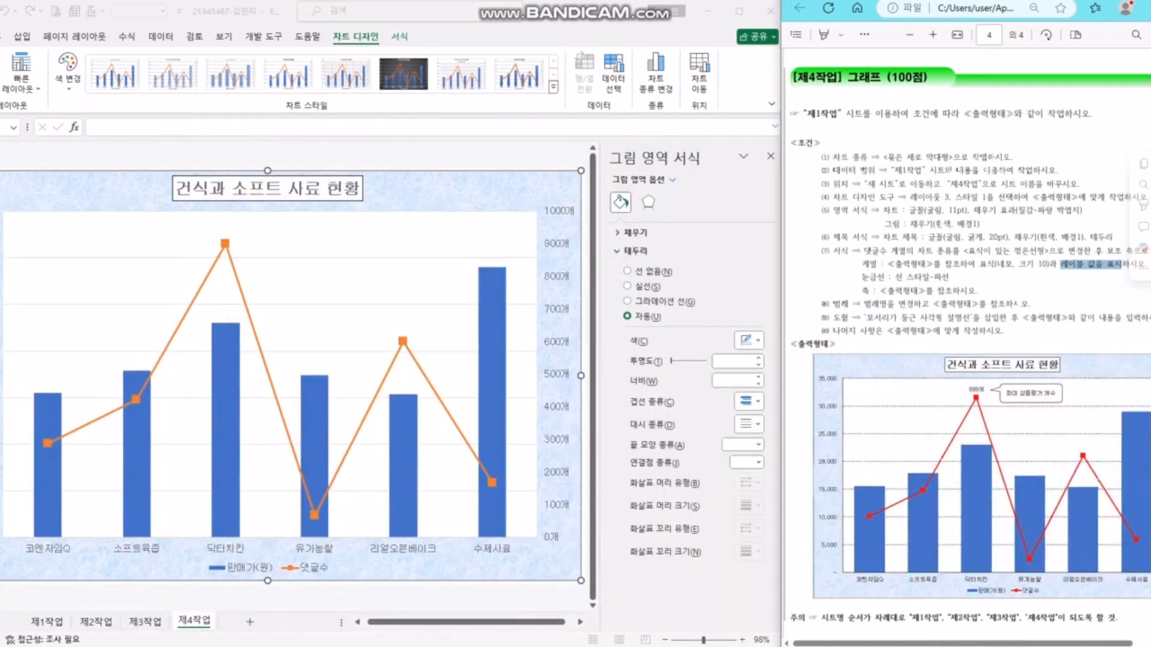
click(1122, 264)
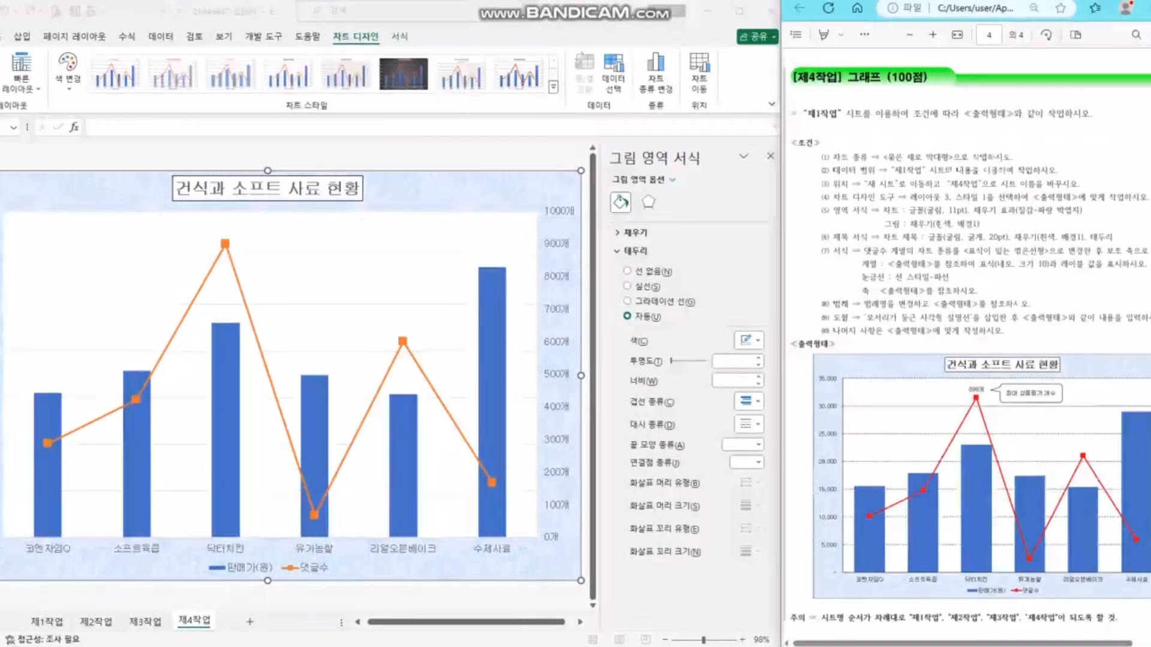
click(225, 257)
click(226, 257)
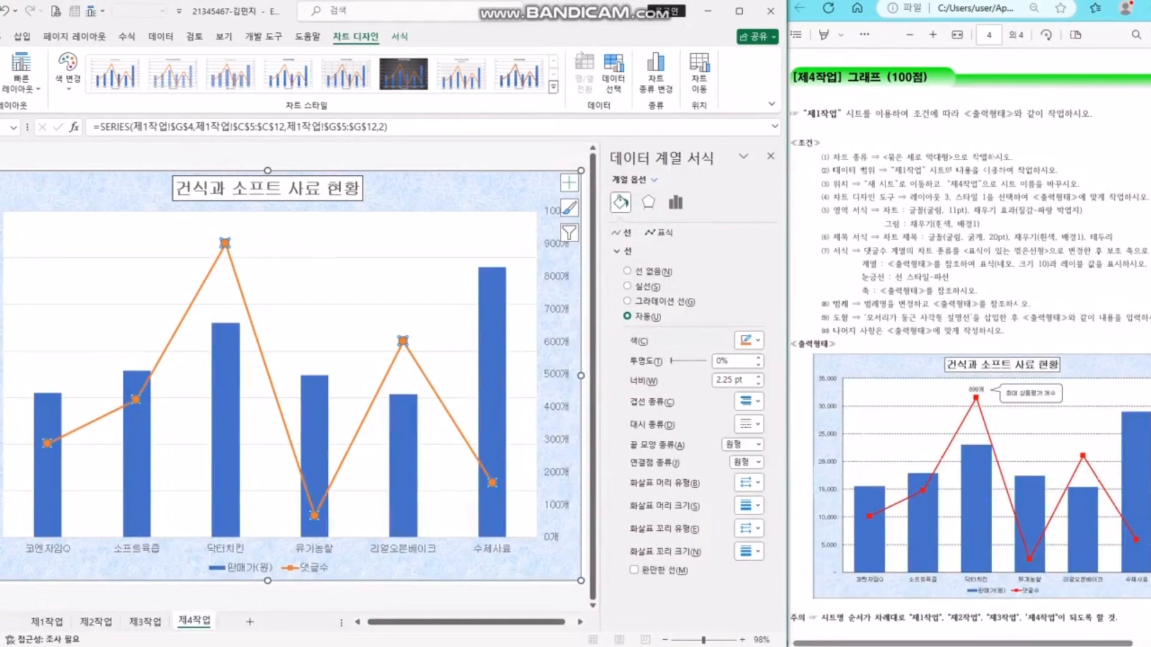
click(225, 244)
click(262, 241)
click(225, 244)
click(225, 243)
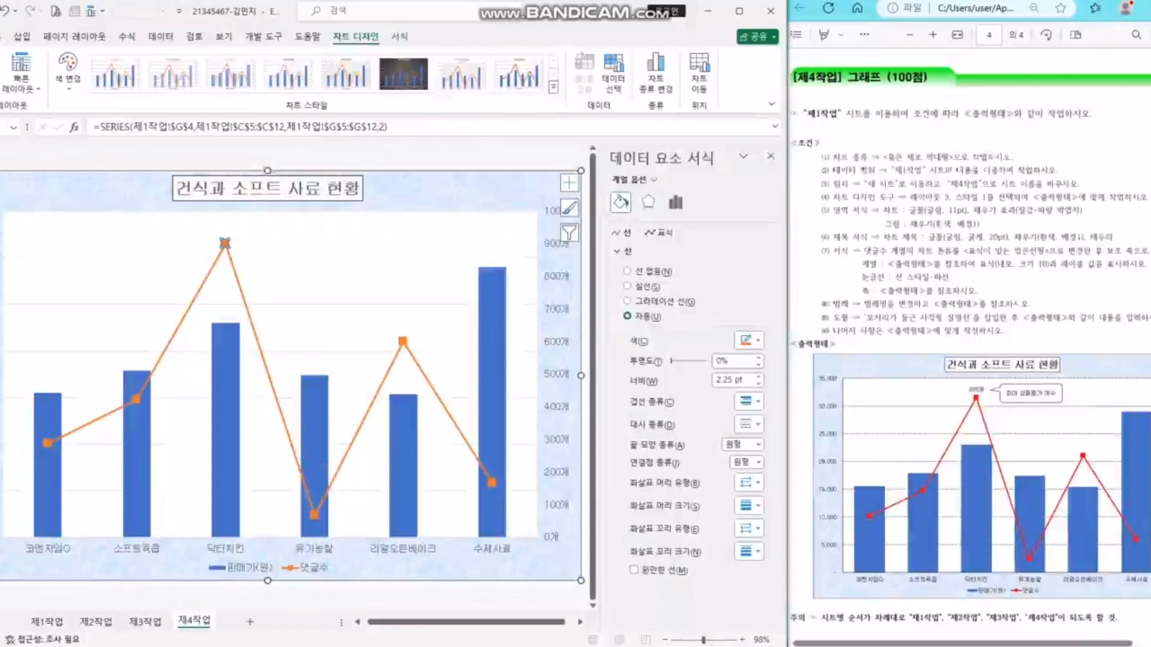
- Add a 899개 data label to the peak 닥터치킨 point, positioned Above
right_click(225, 244)
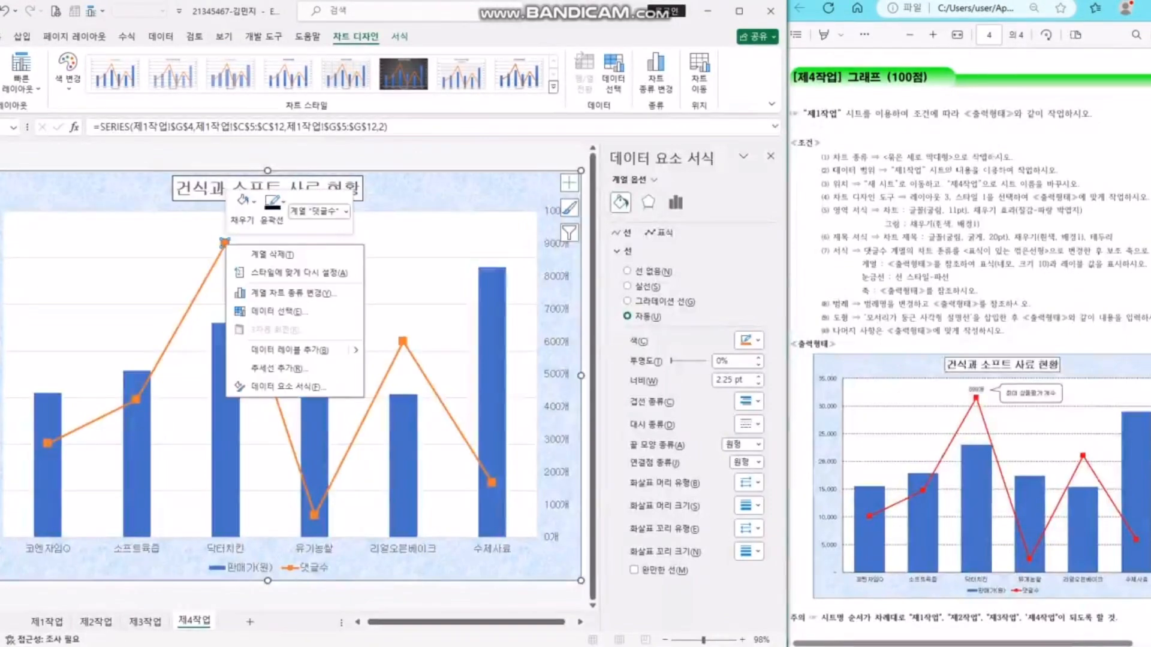
click(325, 351)
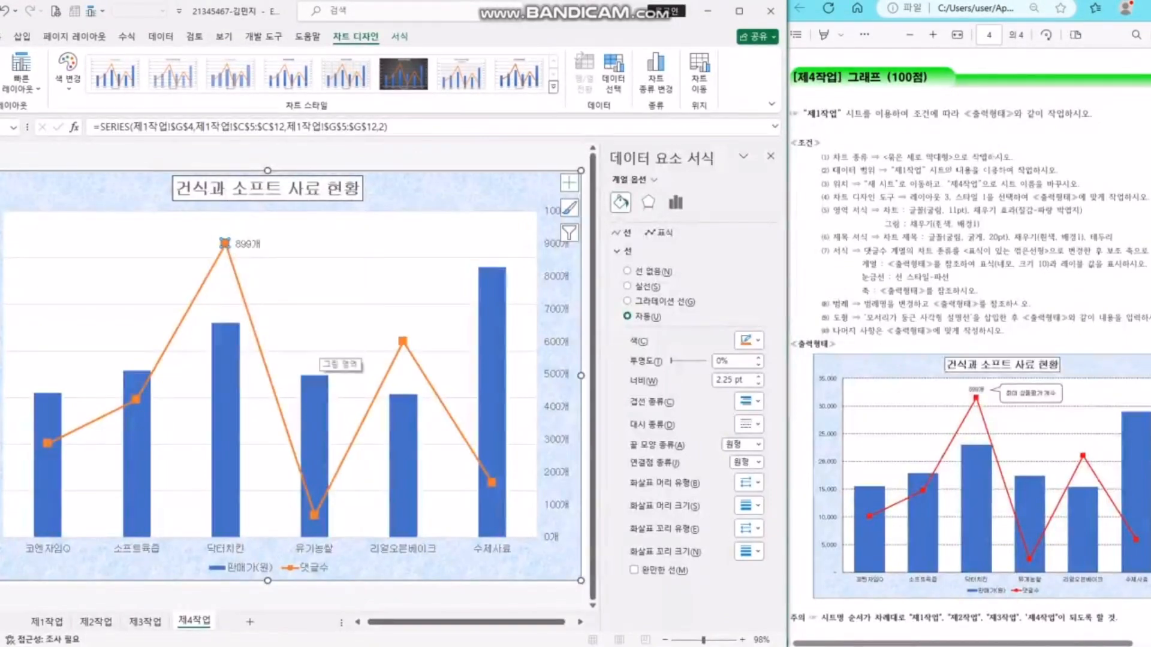
click(247, 244)
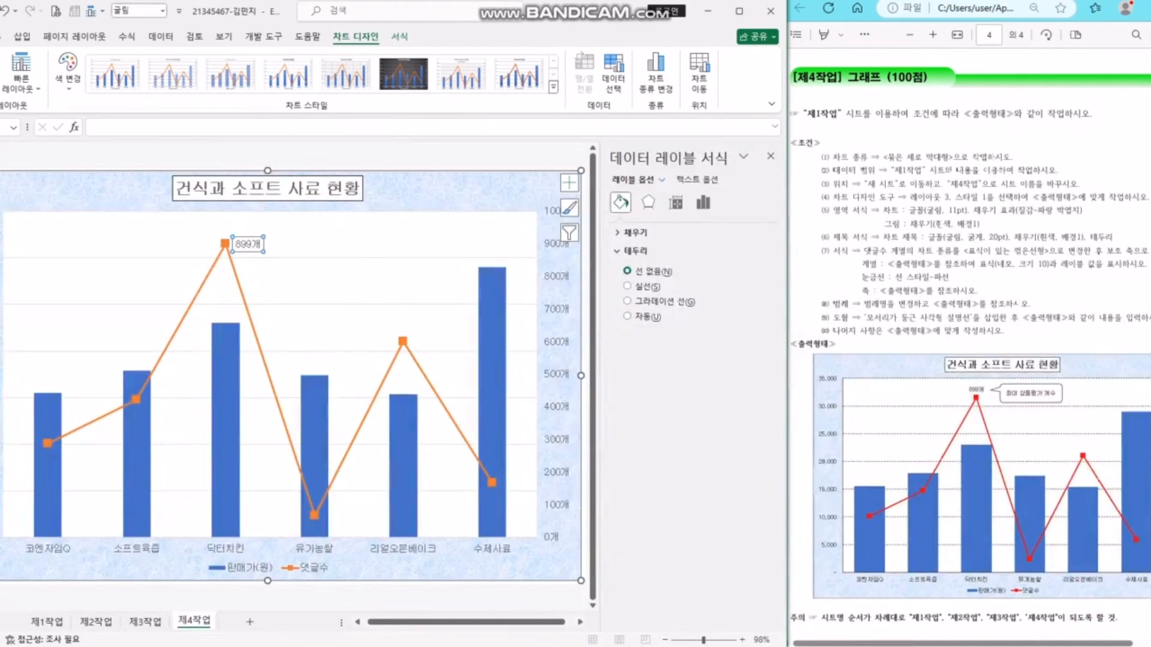
click(703, 202)
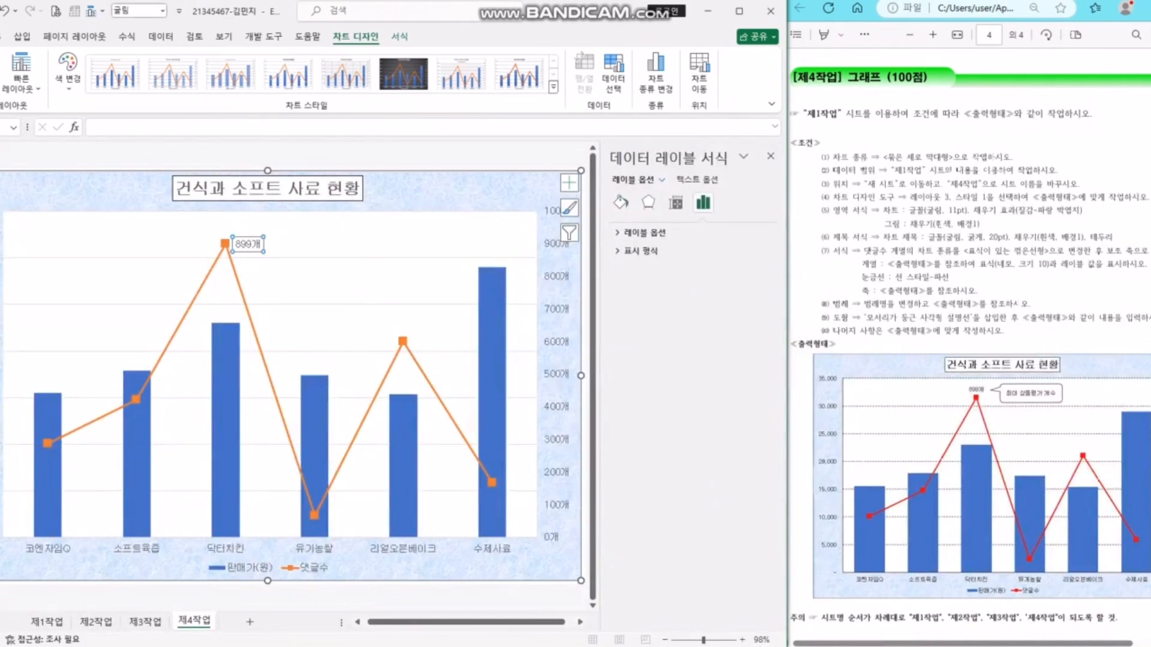
click(644, 233)
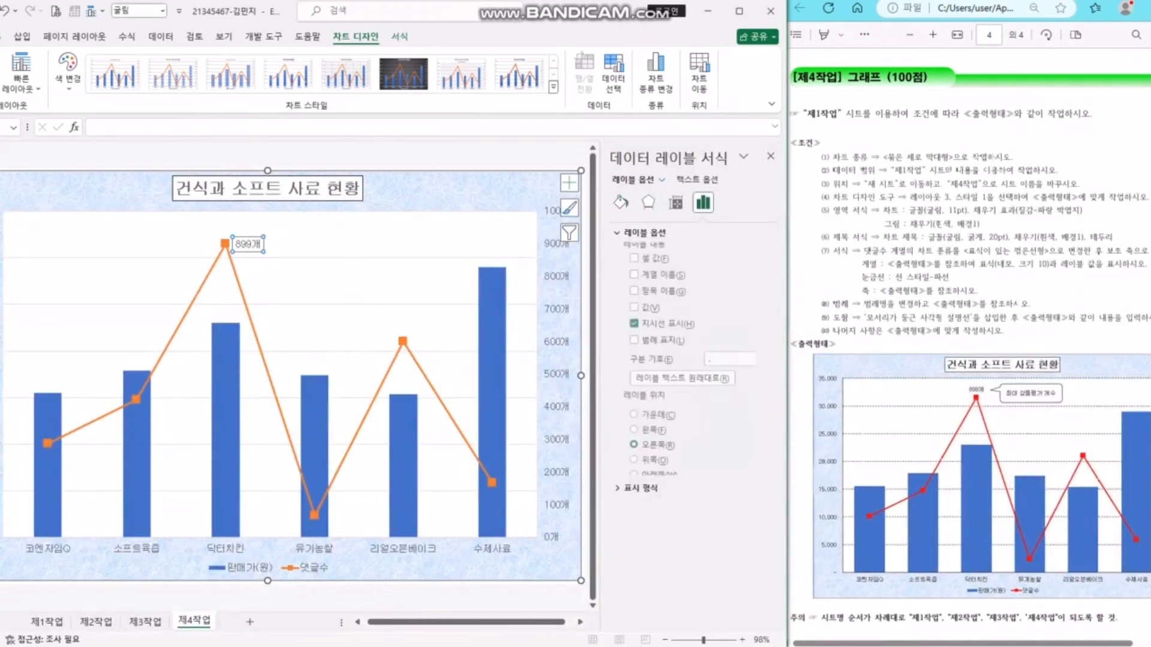
click(634, 464)
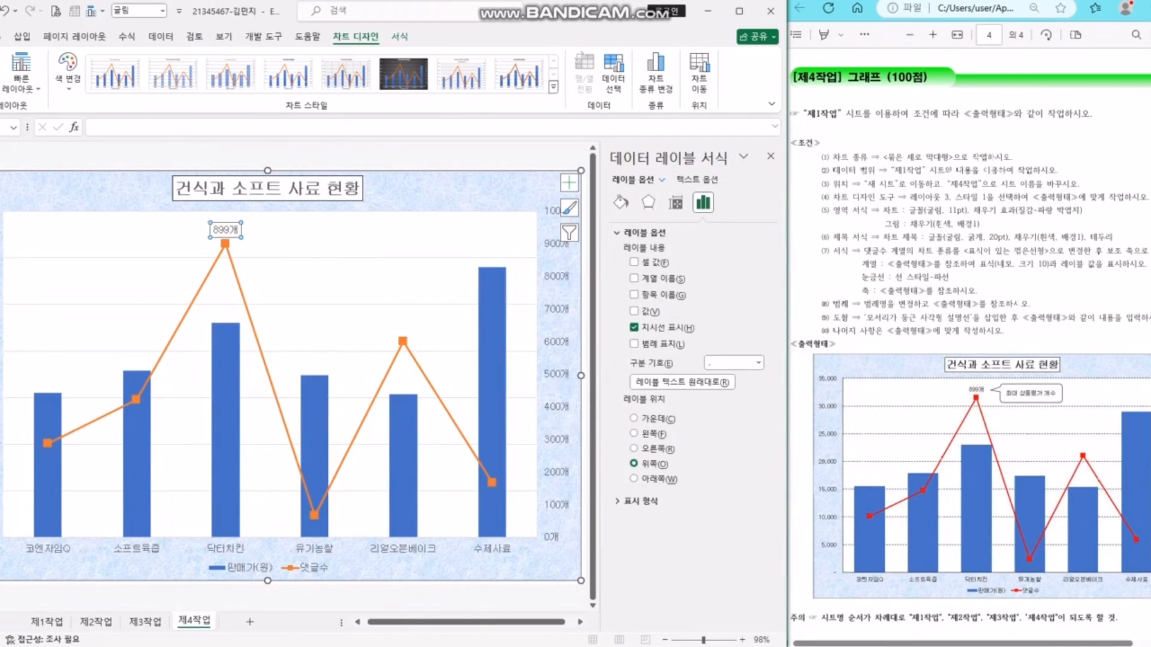
click(360, 264)
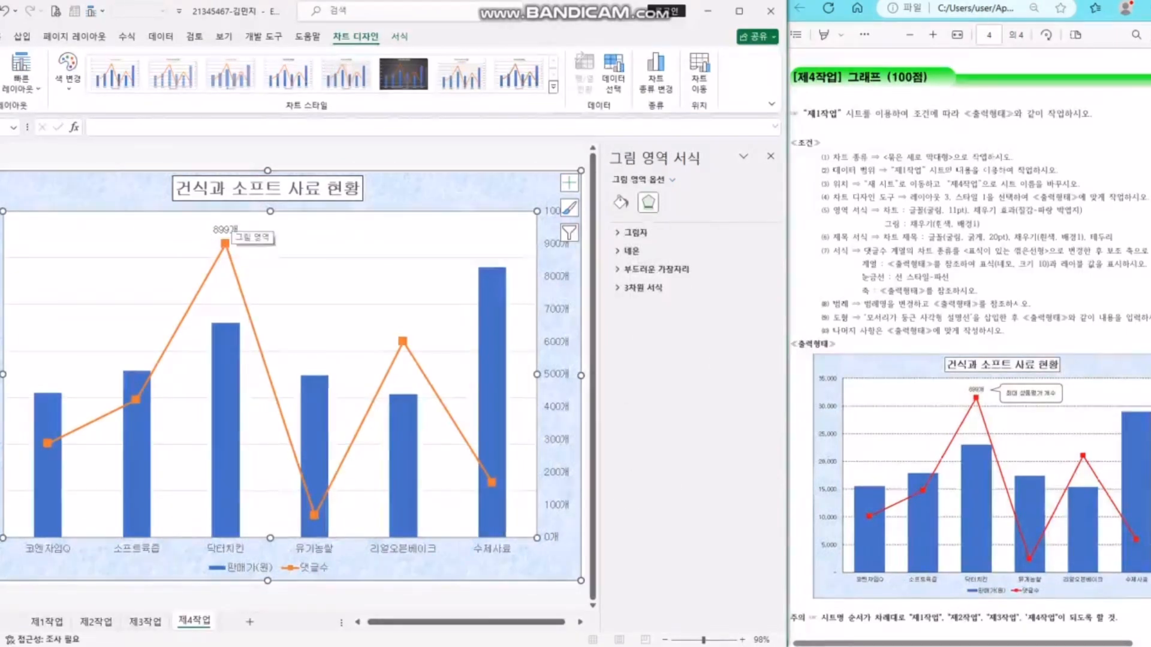
- Make the major gridlines black dashed lines
click(1122, 265)
drag(869, 277, 950, 276)
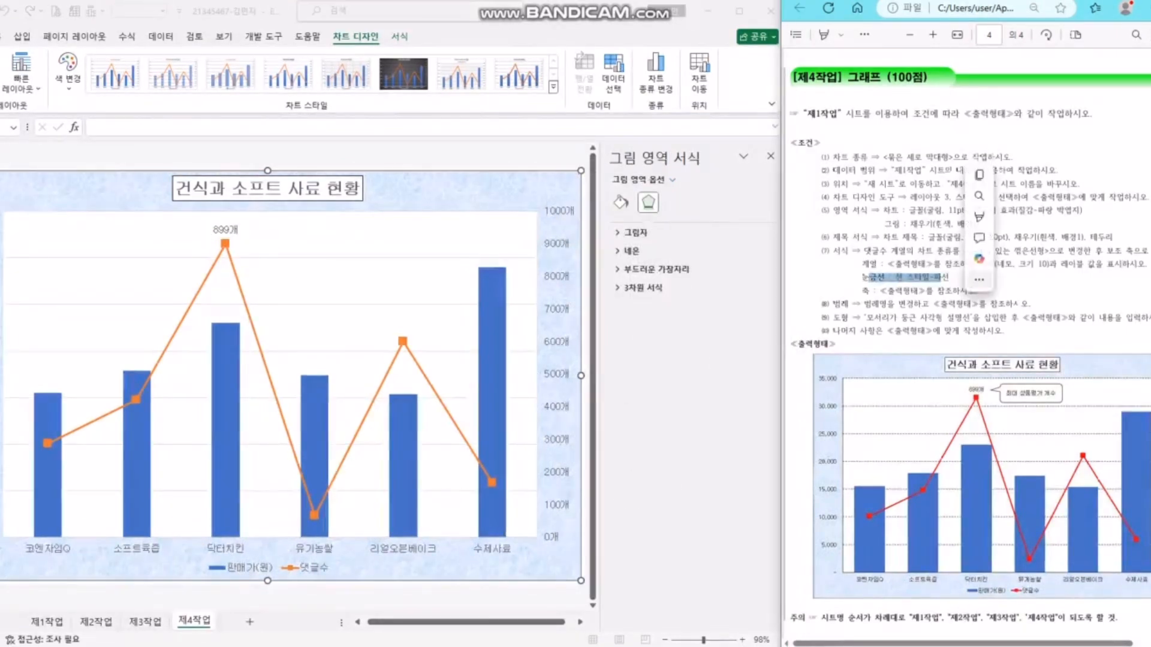
click(389, 286)
click(393, 304)
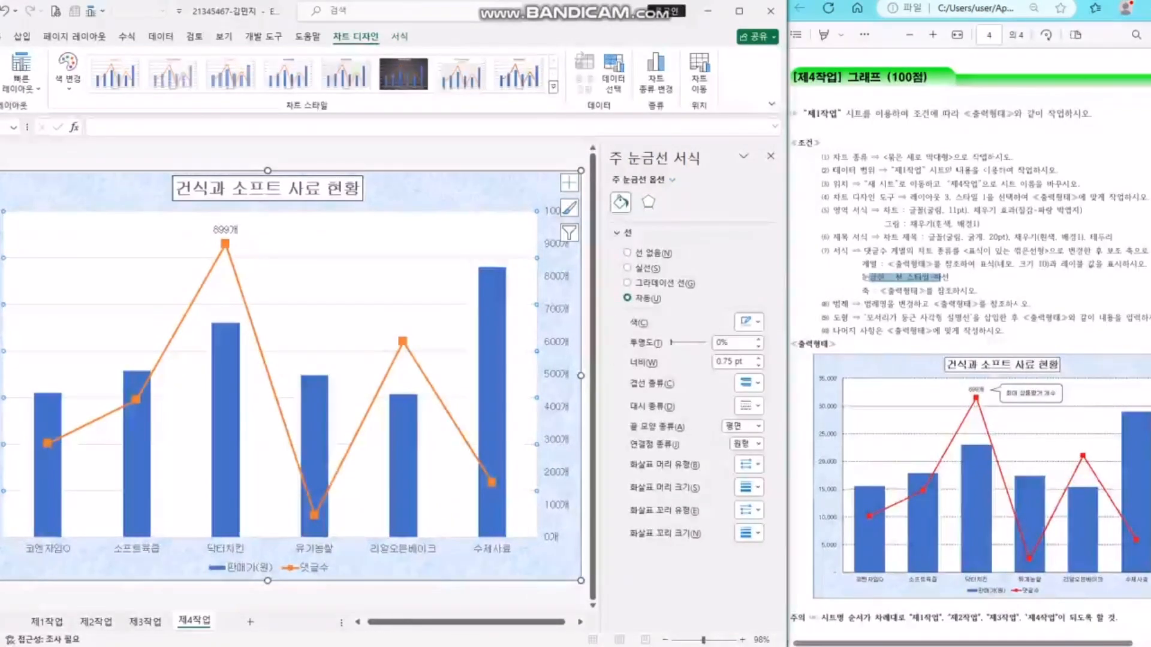
click(748, 406)
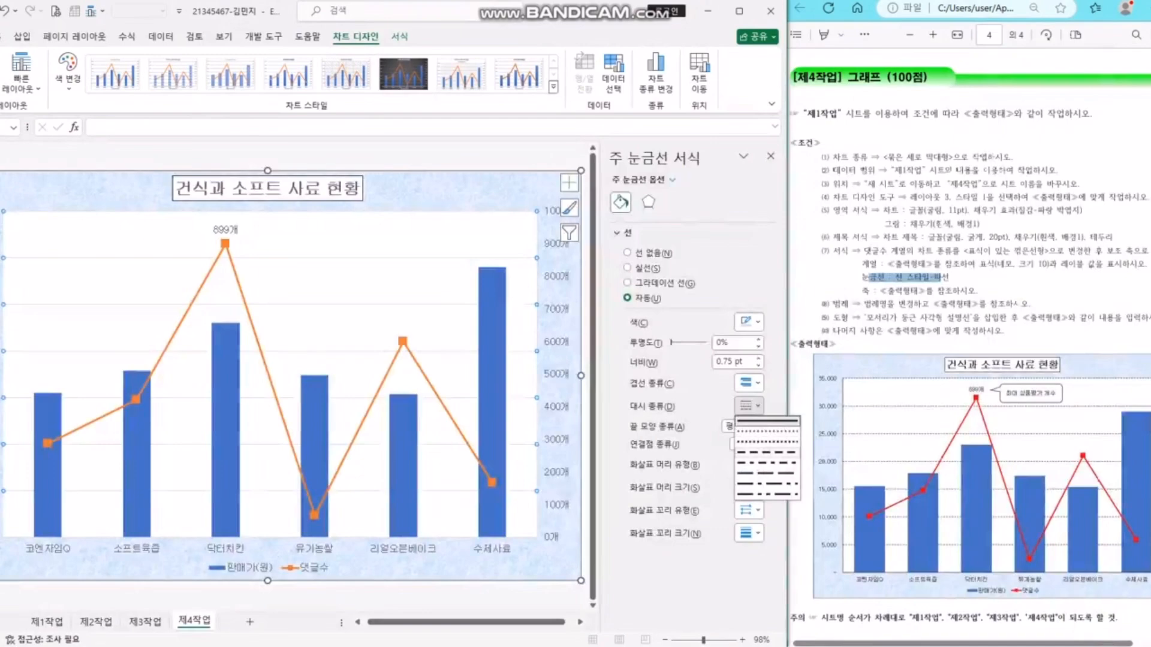
click(766, 473)
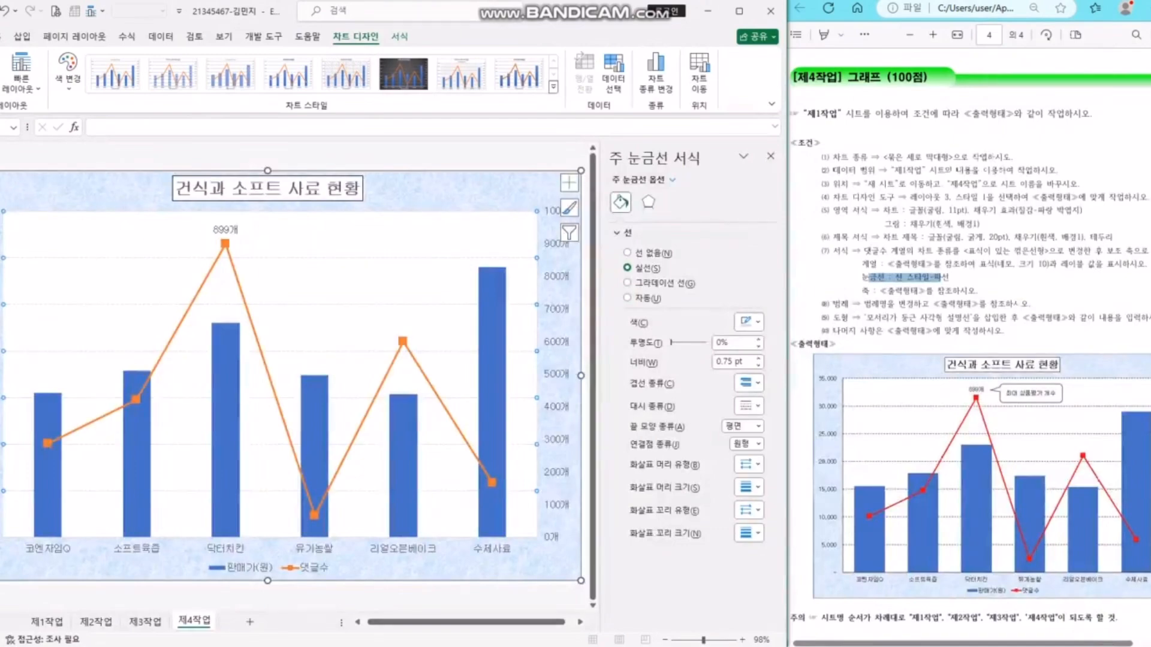
click(749, 322)
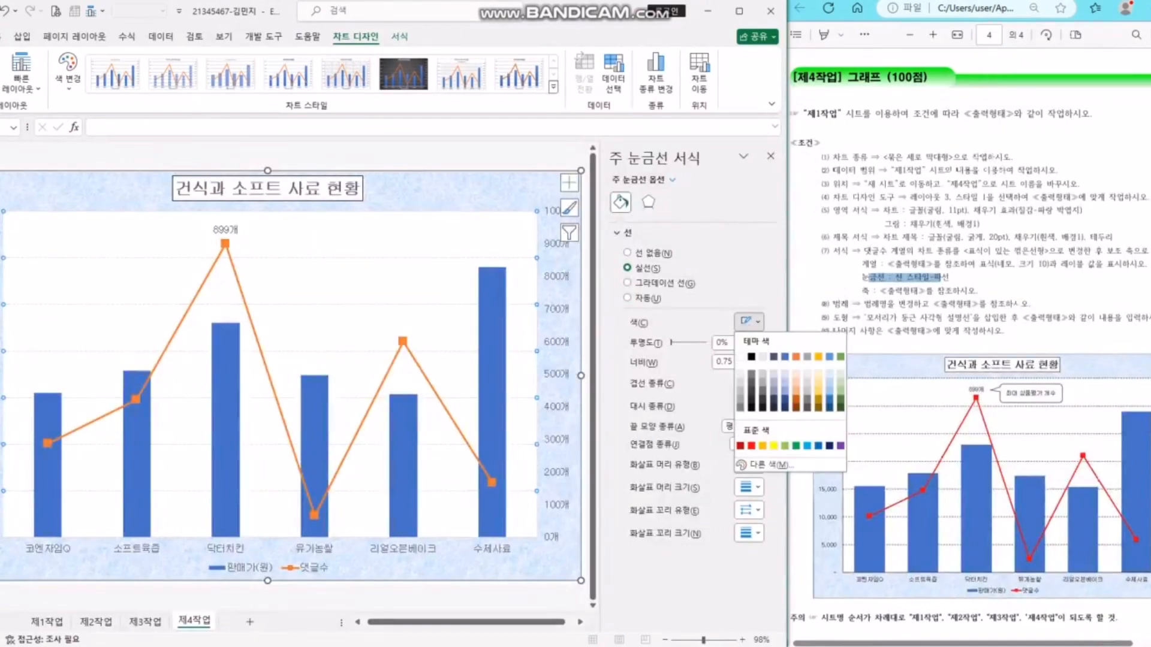
click(751, 356)
- Check the axis requirement in the instructions and select the left value axis
click(492, 372)
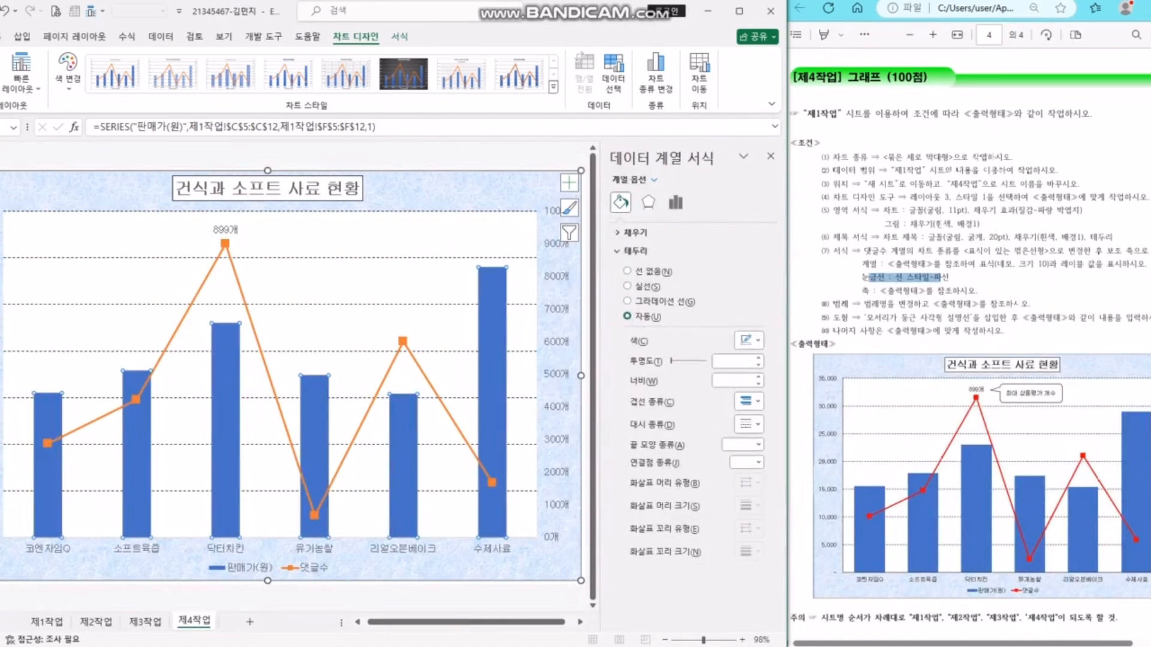
click(971, 304)
drag(945, 292, 886, 292)
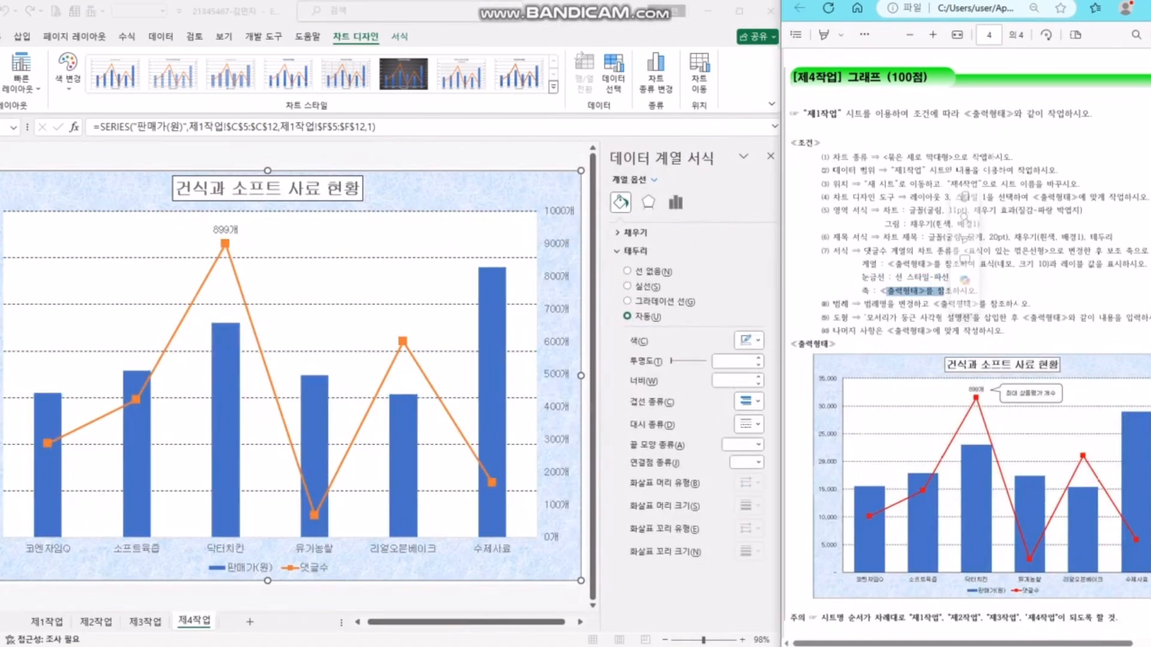
click(558, 341)
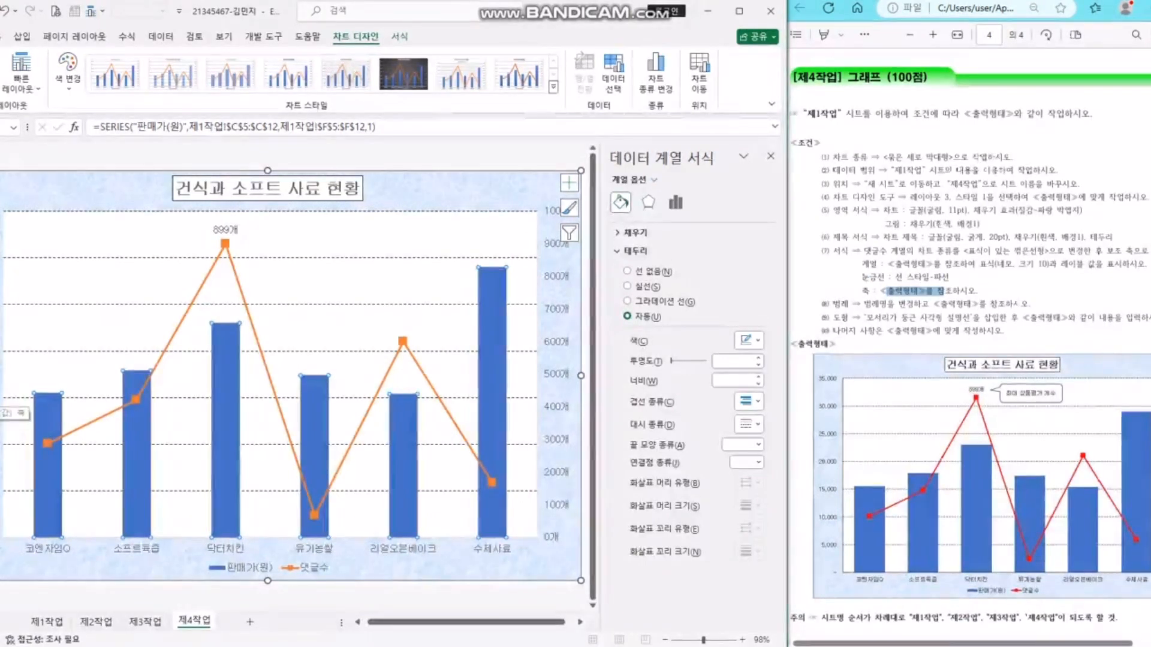
click(1, 393)
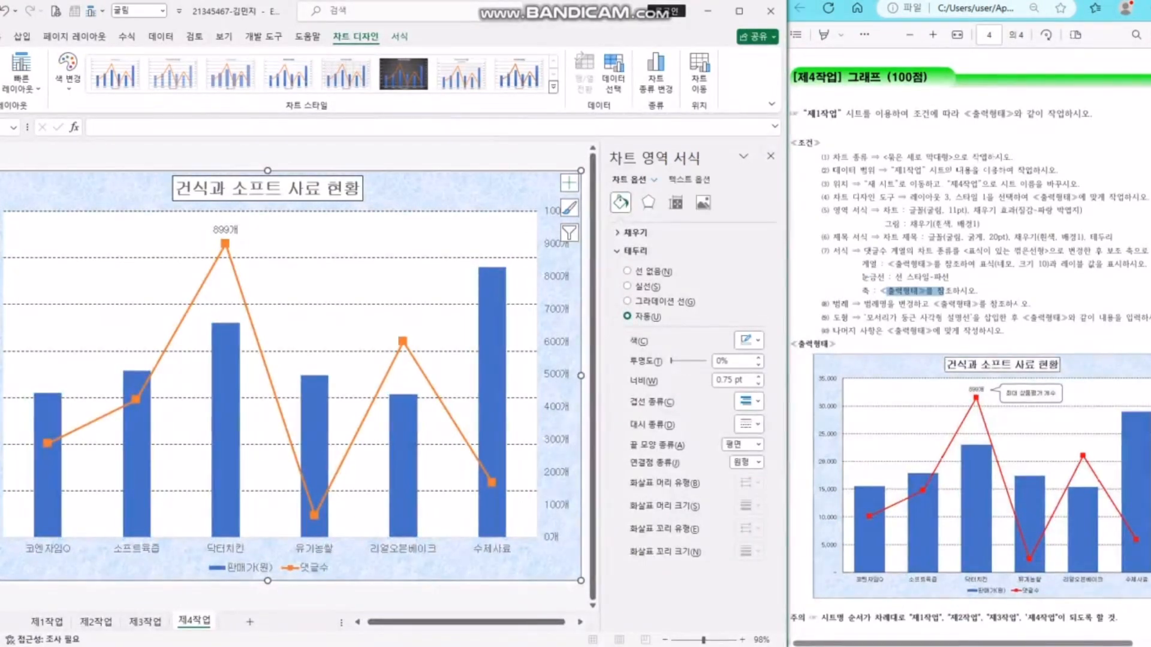
click(2, 393)
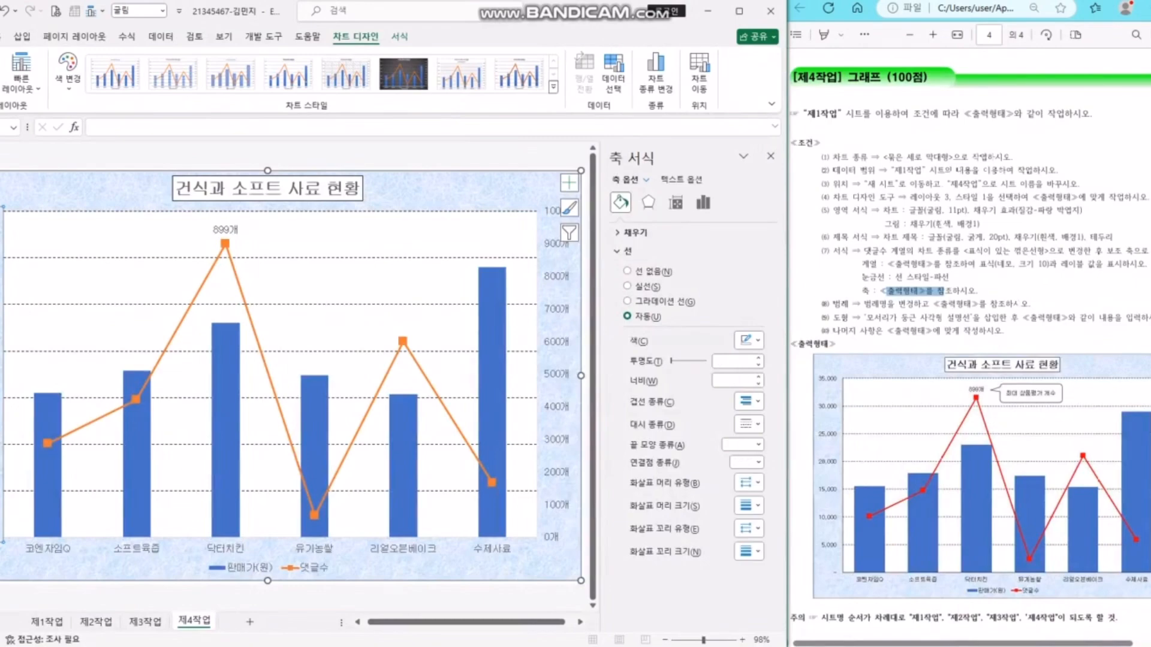
- Set the vertical value axis's major tick mark type to Outside
click(703, 203)
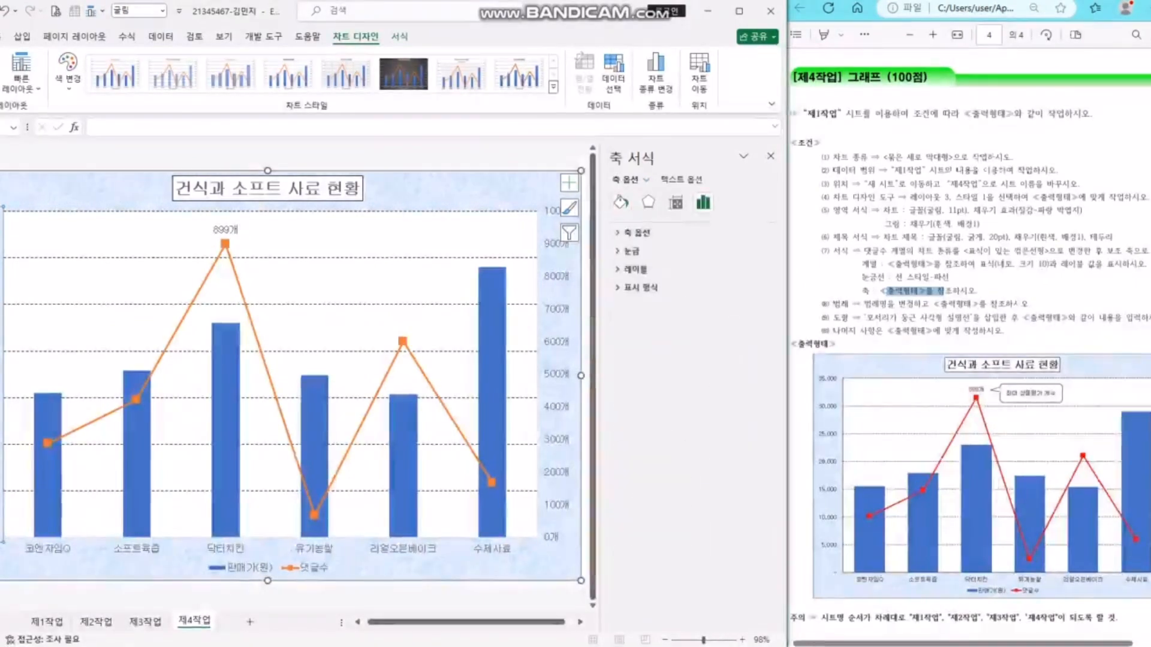
click(631, 250)
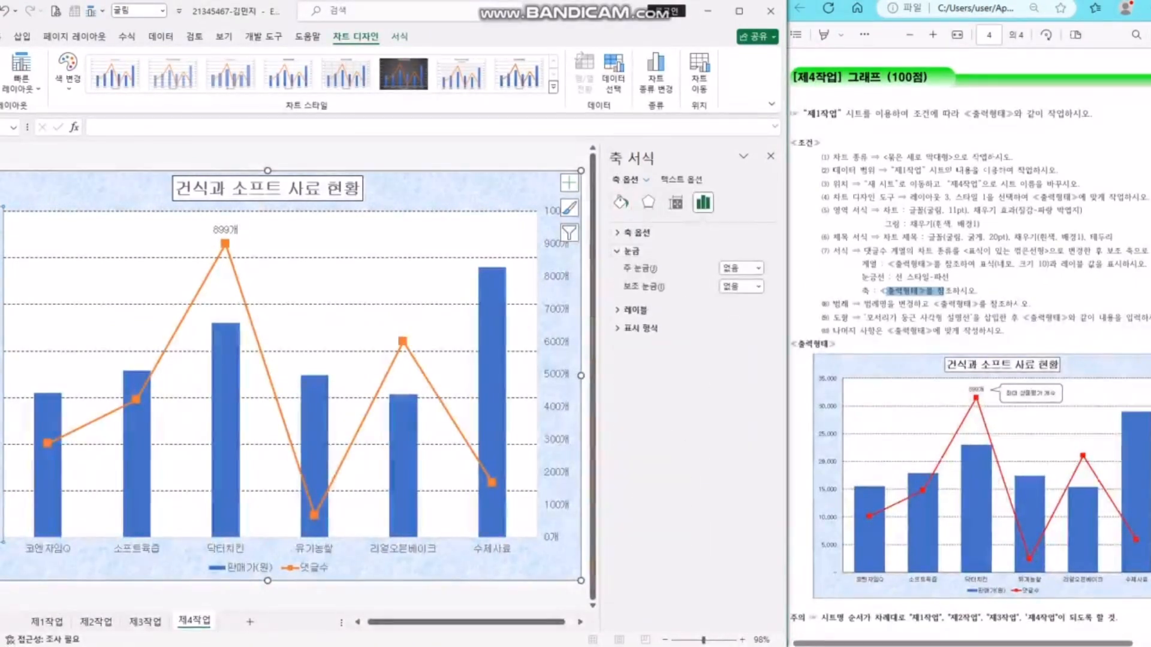
click(758, 268)
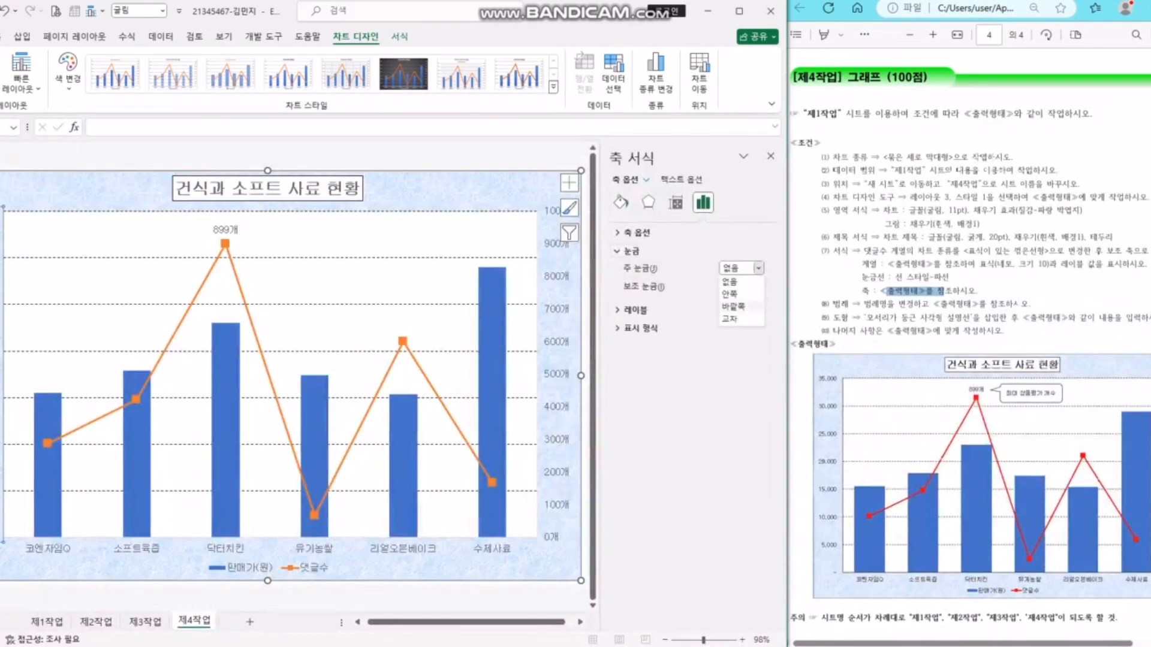
click(734, 307)
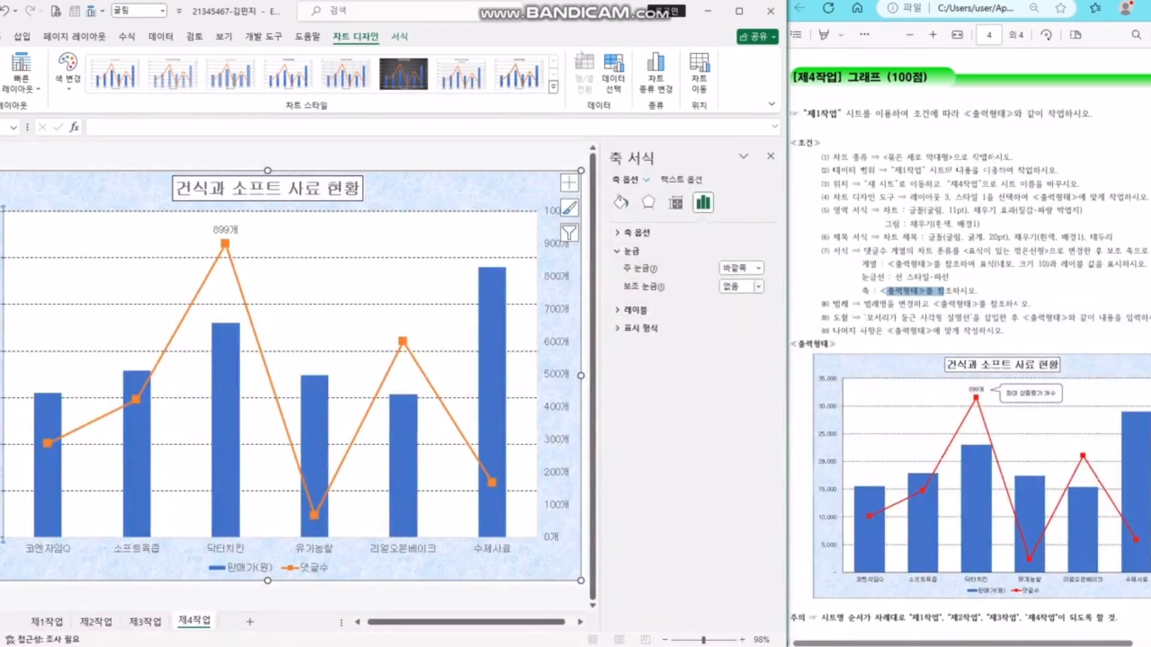
click(758, 268)
click(733, 307)
click(480, 191)
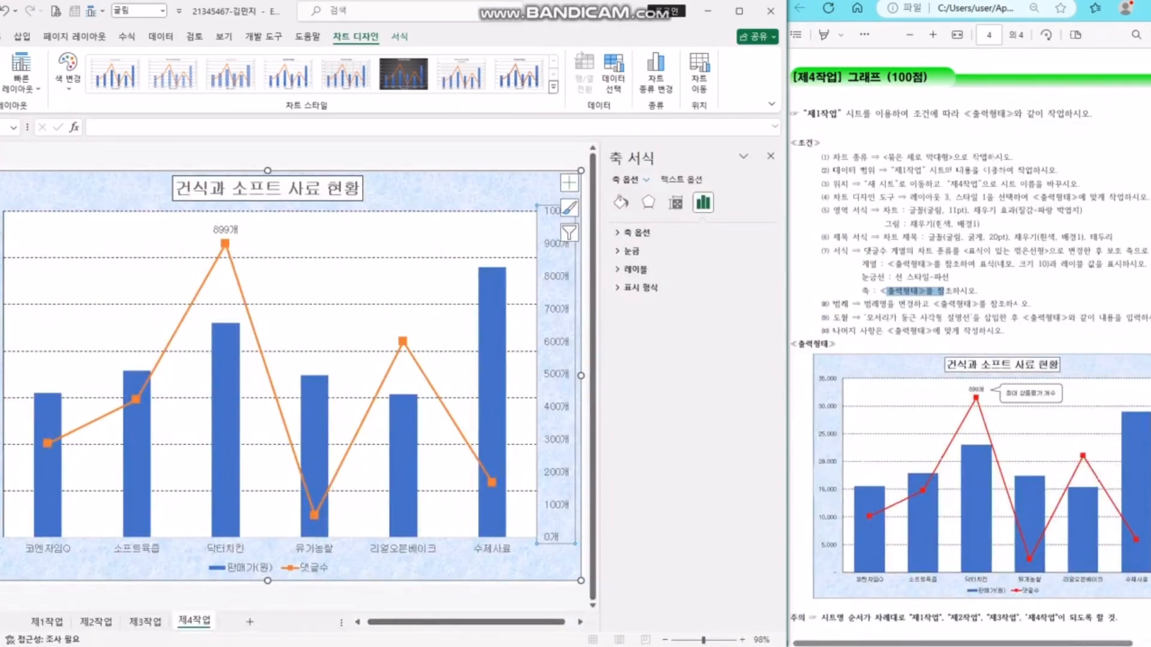
- Set the secondary axis major unit to 200 and major tick marks to Outside
click(637, 233)
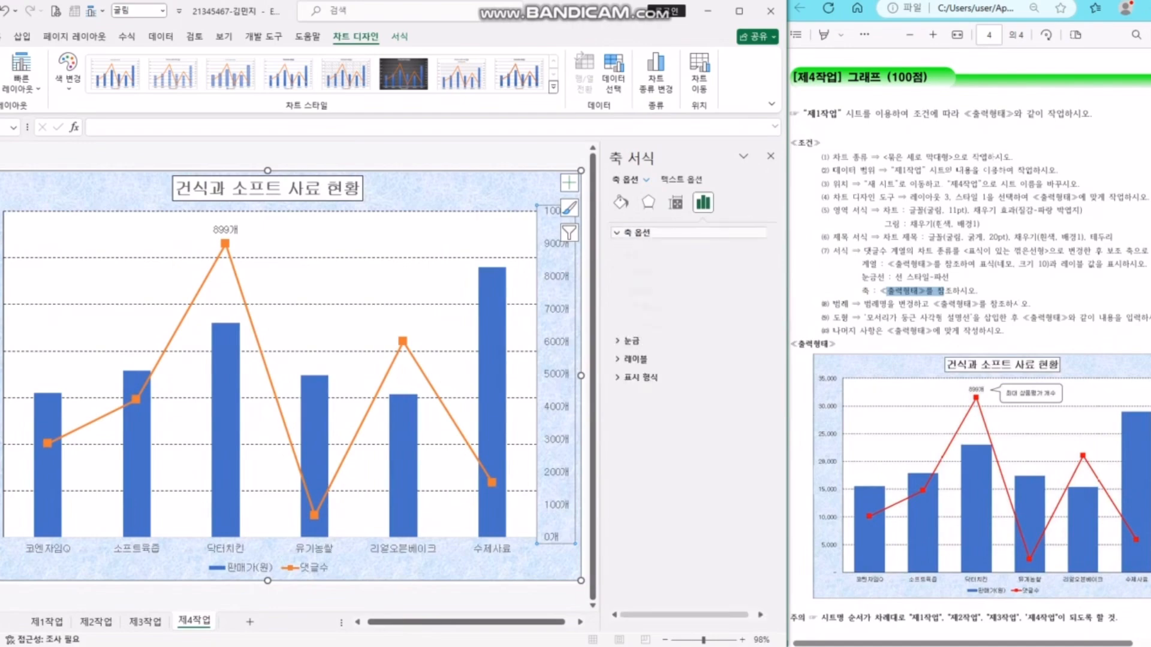
double_click(687, 316)
text(200)
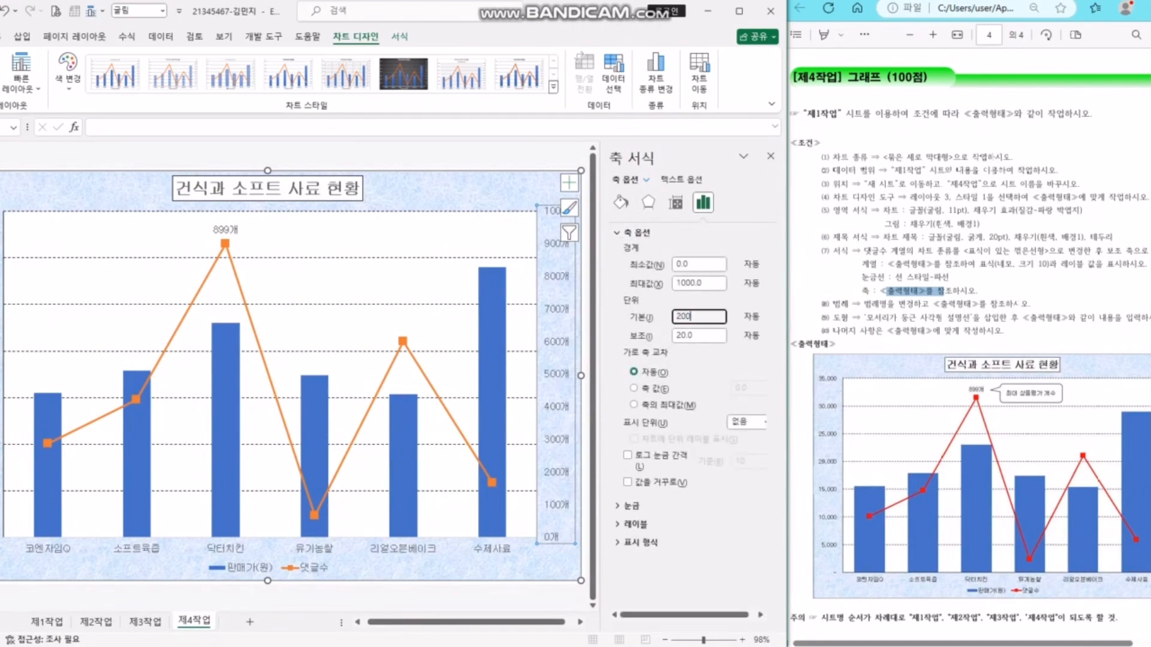
key(Return)
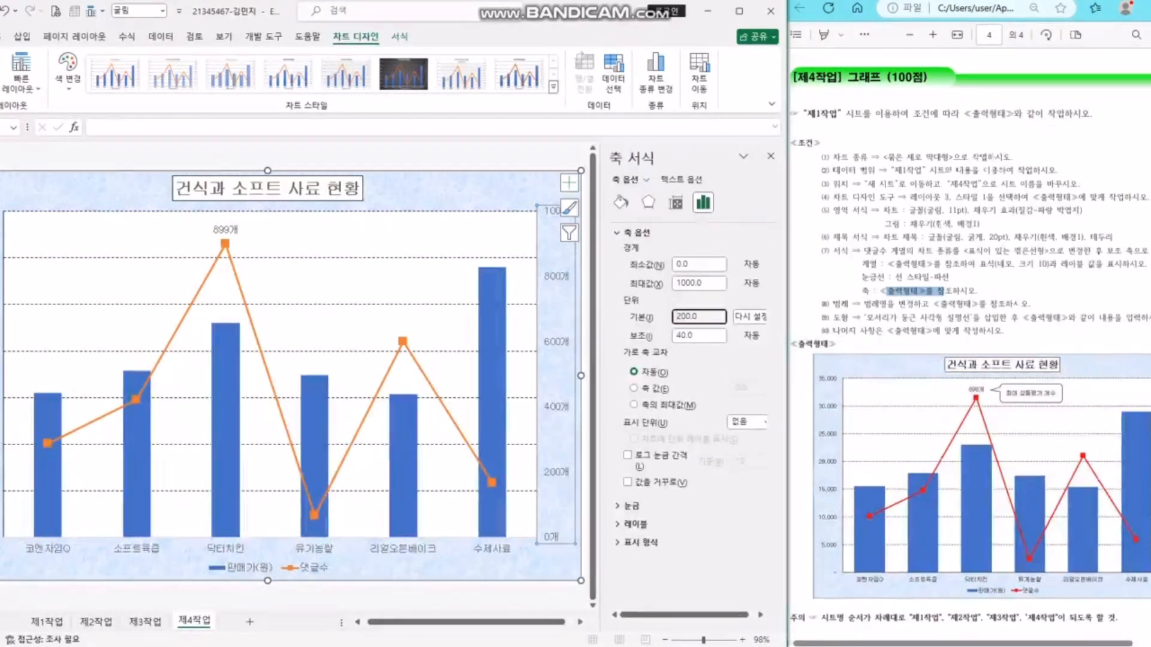
click(632, 506)
click(760, 522)
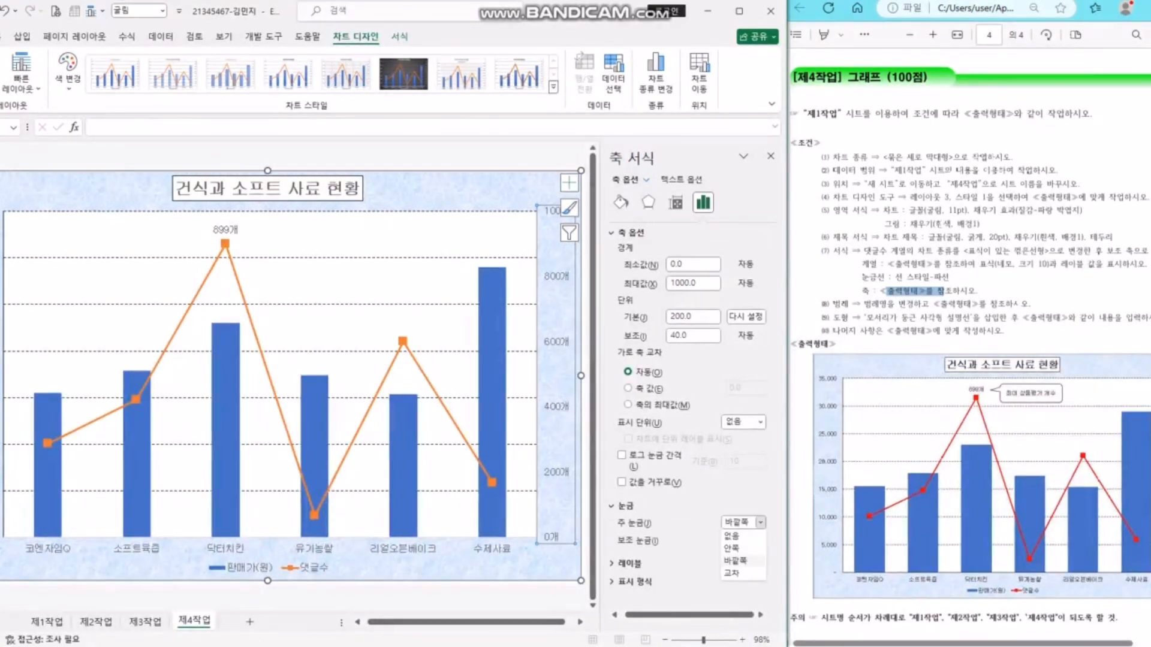
click(732, 537)
click(760, 522)
click(735, 561)
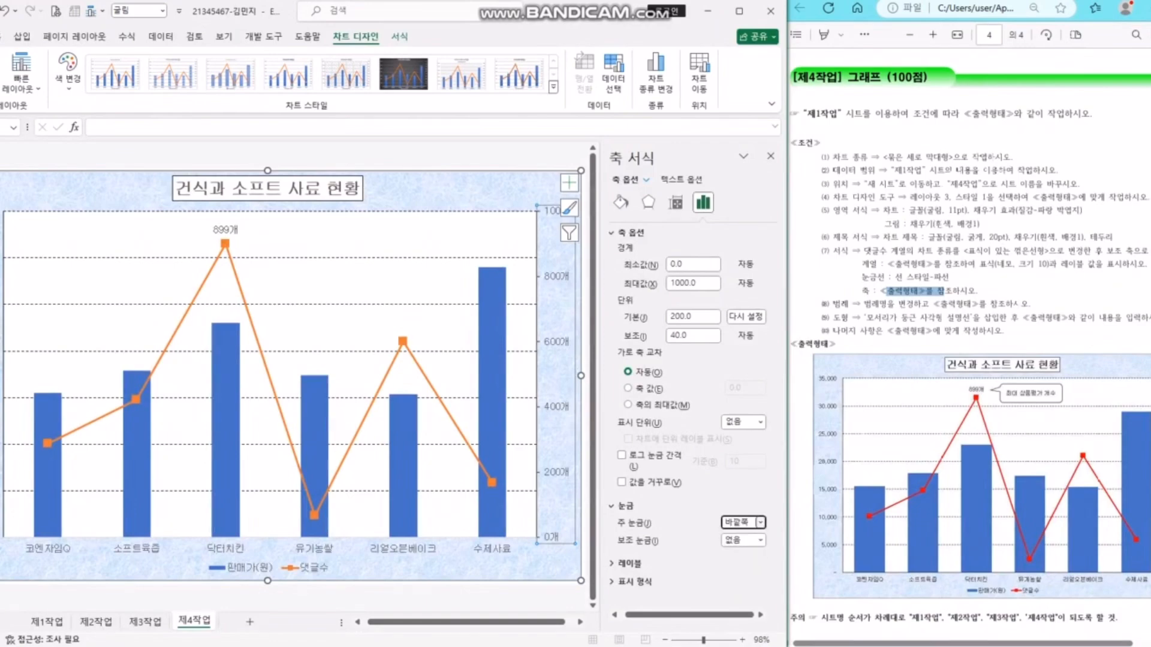
click(503, 567)
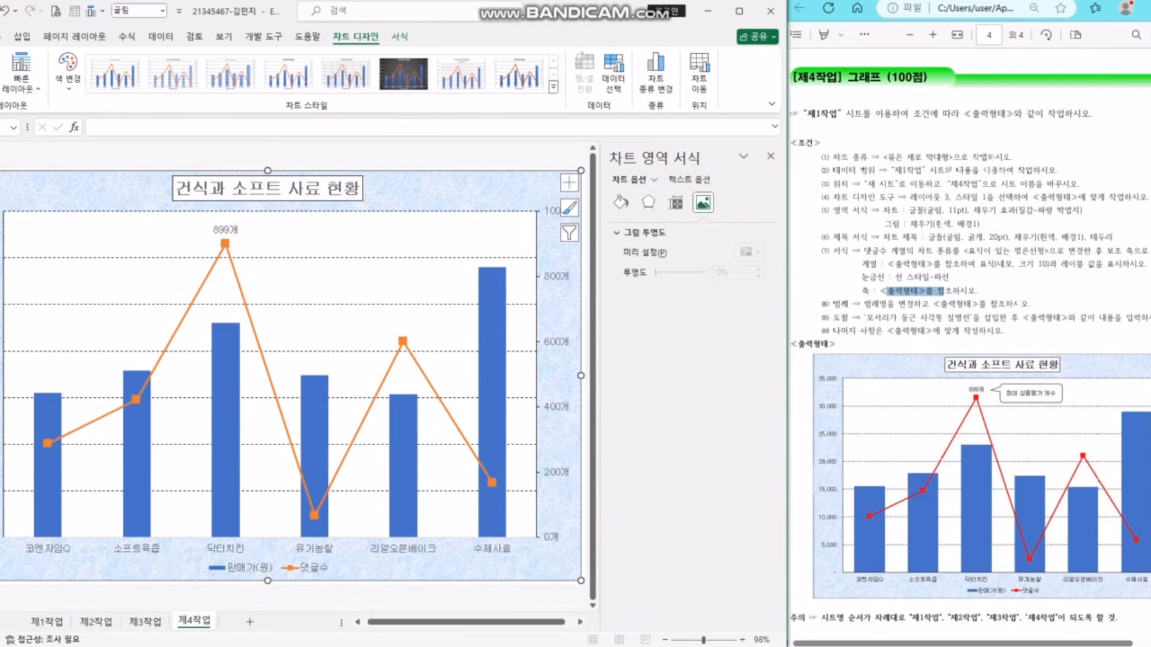
- Make the chart's secondary value axis line black
click(403, 548)
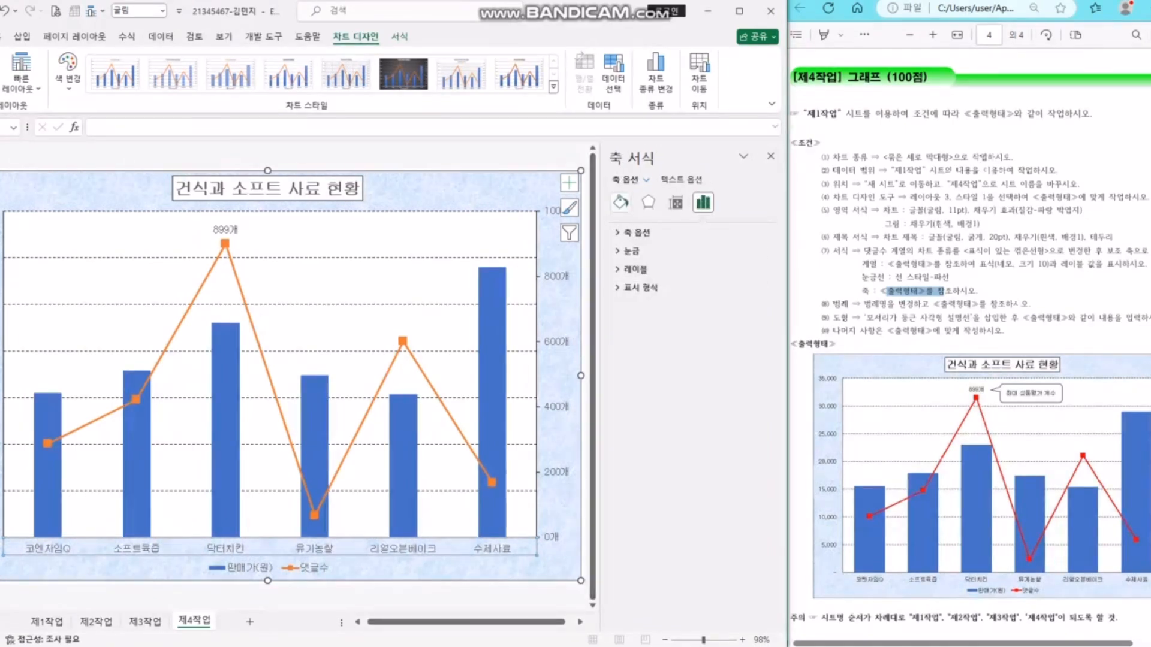
click(620, 202)
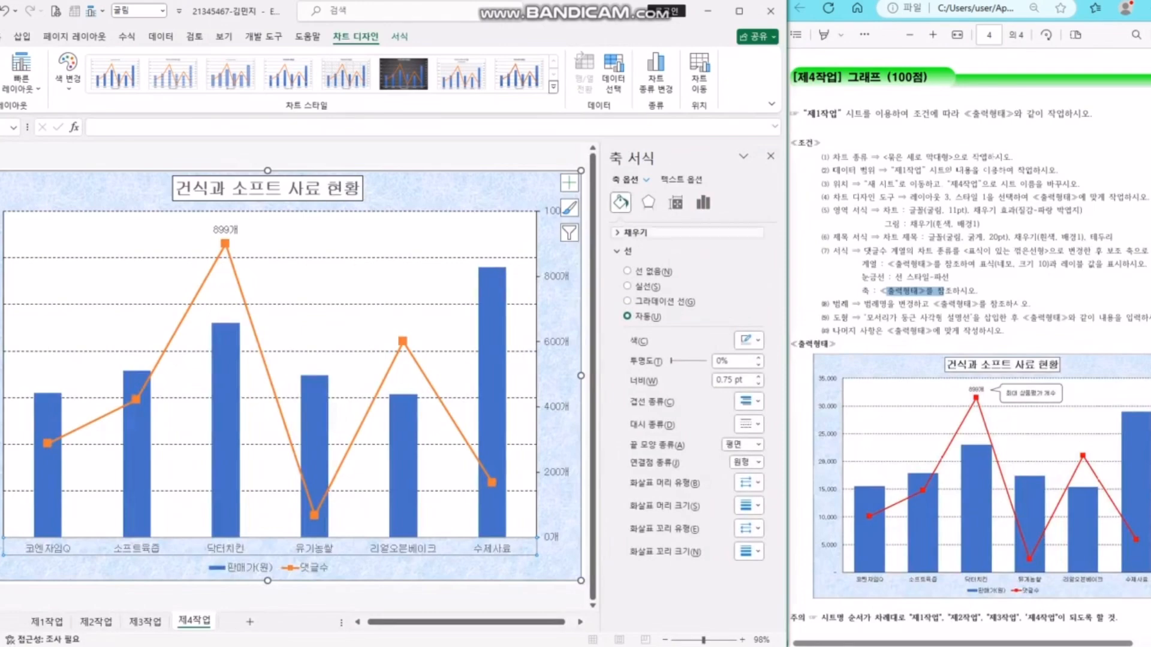
click(749, 341)
click(750, 375)
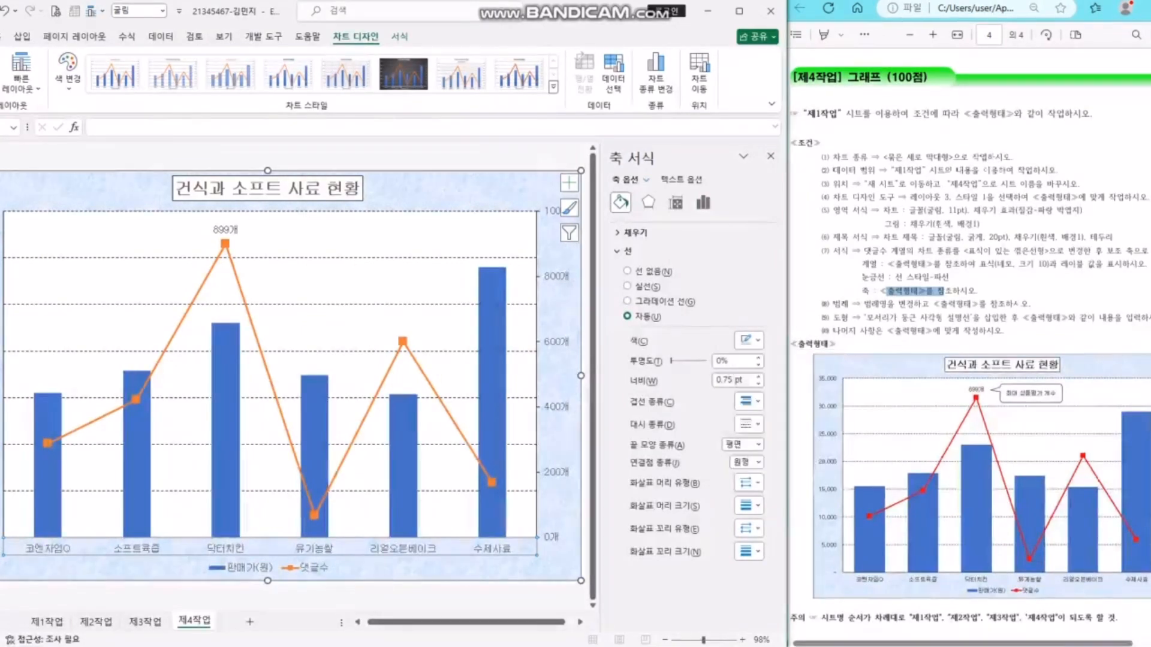
click(449, 566)
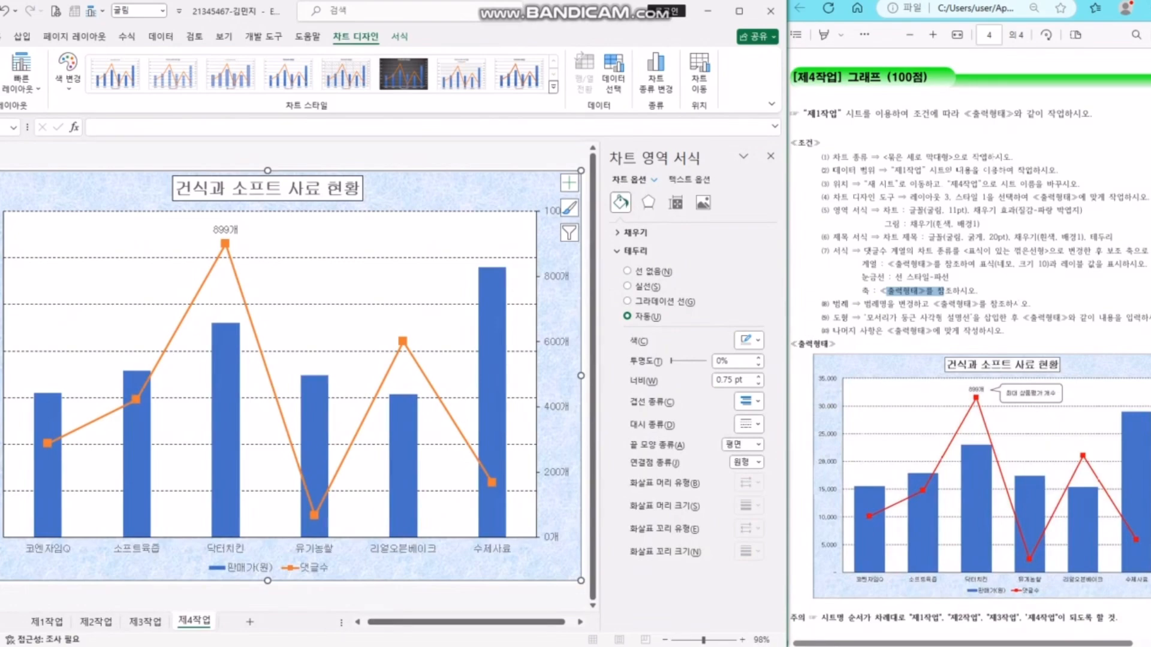
- Highlight the legend-renaming condition in the task PDF and check the chart's 판매가(원) columns
click(868, 303)
drag(838, 304, 948, 304)
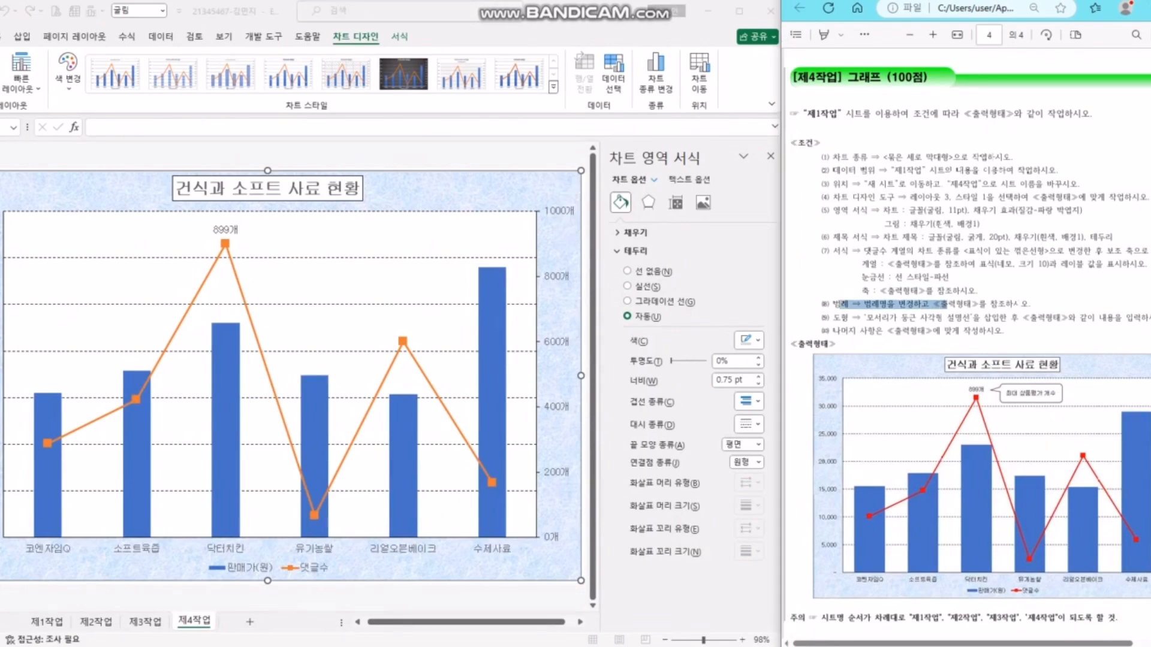
click(367, 568)
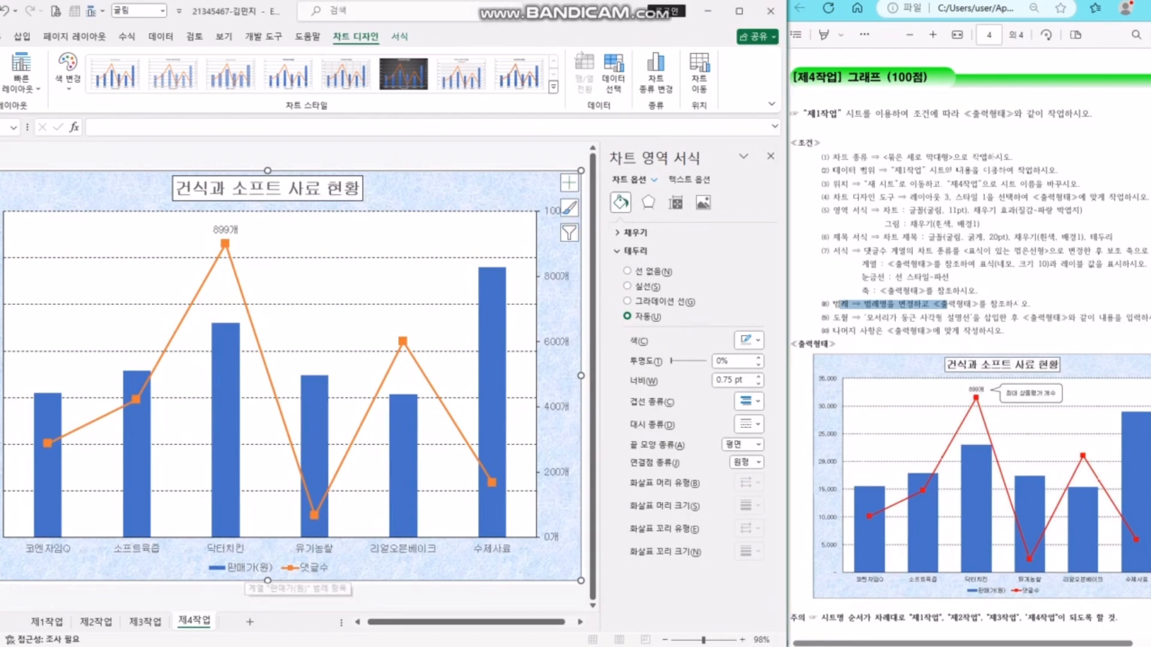
click(264, 511)
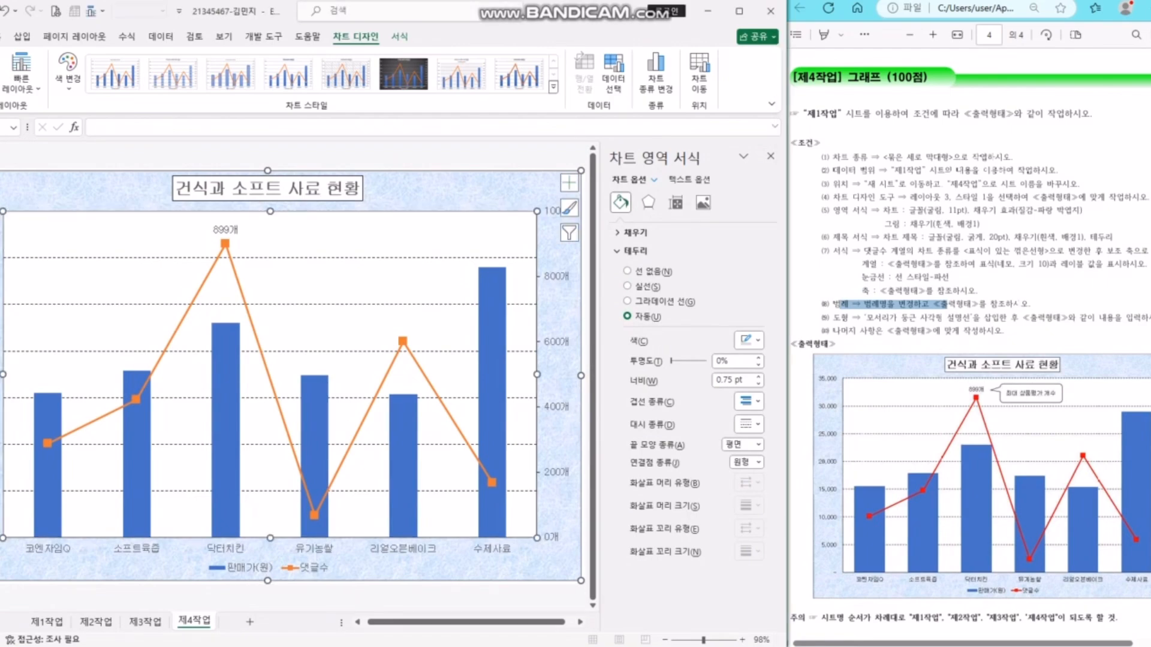
click(226, 446)
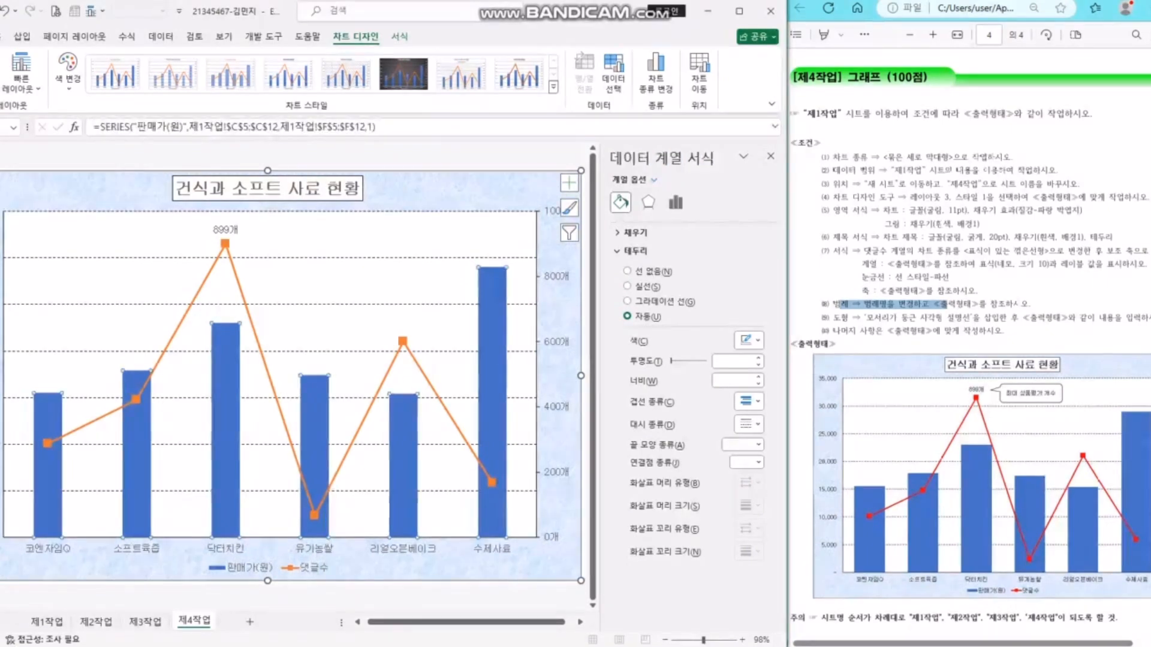
click(264, 157)
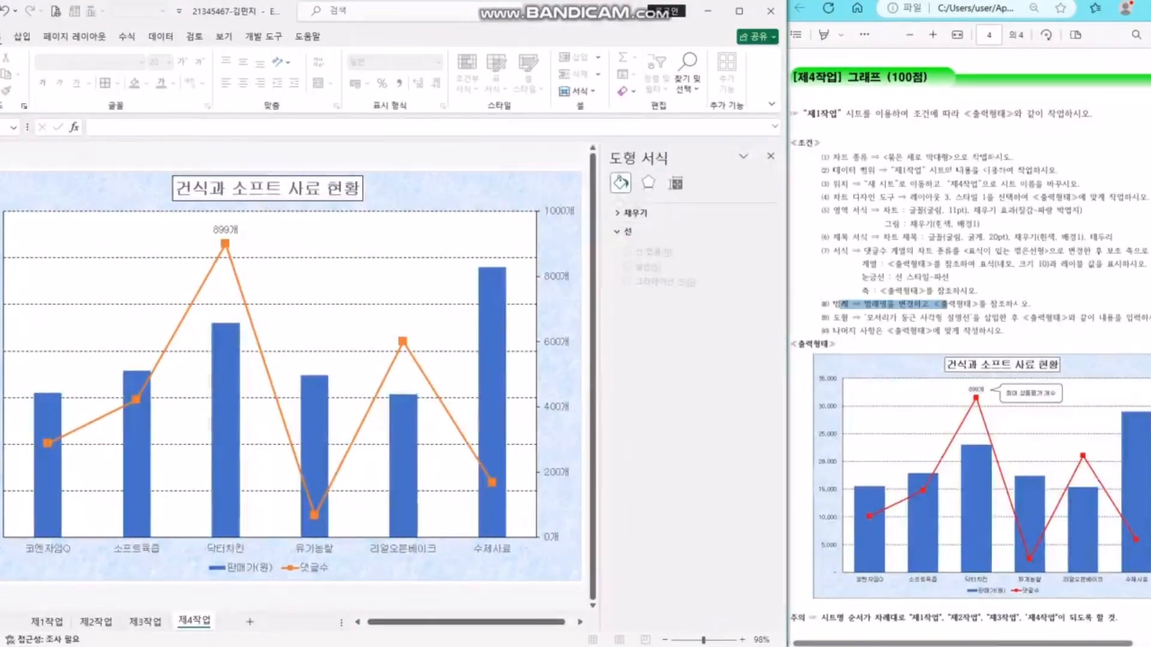
click(23, 37)
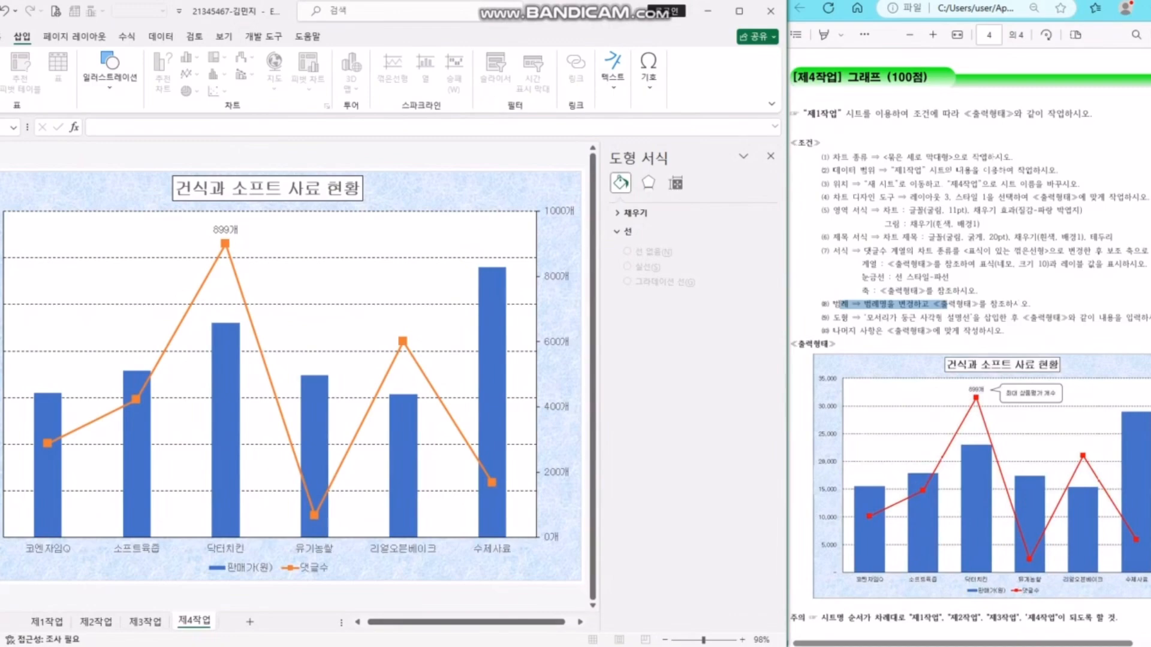
- Draw a rounded rectangular callout above the chart with its tail pointing at the 899개 label
click(108, 190)
click(110, 70)
click(124, 136)
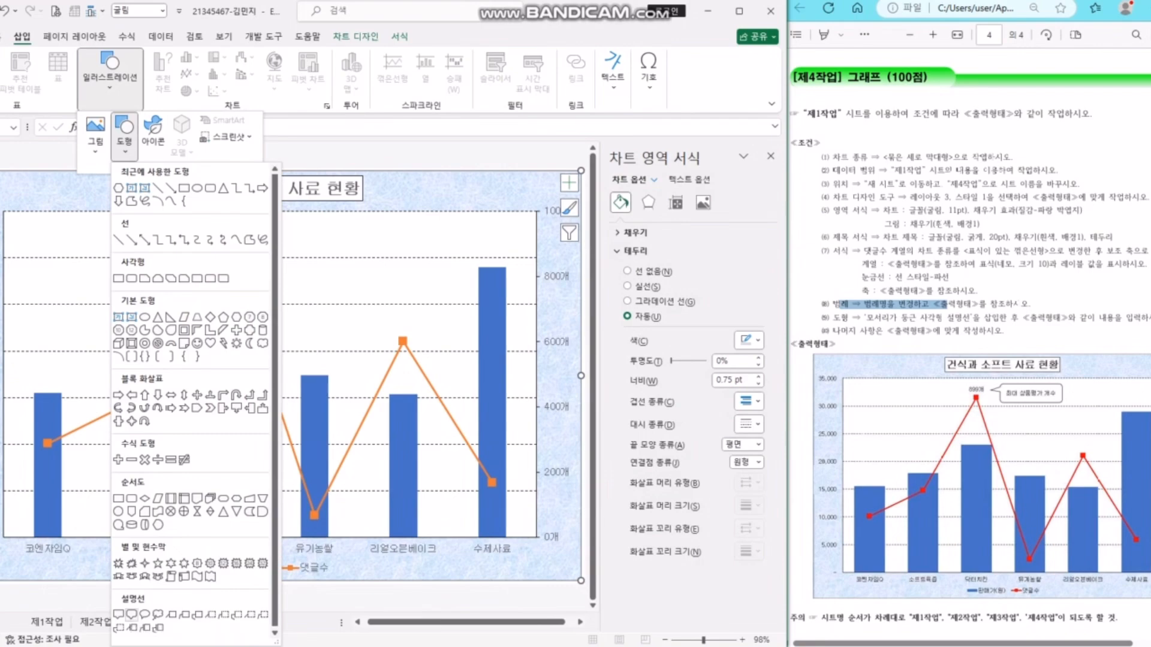
click(131, 614)
drag(277, 216, 421, 265)
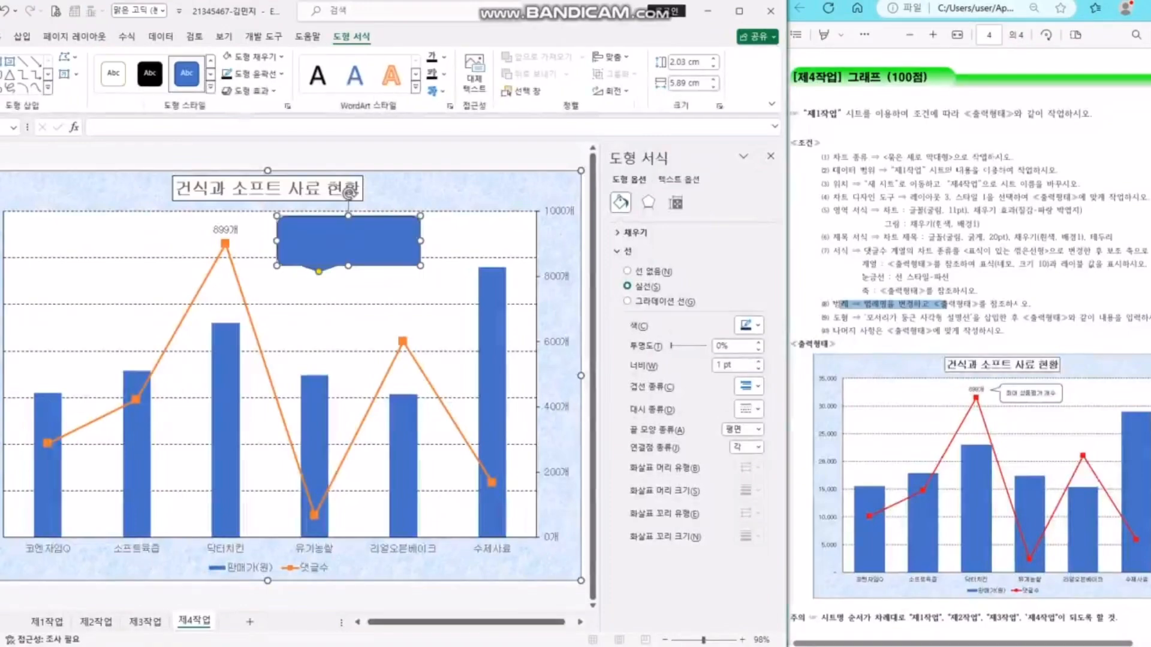
drag(319, 272, 258, 230)
- Type '최대 상품평가 개수' into the callout
text(최대 상)
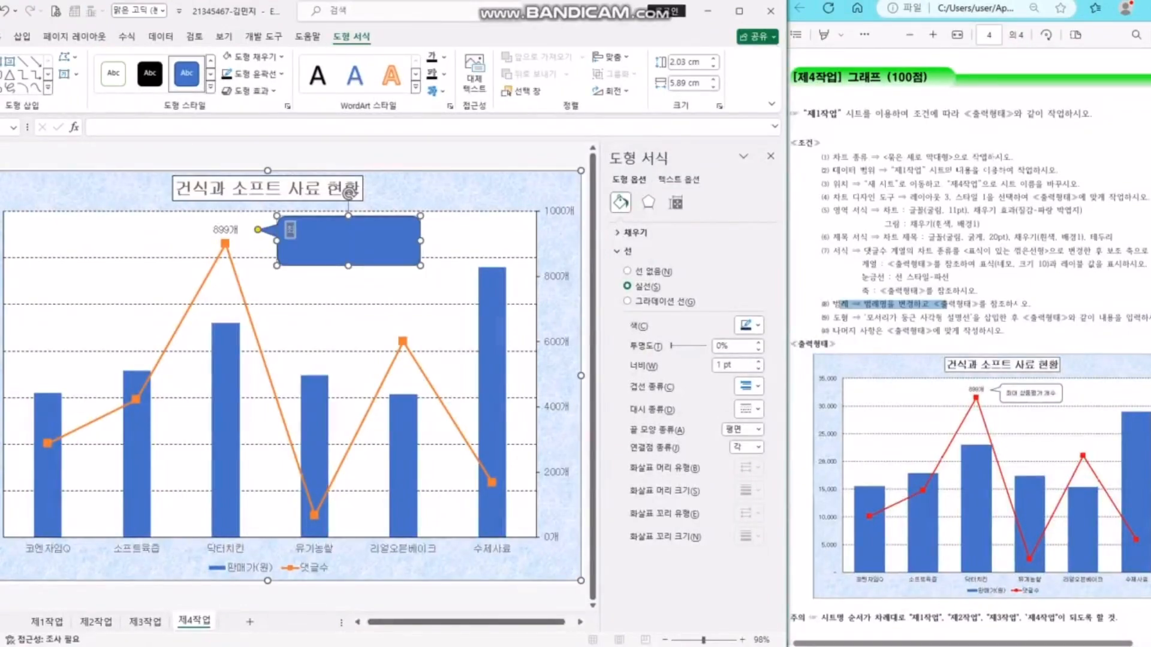
text(품평가 개수)
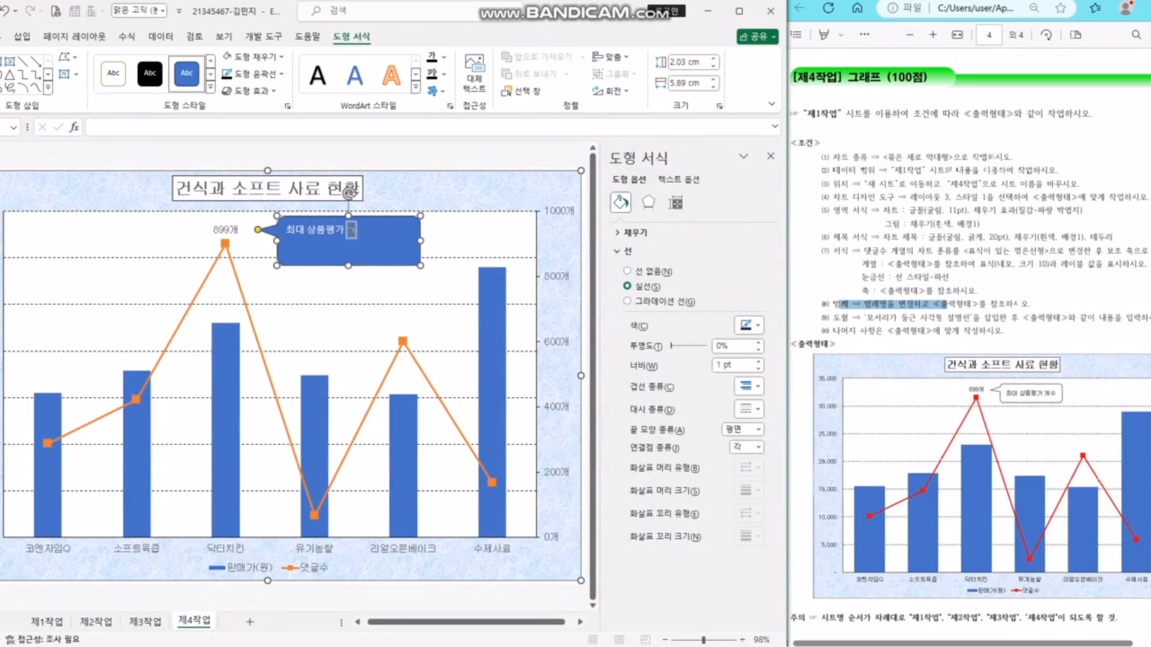
key(ctrl+a)
key(Escape)
- Give the callout a white outlined style, centre its text both ways, and shrink it to fit
click(210, 88)
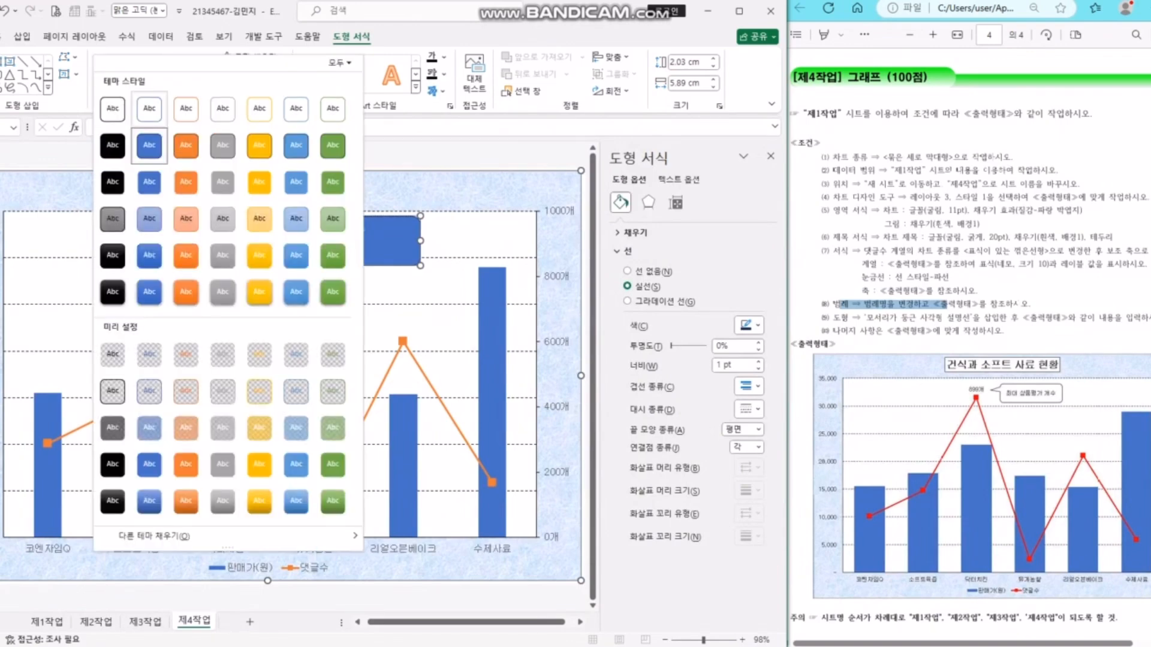
click(115, 110)
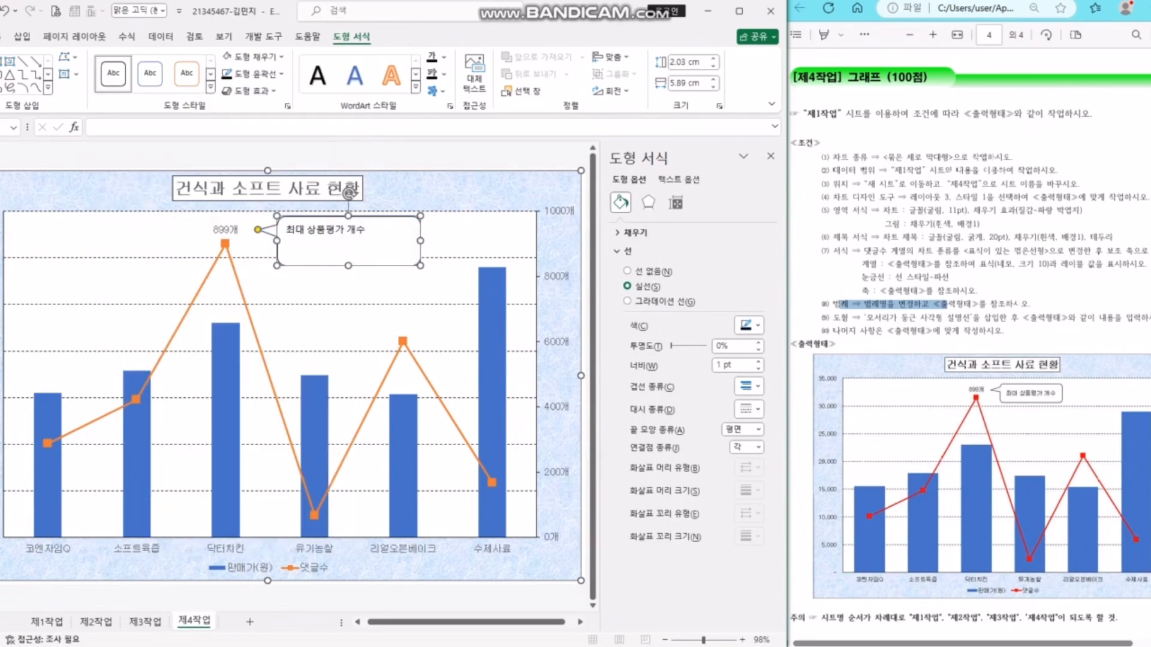
click(1, 36)
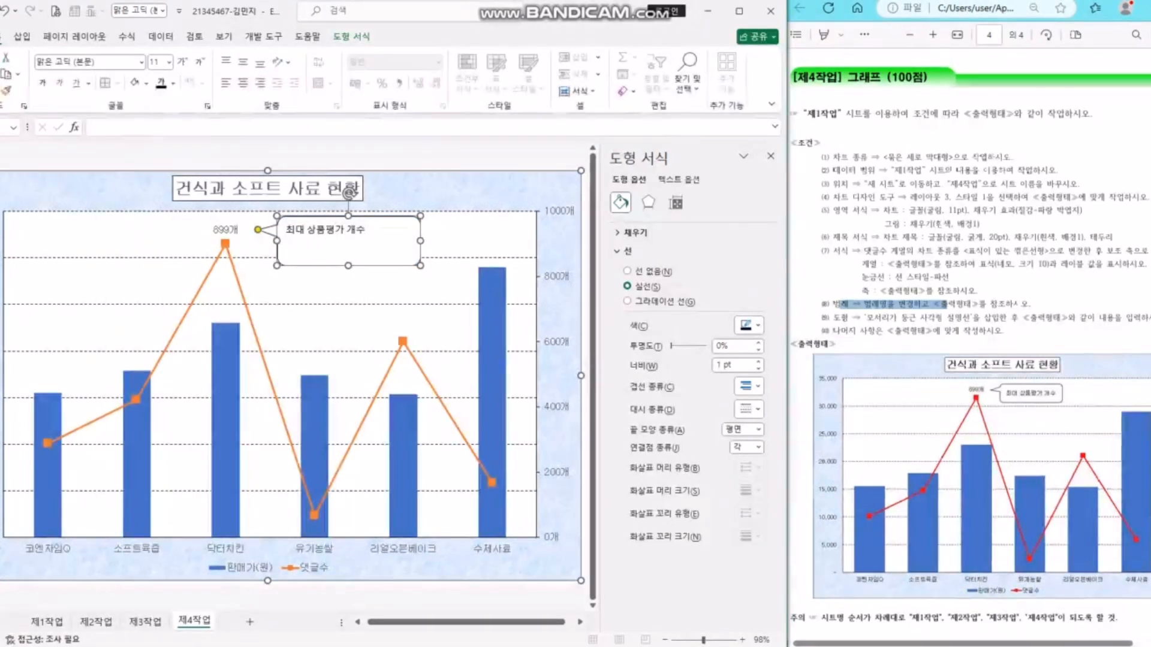
click(242, 82)
click(242, 62)
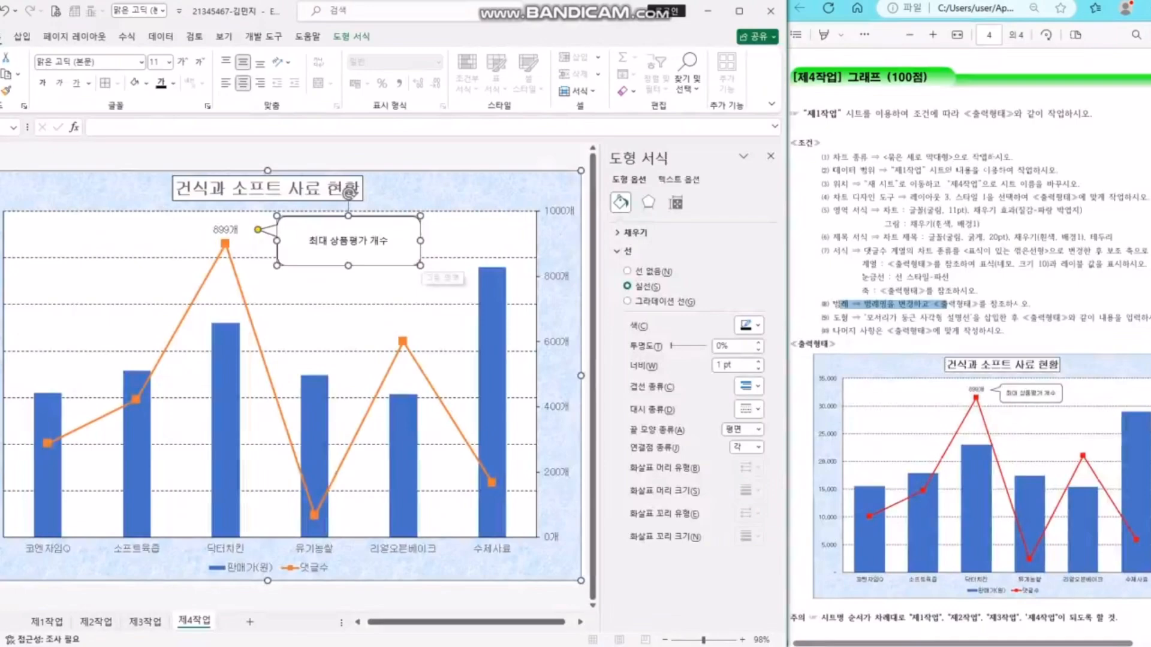
drag(420, 266, 388, 252)
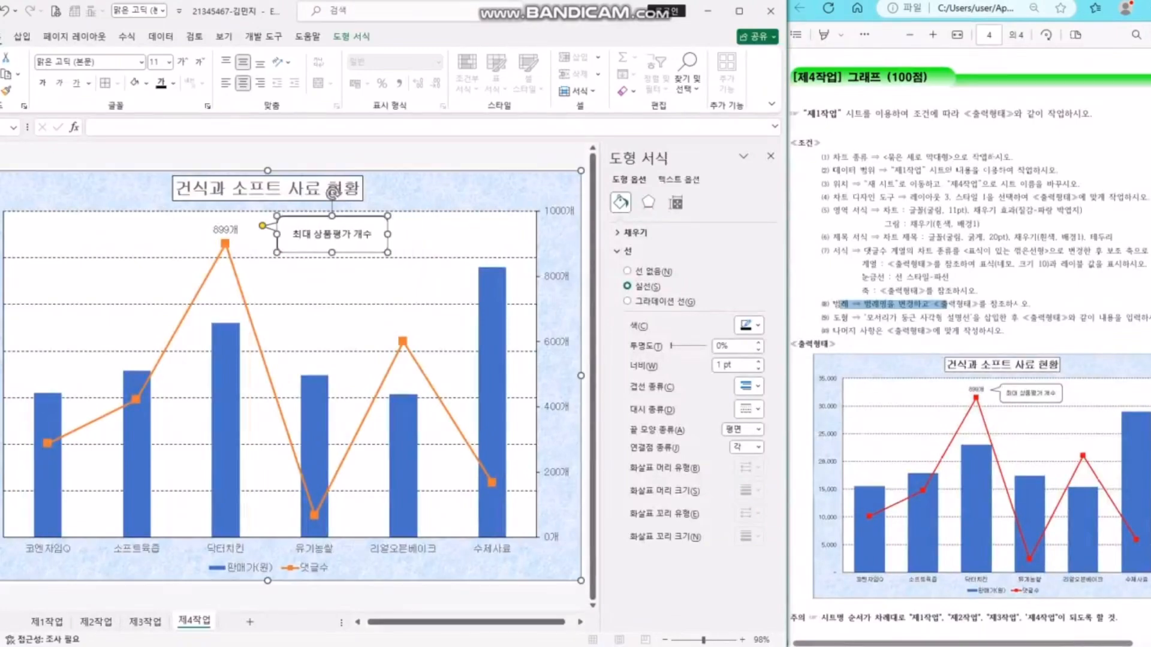
click(314, 420)
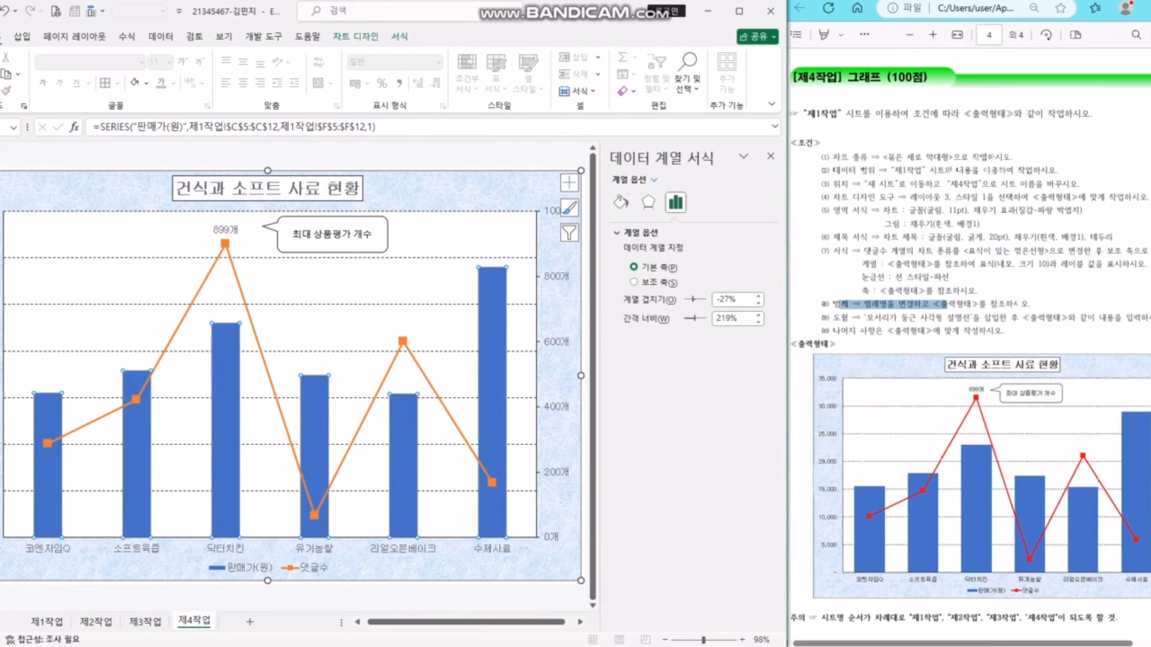
- Reduce the 판매가(원) column gap width from 219% to 95%
drag(695, 318, 690, 318)
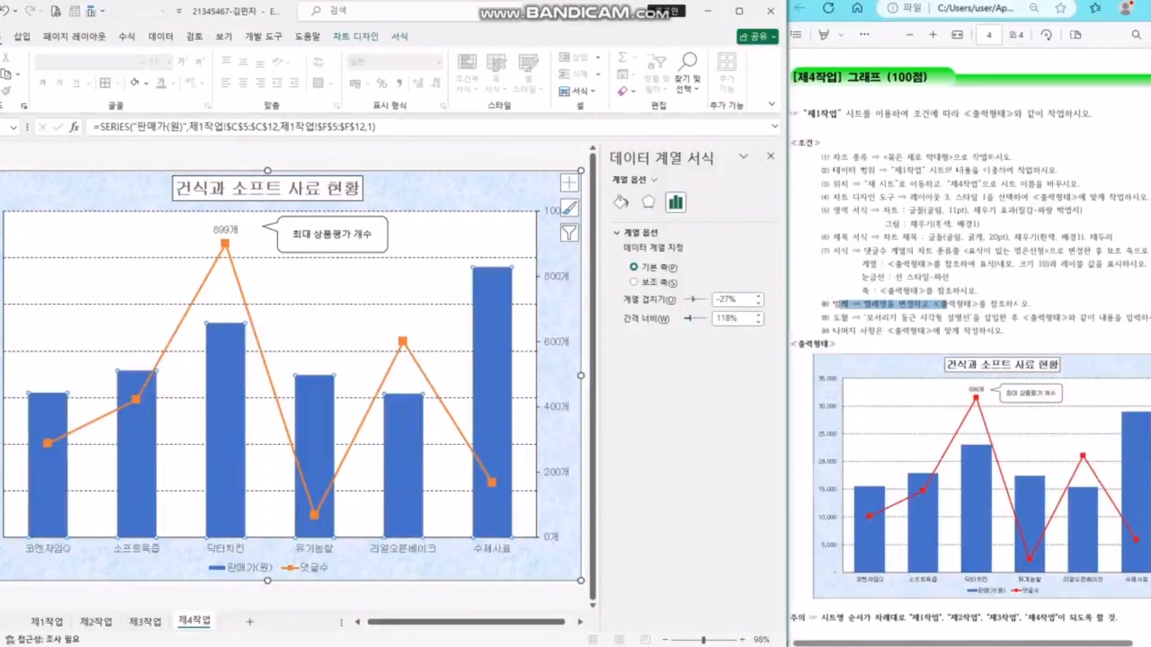
drag(690, 318, 687, 318)
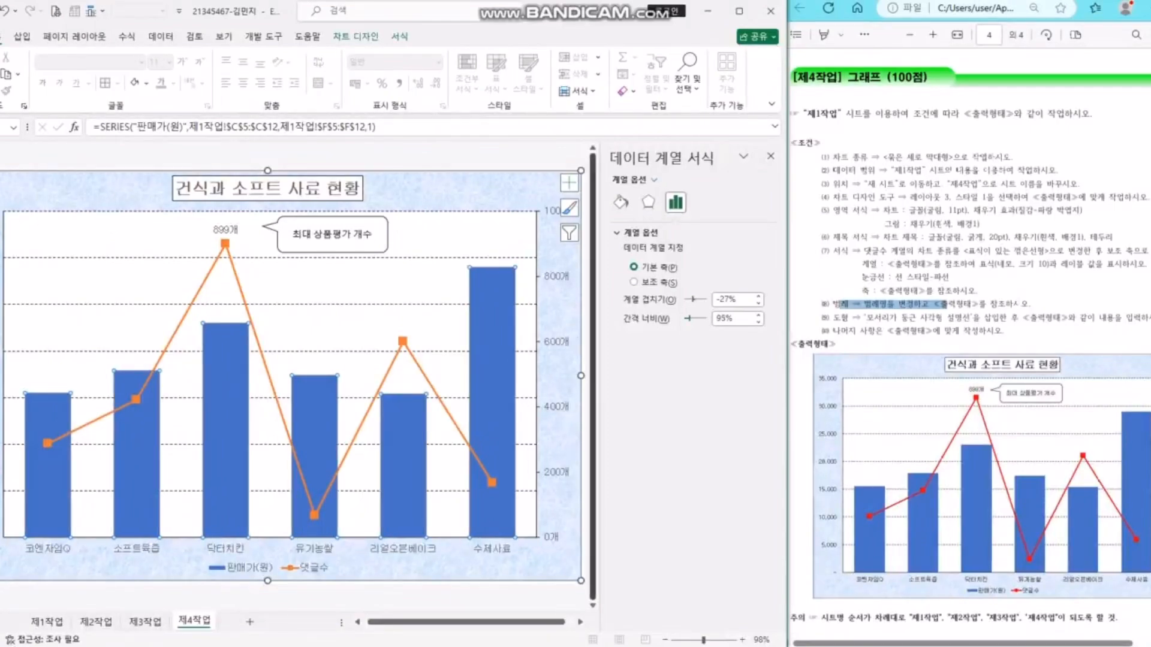
click(528, 157)
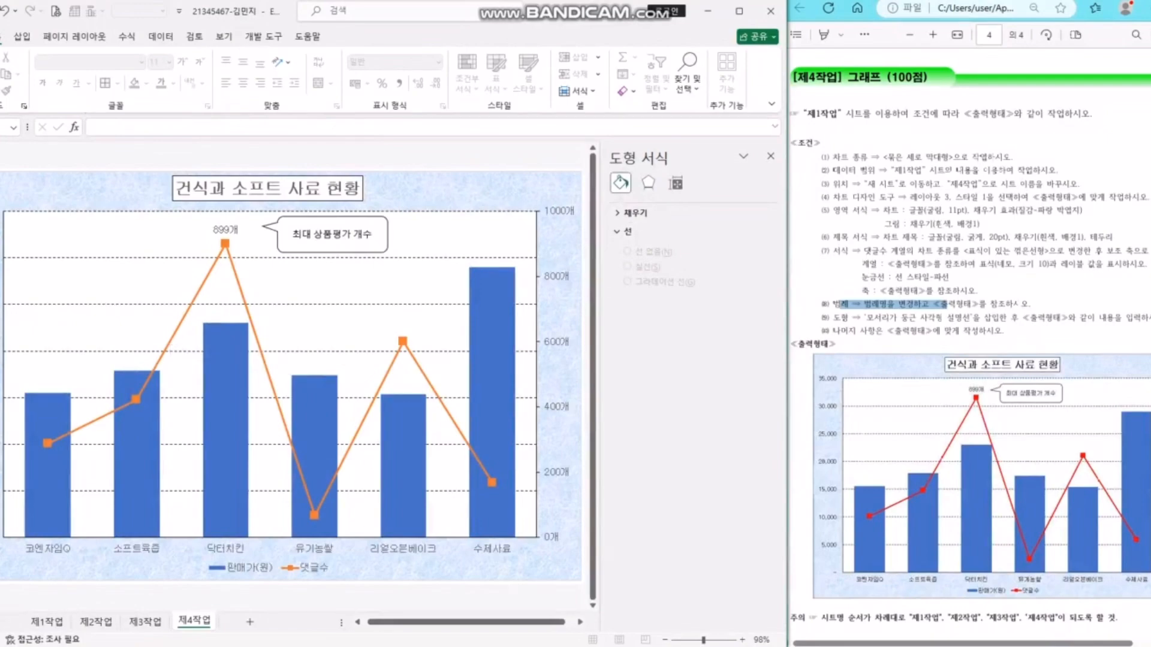
- Close the formatting pane and move through the sheets back to 제1작업
click(145, 622)
click(209, 438)
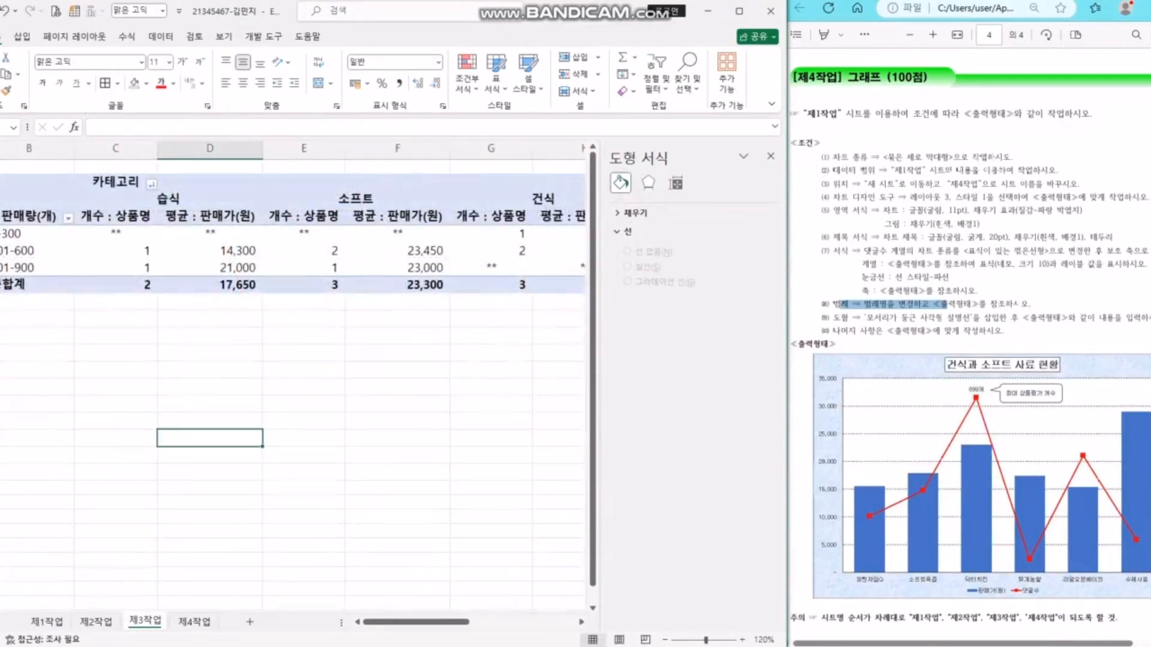
click(771, 156)
click(394, 388)
click(95, 622)
click(46, 621)
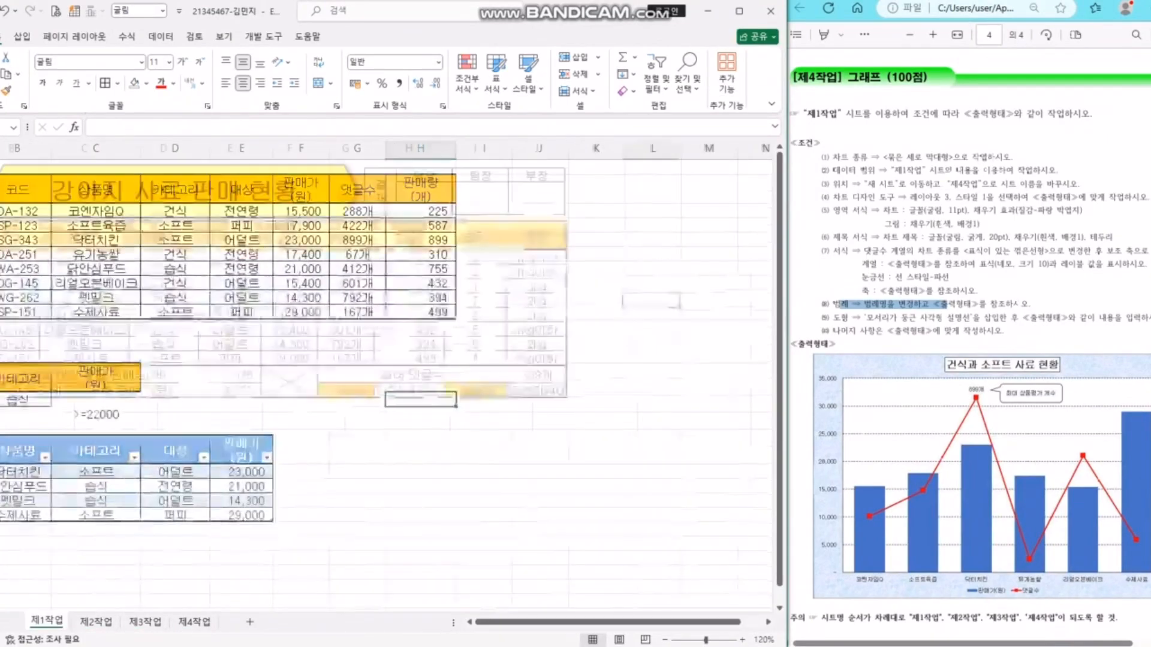